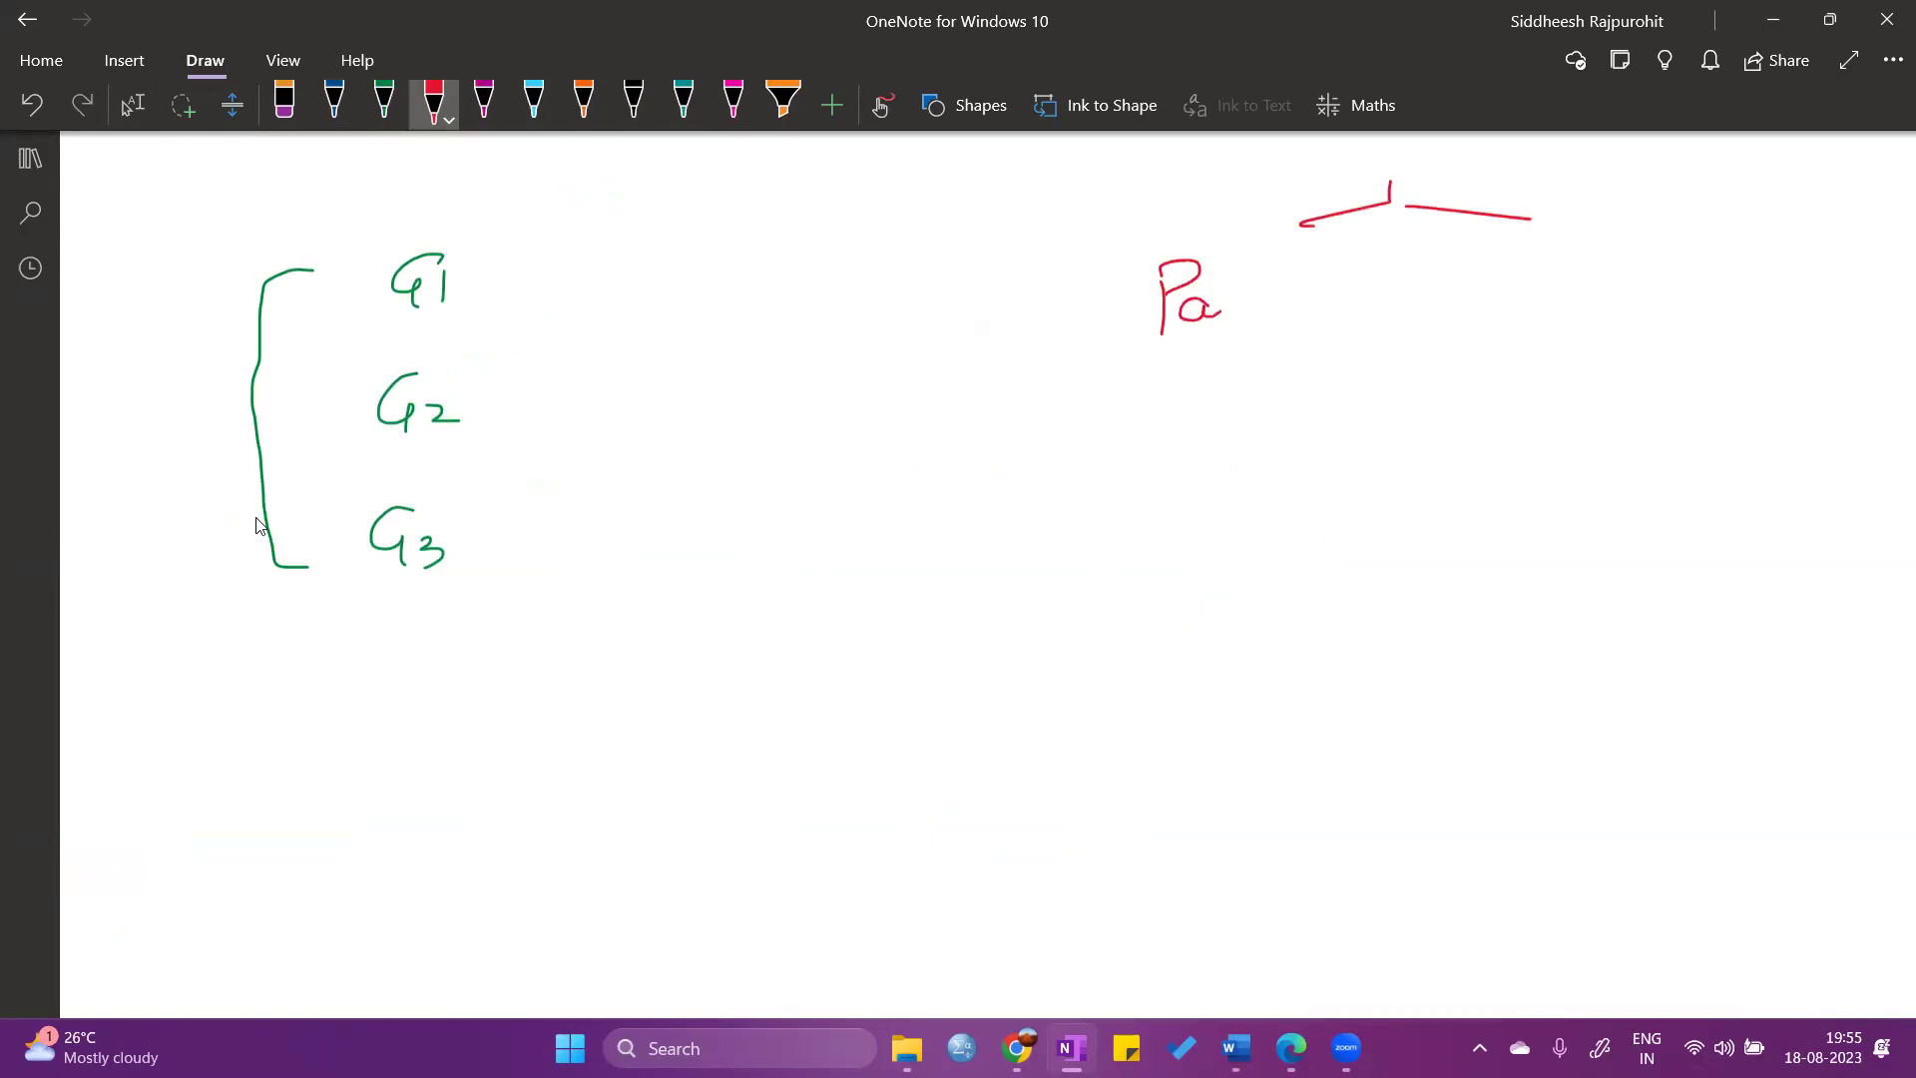
Finish the branch labels by completing "Pai", writing "unpaired" under the other branch, and underlining "Pai" twice.
mouse_move(1451, 278)
left_mouse_down()
mouse_move(1491, 301)
mouse_move(1535, 290)
left_mouse_up()
mouse_move(1562, 278)
left_mouse_down()
mouse_move(1560, 332)
mouse_move(1726, 239)
left_mouse_up()
left_click(1661, 240)
mouse_move(1118, 365)
left_mouse_down()
mouse_move(1280, 350)
mouse_move(1269, 367)
left_mouse_up()
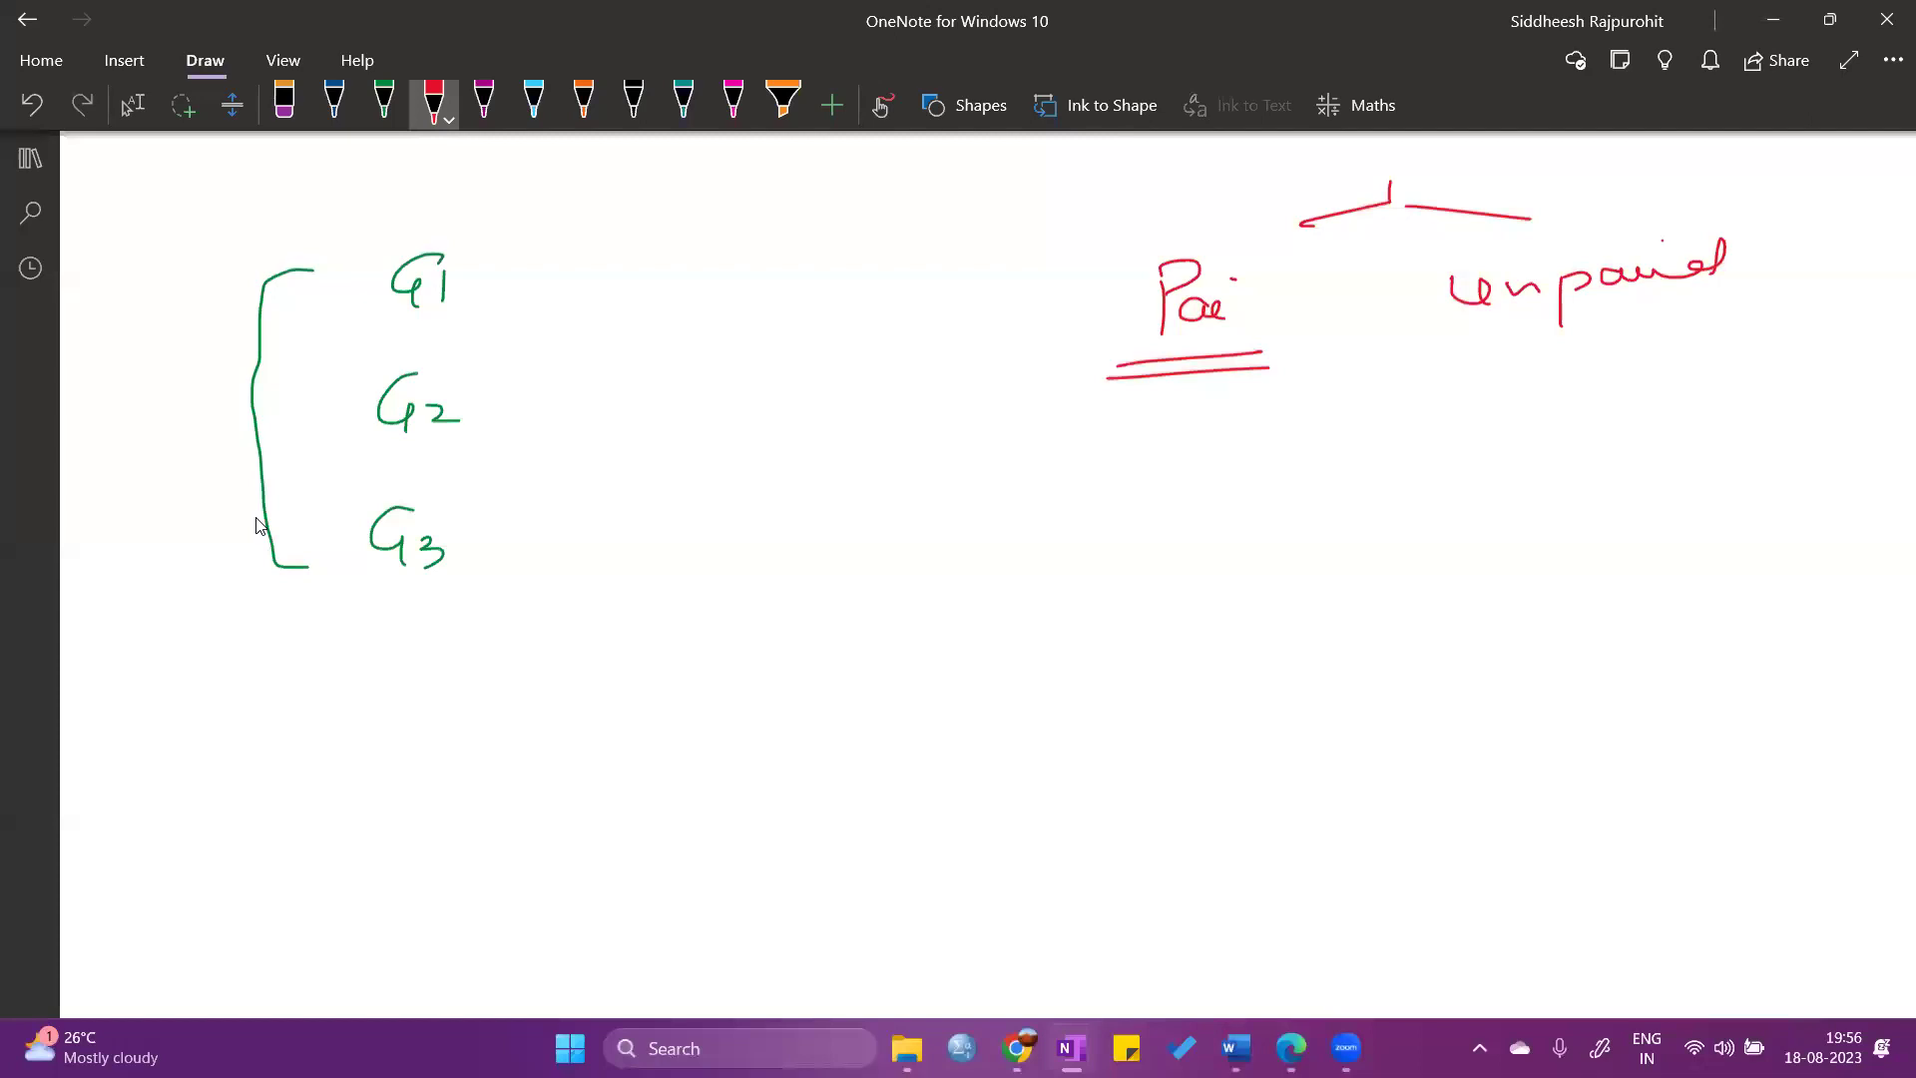
Handwrite "eg Y" and "6M" in red below the paired heading and underline both.
mouse_move(1103, 496)
left_mouse_down()
mouse_move(1135, 489)
mouse_move(1174, 525)
left_mouse_up()
left_click_drag(1193, 461, 1215, 521)
left_click_drag(1119, 539, 1232, 526)
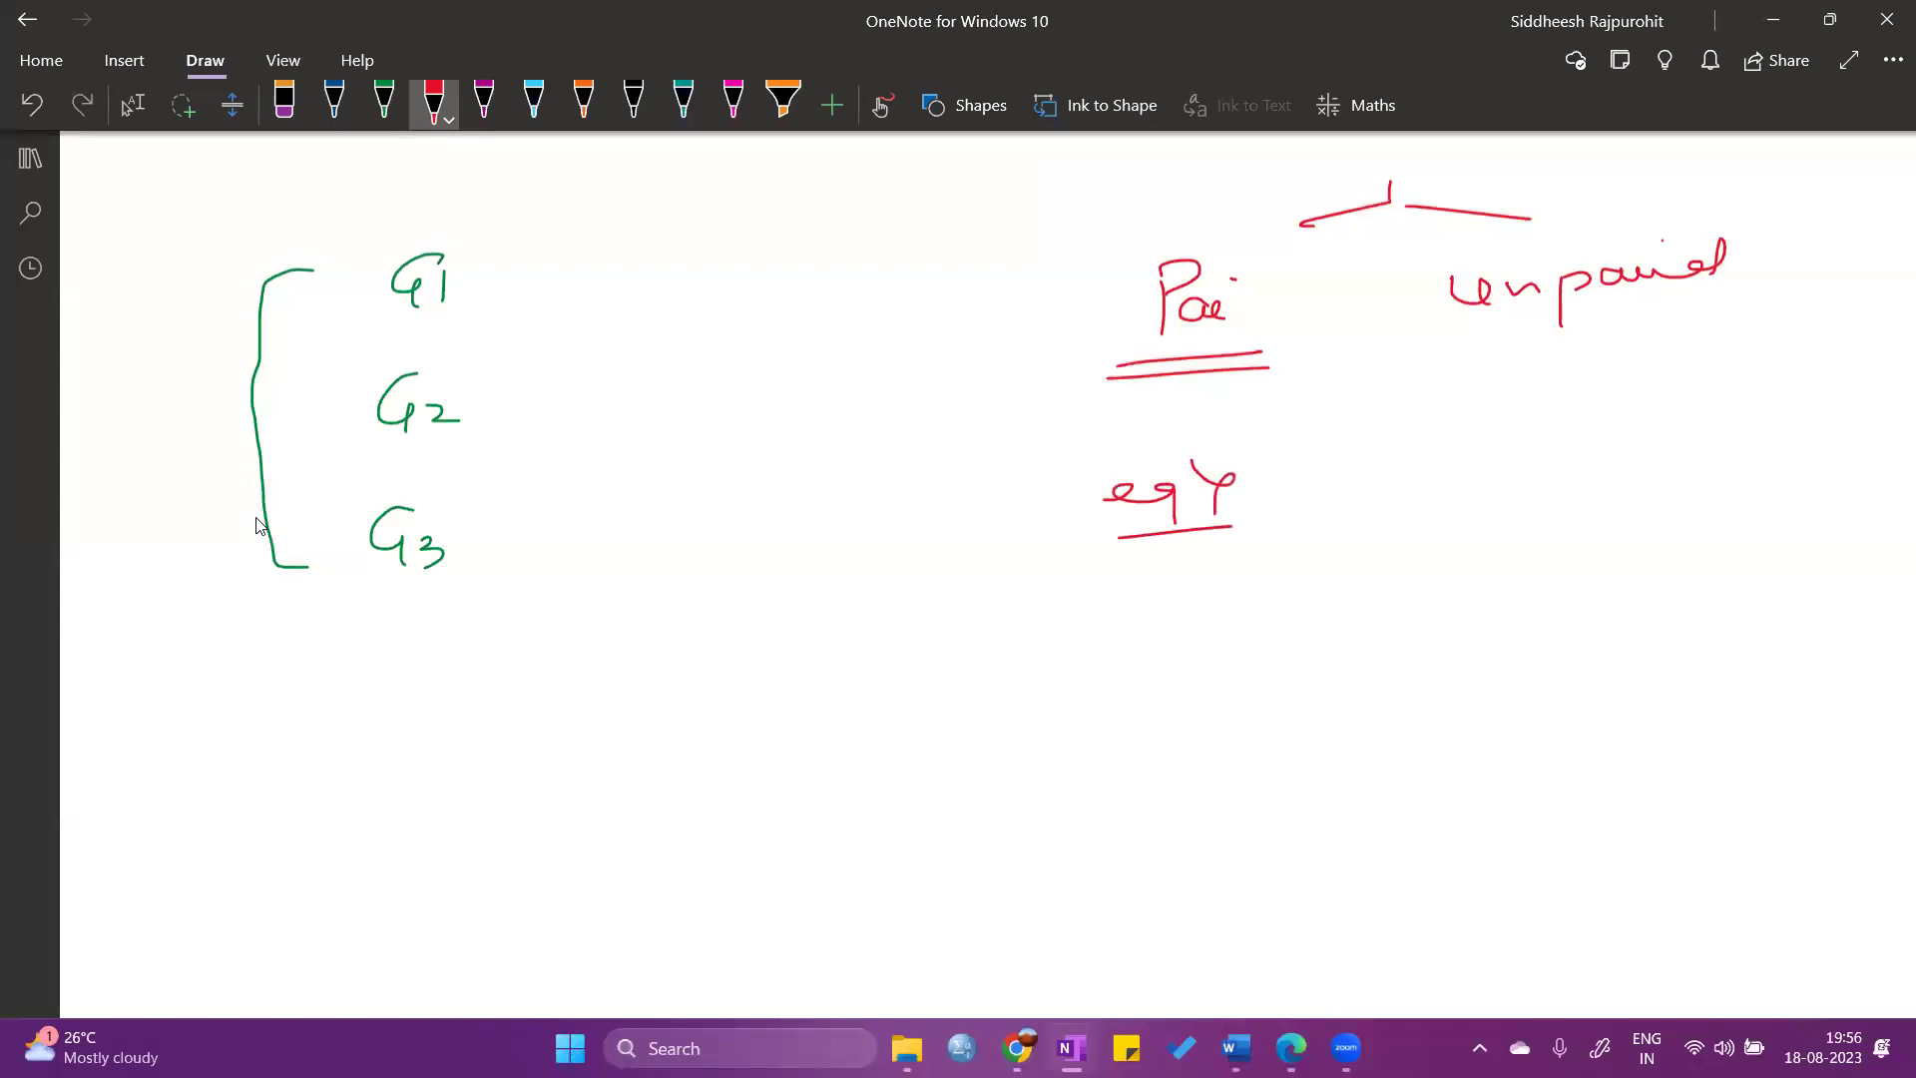
mouse_move(1390, 440)
left_mouse_down()
mouse_move(1369, 495)
mouse_move(1395, 473)
left_mouse_up()
mouse_move(1402, 491)
left_mouse_down()
mouse_move(1419, 465)
mouse_move(1442, 493)
left_mouse_up()
mouse_move(1352, 521)
left_mouse_down()
mouse_move(1447, 513)
mouse_move(1437, 525)
left_mouse_up()
Add a dash and "HRQoL" after "6M", with a double underline beneath it.
left_click_drag(1532, 446, 1581, 431)
mouse_move(1607, 417)
left_mouse_down()
mouse_move(1601, 453)
mouse_move(1622, 455)
left_mouse_up()
left_click_drag(1597, 437, 1661, 449)
left_click_drag(1684, 421, 1686, 449)
left_click_drag(1714, 433, 1761, 435)
left_click_drag(1593, 487, 1782, 469)
left_click_drag(1613, 499, 1766, 486)
Write "Baseline (HF) – 6M" beneath the example row and double-underline "(HF)".
mouse_move(1150, 614)
left_mouse_down()
mouse_move(1148, 660)
mouse_move(1223, 644)
mouse_move(1301, 591)
mouse_move(1315, 621)
mouse_move(1381, 629)
mouse_move(1477, 631)
mouse_move(1506, 610)
left_mouse_up()
mouse_move(1512, 609)
left_mouse_down()
mouse_move(1513, 632)
mouse_move(1536, 596)
left_mouse_up()
mouse_move(1545, 594)
left_mouse_down()
mouse_move(1536, 632)
mouse_move(1445, 643)
left_mouse_up()
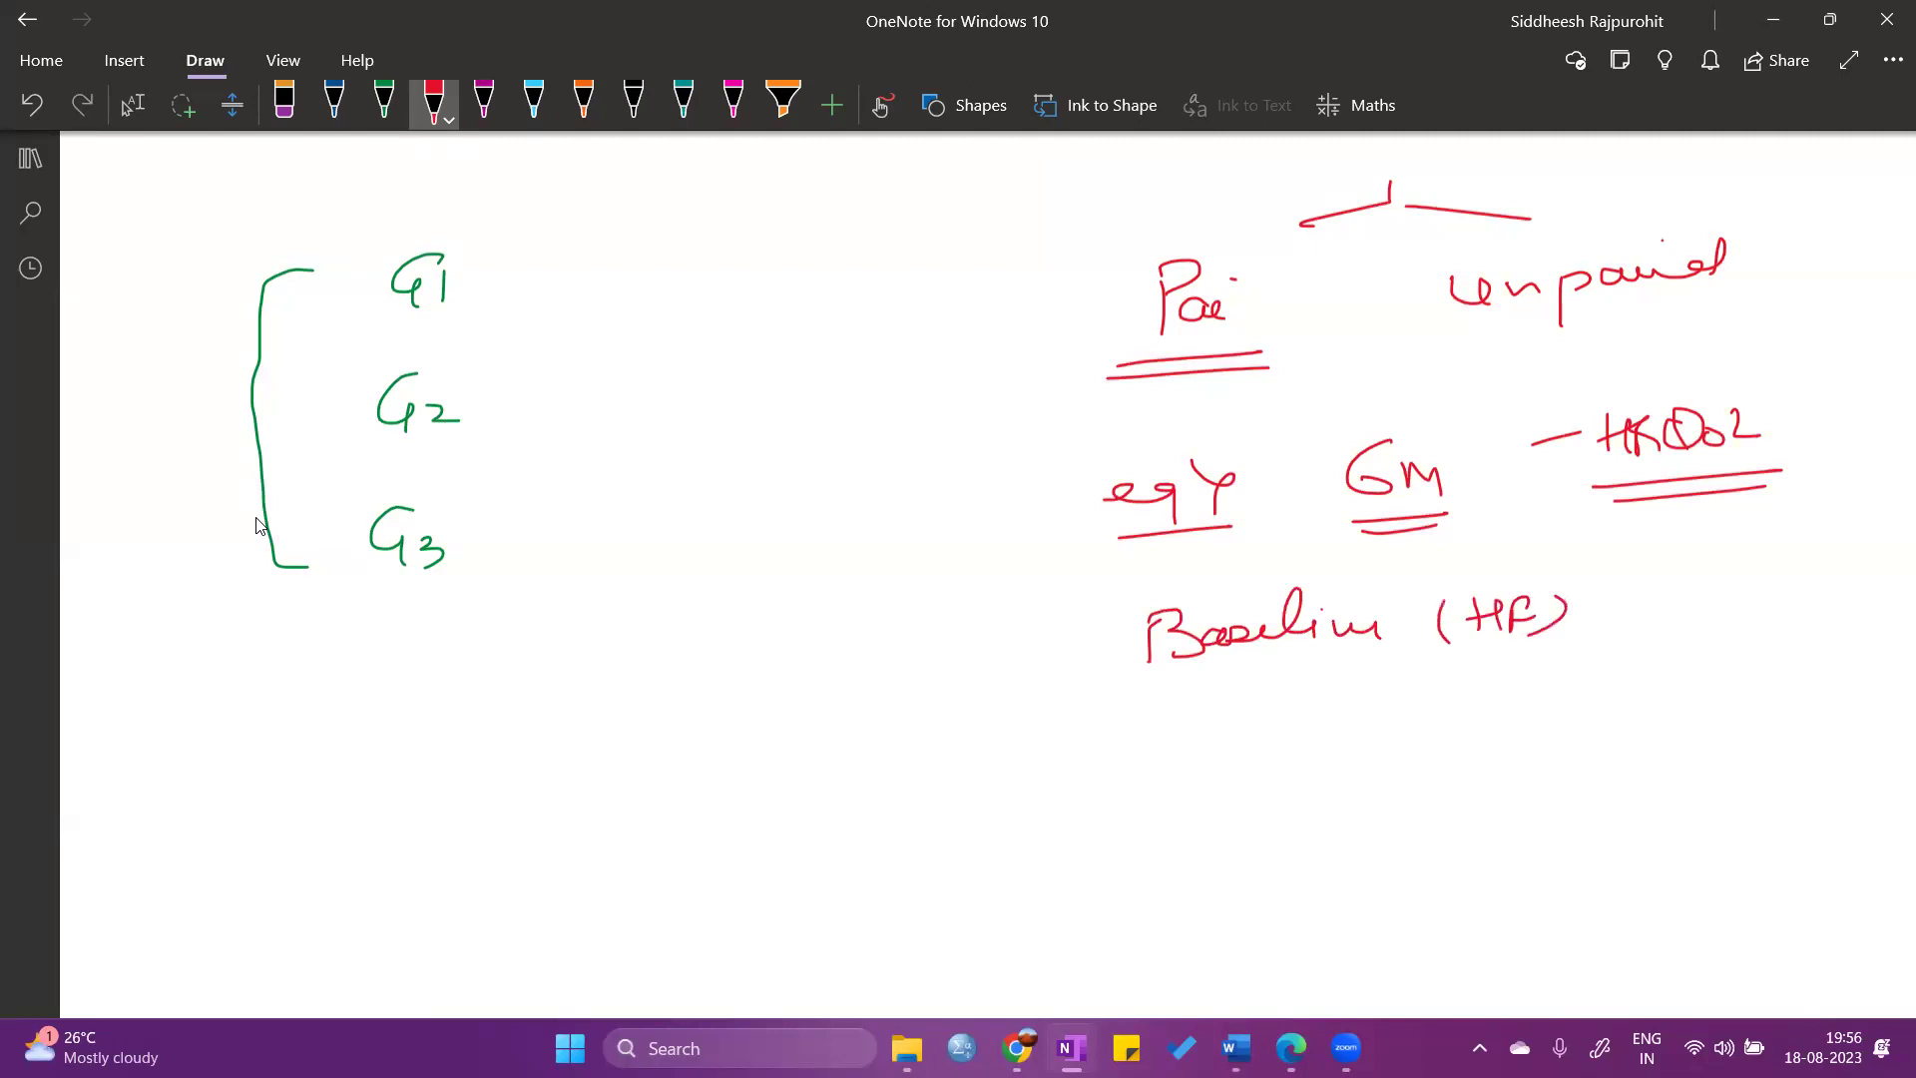
left_click_drag(1637, 600, 1771, 613)
left_click_drag(1394, 662, 1602, 650)
left_click_drag(1414, 687, 1609, 675)
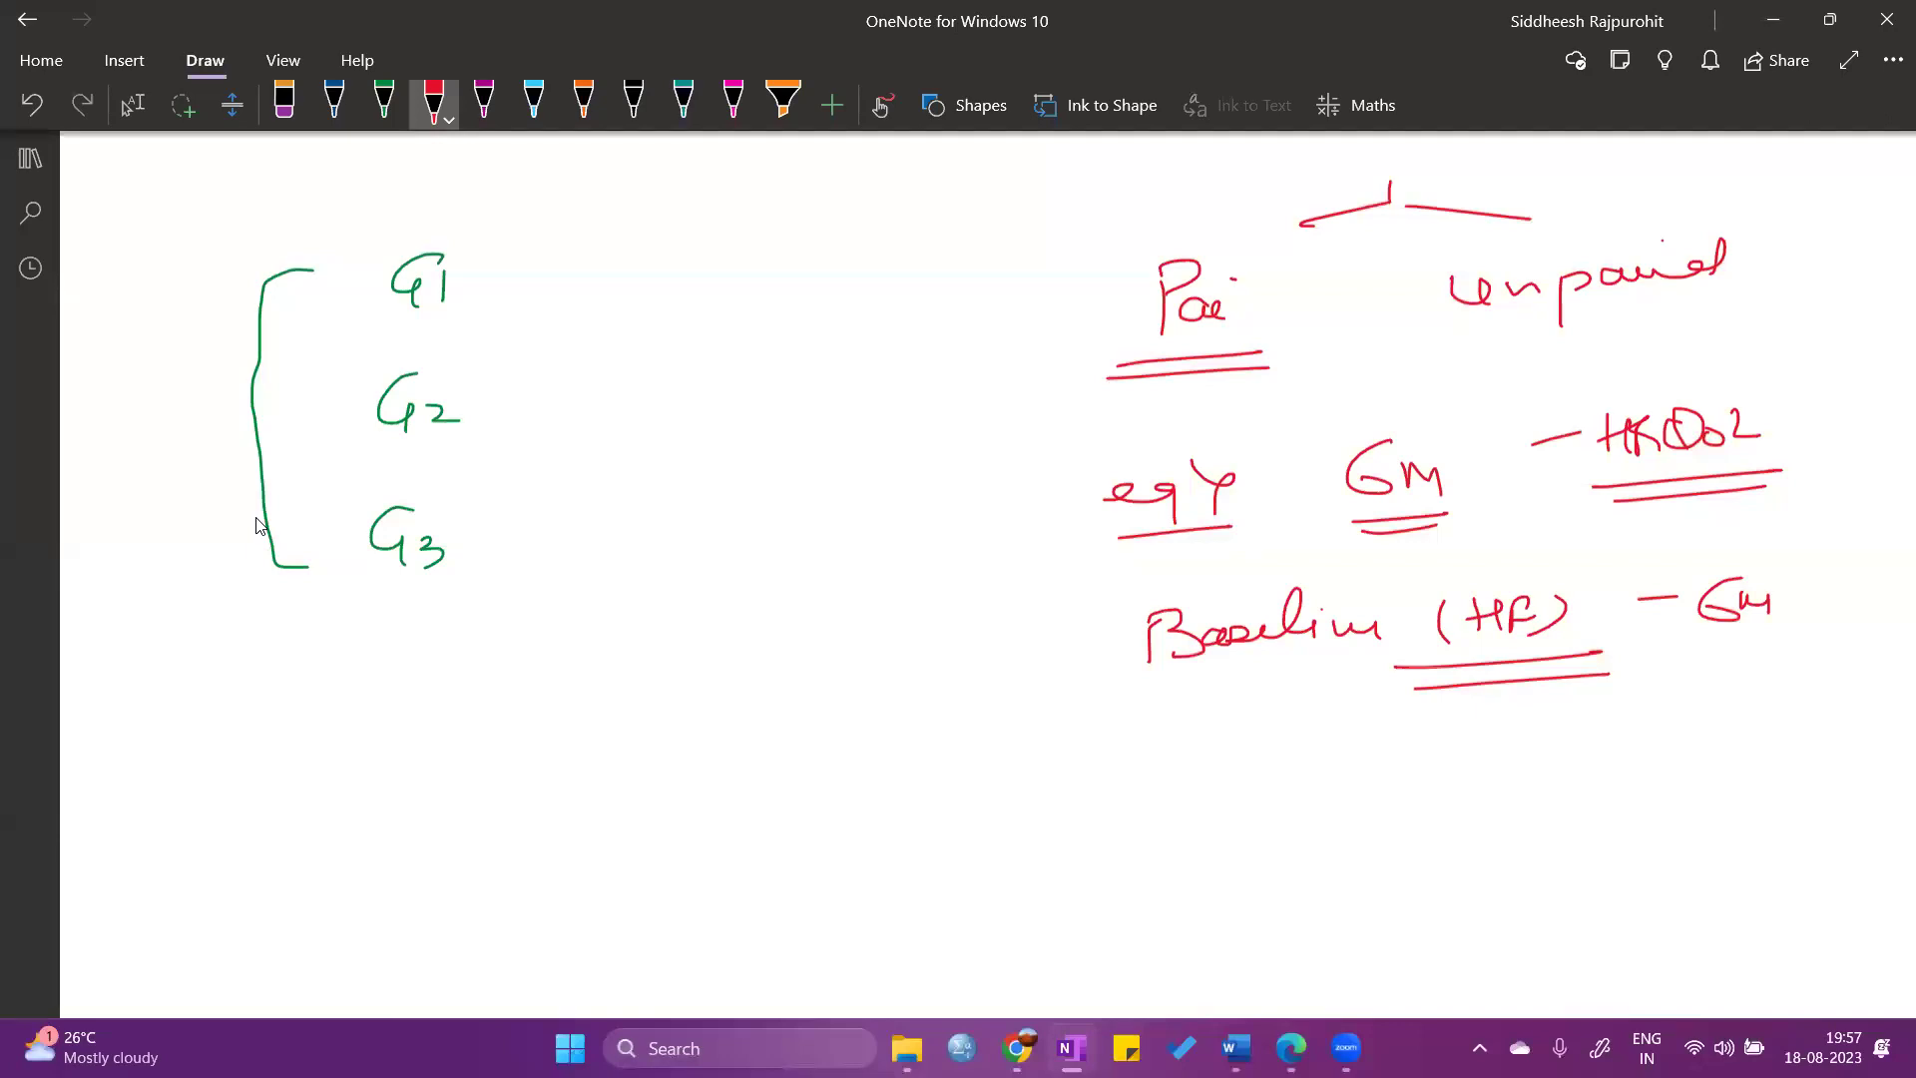
Write "XI — XII" in the empty area below the baseline row and underline each numeral.
mouse_move(819, 733)
left_mouse_down()
mouse_move(839, 756)
mouse_move(845, 737)
left_mouse_up()
left_click_drag(848, 740, 976, 740)
mouse_move(1033, 731)
left_mouse_down()
mouse_move(1061, 754)
mouse_move(1062, 730)
left_mouse_up()
left_click_drag(1071, 731, 1084, 758)
left_click_drag(779, 787, 883, 775)
left_click_drag(1022, 768, 1101, 767)
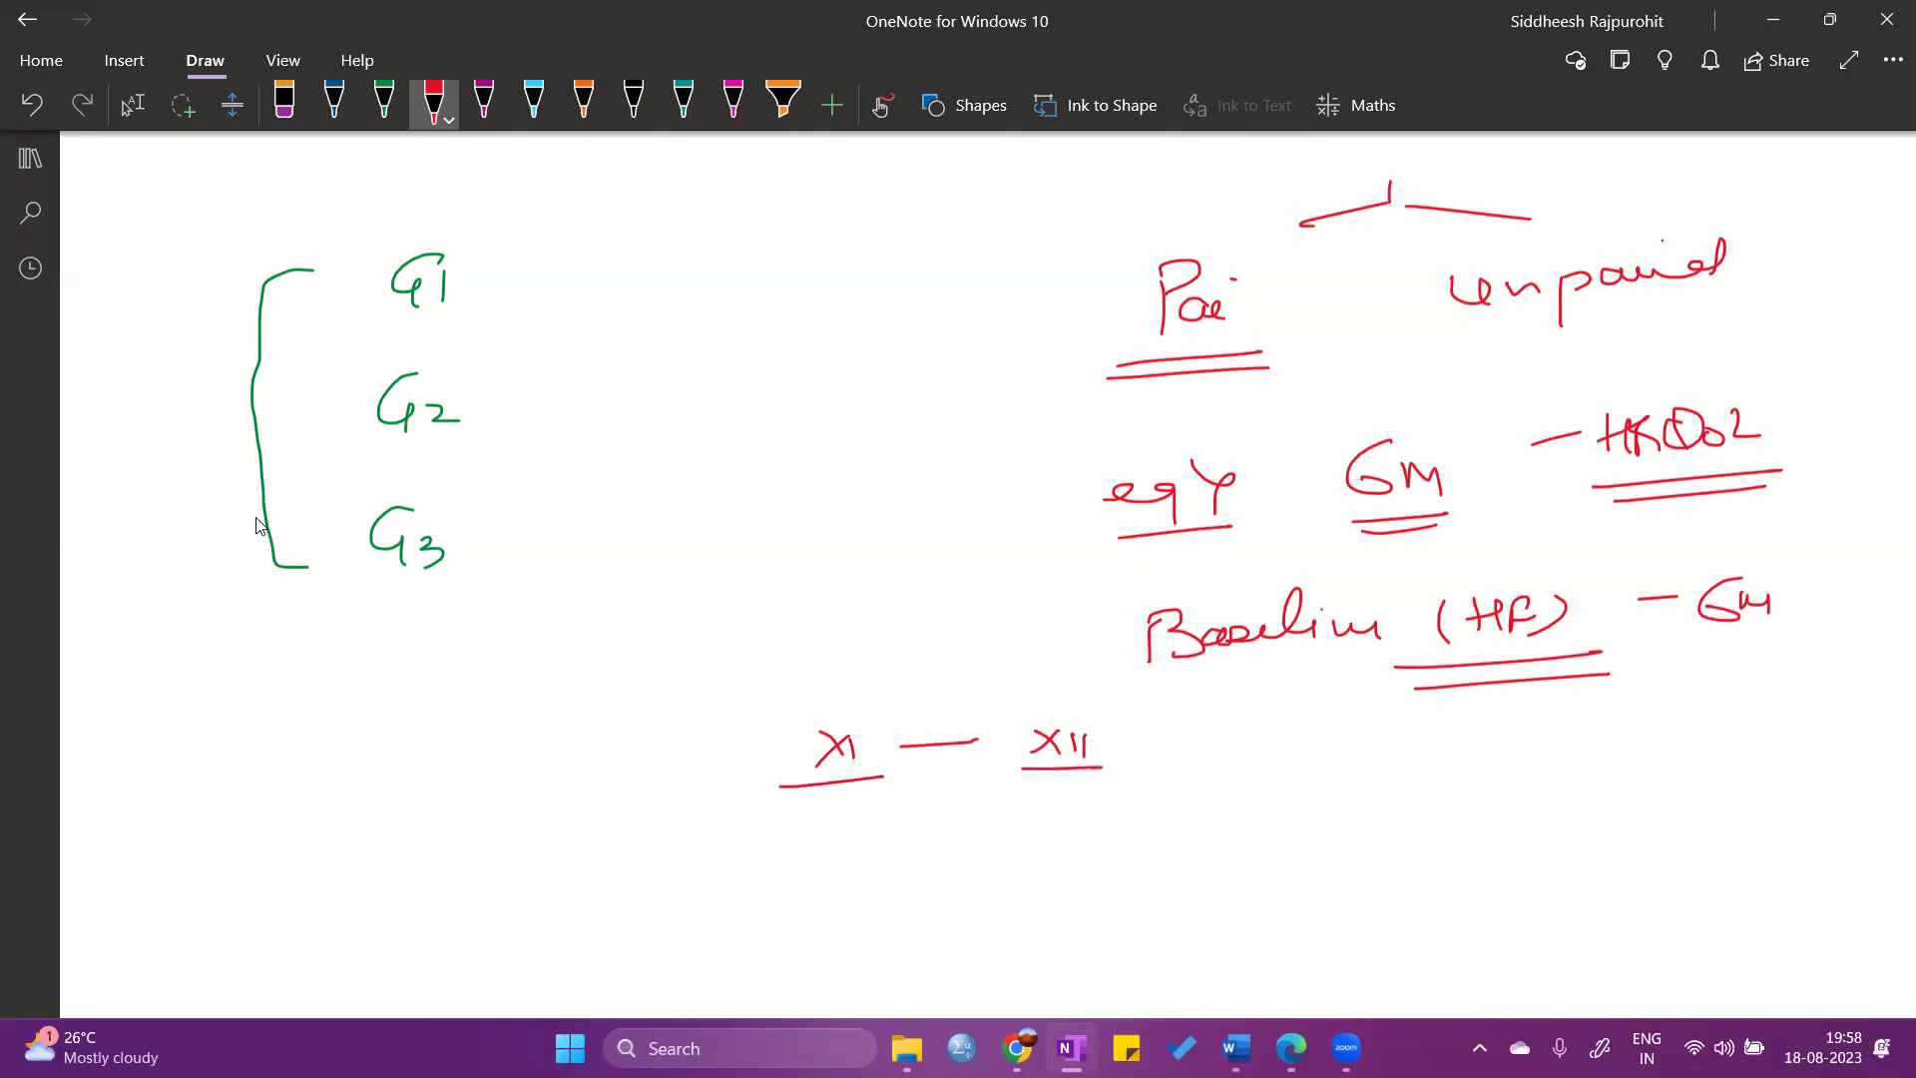
Draw a two-way branch under XI and under XII, labelling each pair of ends "M" and "F".
mouse_move(829, 789)
left_mouse_down()
mouse_move(828, 809)
mouse_move(908, 815)
left_mouse_up()
mouse_move(715, 862)
left_mouse_down()
mouse_move(746, 847)
mouse_move(761, 864)
left_mouse_up()
mouse_move(874, 836)
left_mouse_down()
mouse_move(870, 863)
mouse_move(894, 849)
left_mouse_up()
left_click_drag(1064, 801, 1063, 821)
left_click_drag(1024, 824, 1154, 818)
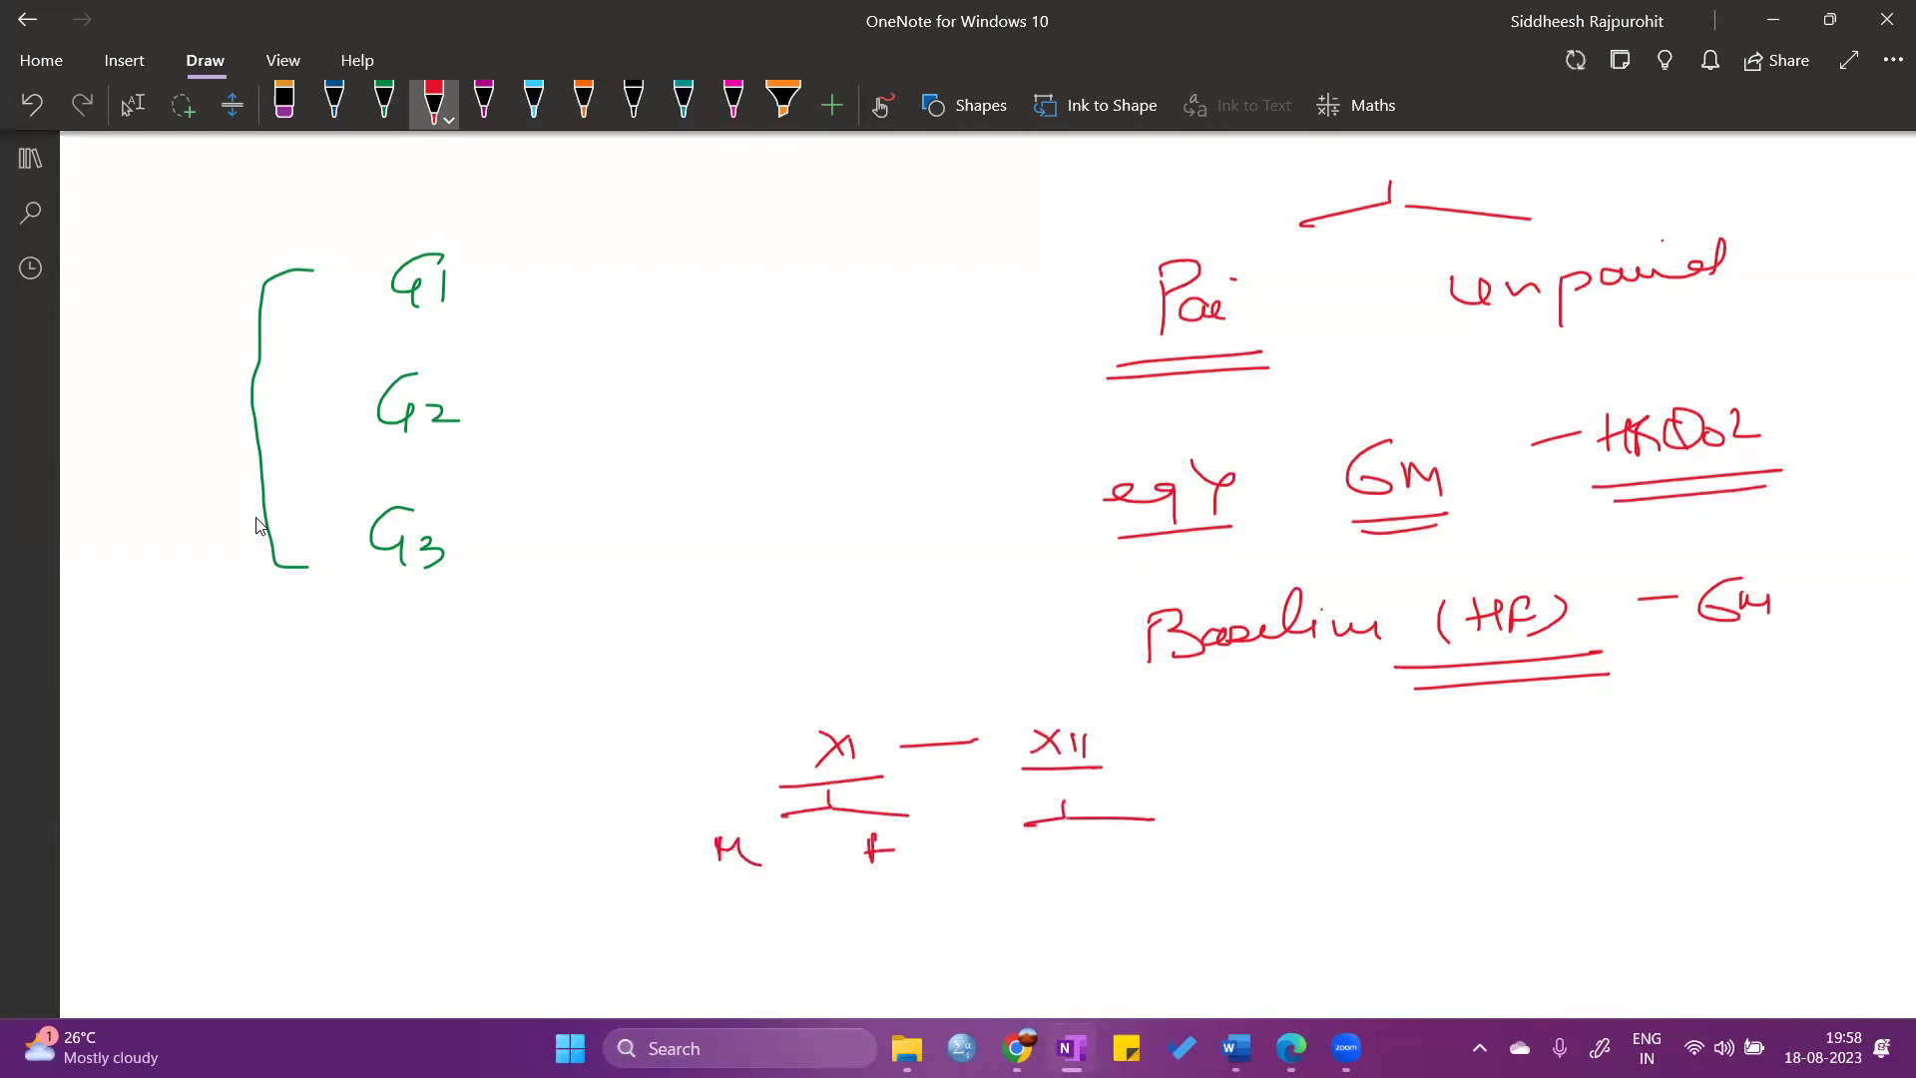
left_click_drag(983, 870, 1023, 873)
mouse_move(1156, 834)
left_mouse_down()
mouse_move(1157, 861)
mouse_move(1187, 846)
left_mouse_up()
Write "0 — 2h" beneath the XI branch and underline it.
left_click_drag(702, 900, 824, 915)
left_click_drag(866, 904, 915, 913)
left_click_drag(695, 947, 918, 933)
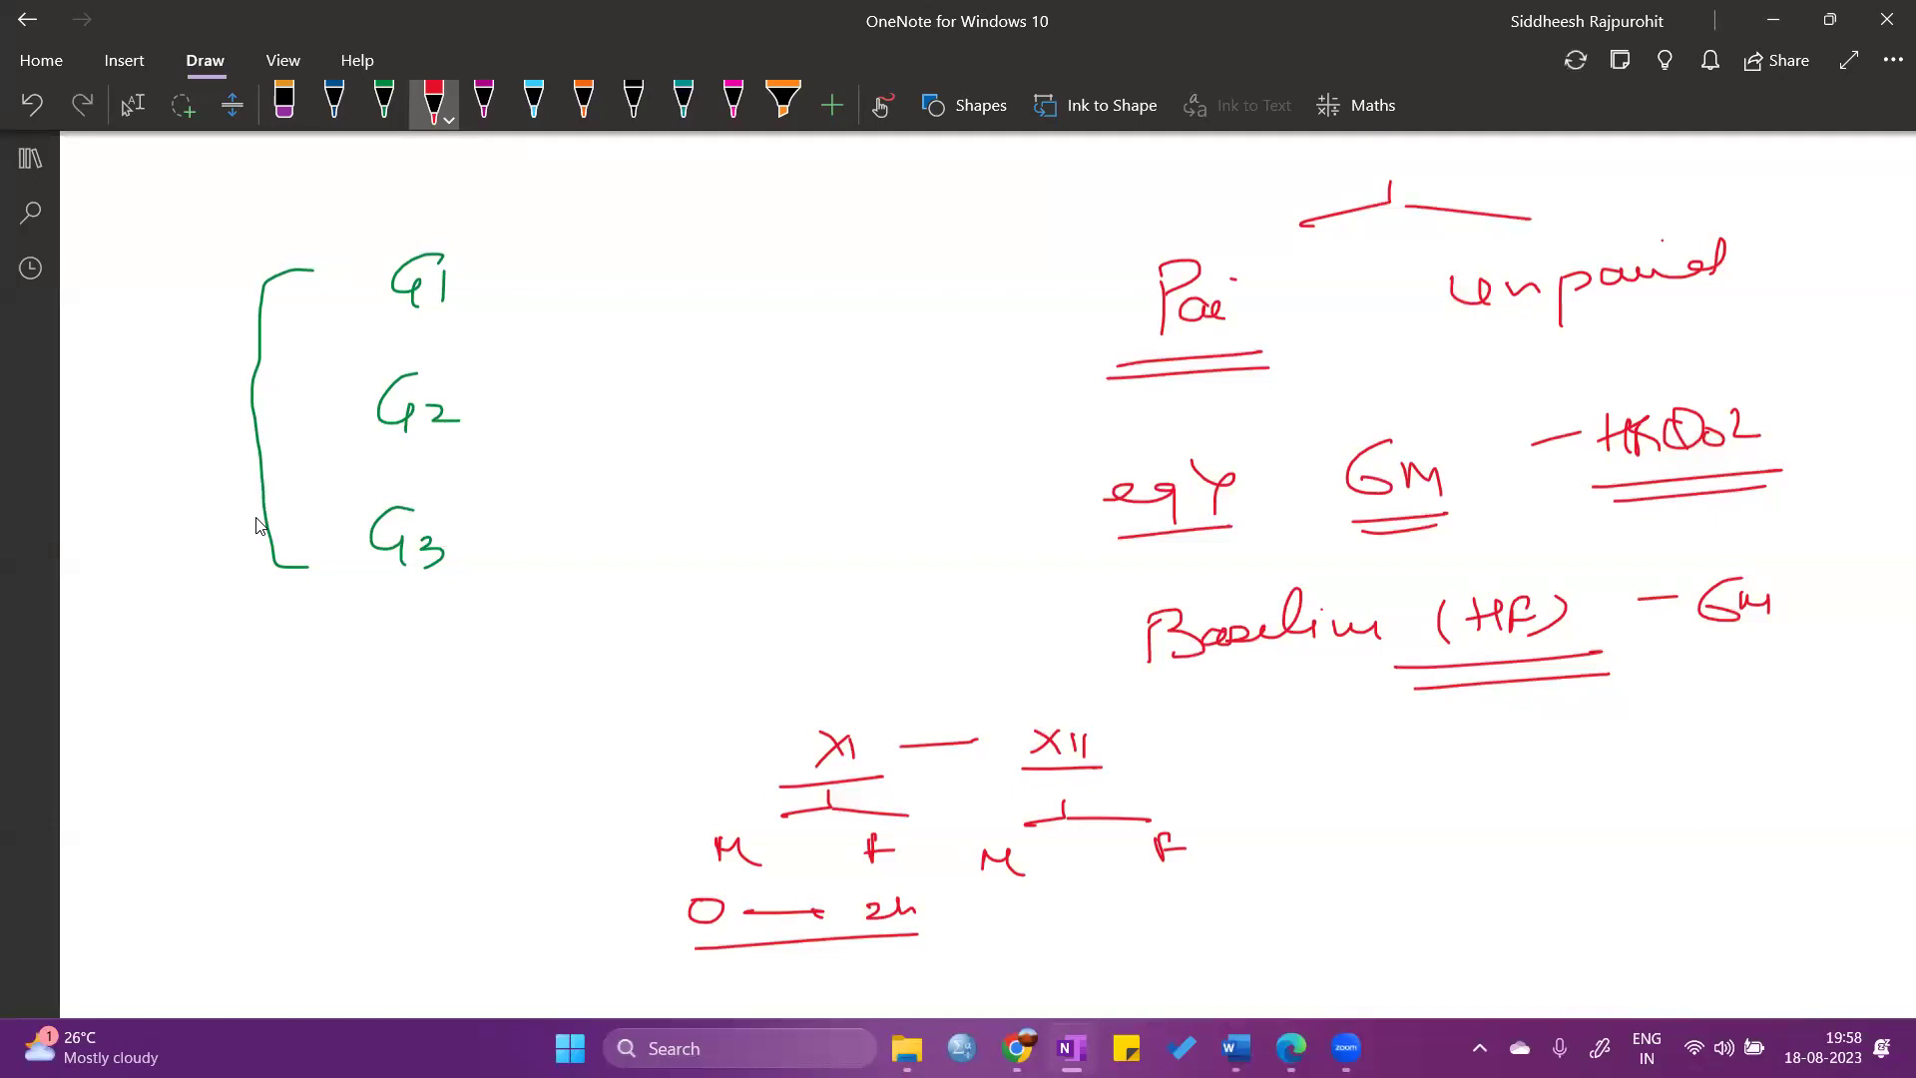
key("Escape")
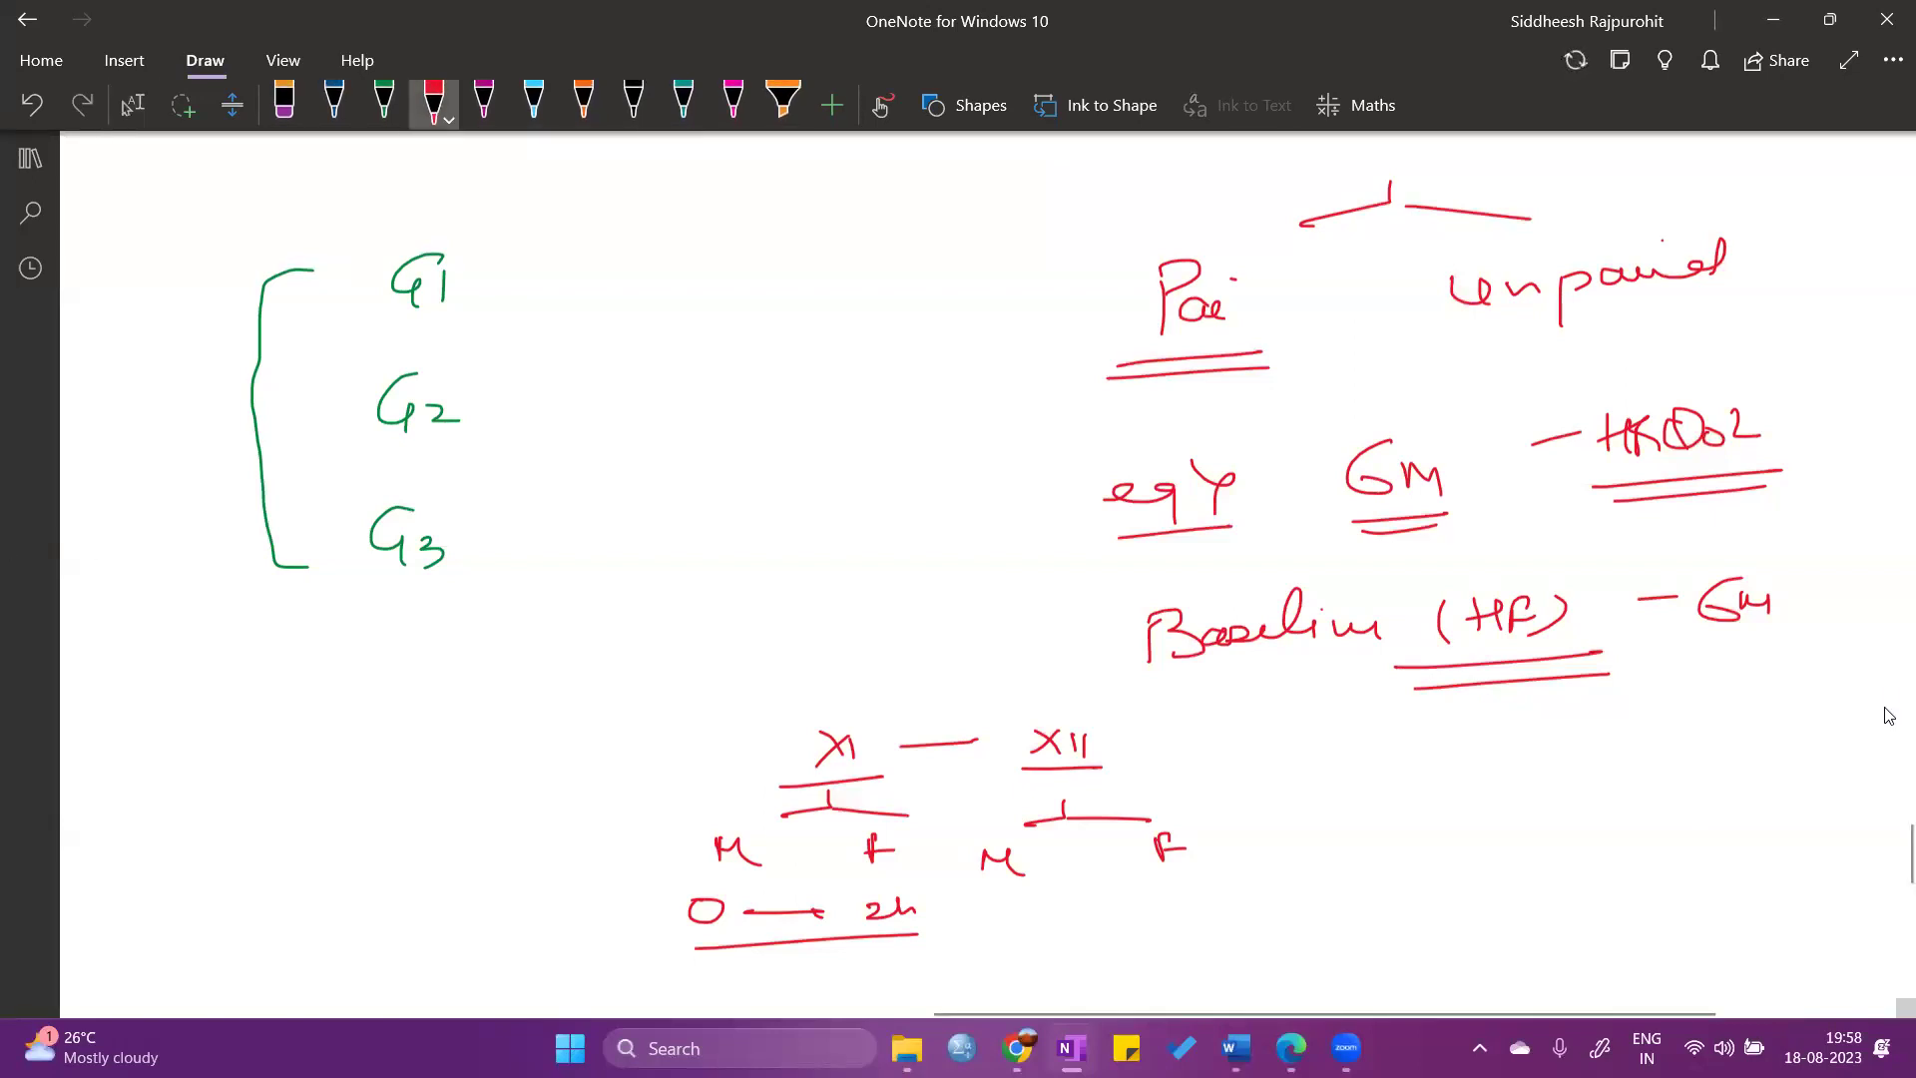
Write "10 – 9" beside the XI/XII diagram and a boxed "B – 3M" beneath it, underlining the "M".
mouse_move(1434, 768)
left_mouse_down()
mouse_move(1434, 792)
mouse_move(1453, 775)
mouse_move(1594, 786)
left_mouse_up()
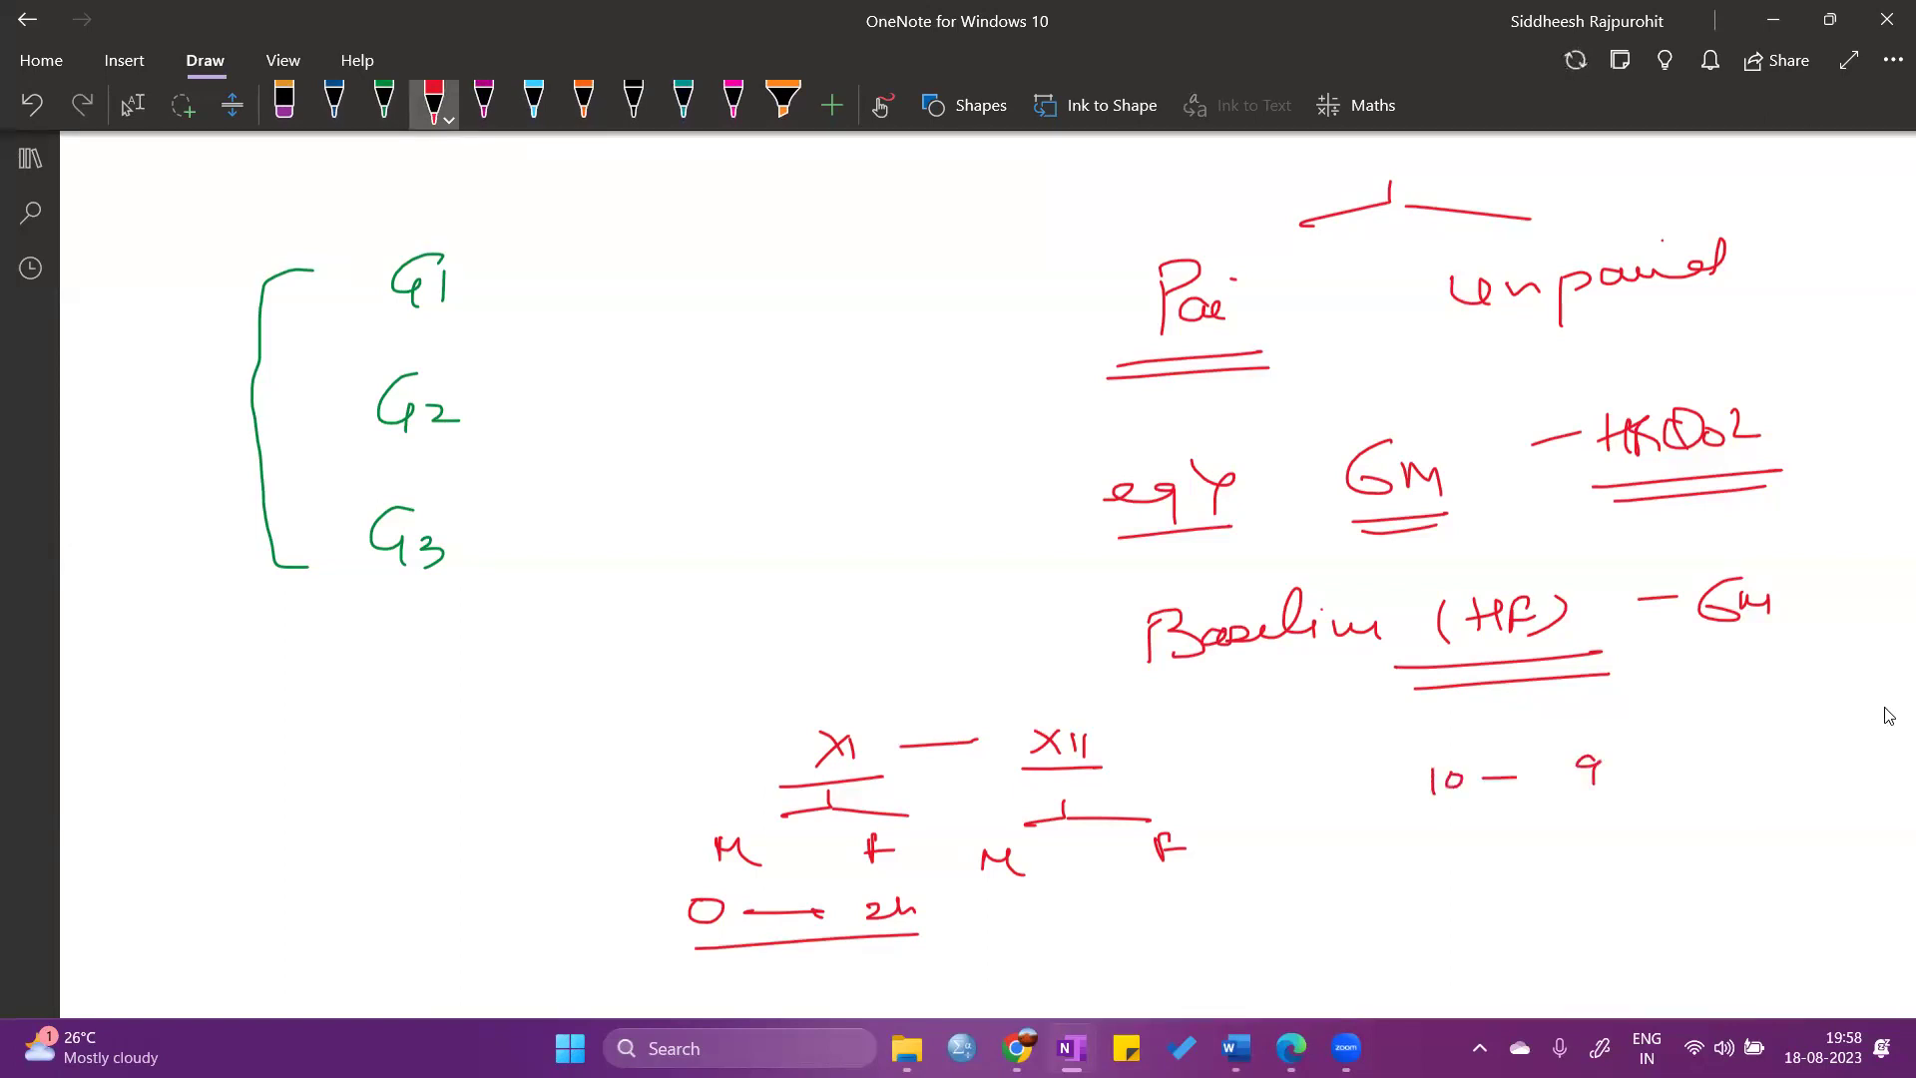
left_click_drag(1416, 835, 1417, 868)
mouse_move(1454, 849)
left_mouse_down()
mouse_move(1550, 846)
mouse_move(1550, 864)
left_mouse_up()
mouse_move(1580, 840)
left_mouse_down()
mouse_move(1581, 860)
mouse_move(1612, 860)
left_mouse_up()
left_click_drag(1355, 896, 1608, 877)
left_click_drag(1582, 880, 1609, 877)
left_click_drag(1359, 843, 1381, 888)
mouse_move(1343, 841)
left_mouse_down()
mouse_move(1576, 820)
mouse_move(1585, 868)
left_mouse_up()
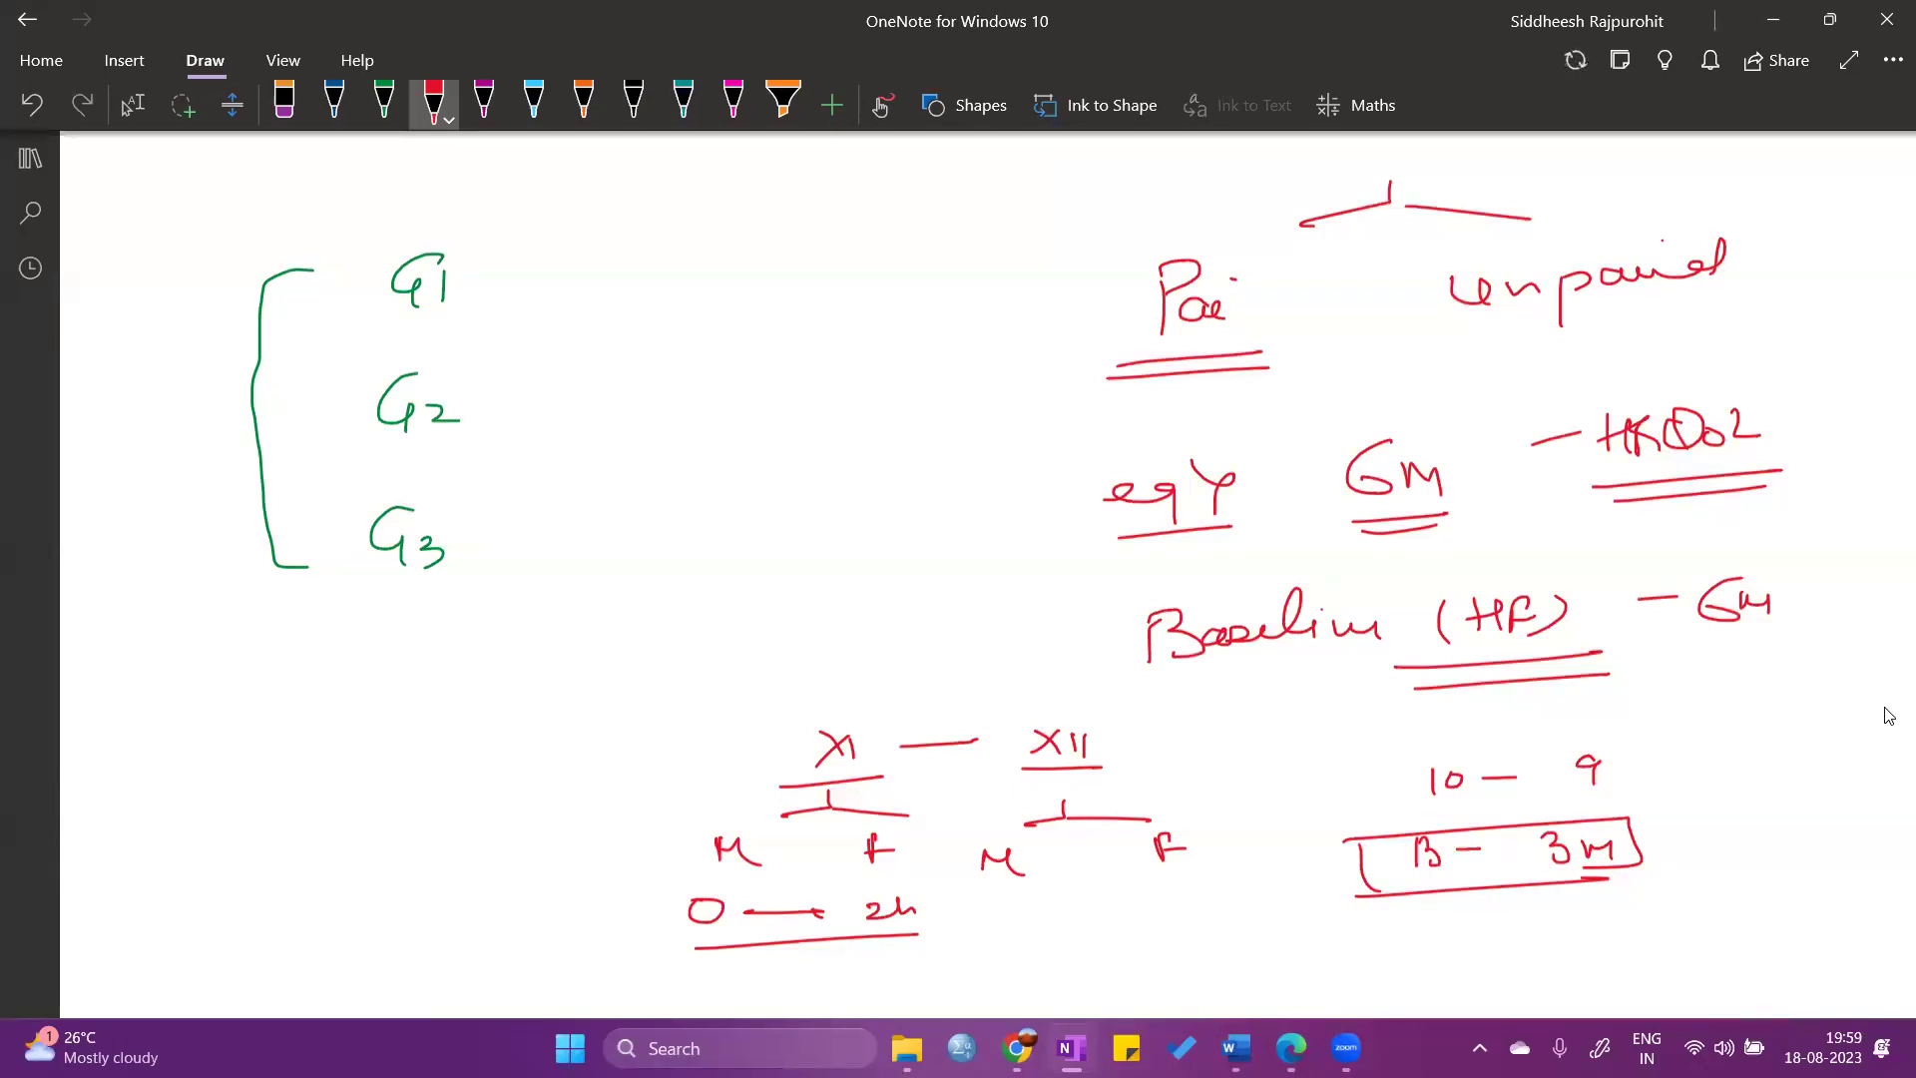
Write a second example, "eg Y 6M – stress", to the right of G1 and underline it.
mouse_move(660, 238)
left_mouse_down()
mouse_move(691, 264)
mouse_move(739, 258)
left_mouse_up()
left_click_drag(670, 278, 737, 269)
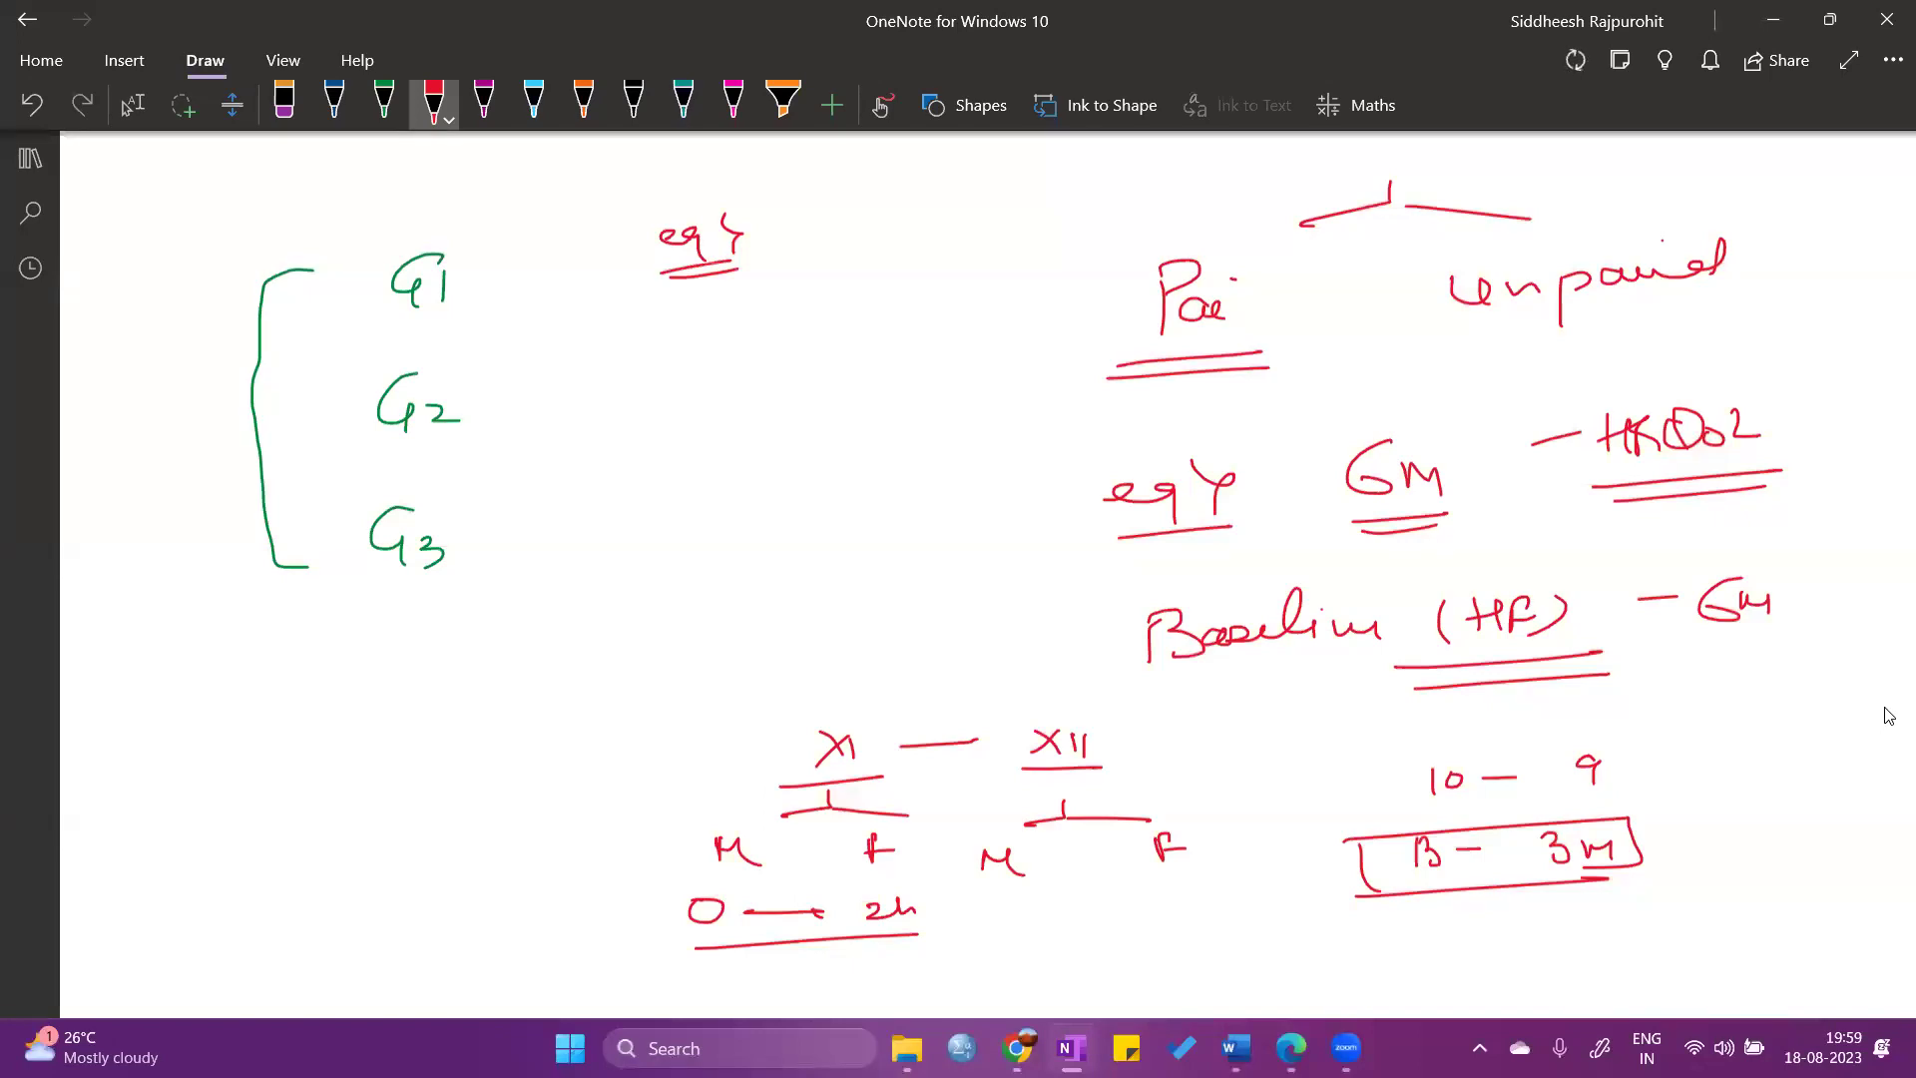
mouse_move(844, 214)
left_mouse_down()
mouse_move(840, 243)
mouse_move(939, 230)
left_mouse_up()
mouse_move(977, 213)
left_mouse_down()
mouse_move(1005, 215)
mouse_move(980, 240)
left_mouse_up()
mouse_move(1010, 215)
left_mouse_down()
mouse_move(1012, 237)
mouse_move(1047, 229)
left_mouse_up()
left_click_drag(786, 278, 1074, 257)
Add "0 — 6M" beneath the stress example and underline it.
mouse_move(751, 325)
left_mouse_down()
mouse_move(949, 339)
mouse_move(990, 320)
left_mouse_up()
left_click_drag(685, 394, 1024, 376)
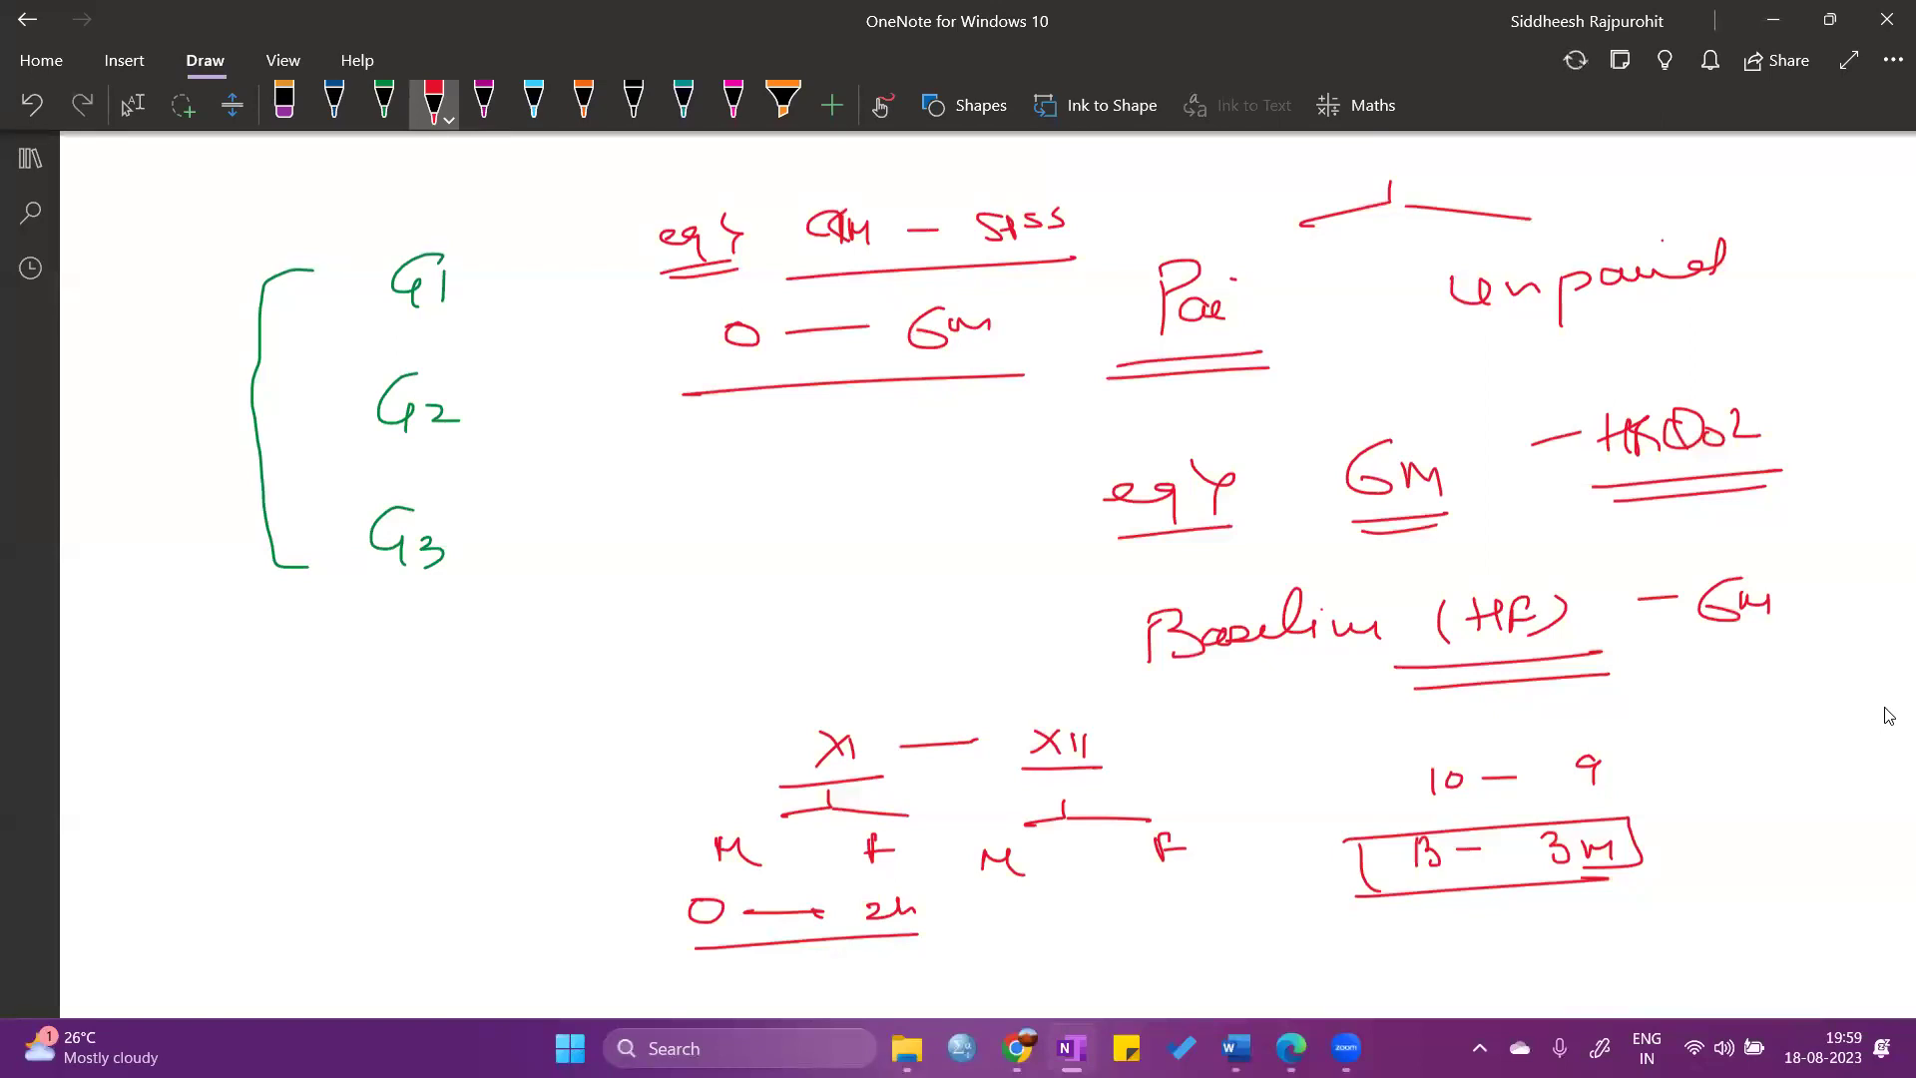
key("Escape")
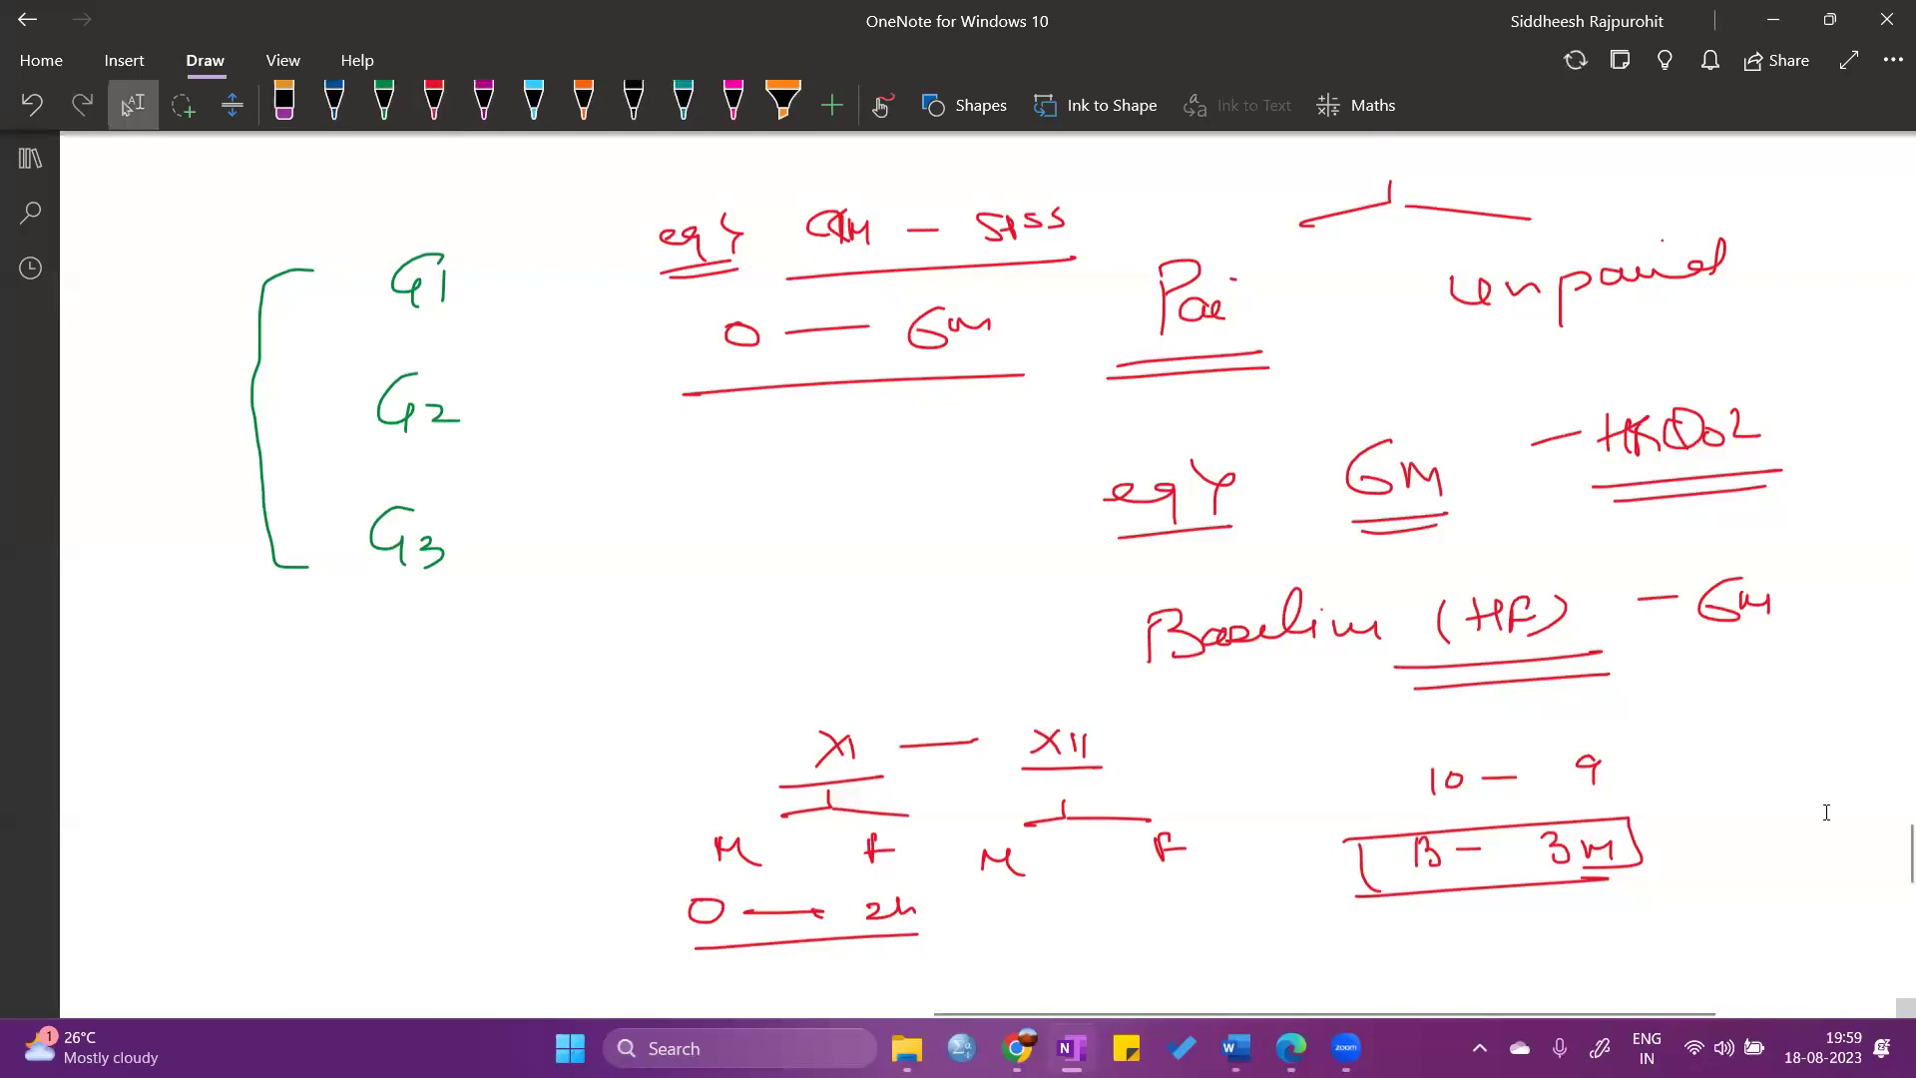
key("Escape")
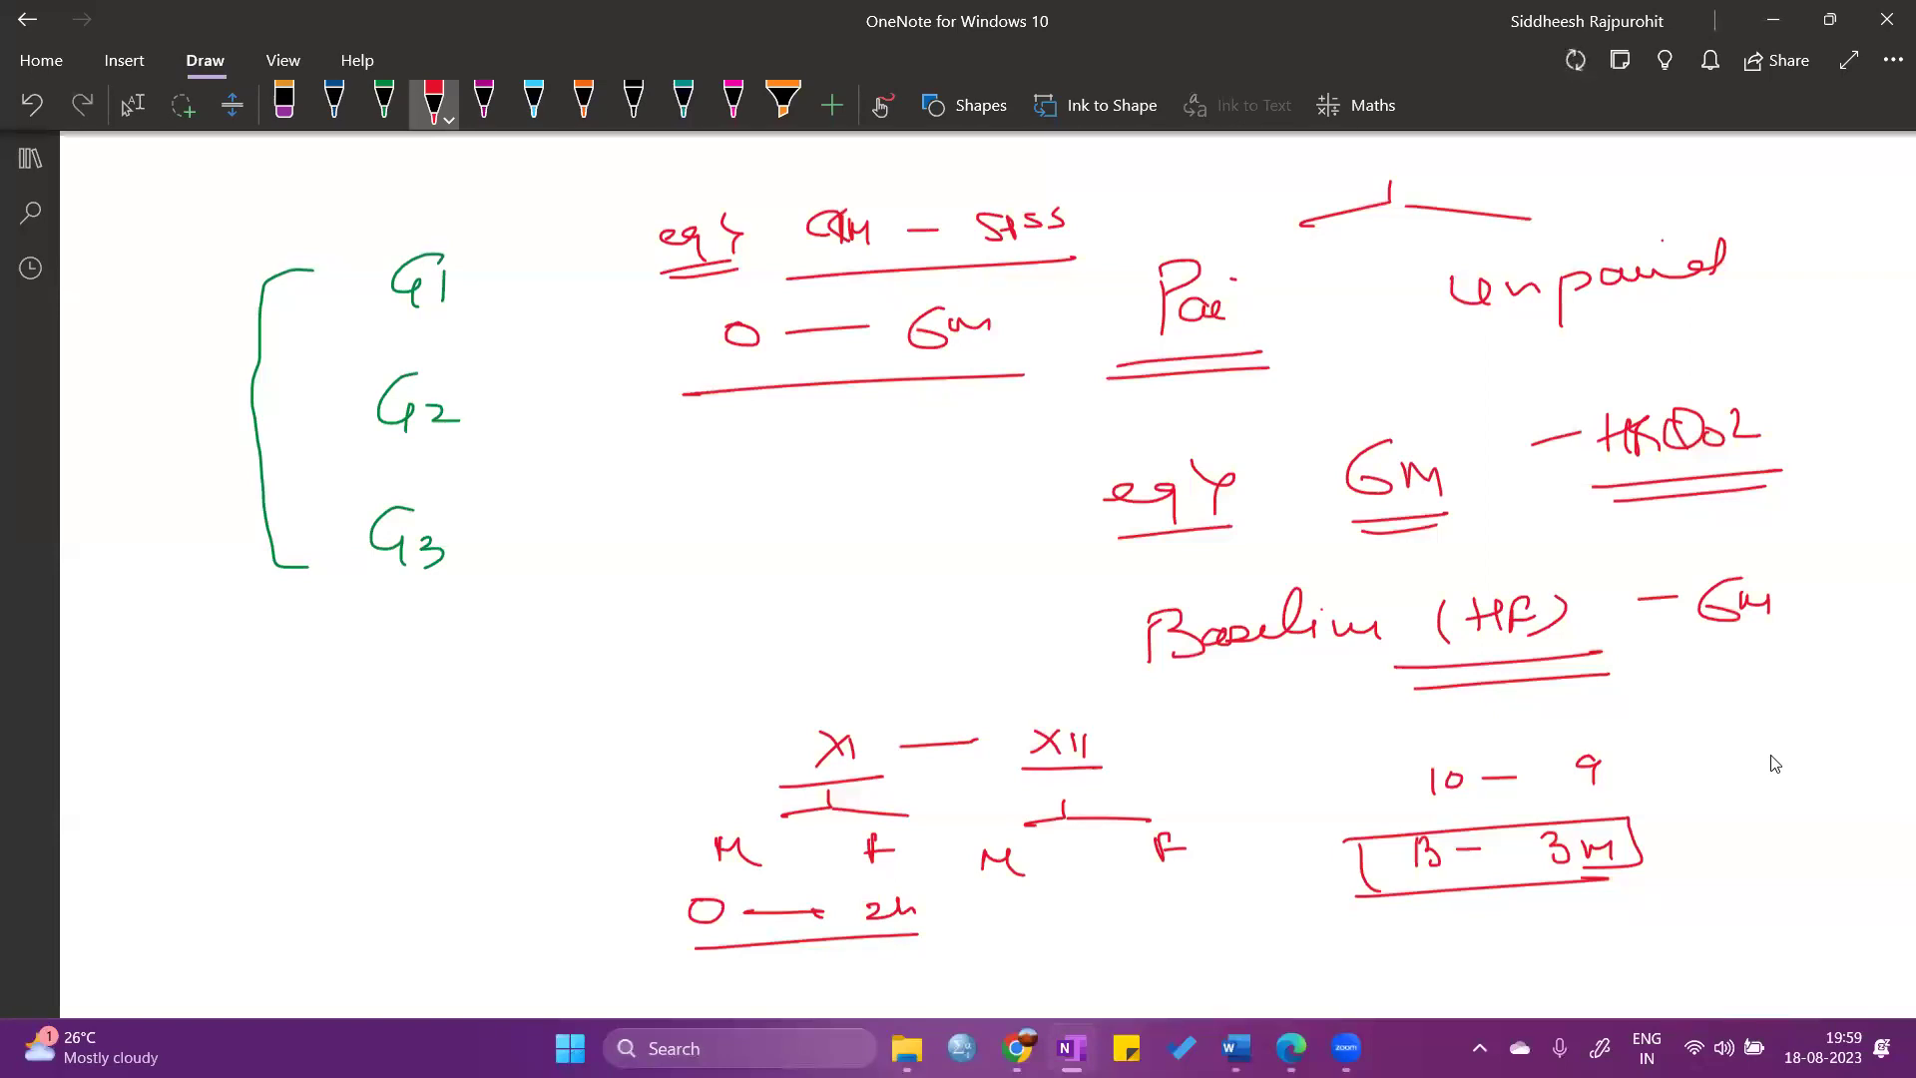
Underline G1, G2 and G3 in red and draw a closing bracket around the three groups.
left_click_drag(324, 329, 475, 323)
left_click_drag(352, 435, 476, 432)
left_click_drag(307, 587, 470, 582)
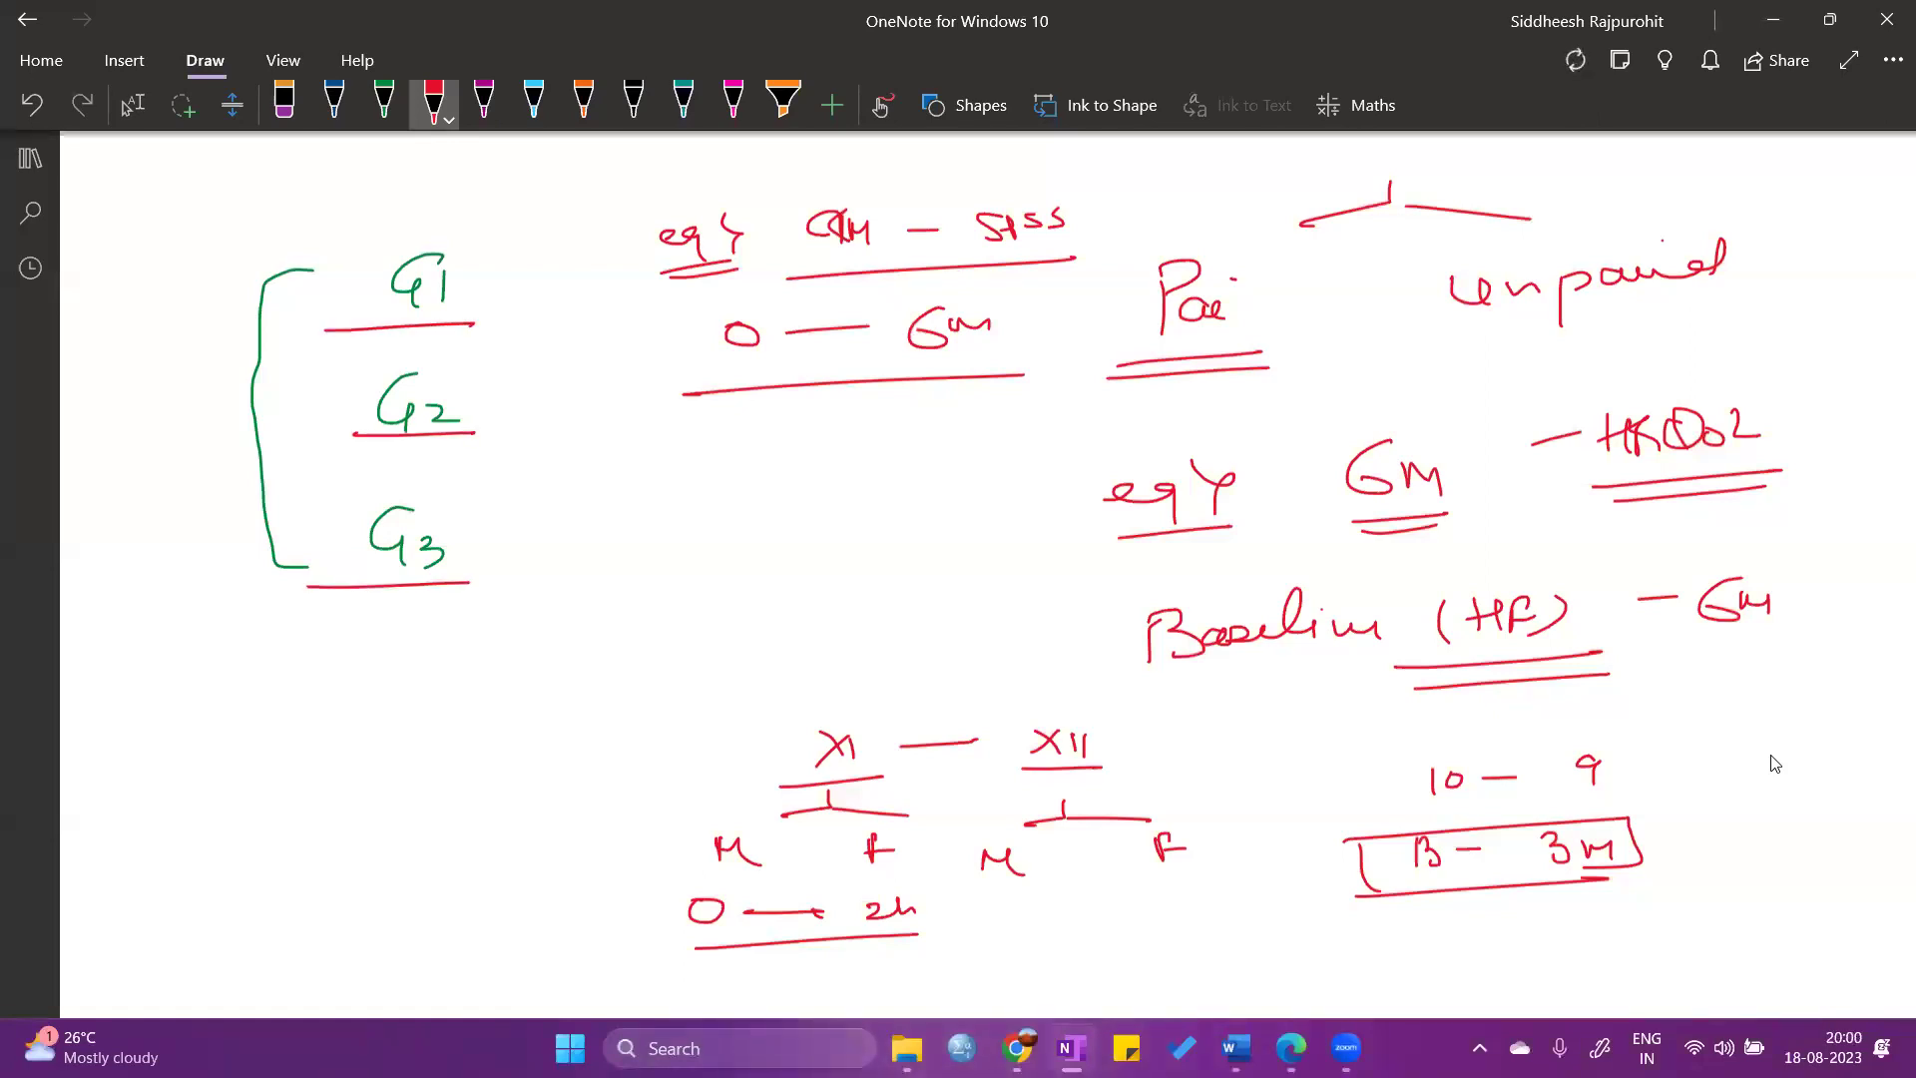
mouse_move(473, 278)
left_mouse_down()
mouse_move(539, 359)
mouse_move(533, 559)
mouse_move(498, 563)
left_mouse_up()
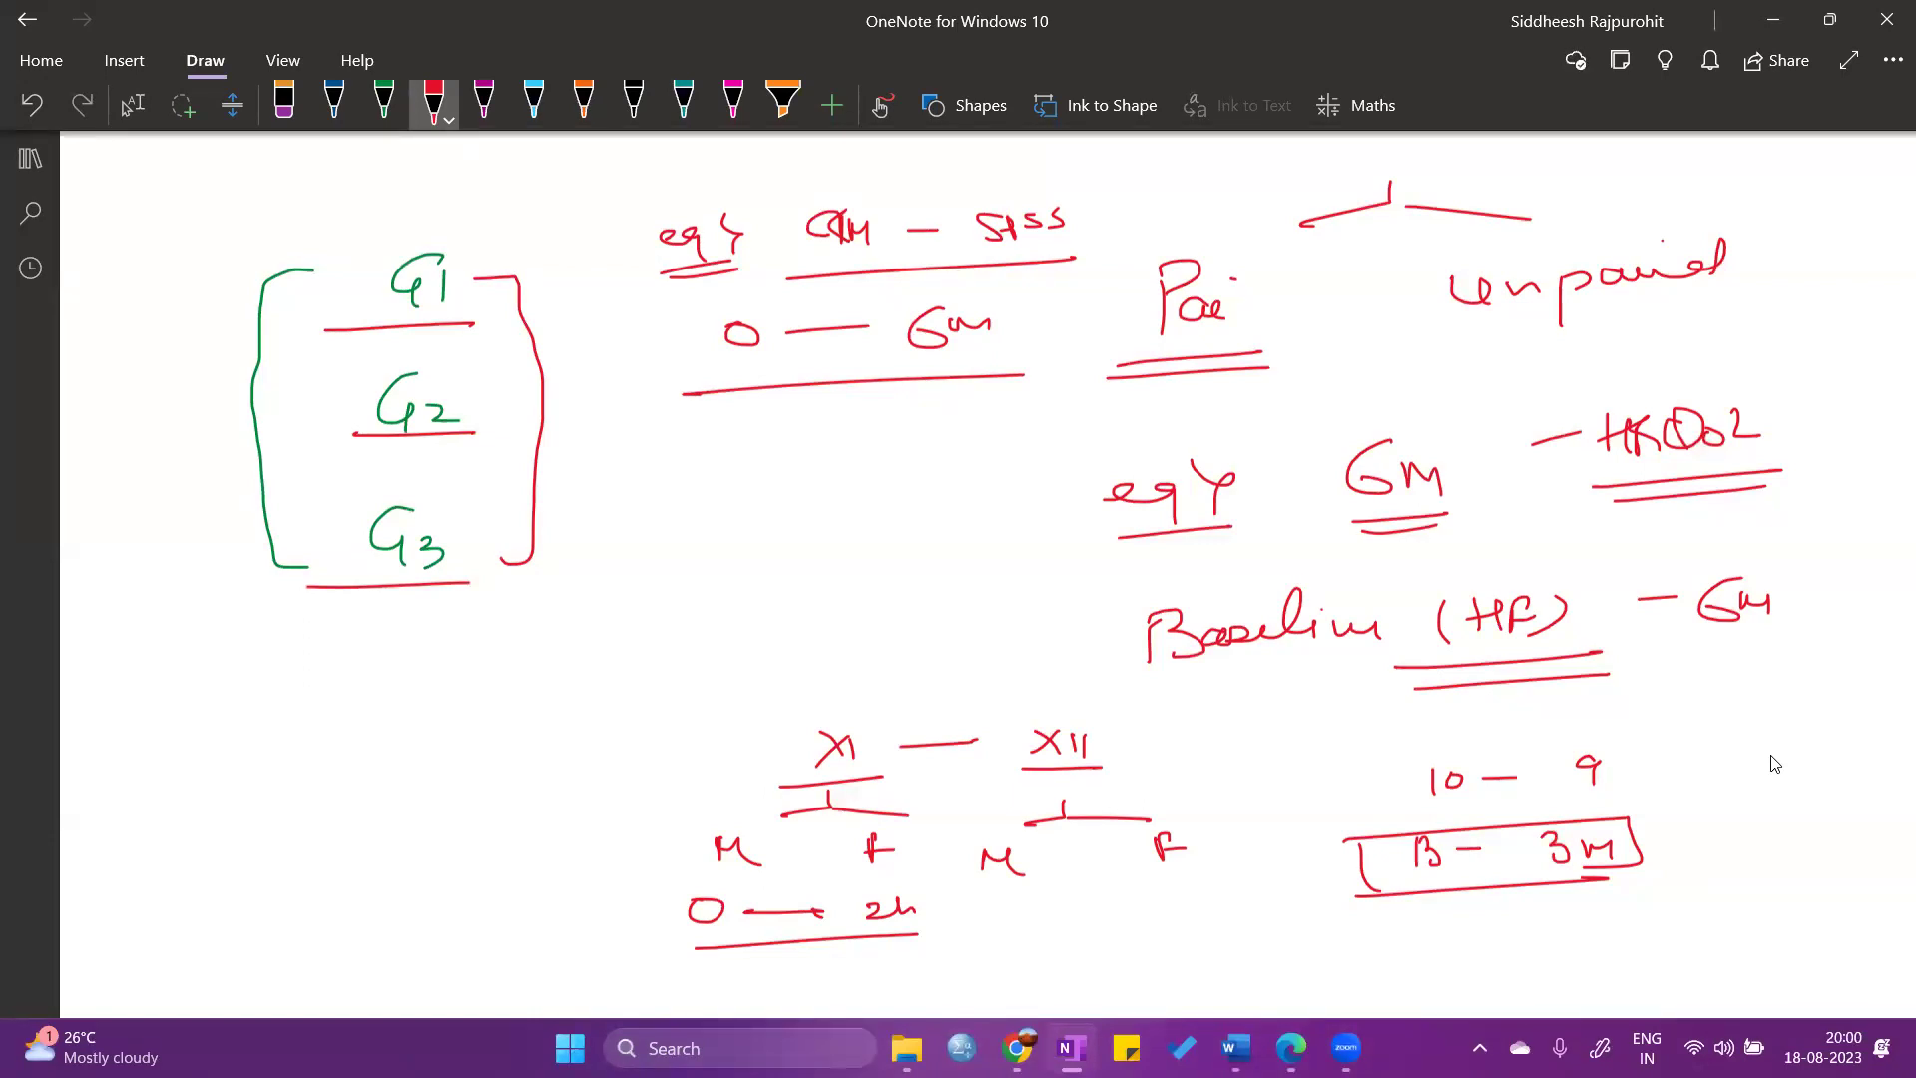
Write "ANOVA → F – PoA" below the groups, circling the F and double-underlining ANOVA and PoA.
left_click_drag(295, 692, 457, 647)
mouse_move(274, 708)
left_mouse_down()
mouse_move(461, 679)
mouse_move(466, 704)
left_mouse_up()
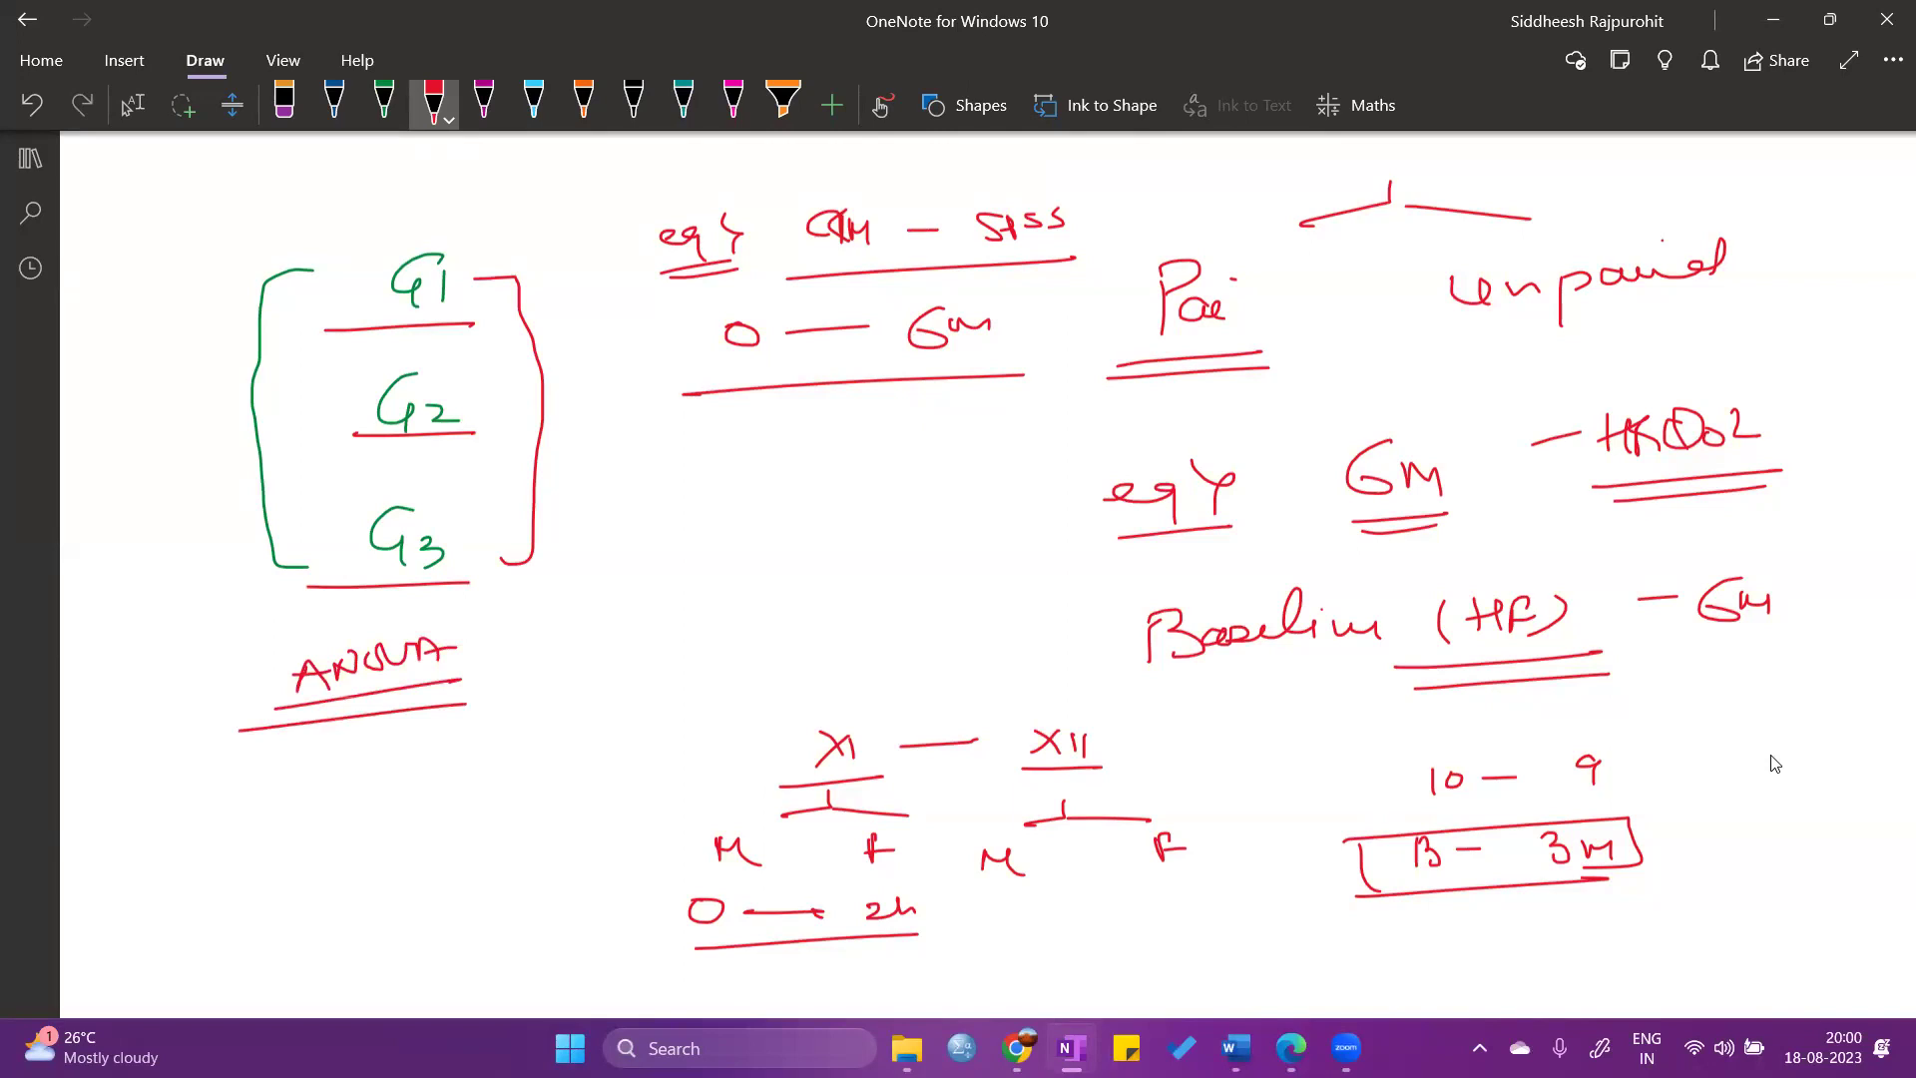
left_click_drag(497, 640, 581, 659)
mouse_move(576, 631)
left_mouse_down()
mouse_move(607, 626)
mouse_move(589, 617)
left_mouse_up()
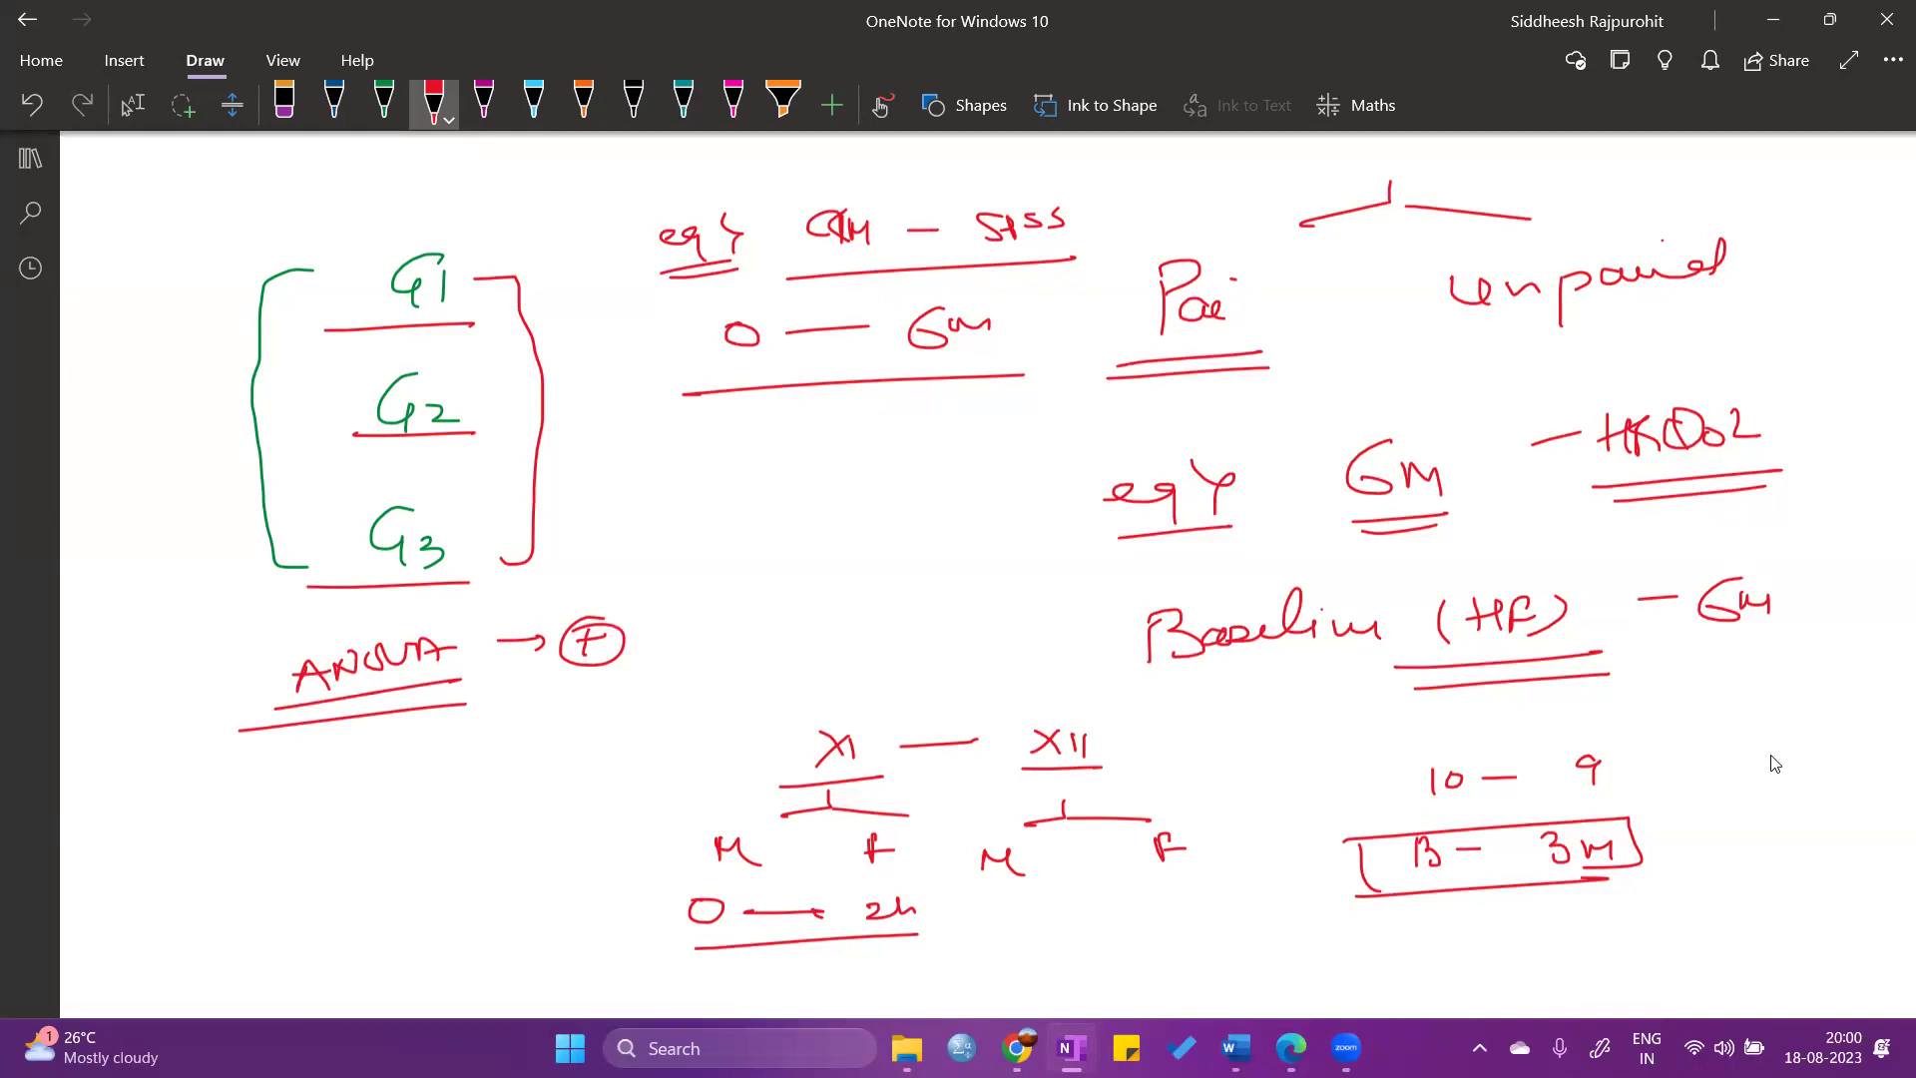
mouse_move(636, 630)
left_mouse_down()
mouse_move(696, 645)
mouse_move(746, 603)
mouse_move(776, 635)
left_mouse_up()
left_click_drag(736, 626, 768, 621)
left_click_drag(701, 656, 789, 663)
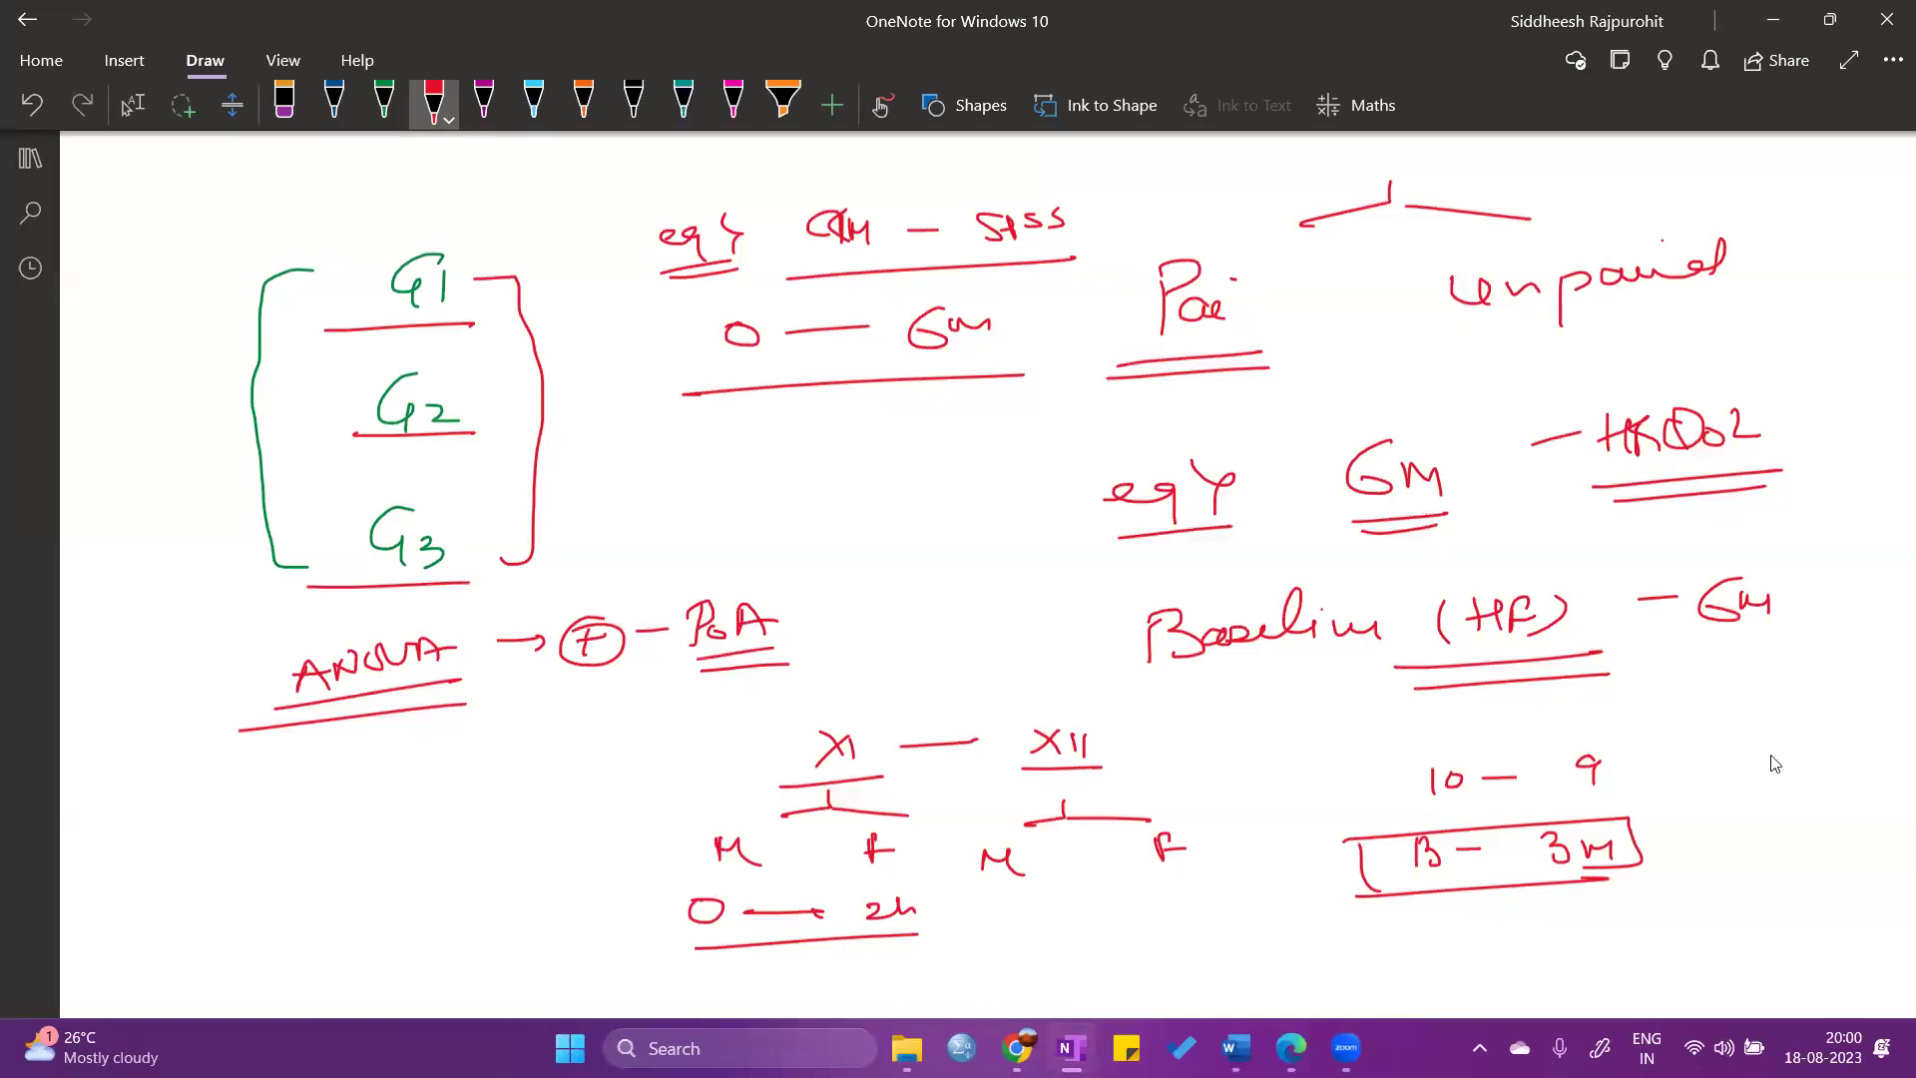
Draw a small table below ANOVA with rows 1, 2, 3 and values 80, 84, 87, bounded by a vertical line.
mouse_move(173, 787)
left_mouse_down()
mouse_move(181, 859)
mouse_move(147, 932)
left_mouse_up()
left_click_drag(118, 827, 345, 823)
left_click_drag(122, 882, 386, 869)
left_click_drag(88, 948, 352, 934)
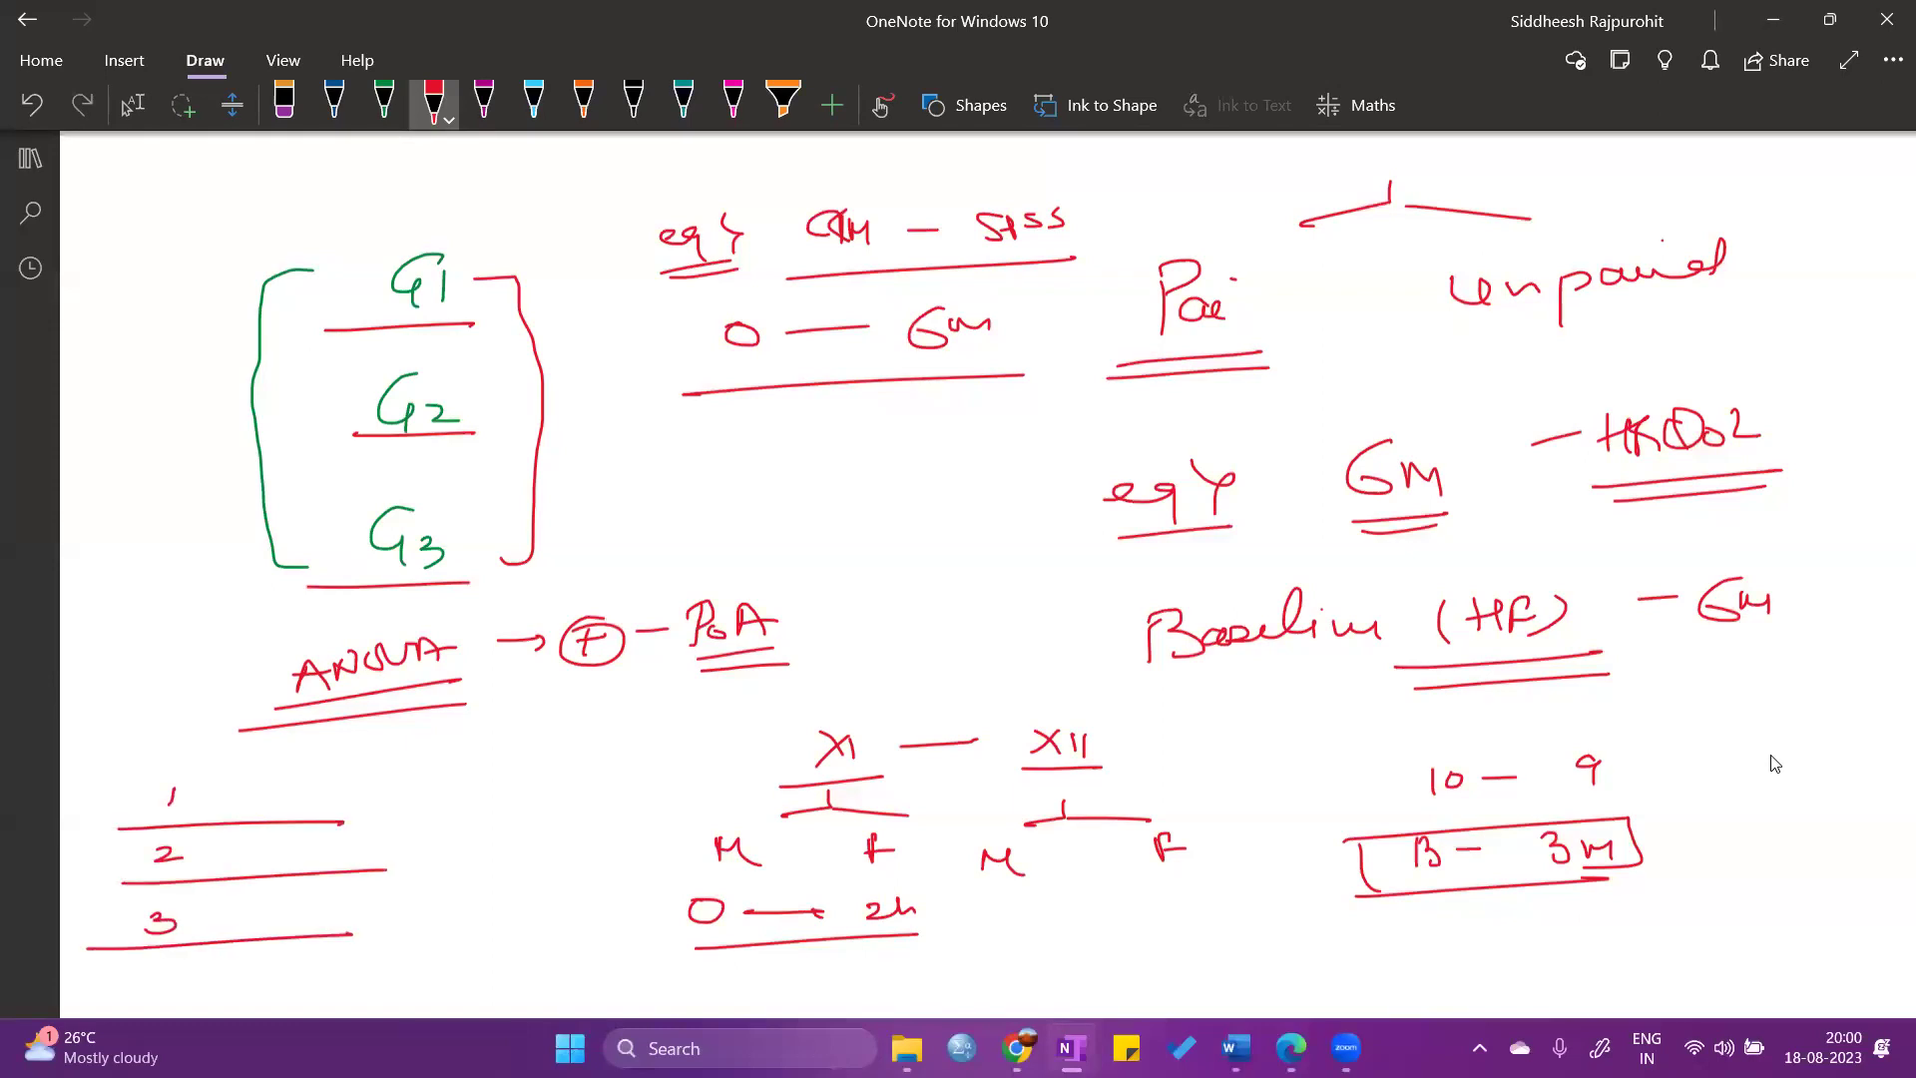
mouse_move(249, 784)
left_mouse_down()
mouse_move(240, 799)
mouse_move(266, 799)
mouse_move(235, 866)
mouse_move(269, 870)
mouse_move(236, 916)
mouse_move(268, 929)
left_mouse_up()
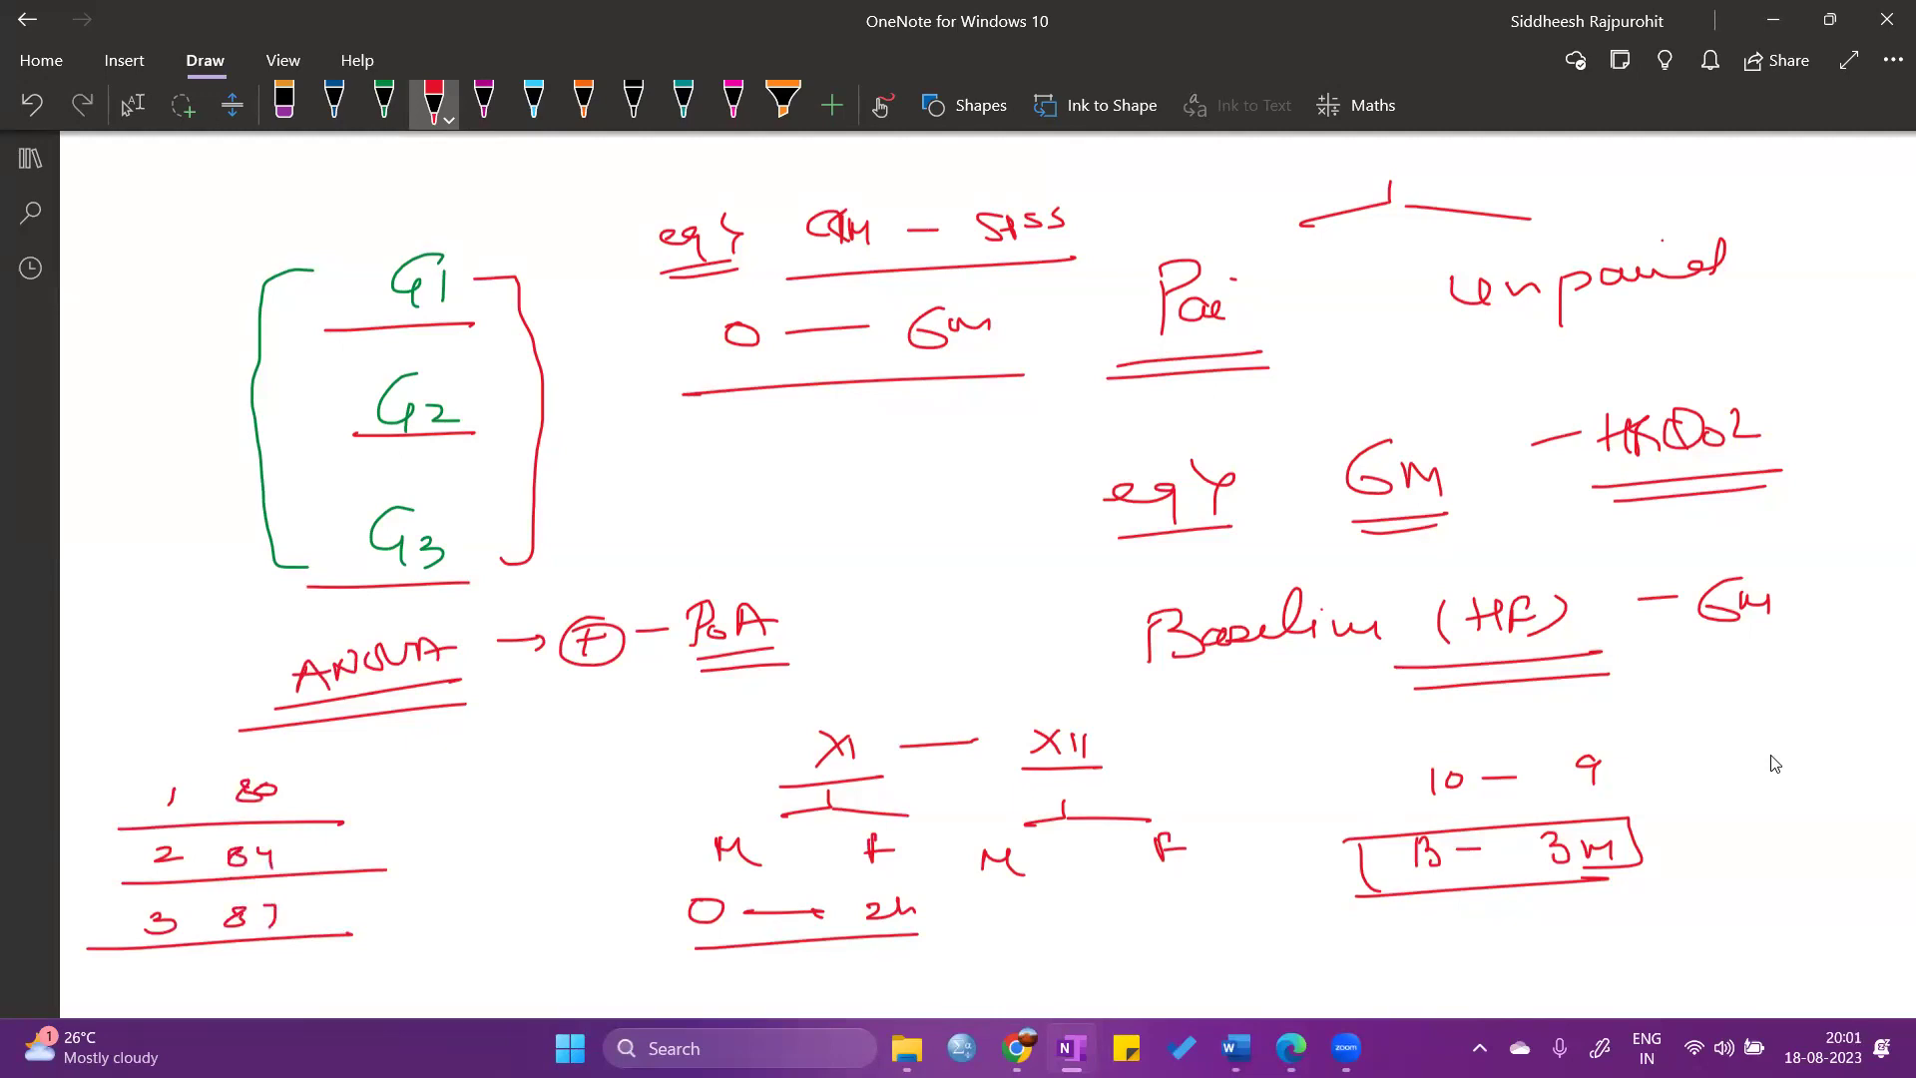
left_click_drag(332, 748, 326, 944)
Write "< 005" beside the small table and double-underline the value.
left_click_drag(430, 807, 427, 834)
left_click_drag(444, 805, 525, 790)
left_click_drag(421, 836, 533, 820)
left_click_drag(424, 850, 521, 838)
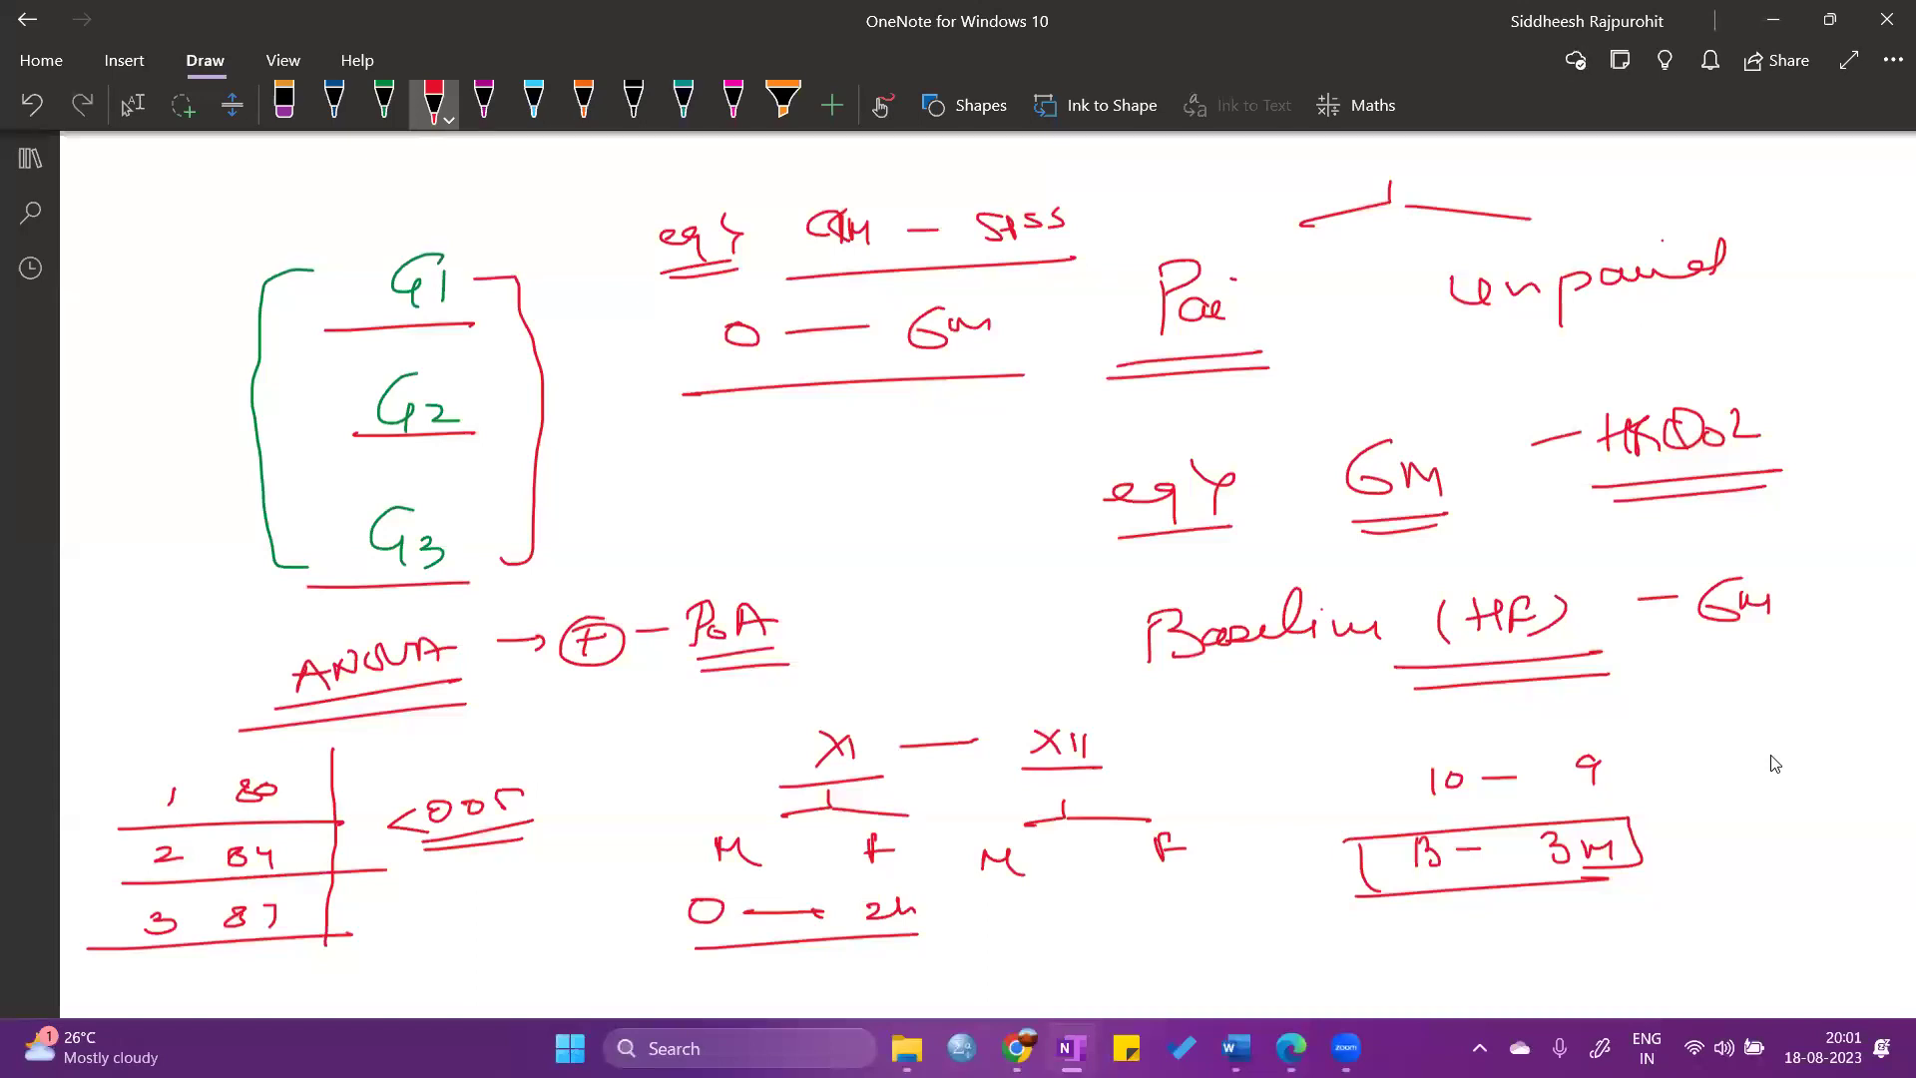
Sketch the pairwise comparisons below the table: 1 branching to 2 and 3, and 2 branching to 1 and 3.
scroll(1774, 763, "down", 5)
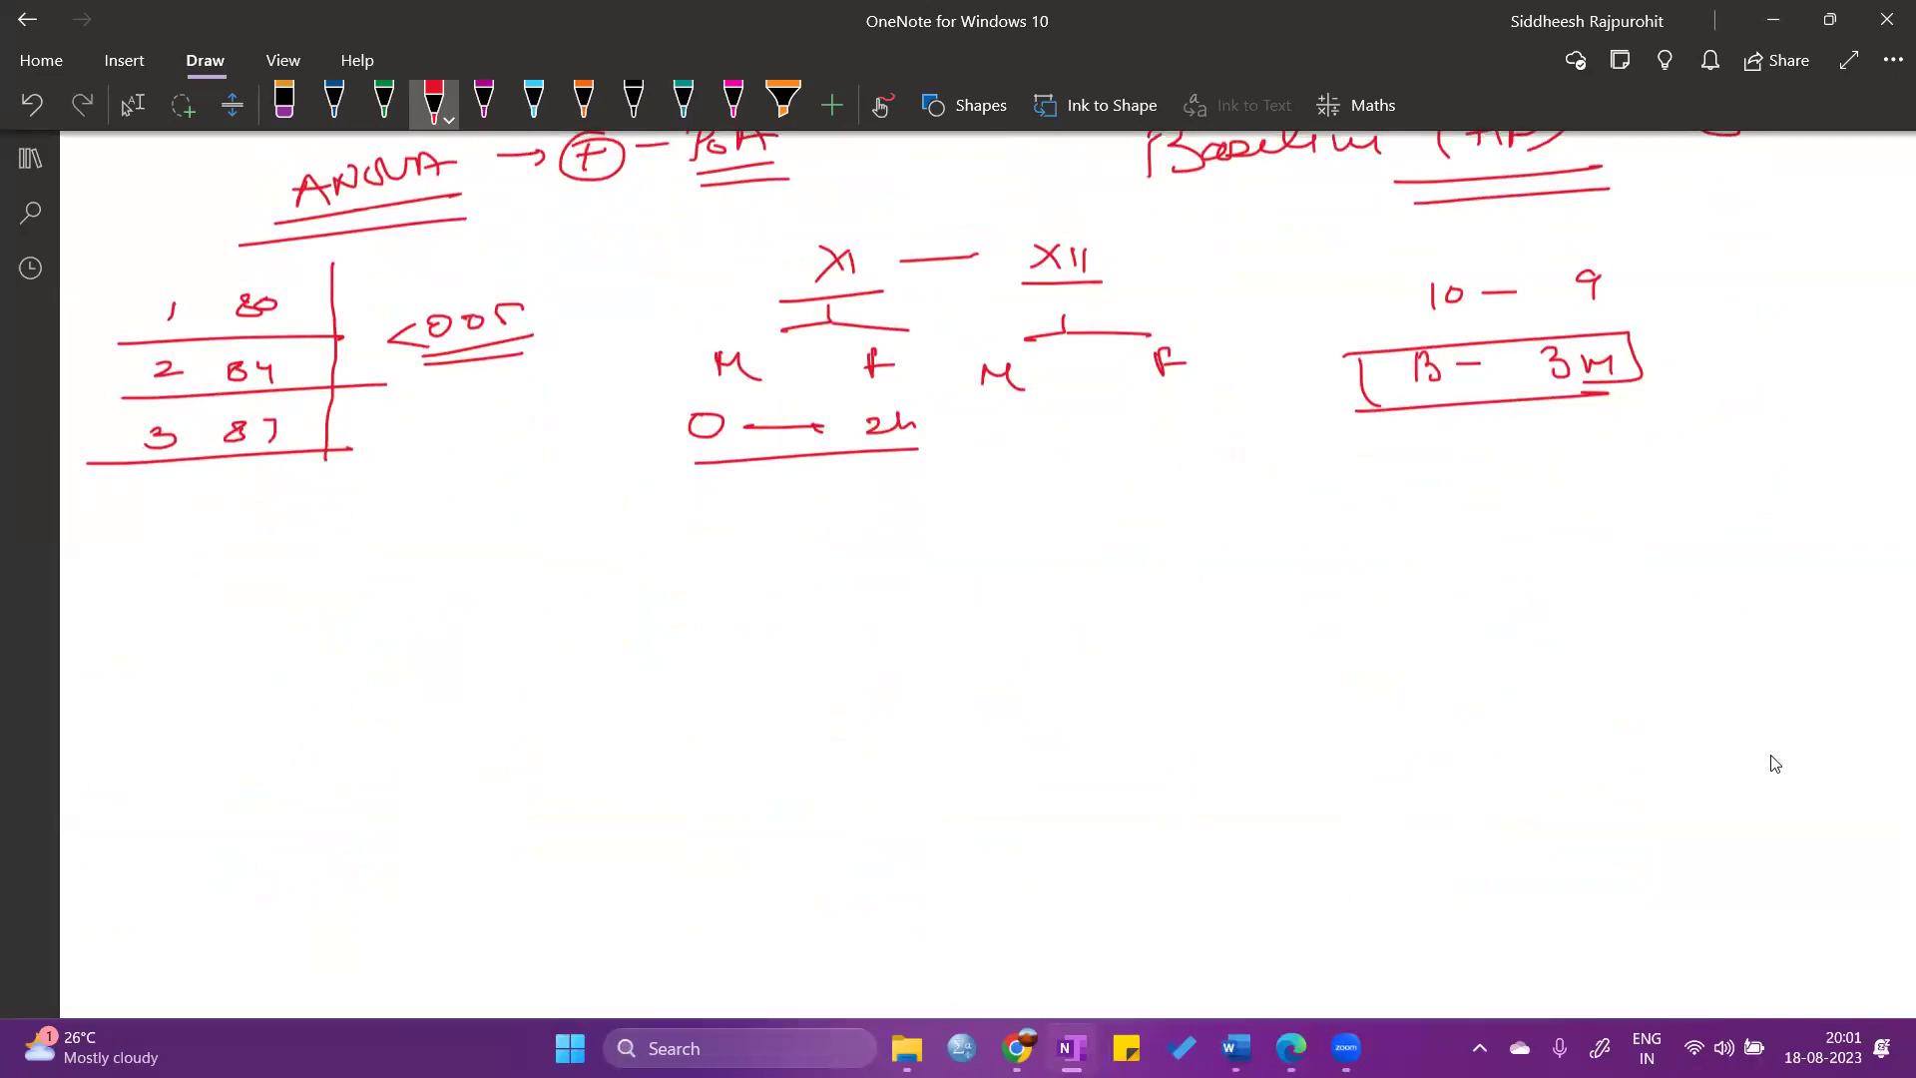
mouse_move(222, 596)
left_mouse_down()
mouse_move(224, 629)
mouse_move(309, 579)
mouse_move(371, 578)
left_mouse_up()
left_click_drag(270, 625, 327, 635)
mouse_move(367, 624)
left_mouse_down()
mouse_move(383, 621)
mouse_move(365, 642)
left_mouse_up()
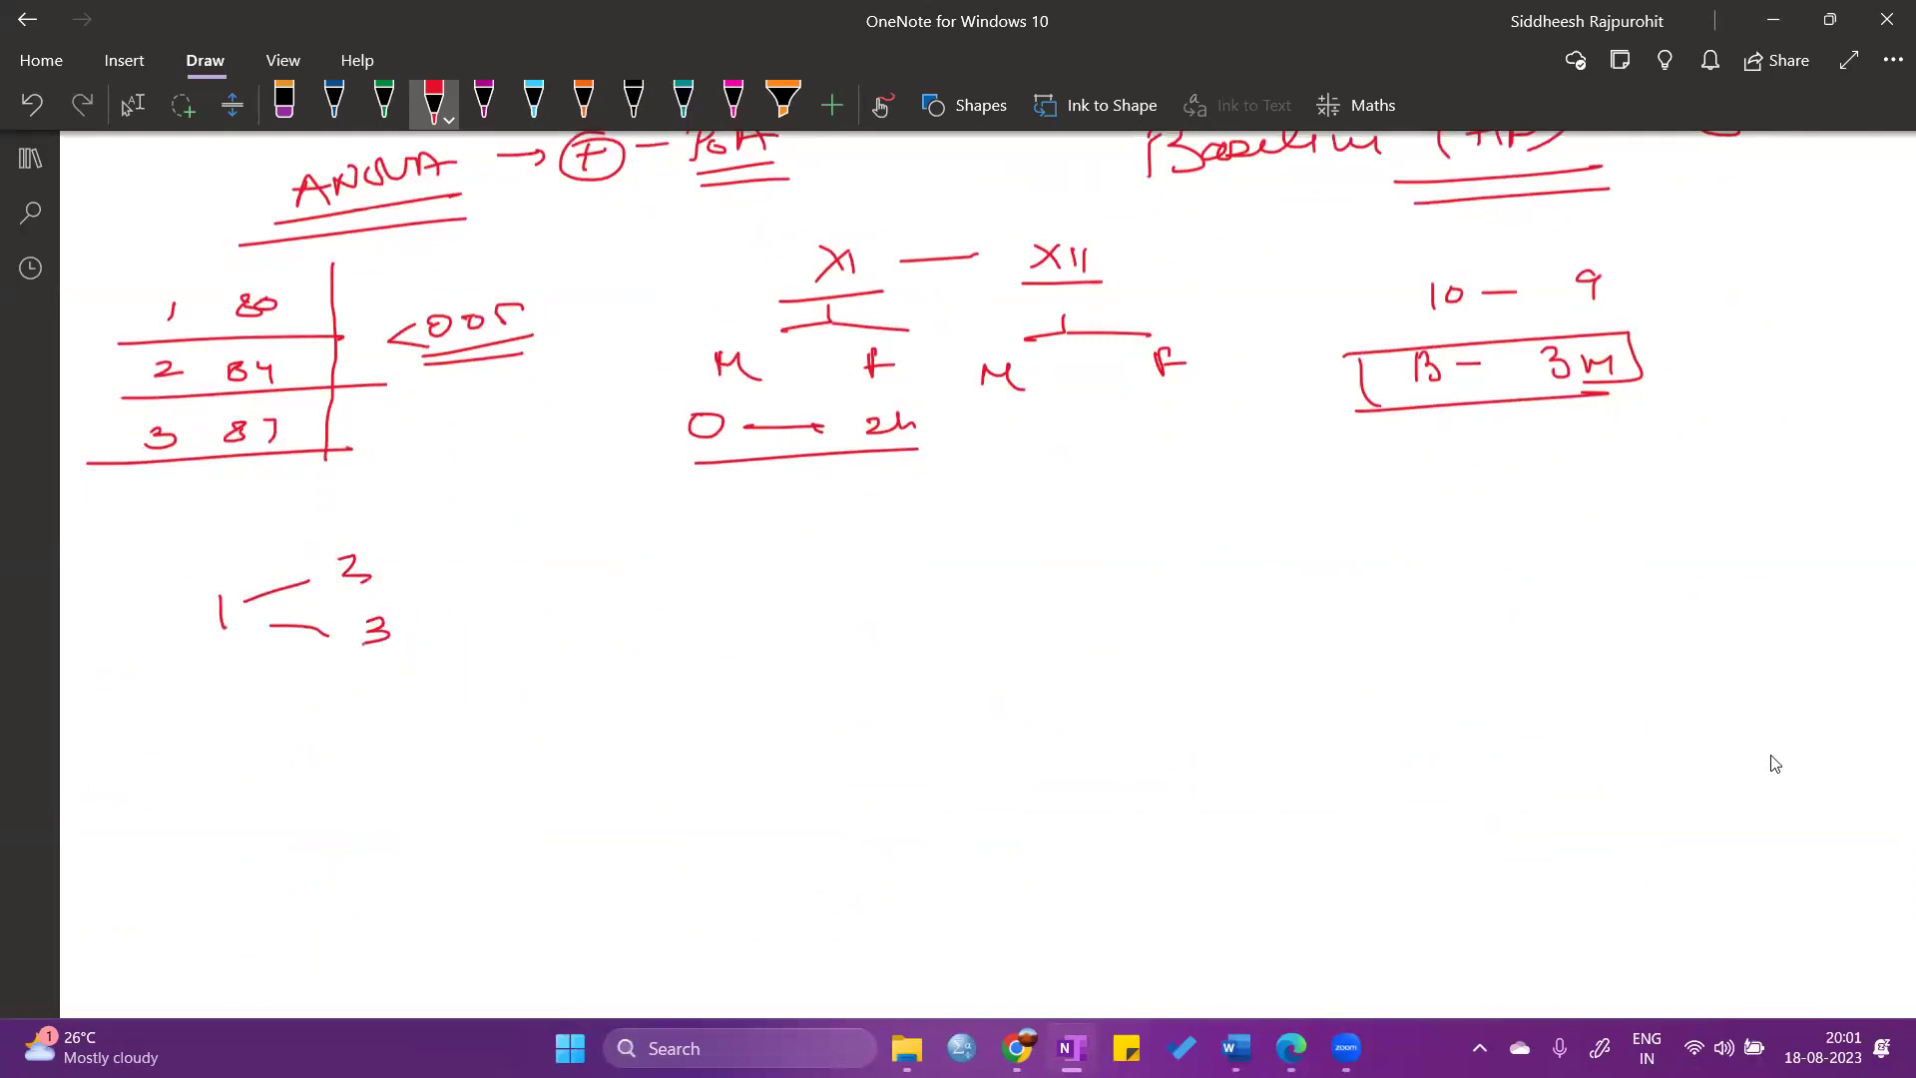
mouse_move(223, 740)
left_mouse_down()
mouse_move(261, 765)
mouse_move(329, 727)
left_mouse_up()
mouse_move(369, 705)
left_mouse_down()
mouse_move(339, 768)
mouse_move(380, 796)
left_mouse_up()
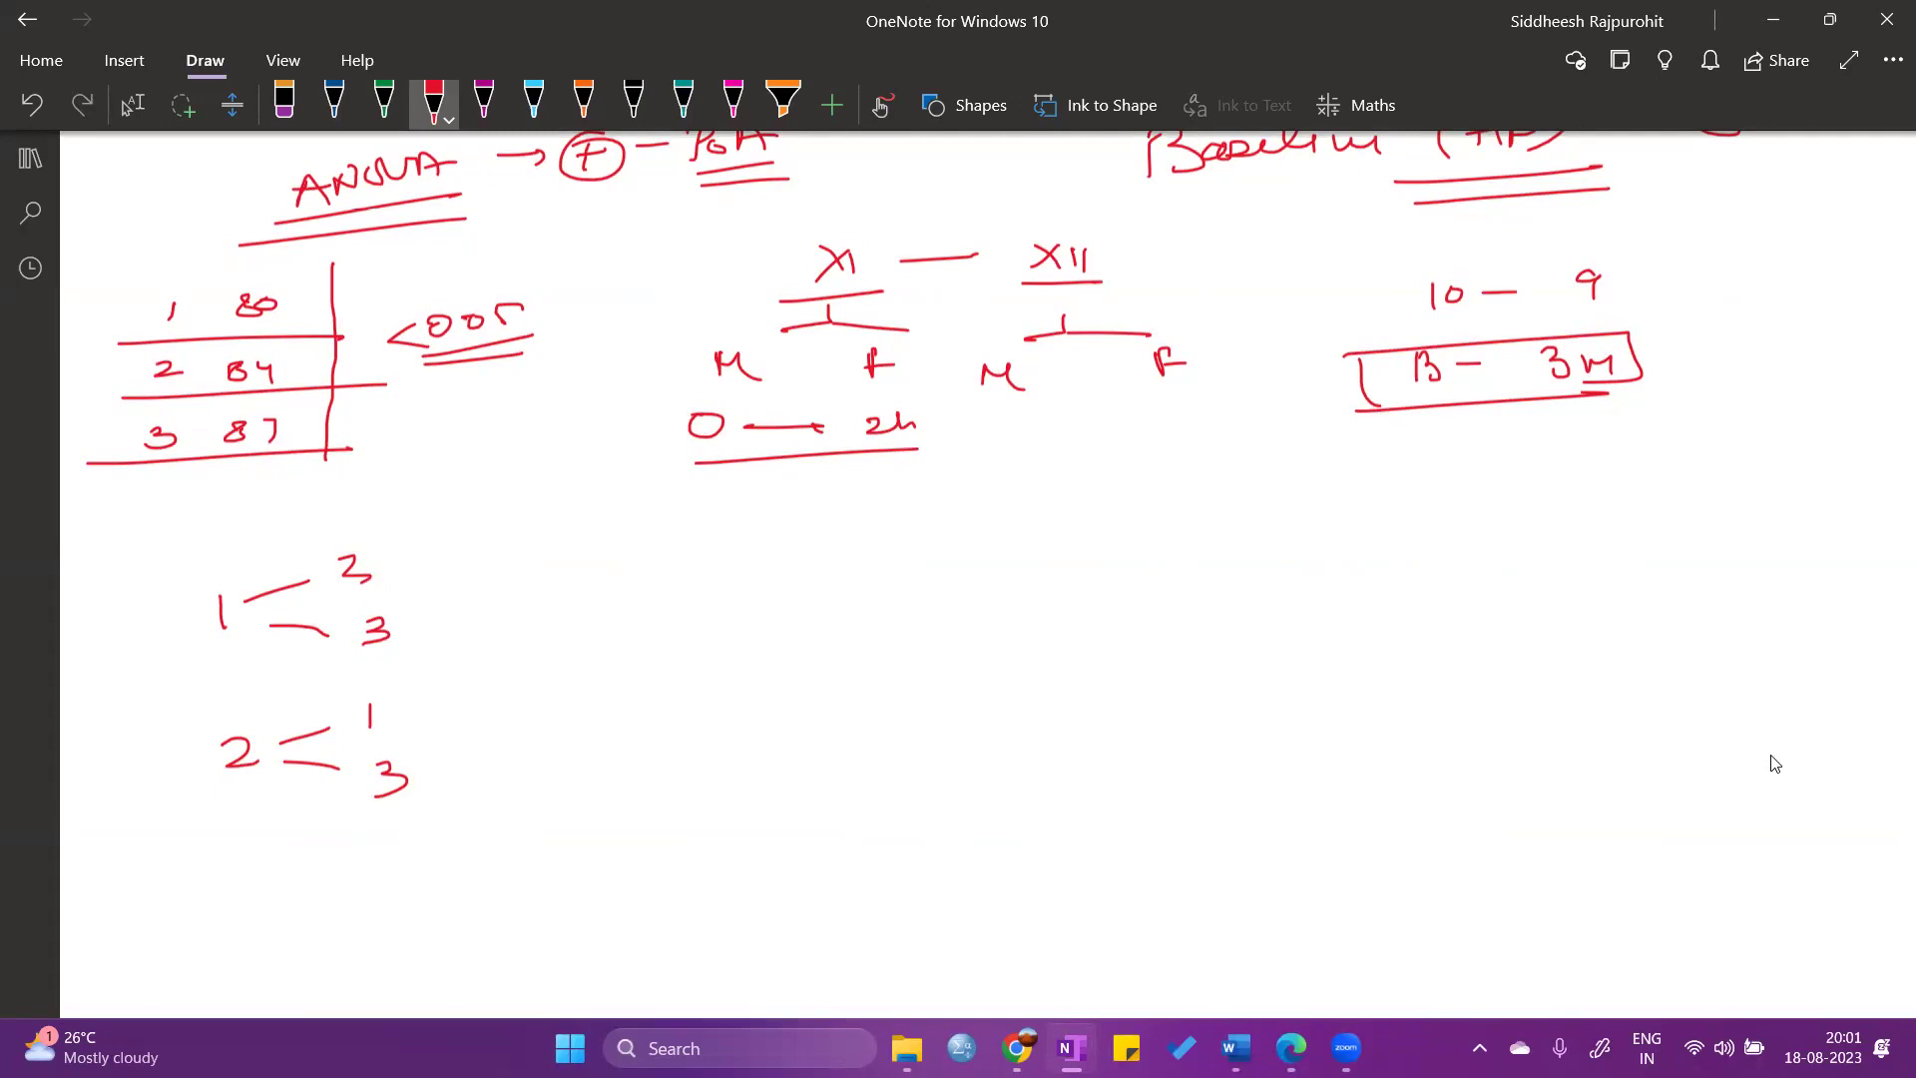
Write "005" beside the group 1 comparisons and an underlined "0.485" beside the group 2 comparisons.
left_click_drag(515, 582, 610, 573)
mouse_move(521, 733)
left_mouse_down()
mouse_move(499, 748)
mouse_move(591, 752)
left_mouse_up()
left_click(544, 737)
mouse_move(602, 744)
left_mouse_down()
mouse_move(616, 729)
mouse_move(609, 746)
left_mouse_up()
left_click_drag(635, 740, 664, 726)
left_click_drag(477, 783, 698, 764)
Circle group 1 in the first comparison and underline its branches 2 and 3, then stop inking.
mouse_move(228, 590)
left_mouse_down()
mouse_move(204, 651)
mouse_move(180, 603)
left_mouse_up()
left_click_drag(333, 598, 397, 593)
left_click_drag(344, 671, 411, 663)
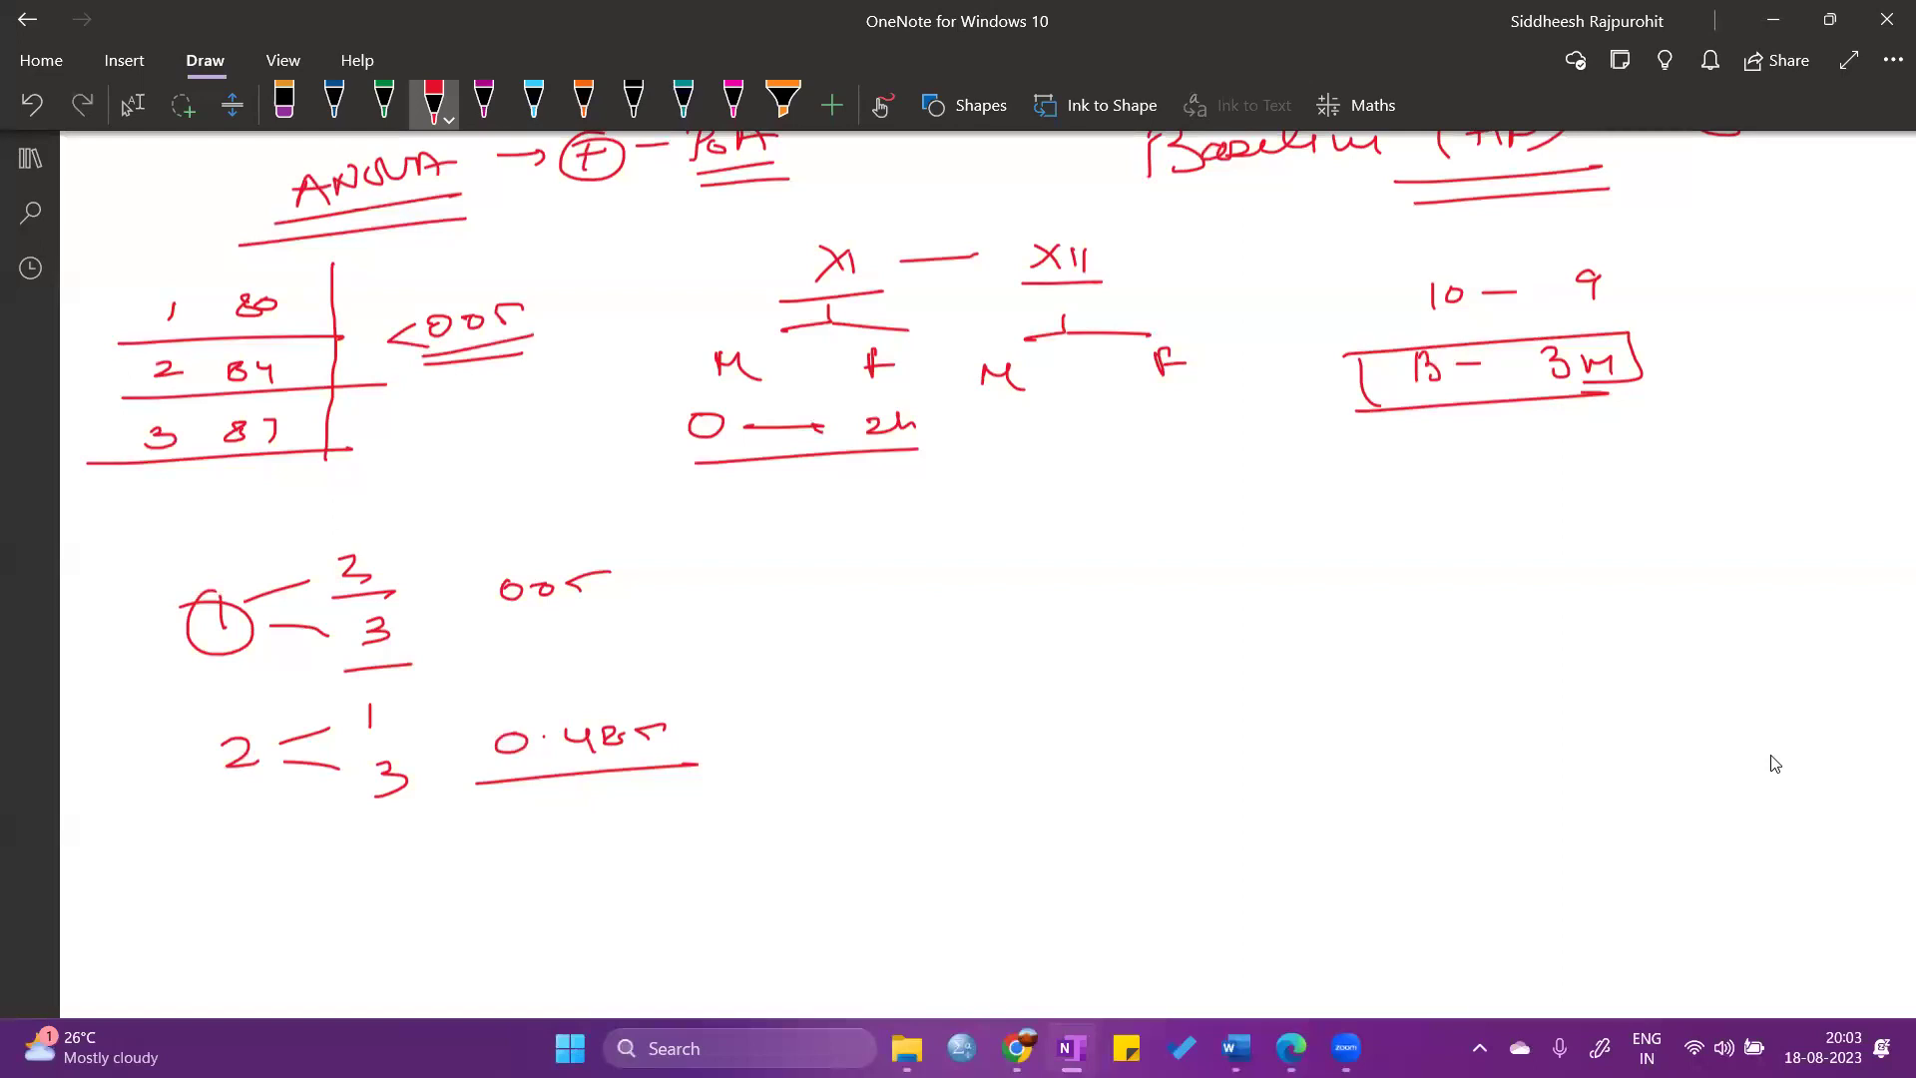
key("Escape")
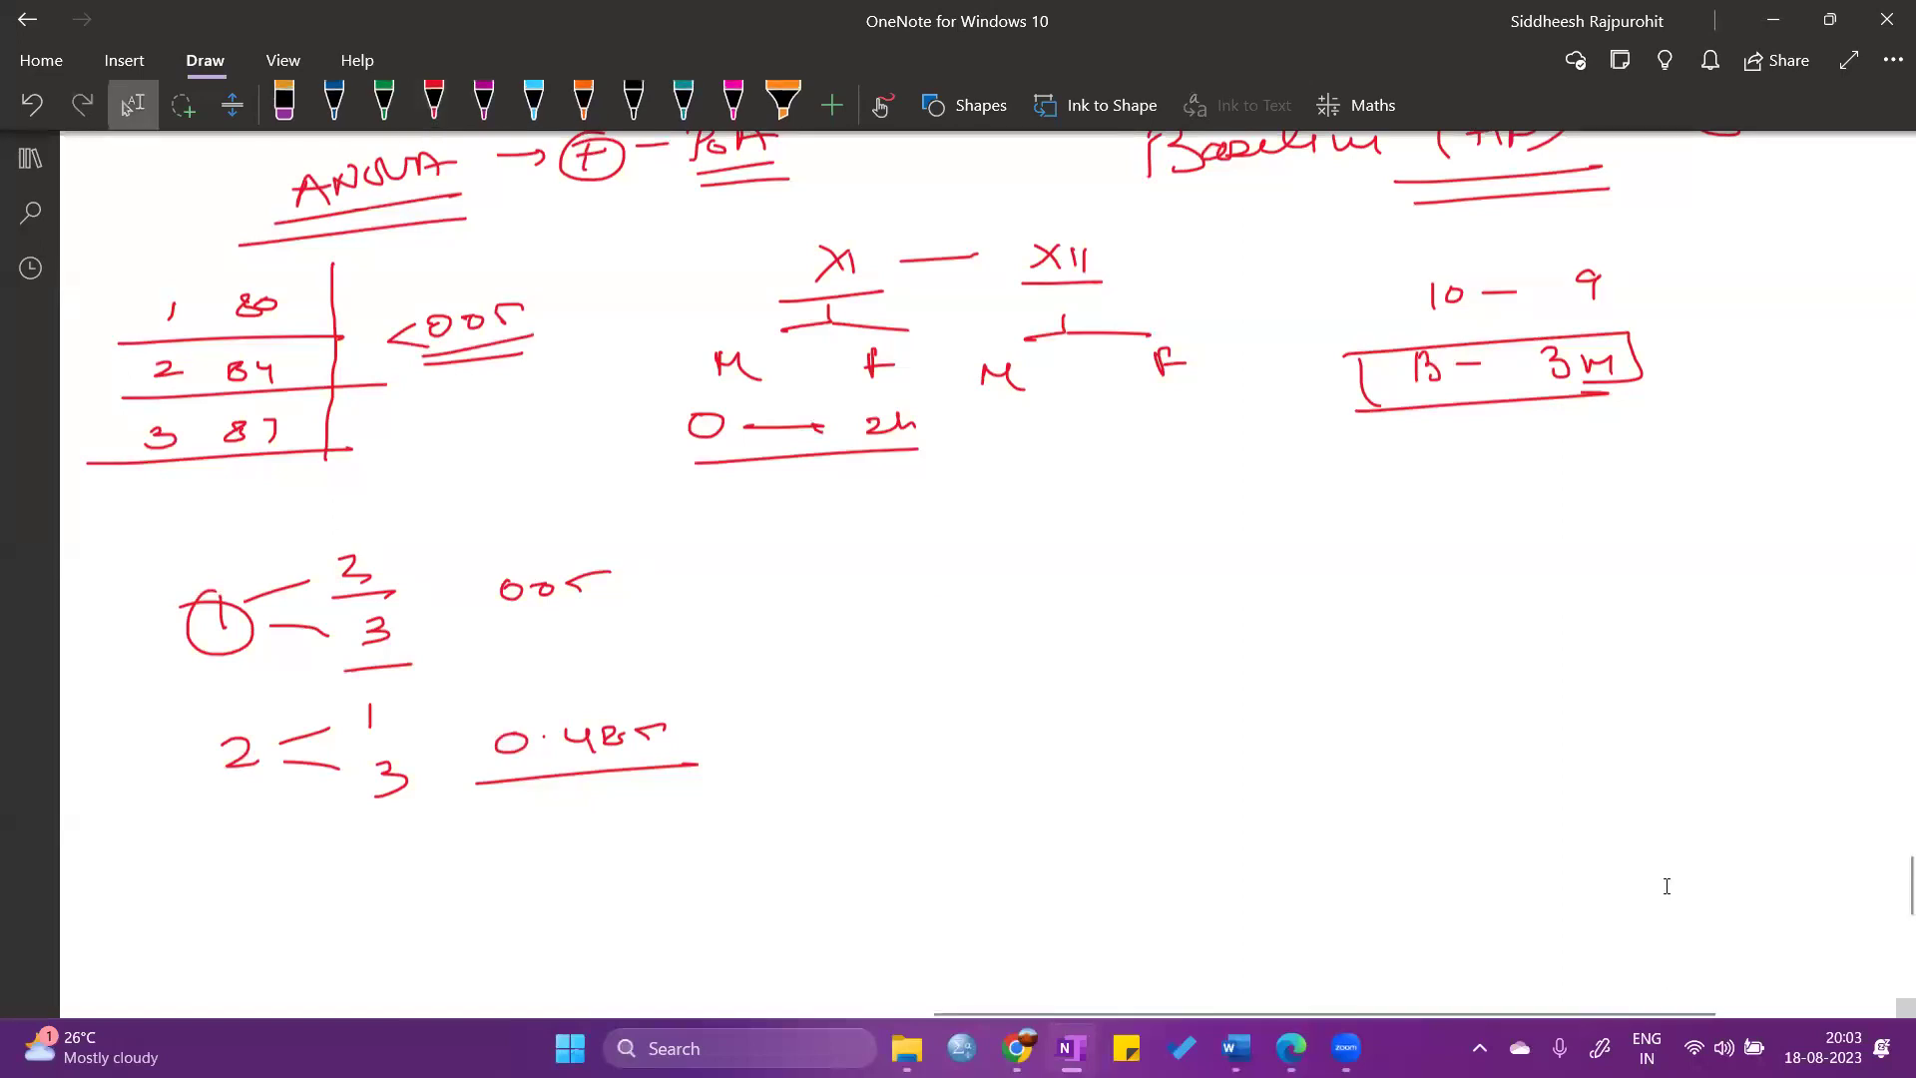
Move on to the "SPSS Hands-On" heading, switch to IBM SPSS Statistics, and dismiss its startup and Open Data dialogs.
left_click_drag(1094, 1009, 290, 1006)
scroll(679, 644, "down", 2)
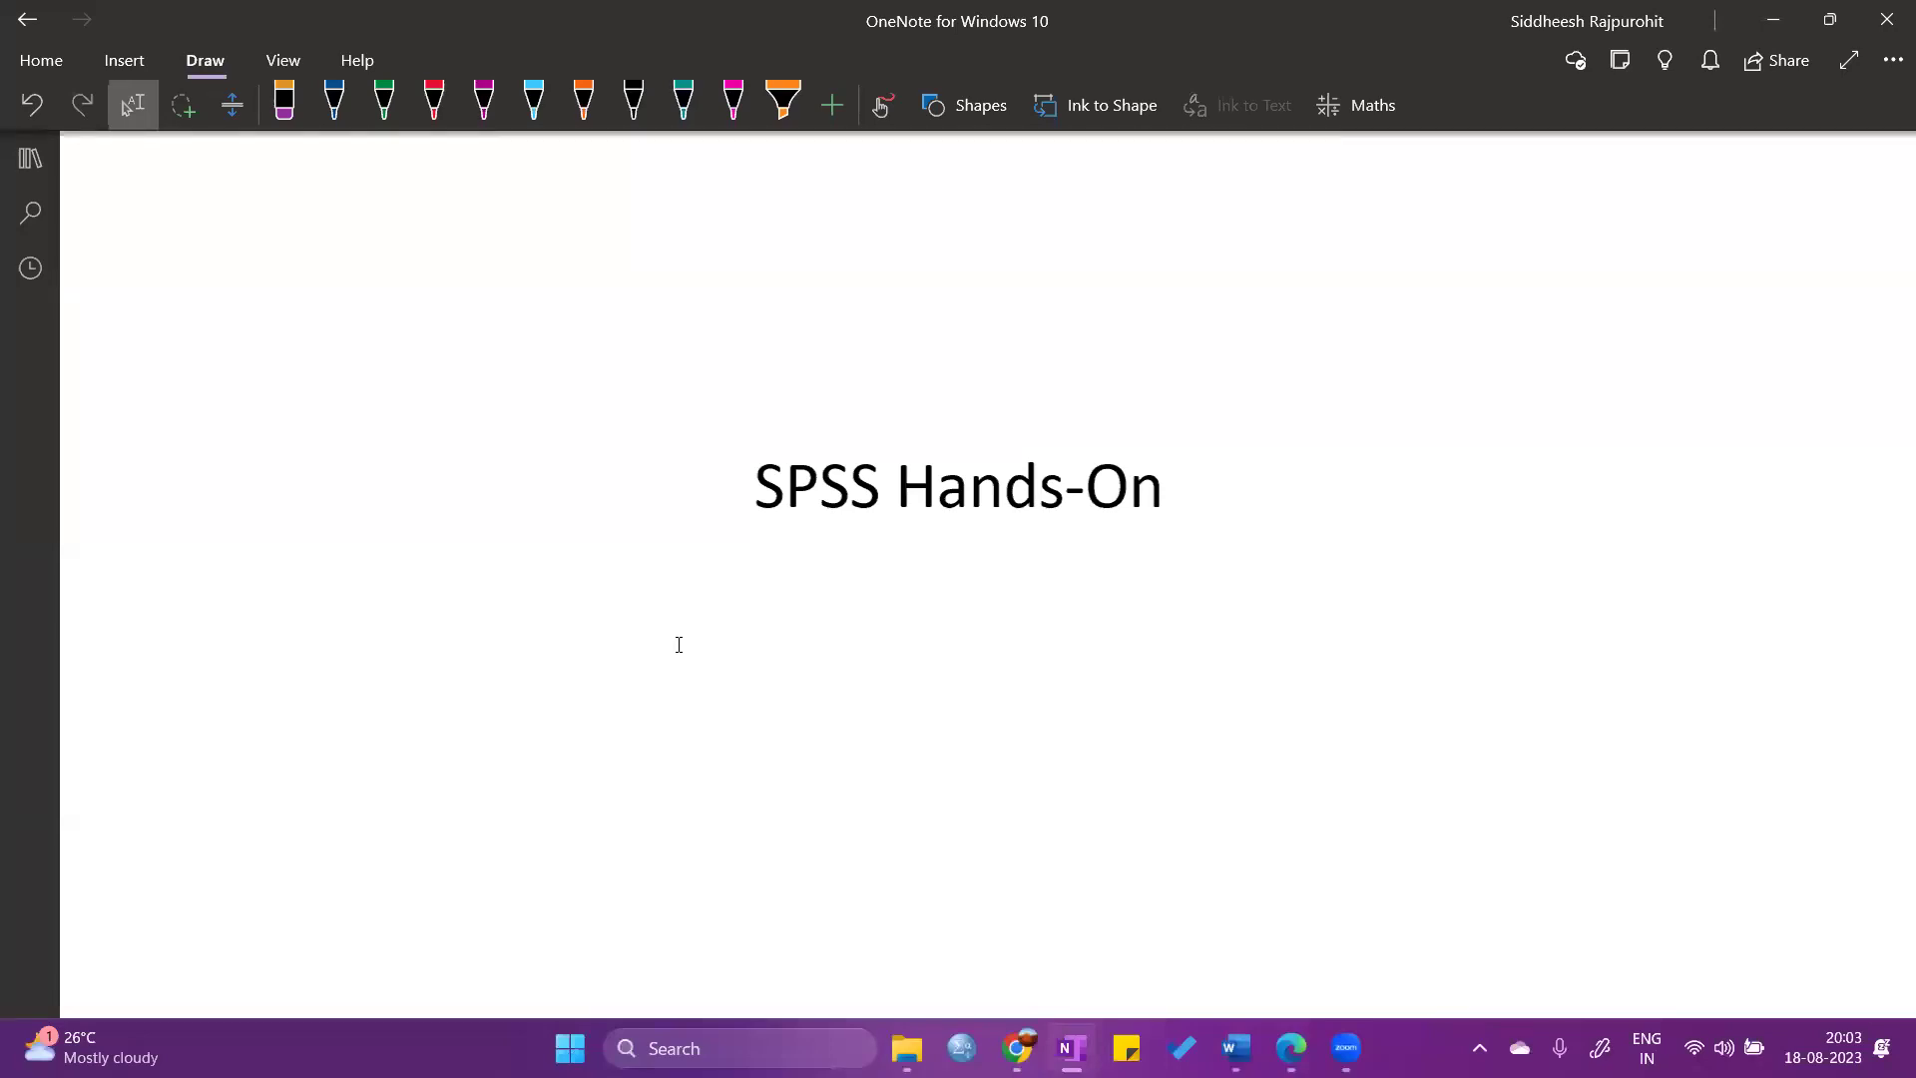
left_click(961, 1046)
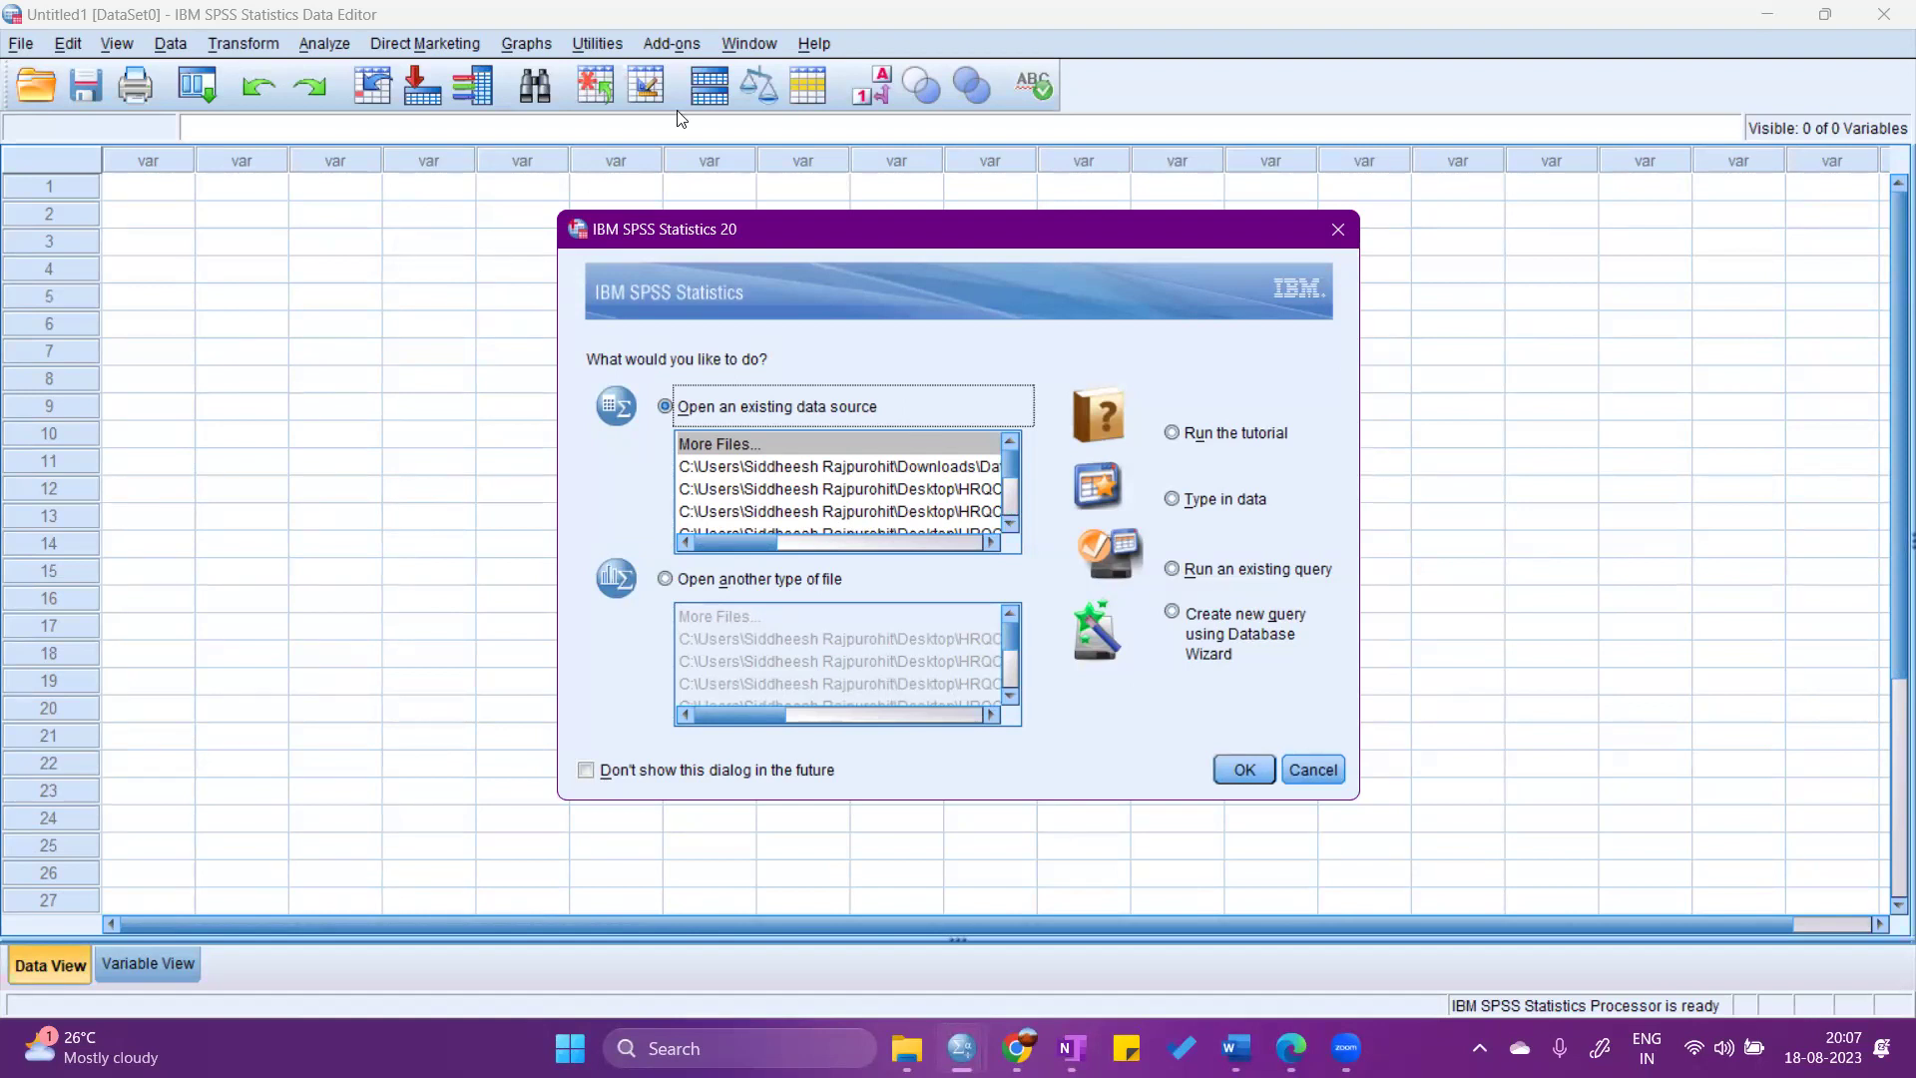
left_click(1244, 769)
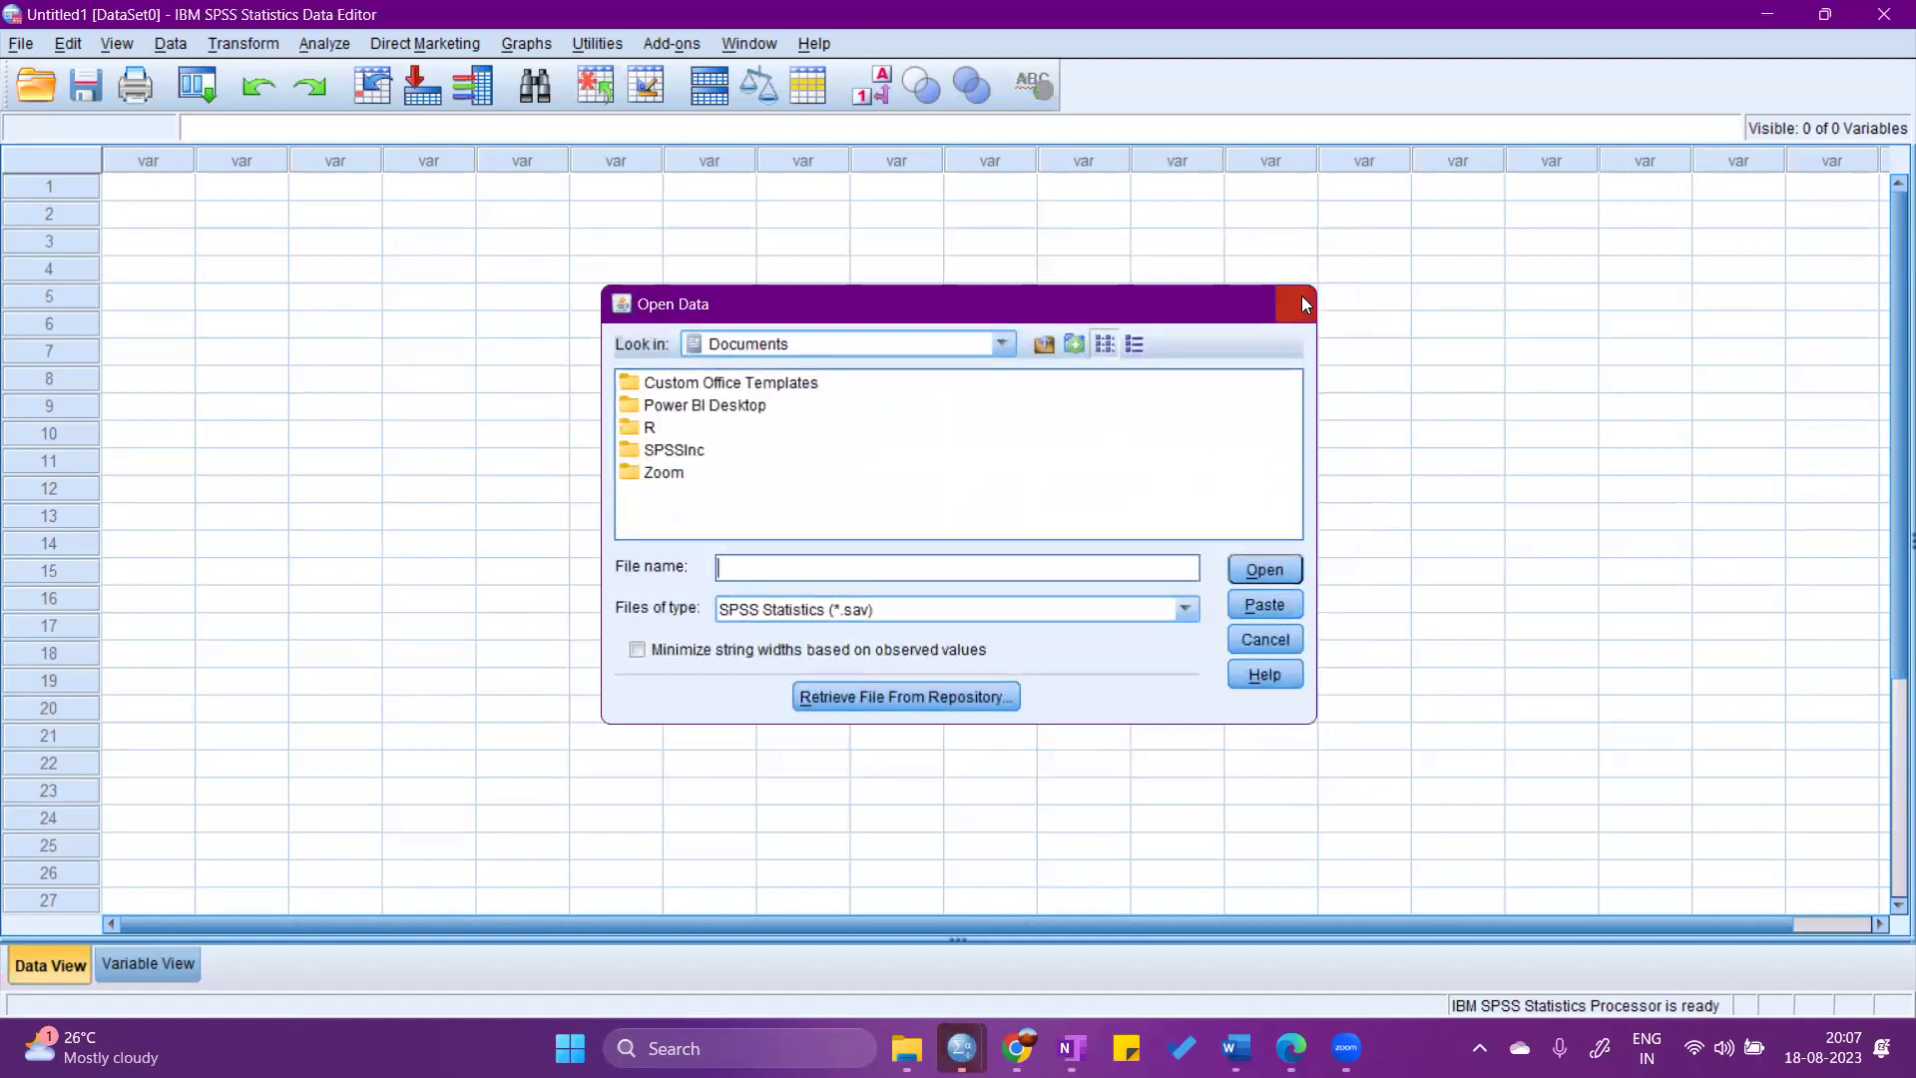
left_click(1303, 303)
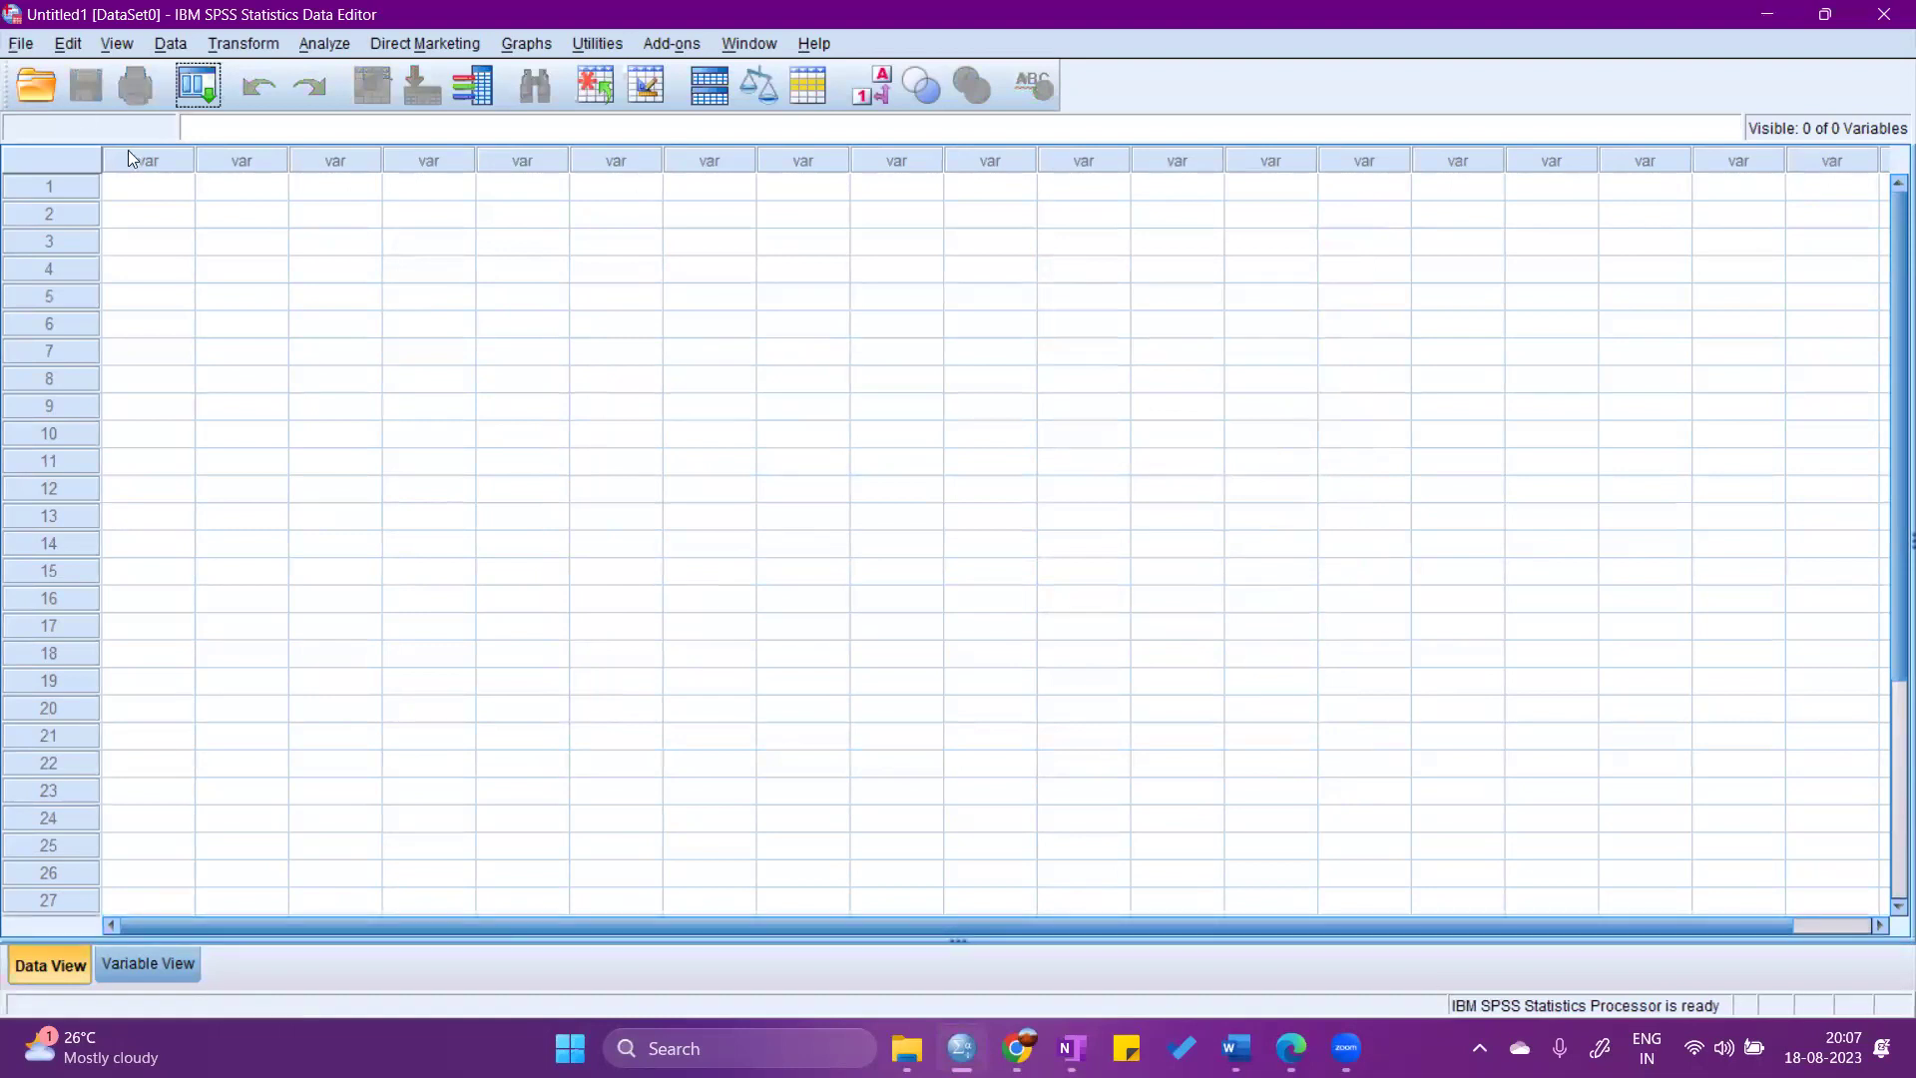
Start opening a data file and browse to the Downloads folder.
left_click(22, 44)
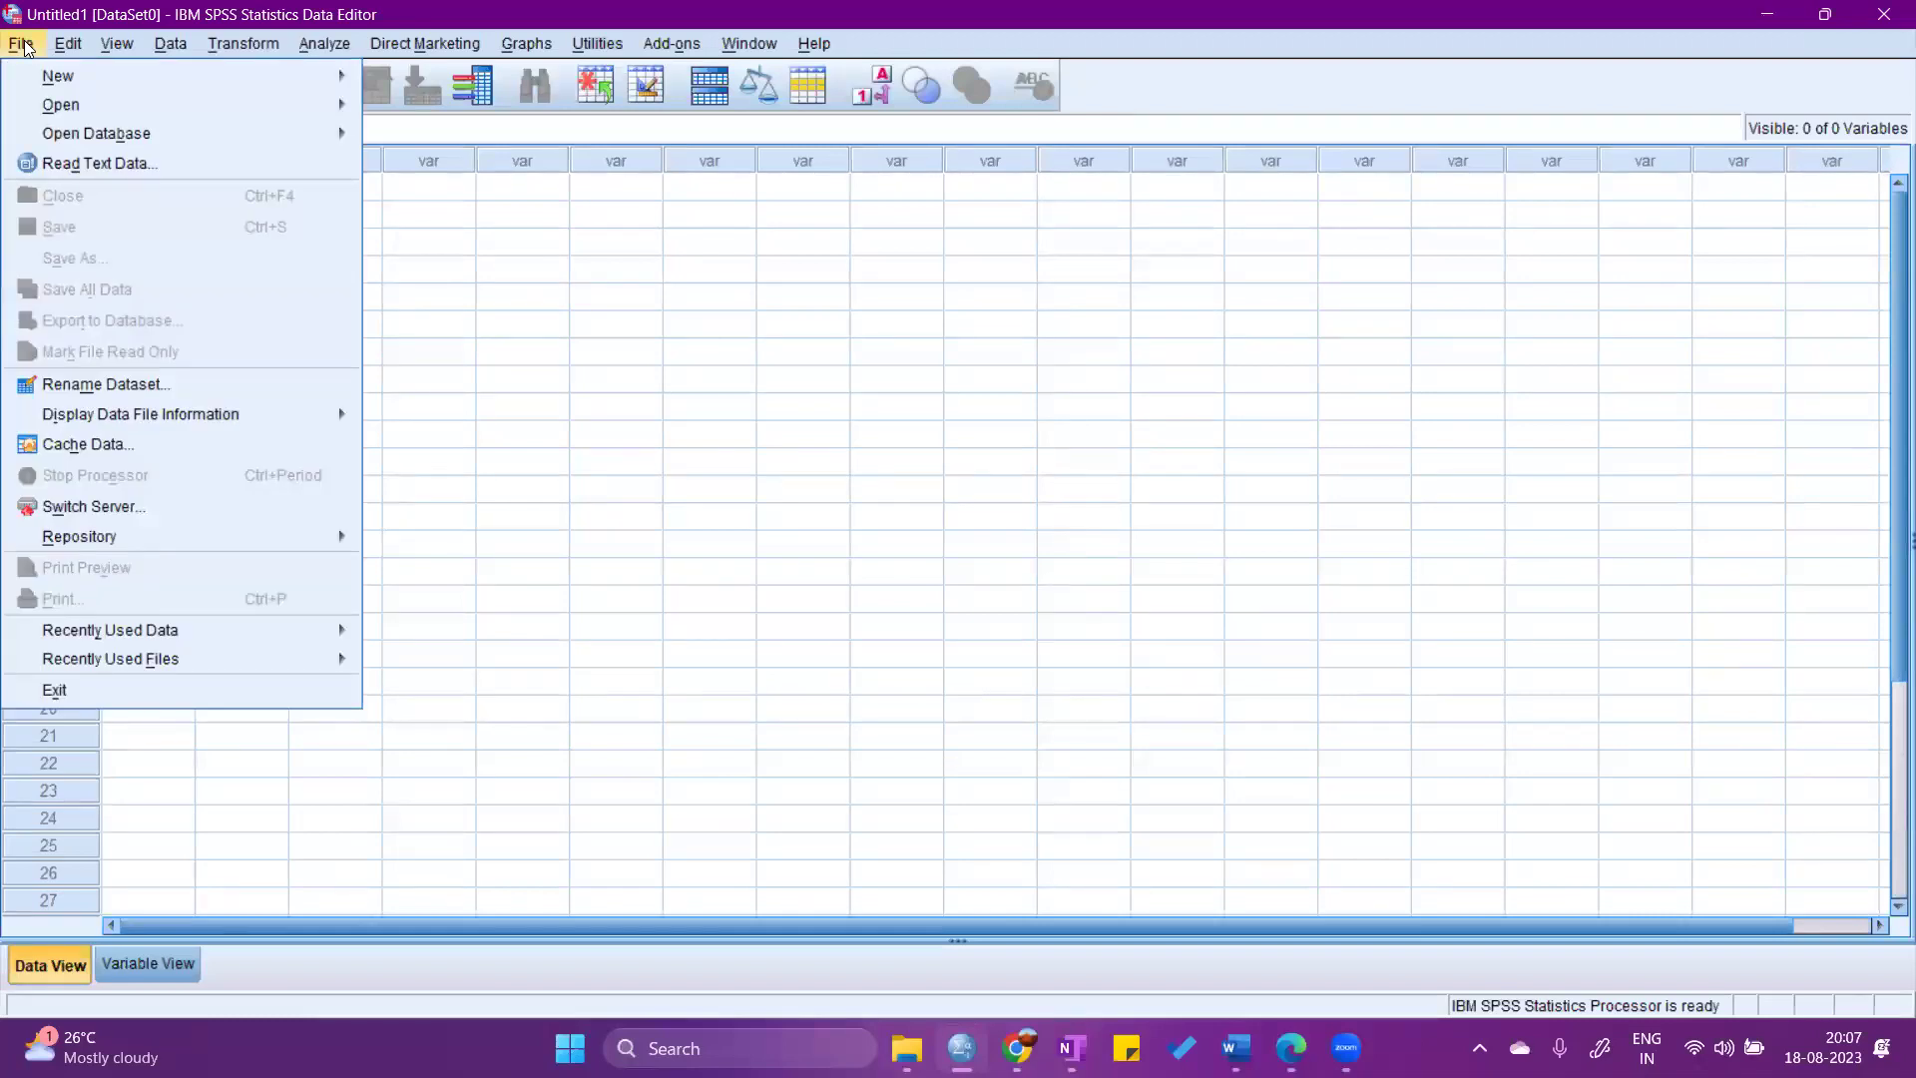
left_click(501, 291)
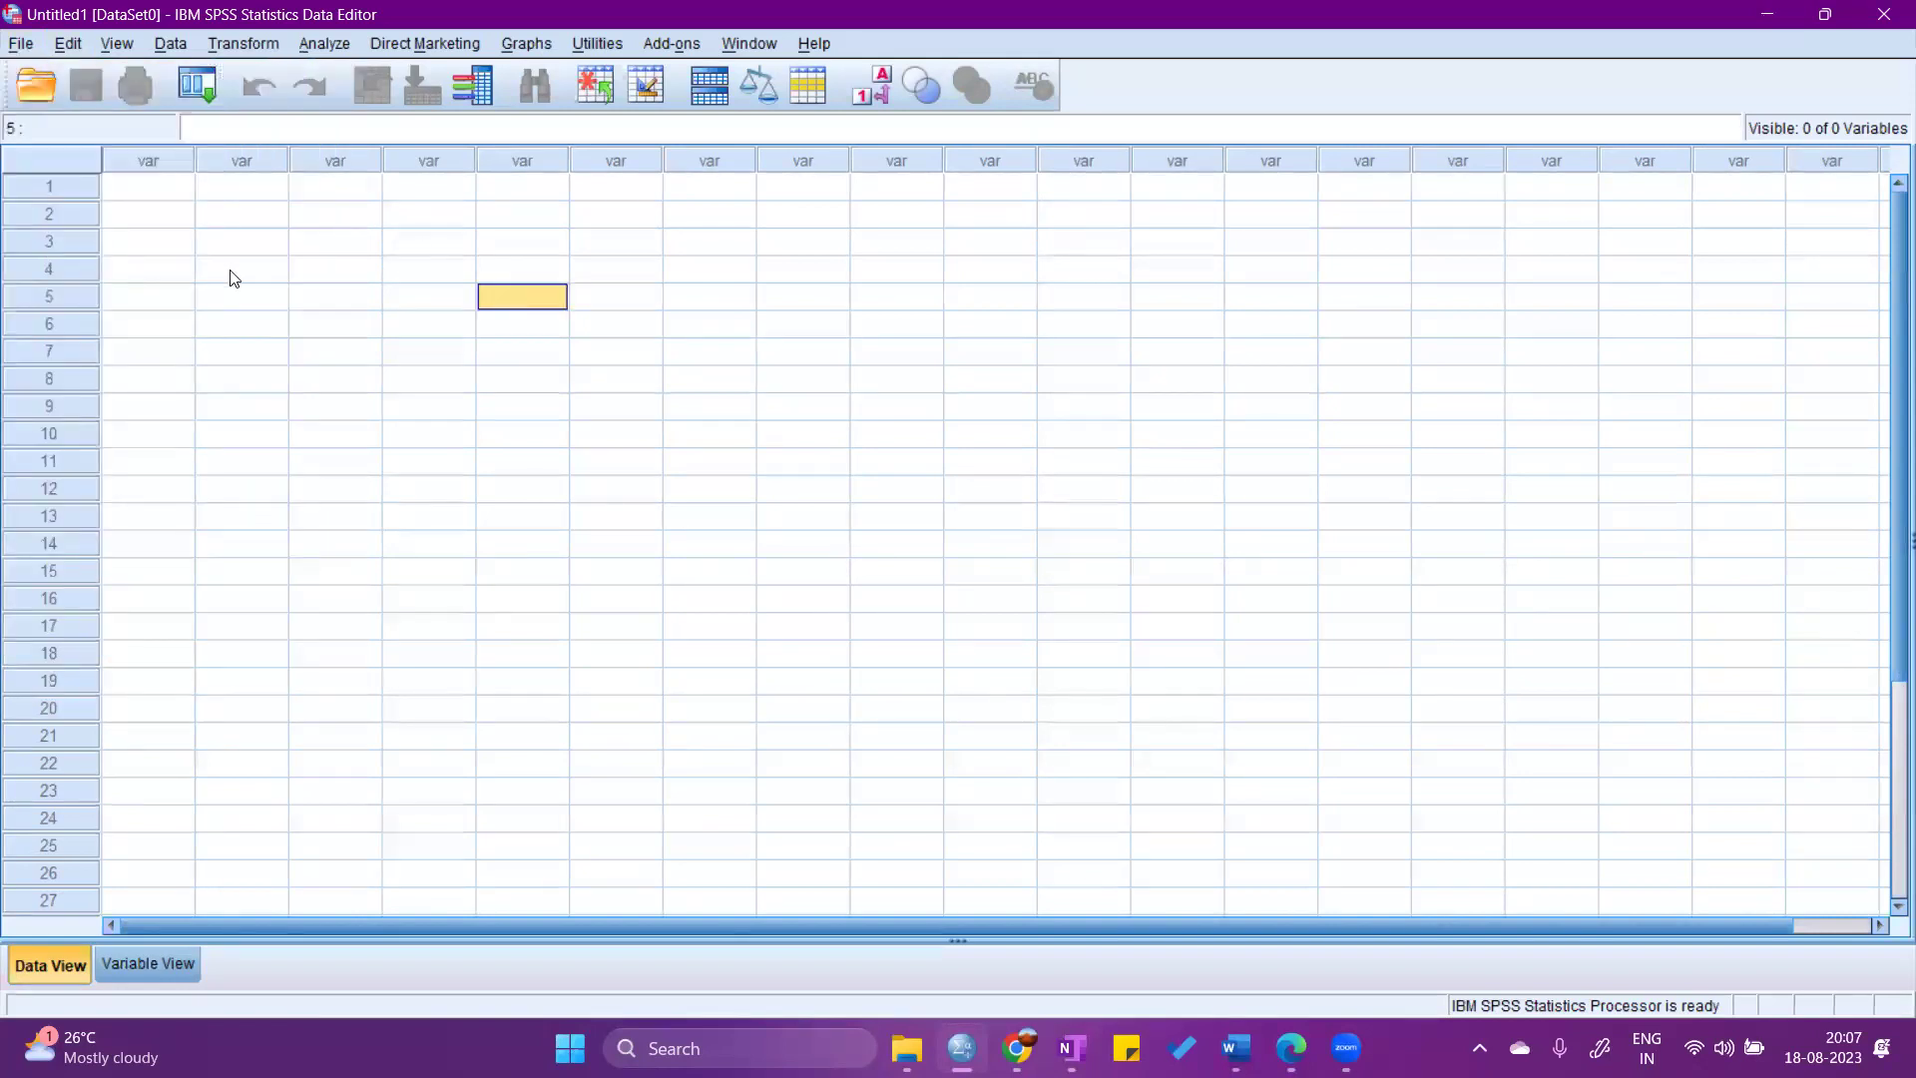
left_click(20, 45)
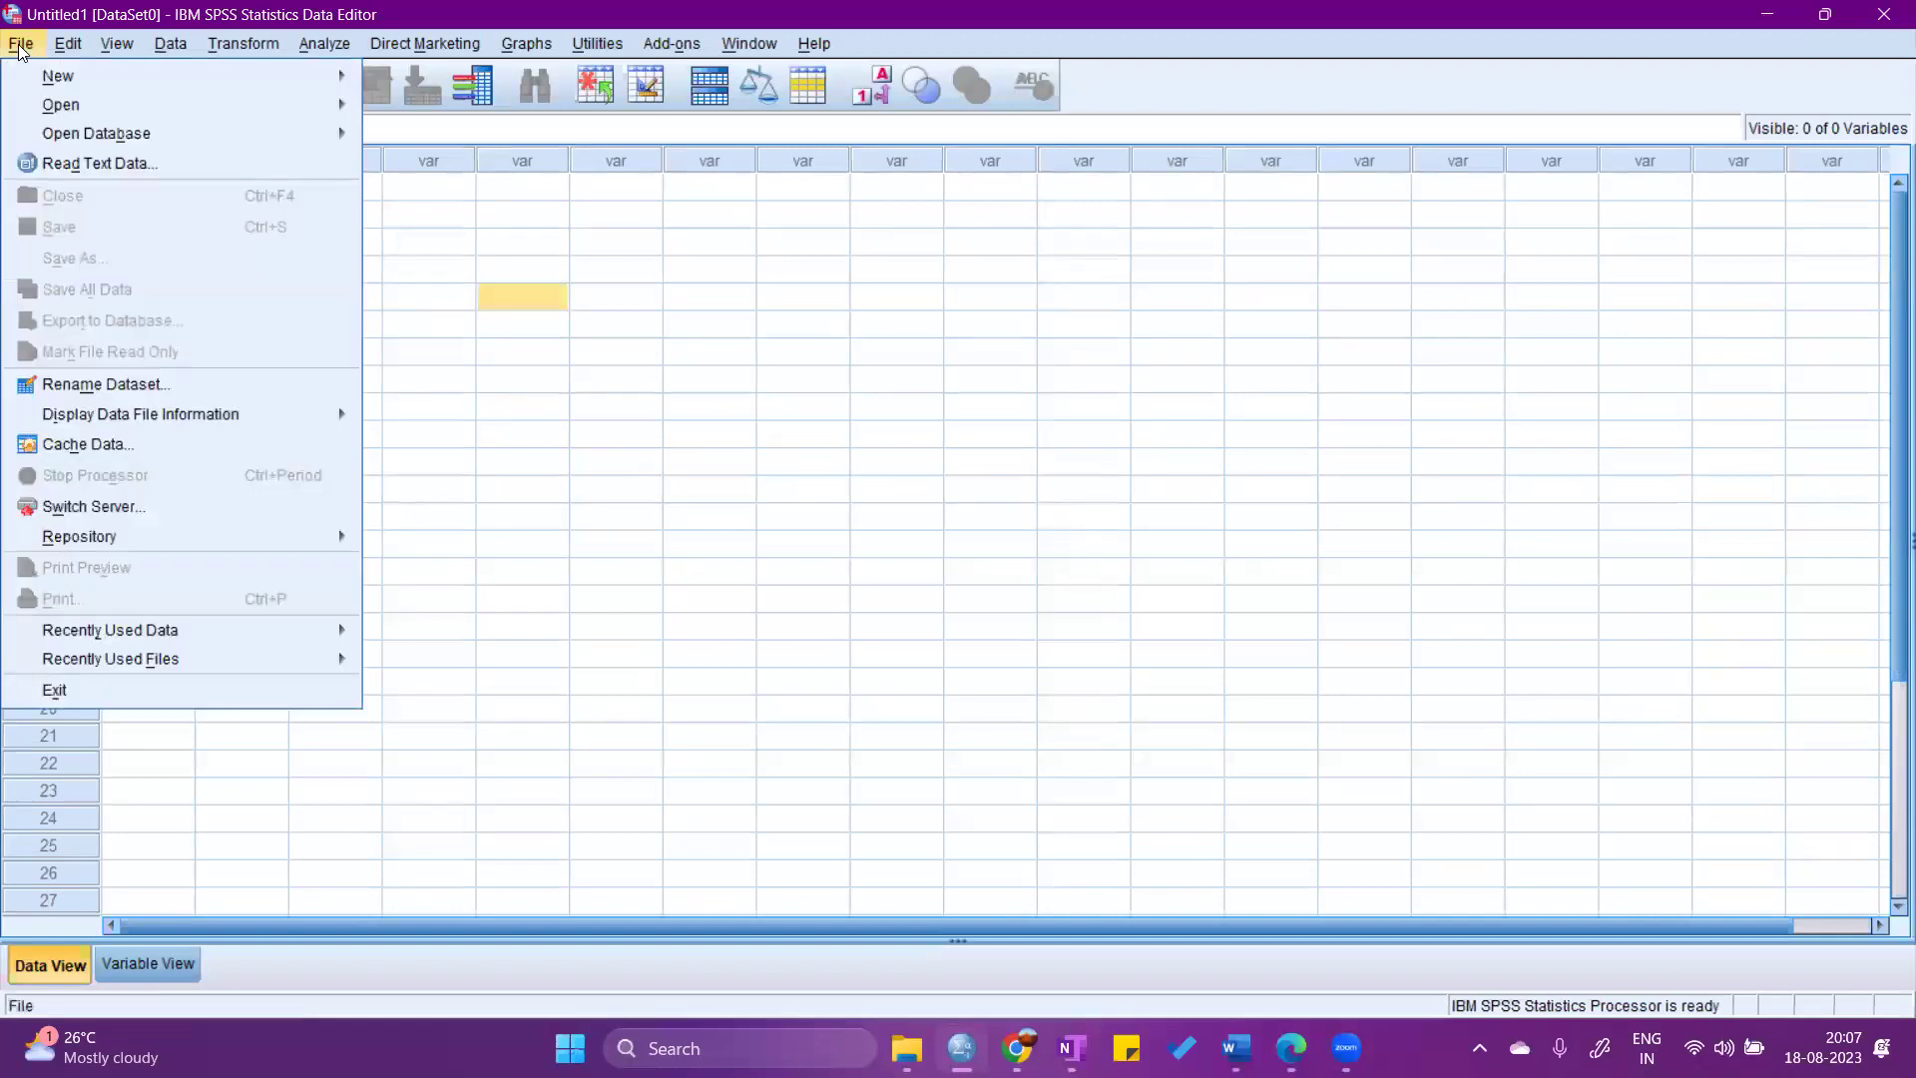
mouse_move(66, 98)
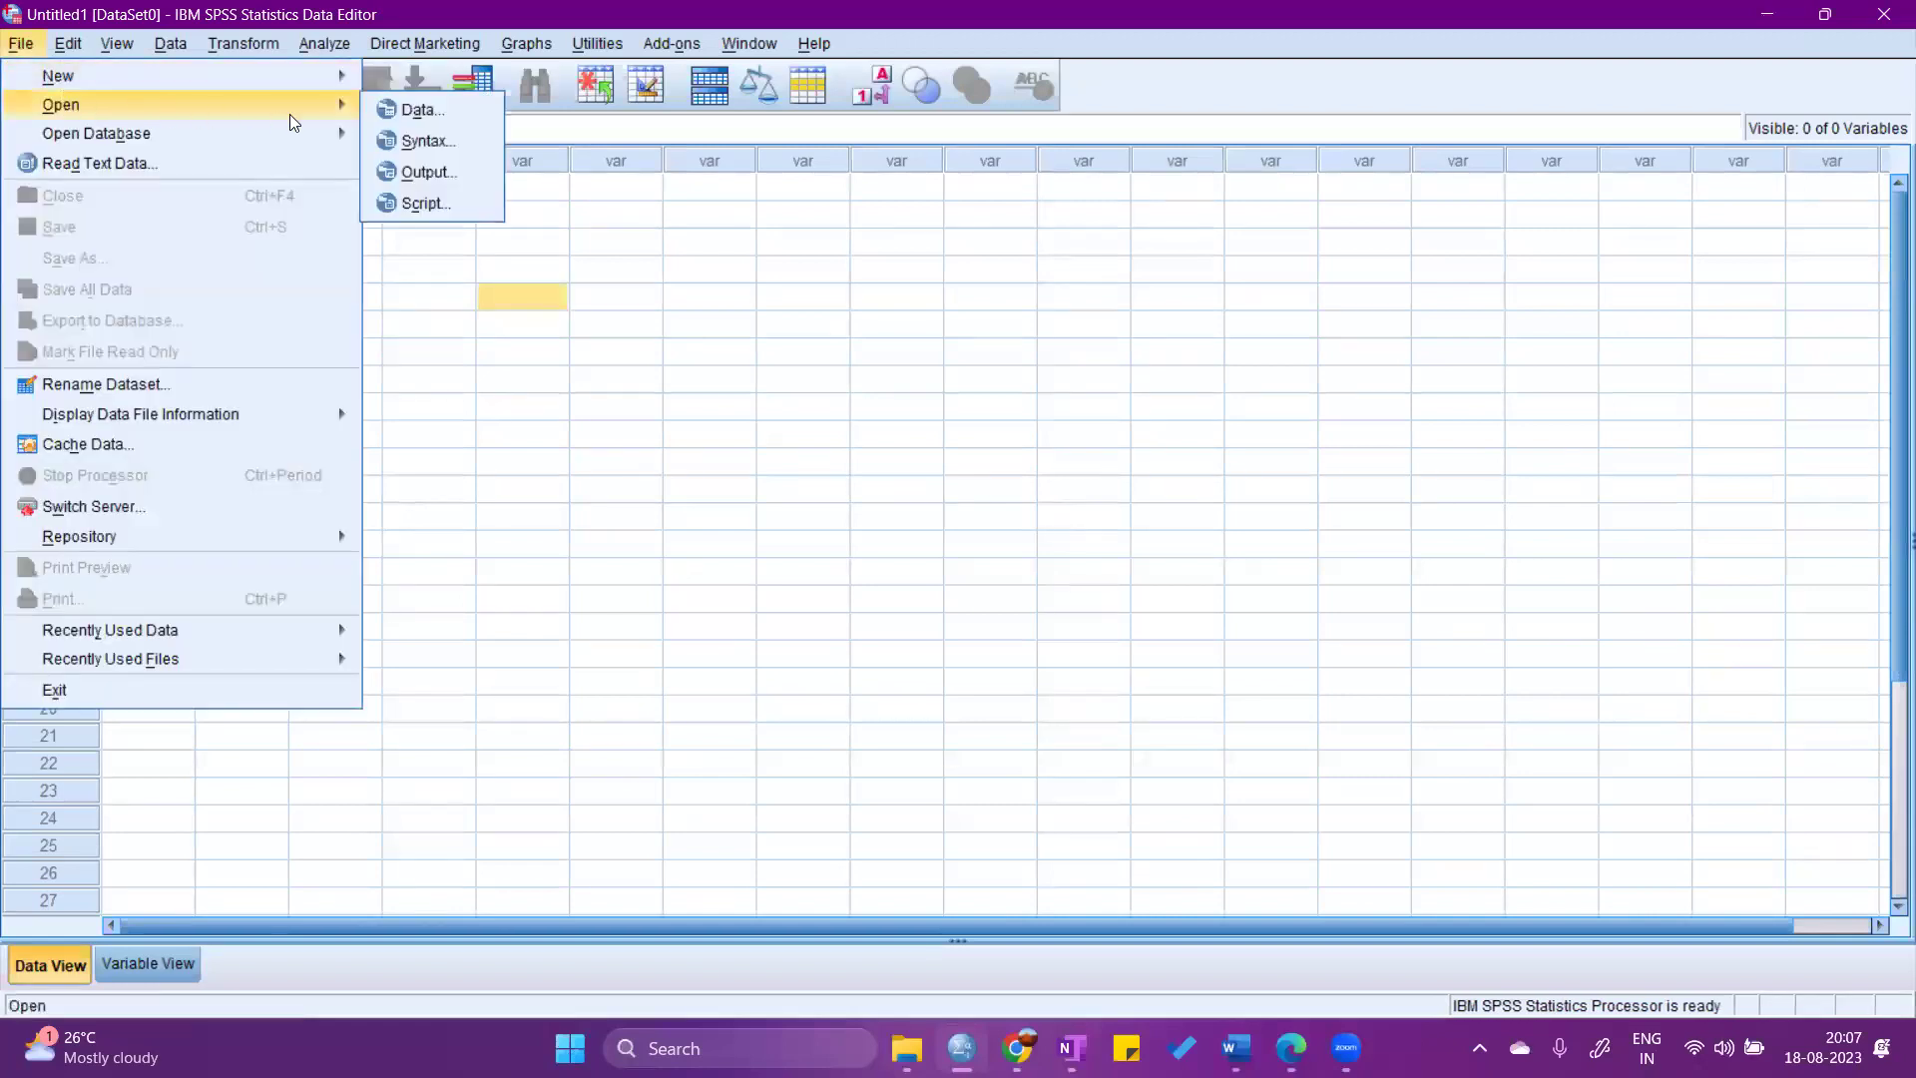
left_click(419, 109)
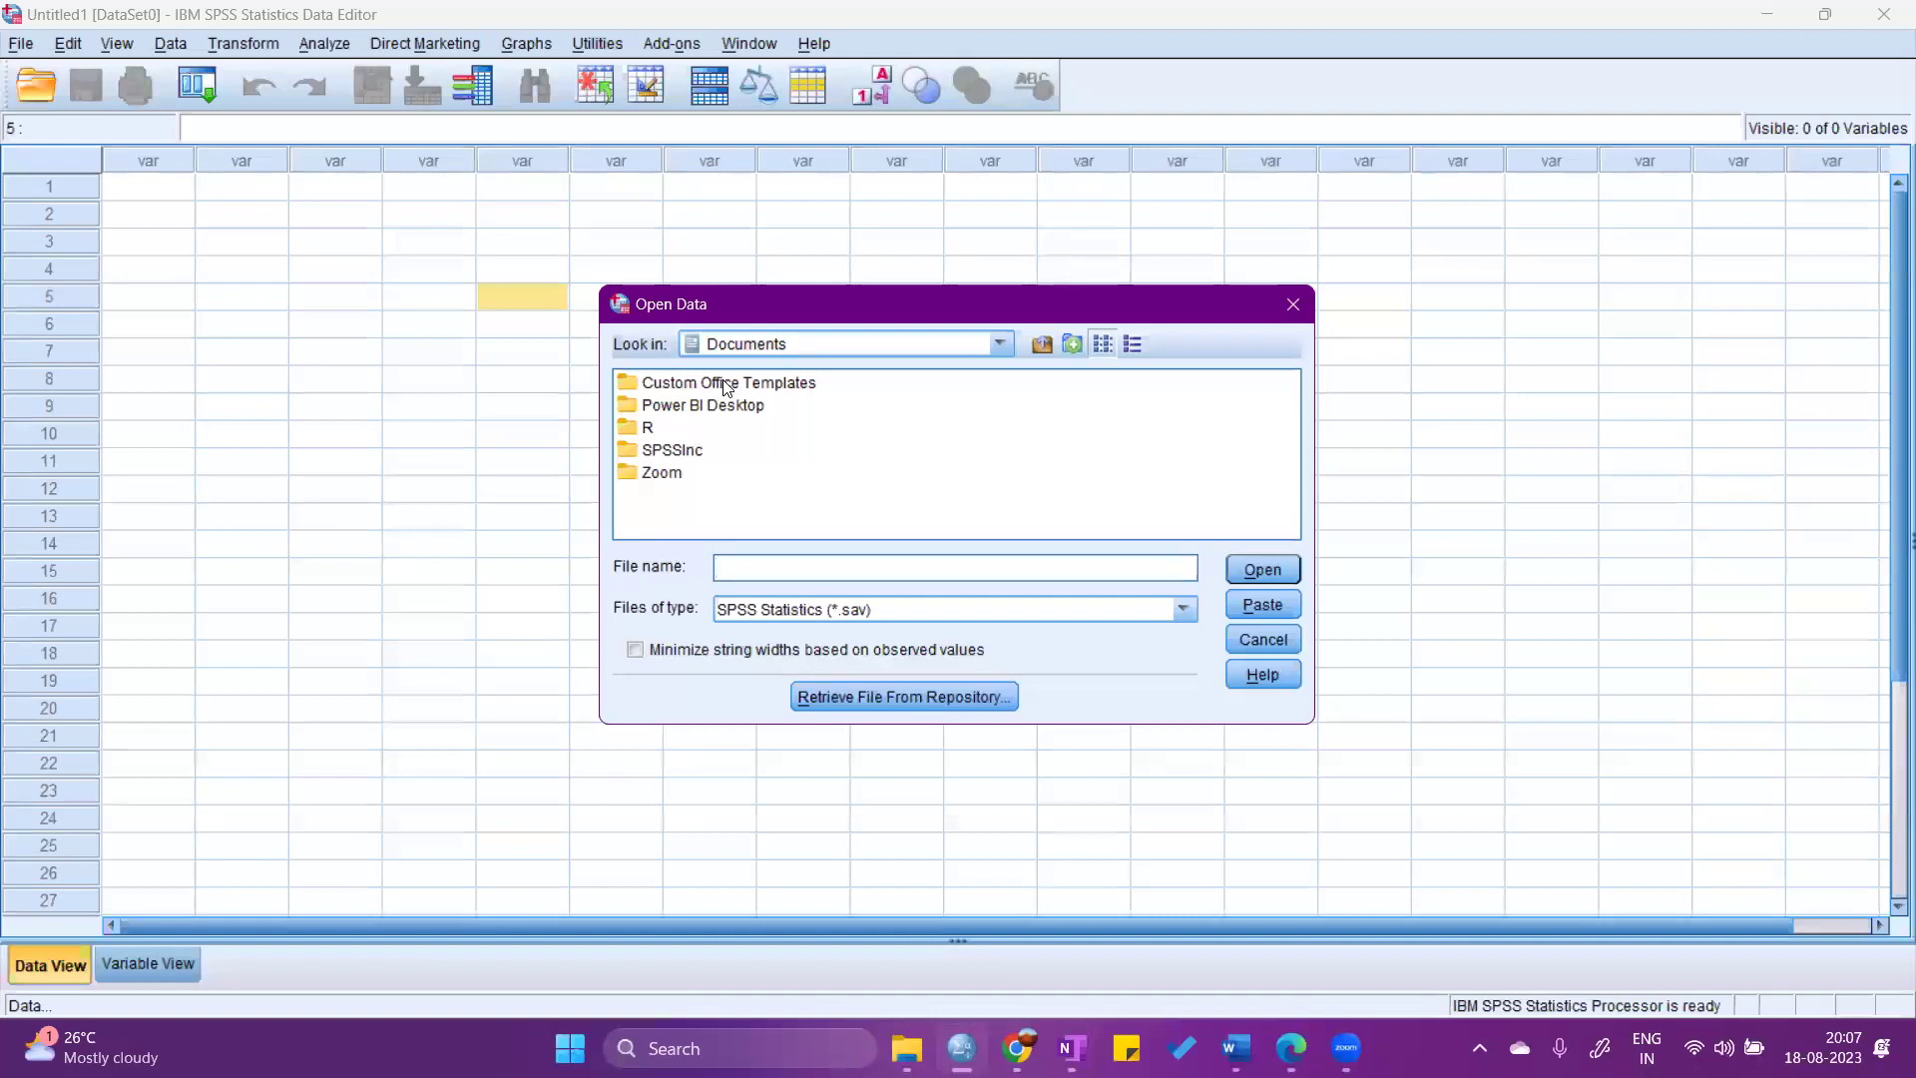
left_click(774, 346)
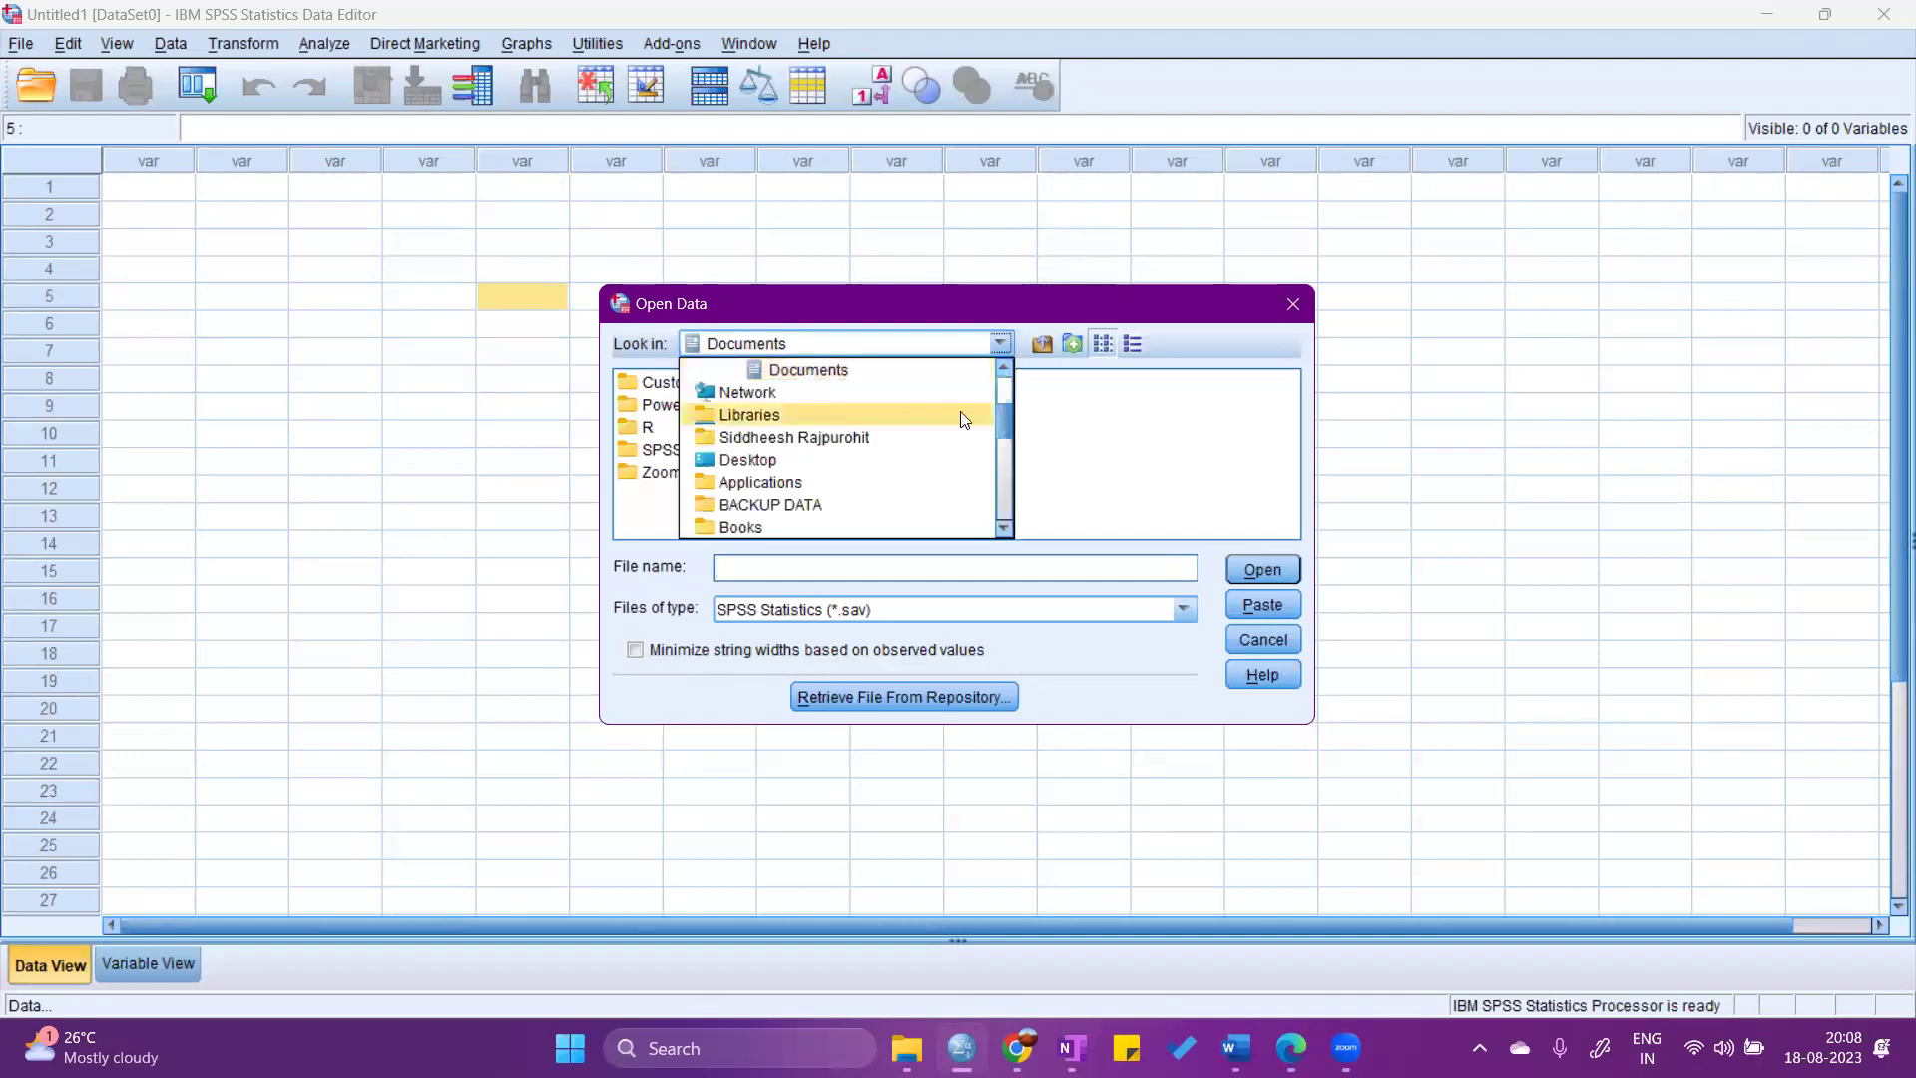
left_click_drag(1006, 431, 1001, 491)
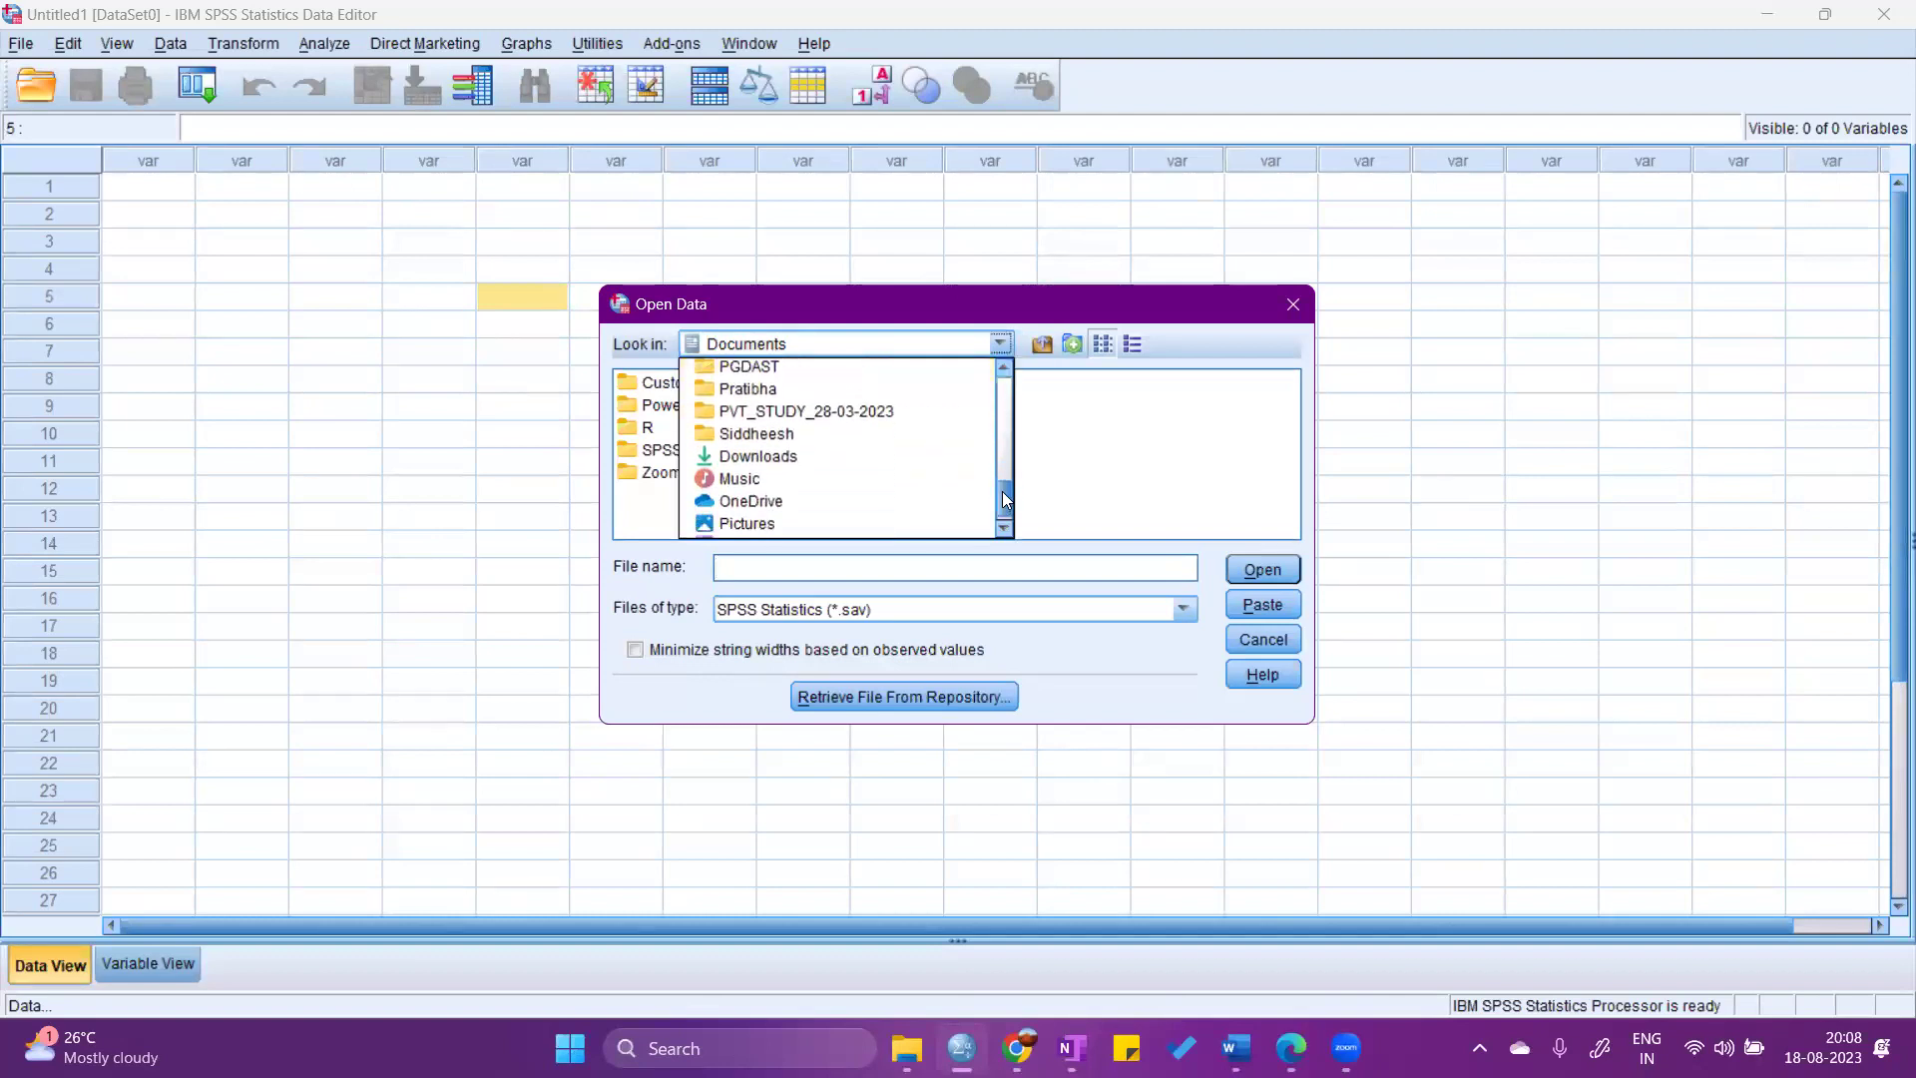
left_click(829, 470)
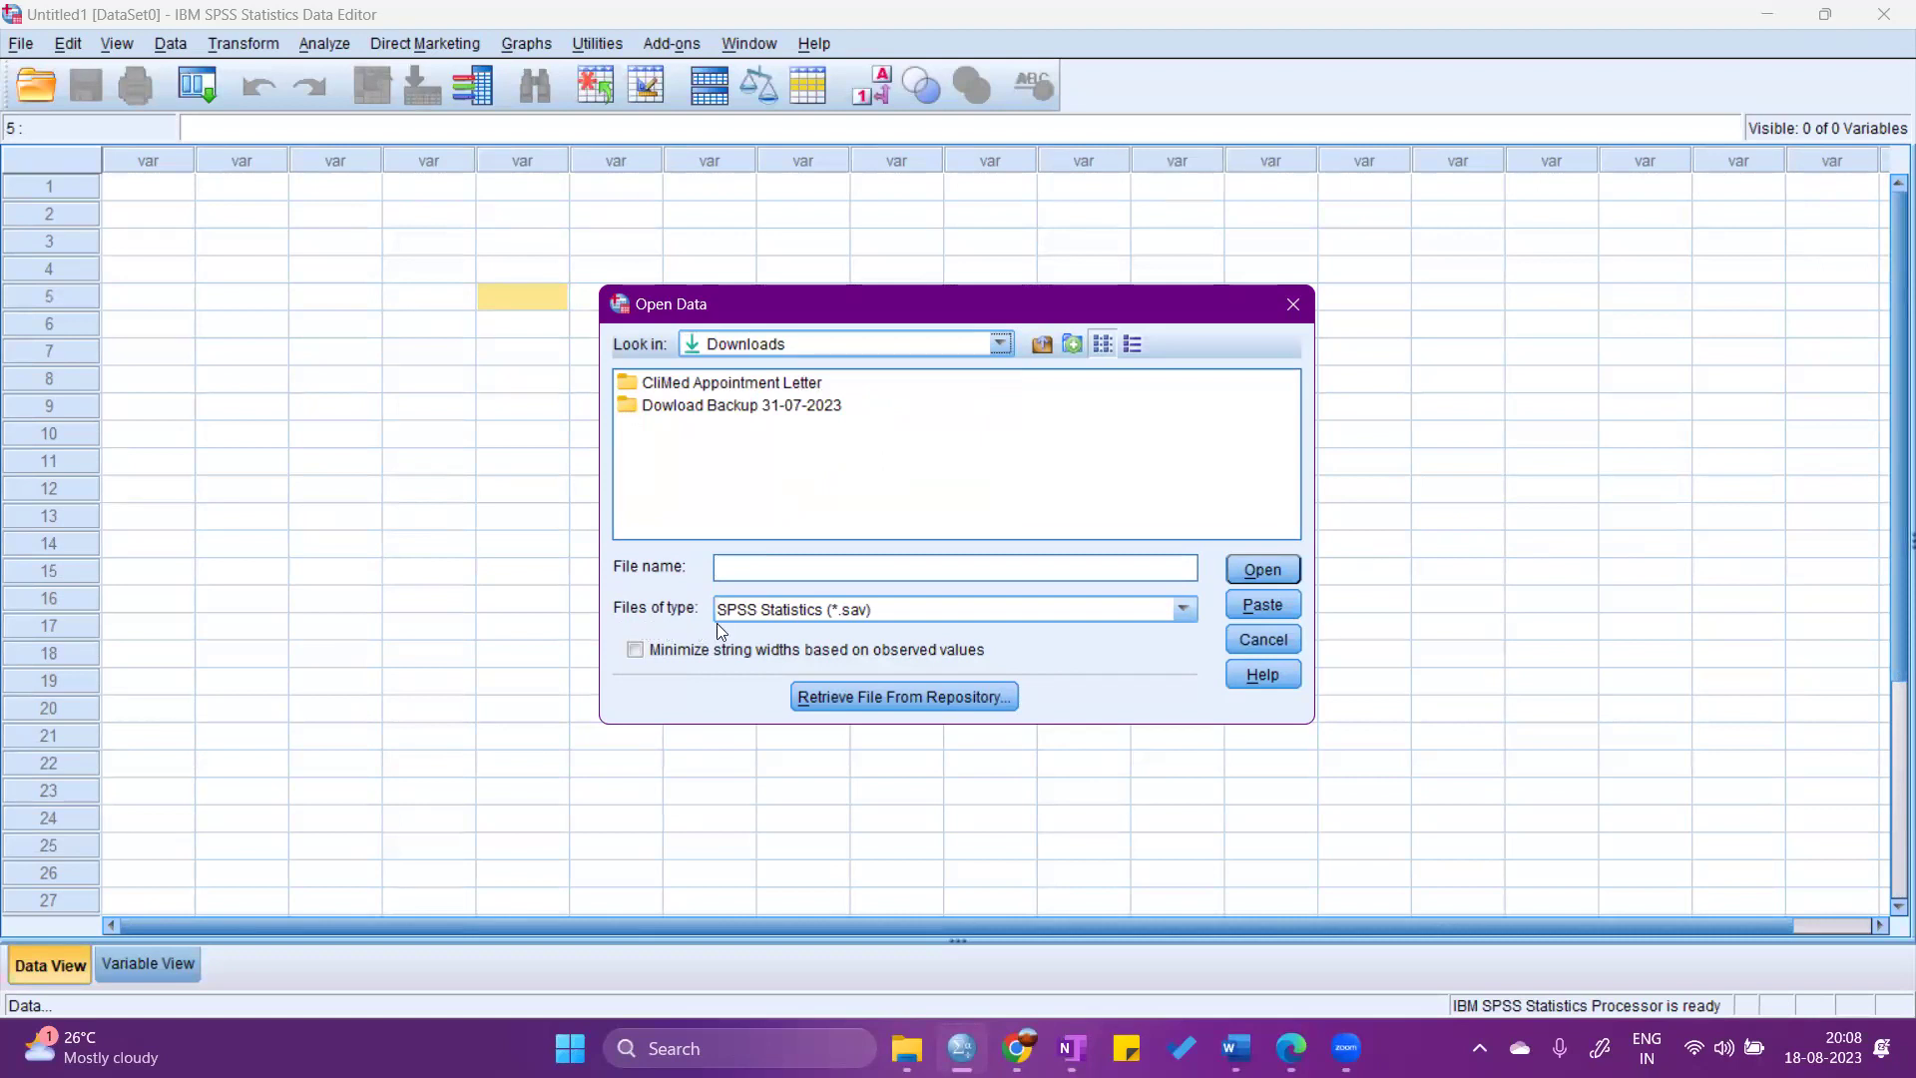
Filter the listing to Excel files (*.xls, *.xlsx, *.xlsm) and open Data Representation Sample.xlsx.
left_click(960, 611)
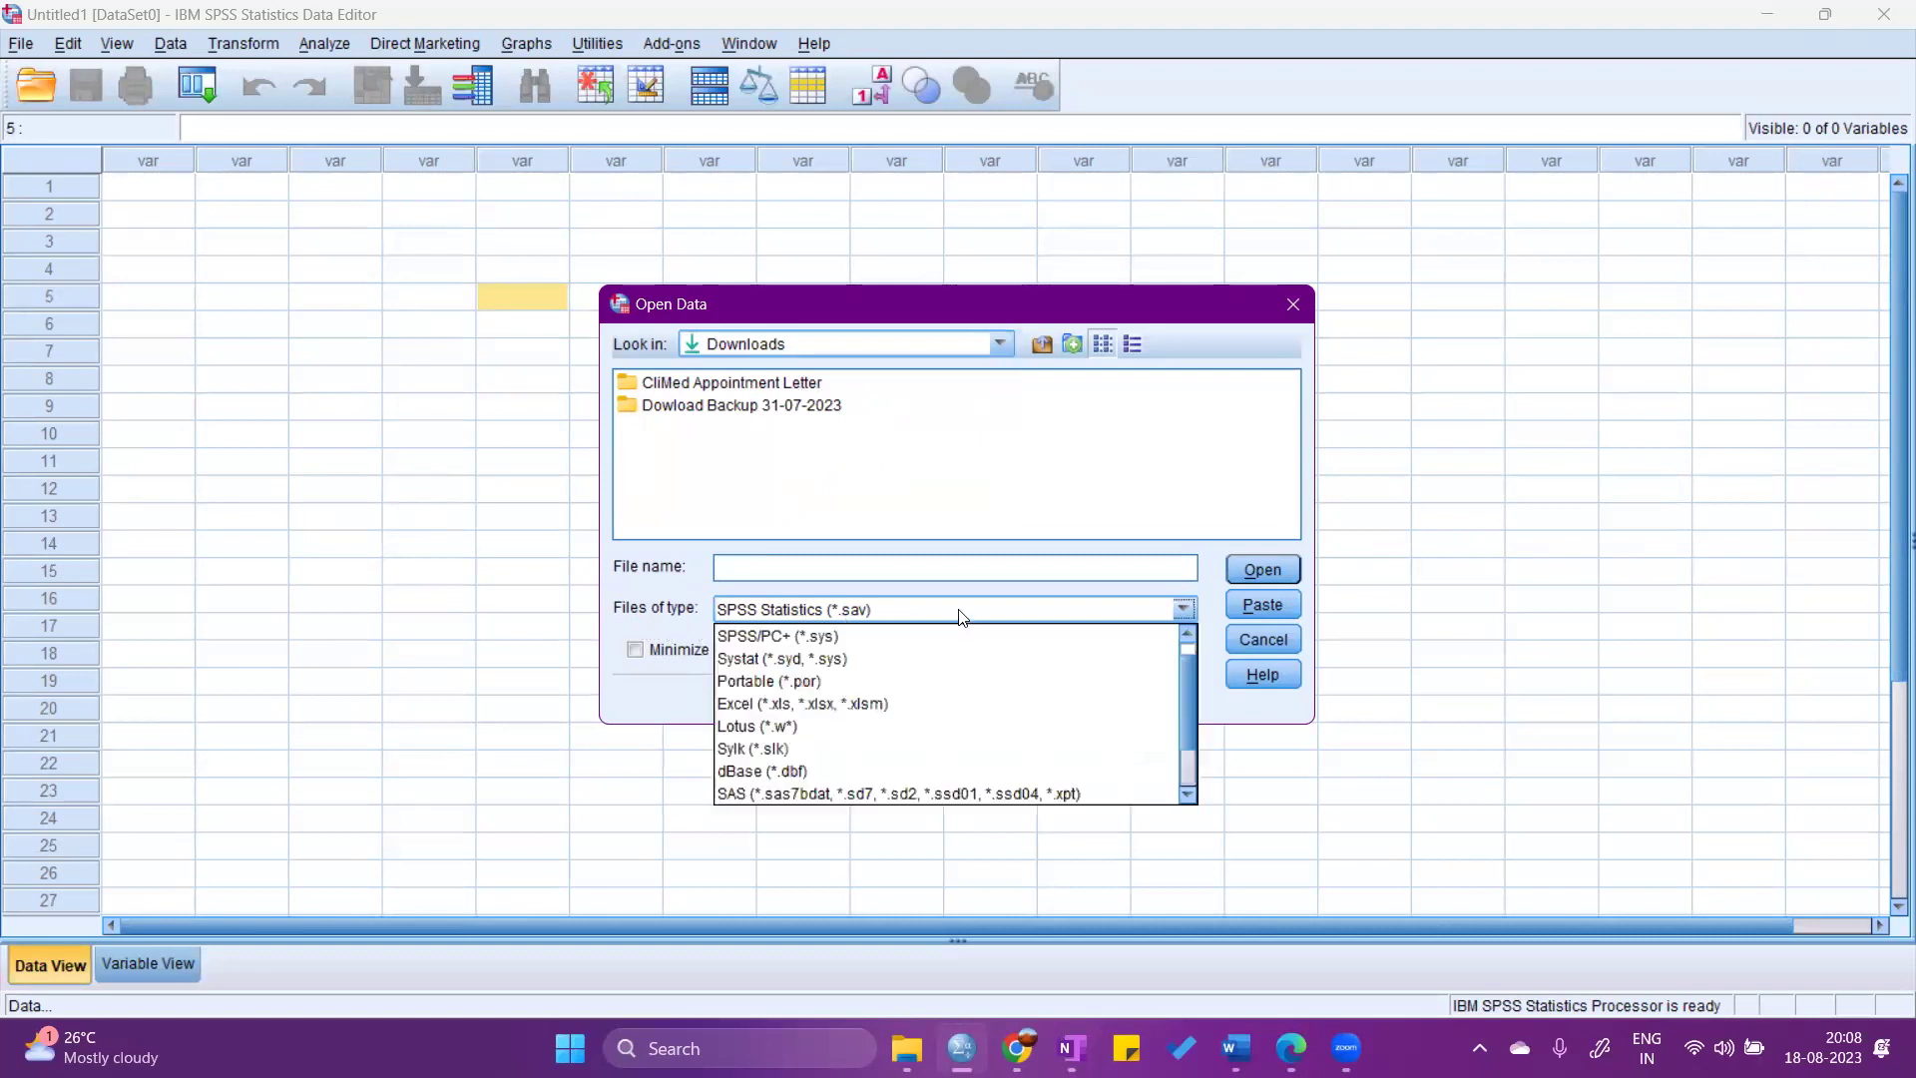
left_click(816, 704)
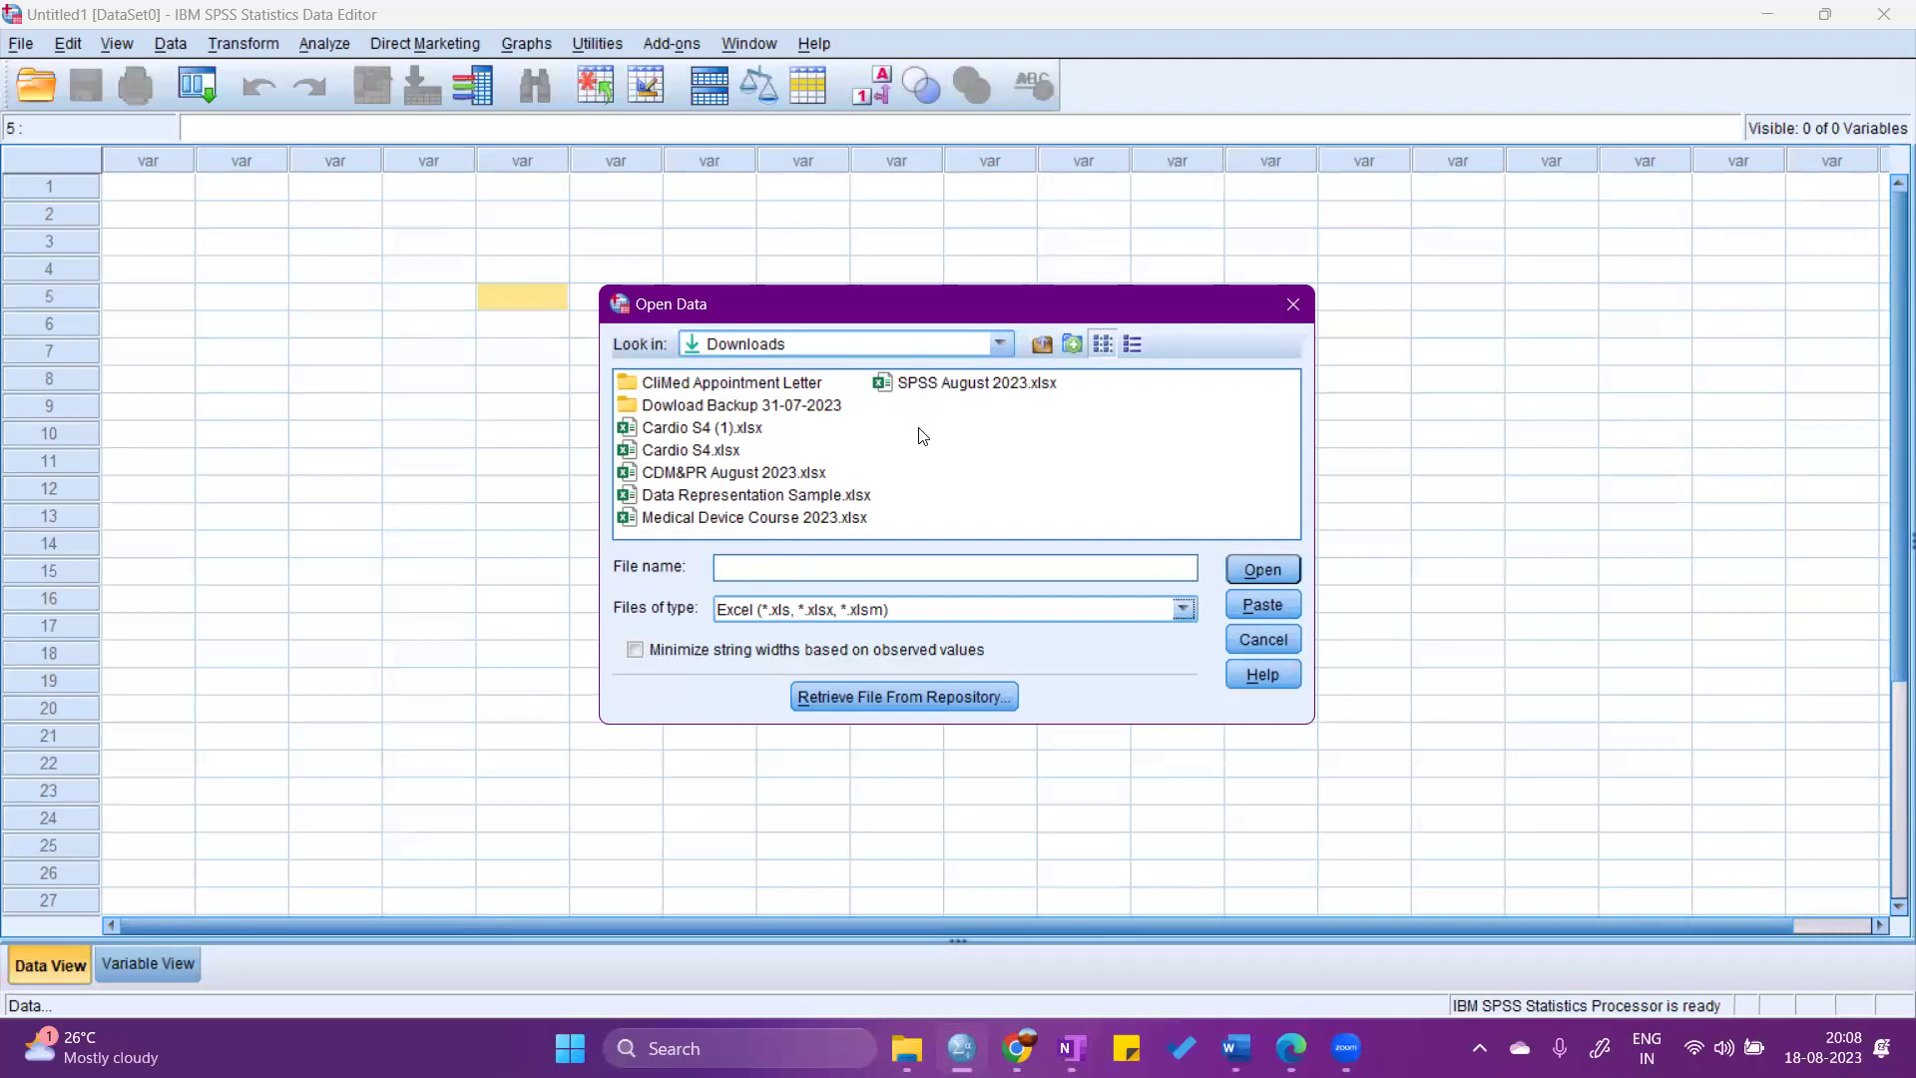
left_click(824, 494)
left_click(1253, 570)
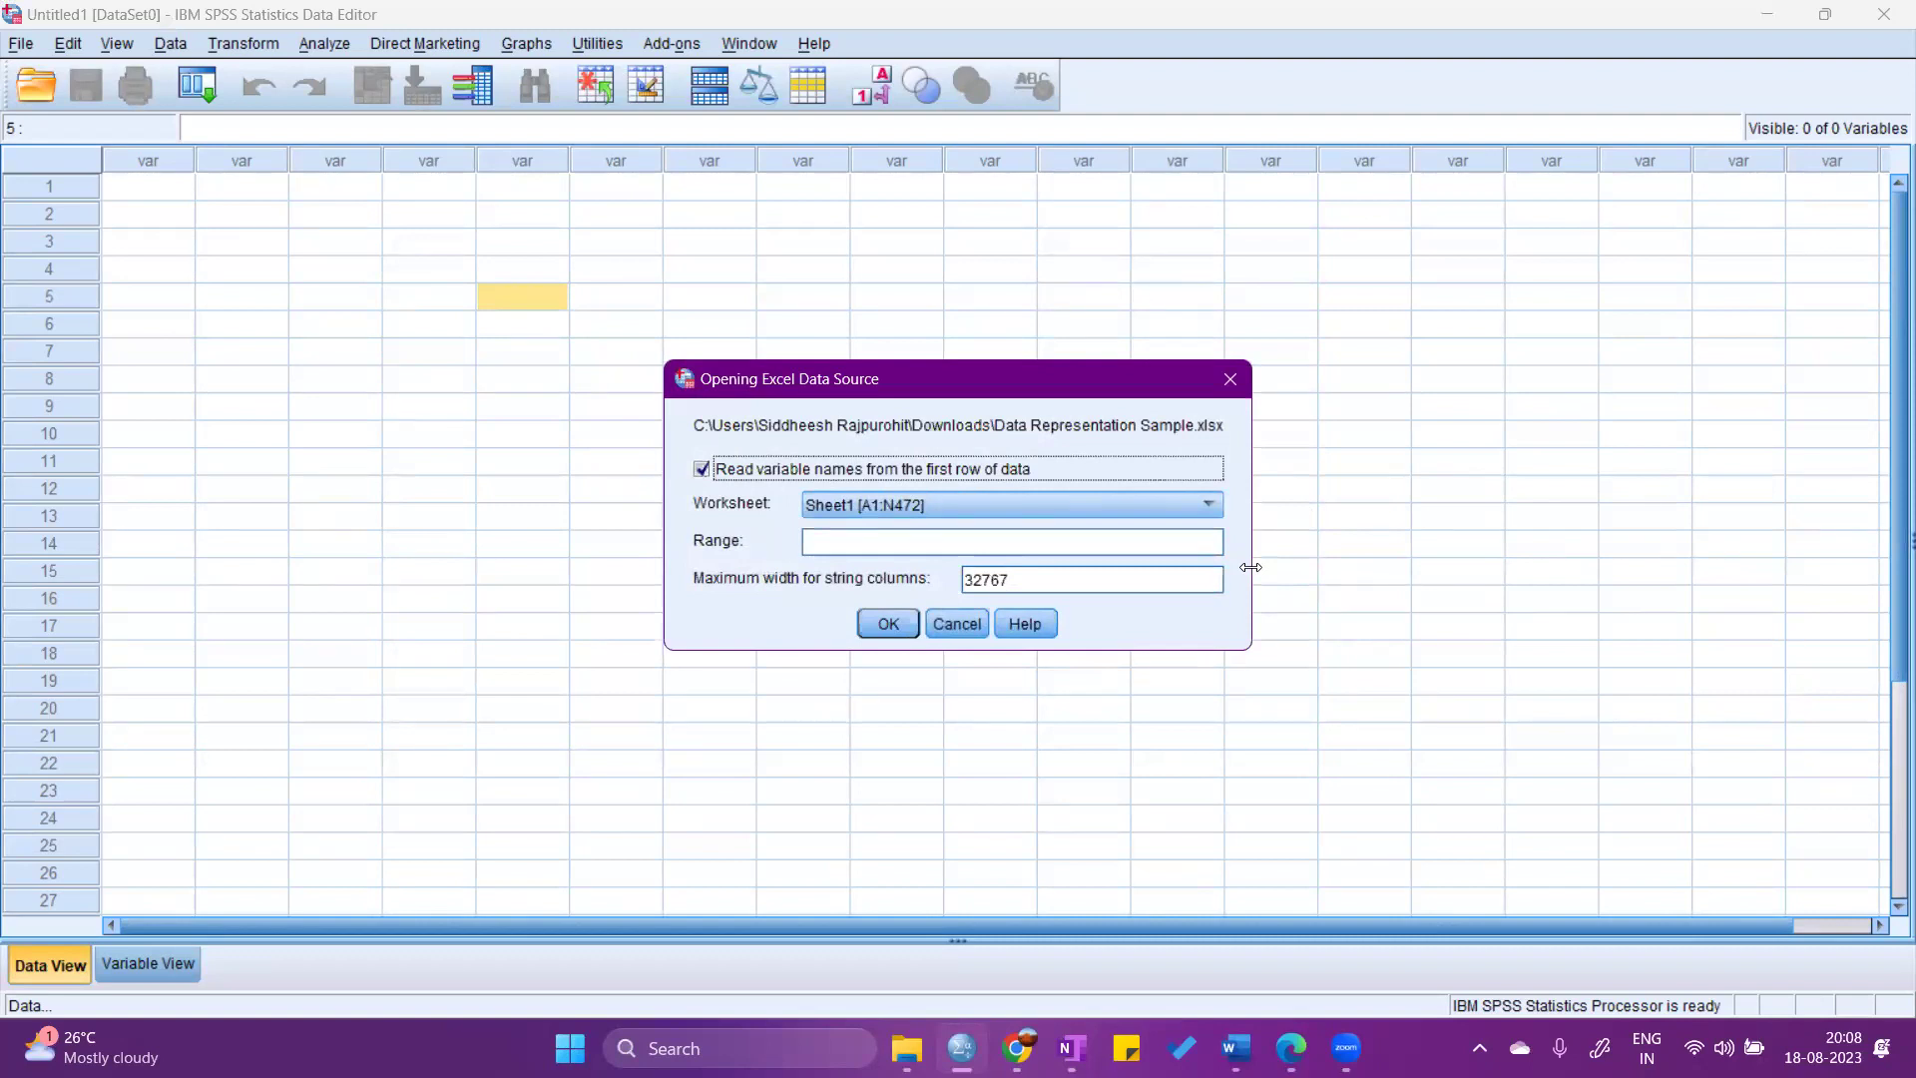
Import worksheet Sheet1 with variable names read from the first row of data.
left_click(702, 470)
left_click(702, 470)
left_click(843, 506)
left_click(860, 503)
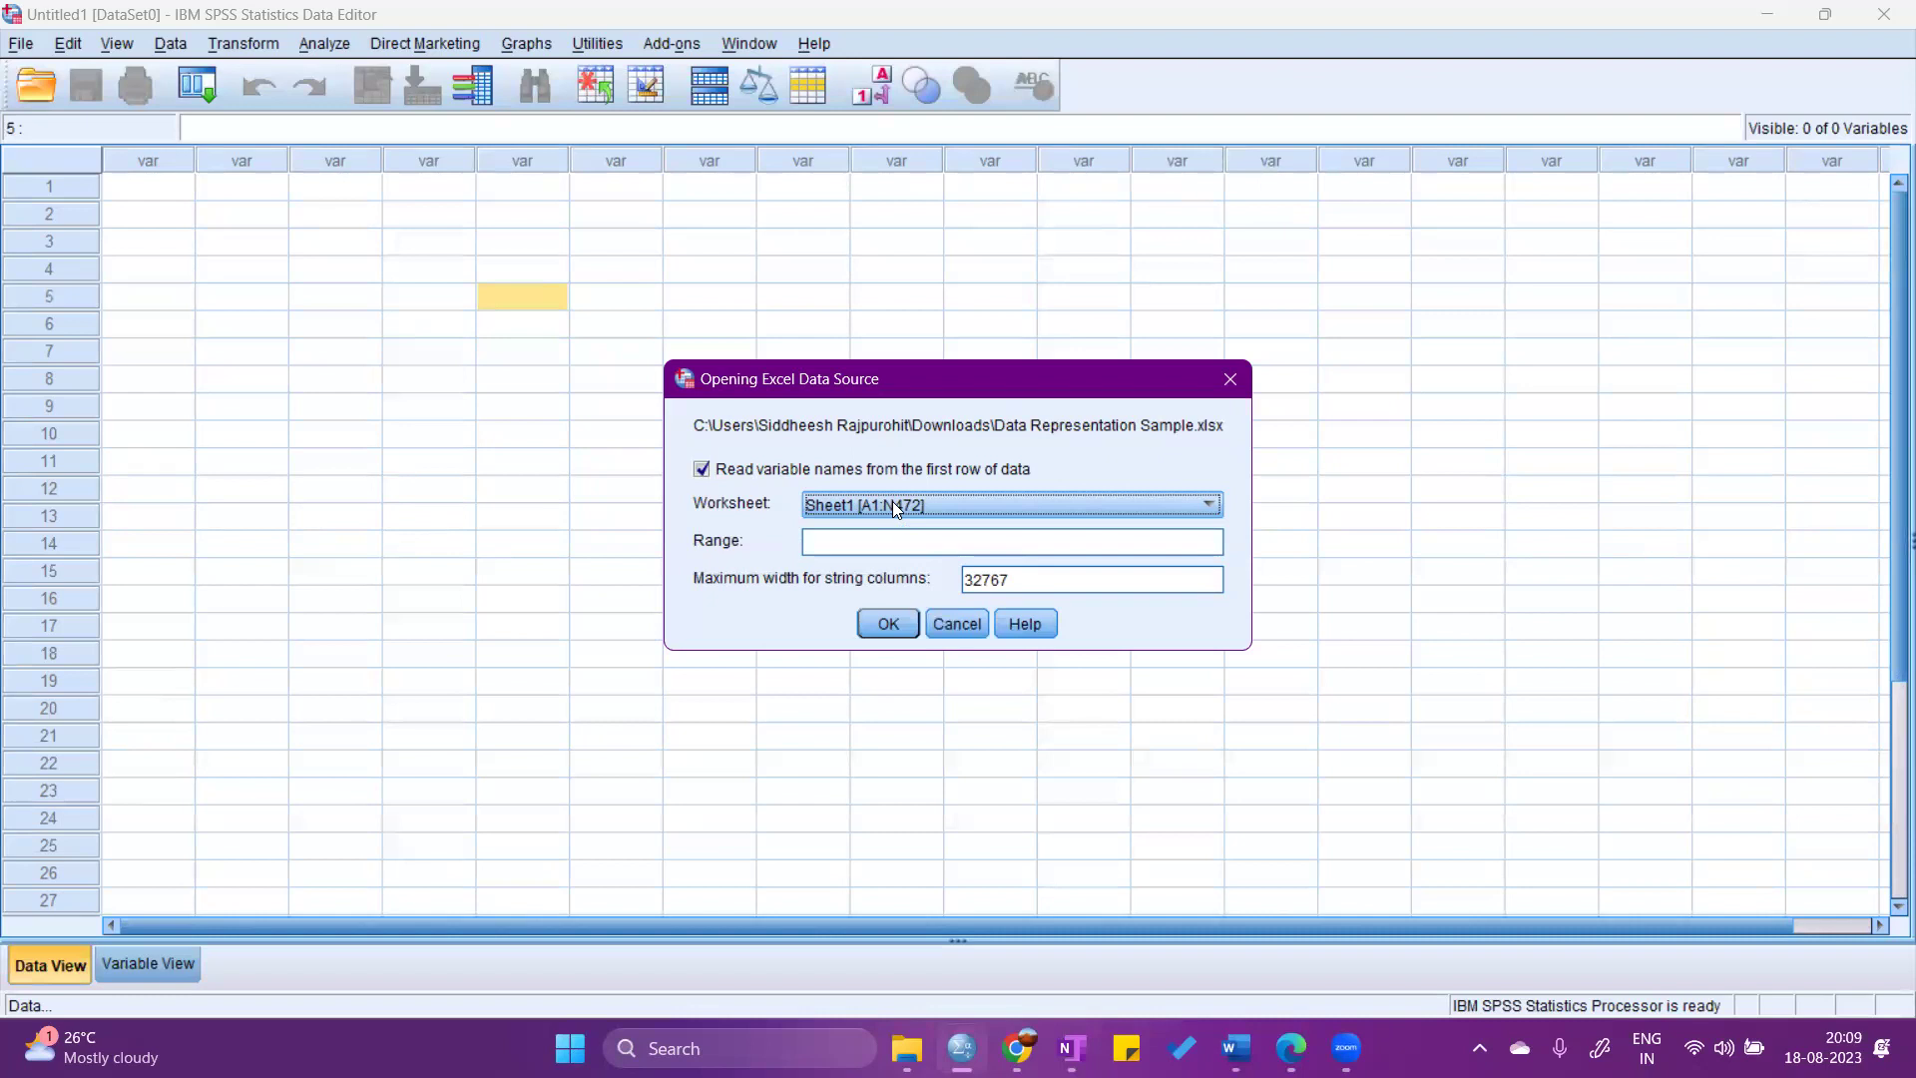
left_click(892, 505)
left_click(892, 505)
left_click(885, 626)
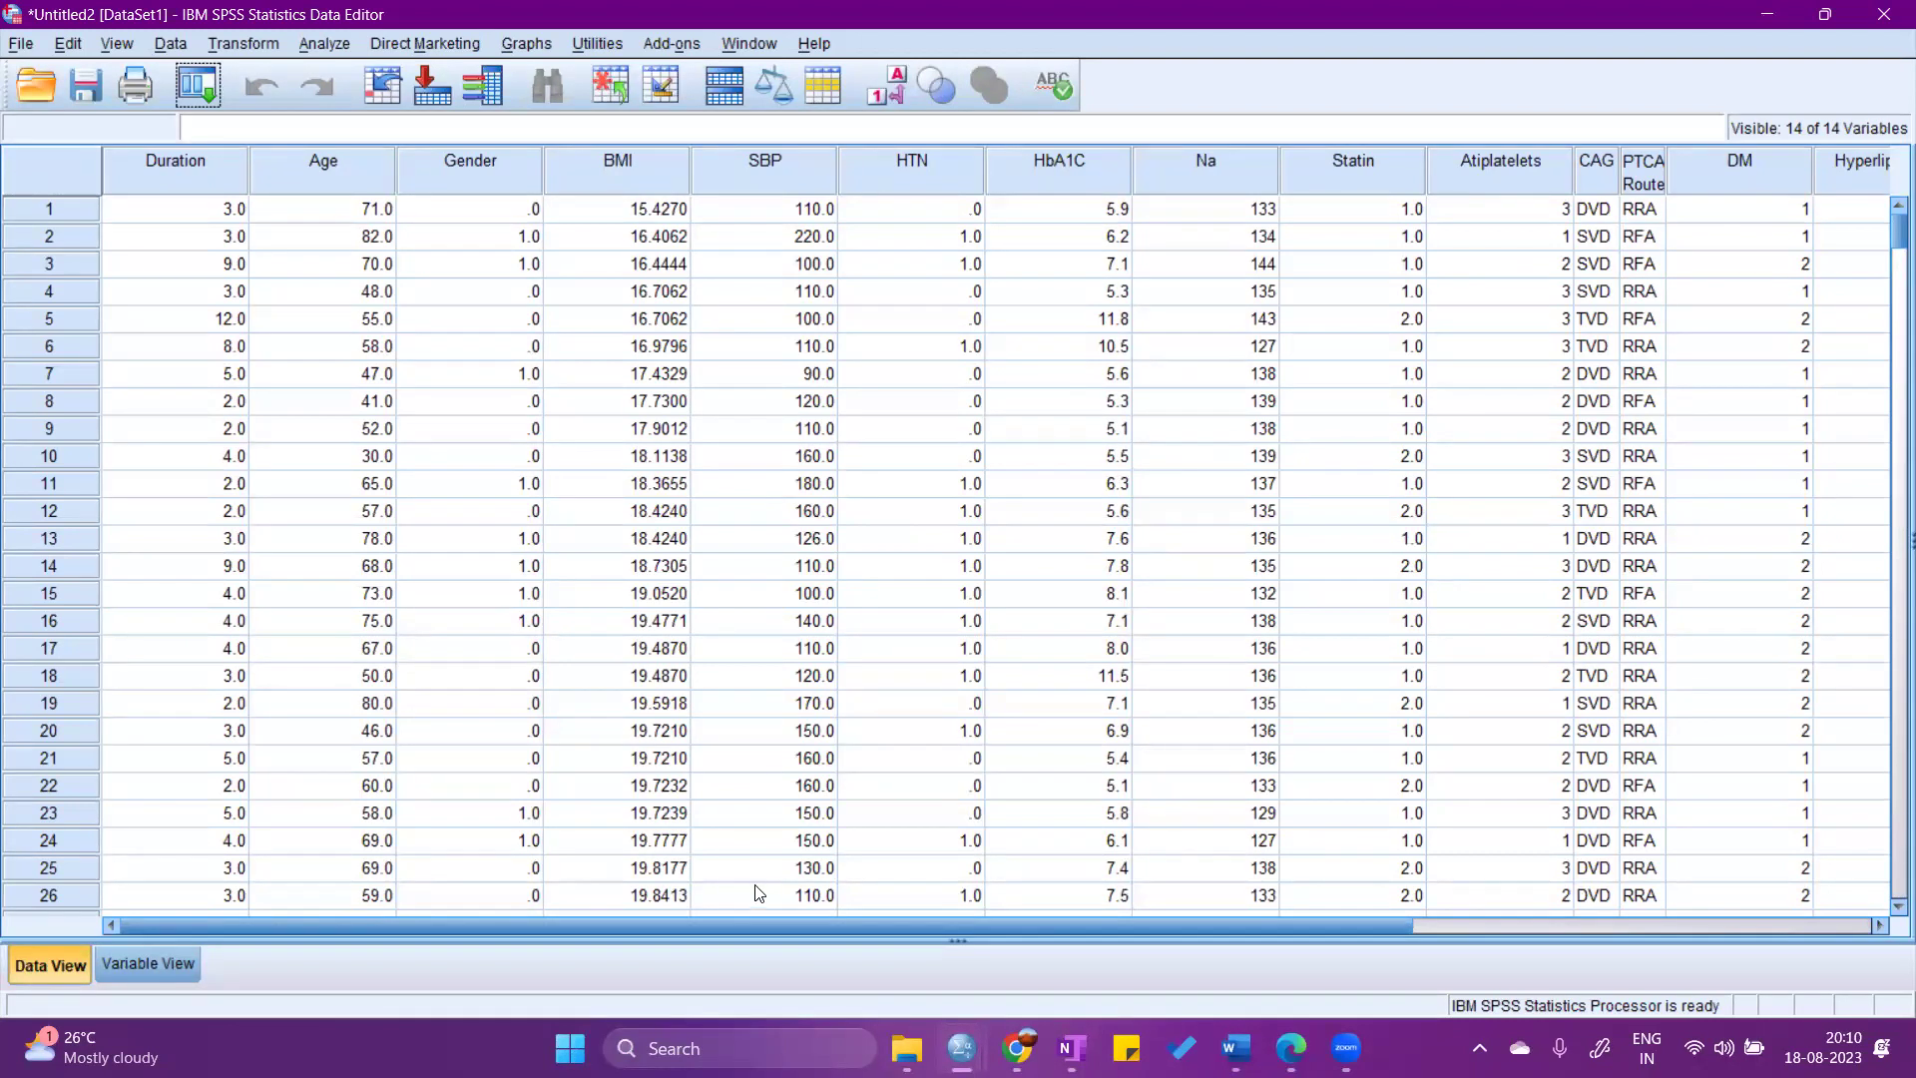
left_click(20, 43)
mouse_move(269, 103)
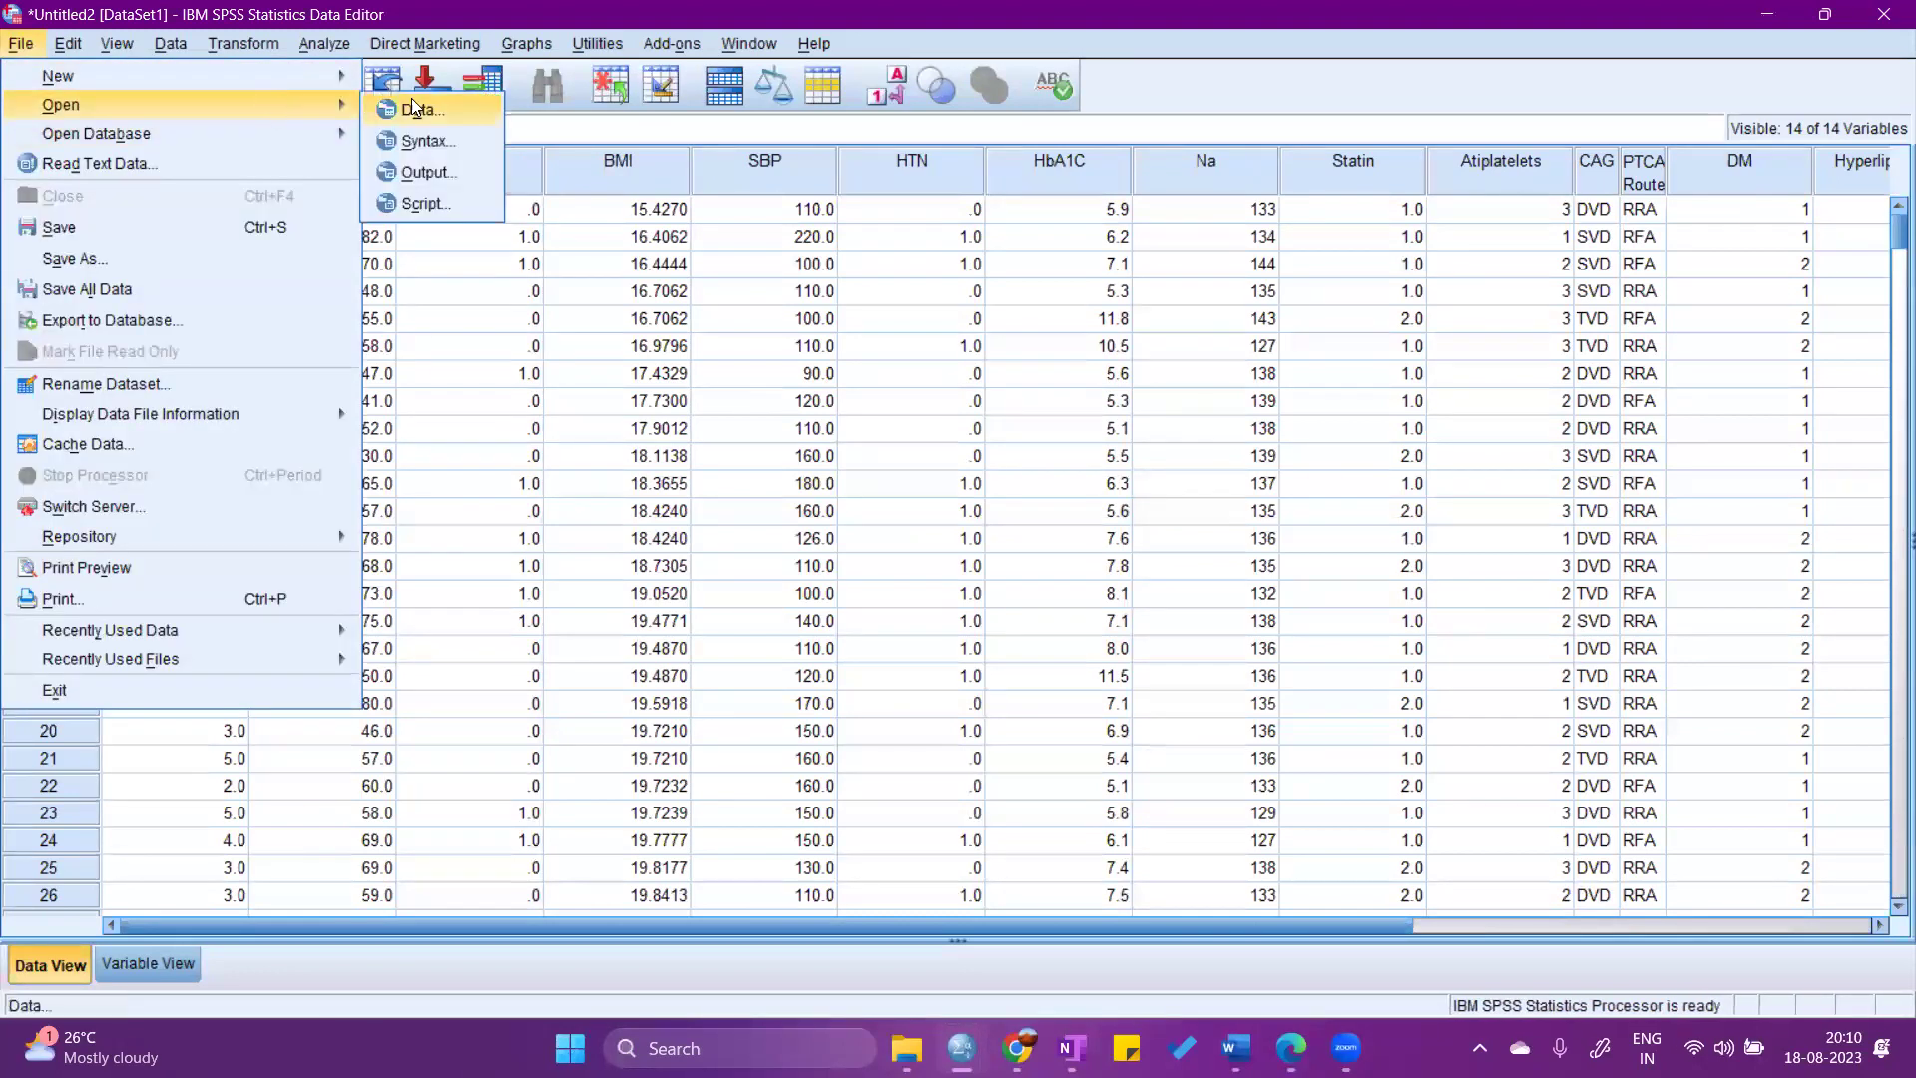
left_click(409, 107)
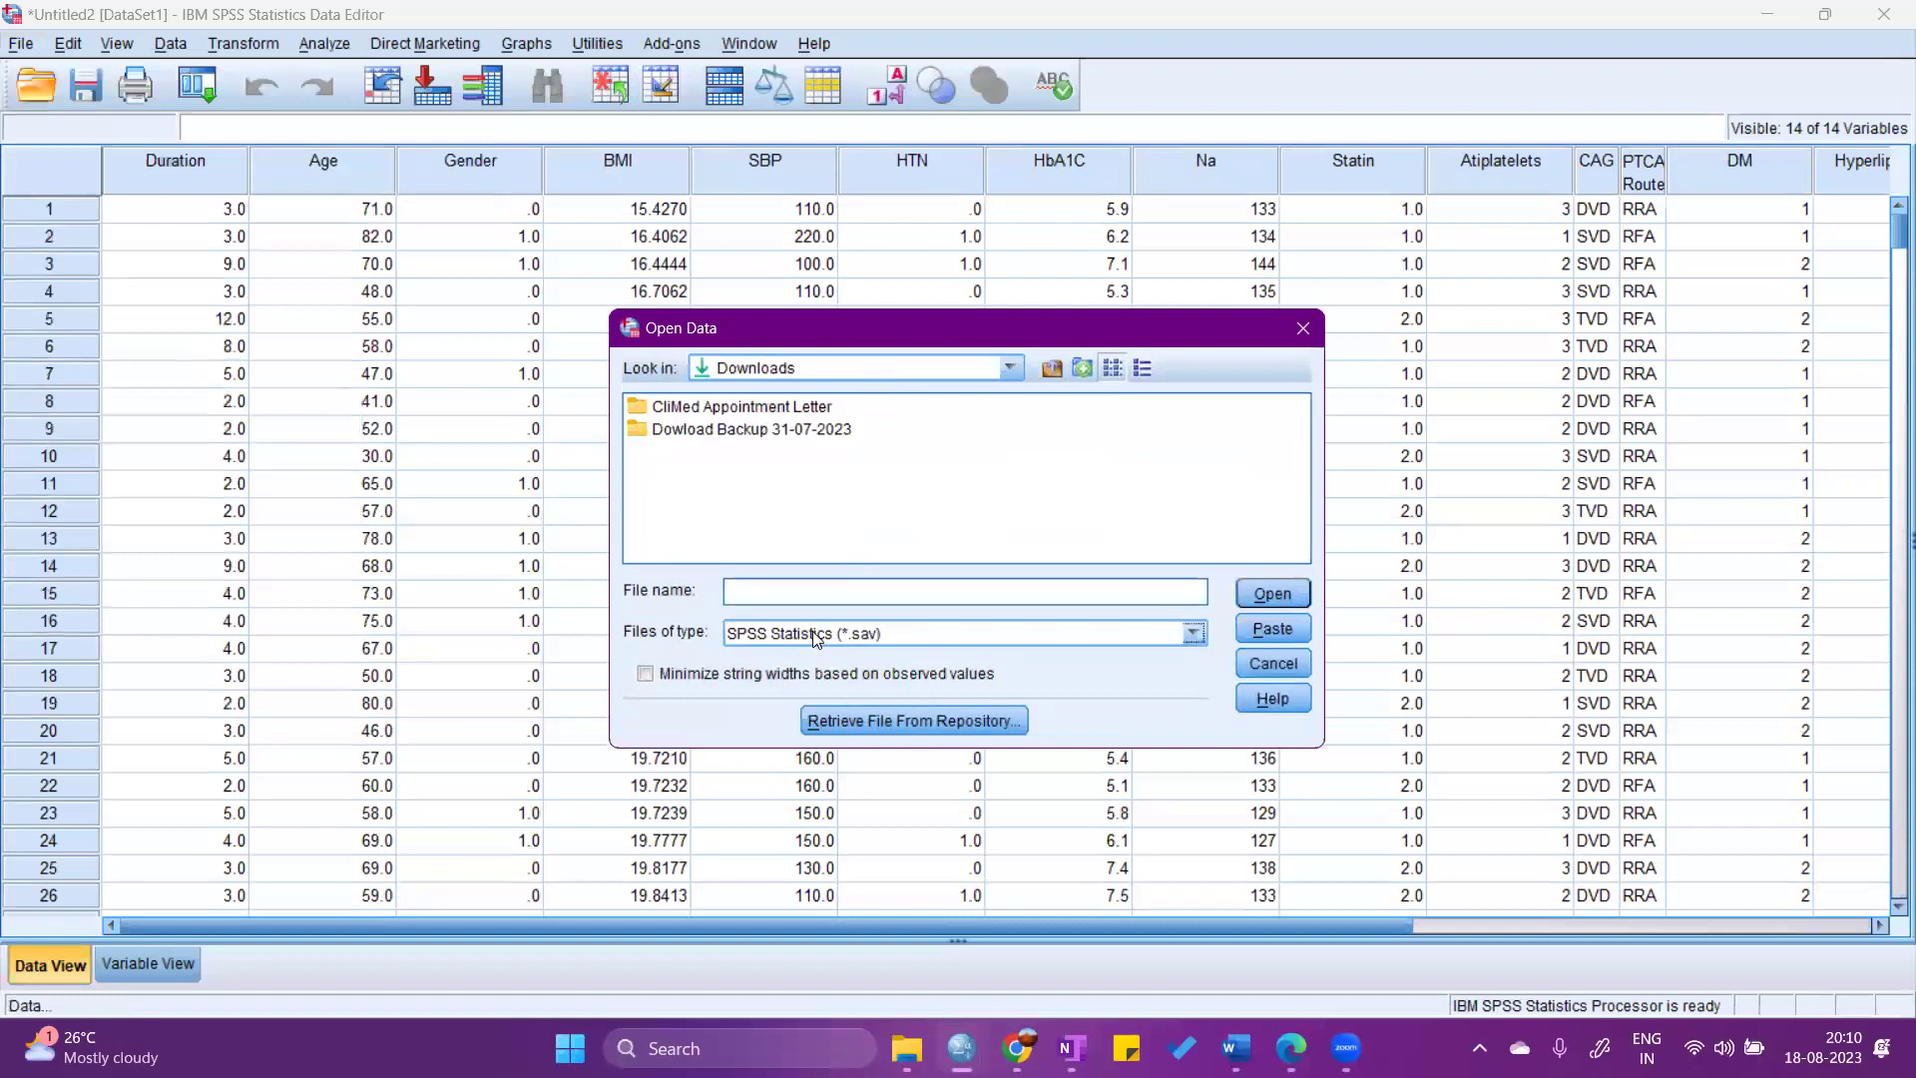
left_click(1193, 633)
left_click(808, 727)
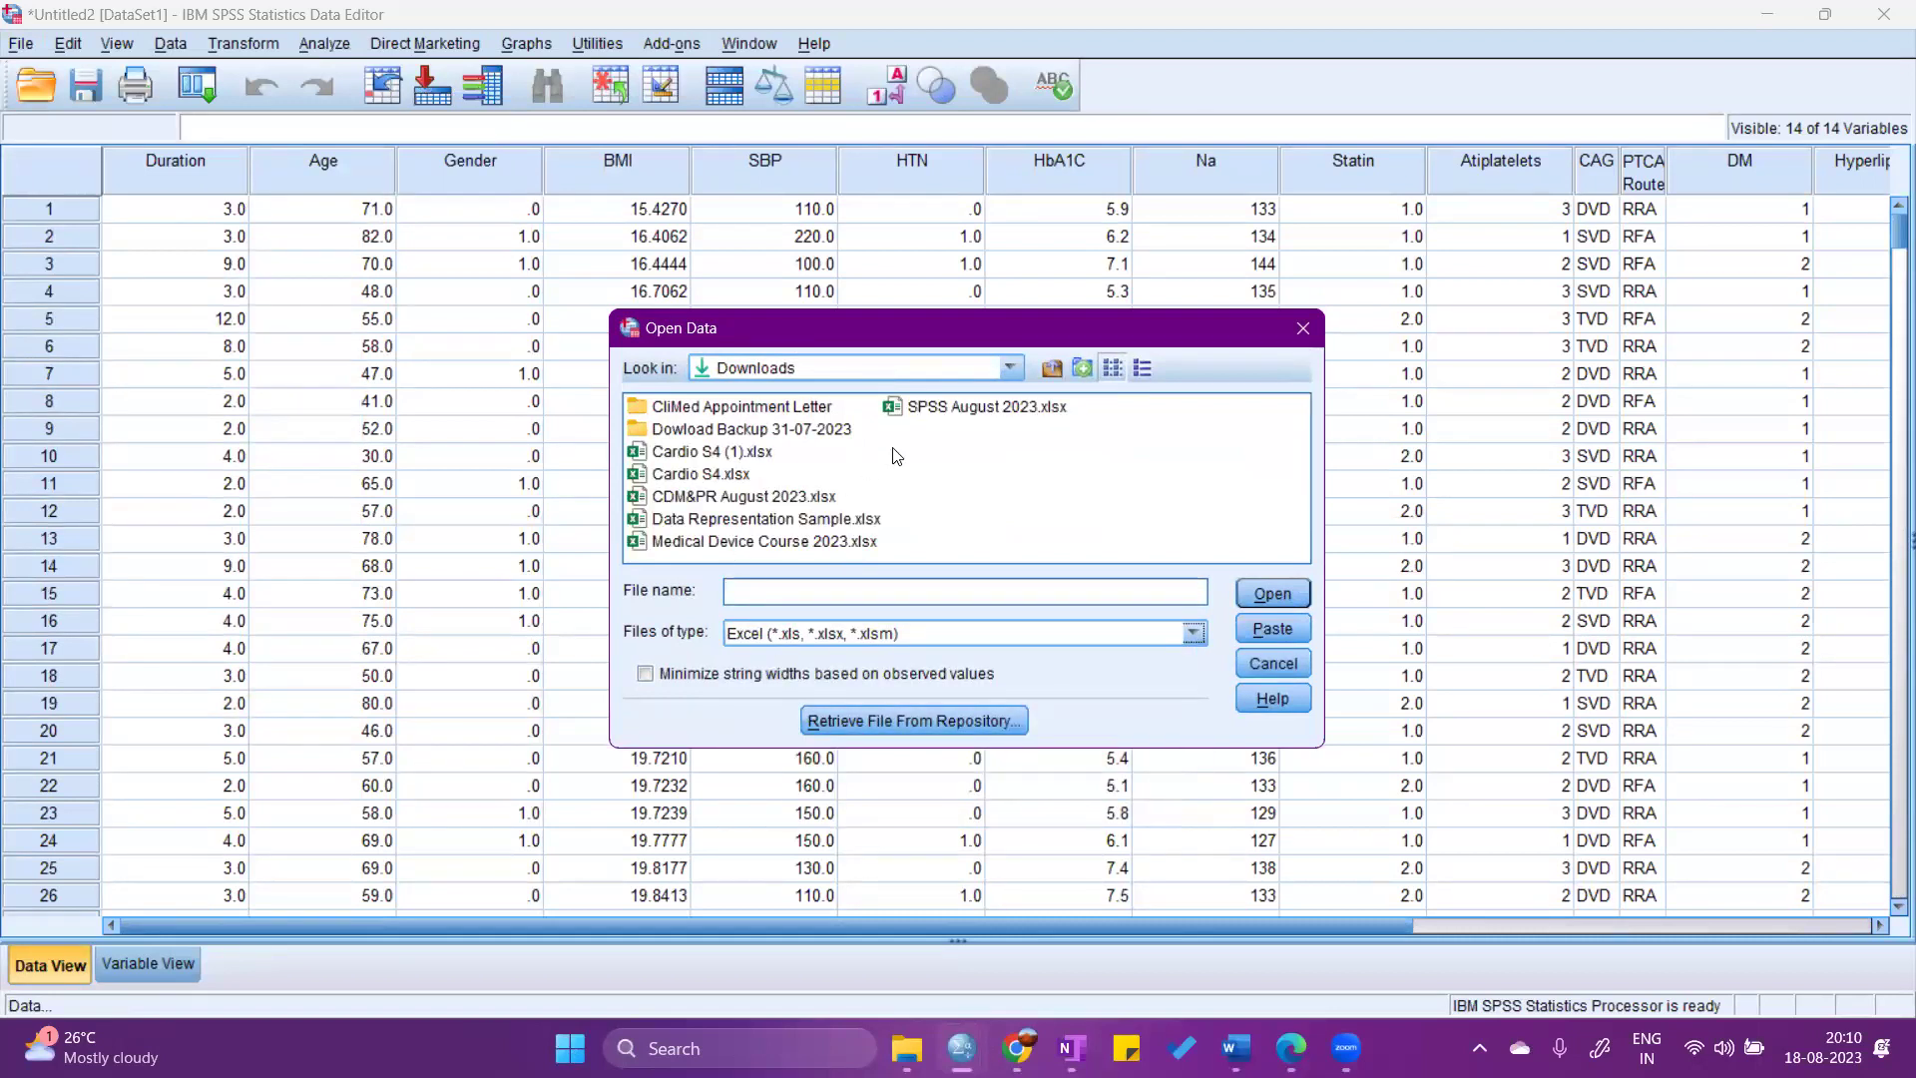
left_click(960, 407)
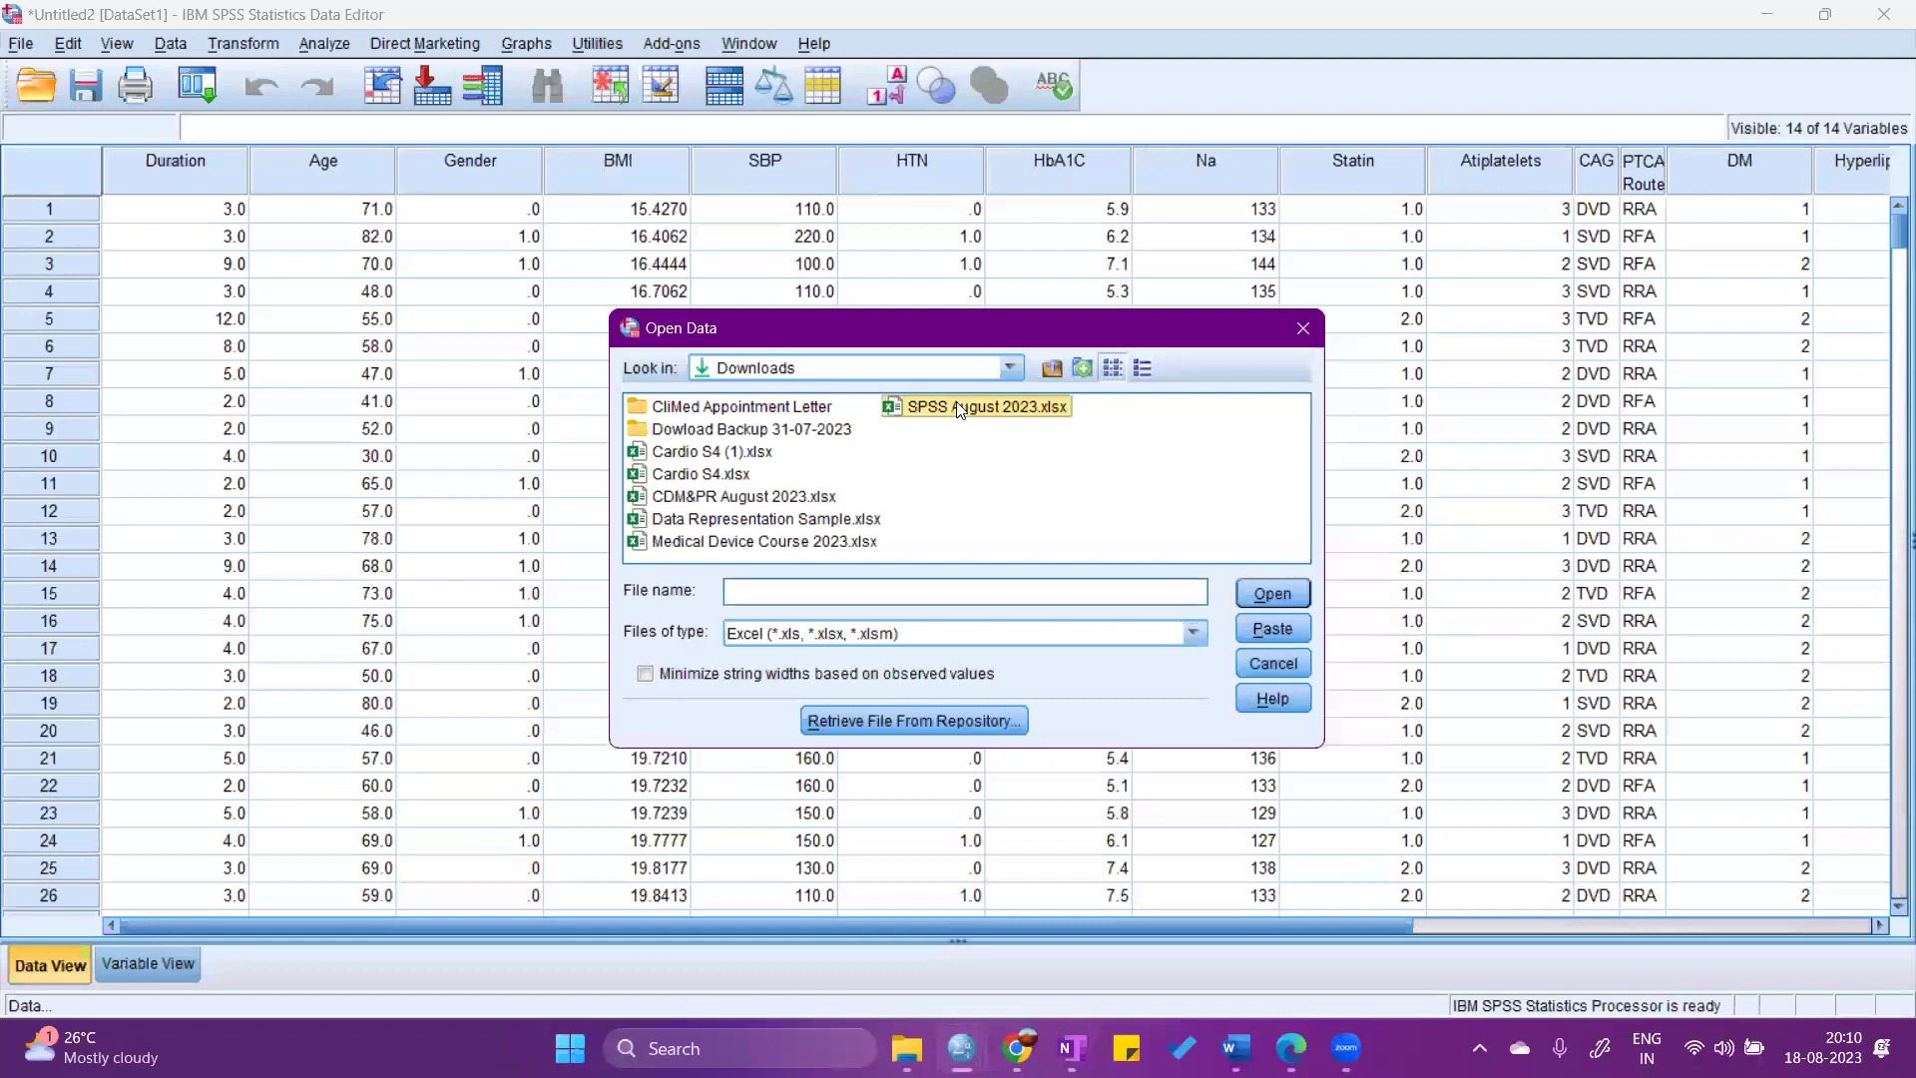
left_click(1270, 666)
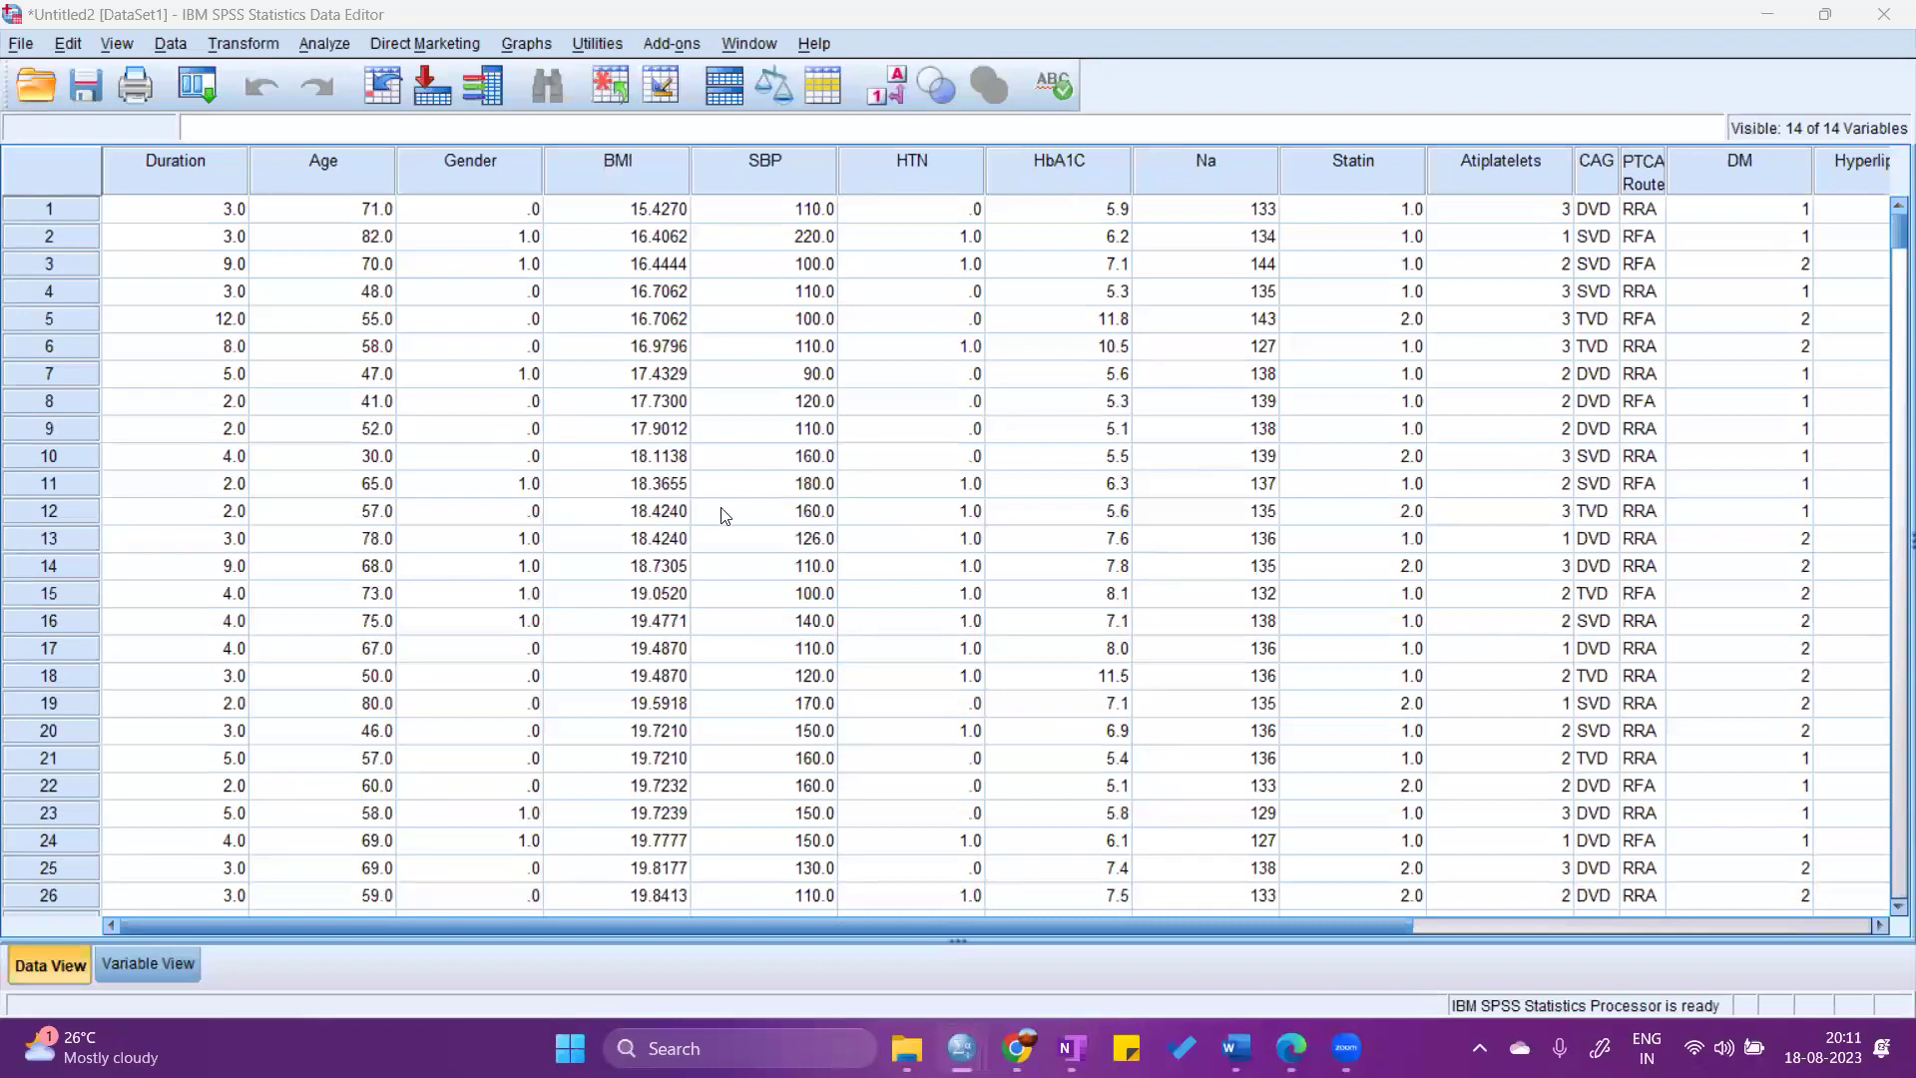
scroll(726, 514, "down", 20)
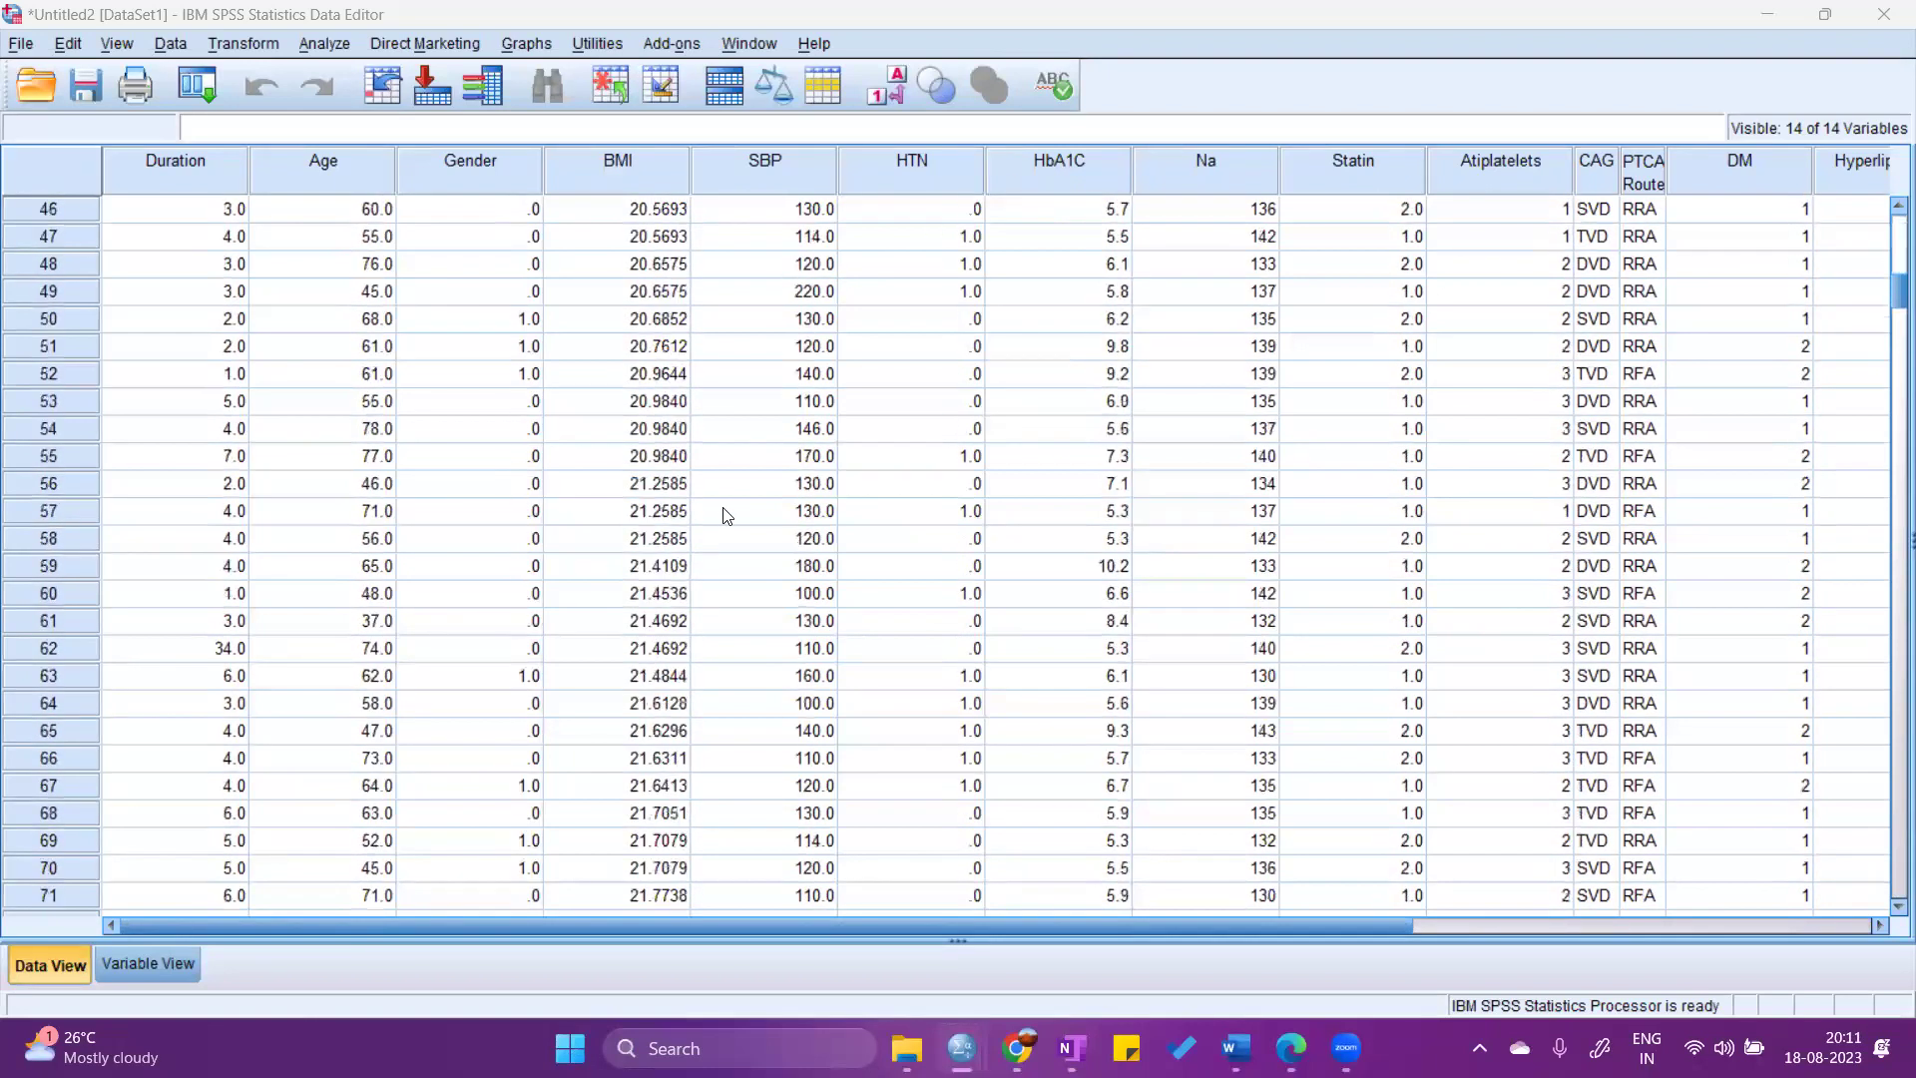
scroll(725, 515, "down", 9)
scroll(734, 528, "up", 9)
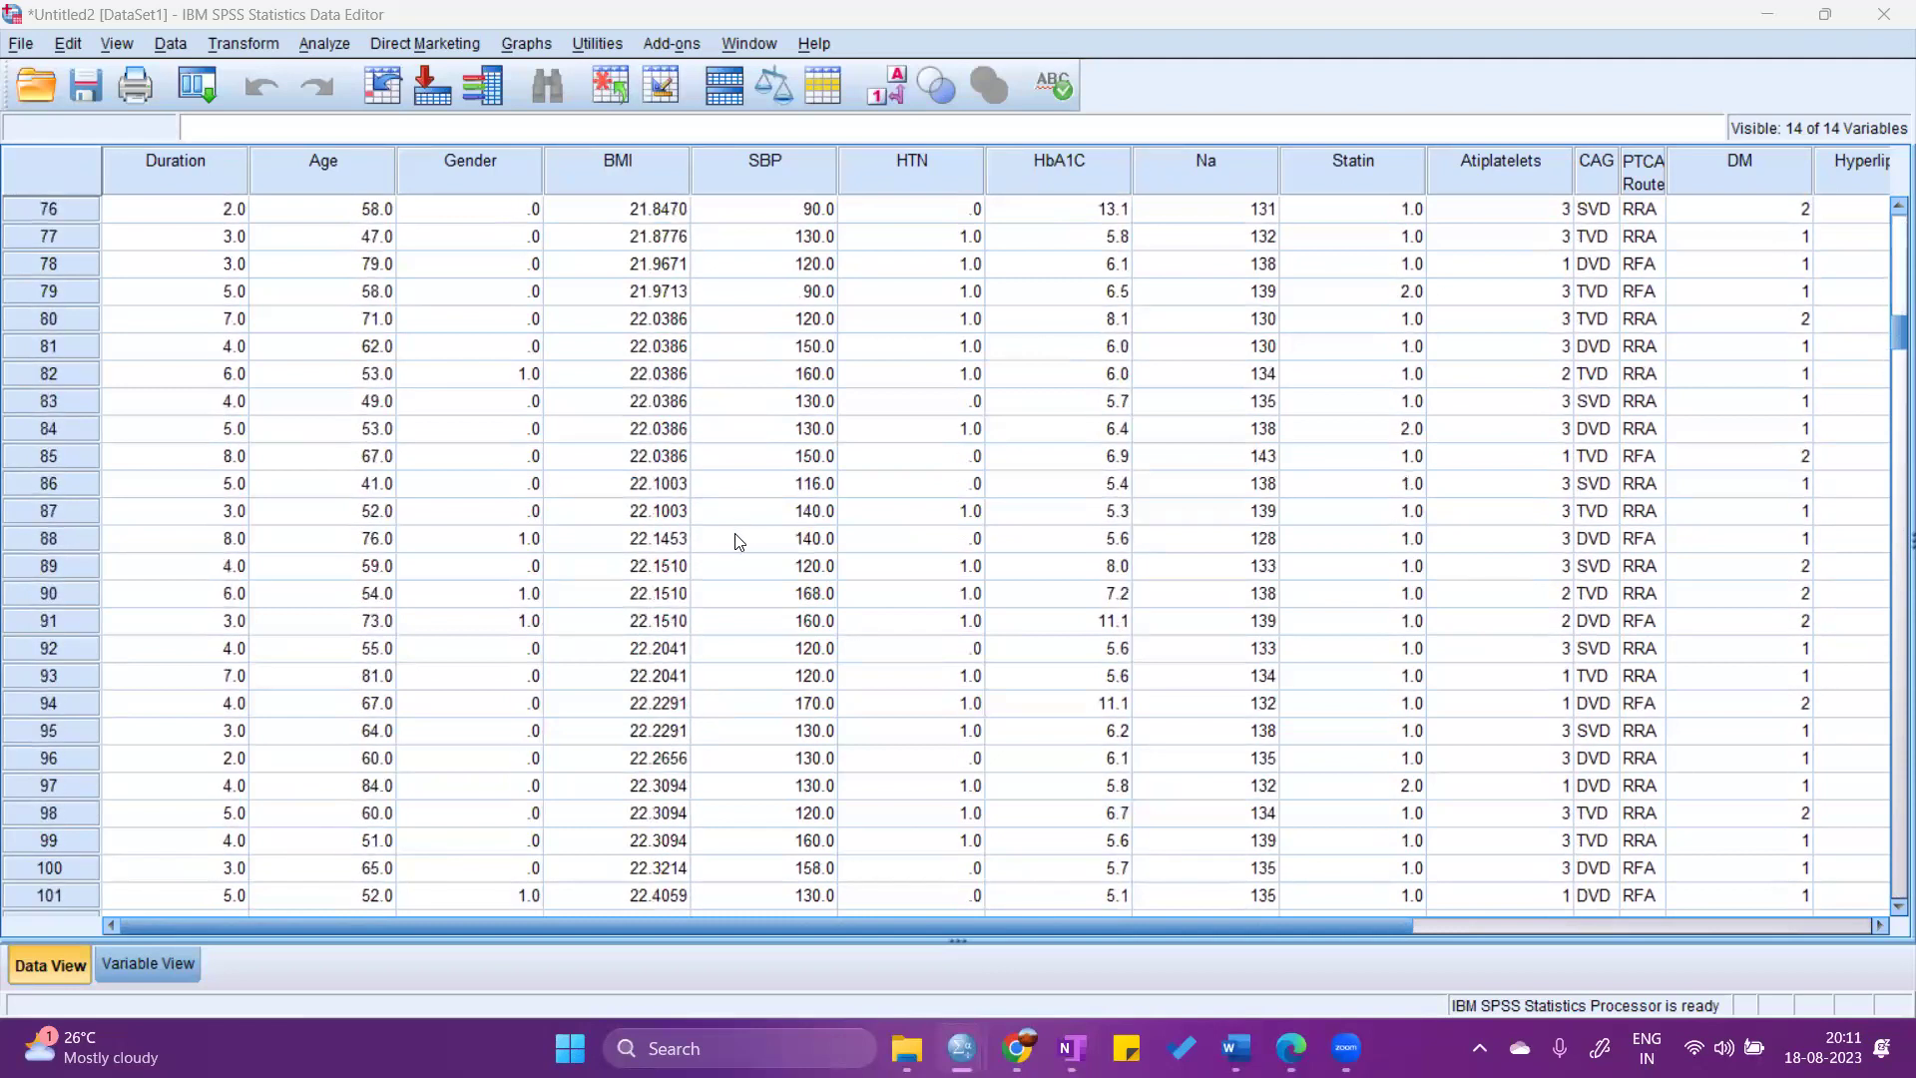
scroll(738, 541, "up", 20)
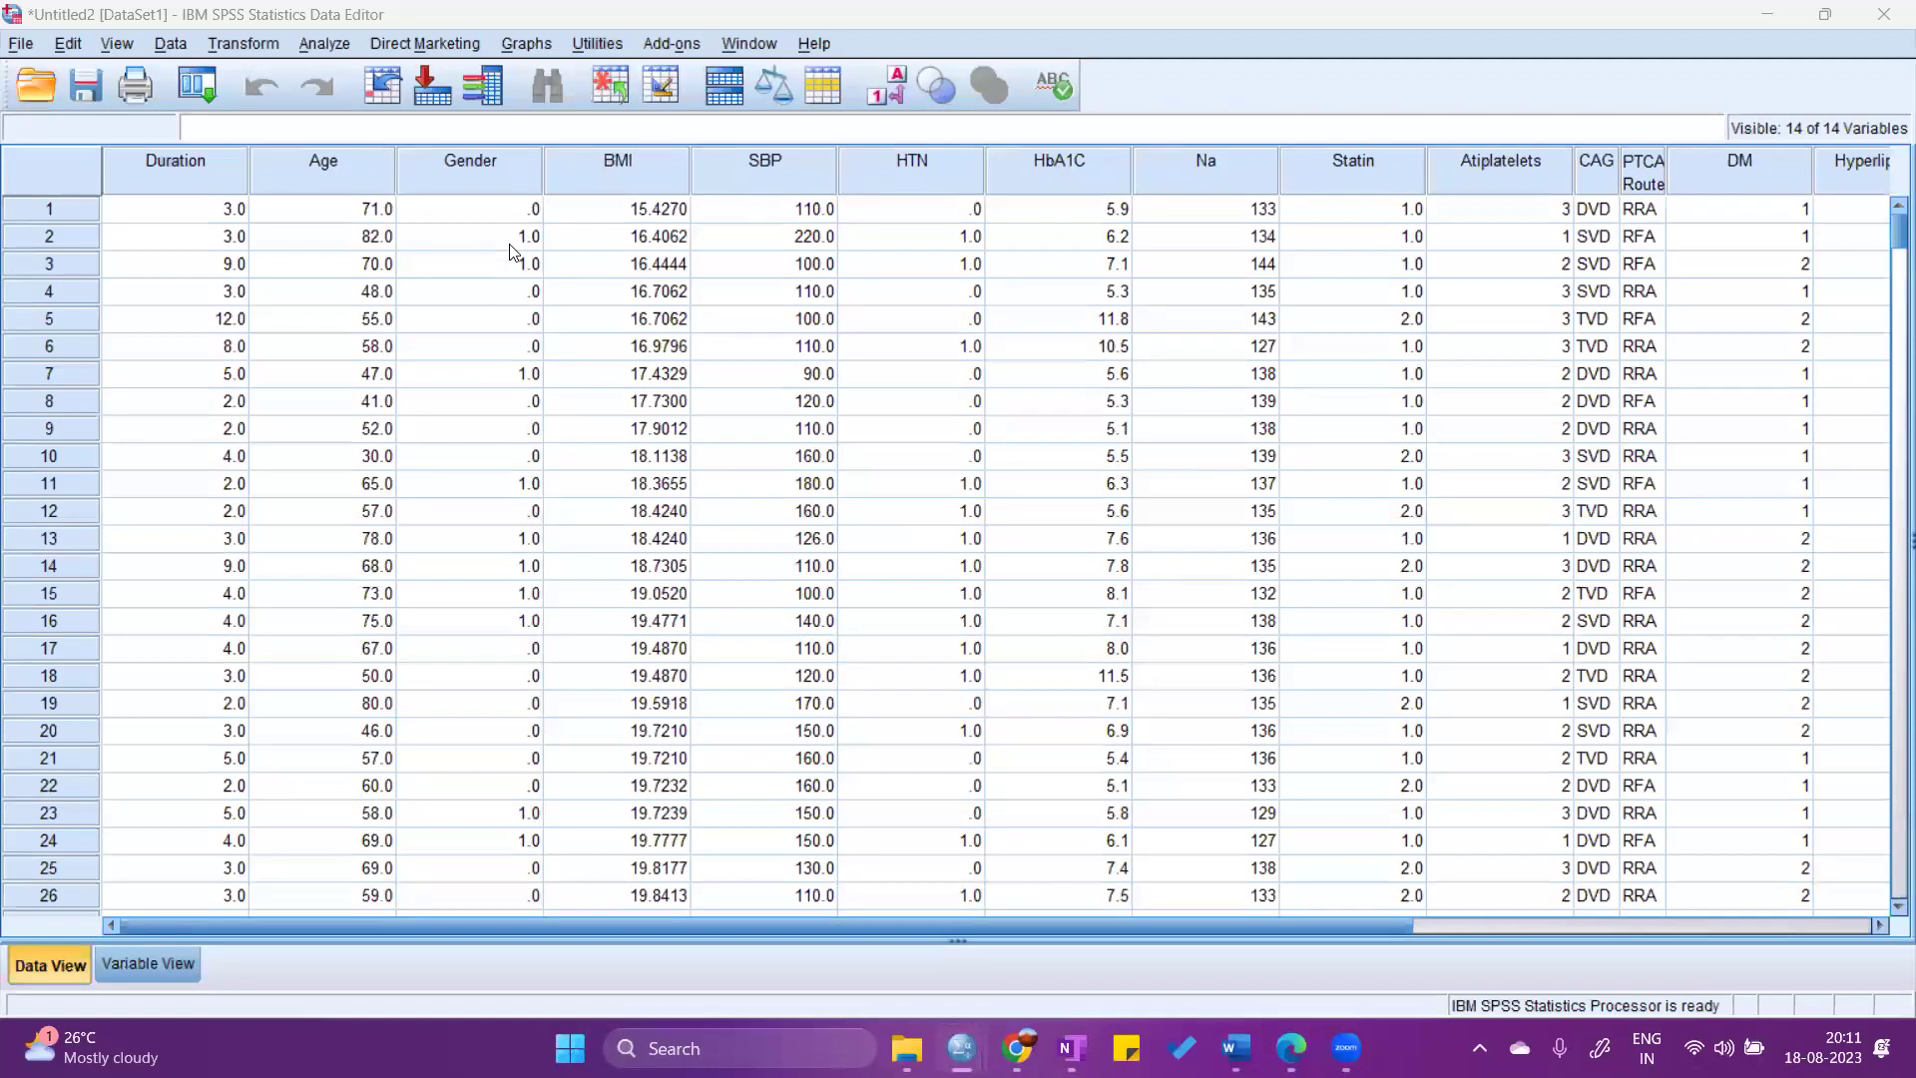
Define value labels for the Gender variable: 0 as "Male" and 1 as "Female".
left_click(163, 964)
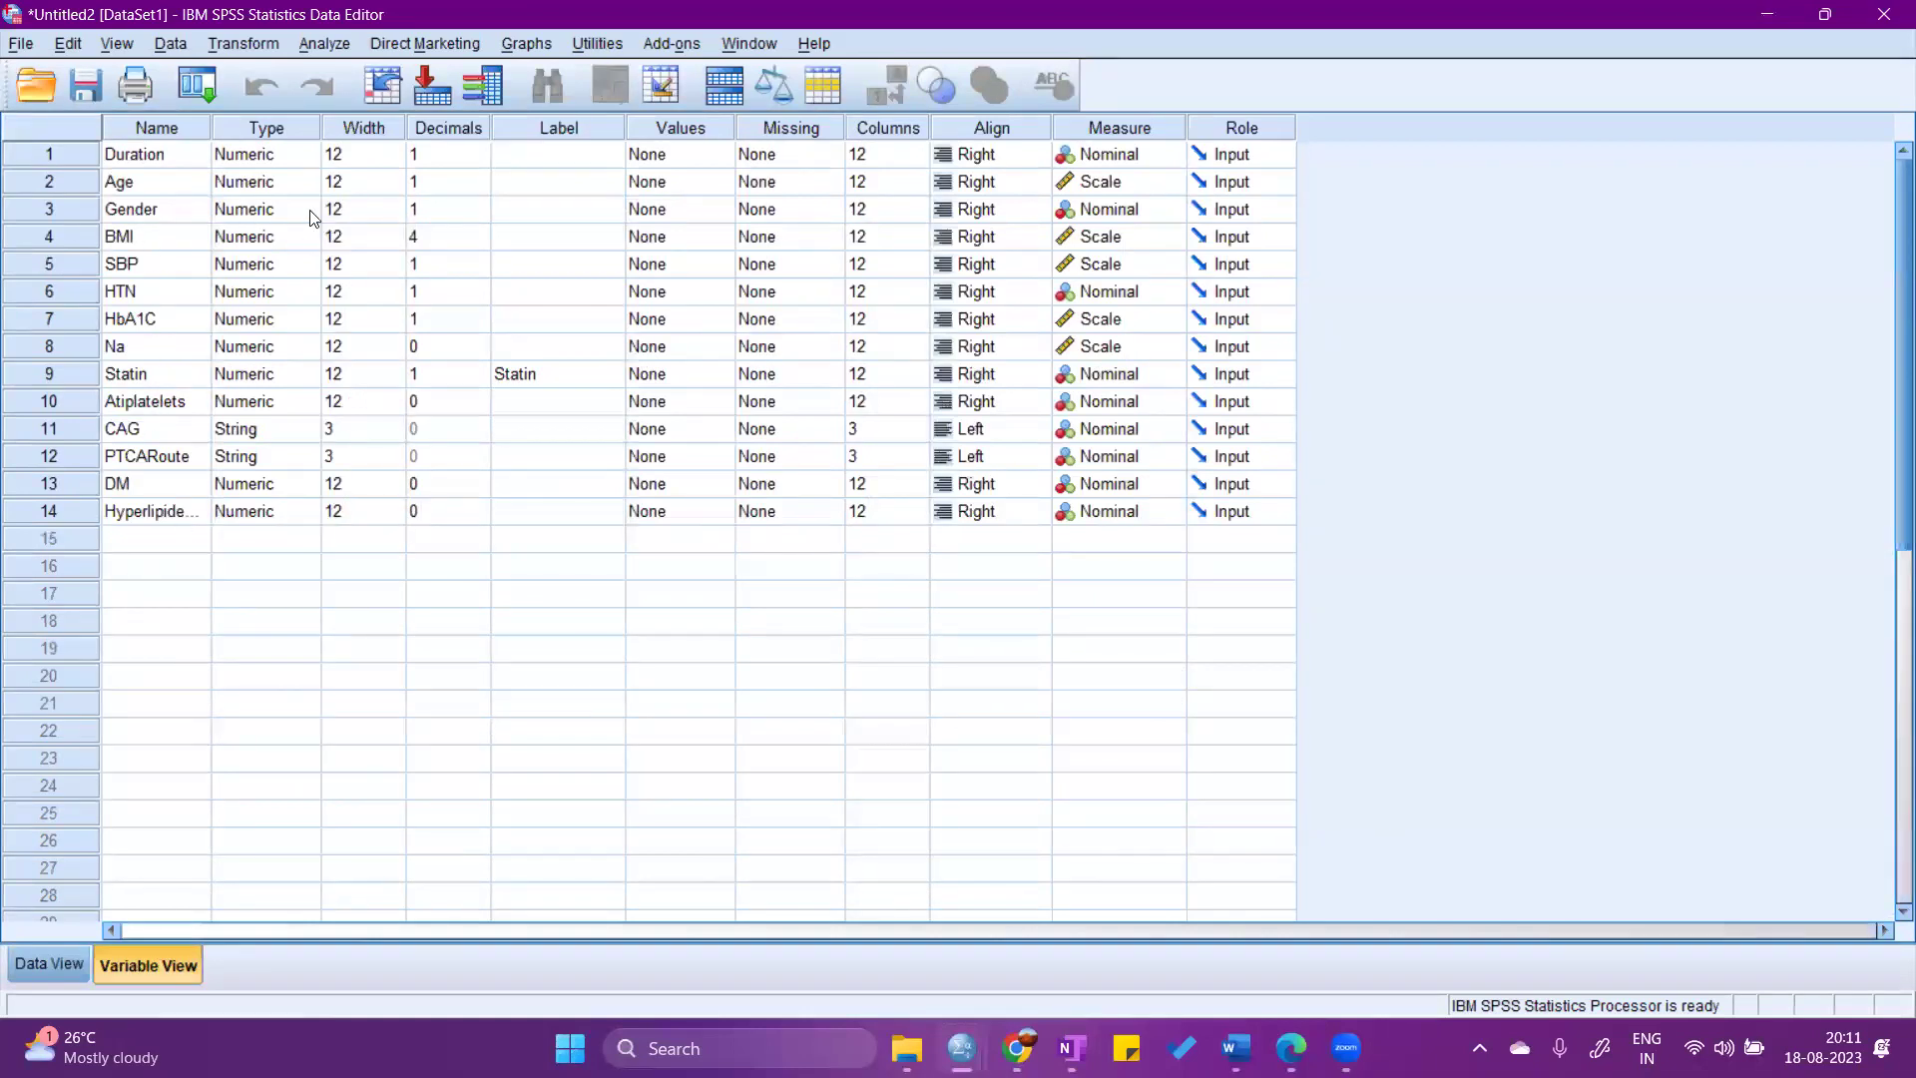
left_click(678, 213)
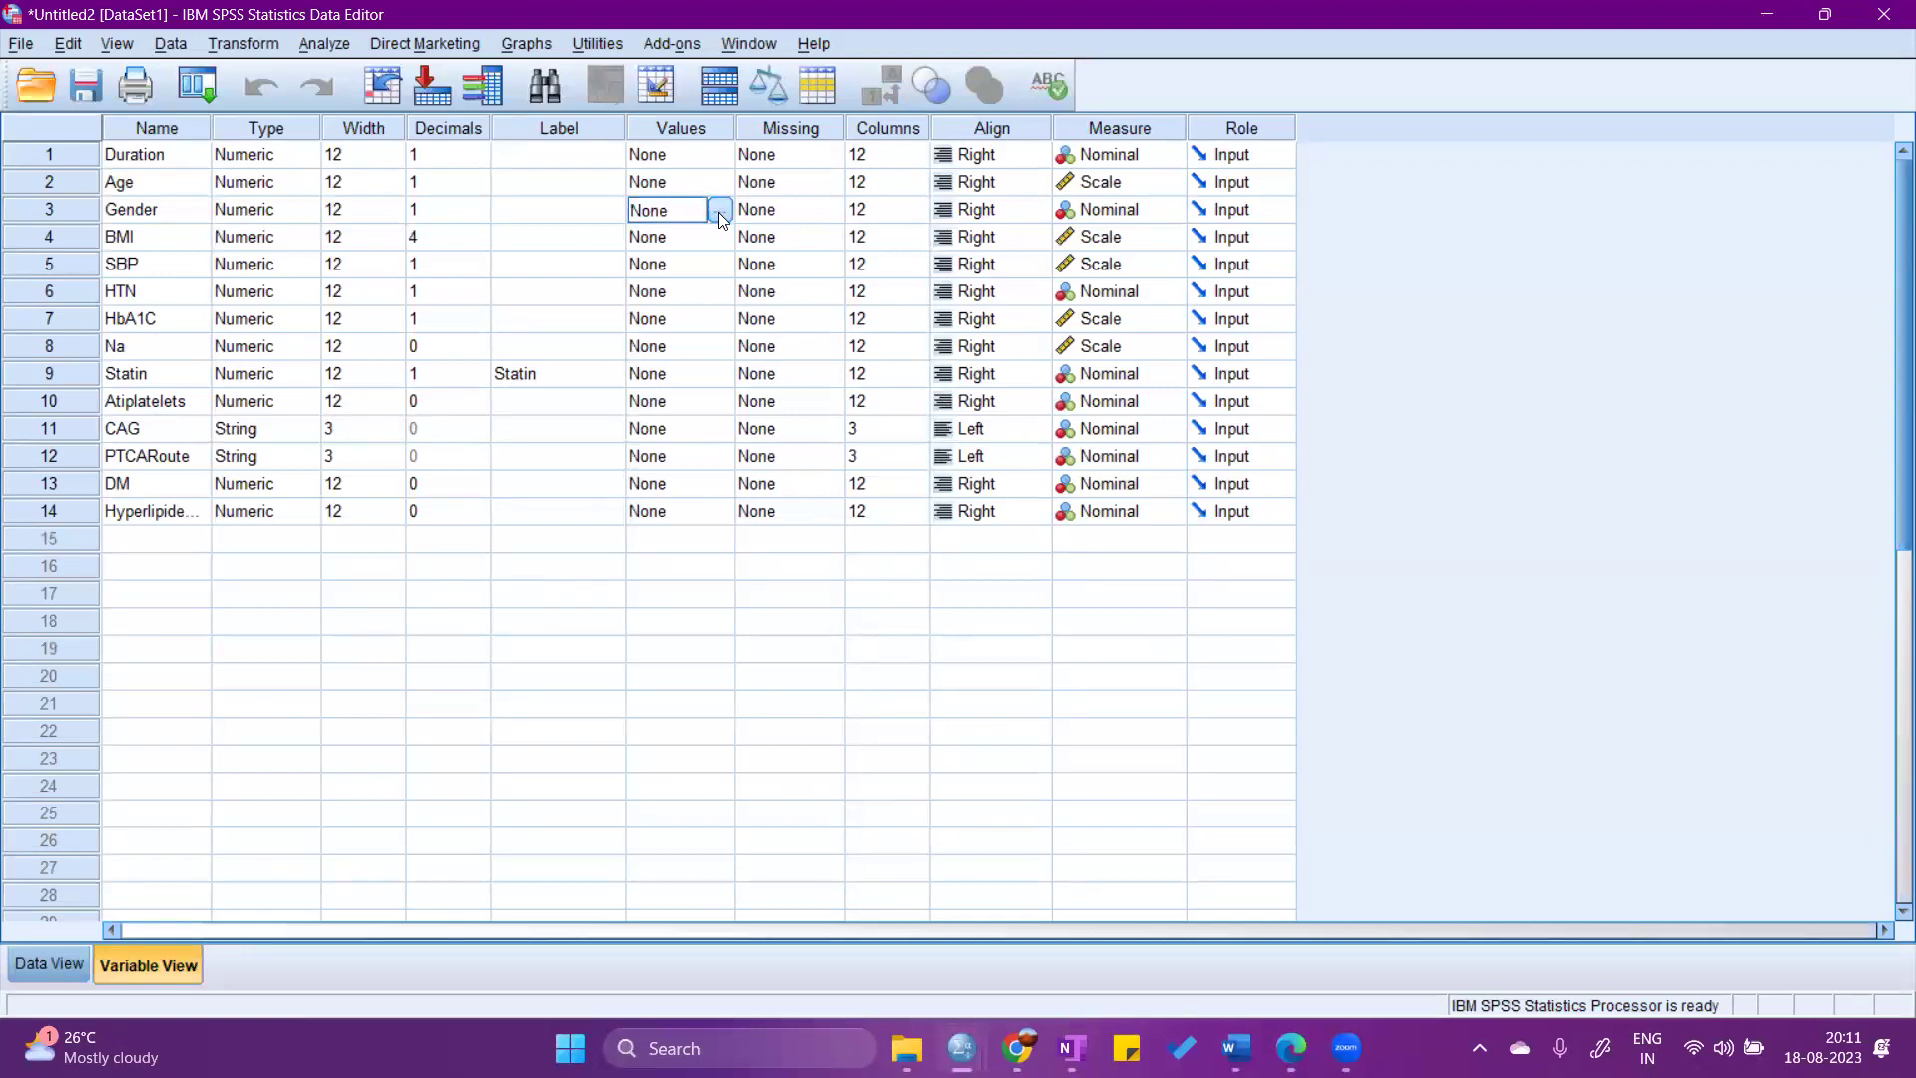
left_click(720, 212)
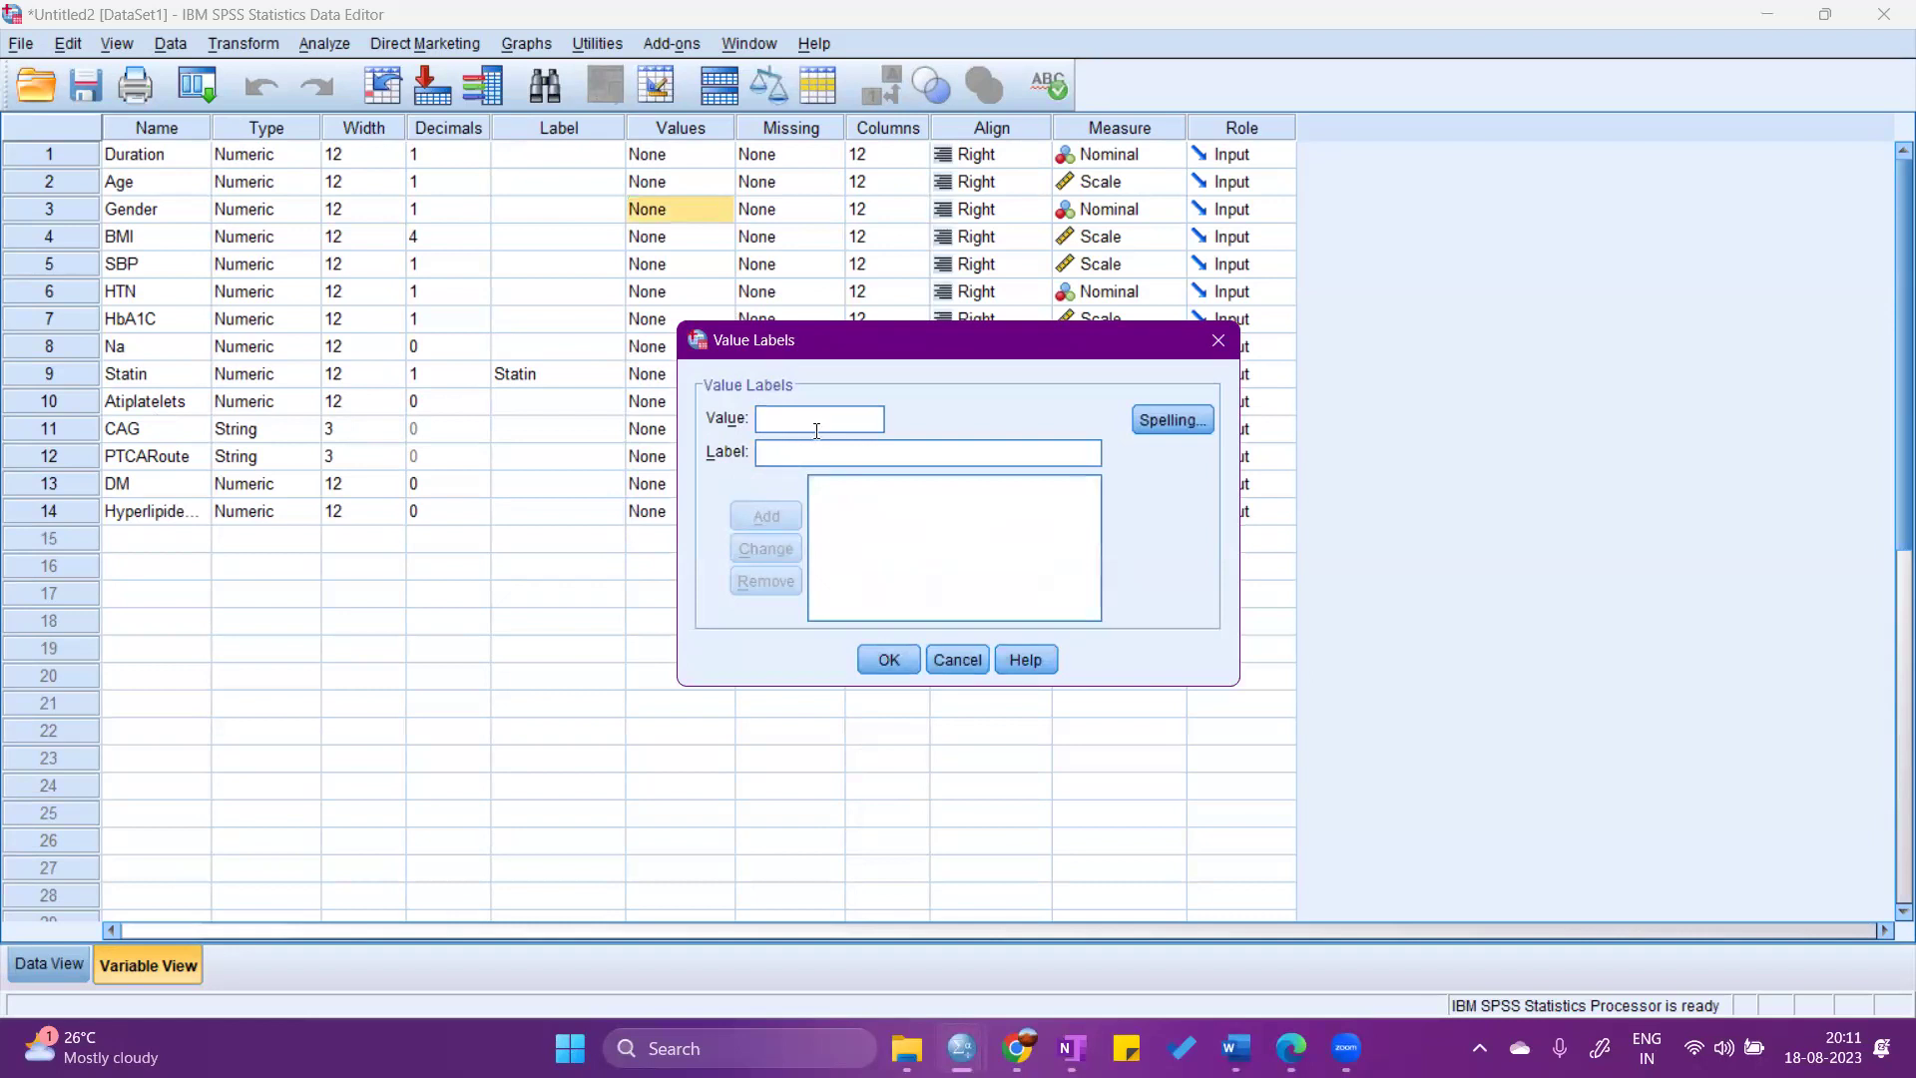
type("0")
type("Male")
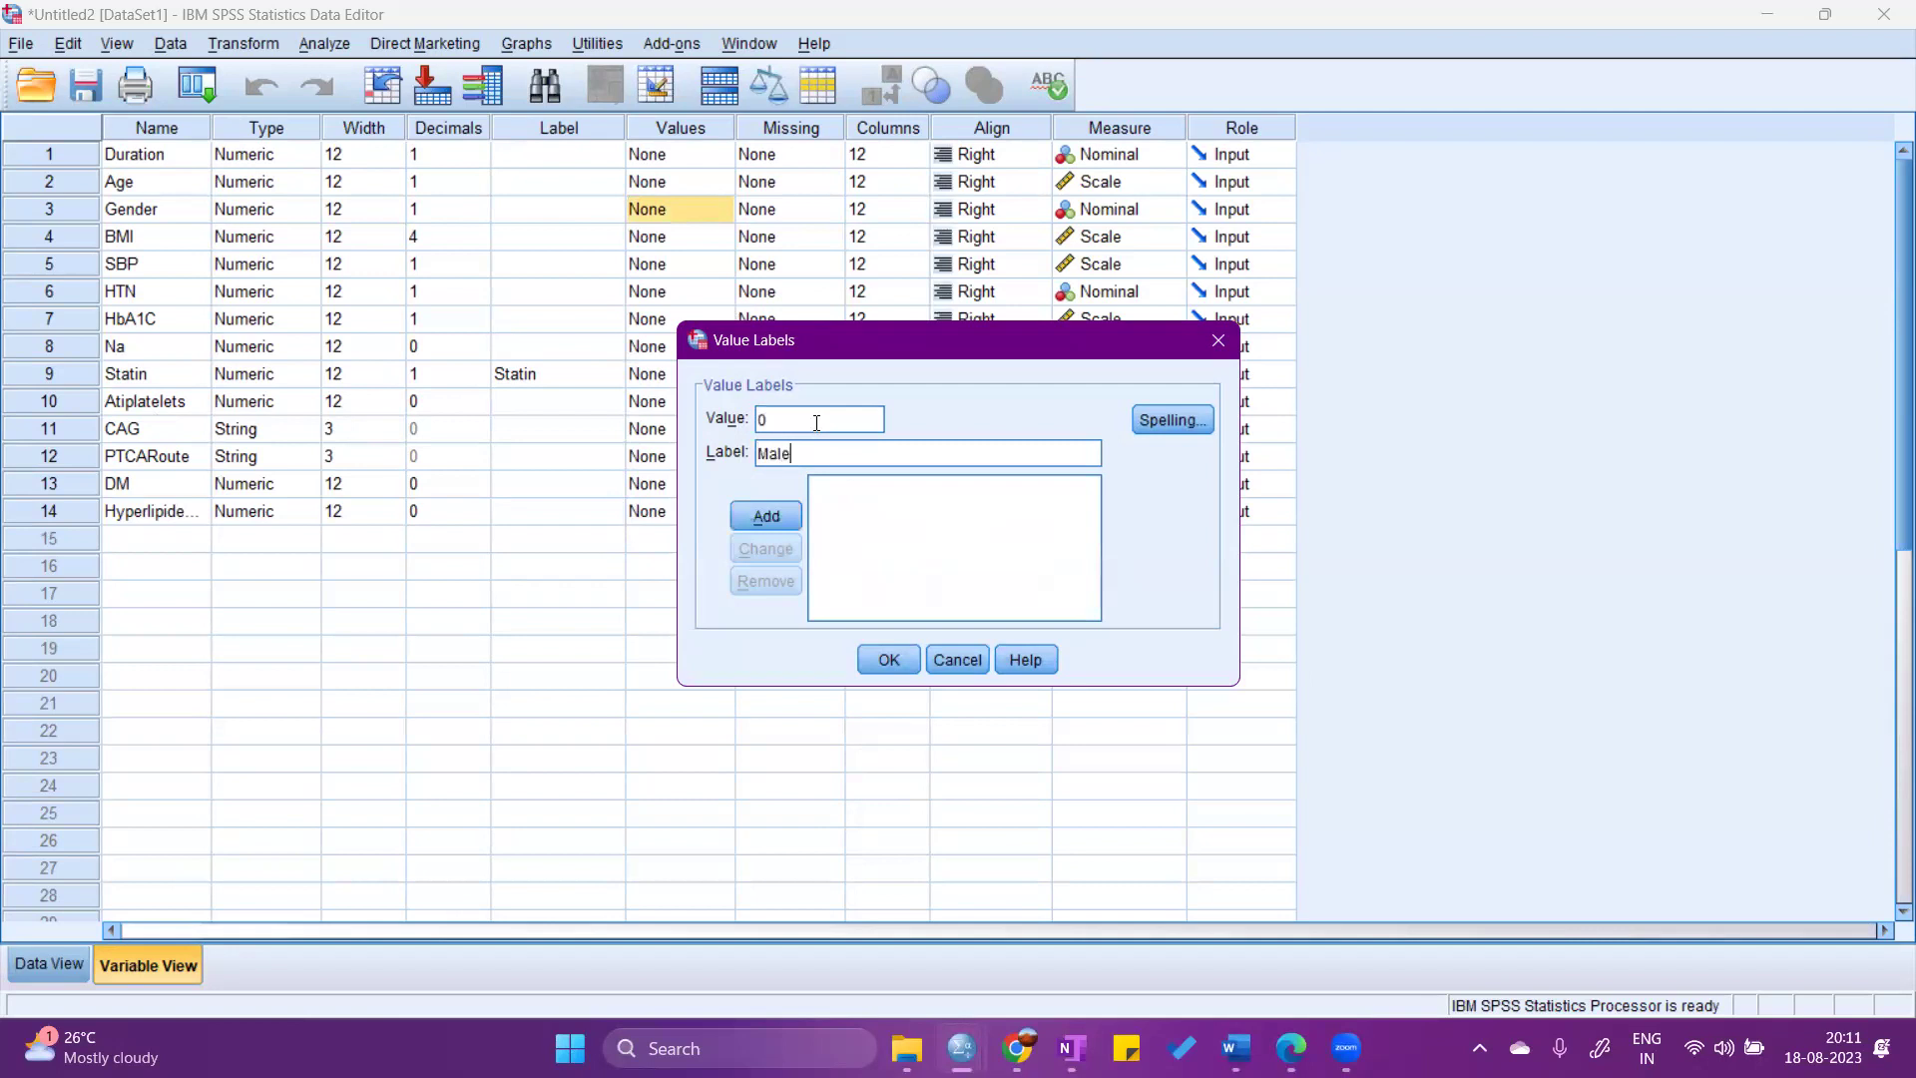
left_click(770, 516)
left_click(793, 419)
type("1")
type("Female")
left_click(764, 515)
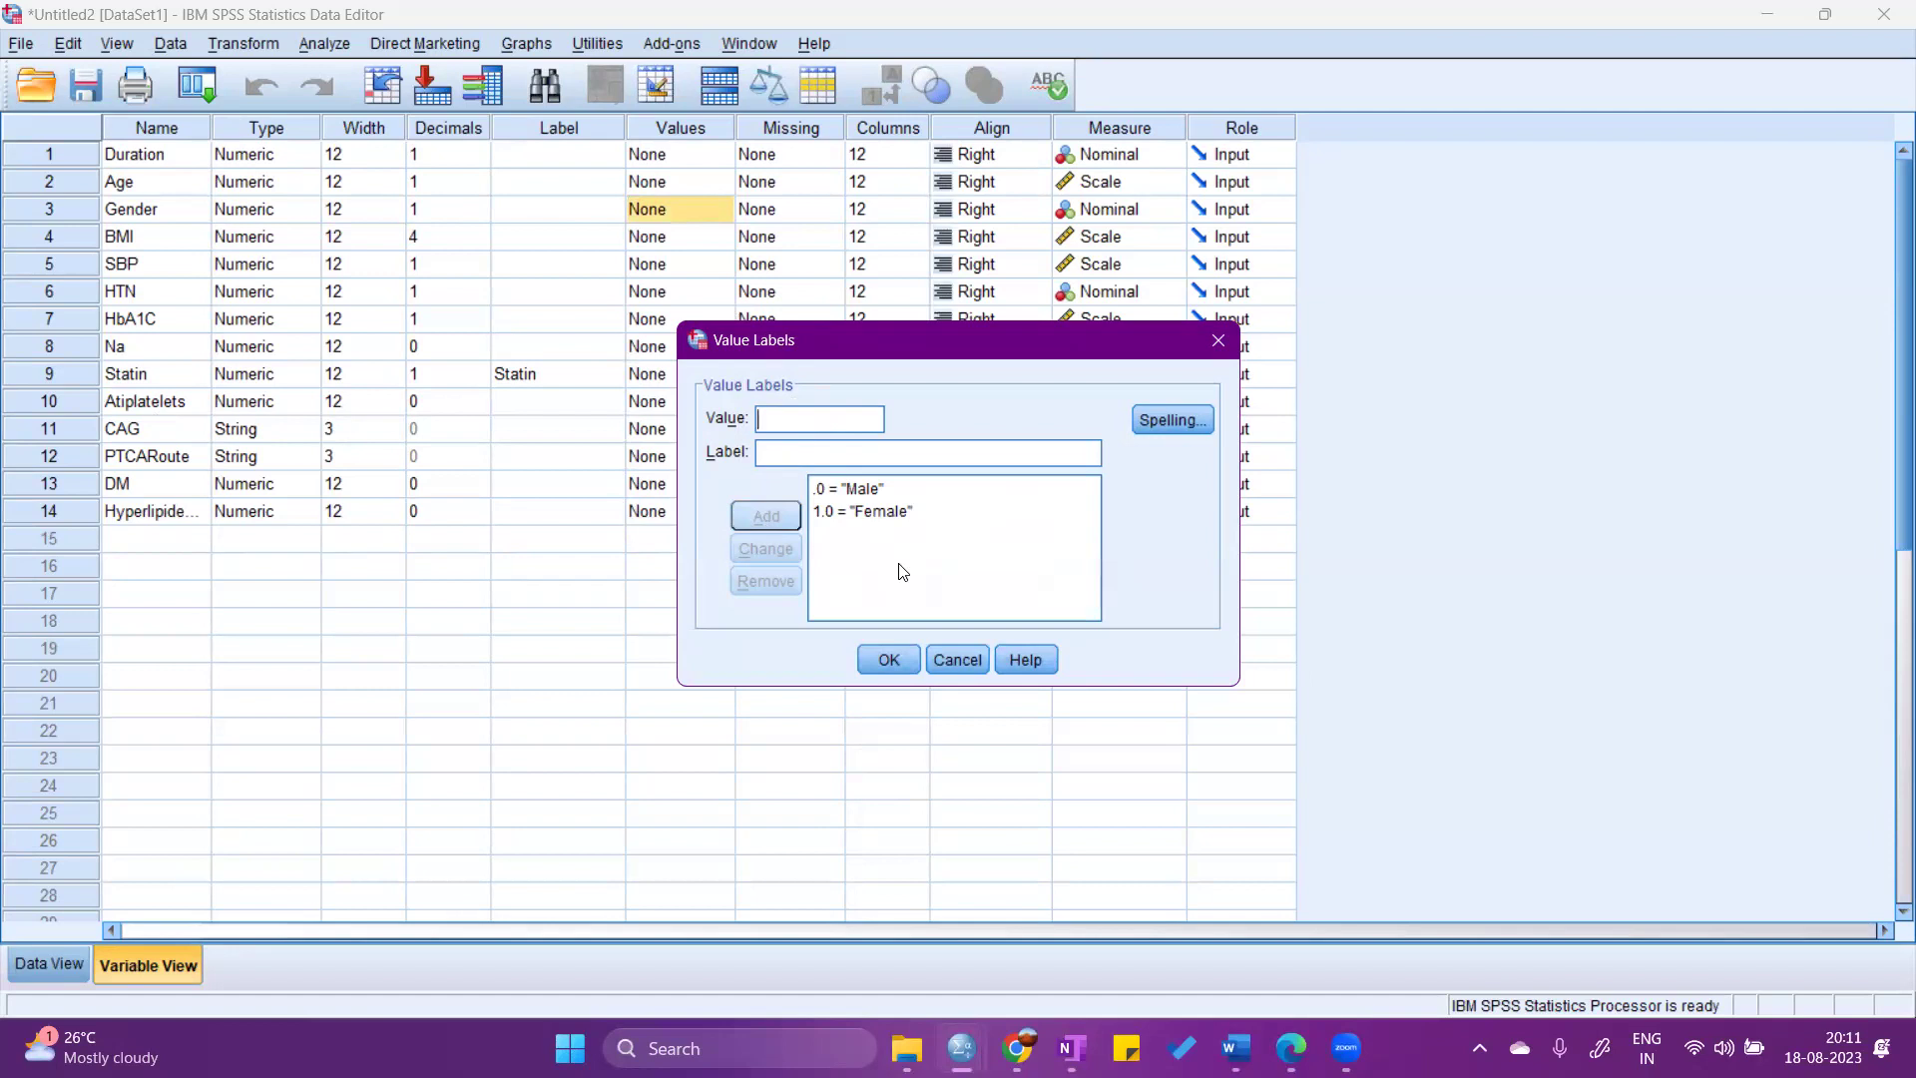
left_click(889, 658)
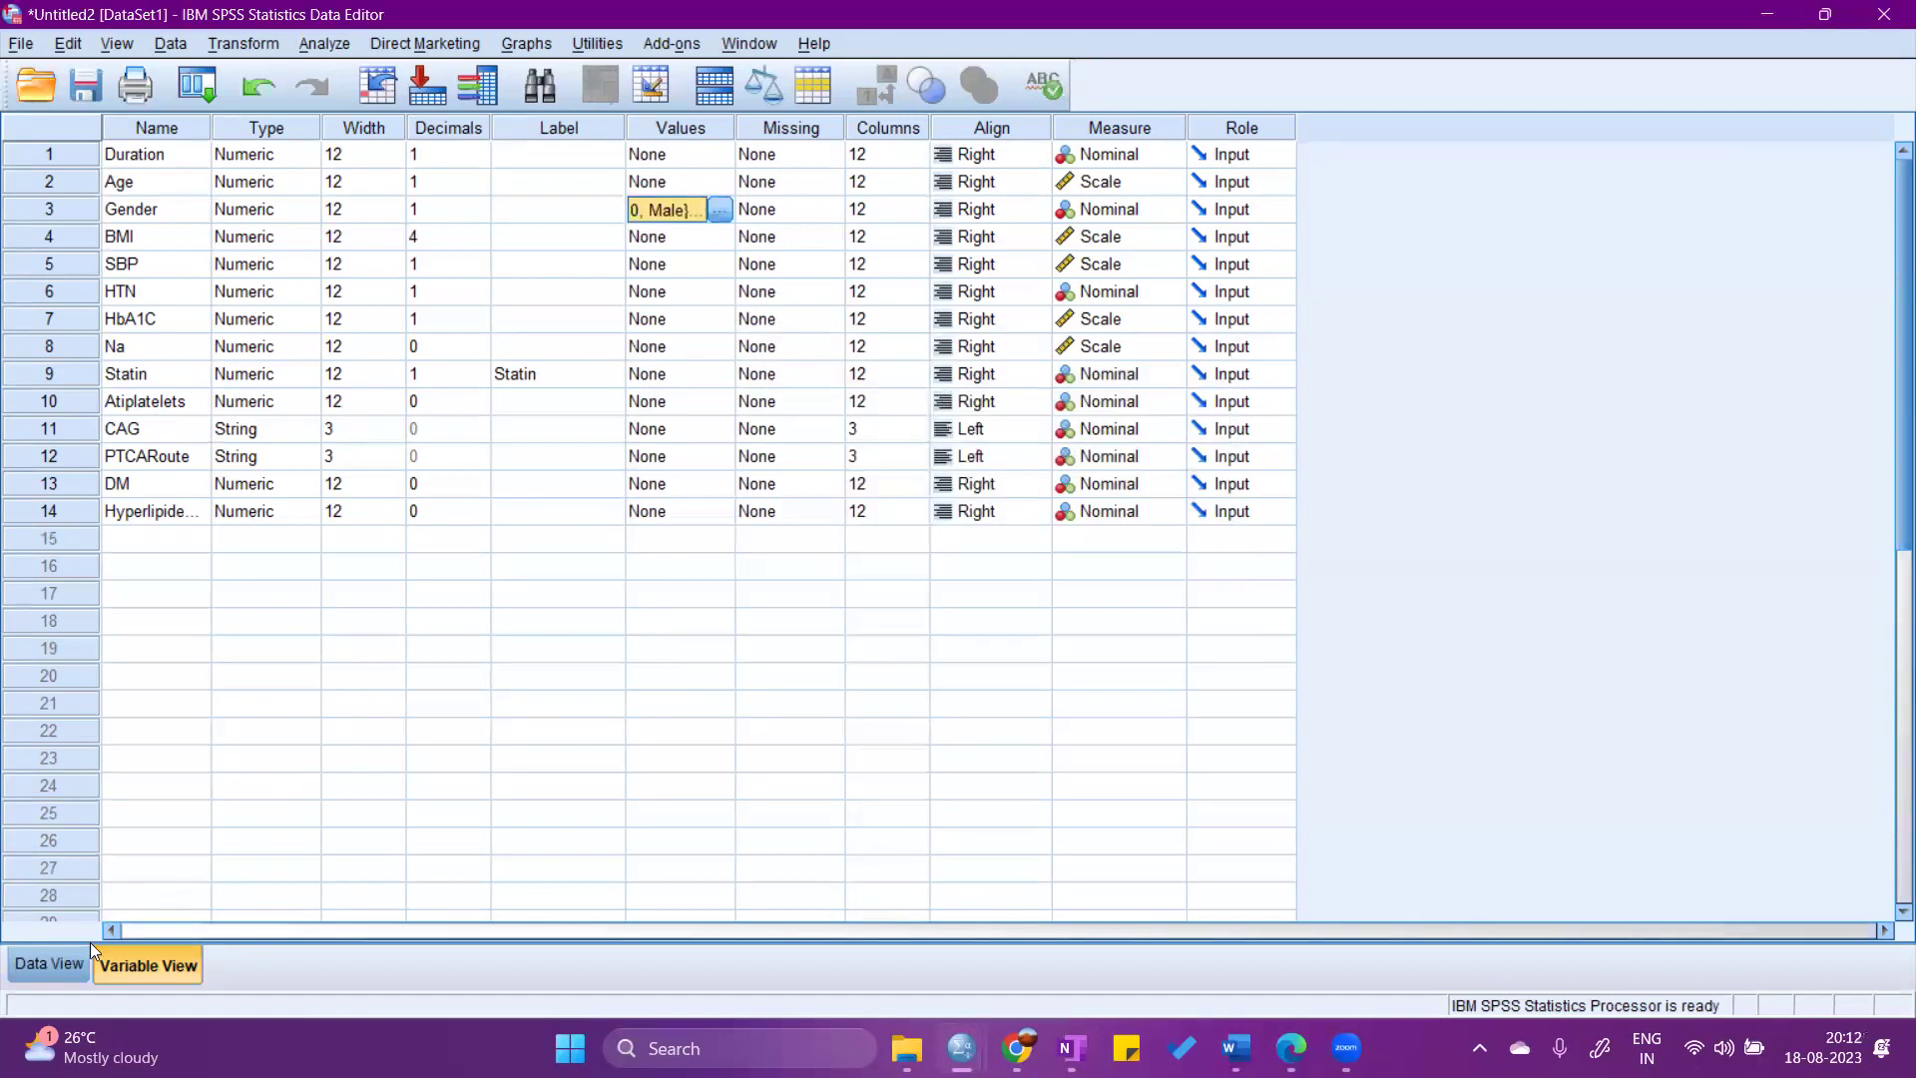
Show value labels in place of codes in the data rows to check Gender, and switch back to codes.
left_click(48, 964)
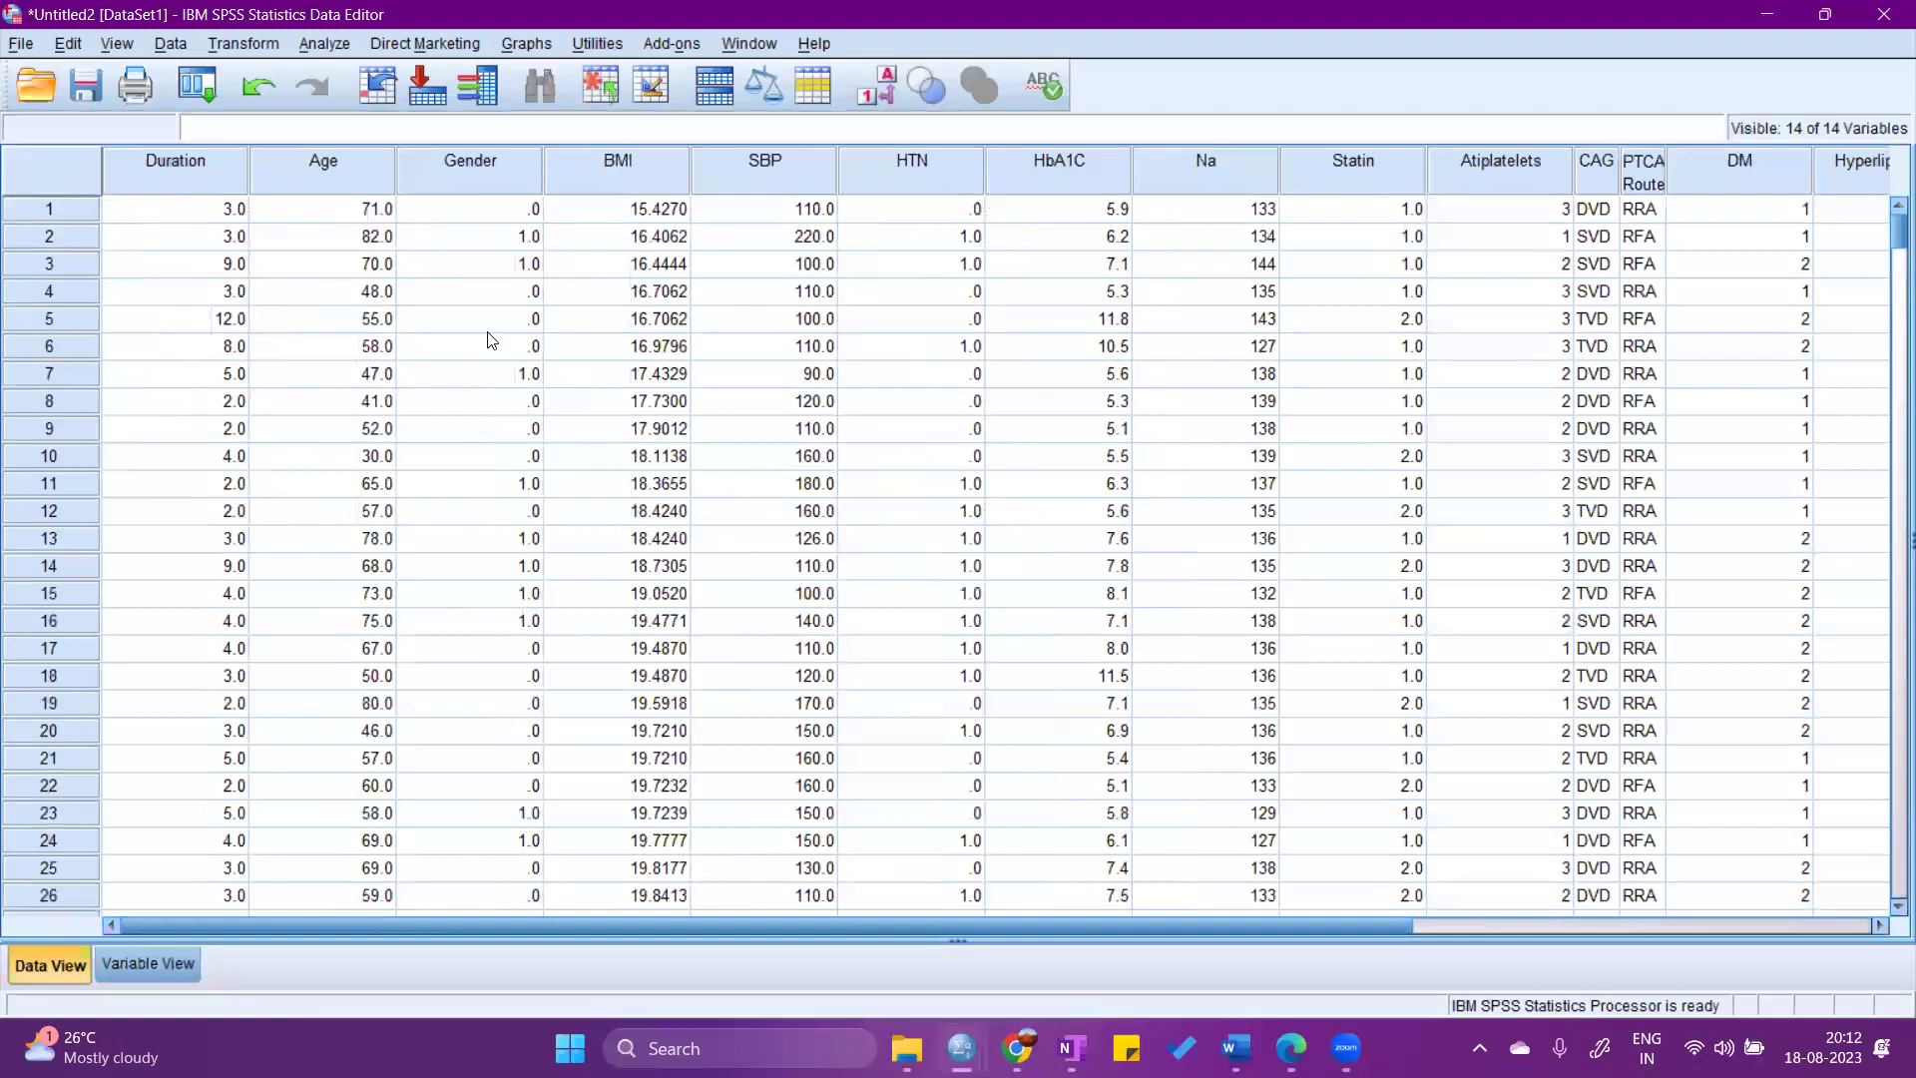
left_click(883, 103)
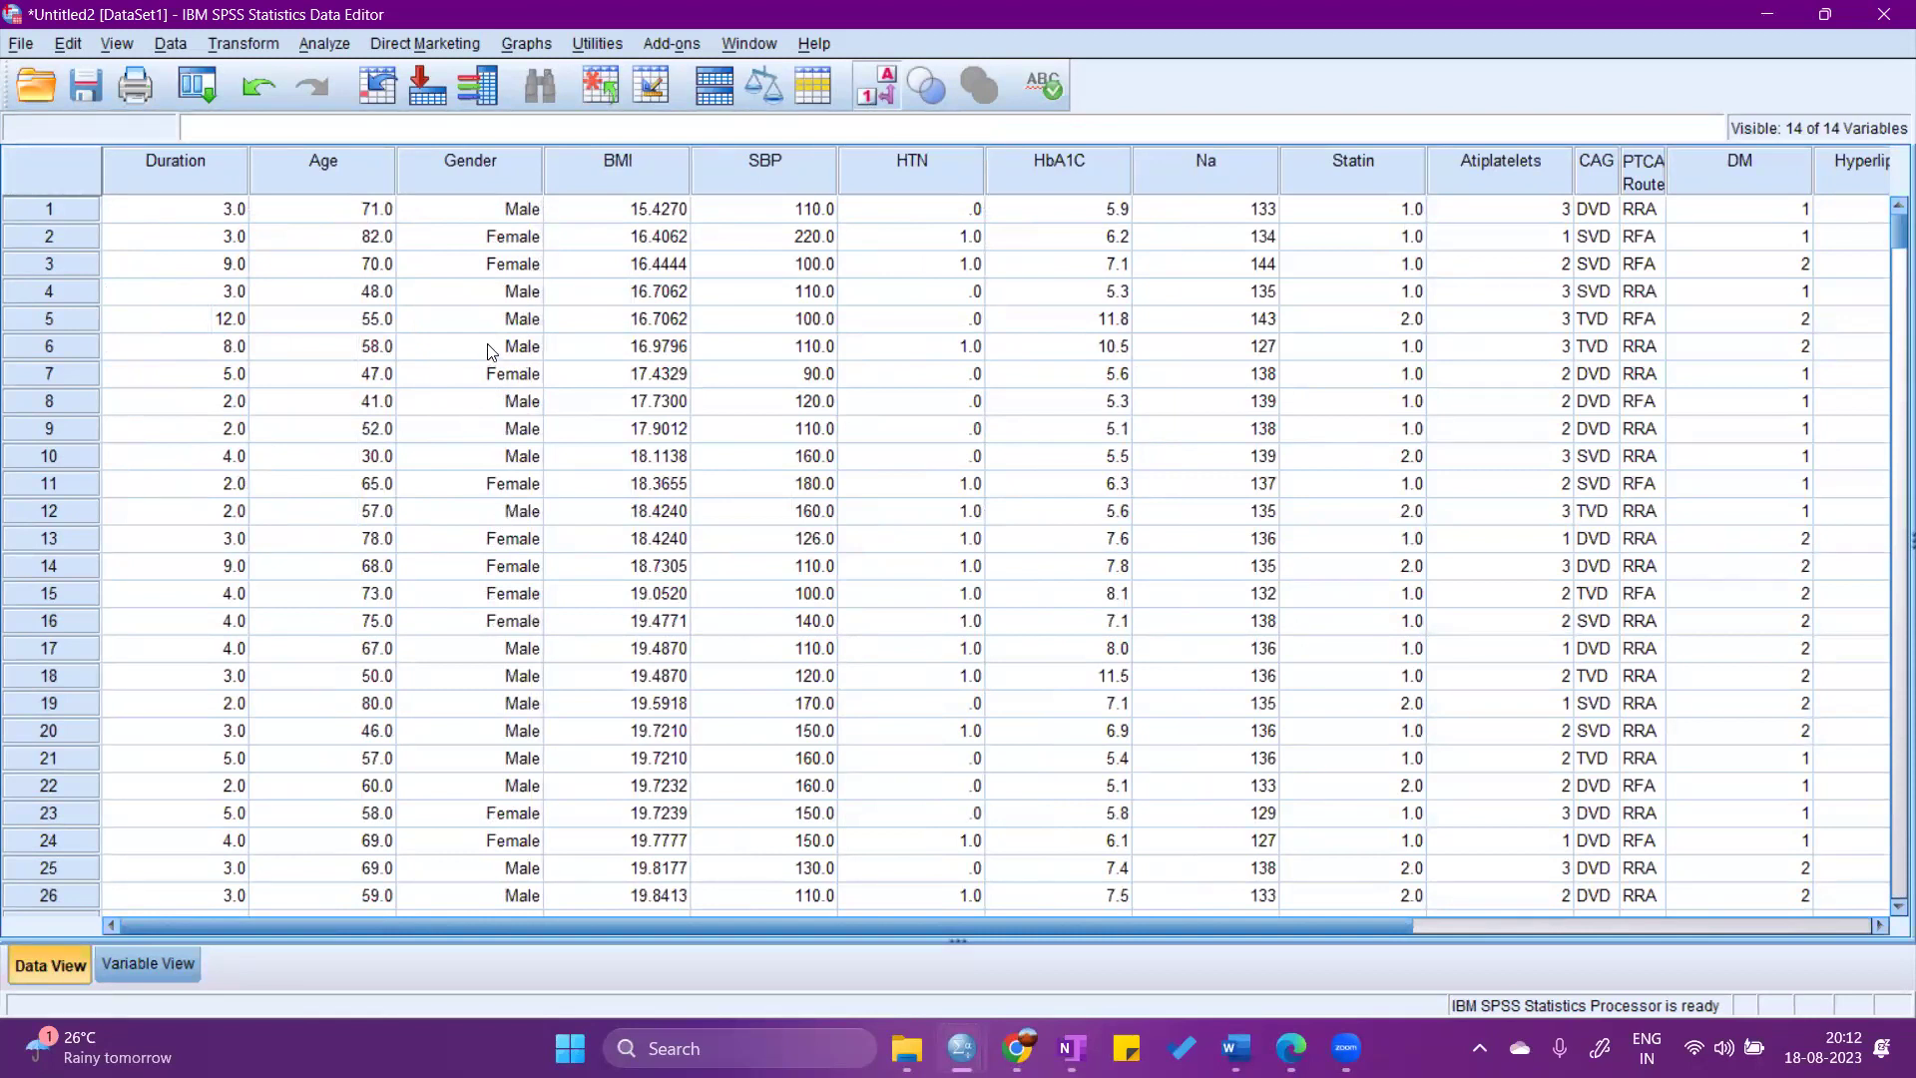
left_click(876, 86)
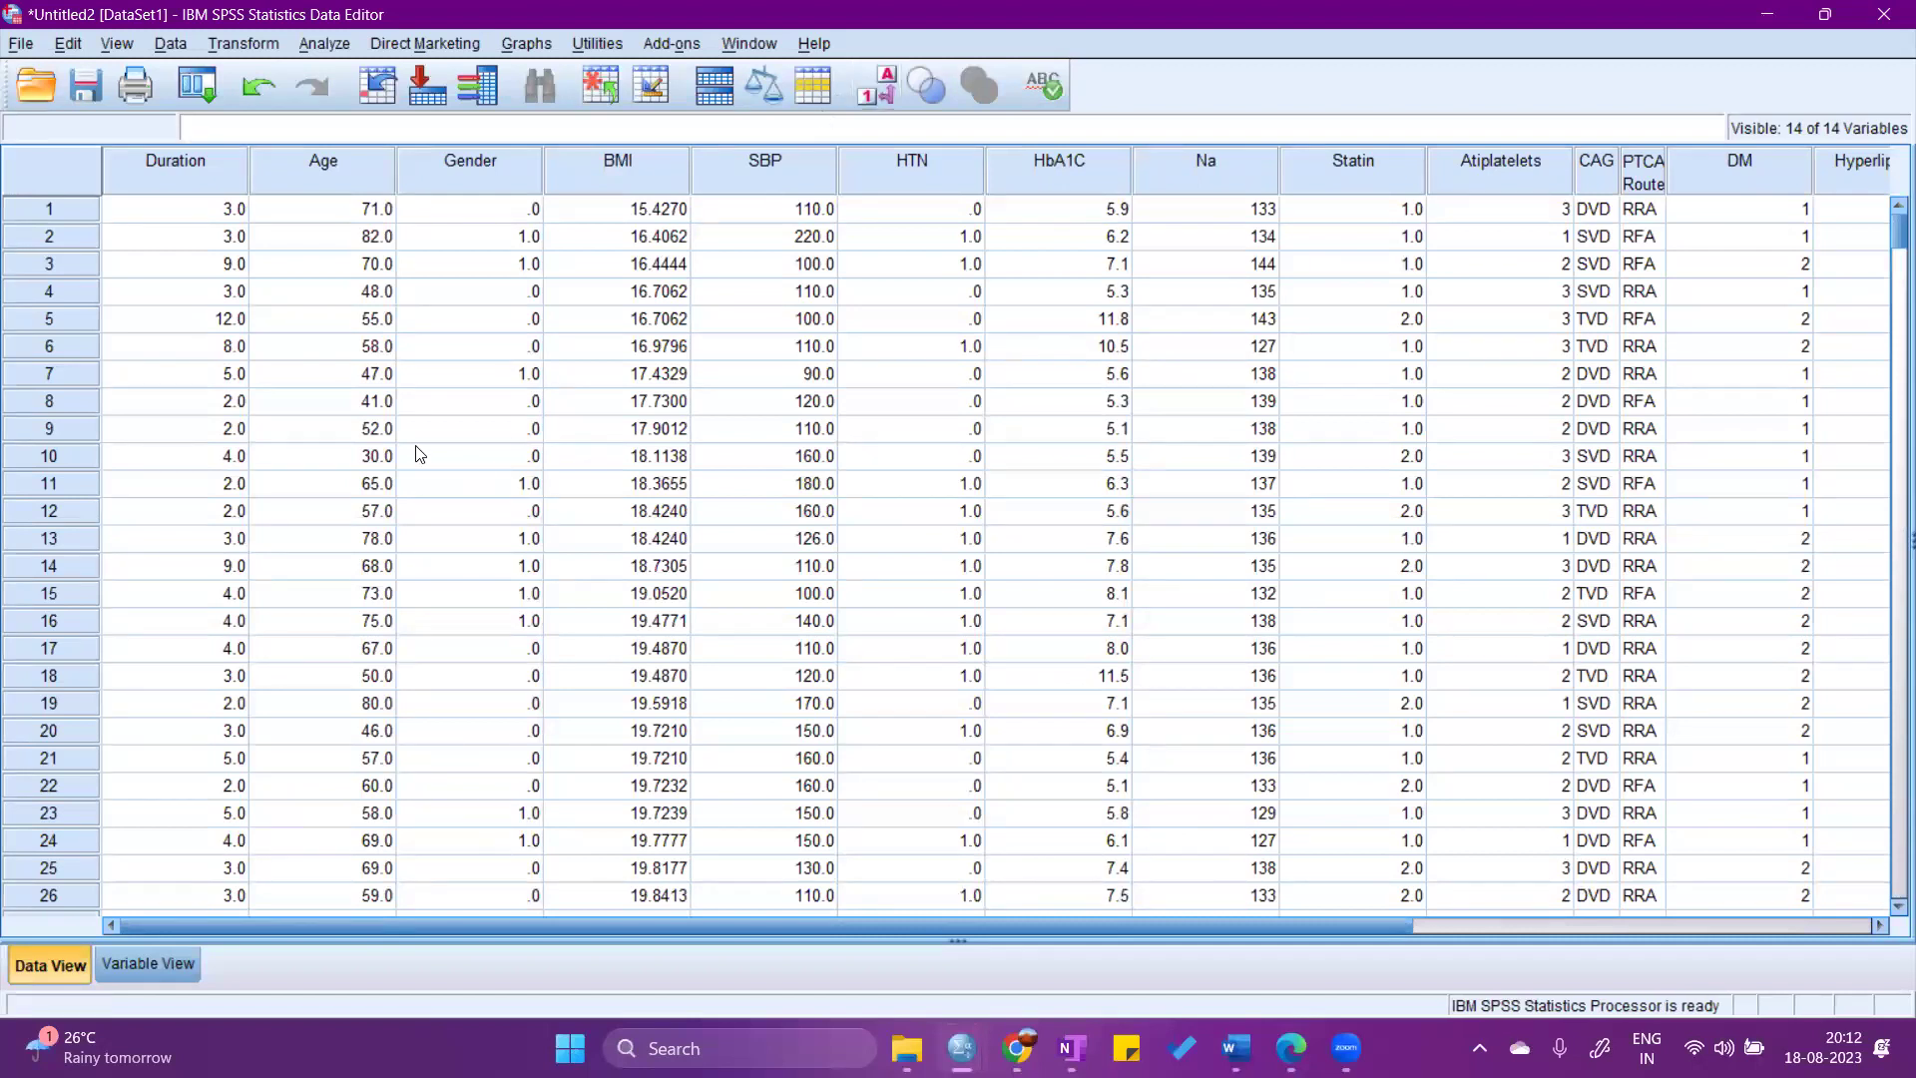
Try the String type for the Duration variable, and set it back to Numeric in its variable type settings.
left_click(182, 964)
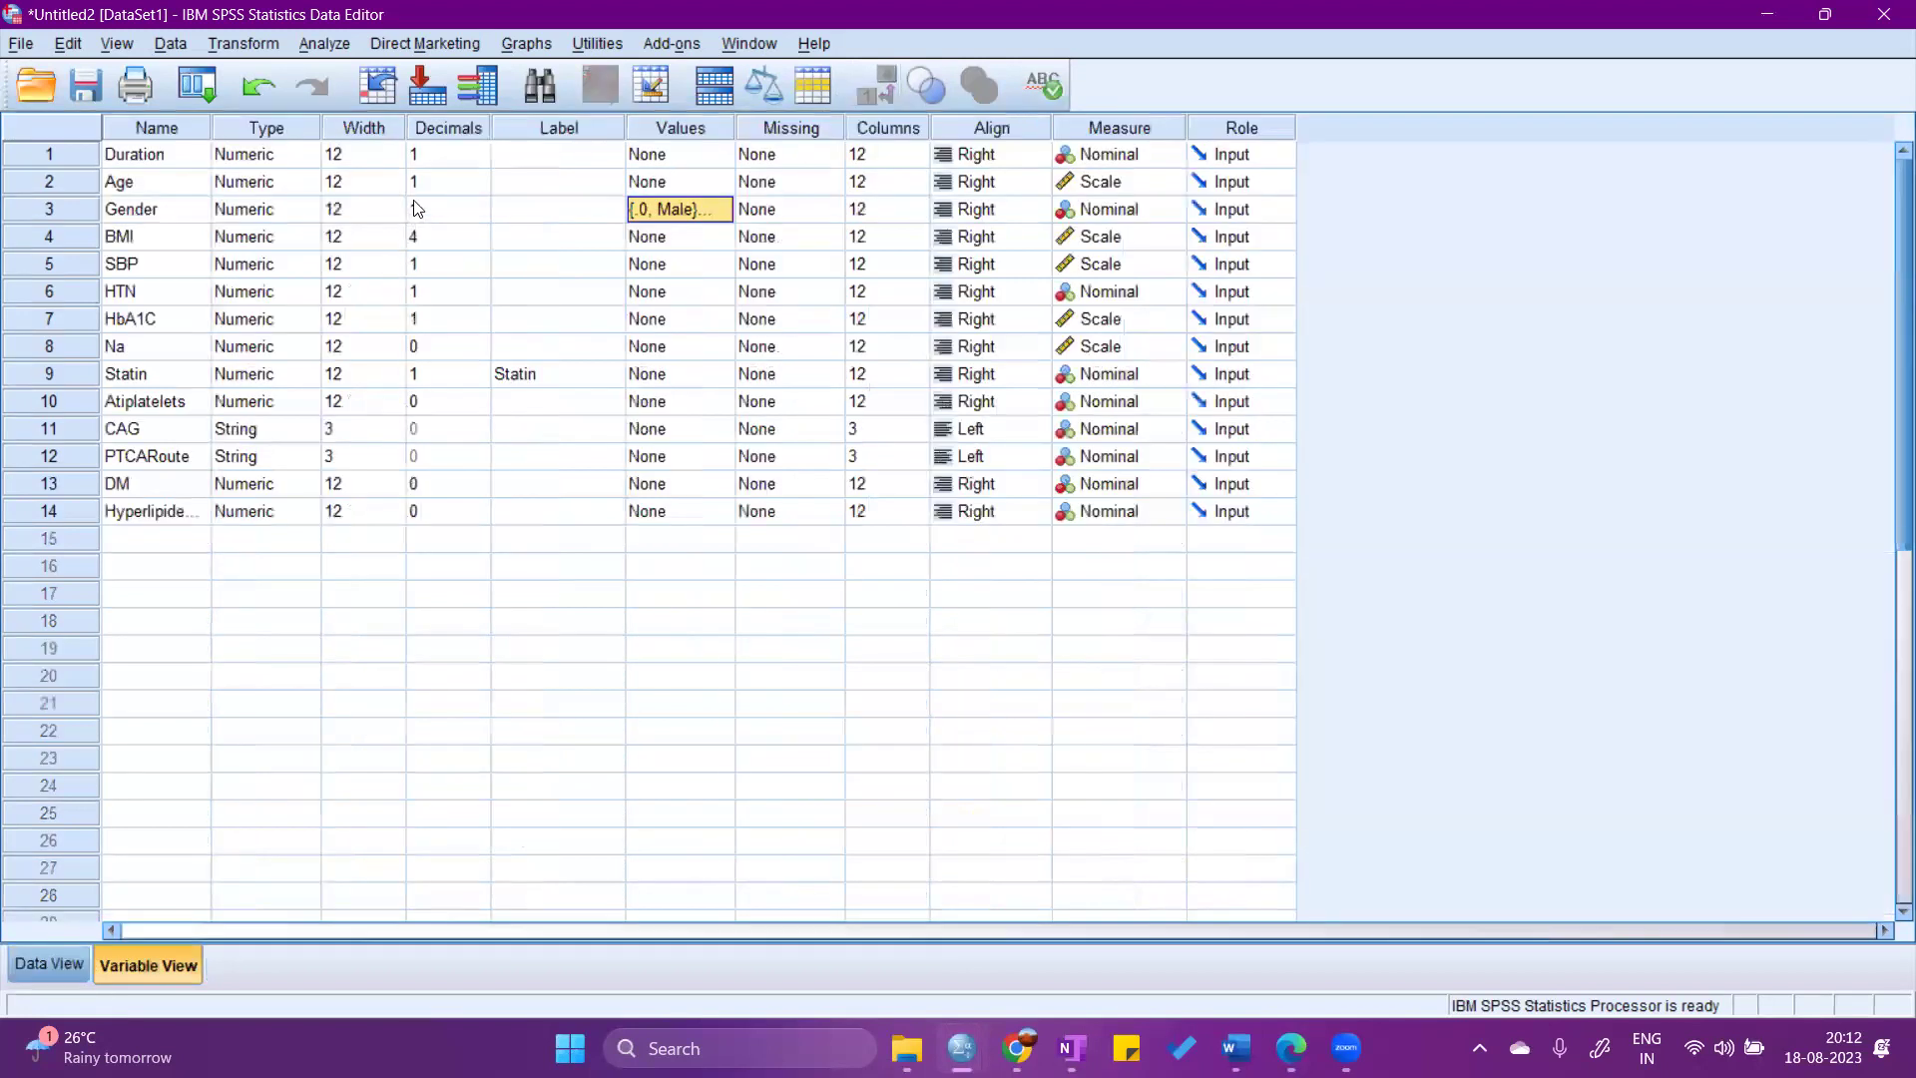
left_click(294, 162)
left_click(305, 155)
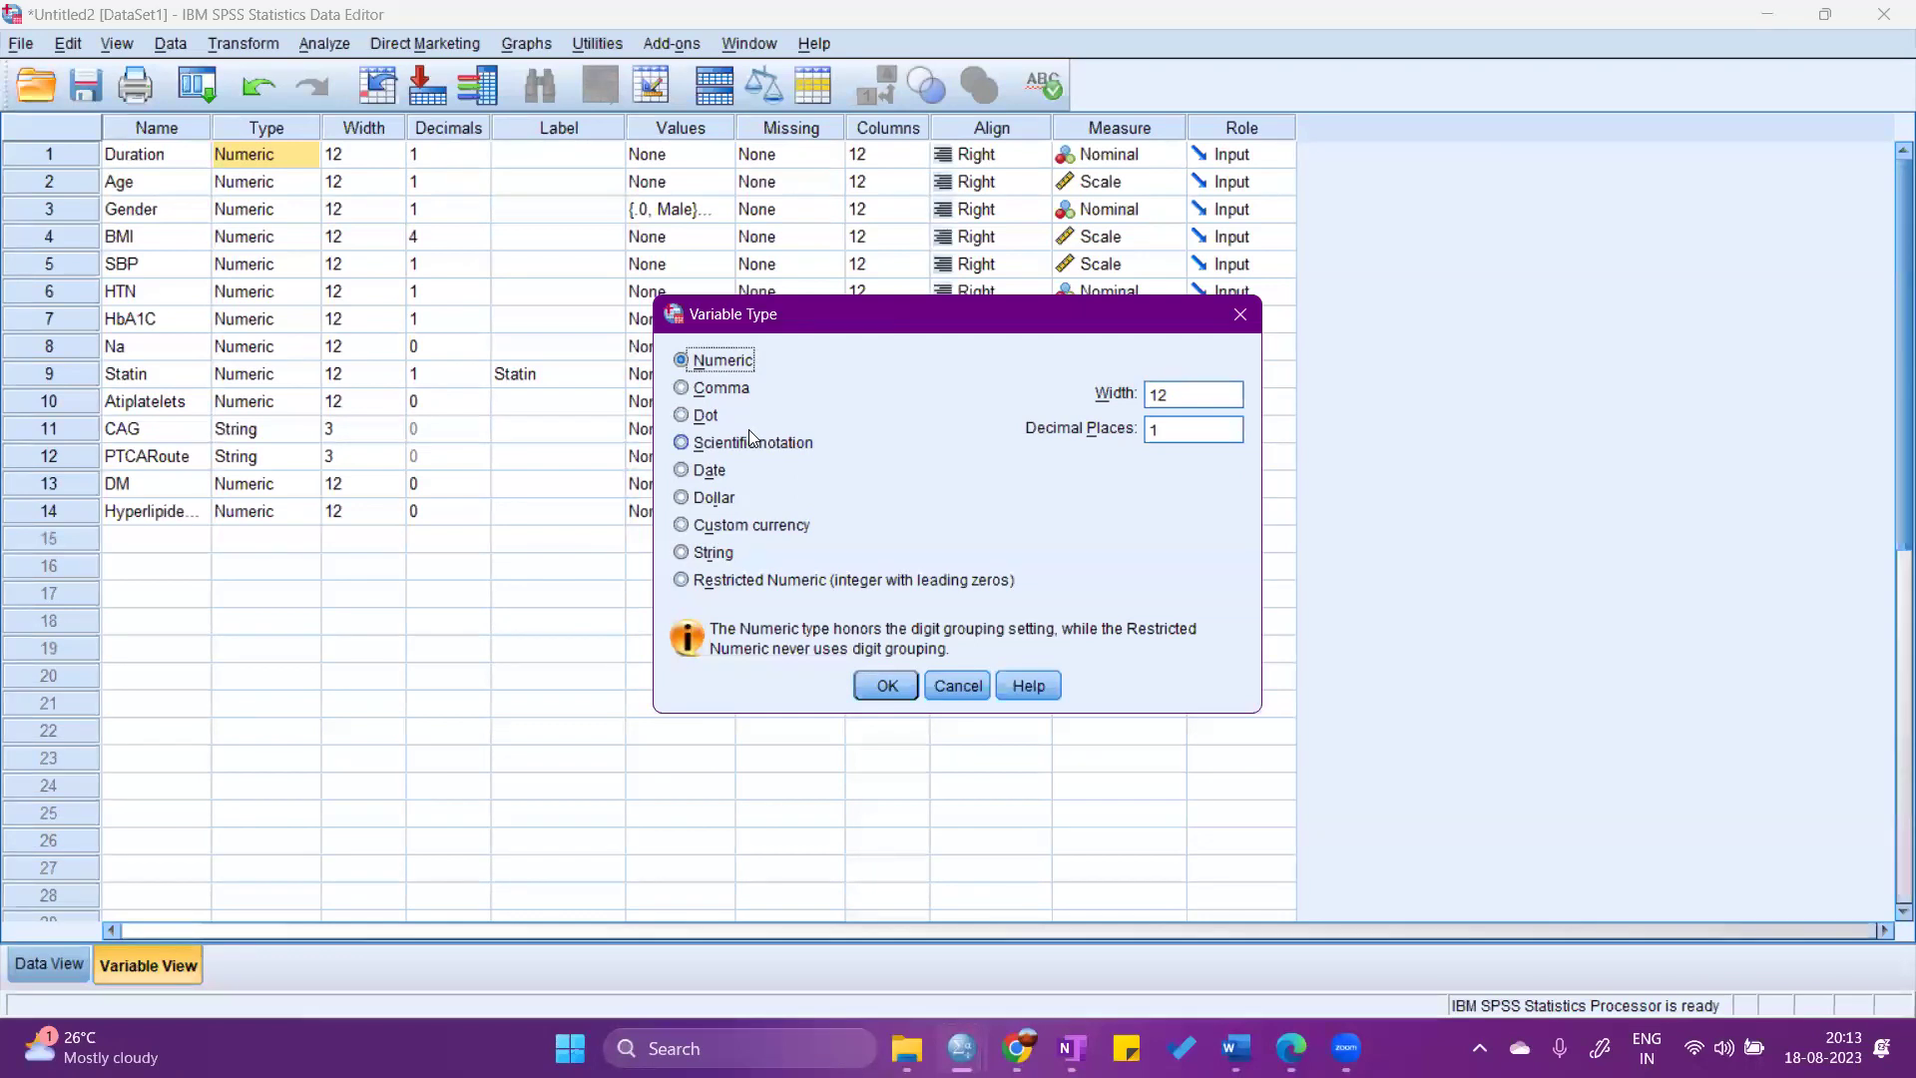
left_click(715, 553)
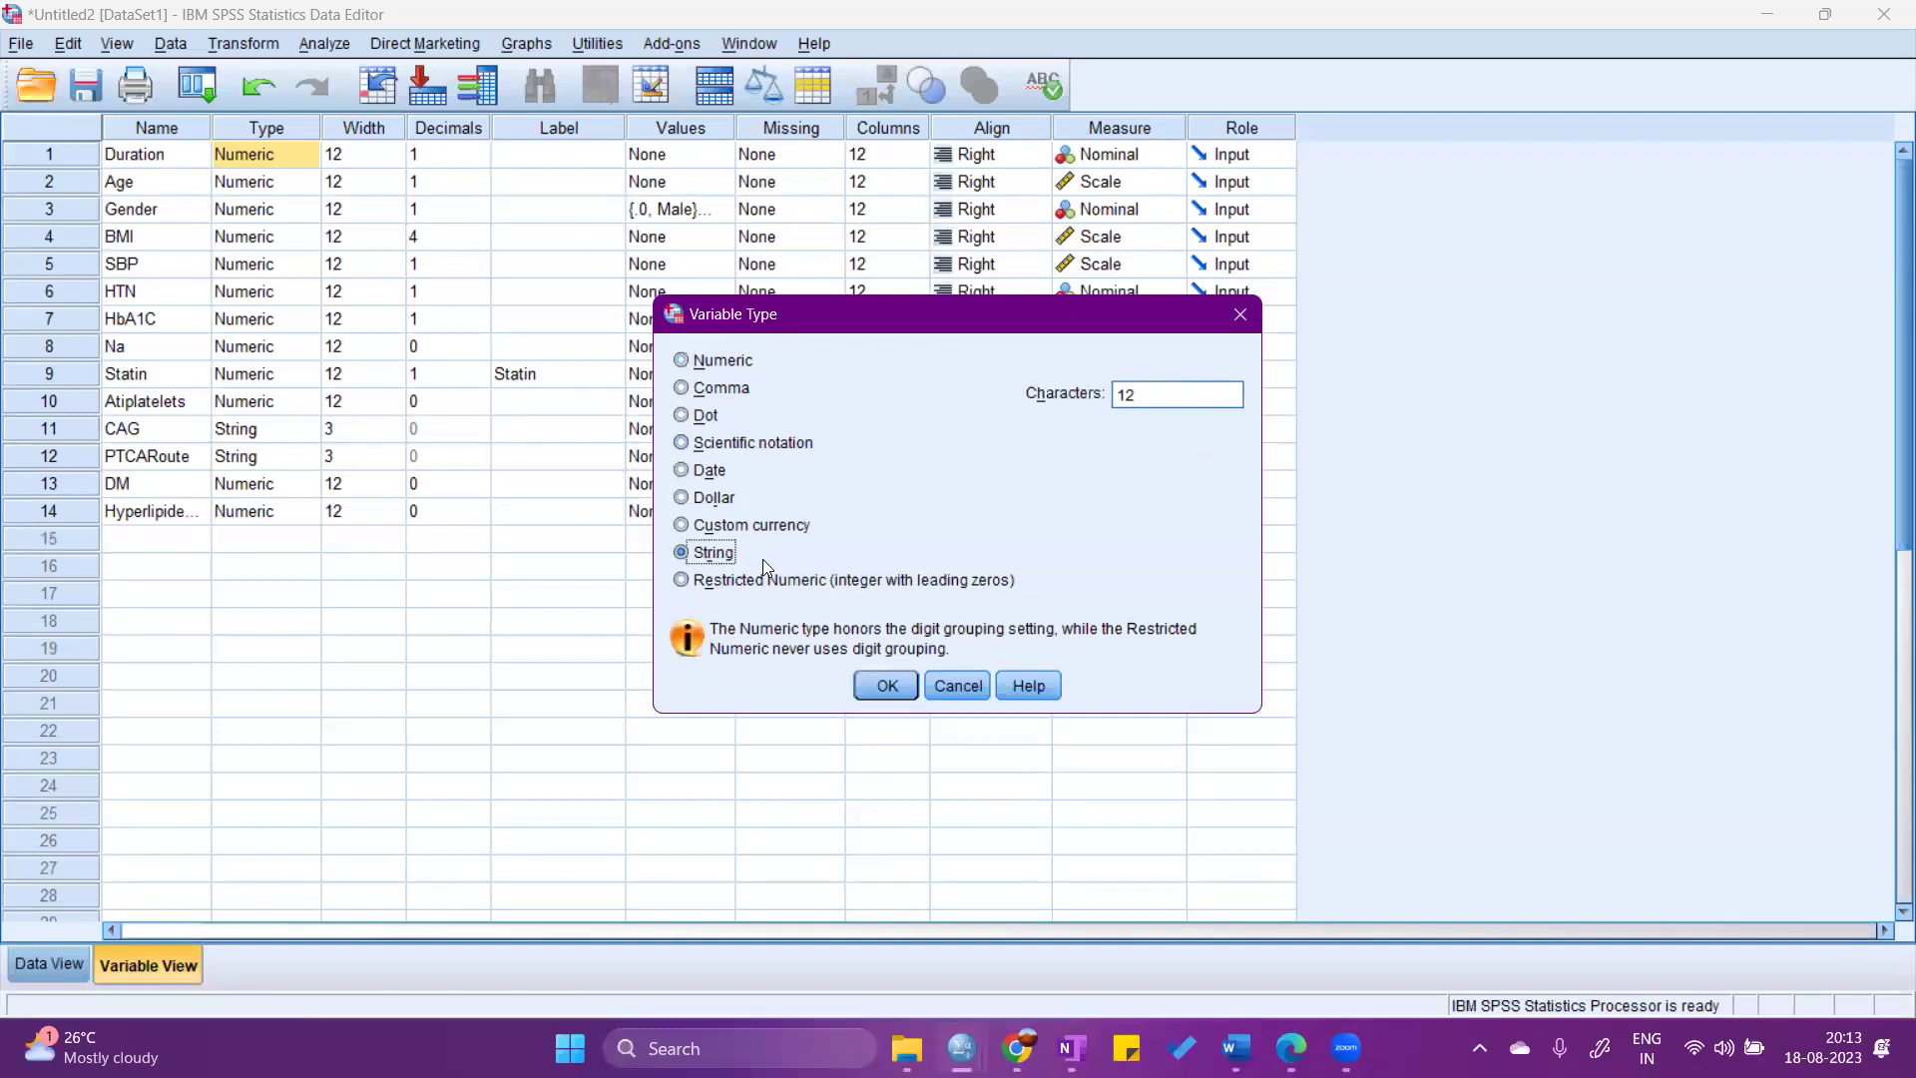
left_click(733, 372)
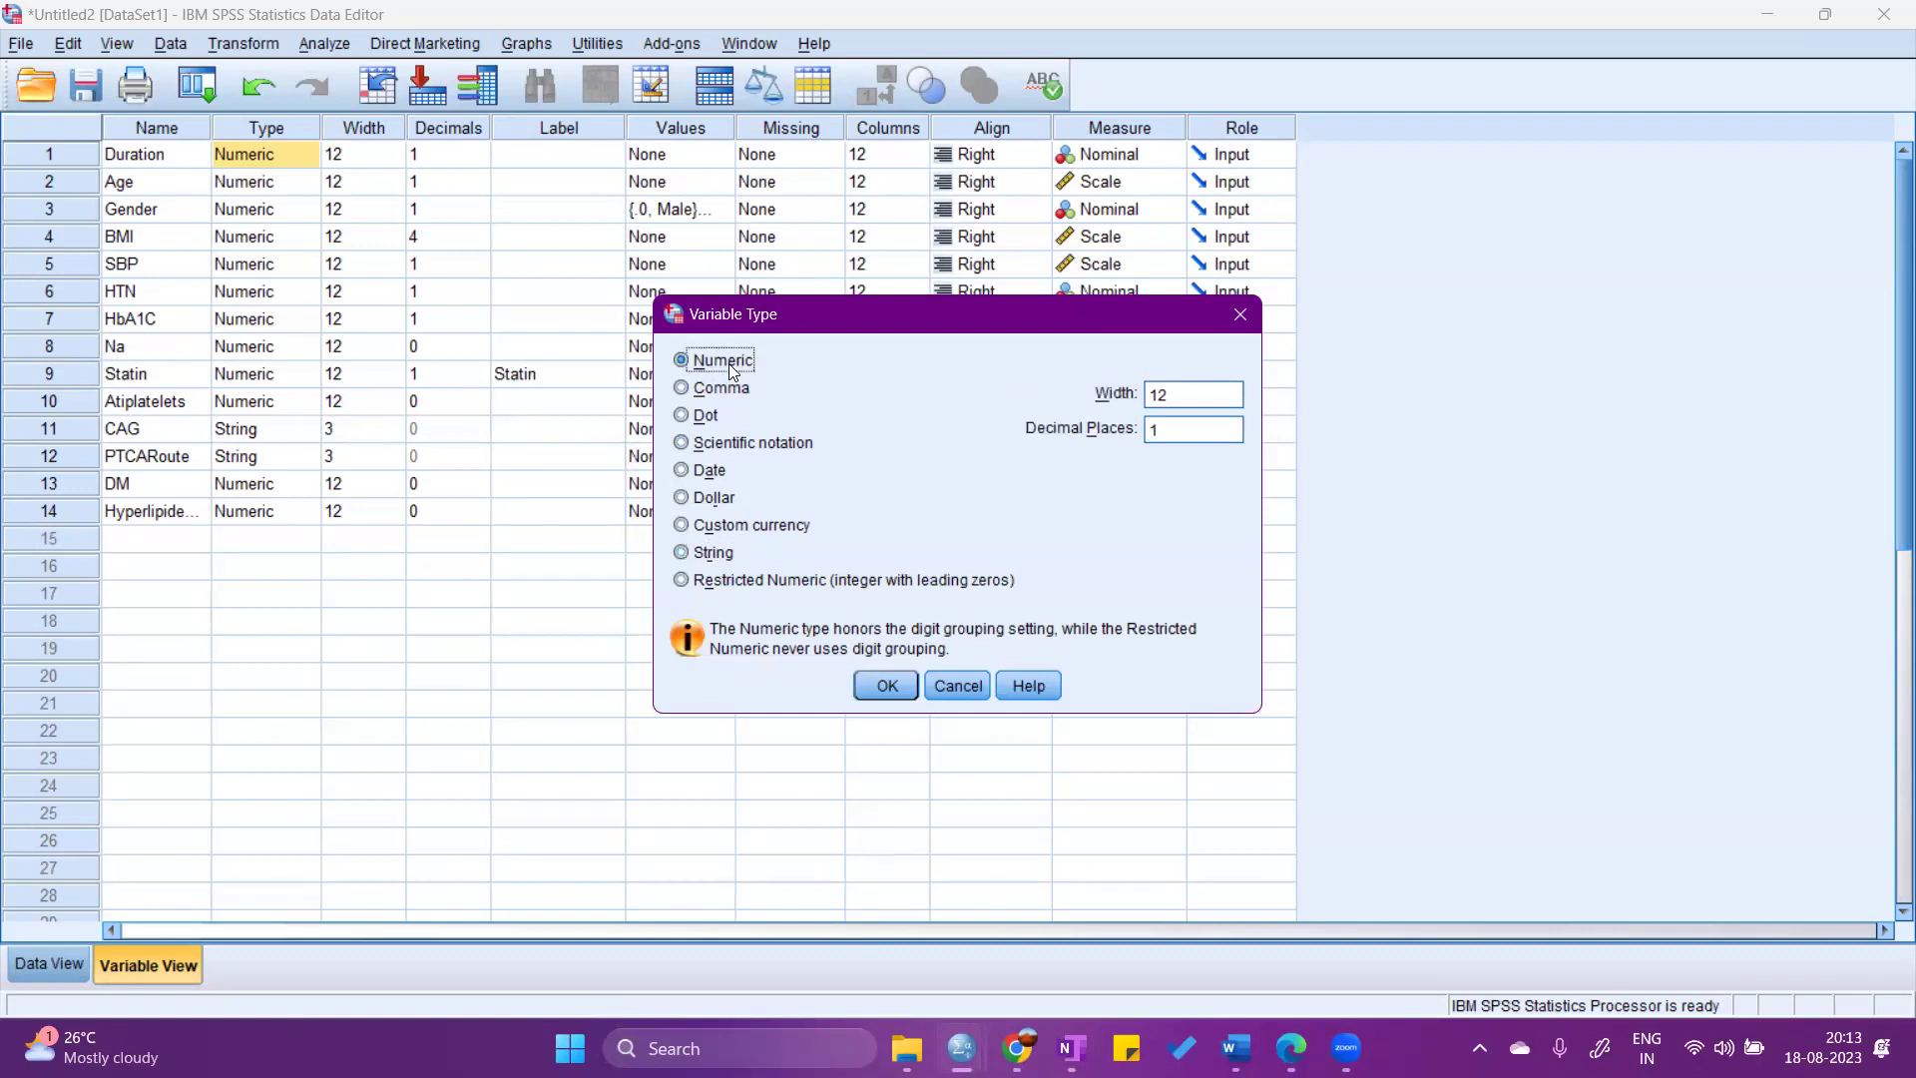
left_click(886, 687)
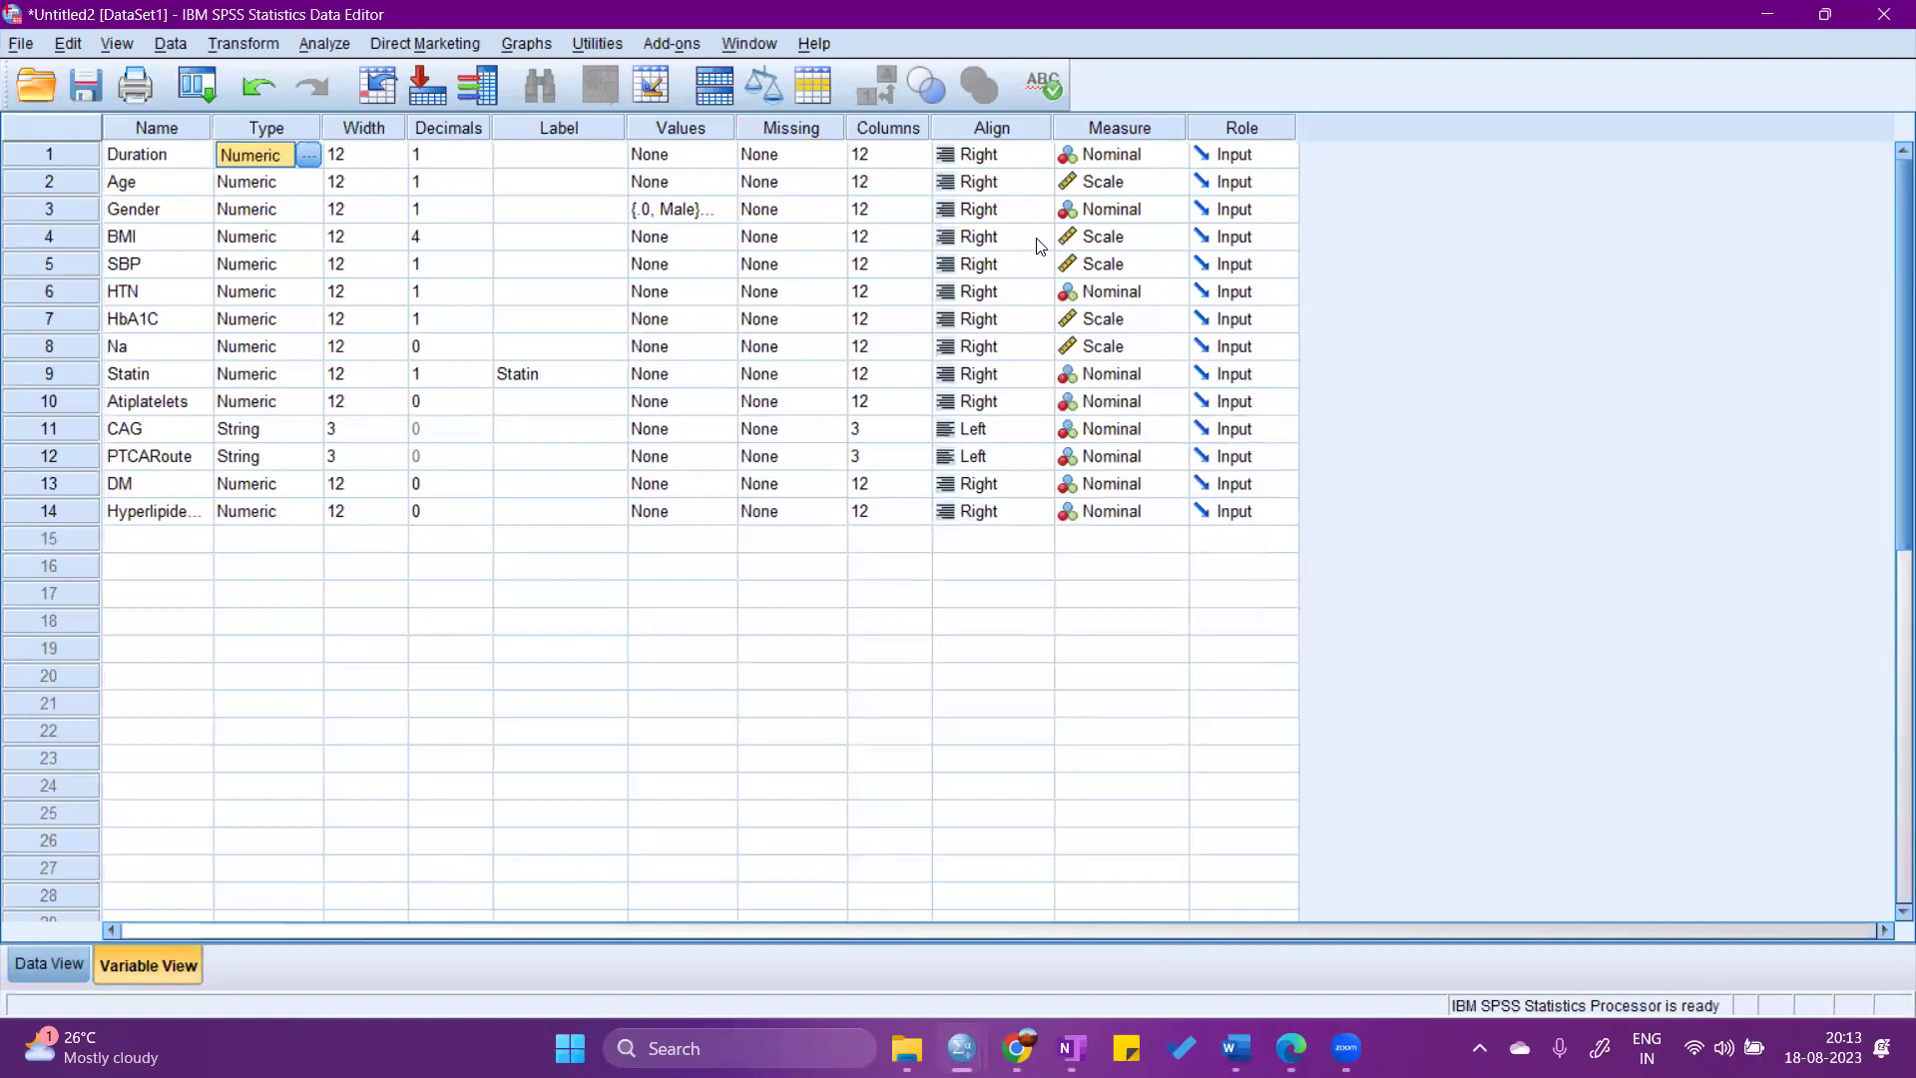
Show the measurement level choices for the Duration variable, and return to the data rows.
left_click(1170, 157)
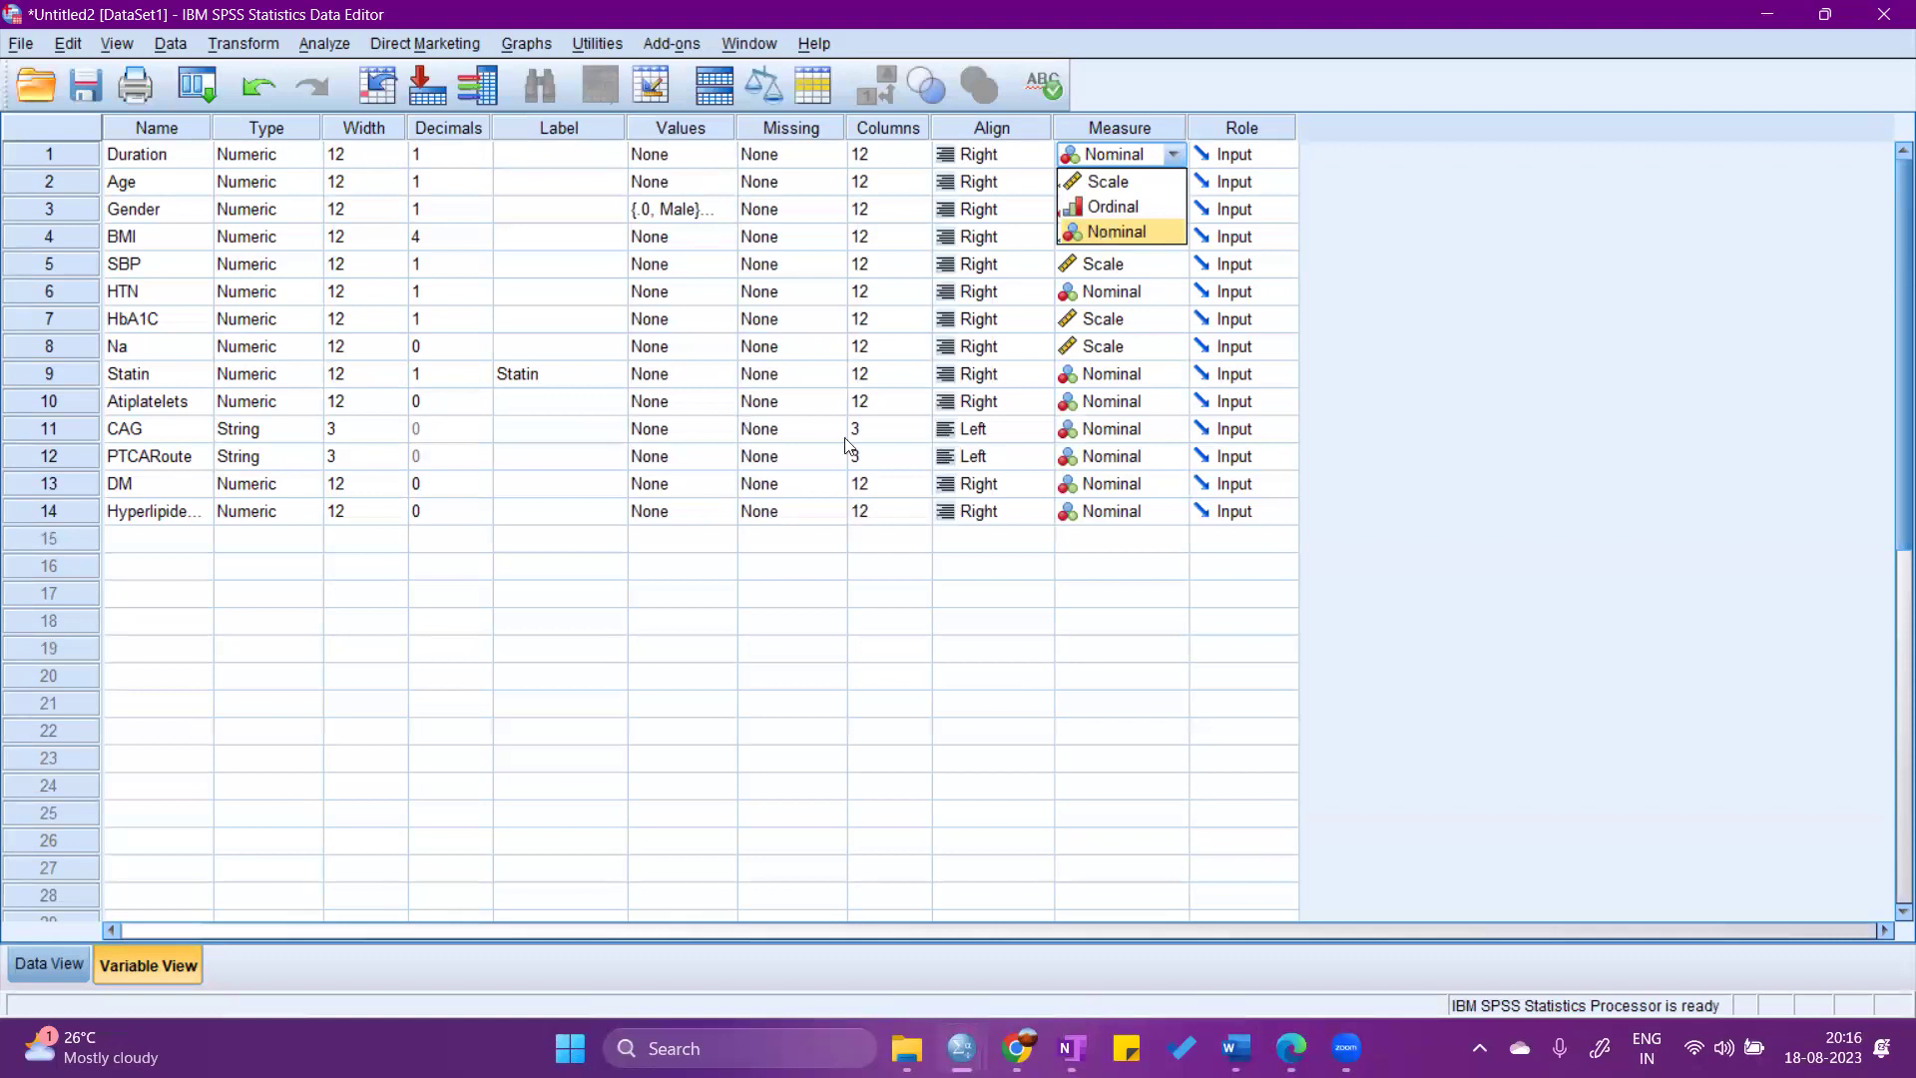
left_click(45, 964)
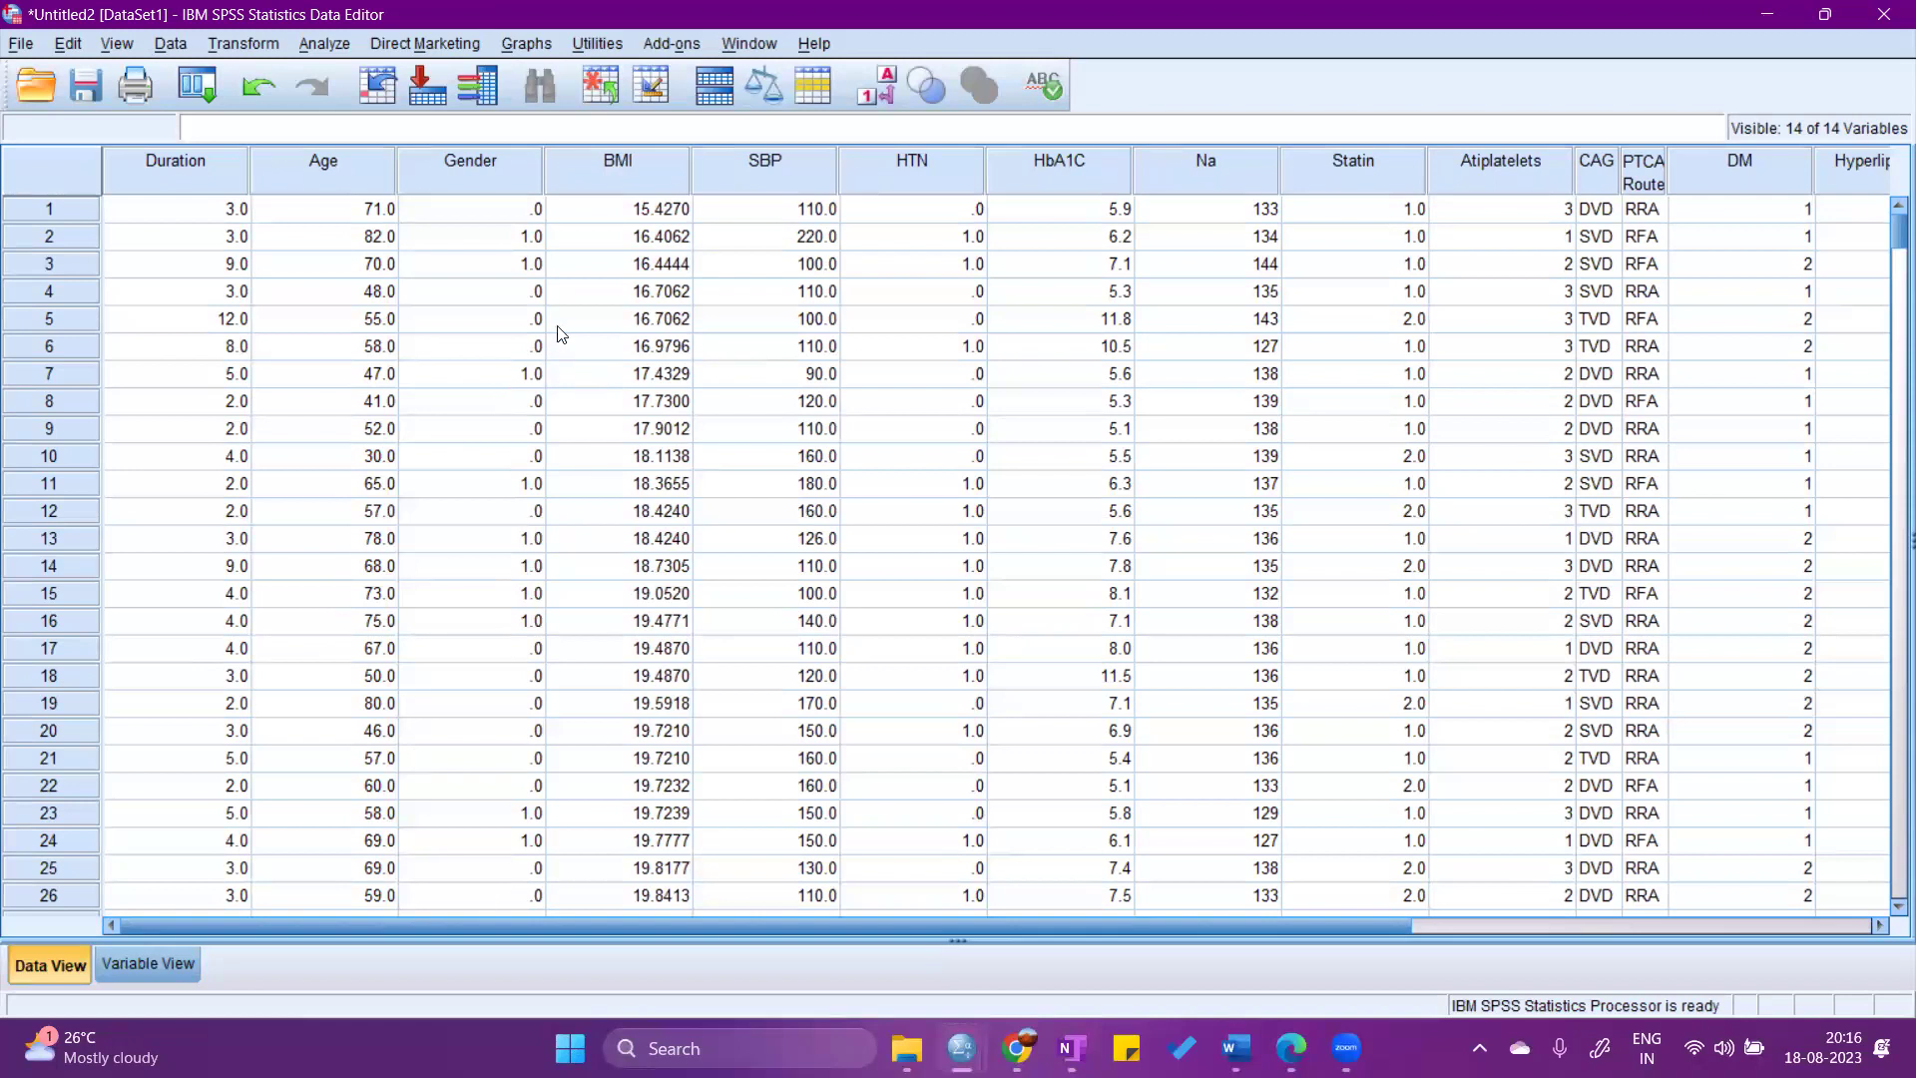
Start a Frequencies analysis, enlarge its dialog to show all variables, and add Age as the variable to analyse.
left_click(328, 45)
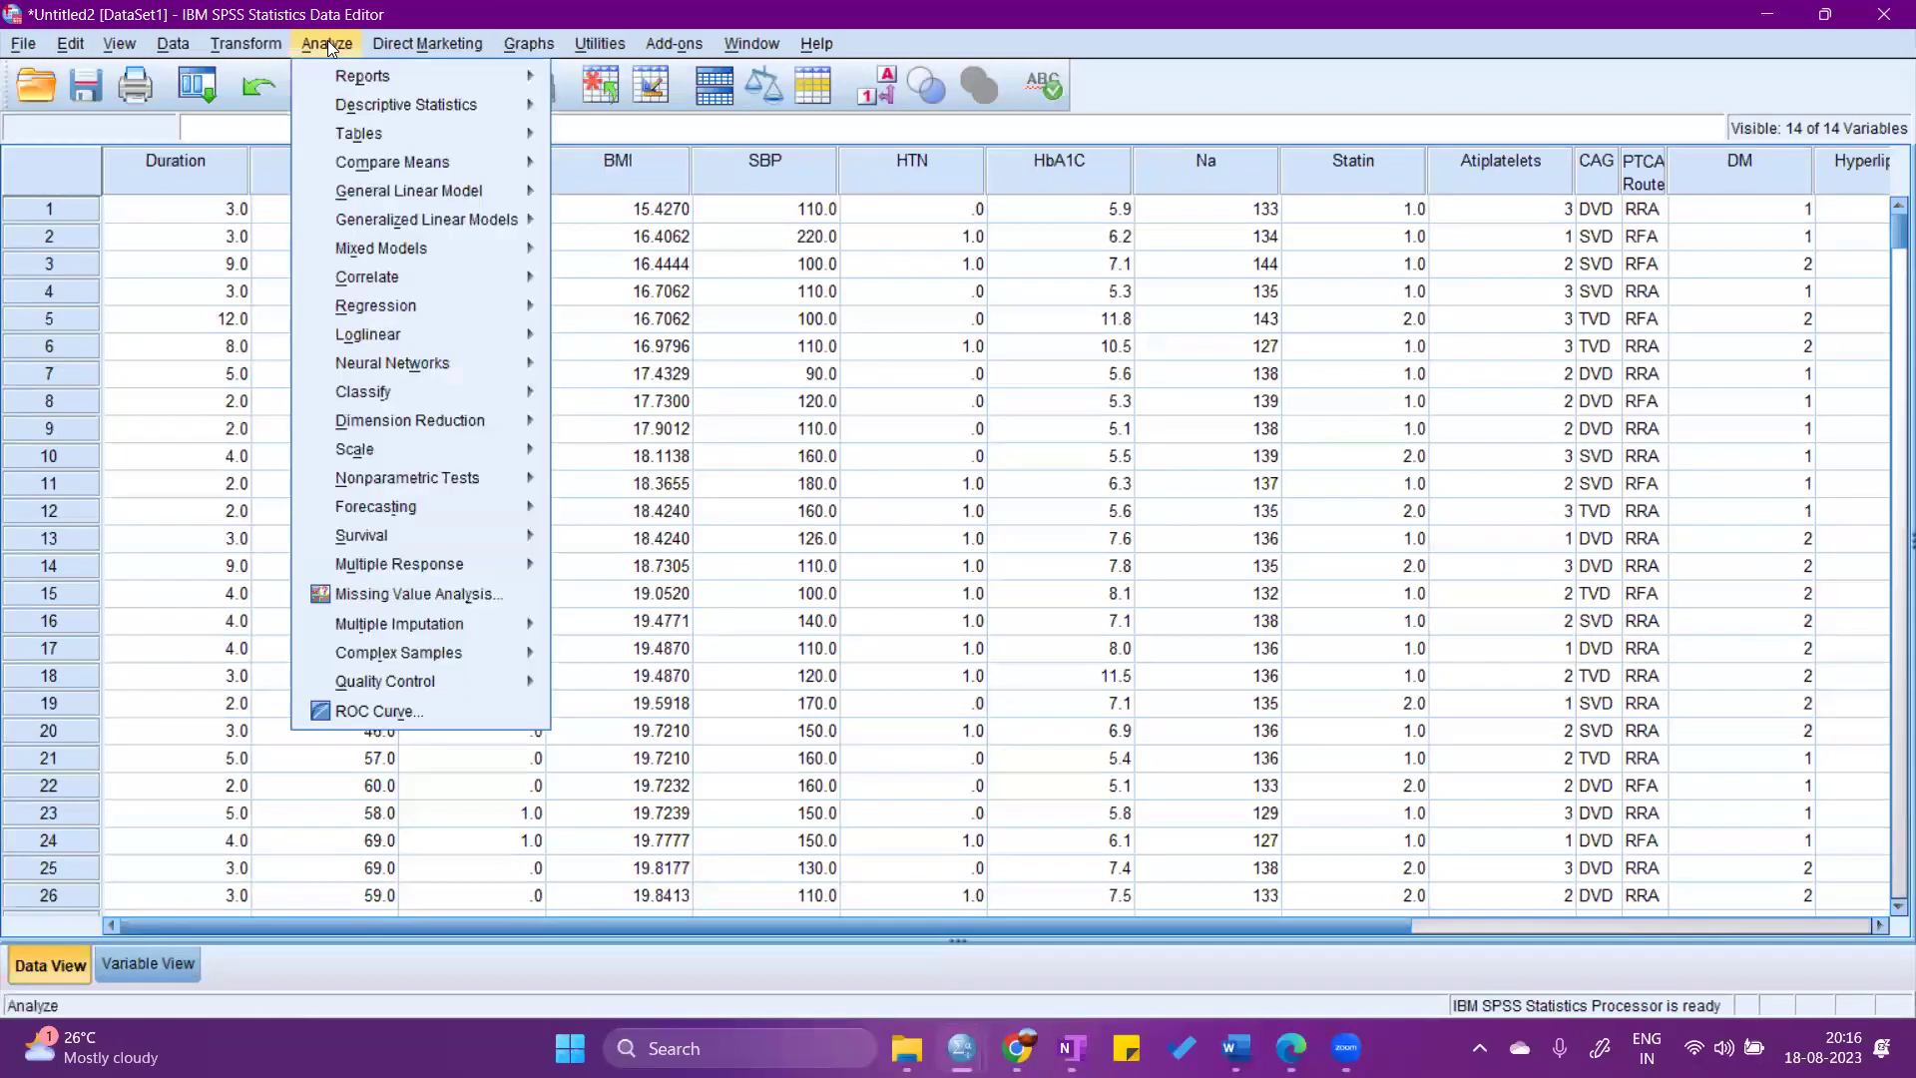
mouse_move(365, 111)
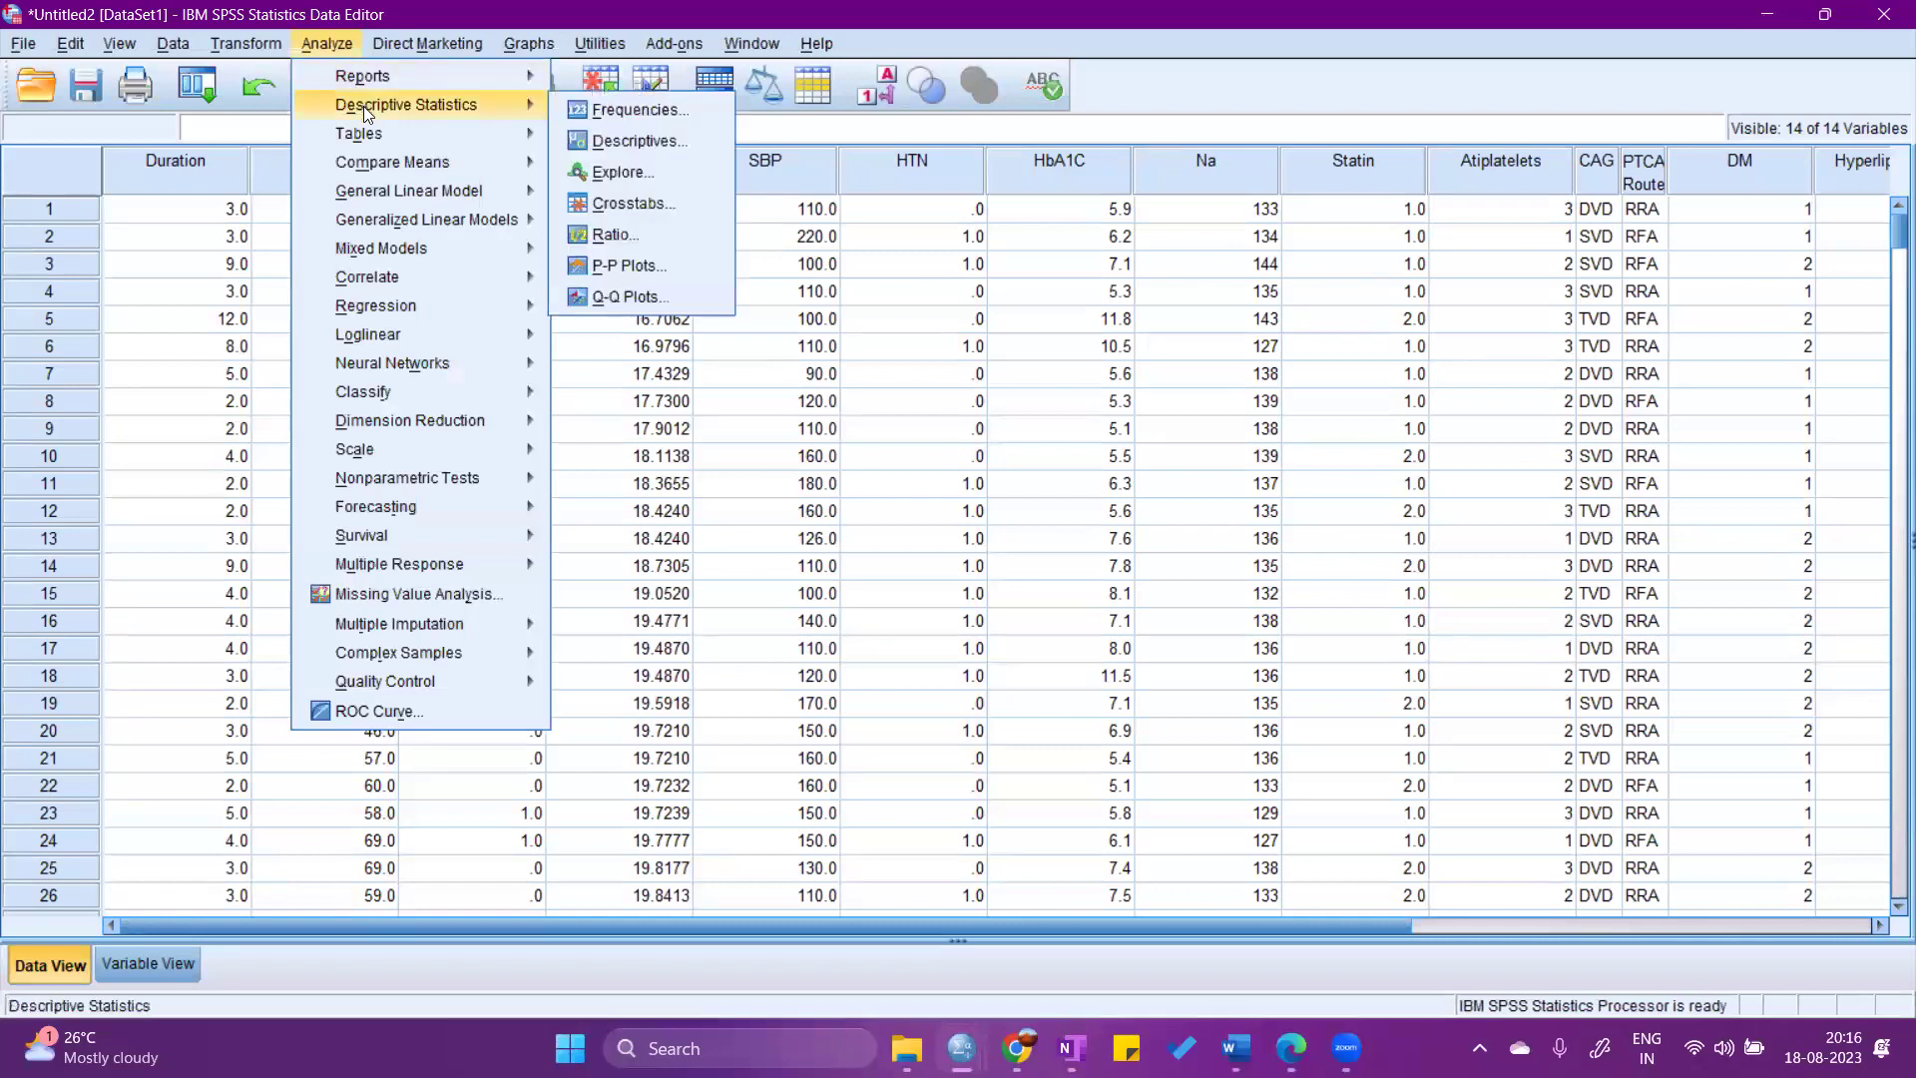
left_click(587, 107)
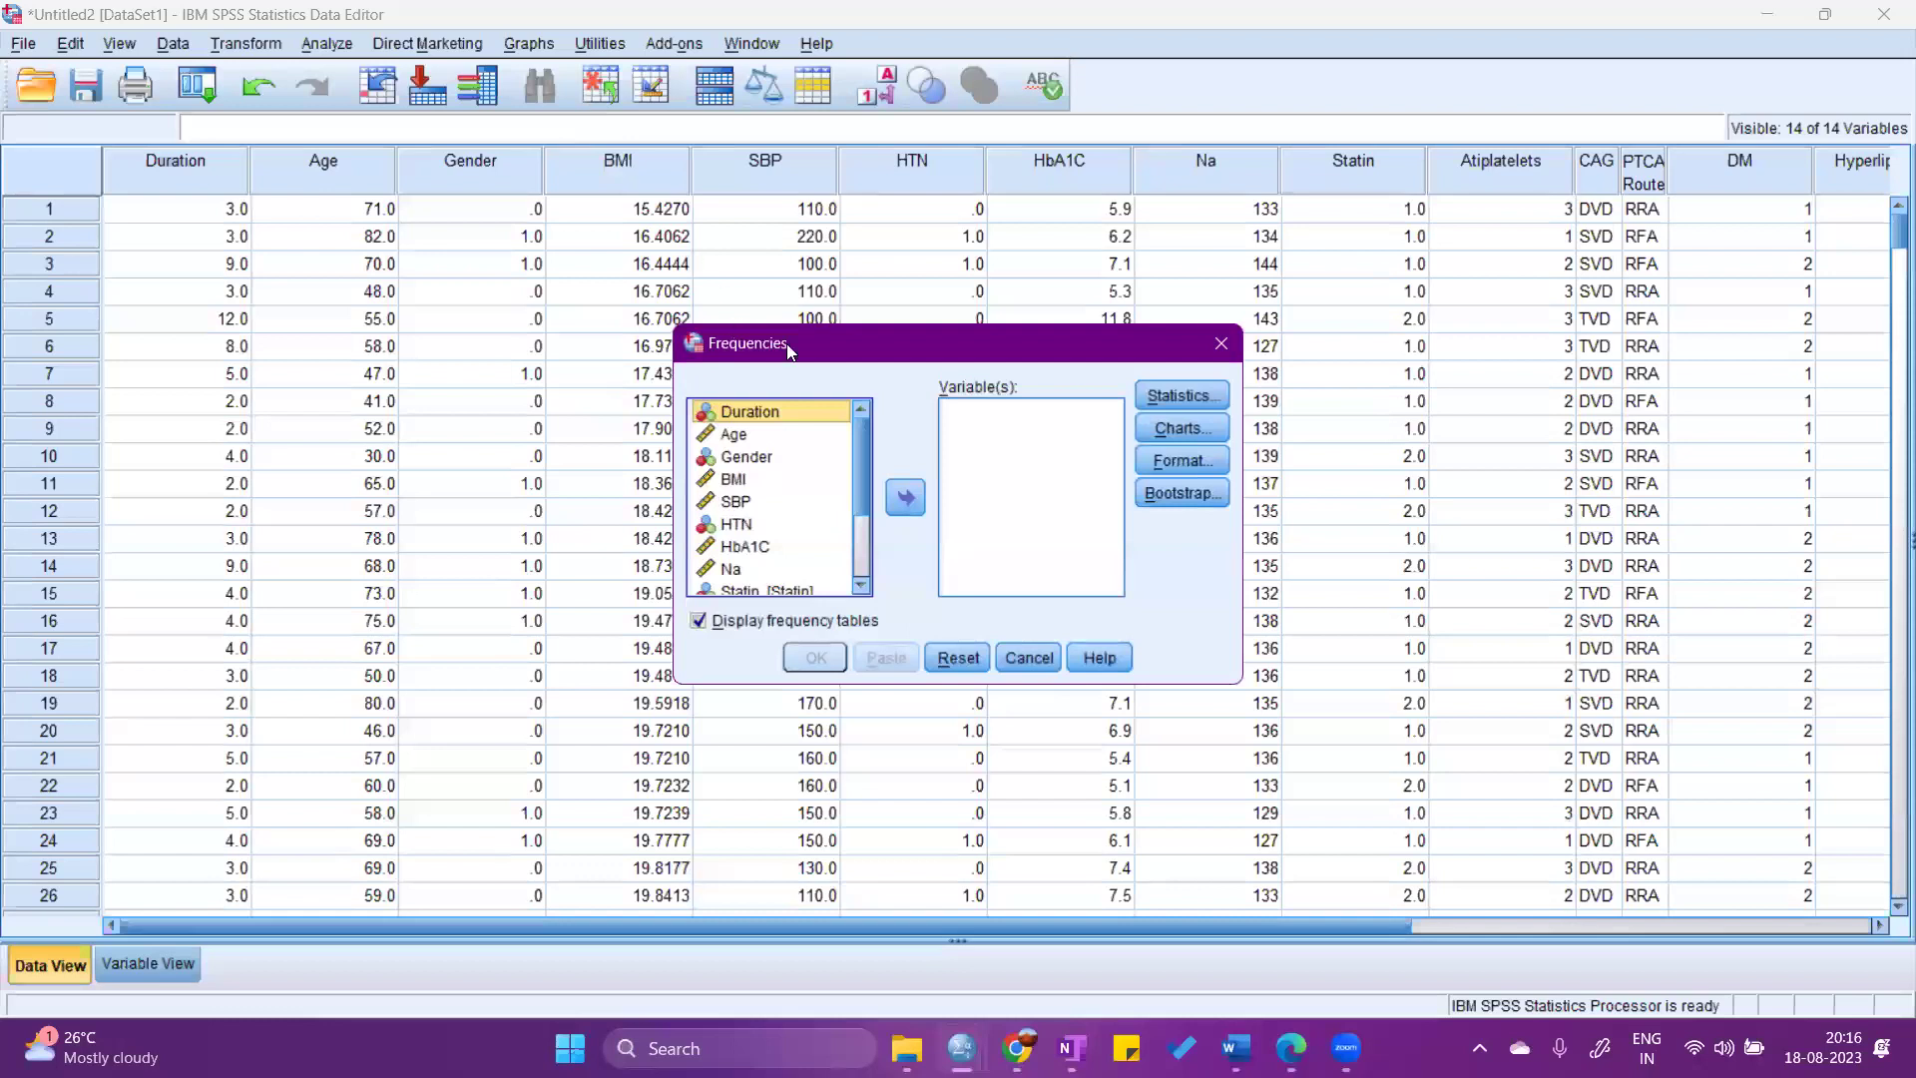
left_click_drag(882, 317, 882, 197)
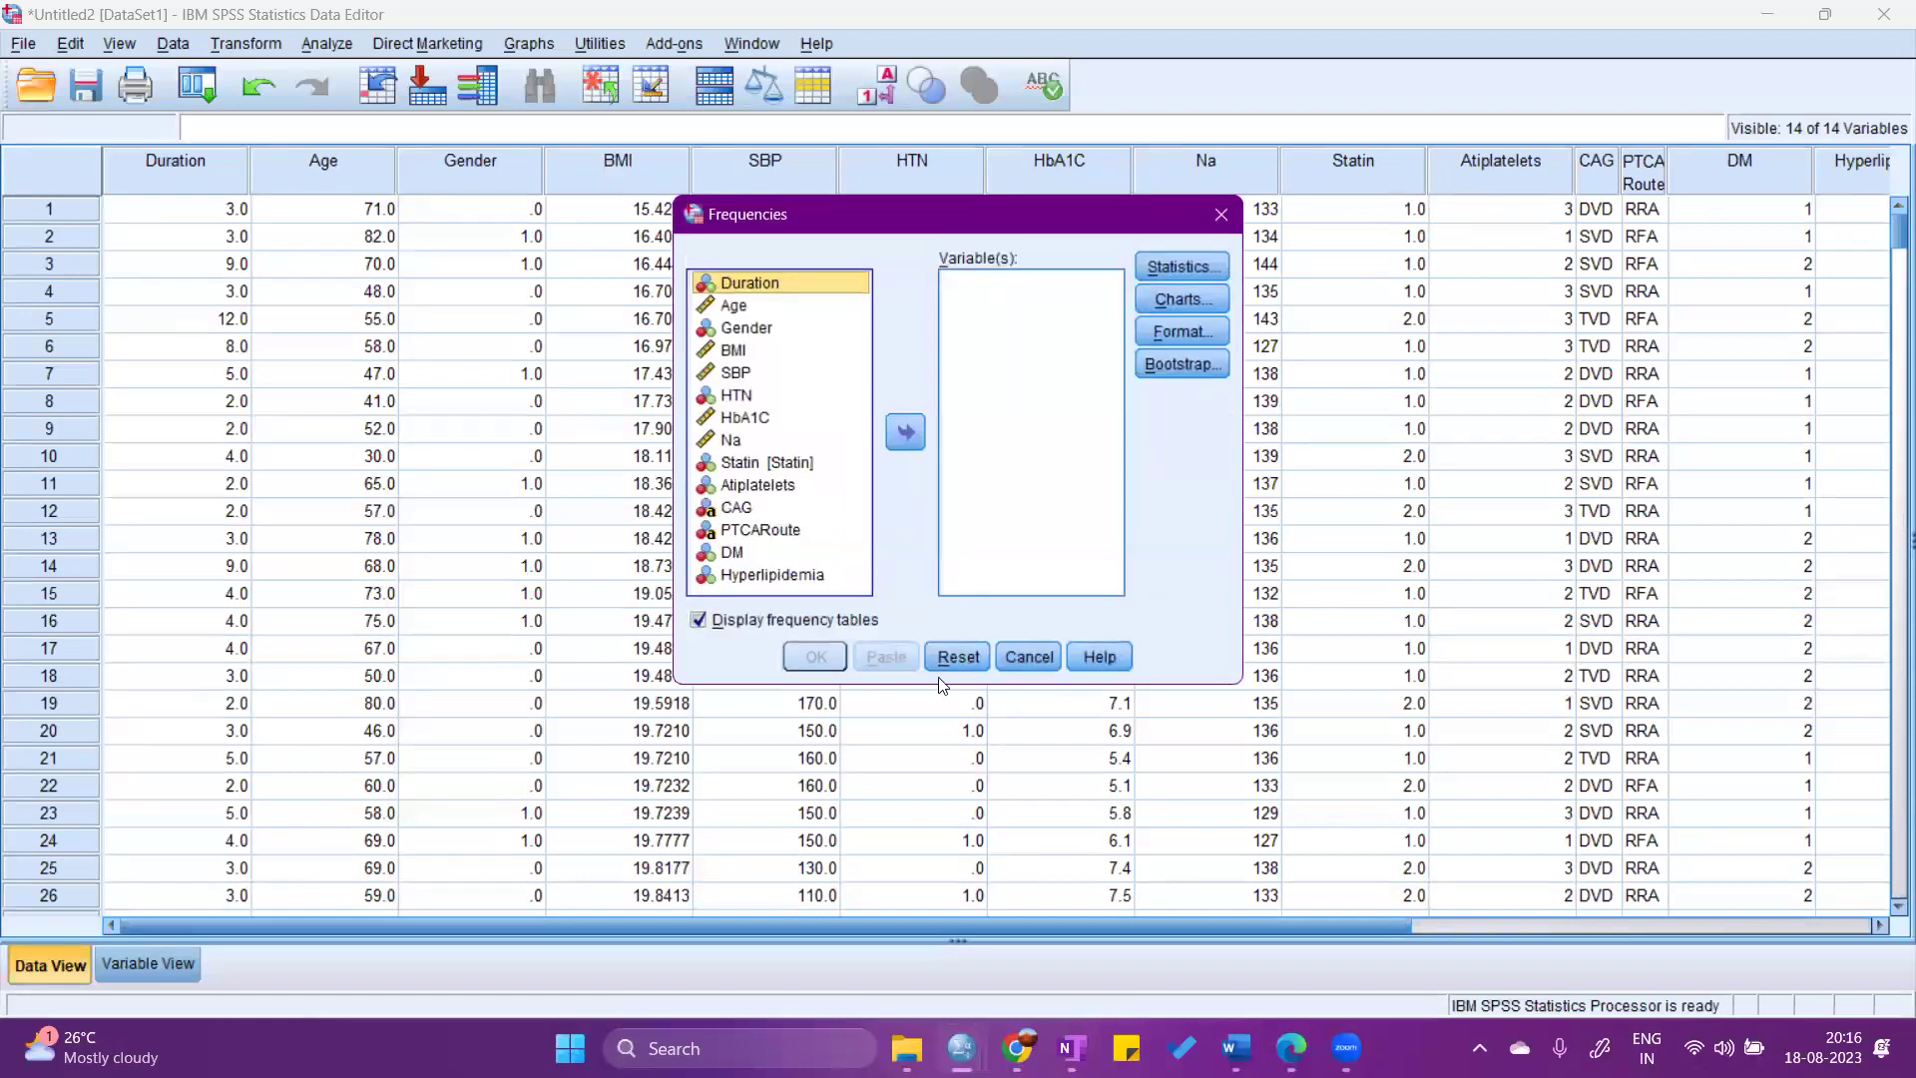
left_click_drag(936, 689, 918, 896)
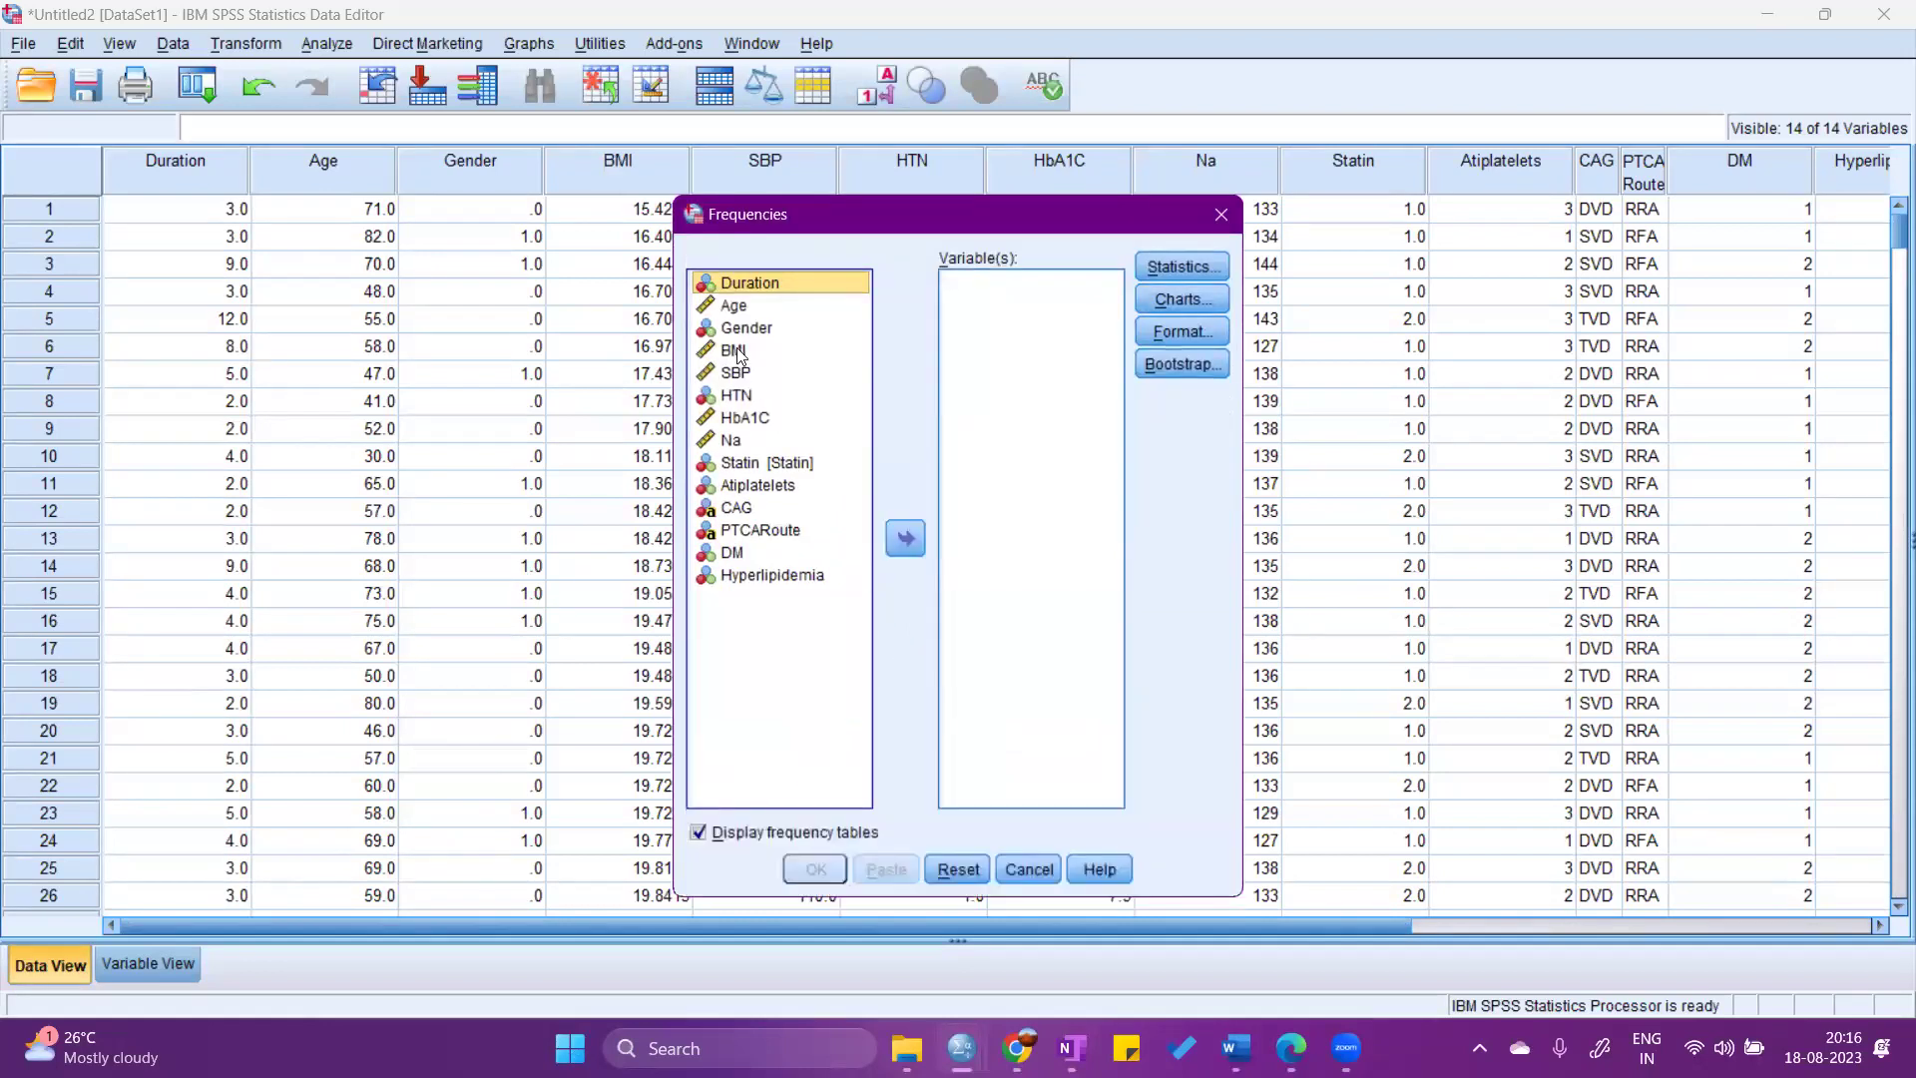
left_click(727, 307)
left_click(731, 309)
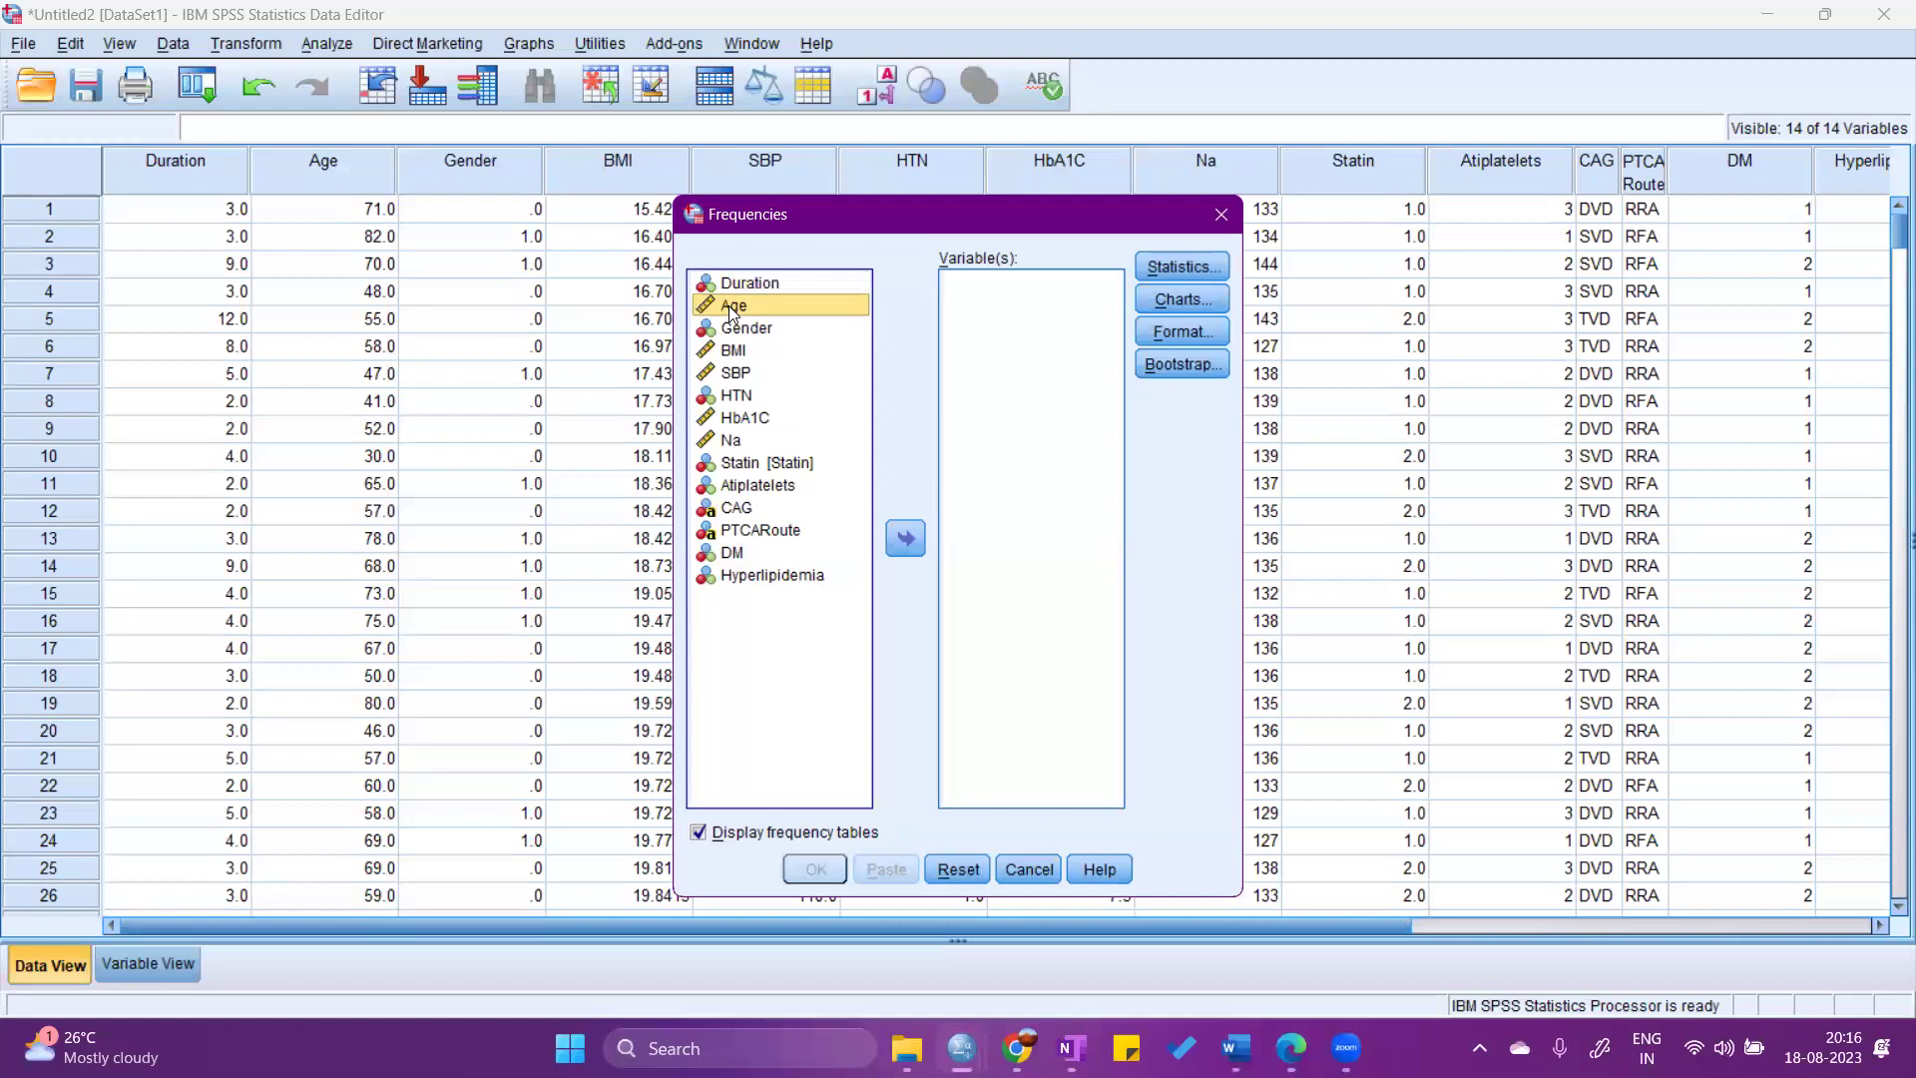
left_click(903, 539)
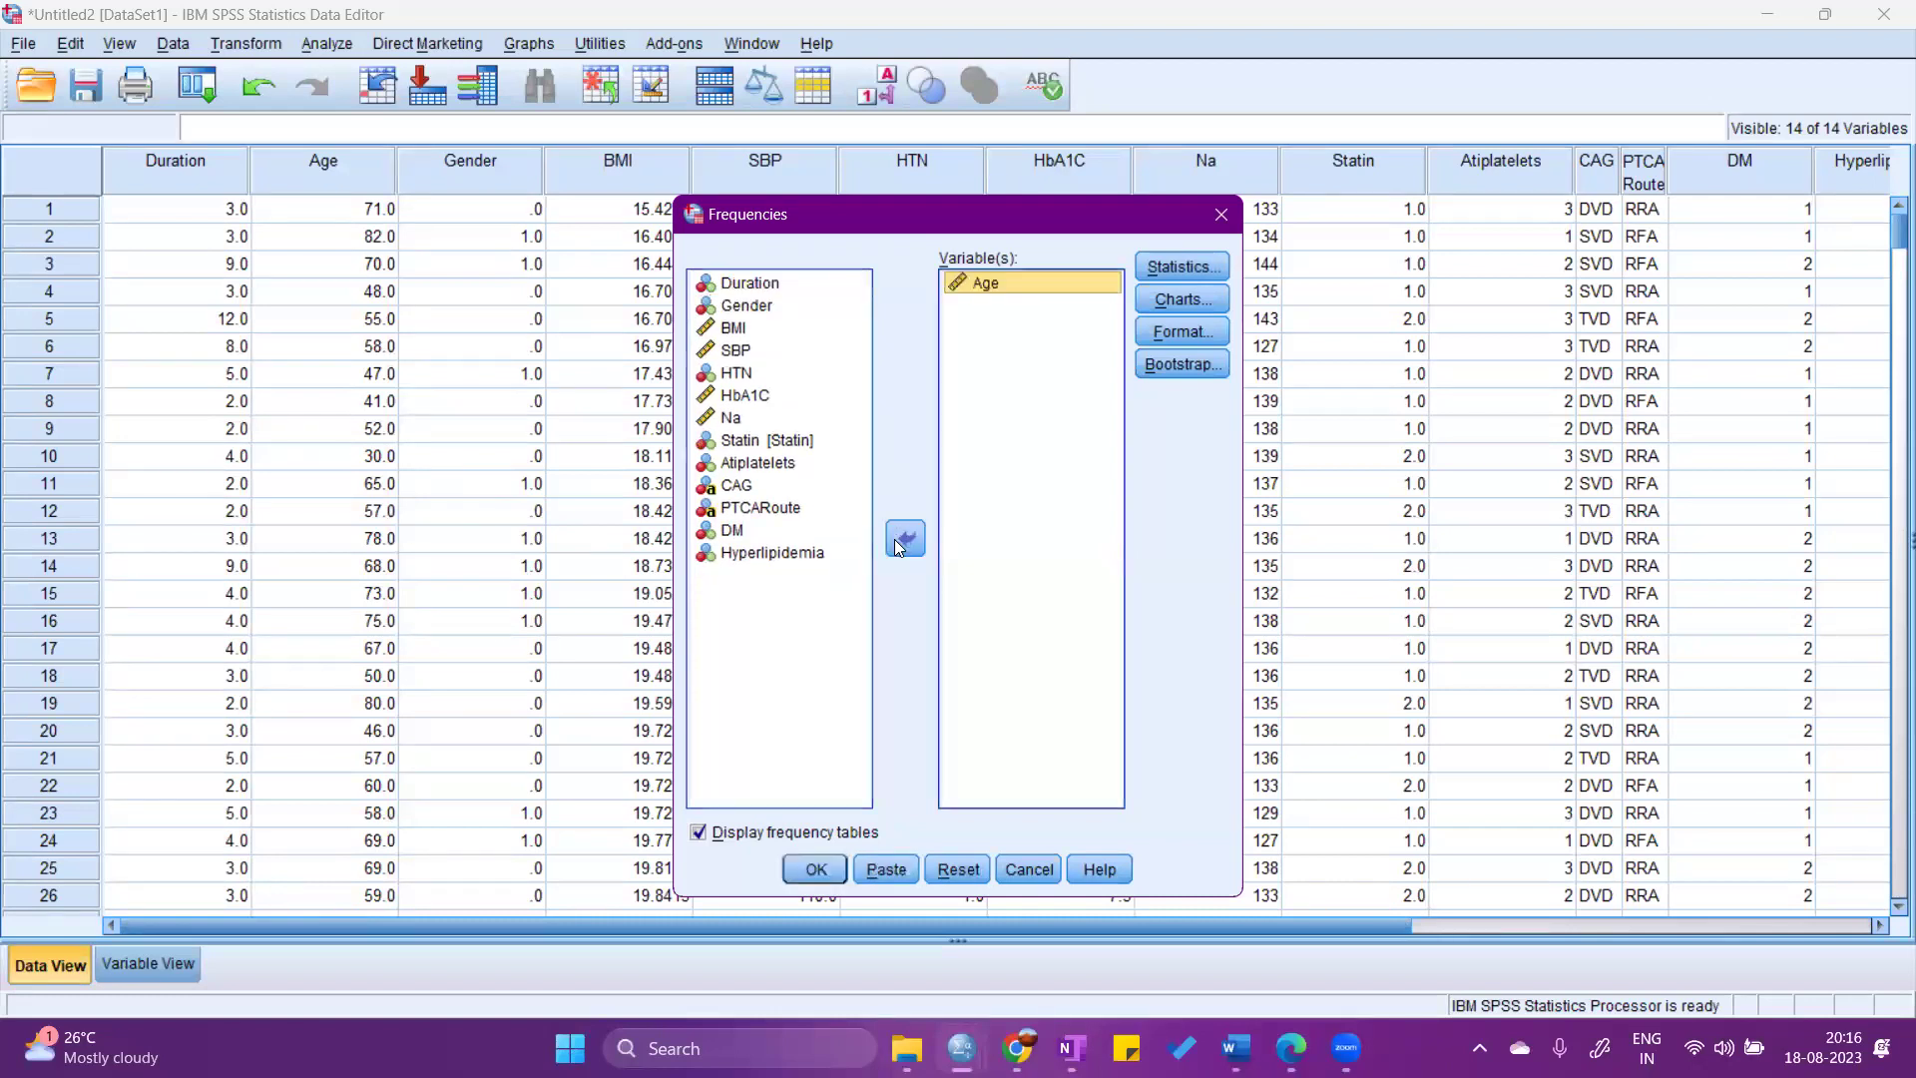
Request the mean and standard deviation for Age, run the frequency analysis, and look over its output.
left_click(1166, 267)
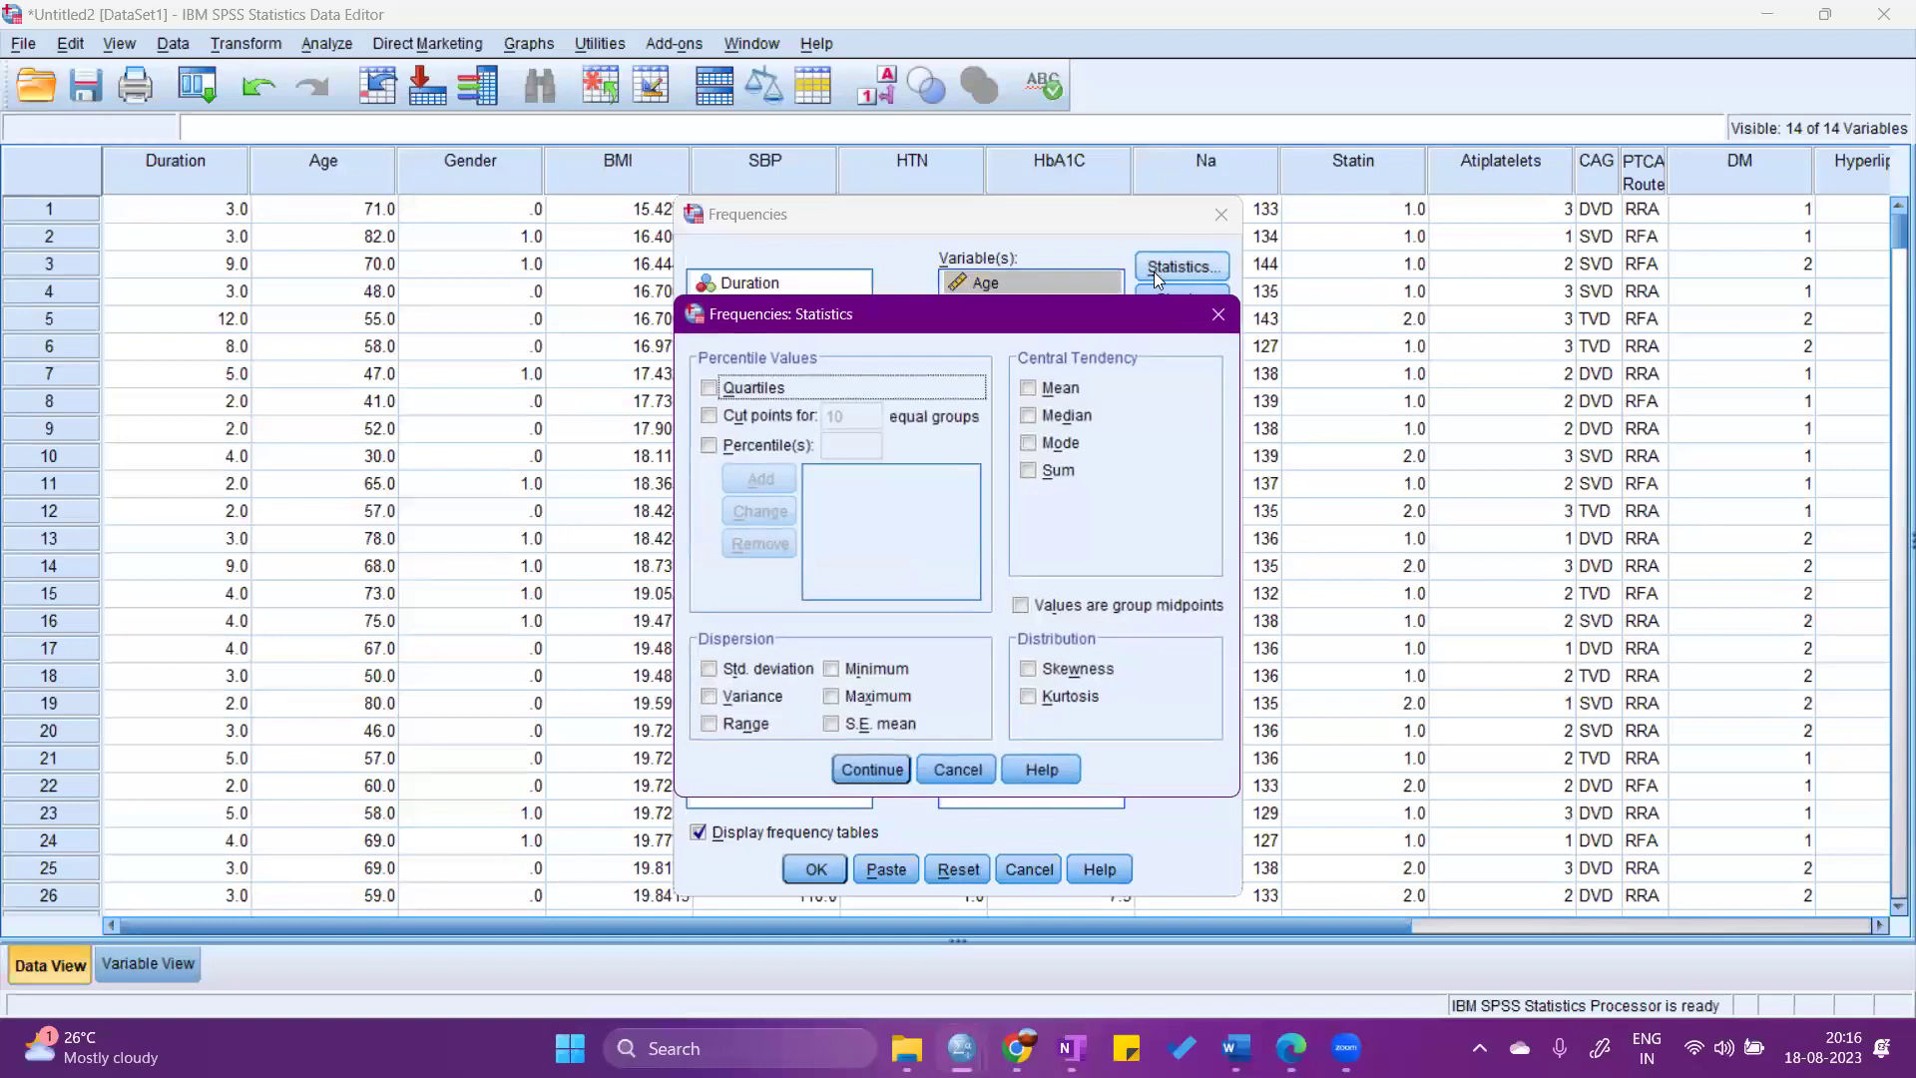
left_click(1065, 389)
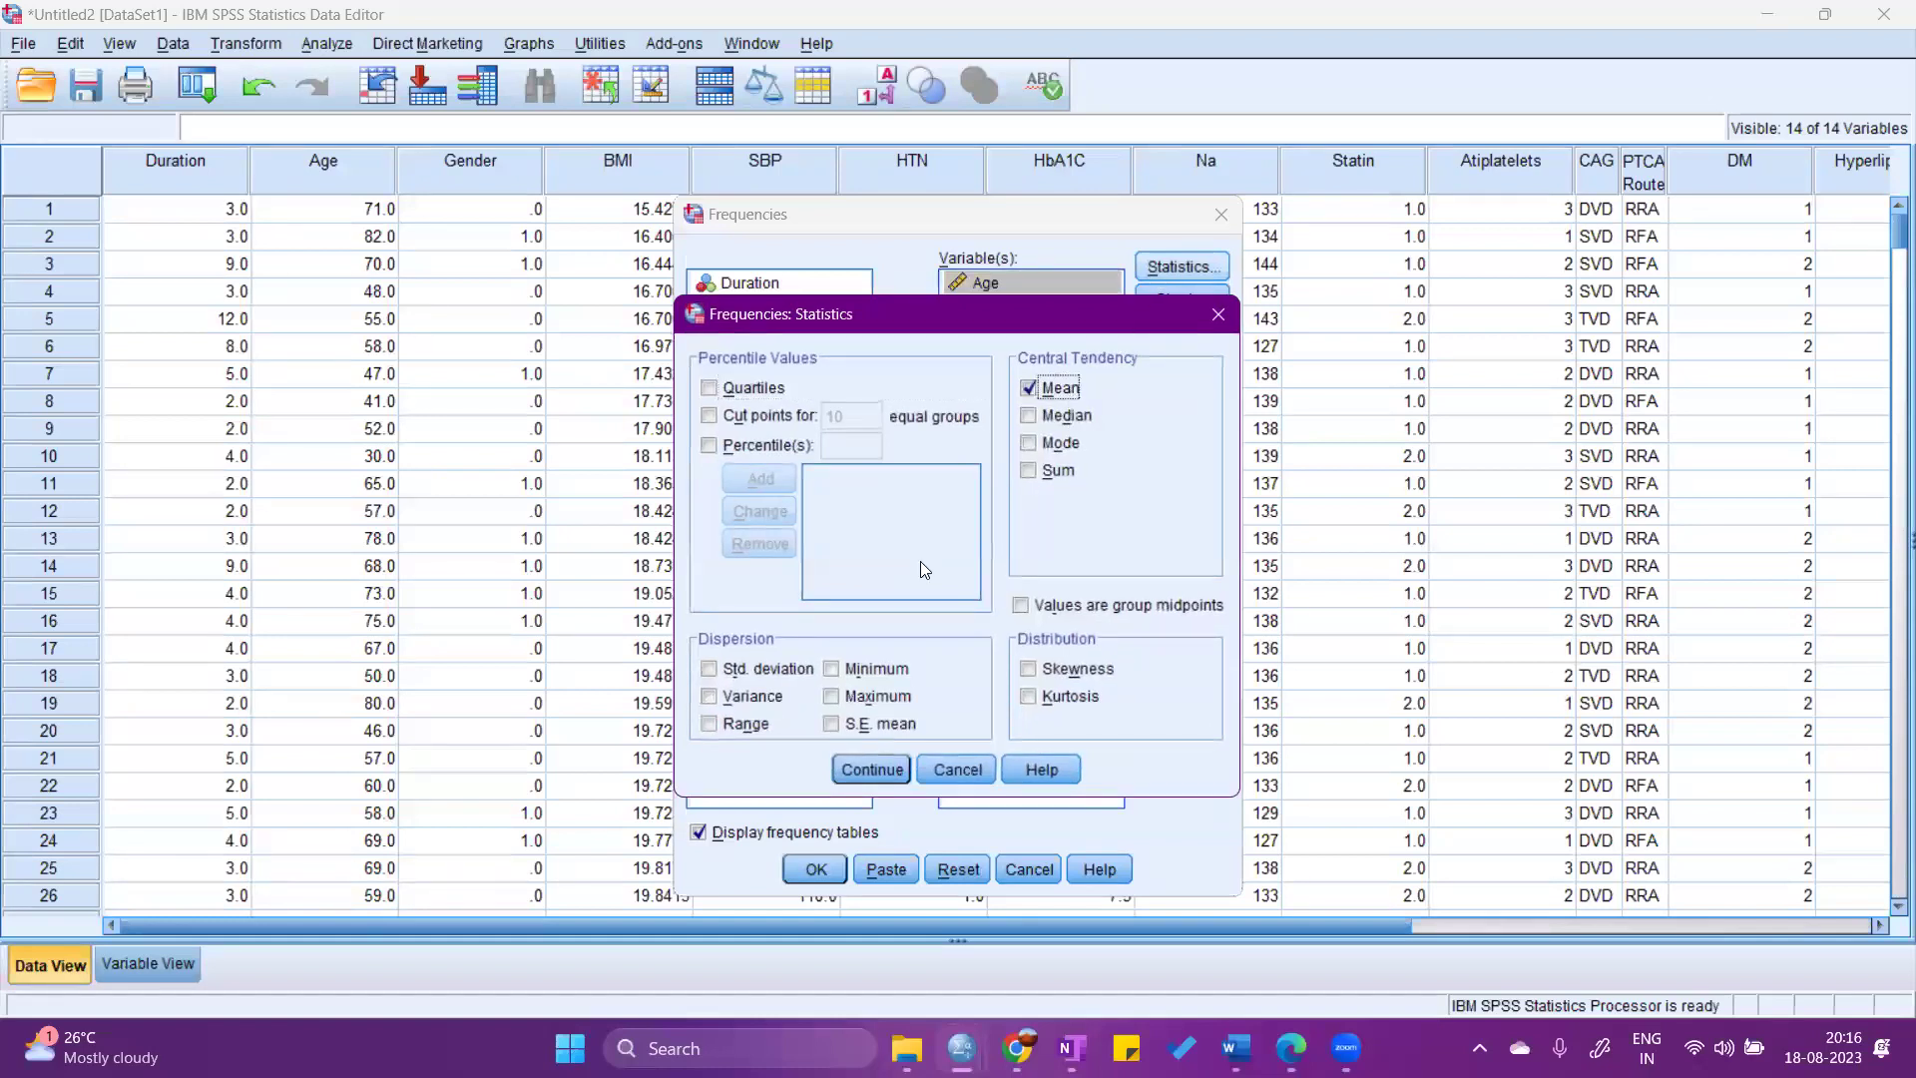
left_click(780, 669)
left_click(872, 769)
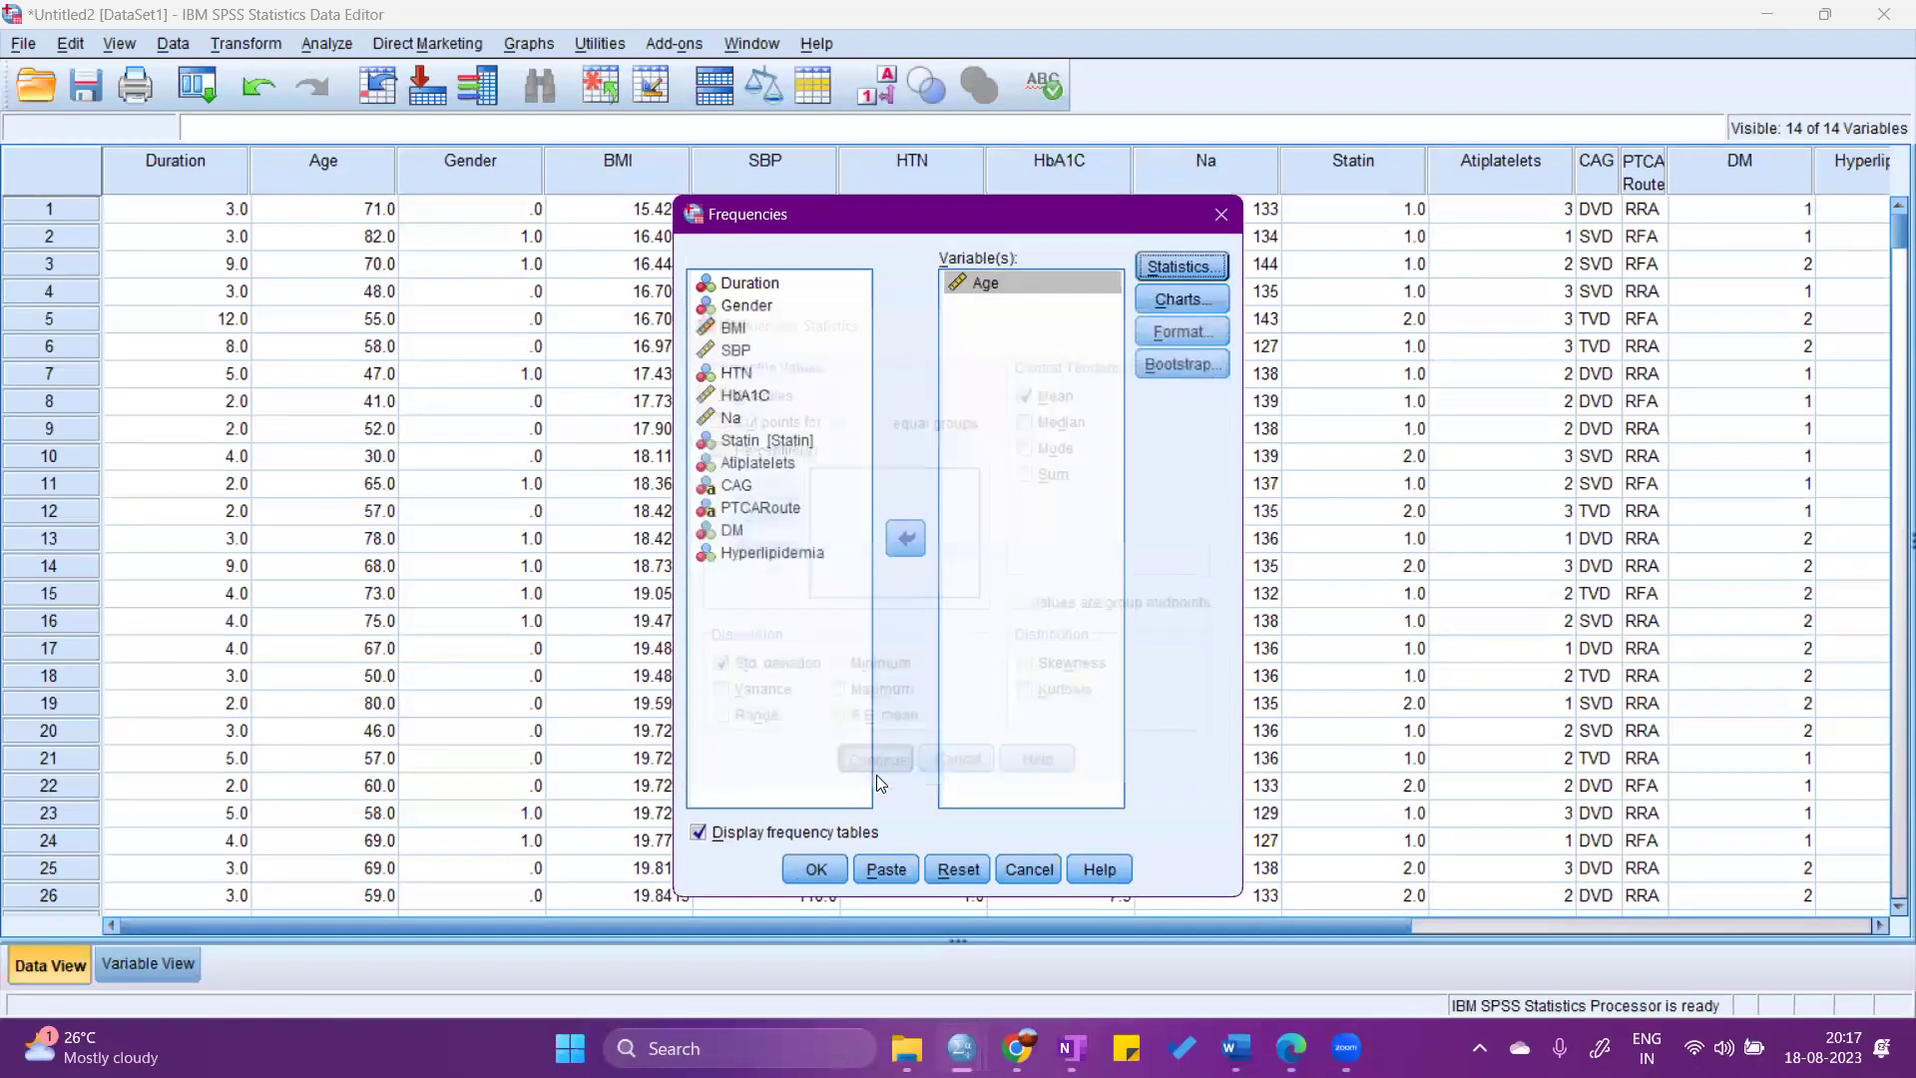
left_click(829, 866)
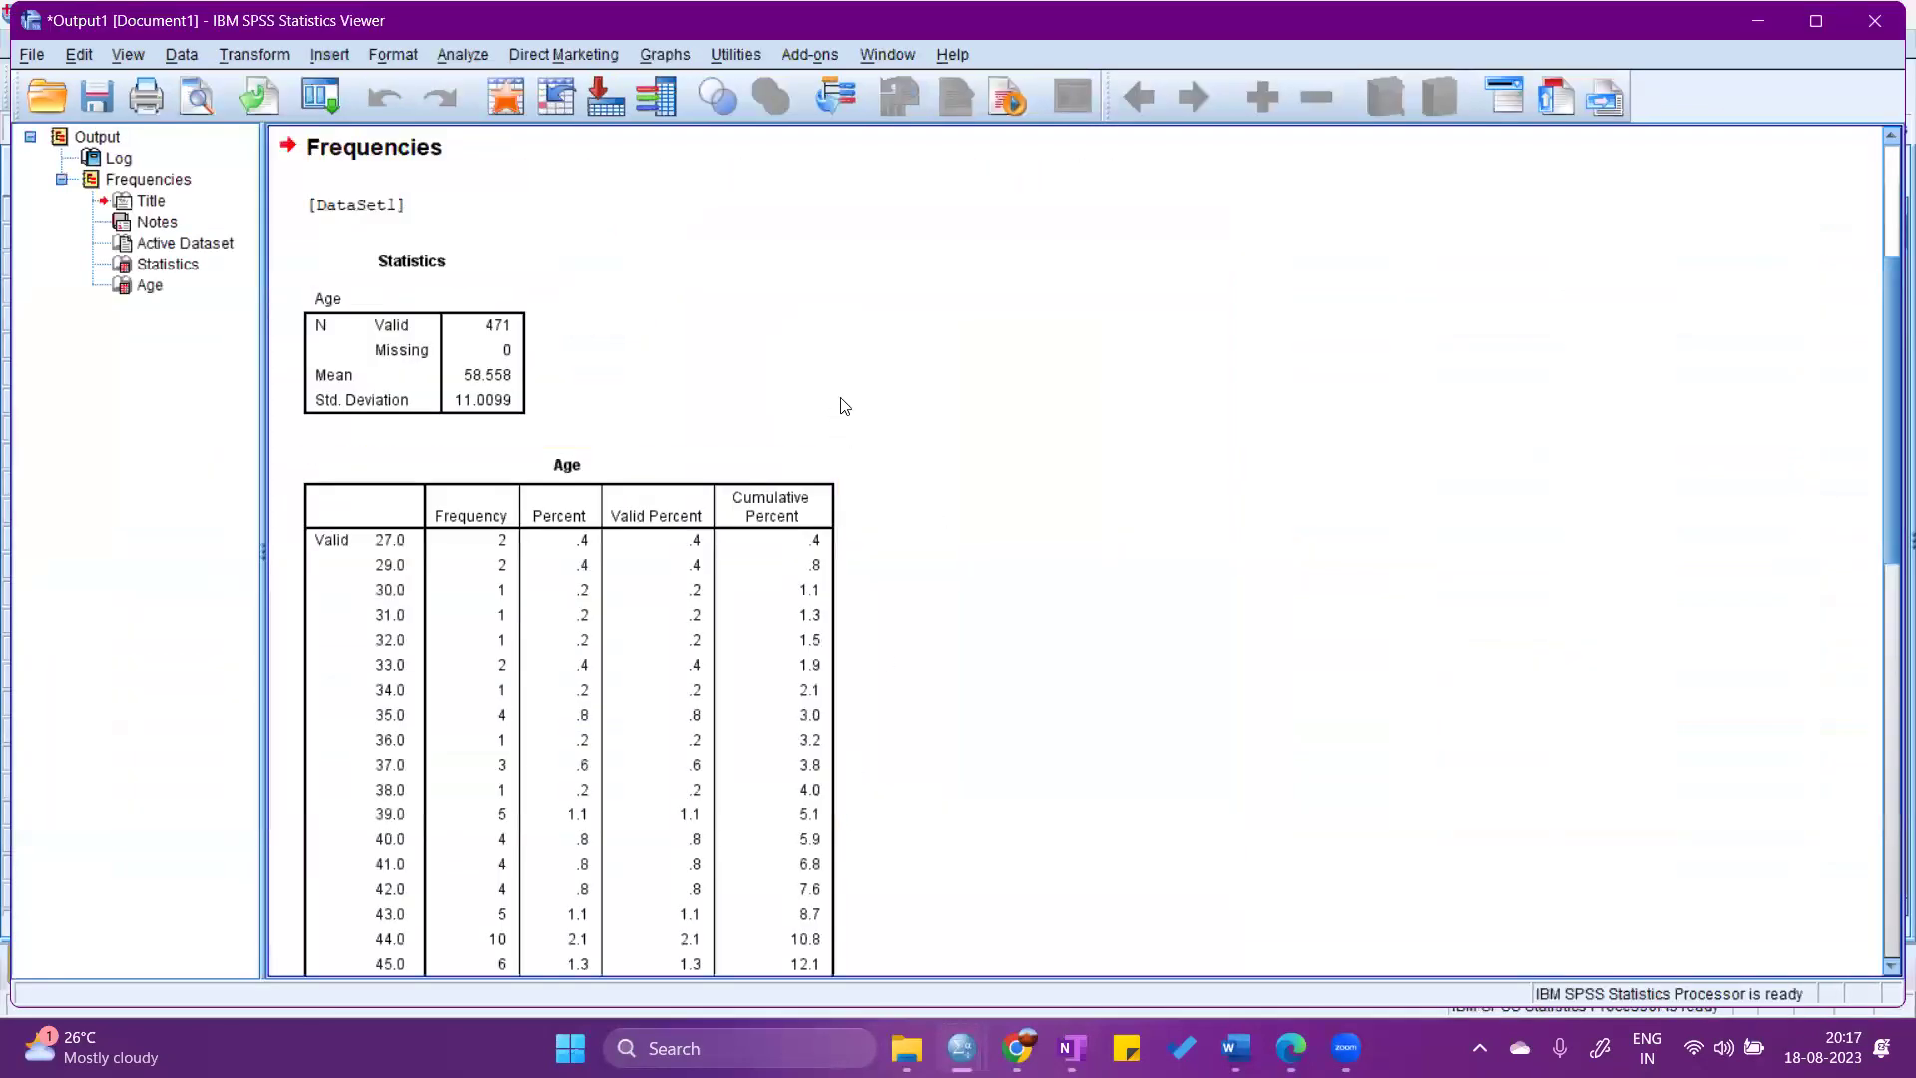
scroll(1115, 506, "down", 3)
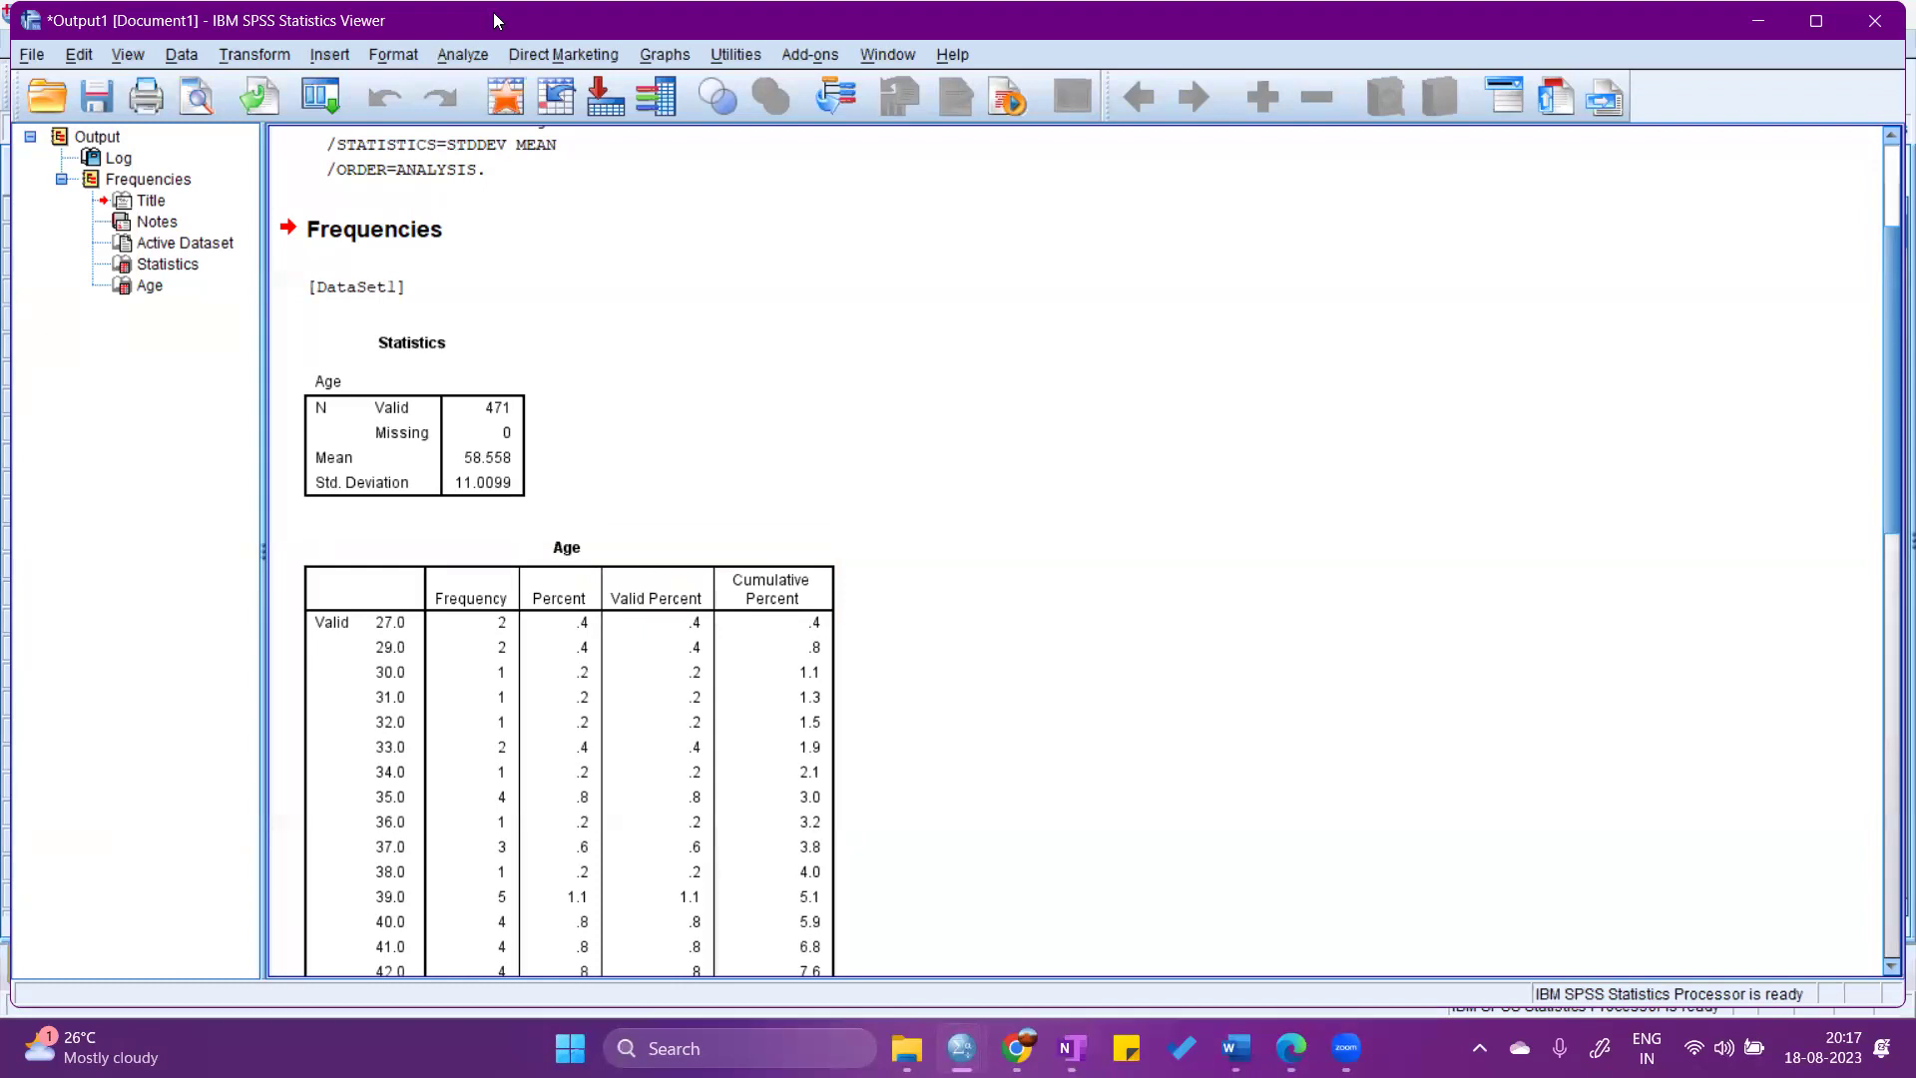
Return to the dataset, reset the Frequencies analysis, and choose Gender as its only variable.
key("alt+Tab")
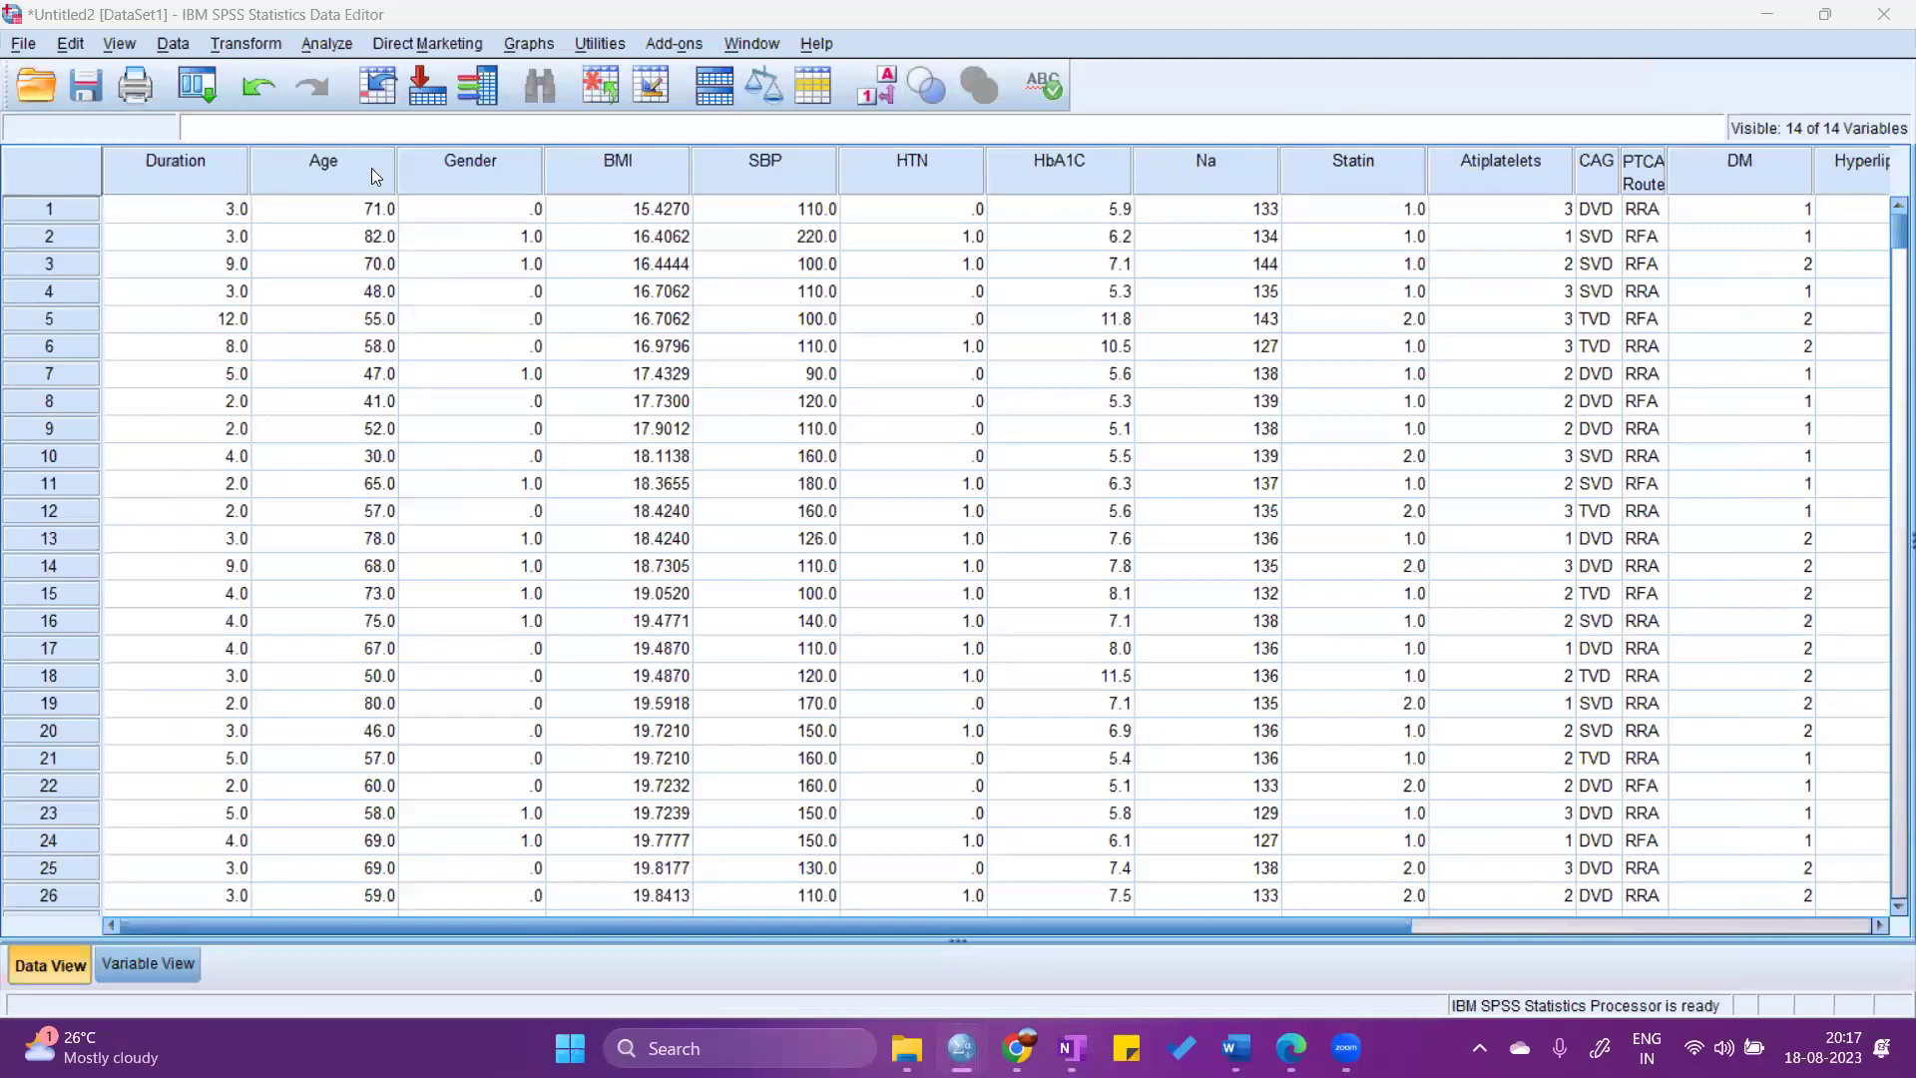
left_click(313, 48)
mouse_move(385, 103)
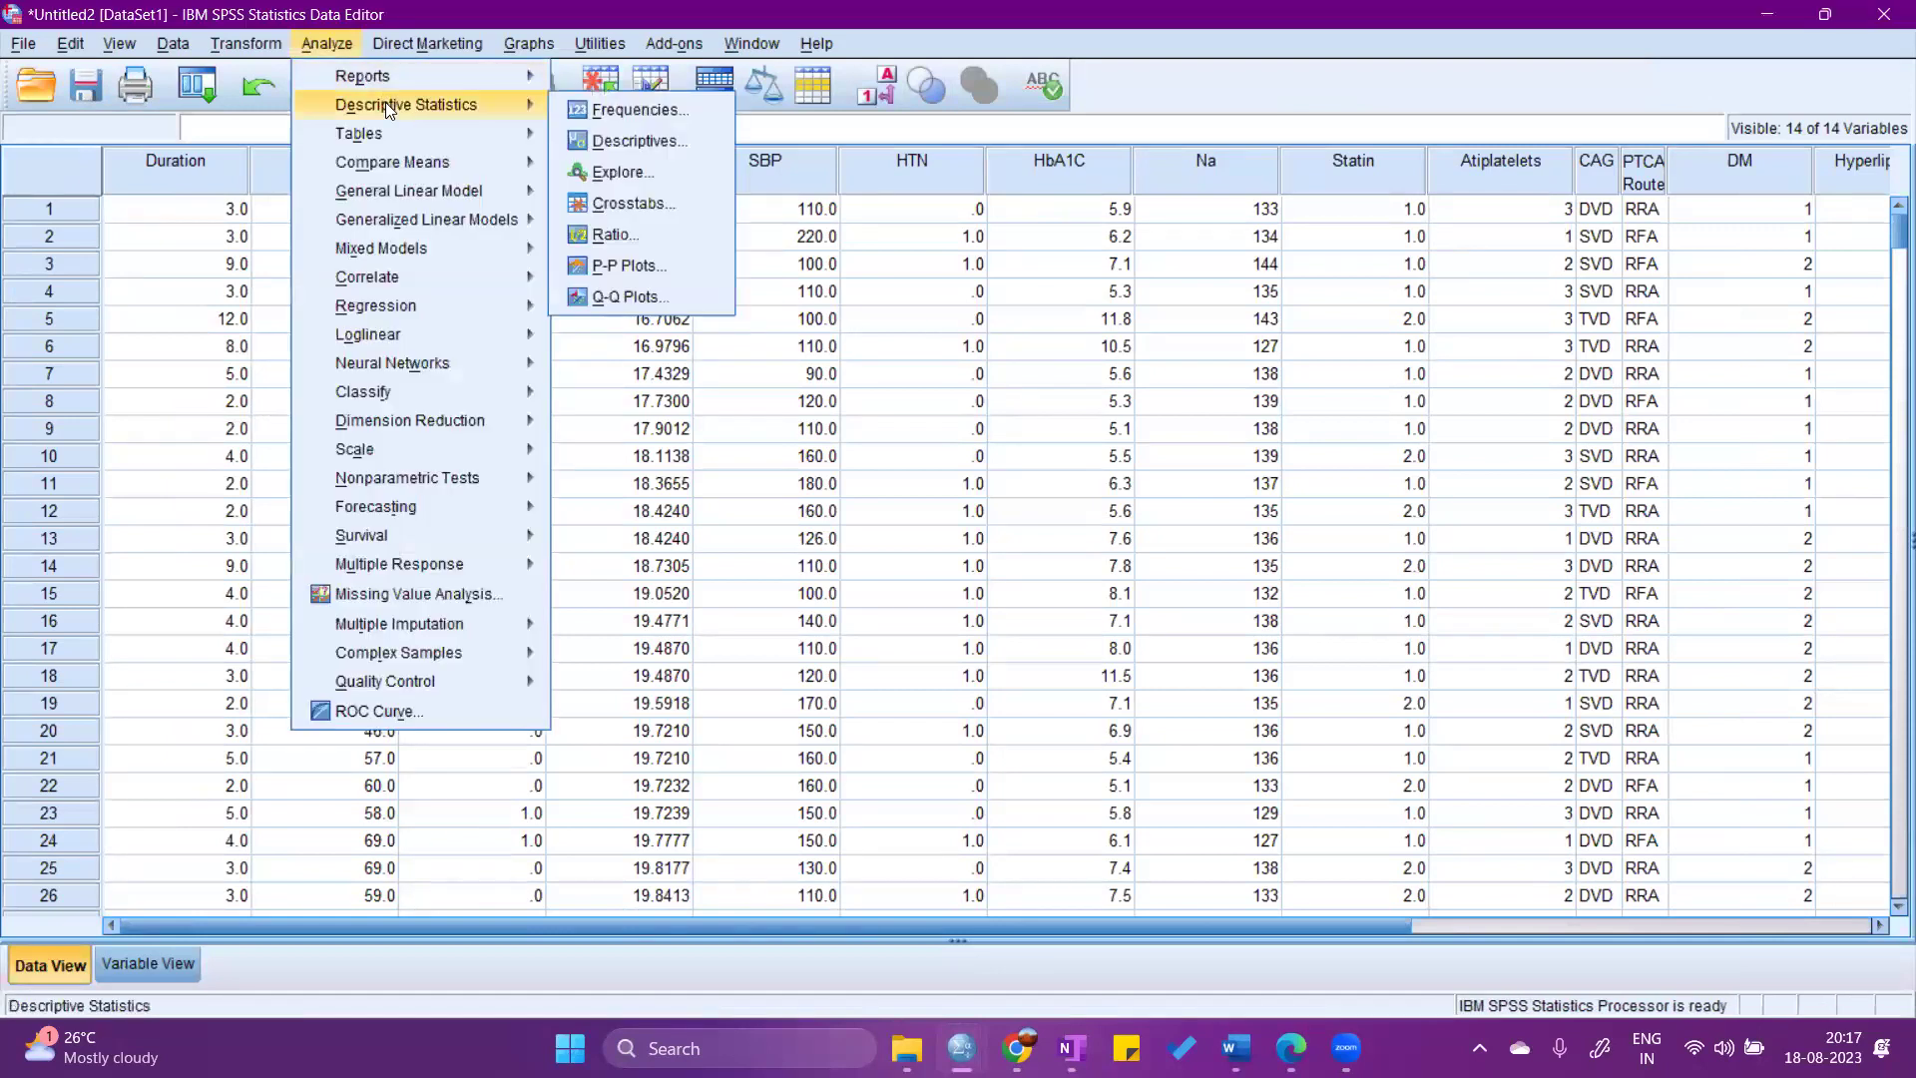
left_click(609, 110)
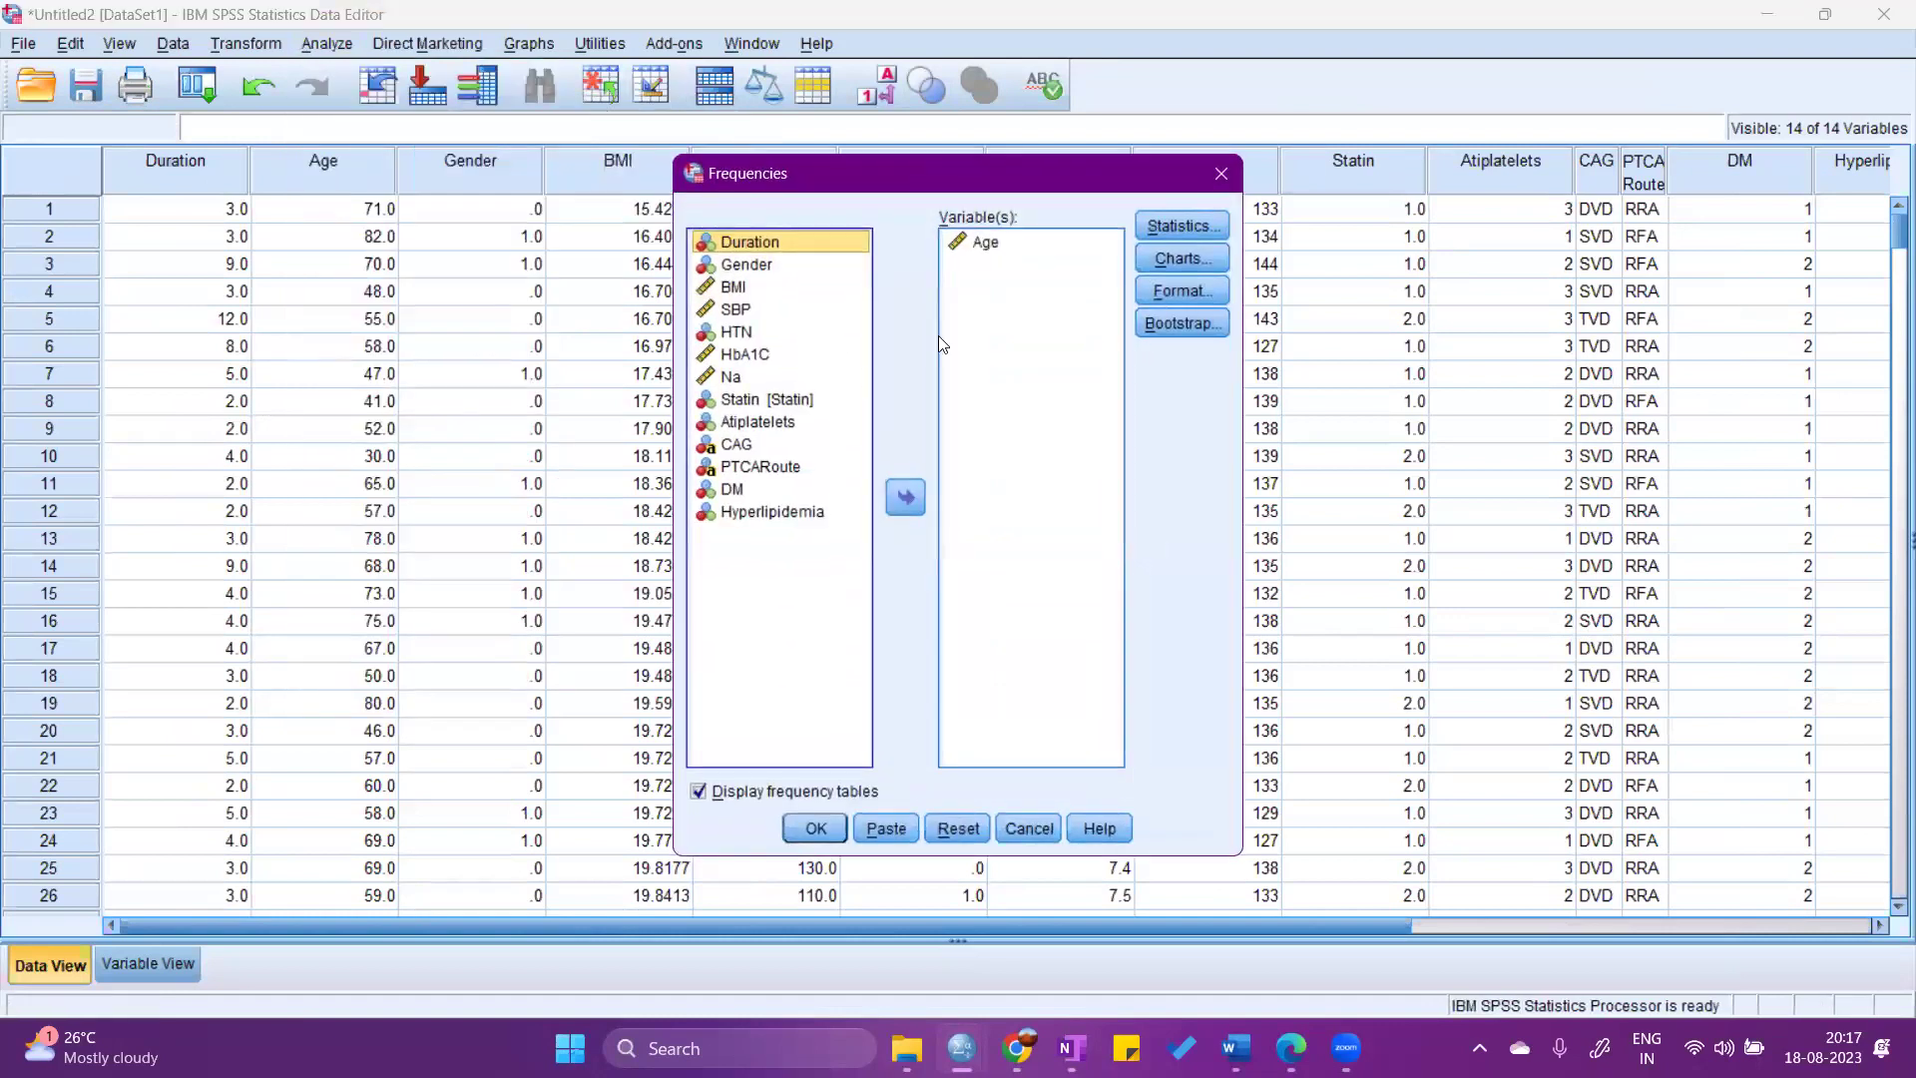
left_click(944, 833)
left_click(752, 292)
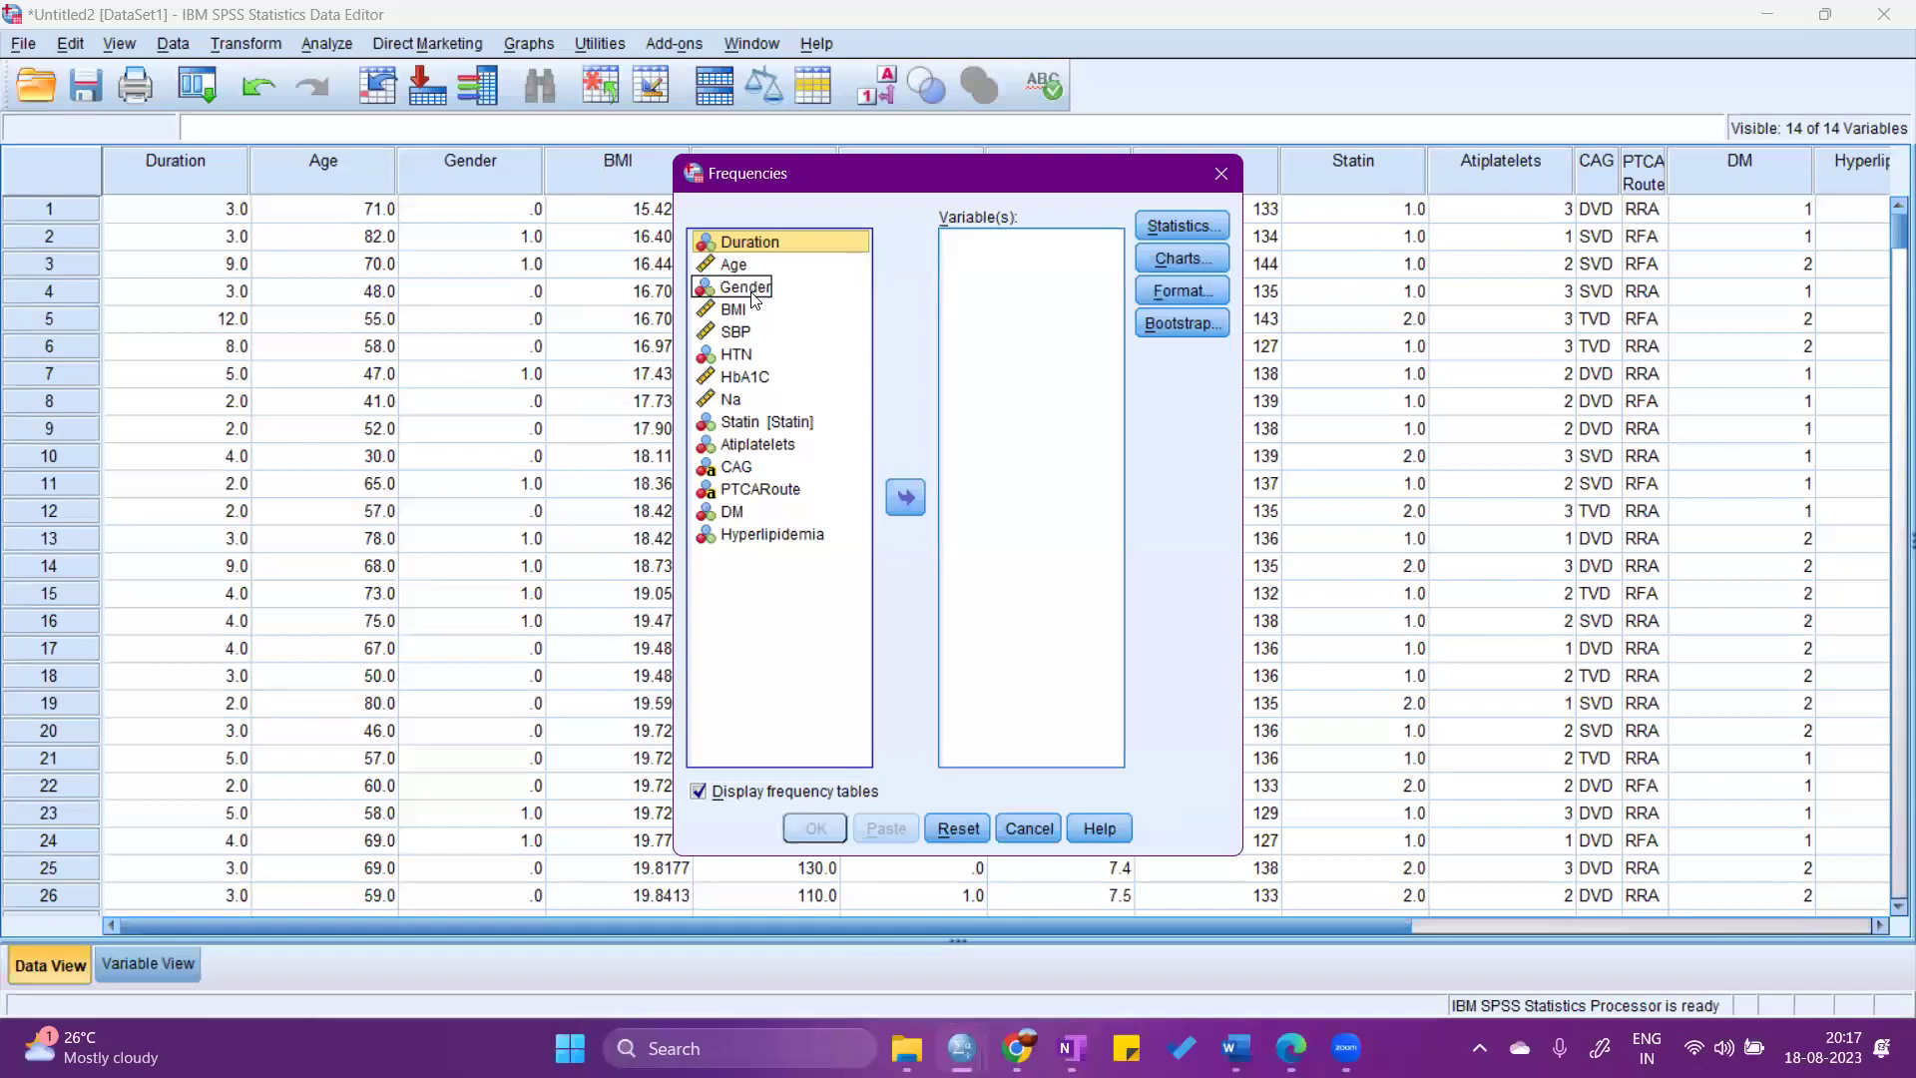
left_click(753, 292)
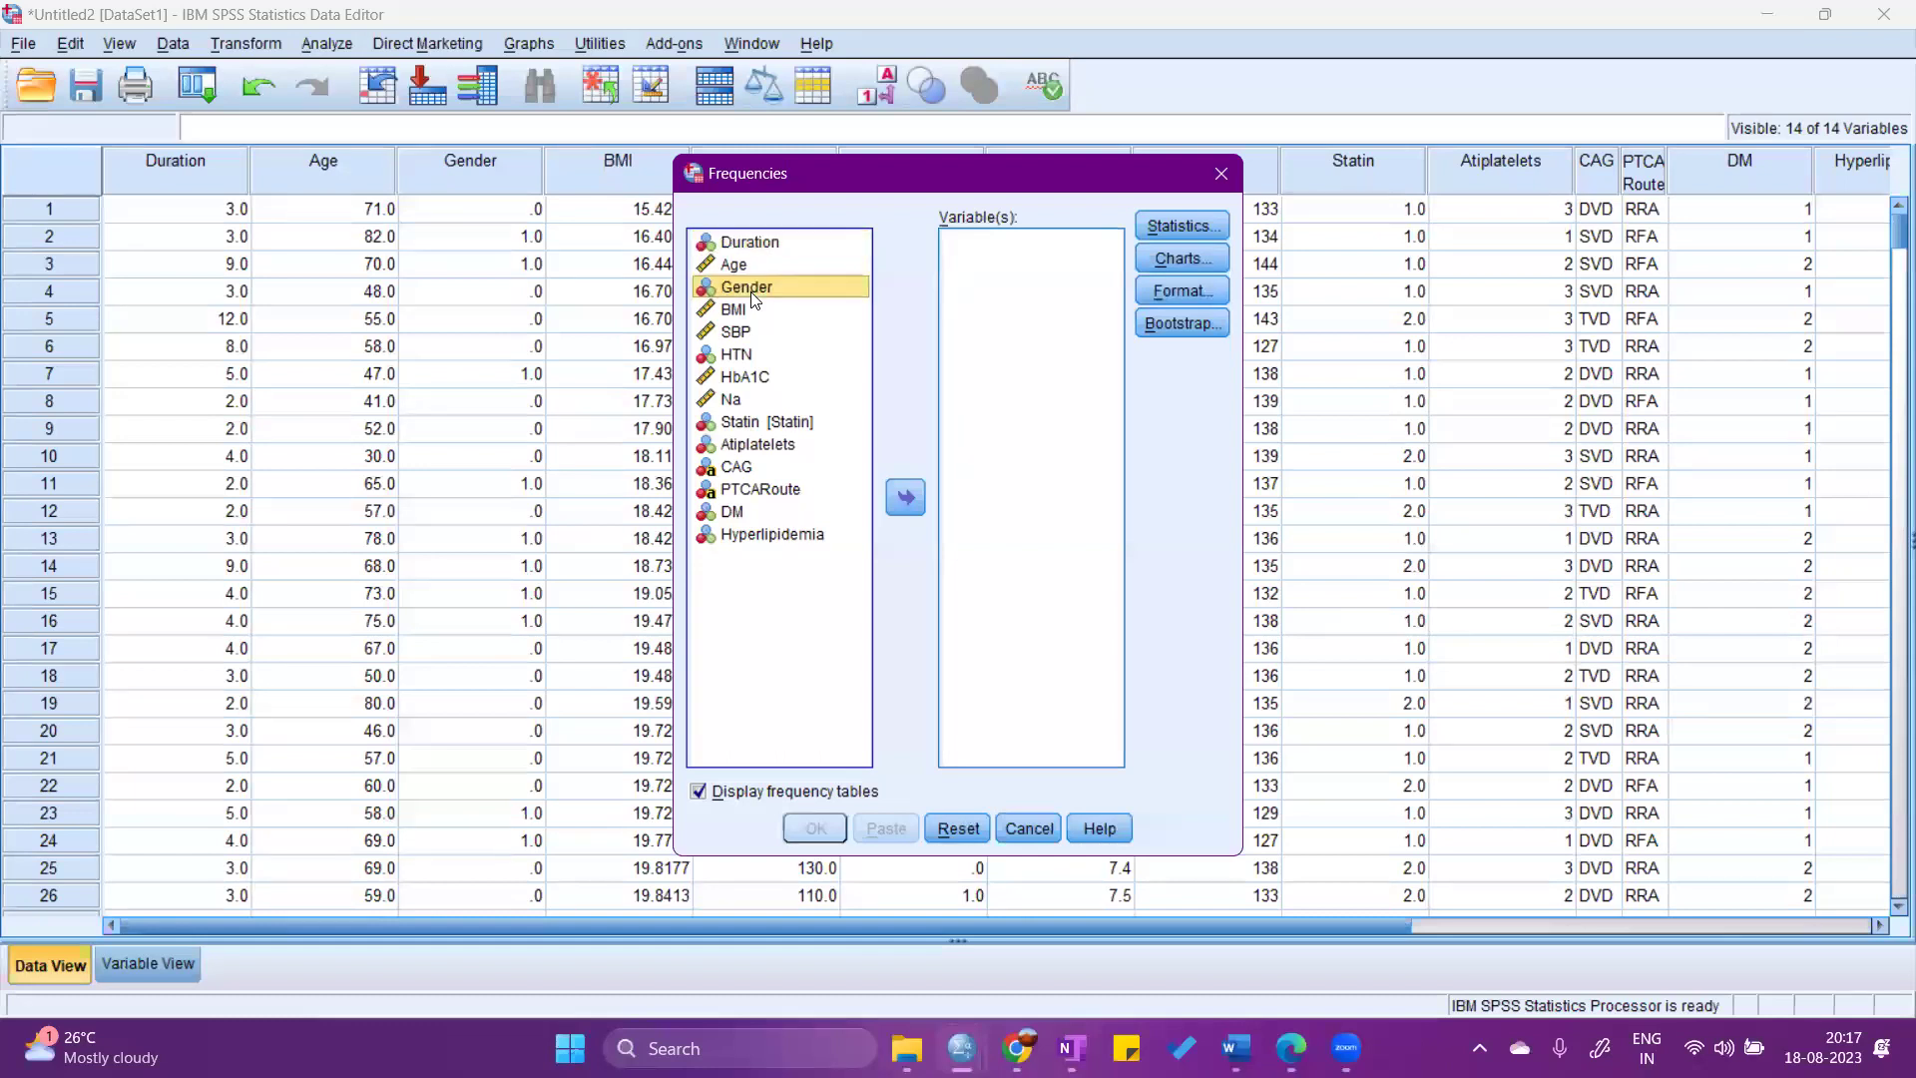
left_click(908, 502)
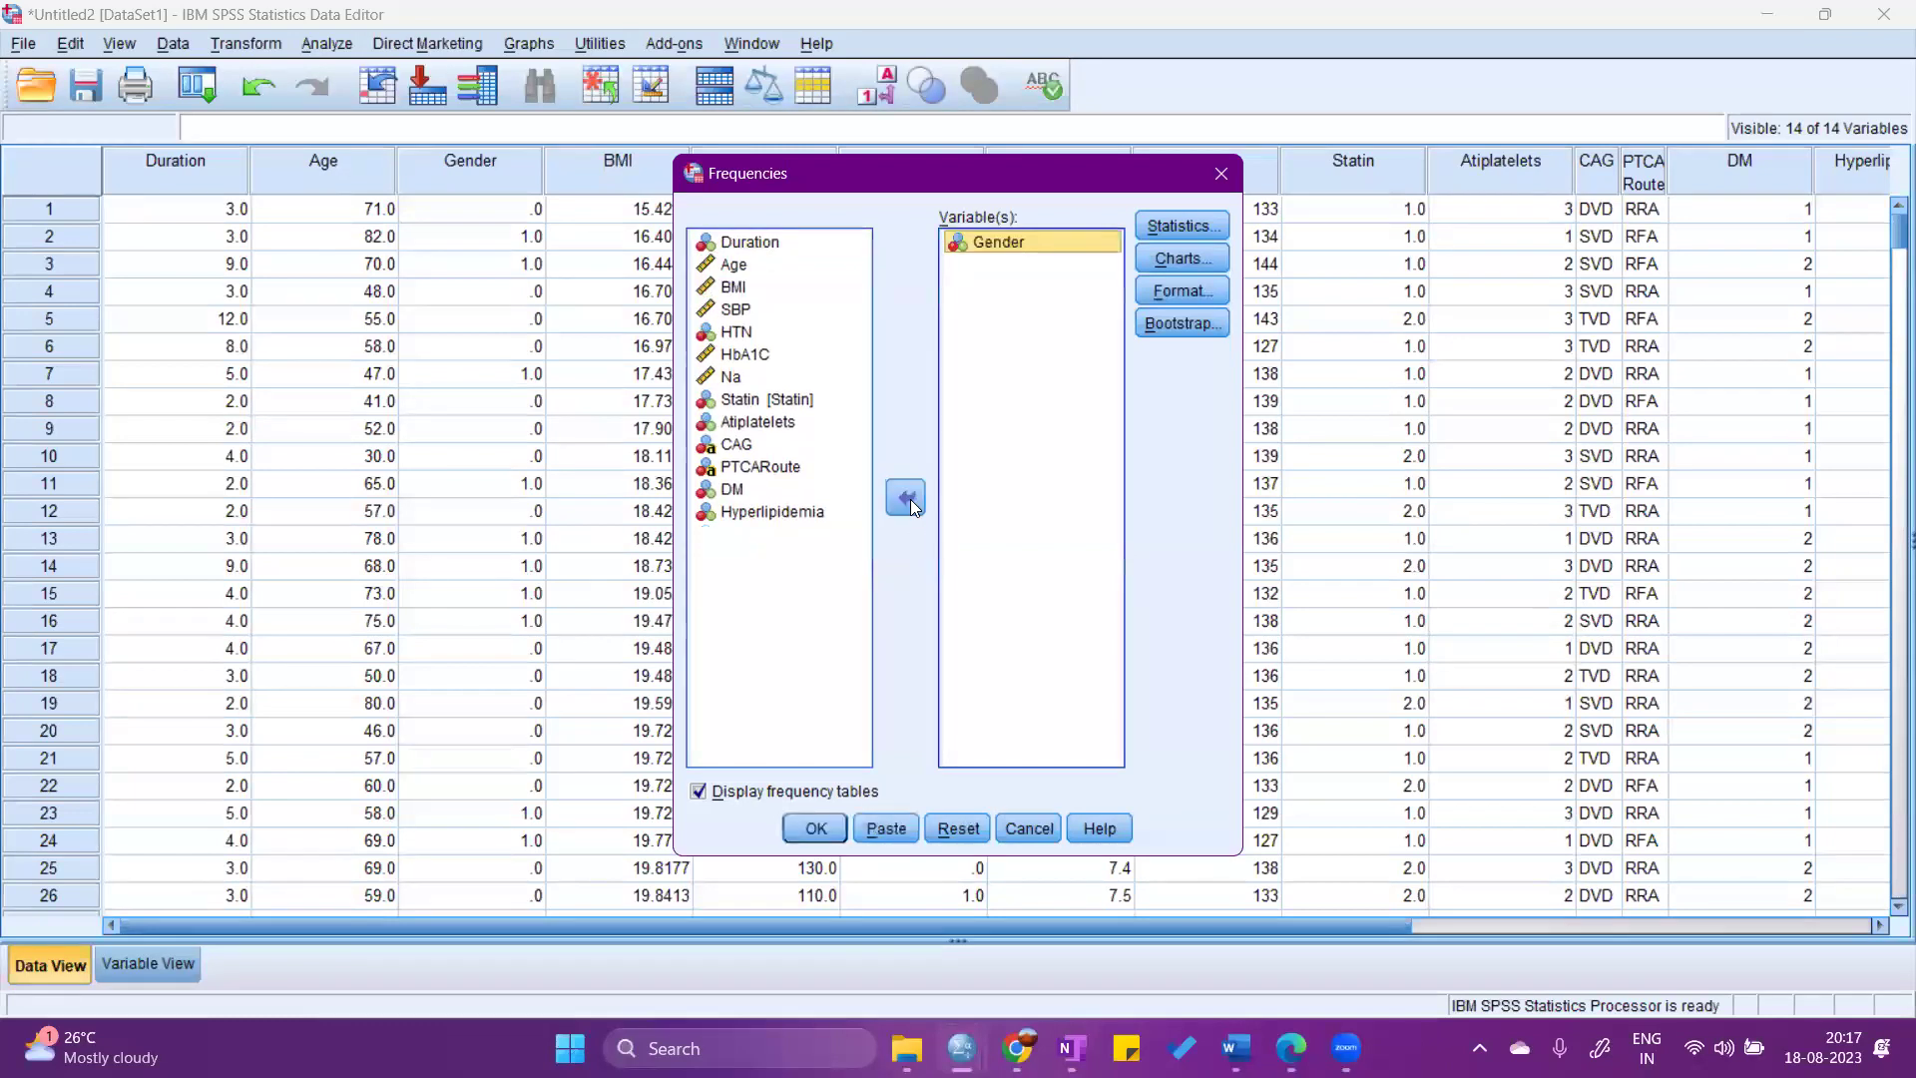
Run the Gender frequency table without any additional statistics, look over the output, and minimise the output viewer.
left_click(1182, 225)
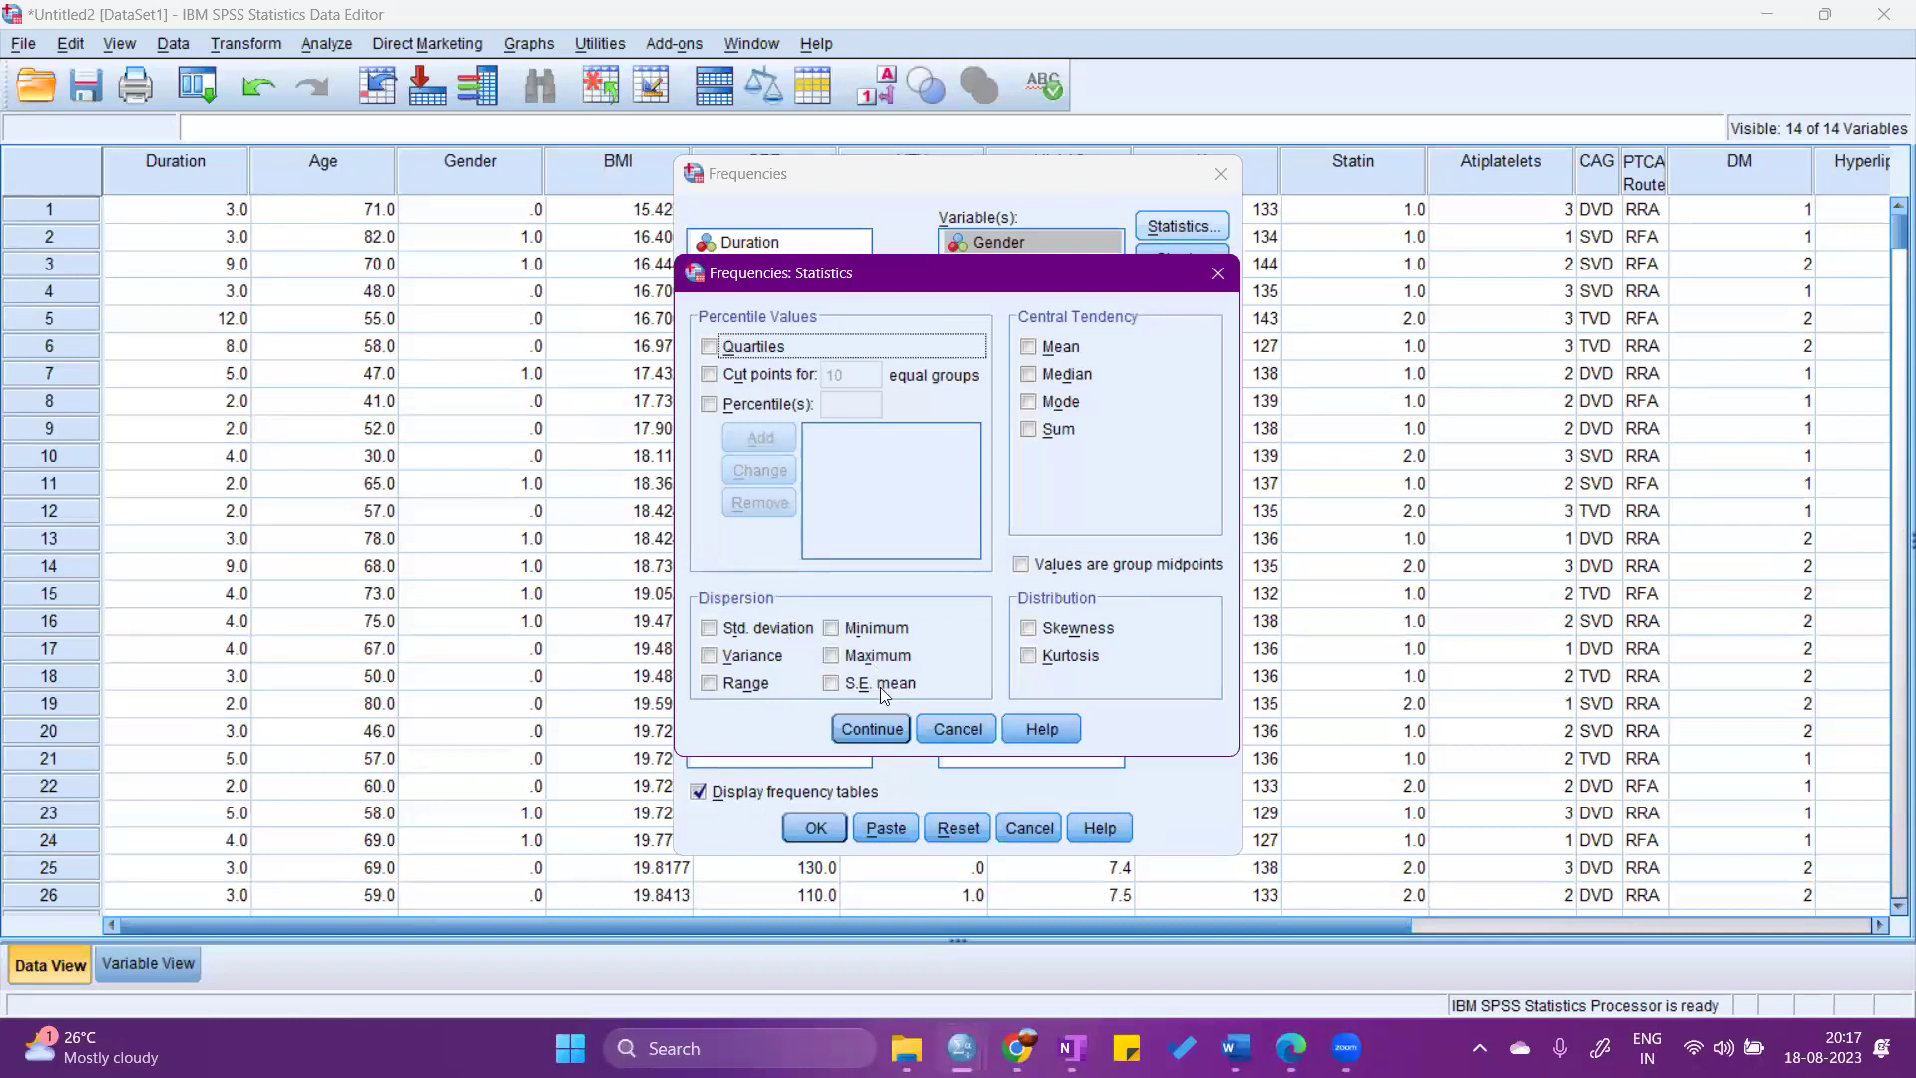
left_click(874, 730)
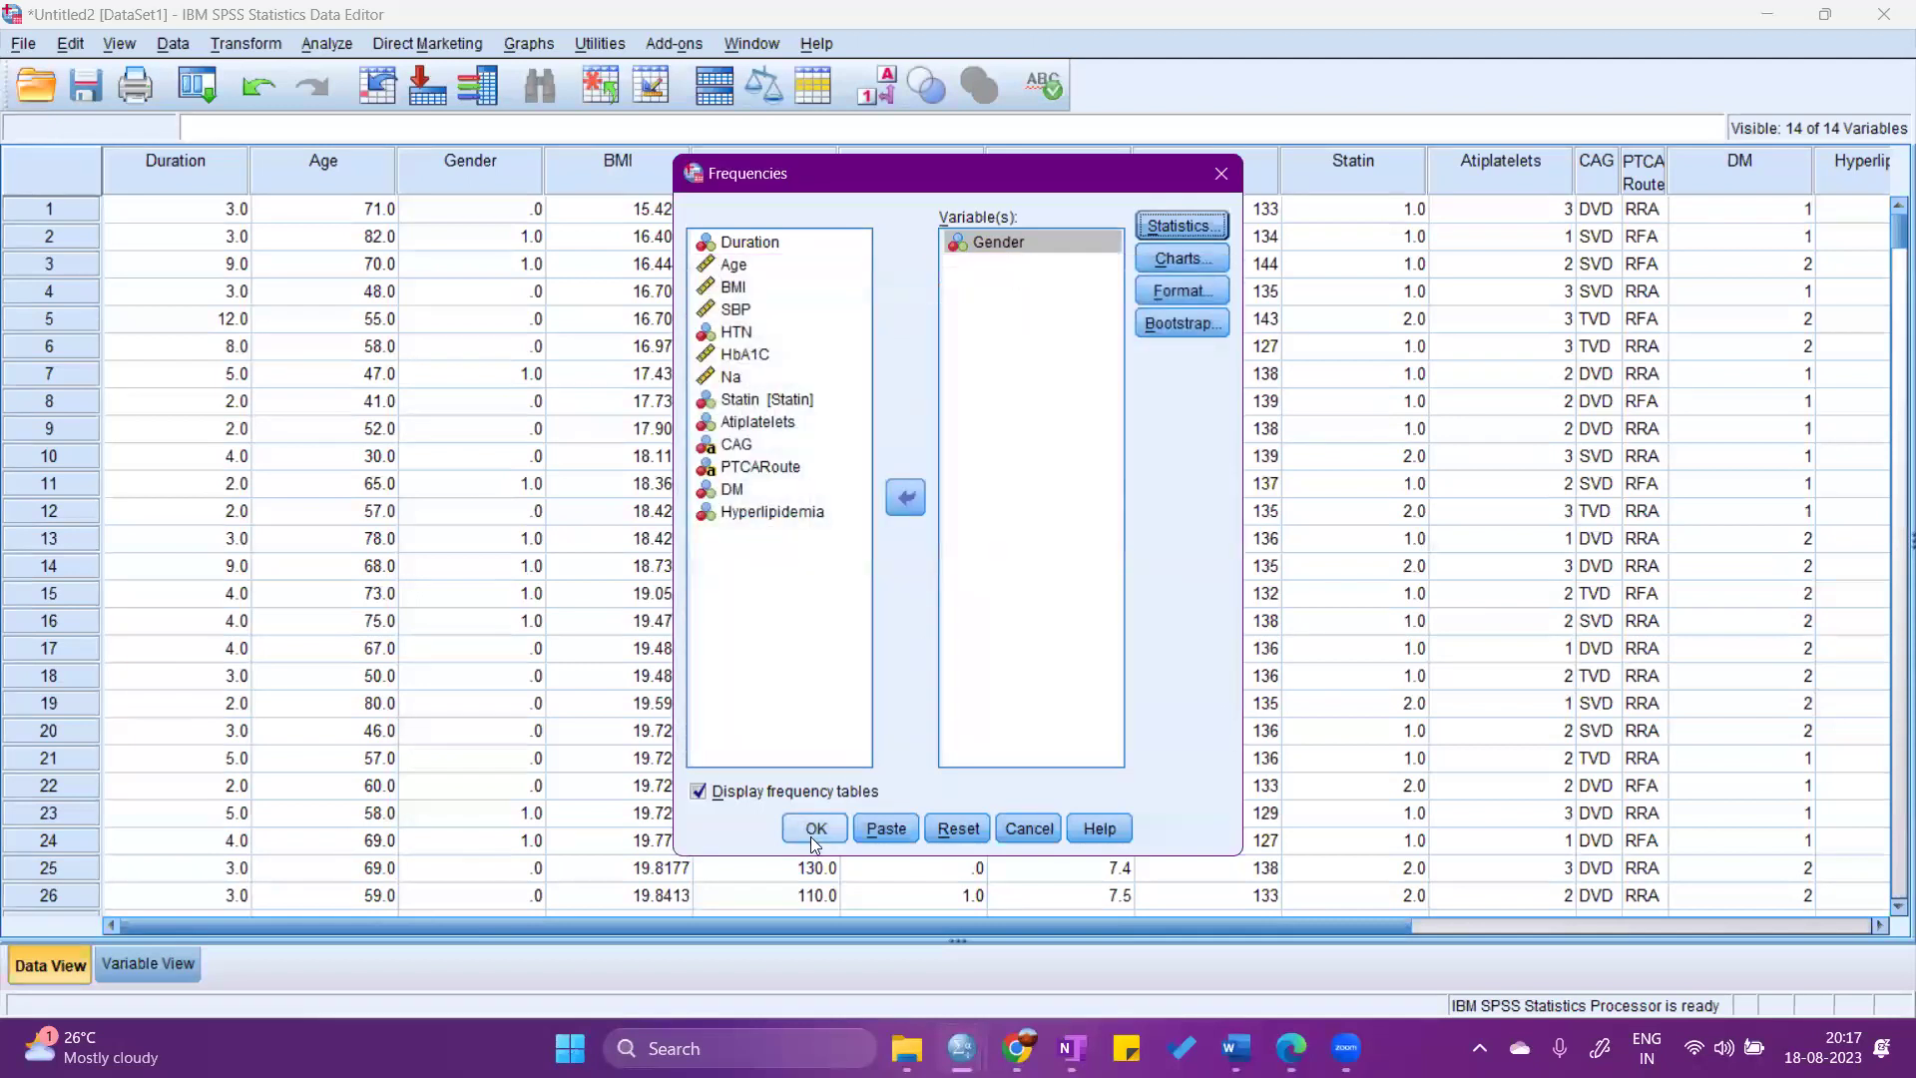
left_click(818, 830)
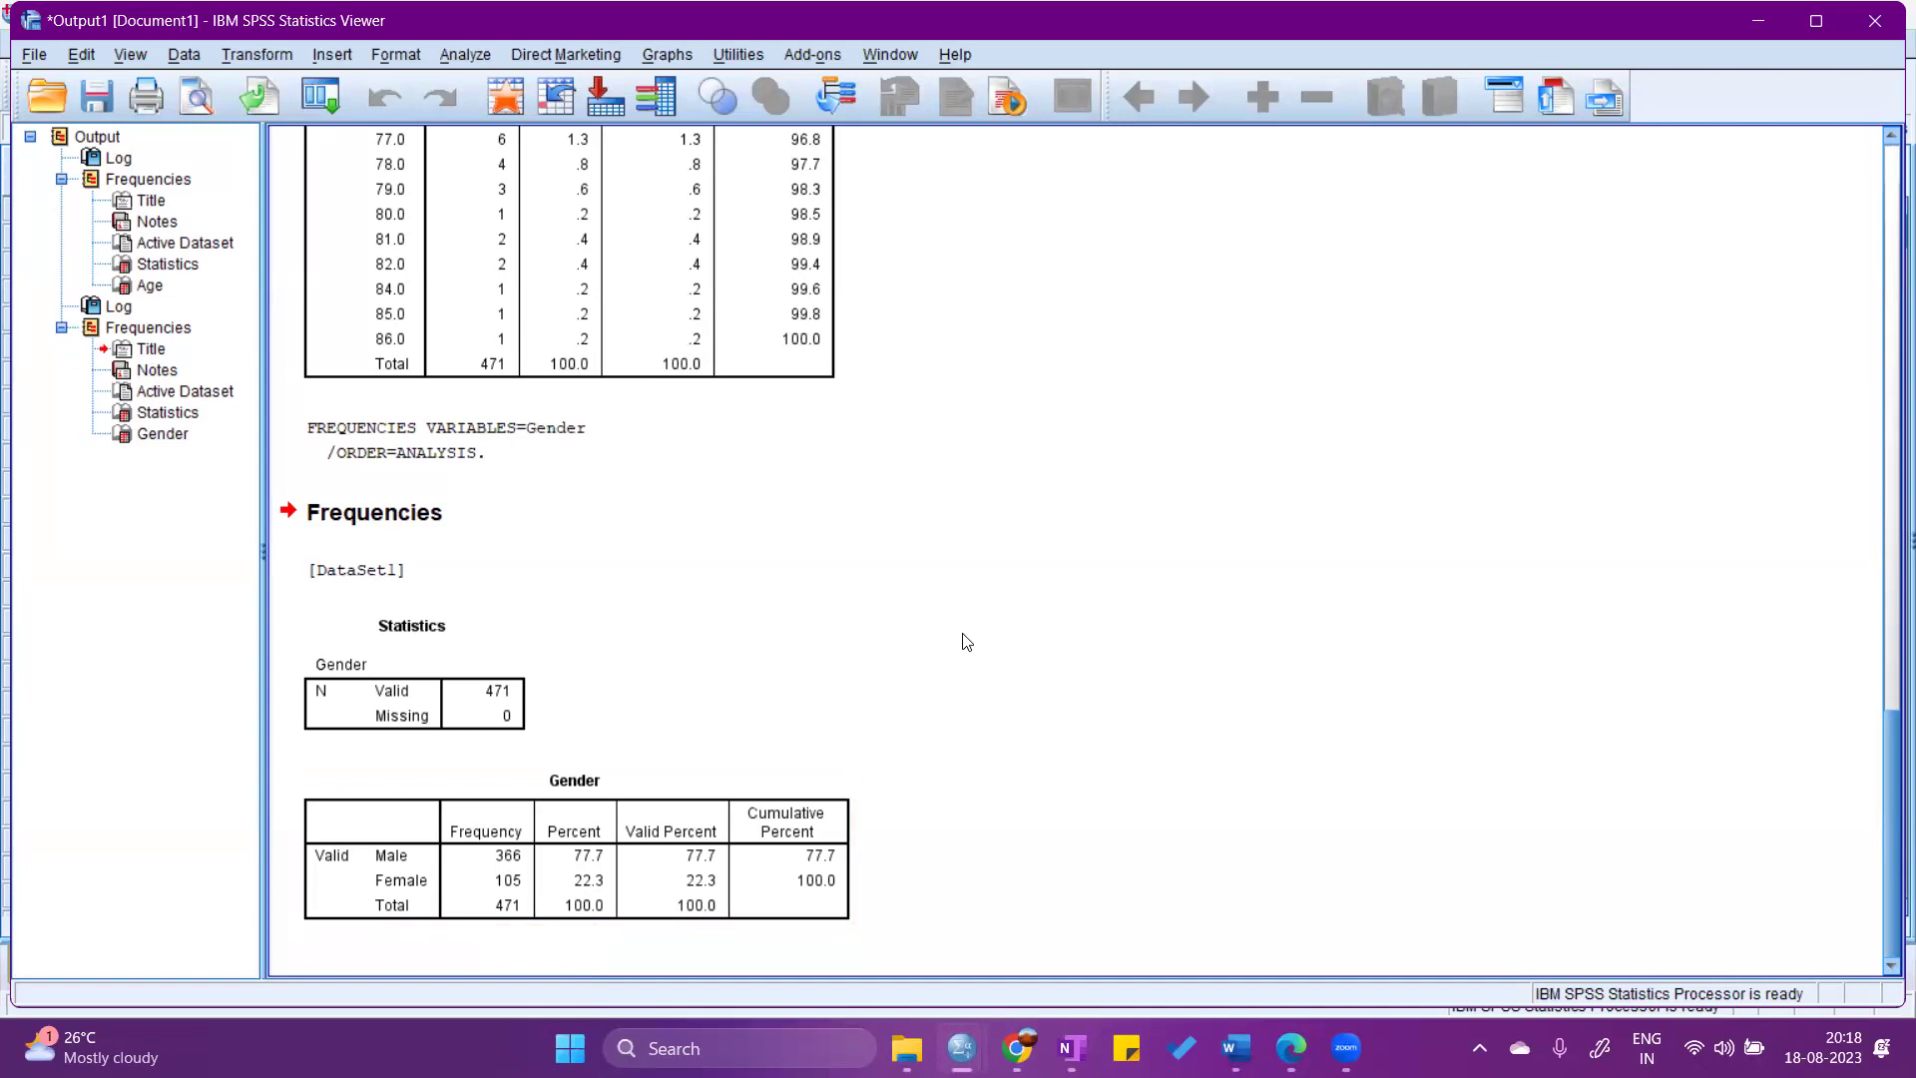
scroll(933, 631, "up", 10)
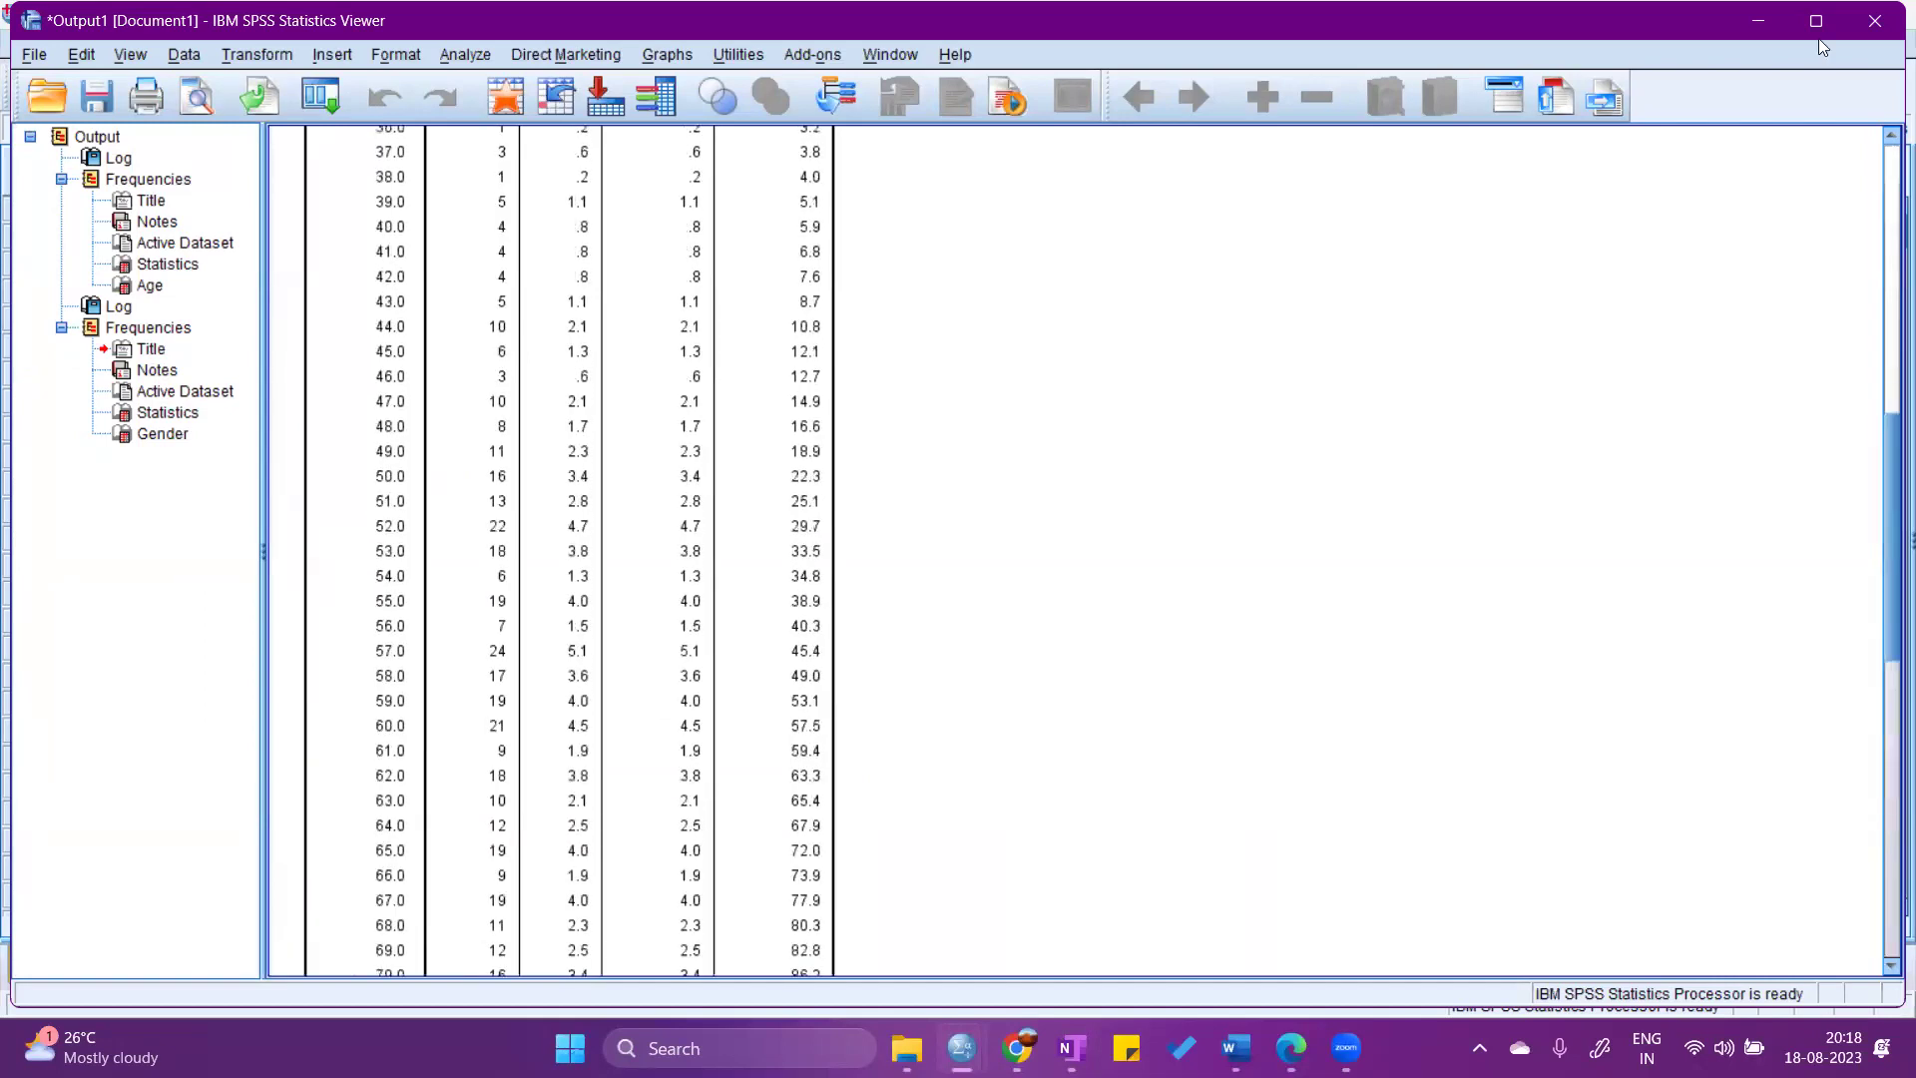
left_click(1756, 22)
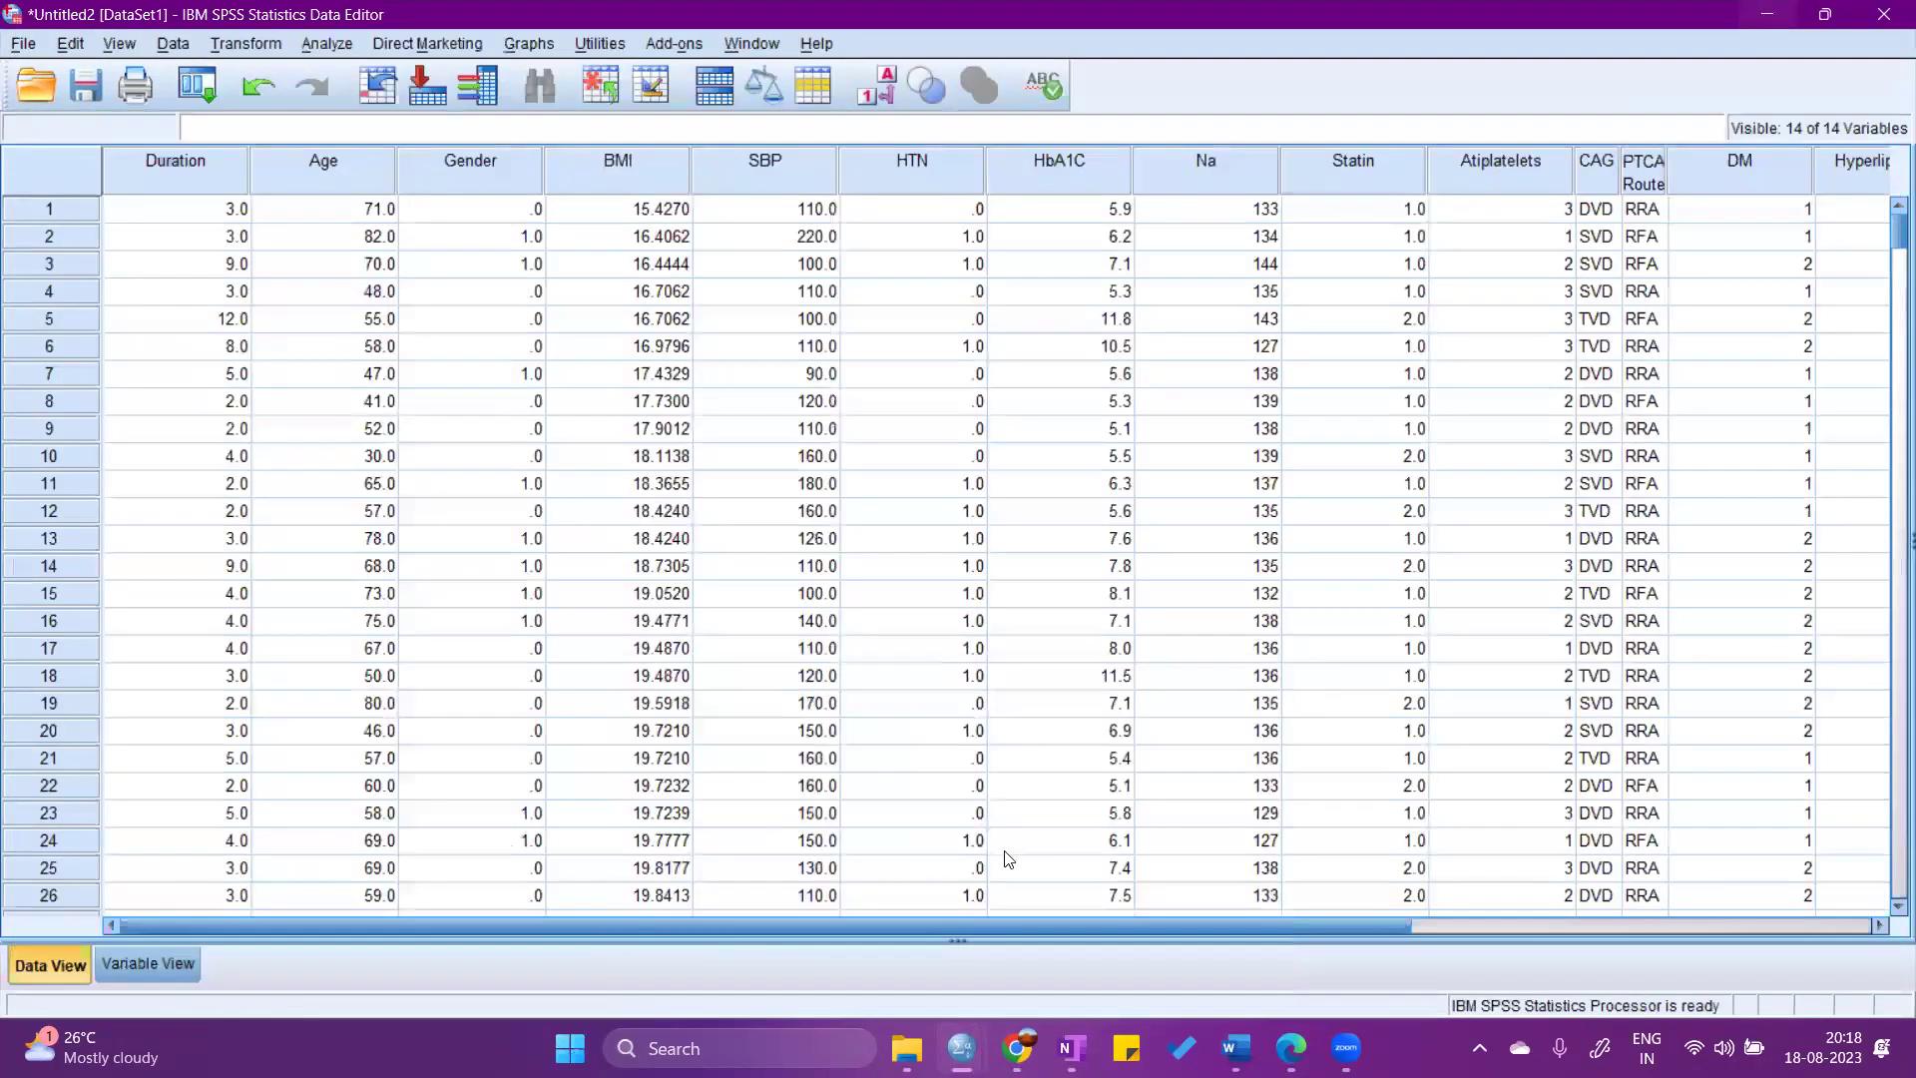
left_click(264, 42)
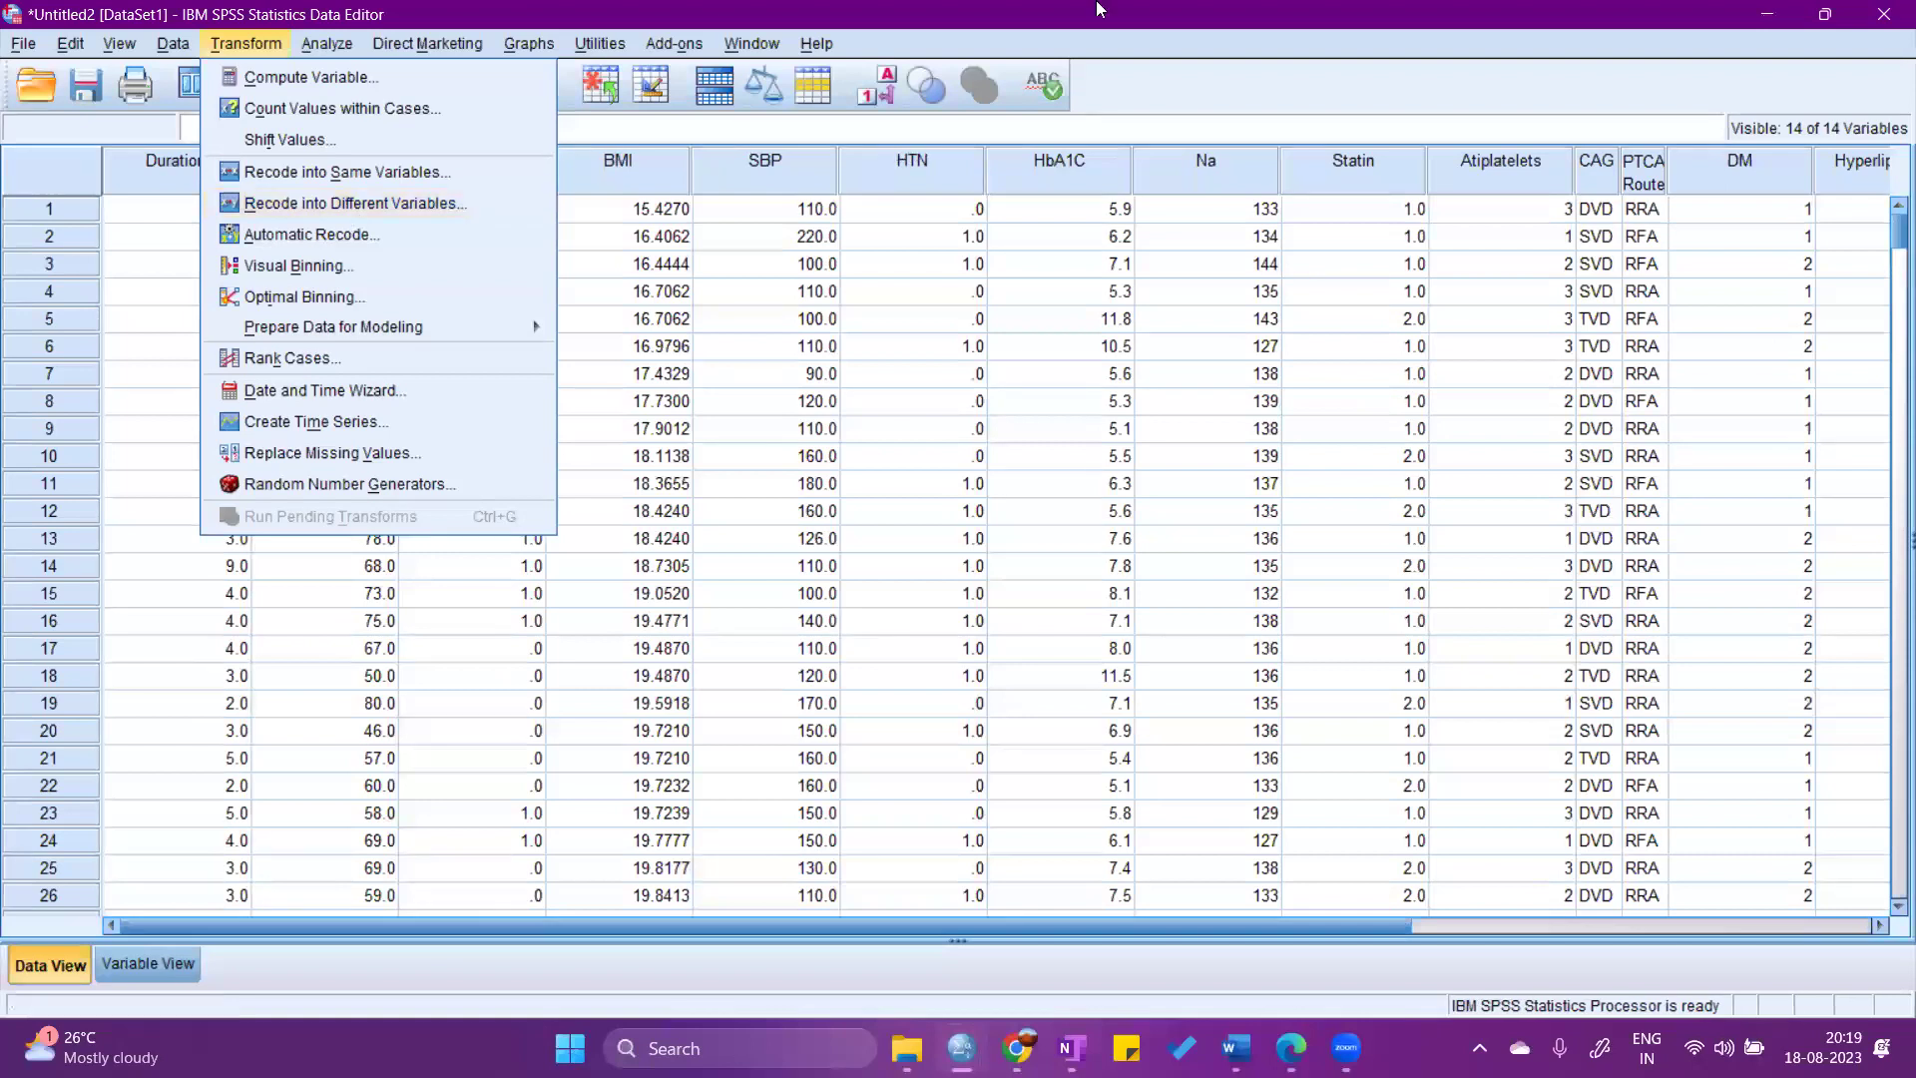
key("alt+w")
Switch to the OneNote "SPSS Hands-On" page, draw two small ovals side by side, and write a double-underlined "Age" below the first.
left_click(997, 1042)
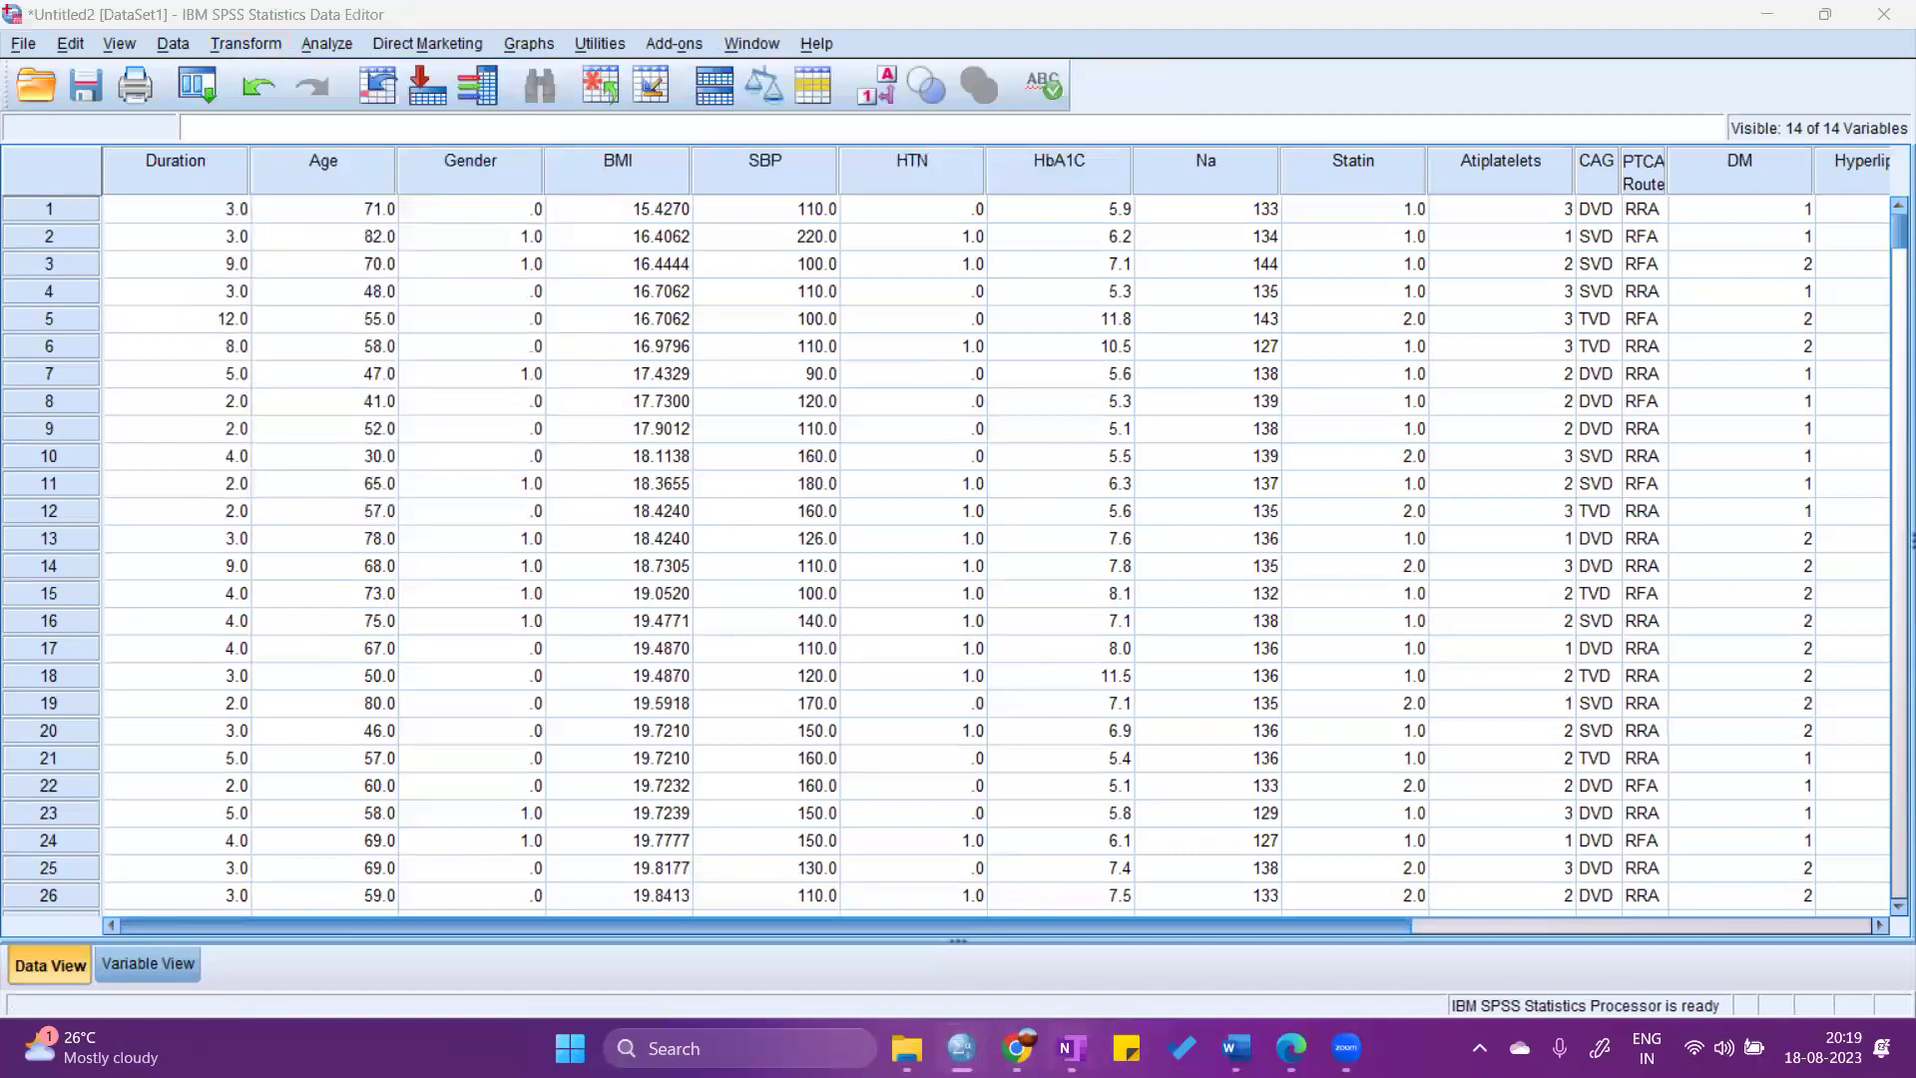
key("alt+Tab")
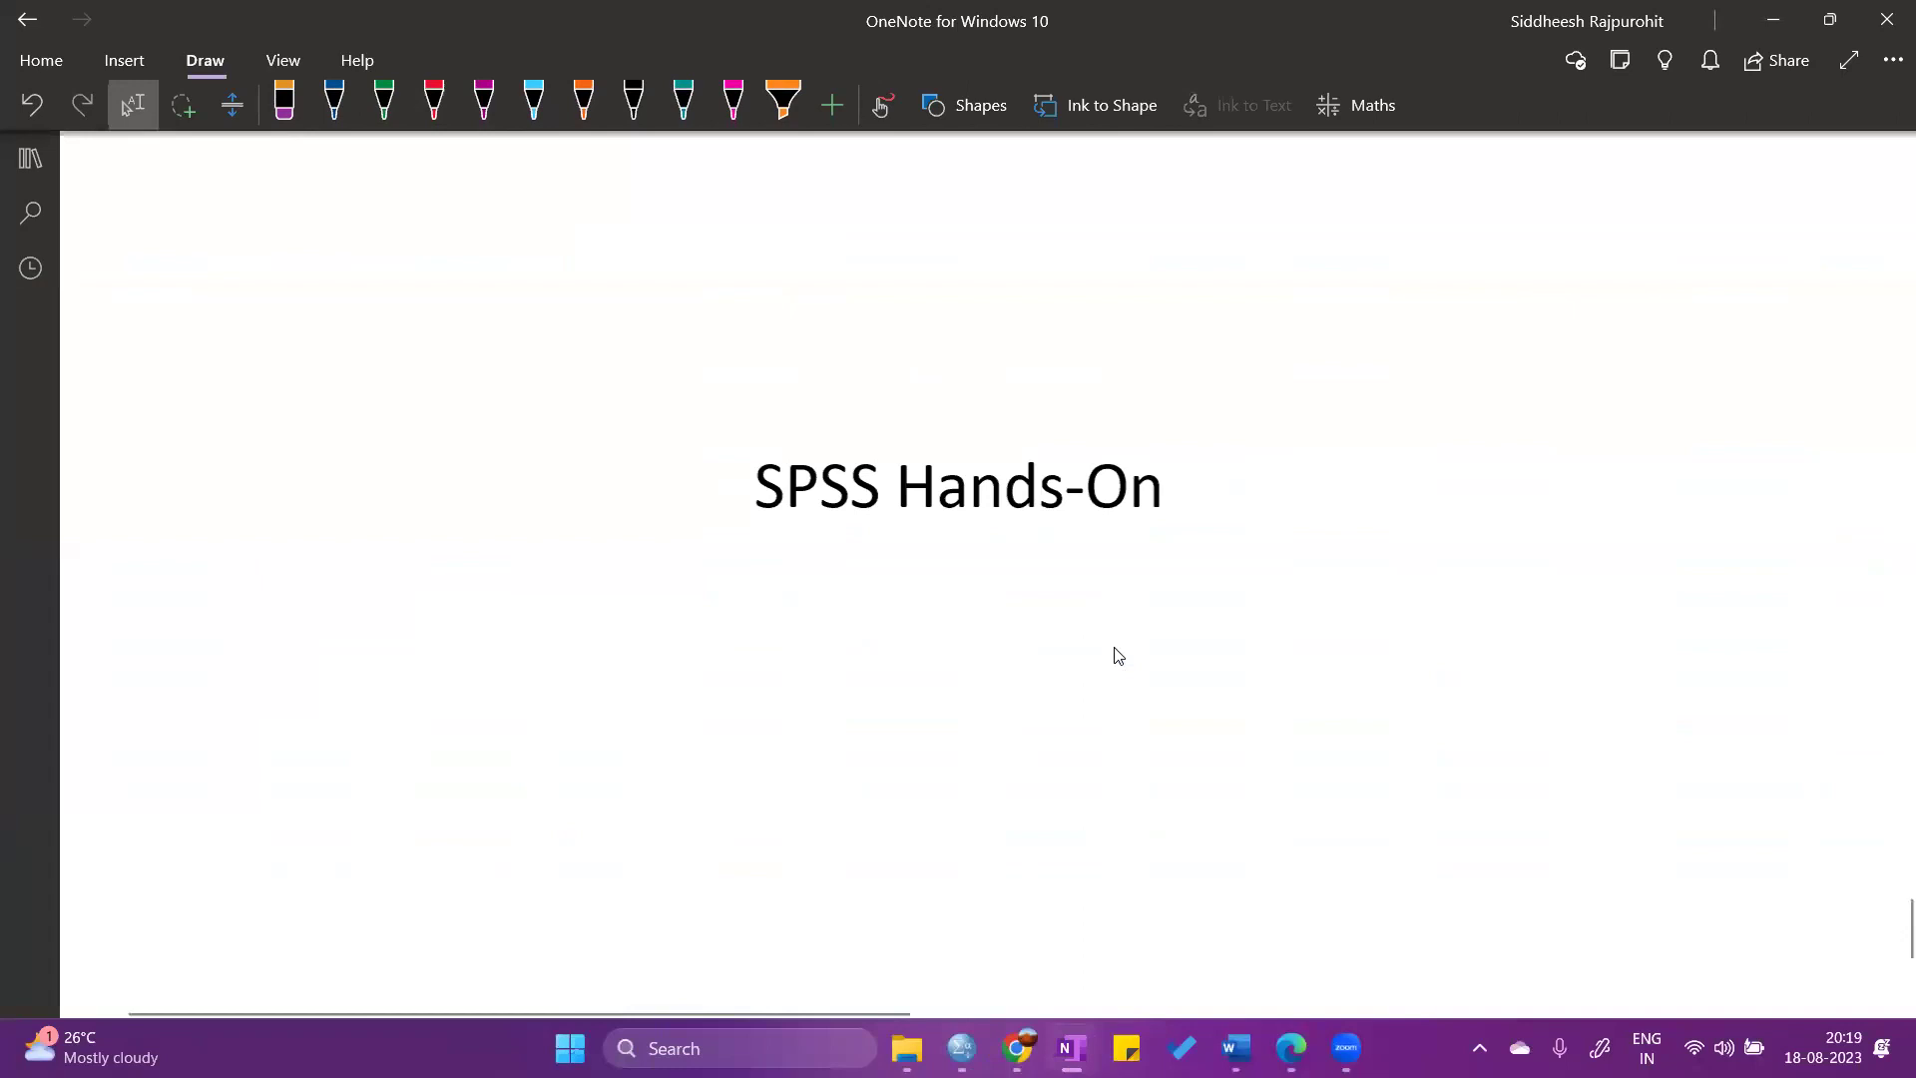
mouse_move(297, 309)
left_mouse_down()
mouse_move(304, 342)
mouse_move(313, 319)
left_mouse_up()
left_click_drag(520, 298, 525, 299)
left_click_drag(300, 348, 299, 384)
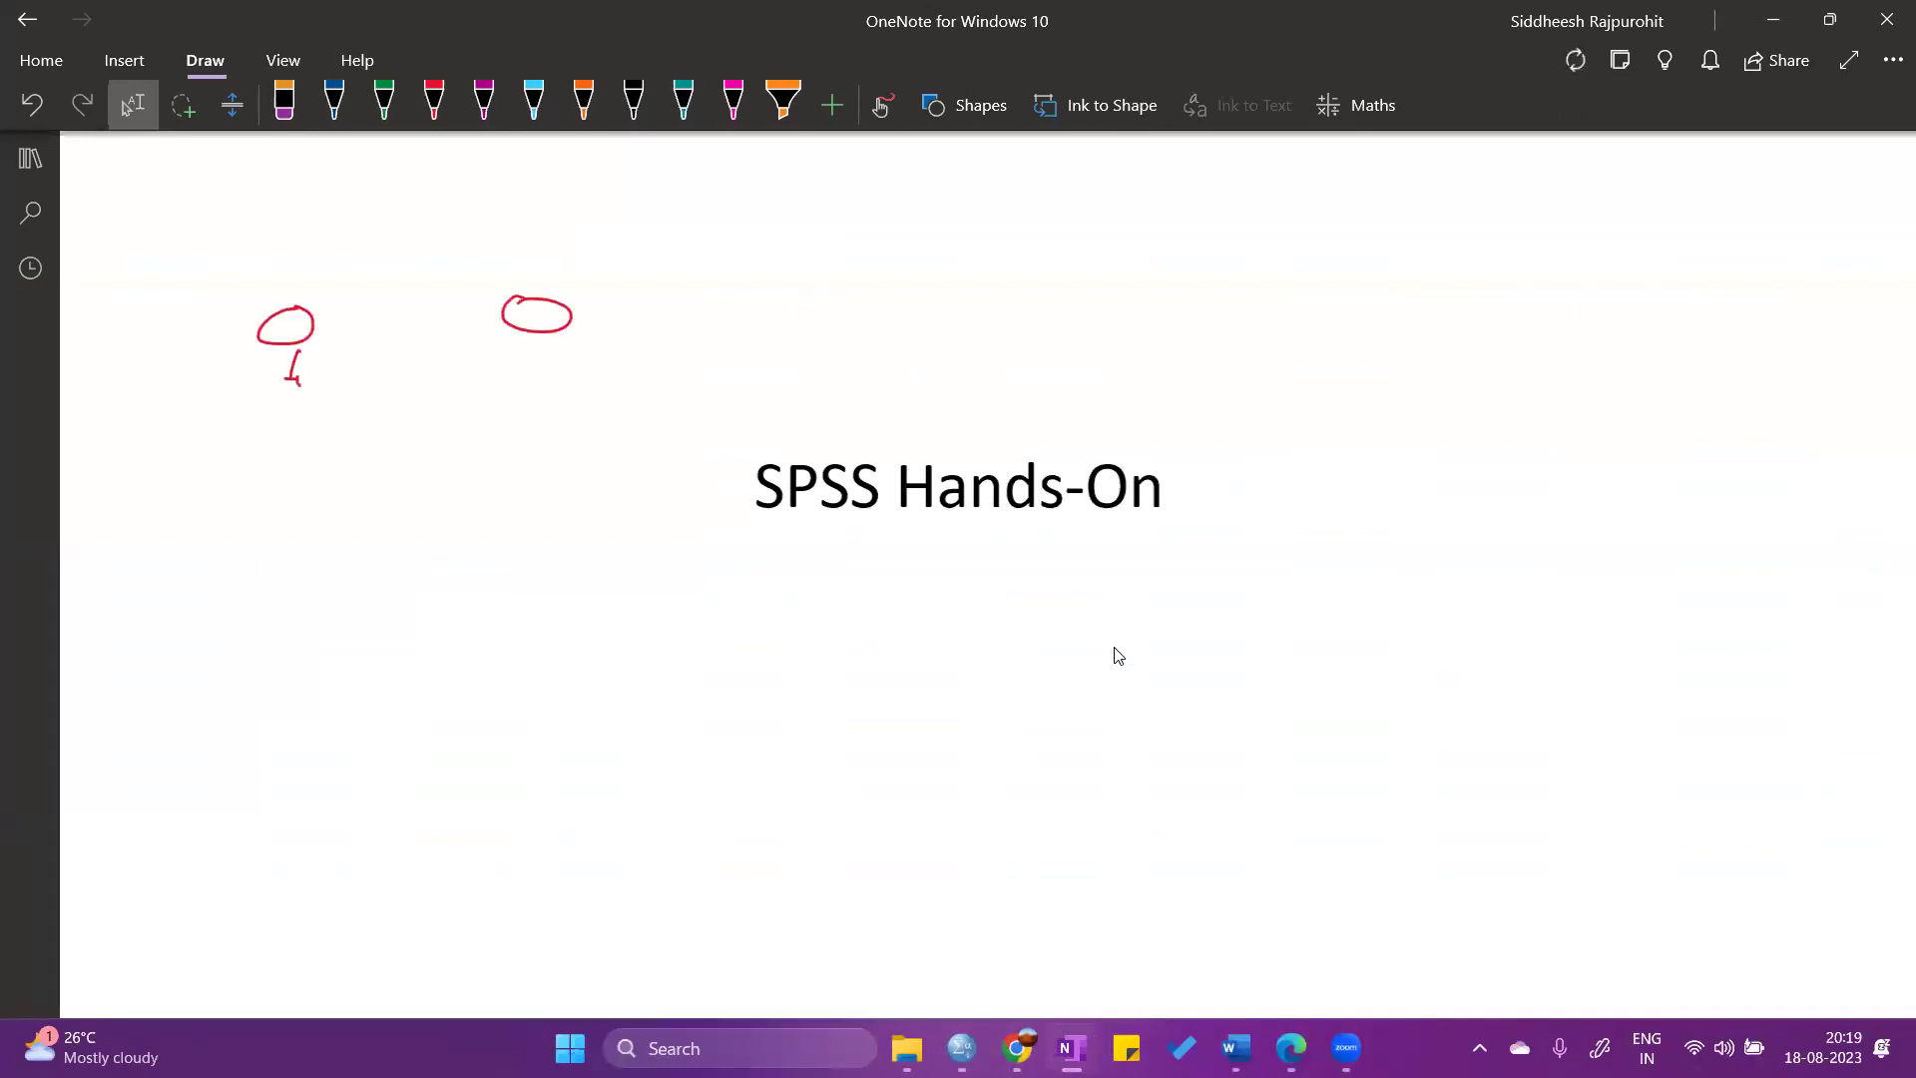
mouse_move(171, 464)
left_mouse_down()
mouse_move(222, 451)
mouse_move(215, 511)
mouse_move(250, 435)
left_mouse_up()
mouse_move(145, 485)
left_mouse_down()
mouse_move(293, 465)
mouse_move(279, 475)
left_mouse_up()
Handwrite the age ranges 0-10, 11-20 and 21-30 under the first "Age" heading, each with a short dash mark before it.
left_click_drag(100, 569, 150, 561)
left_click_drag(107, 633, 167, 626)
left_click_drag(104, 688, 164, 683)
left_click_drag(212, 541, 267, 542)
mouse_move(306, 532)
left_mouse_down()
mouse_move(308, 552)
mouse_move(321, 536)
left_mouse_up()
left_click_drag(197, 611, 199, 633)
mouse_move(214, 609)
left_mouse_down()
mouse_move(228, 628)
mouse_move(261, 618)
left_mouse_up()
mouse_move(302, 609)
left_mouse_down()
mouse_move(324, 626)
mouse_move(363, 596)
left_mouse_up()
left_click_drag(180, 676, 195, 697)
mouse_move(205, 680)
left_mouse_down()
mouse_move(206, 699)
mouse_move(258, 688)
left_mouse_up()
left_click_drag(317, 673, 321, 701)
left_click_drag(352, 678, 385, 675)
Sketch three more answer rows of circles and dashes below the age ranges, and add a second mark beside 21-30.
mouse_move(209, 791)
left_mouse_down()
mouse_move(245, 829)
mouse_move(289, 833)
left_mouse_up()
left_click(319, 781)
left_click_drag(327, 836, 345, 834)
left_click_drag(209, 877, 304, 878)
left_click(355, 876)
mouse_move(166, 772)
left_mouse_down()
mouse_move(150, 800)
mouse_move(165, 775)
left_mouse_up()
mouse_move(170, 828)
left_mouse_down()
mouse_move(147, 838)
mouse_move(176, 833)
left_mouse_up()
left_click_drag(143, 855, 183, 875)
left_click_drag(111, 687, 168, 684)
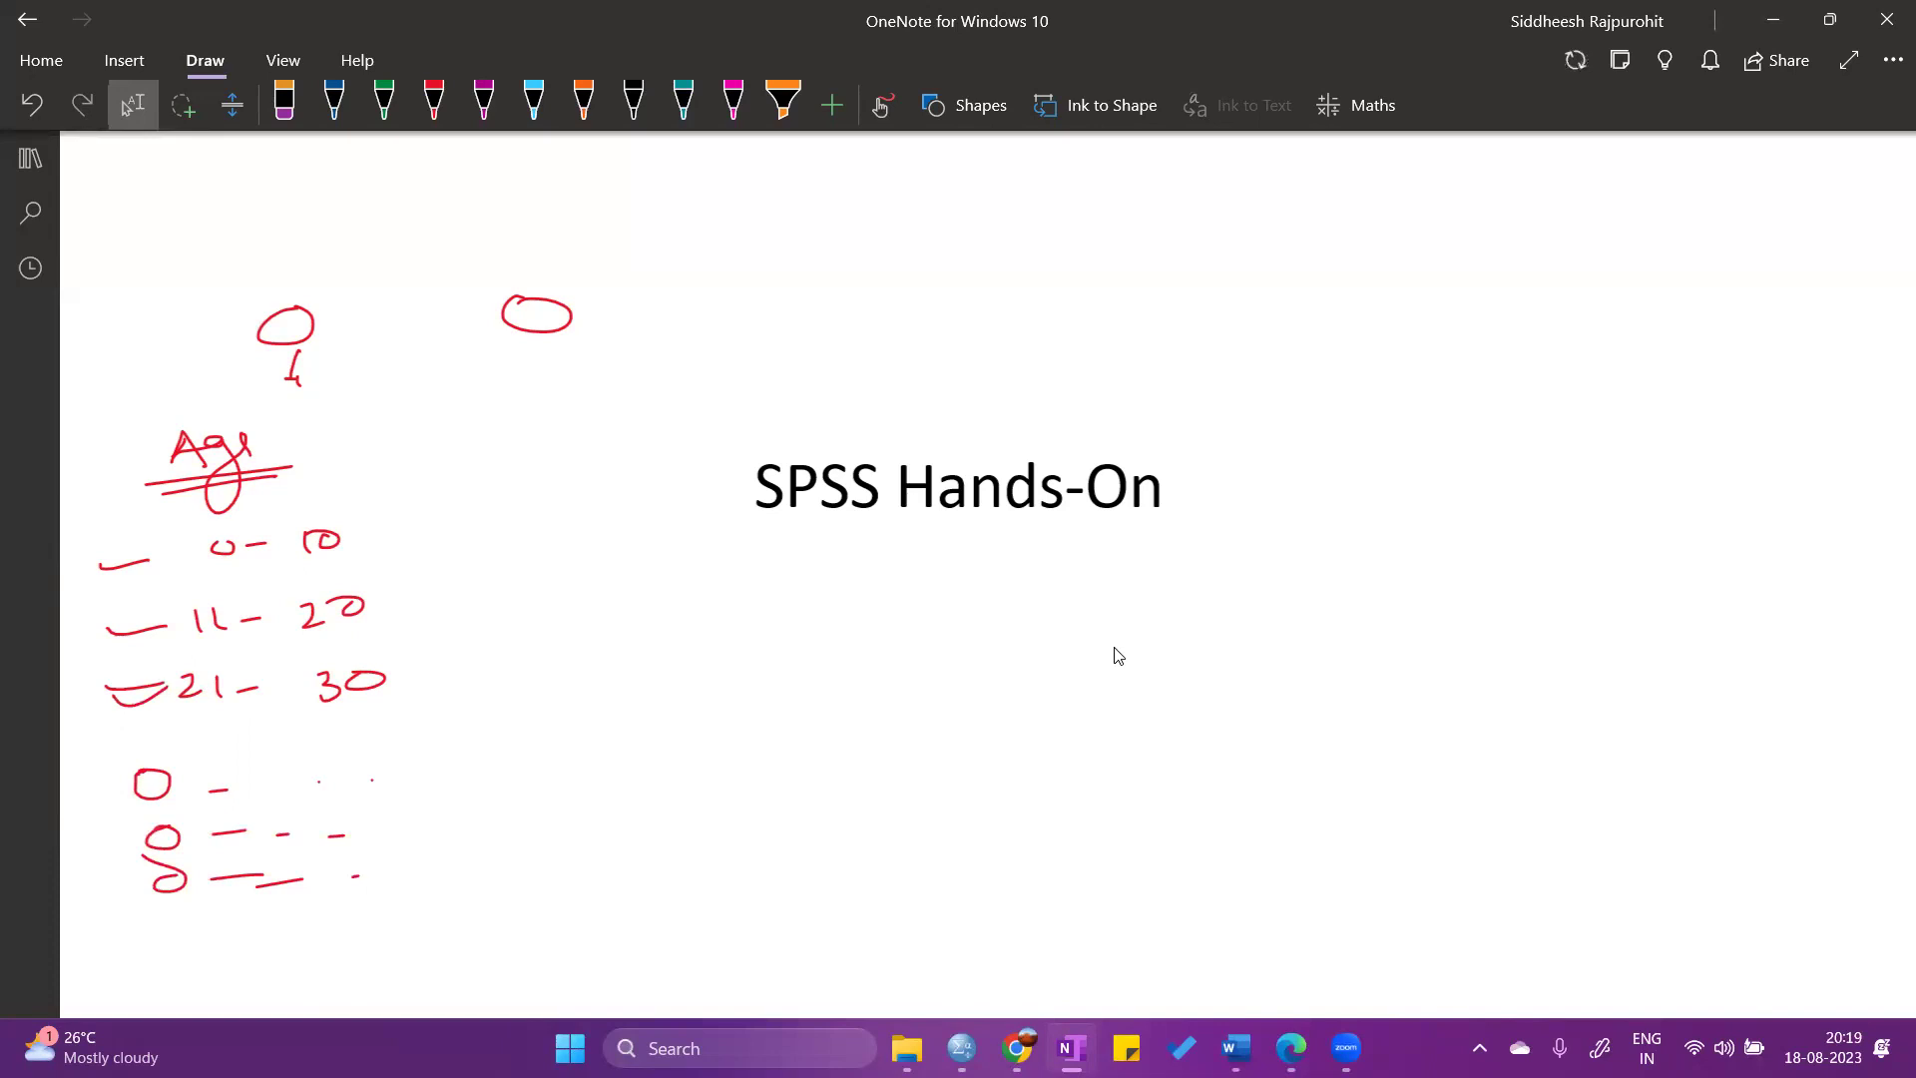
Underline the second oval, write an "Age" heading below it, and list the ages 45, 24, 12 and 25.
left_click_drag(451, 369, 659, 372)
mouse_move(467, 457)
left_mouse_down()
mouse_move(485, 423)
mouse_move(505, 455)
left_mouse_up()
mouse_move(469, 445)
left_mouse_down()
mouse_move(511, 439)
mouse_move(521, 489)
mouse_move(555, 439)
left_mouse_up()
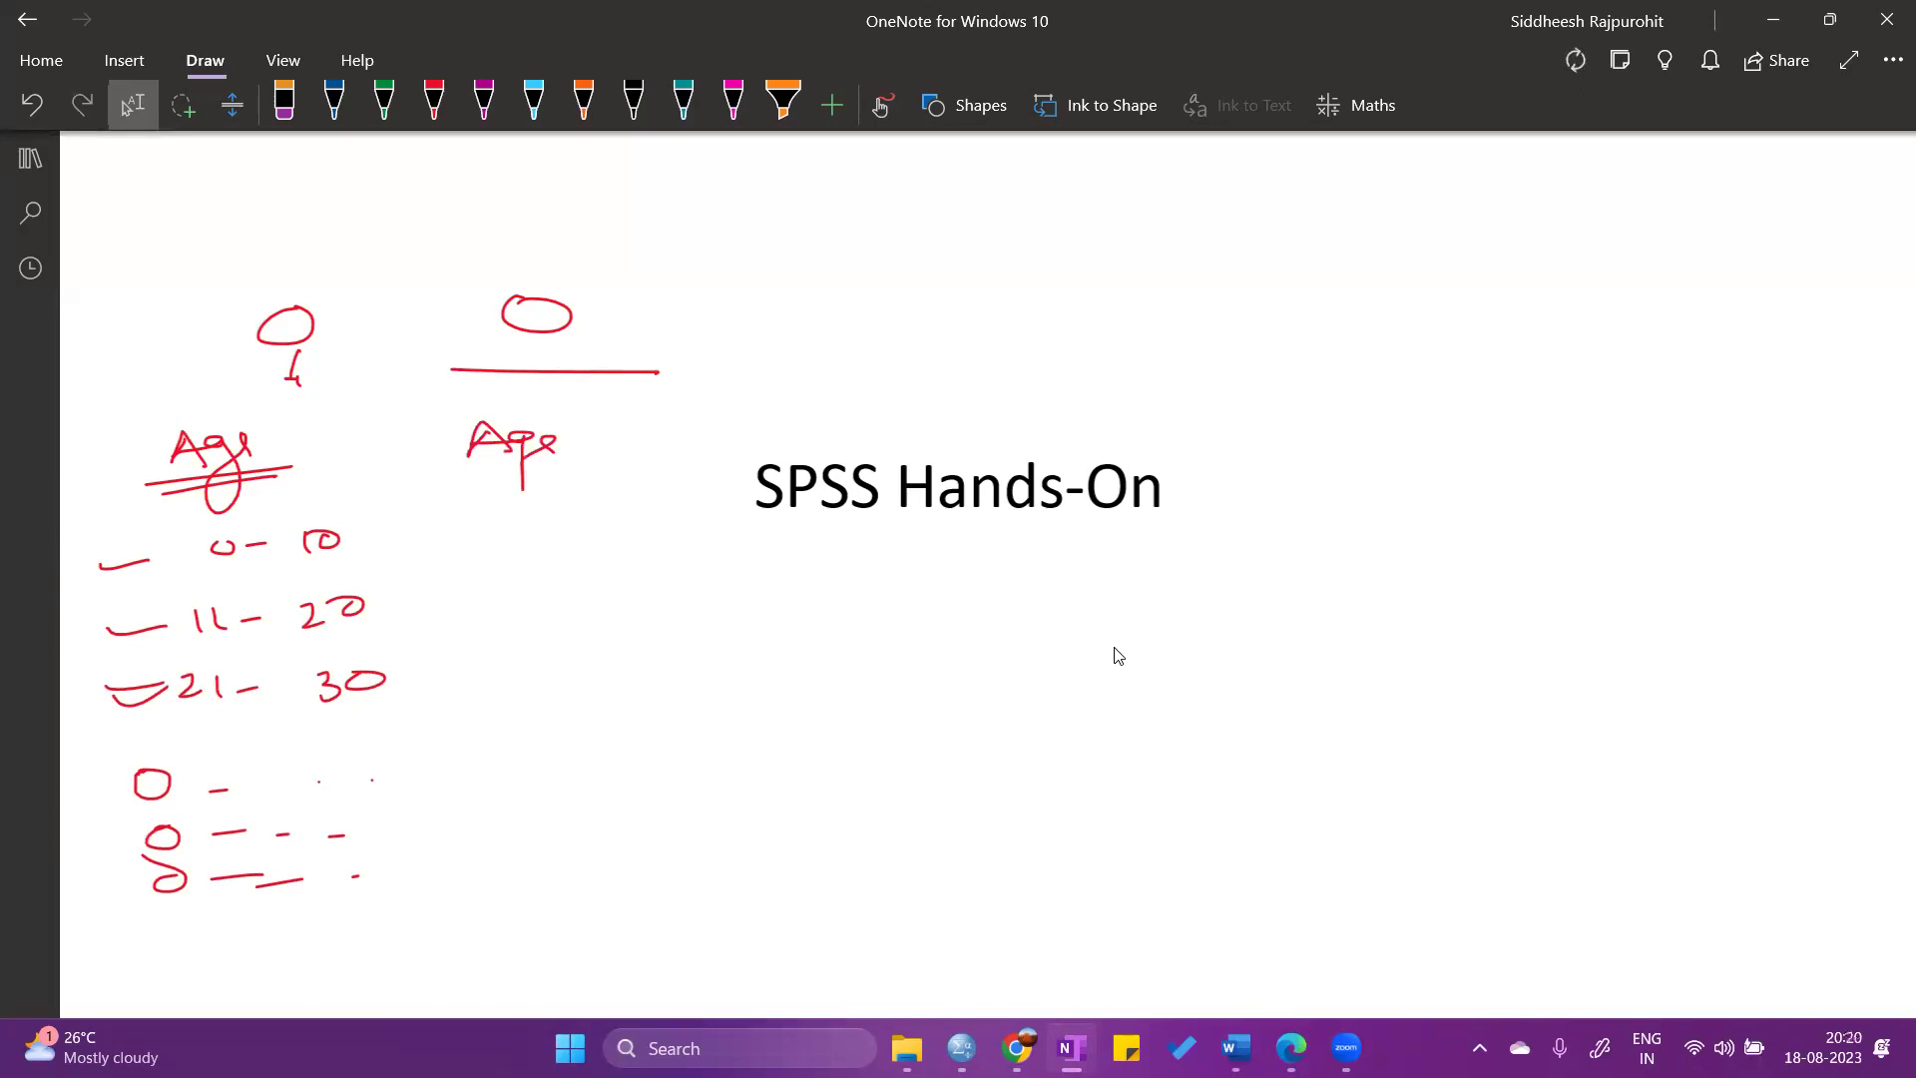
mouse_move(508, 540)
left_mouse_down()
mouse_move(518, 573)
mouse_move(541, 568)
mouse_move(537, 642)
mouse_move(578, 636)
left_mouse_up()
mouse_move(571, 615)
left_mouse_down()
mouse_move(573, 648)
mouse_move(509, 723)
mouse_move(576, 715)
left_mouse_up()
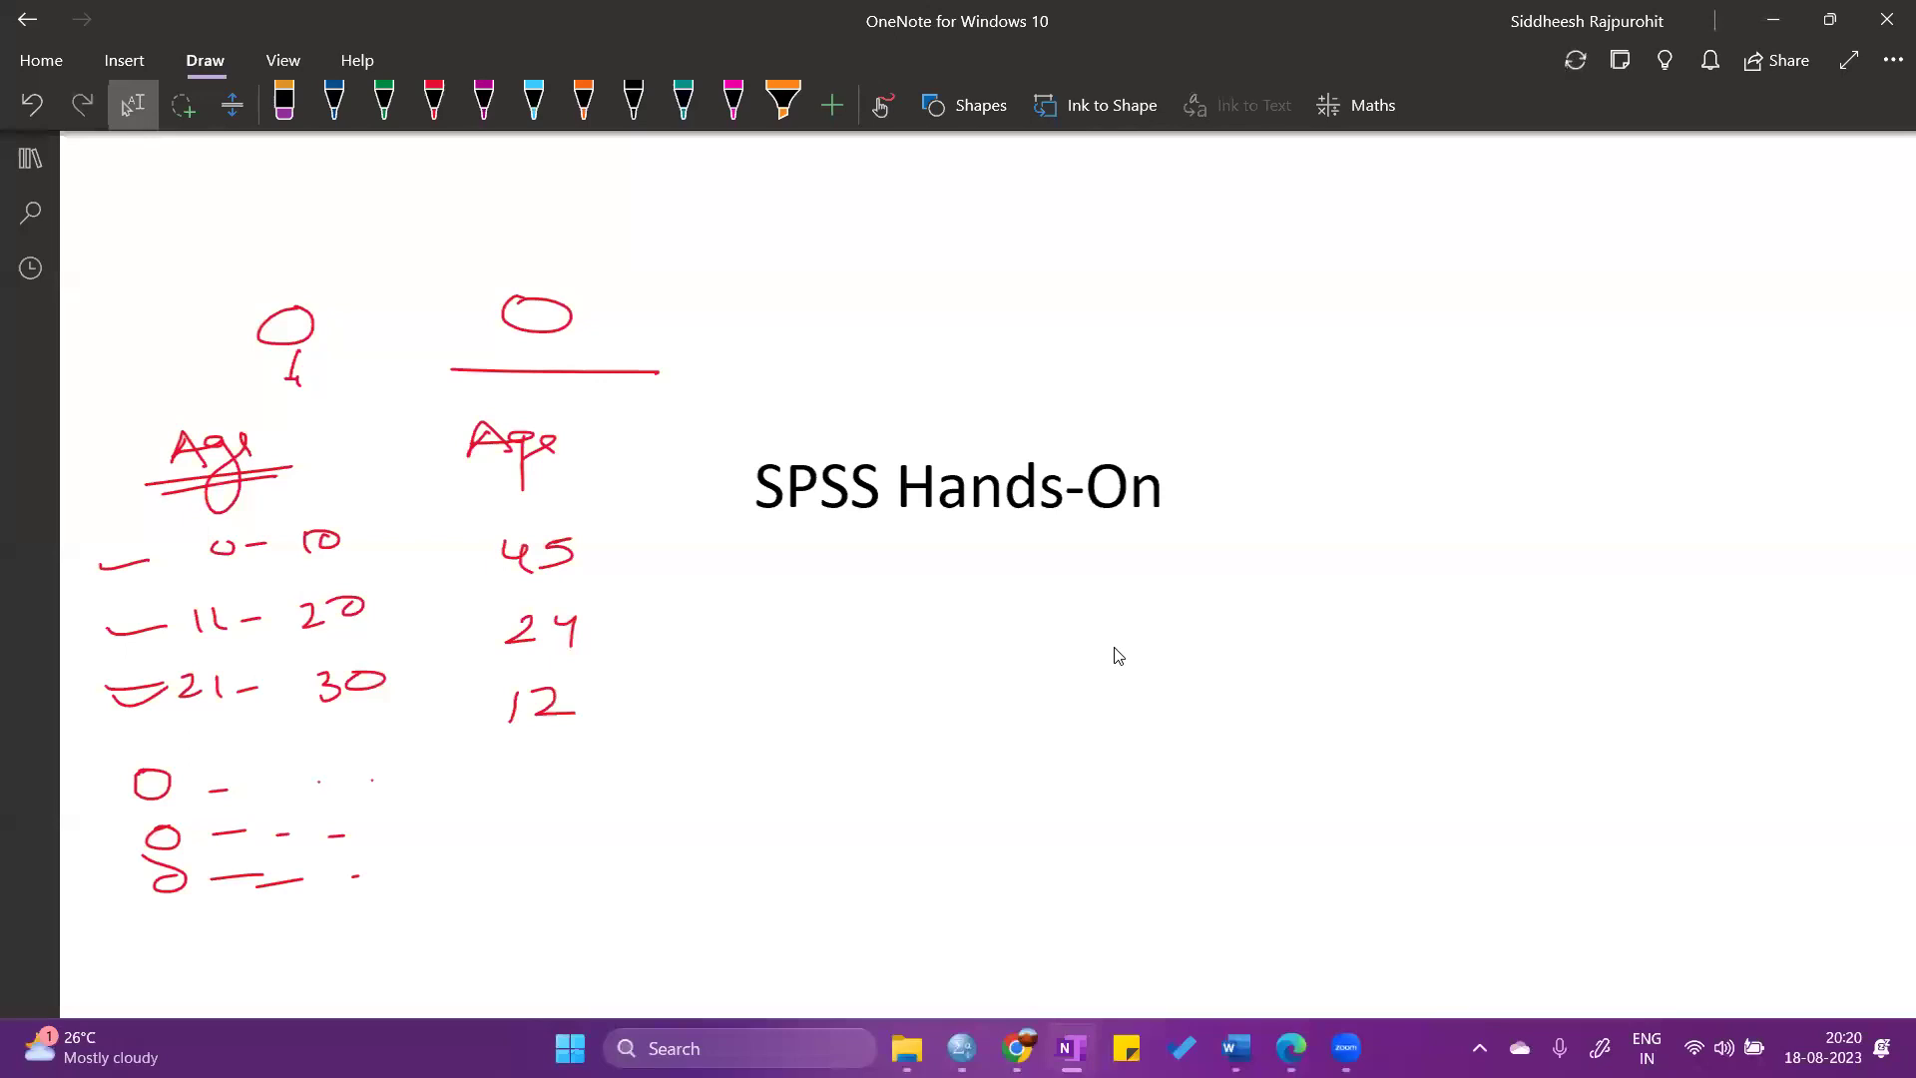
left_click_drag(499, 778, 544, 795)
left_click_drag(554, 766, 605, 757)
Separate the two age columns with a vertical line, circle both ovals, label them "a" and "b", and draw a line across above "b".
left_click_drag(364, 271, 402, 888)
mouse_move(225, 297)
left_mouse_down()
mouse_move(374, 359)
mouse_move(244, 285)
left_mouse_up()
mouse_move(626, 283)
left_mouse_down()
mouse_move(444, 319)
mouse_move(564, 263)
left_mouse_up()
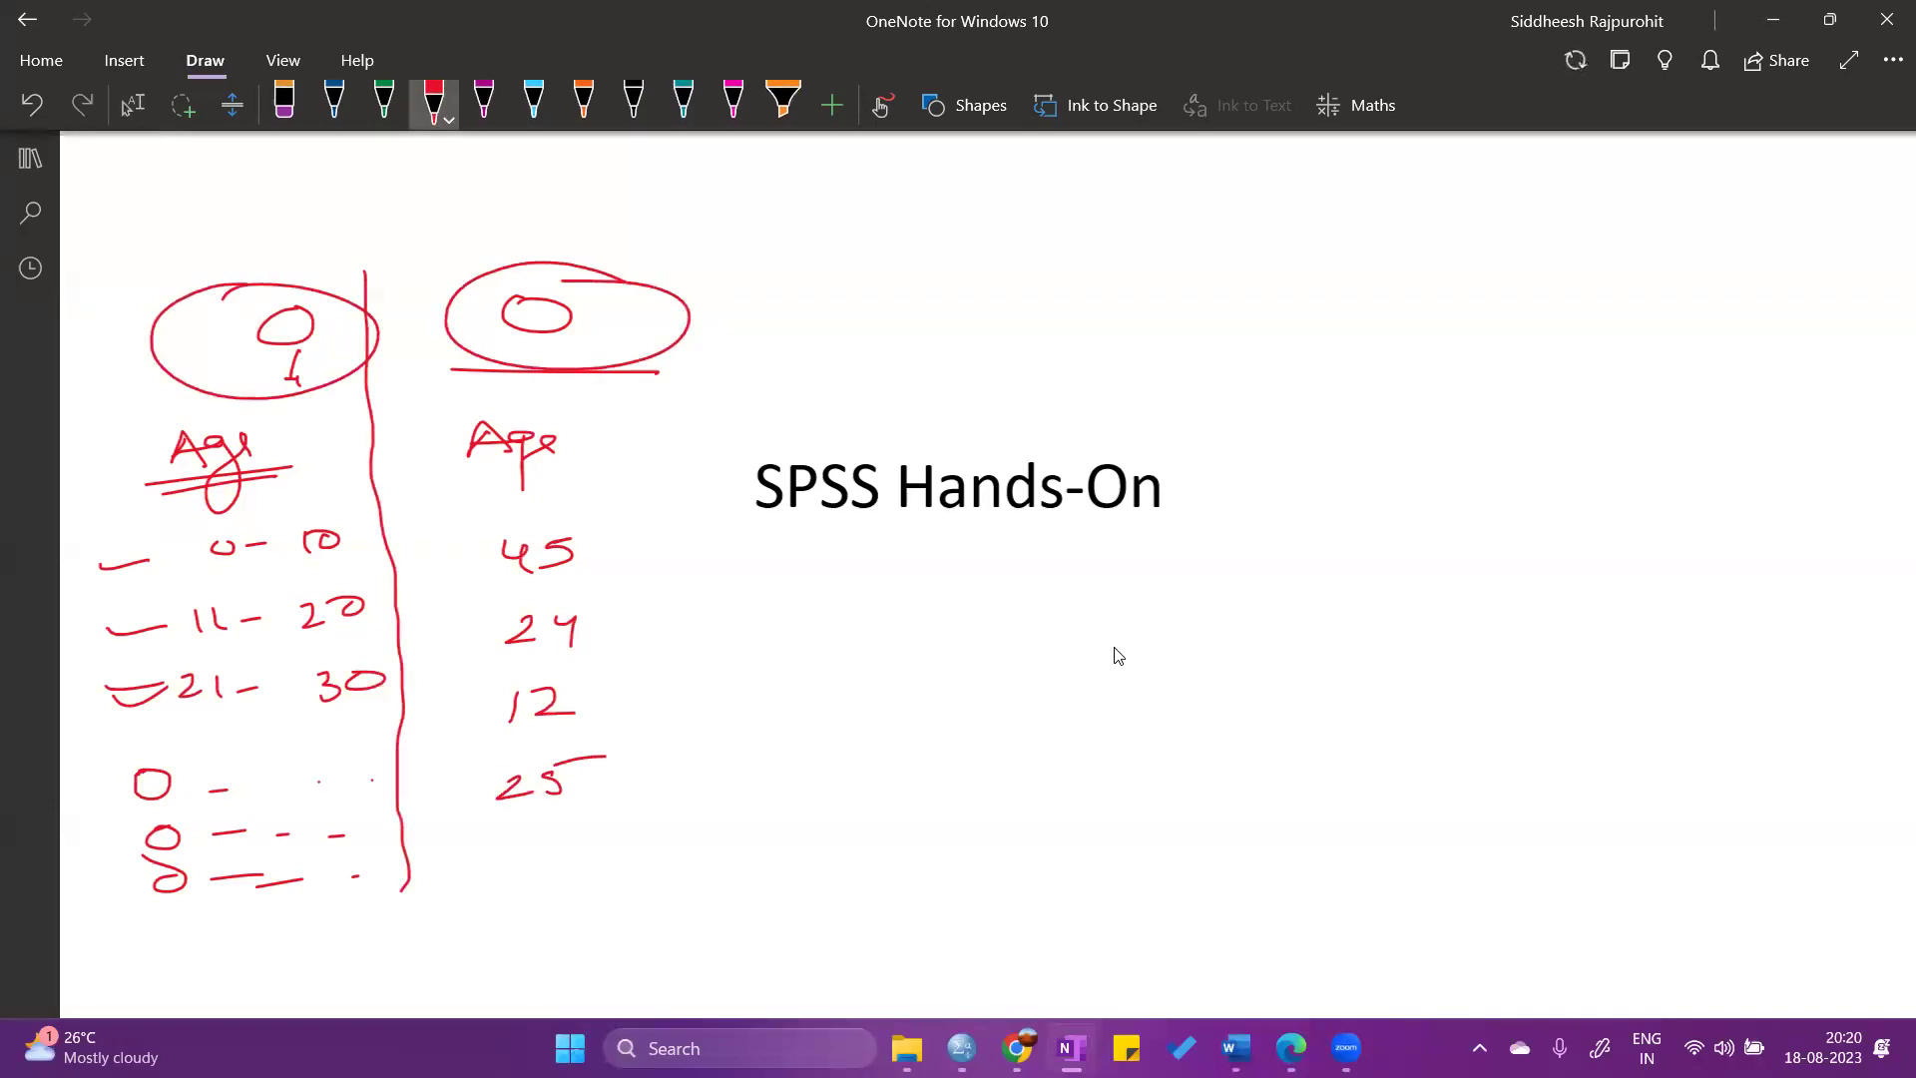
left_click_drag(249, 198, 257, 237)
left_click_drag(496, 183, 479, 212)
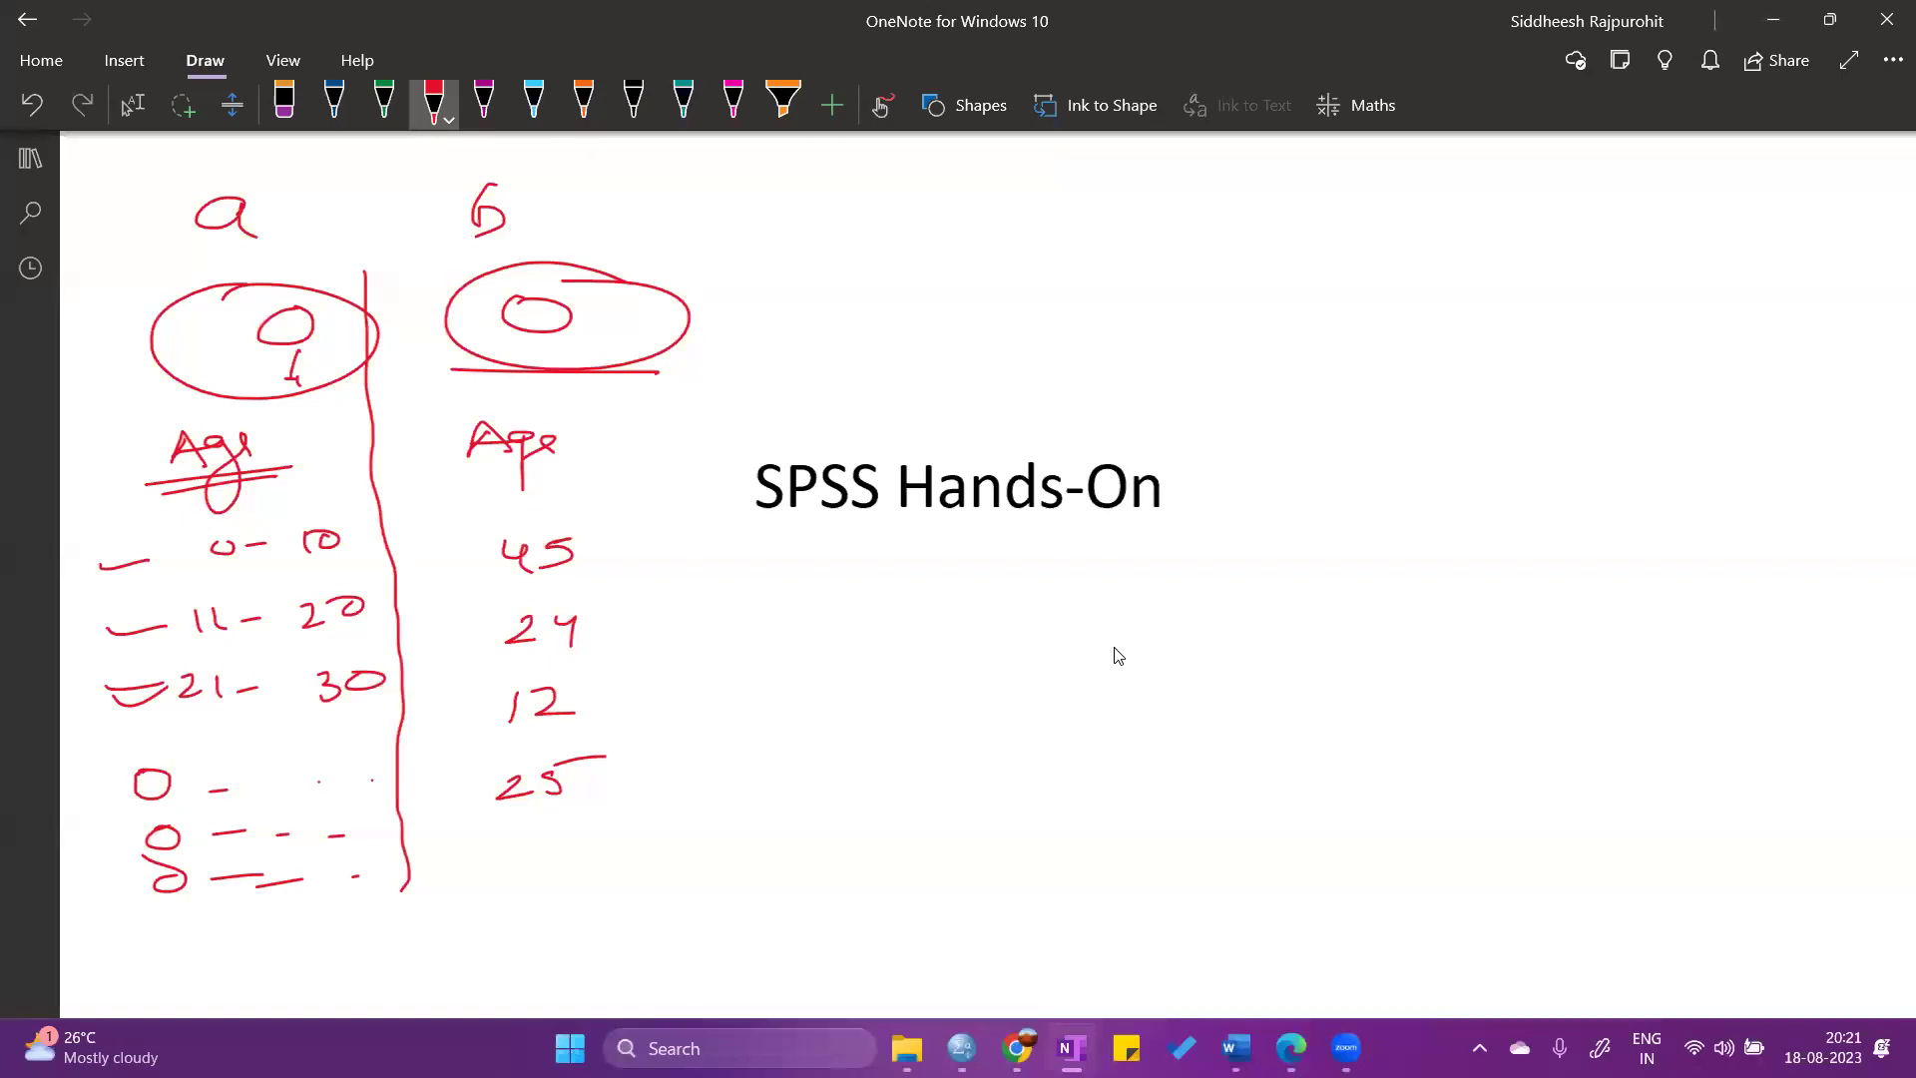
left_click_drag(308, 207, 788, 201)
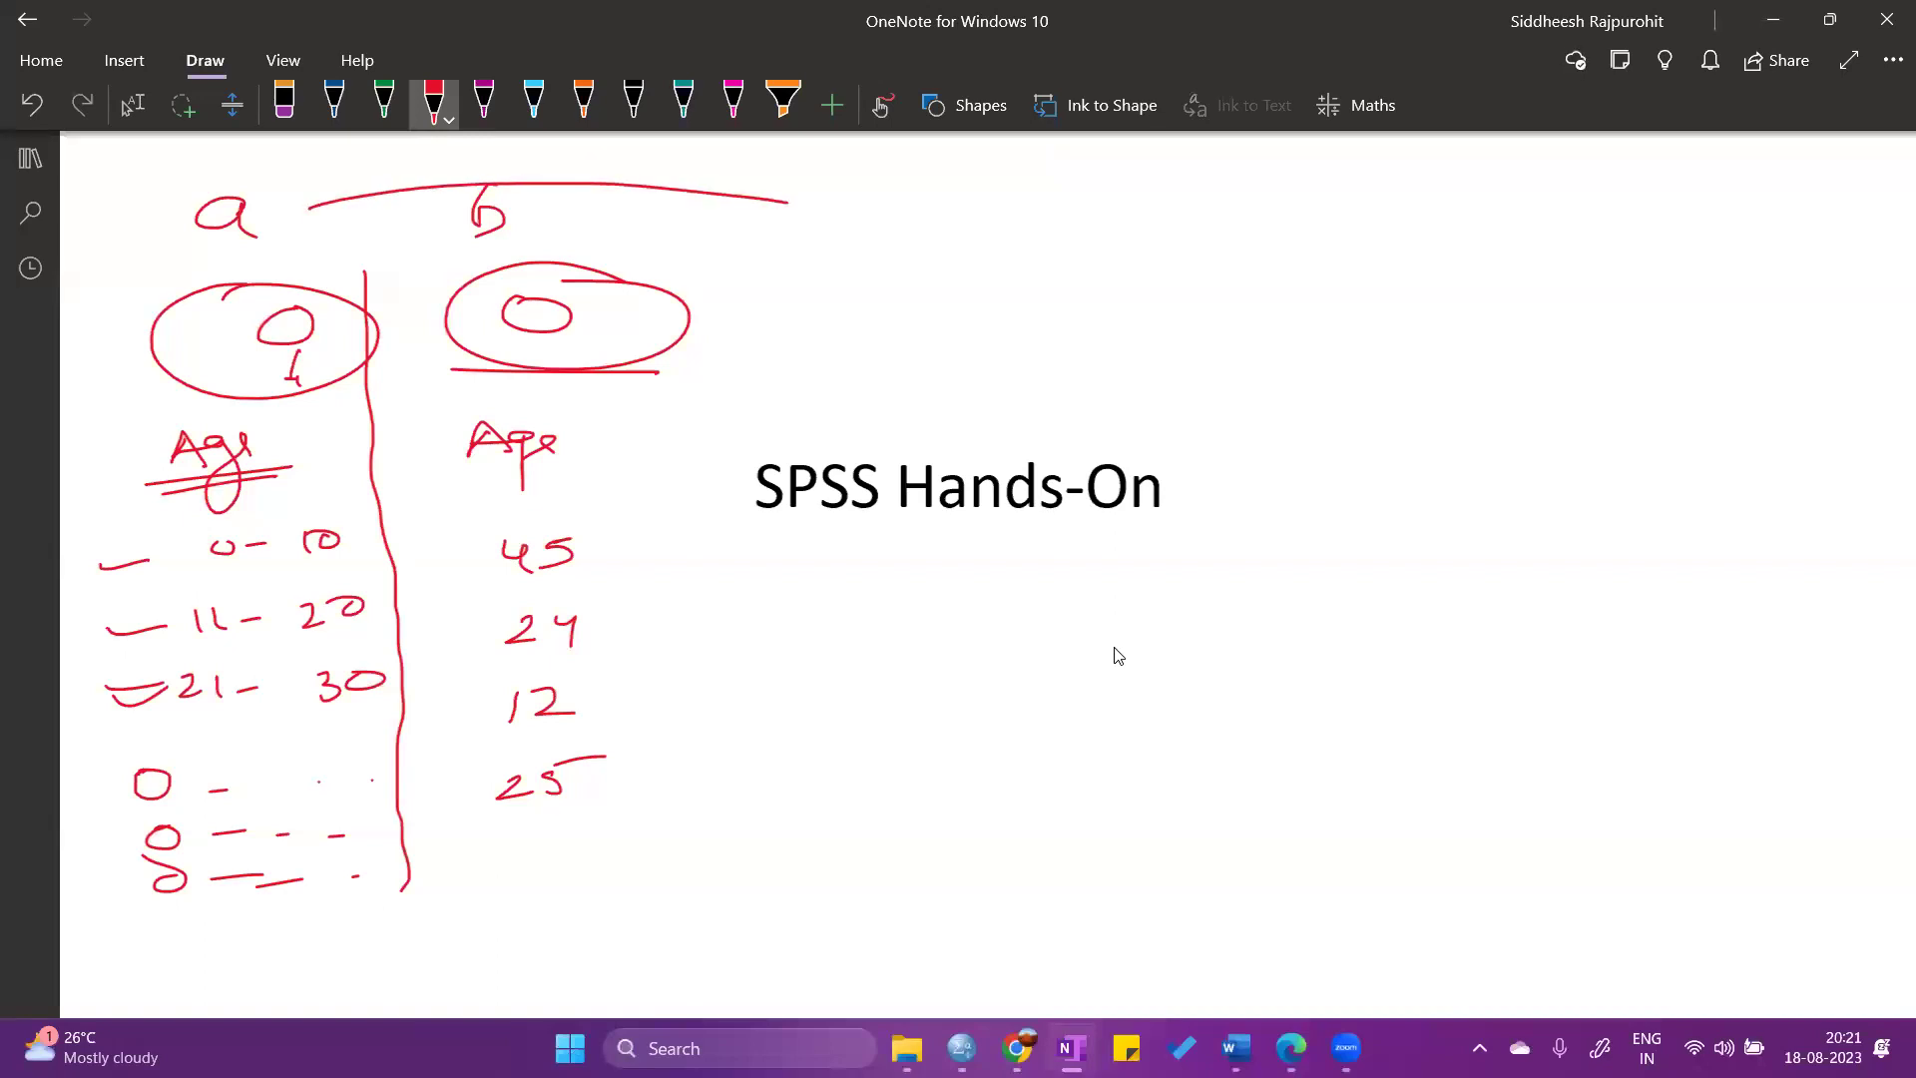
Handwrite "eg" followed by an arrow mark at the end of the line above "b", and double-underline it.
mouse_move(830, 212)
left_mouse_down()
mouse_move(890, 199)
mouse_move(883, 255)
left_mouse_up()
mouse_move(910, 183)
left_mouse_down()
mouse_move(966, 197)
mouse_move(950, 222)
left_mouse_up()
left_click_drag(840, 242, 930, 236)
left_click_drag(843, 256, 932, 247)
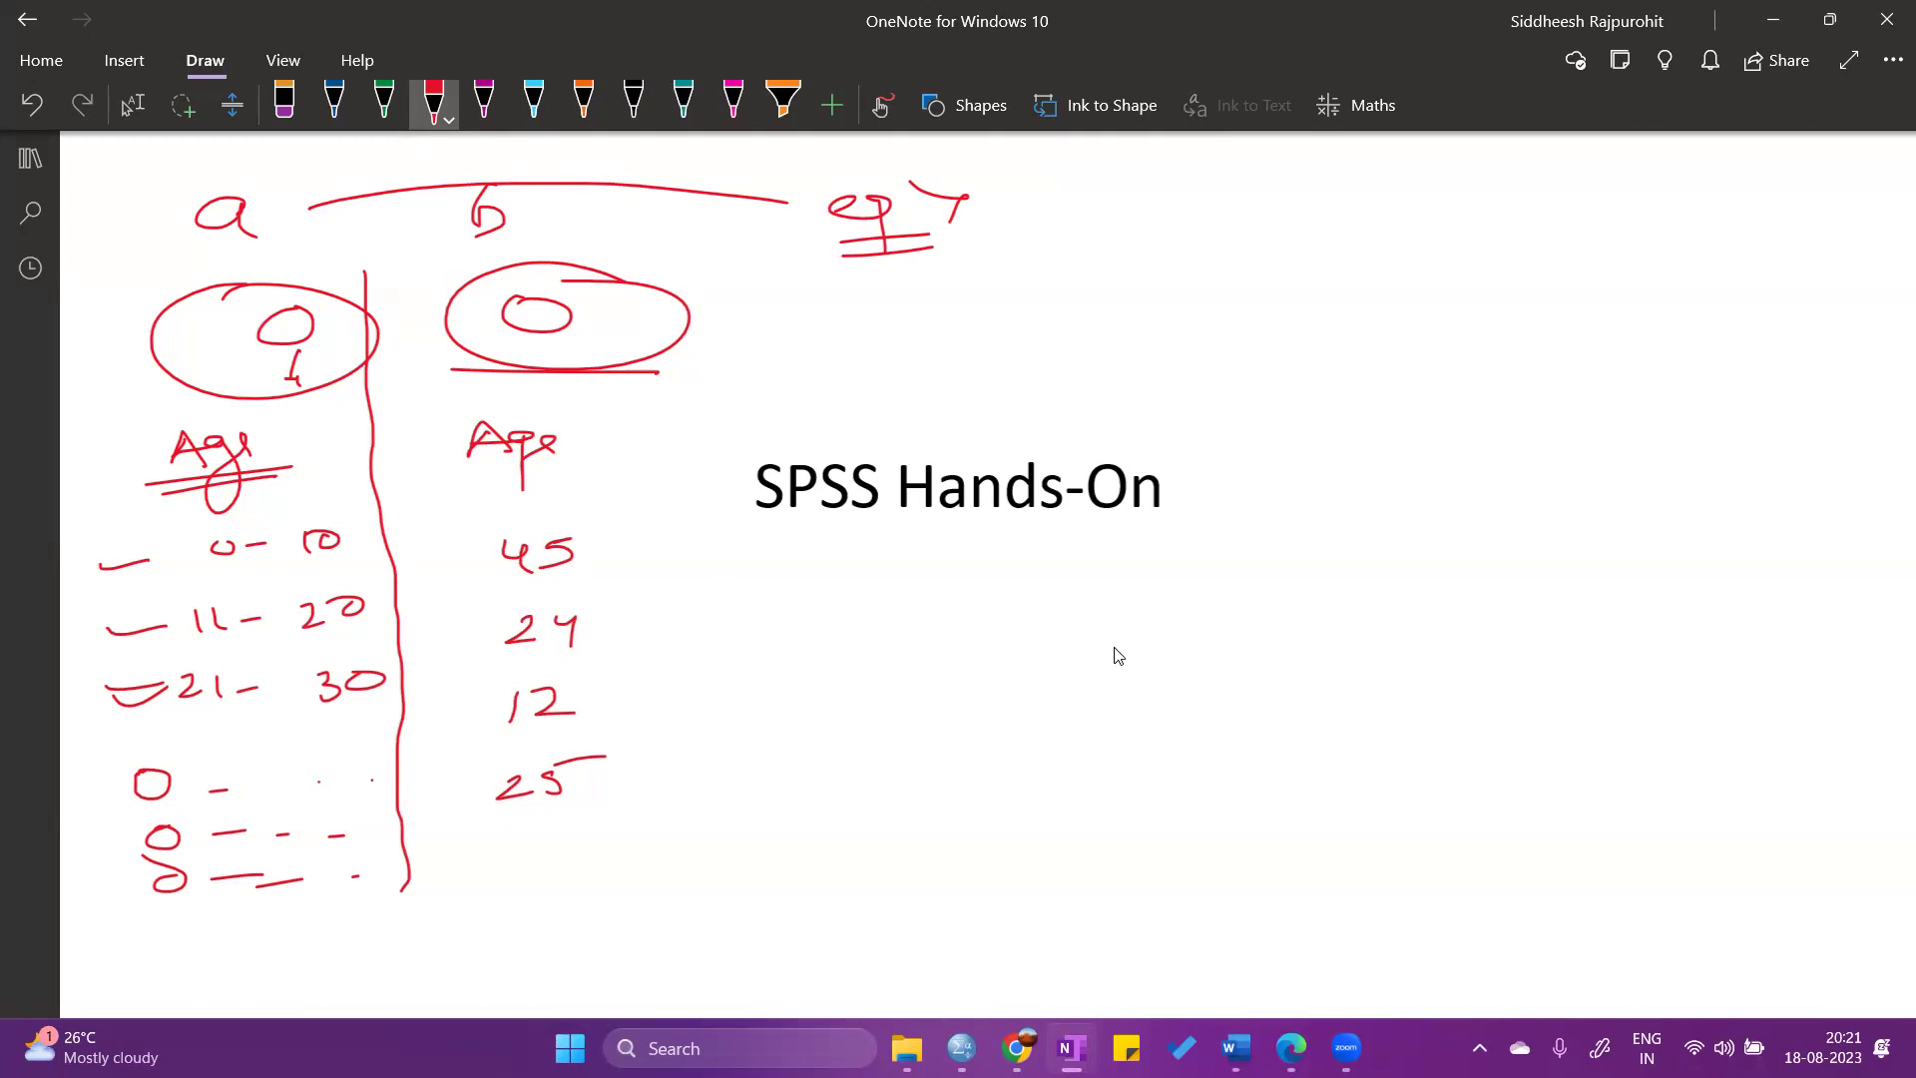
Handwrite "20 - 40 → Anxiety" with an underline on the same row as "eg", and write the range 0-10 below "eg".
left_click_drag(1135, 224, 1162, 257)
mouse_move(1193, 231)
left_mouse_down()
mouse_move(1184, 245)
mouse_move(1195, 231)
left_mouse_up()
mouse_move(1229, 238)
left_mouse_down()
mouse_move(1352, 255)
mouse_move(1395, 231)
mouse_move(1564, 223)
mouse_move(1581, 244)
mouse_move(1741, 258)
left_mouse_up()
left_click_drag(1700, 214, 1725, 208)
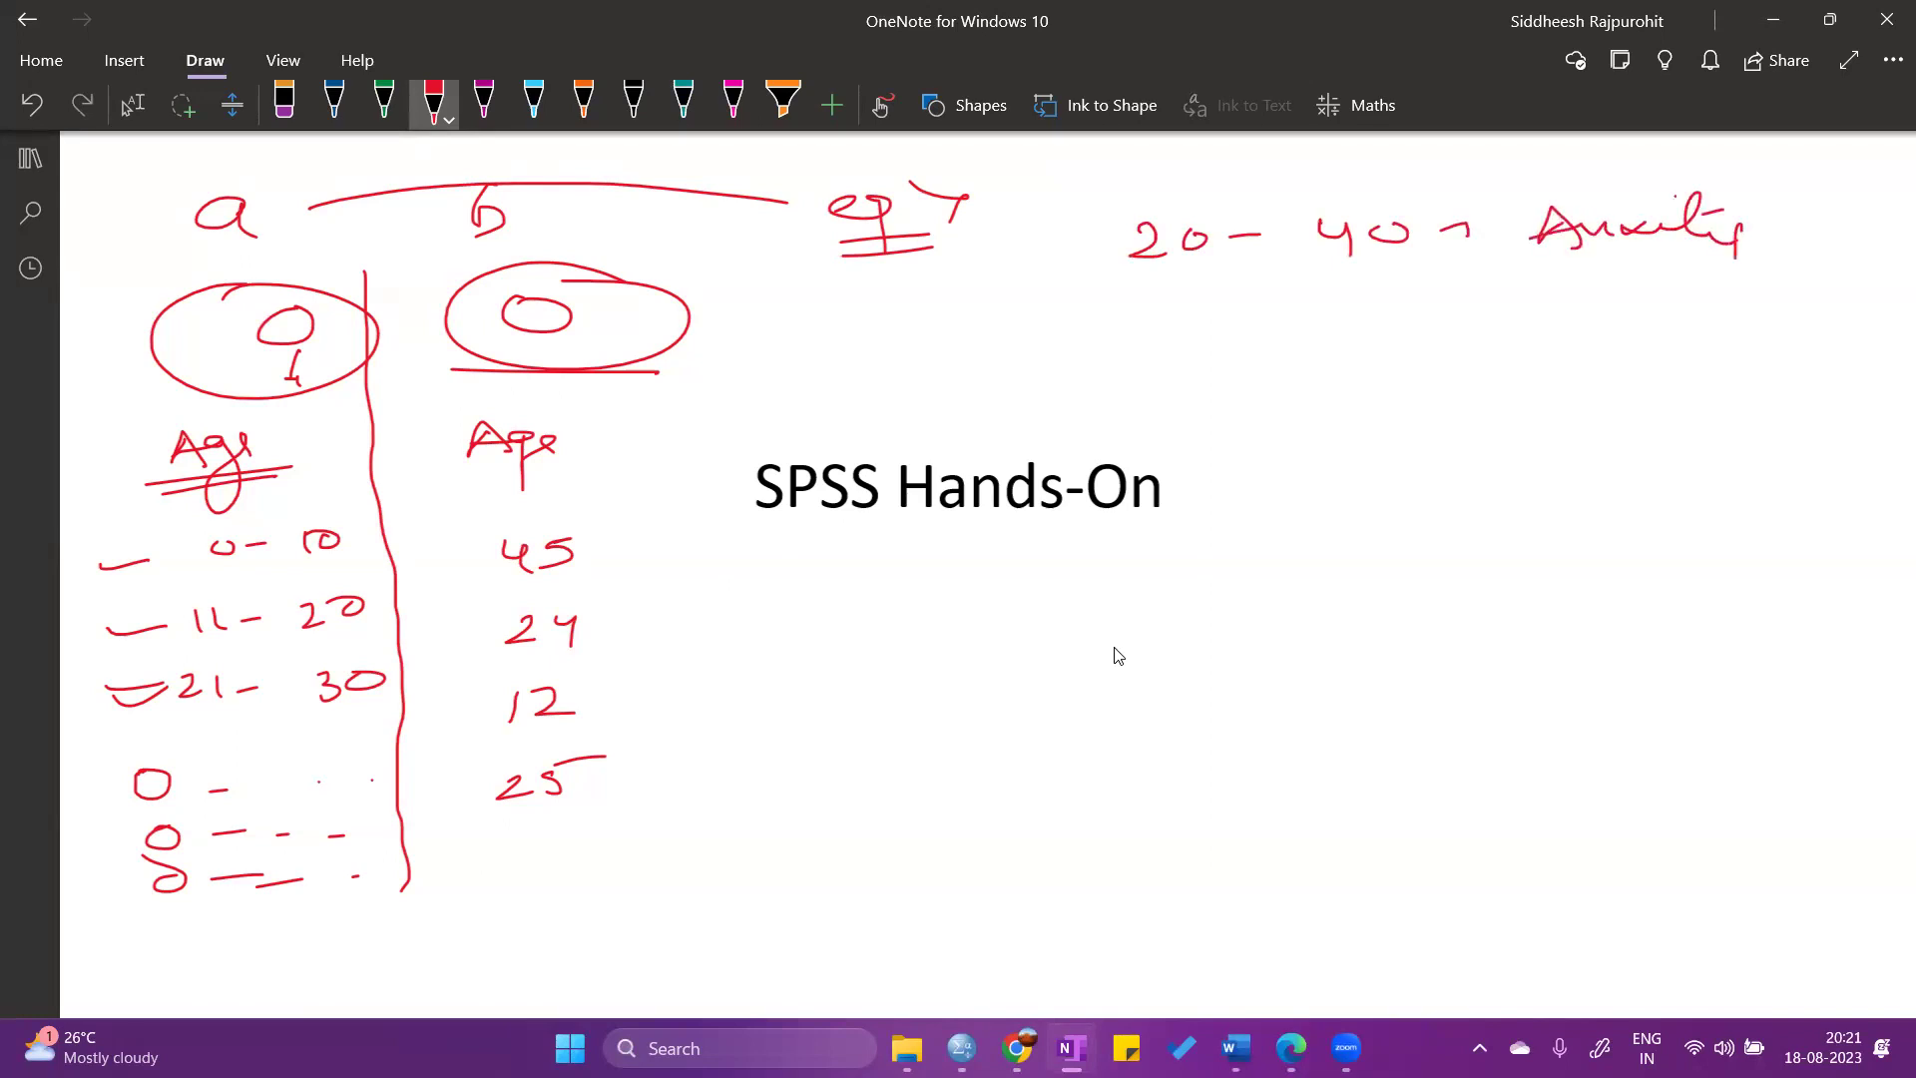
left_click_drag(1065, 300, 1444, 279)
mouse_move(850, 340)
left_mouse_down()
mouse_move(850, 379)
mouse_move(840, 361)
mouse_move(868, 345)
left_mouse_up()
left_click_drag(884, 349, 912, 347)
mouse_move(942, 339)
left_mouse_down()
mouse_move(948, 370)
mouse_move(986, 336)
left_mouse_up()
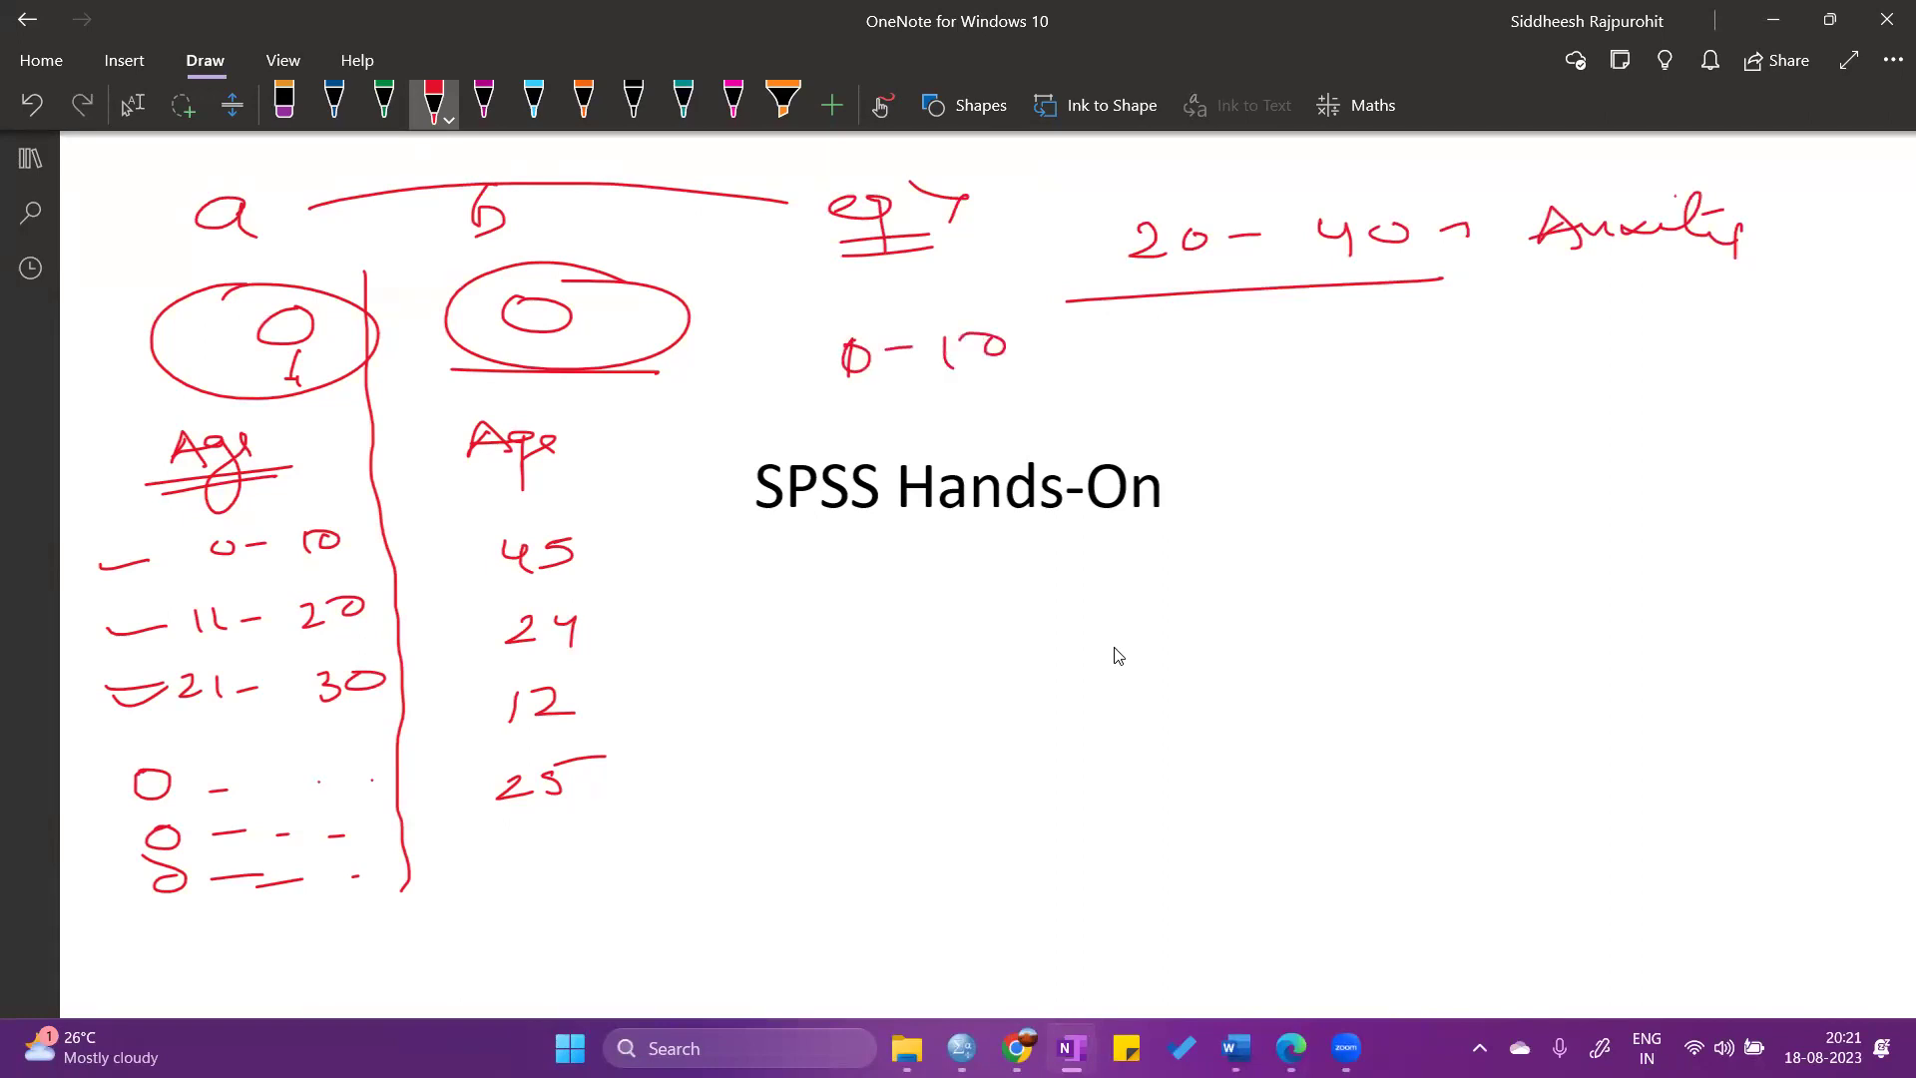
List the age ranges 0-10, 11-20, 21-32 and 31-40 below the "SPSS Hands-On" title, and close them with a bracket.
mouse_move(901, 603)
left_mouse_down()
mouse_move(918, 629)
mouse_move(938, 605)
left_mouse_up()
left_click_drag(948, 610, 990, 607)
mouse_move(1023, 596)
left_mouse_down()
mouse_move(1026, 623)
mouse_move(1044, 599)
left_mouse_up()
left_click(914, 663)
mouse_move(895, 667)
left_mouse_down()
mouse_move(895, 690)
mouse_move(916, 688)
left_mouse_up()
mouse_move(948, 670)
left_mouse_down()
mouse_move(1039, 681)
mouse_move(1056, 661)
left_mouse_up()
left_click_drag(884, 740, 916, 768)
left_click(944, 756)
mouse_move(910, 747)
left_mouse_down()
mouse_move(926, 769)
mouse_move(972, 754)
left_mouse_up()
mouse_move(1018, 732)
left_mouse_down()
mouse_move(1015, 763)
mouse_move(1074, 742)
left_mouse_up()
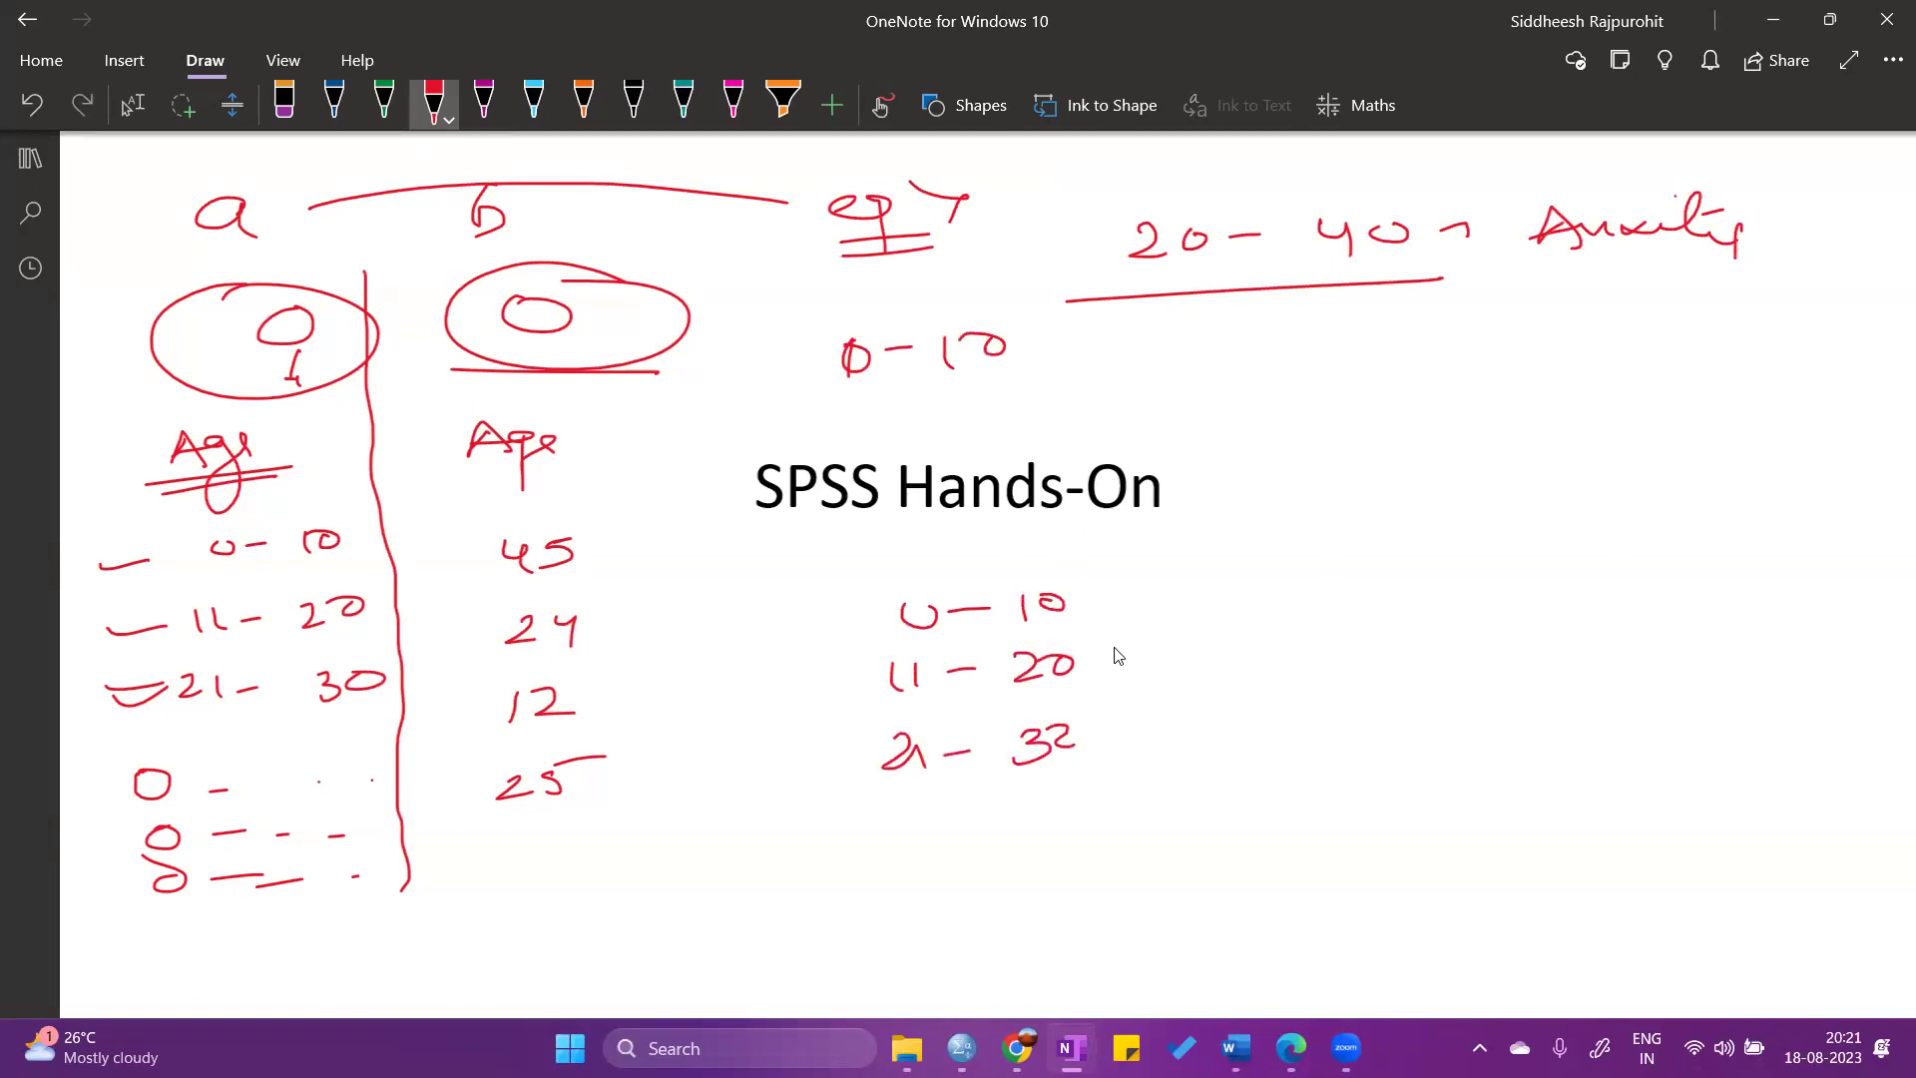
mouse_move(874, 810)
left_mouse_down()
mouse_move(871, 838)
mouse_move(924, 834)
left_mouse_up()
left_click_drag(953, 817, 980, 814)
left_click_drag(1038, 798, 1056, 828)
left_click_drag(1068, 800, 1069, 801)
mouse_move(1122, 547)
left_mouse_down()
mouse_move(1190, 542)
mouse_move(1124, 814)
left_mouse_up()
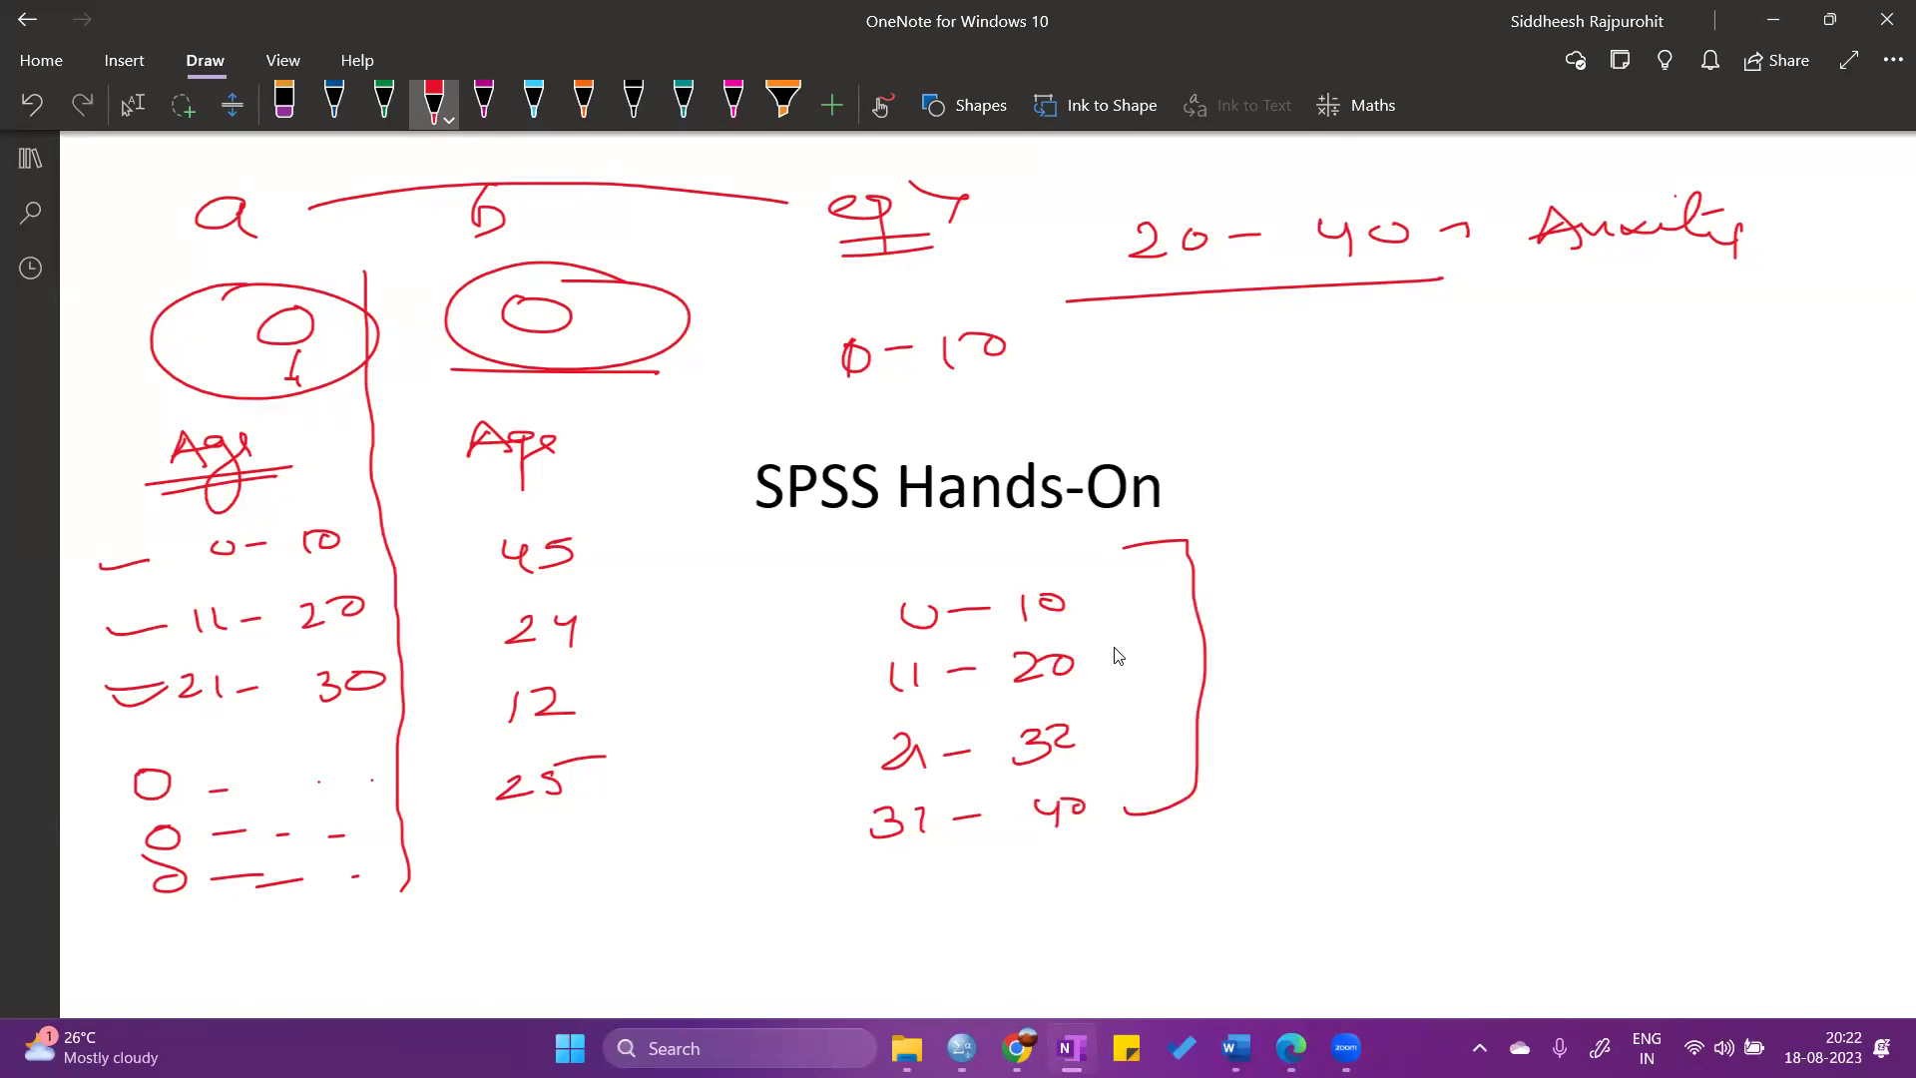
Handwrite the range 11-20 with an arrow beside the bracketed list, and write the exact age 24 below it.
left_click_drag(1330, 491, 1331, 534)
mouse_move(1349, 492)
left_mouse_down()
mouse_move(1353, 533)
mouse_move(1401, 515)
left_mouse_up()
mouse_move(1418, 497)
left_mouse_down()
mouse_move(1421, 518)
mouse_move(1459, 518)
left_mouse_up()
left_click_drag(1483, 493, 1592, 501)
left_click_drag(1581, 492, 1594, 503)
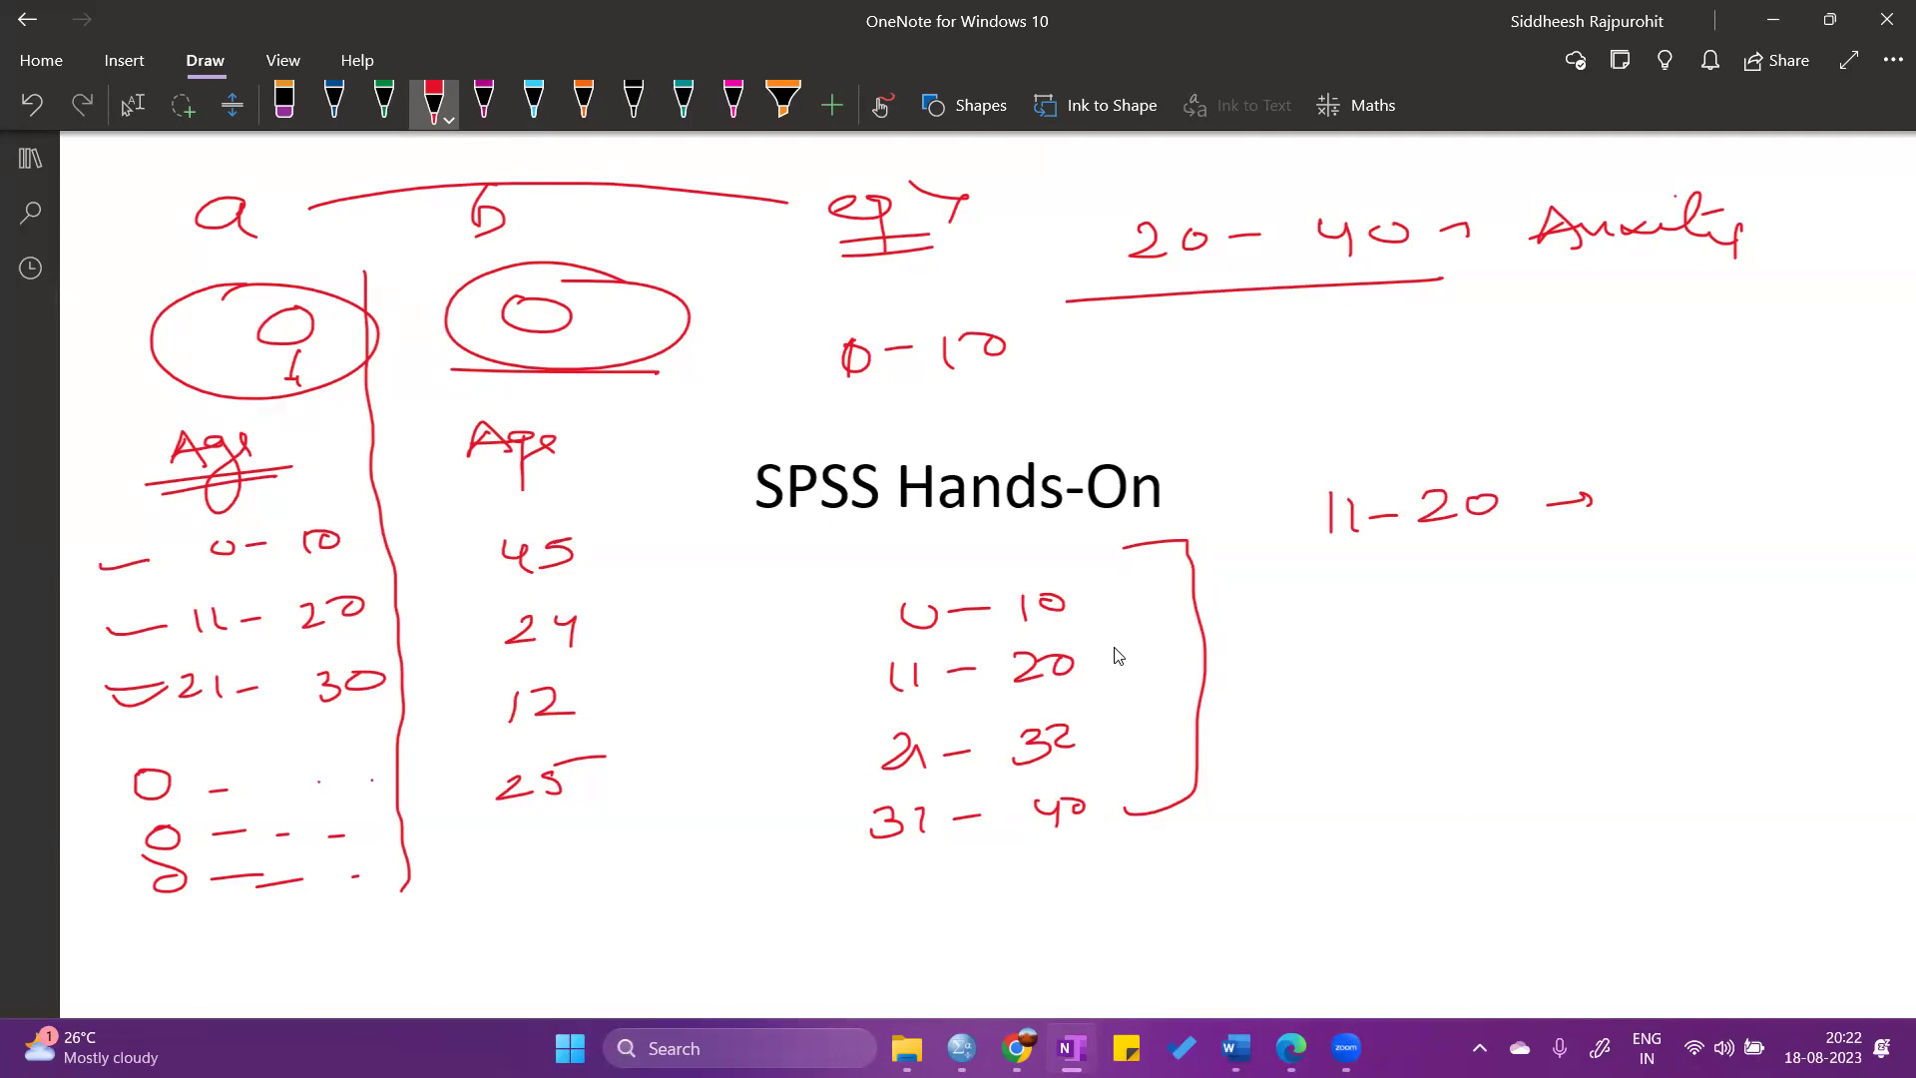
left_click_drag(1368, 612, 1440, 639)
Double-underline "b" in red, and circle the exact-age list and the separate 24 with the green pen.
left_click_drag(430, 259, 605, 241)
left_click_drag(396, 276, 619, 259)
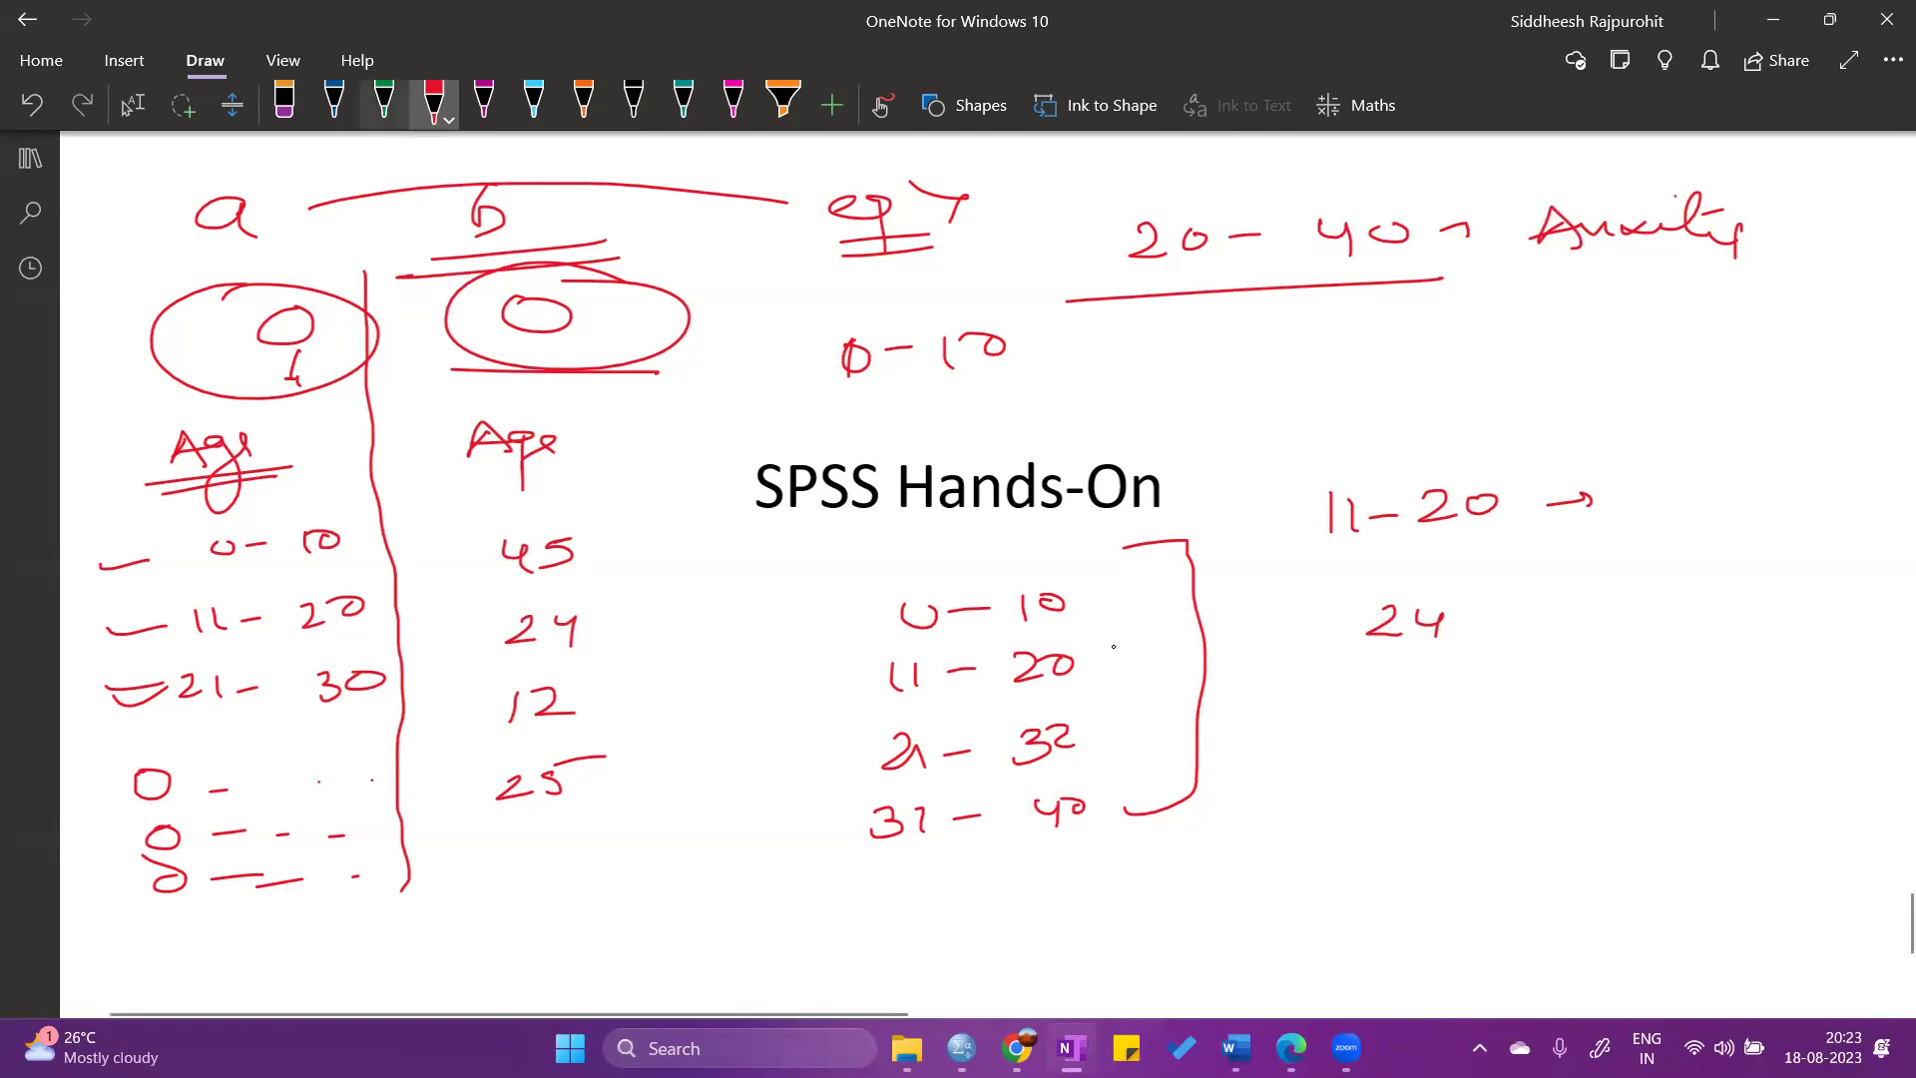
left_click(385, 100)
mouse_move(451, 518)
left_mouse_down()
mouse_move(588, 521)
mouse_move(580, 717)
mouse_move(611, 816)
mouse_move(614, 699)
left_mouse_up()
mouse_move(1477, 576)
left_mouse_down()
mouse_move(1297, 667)
mouse_move(1387, 567)
left_mouse_up()
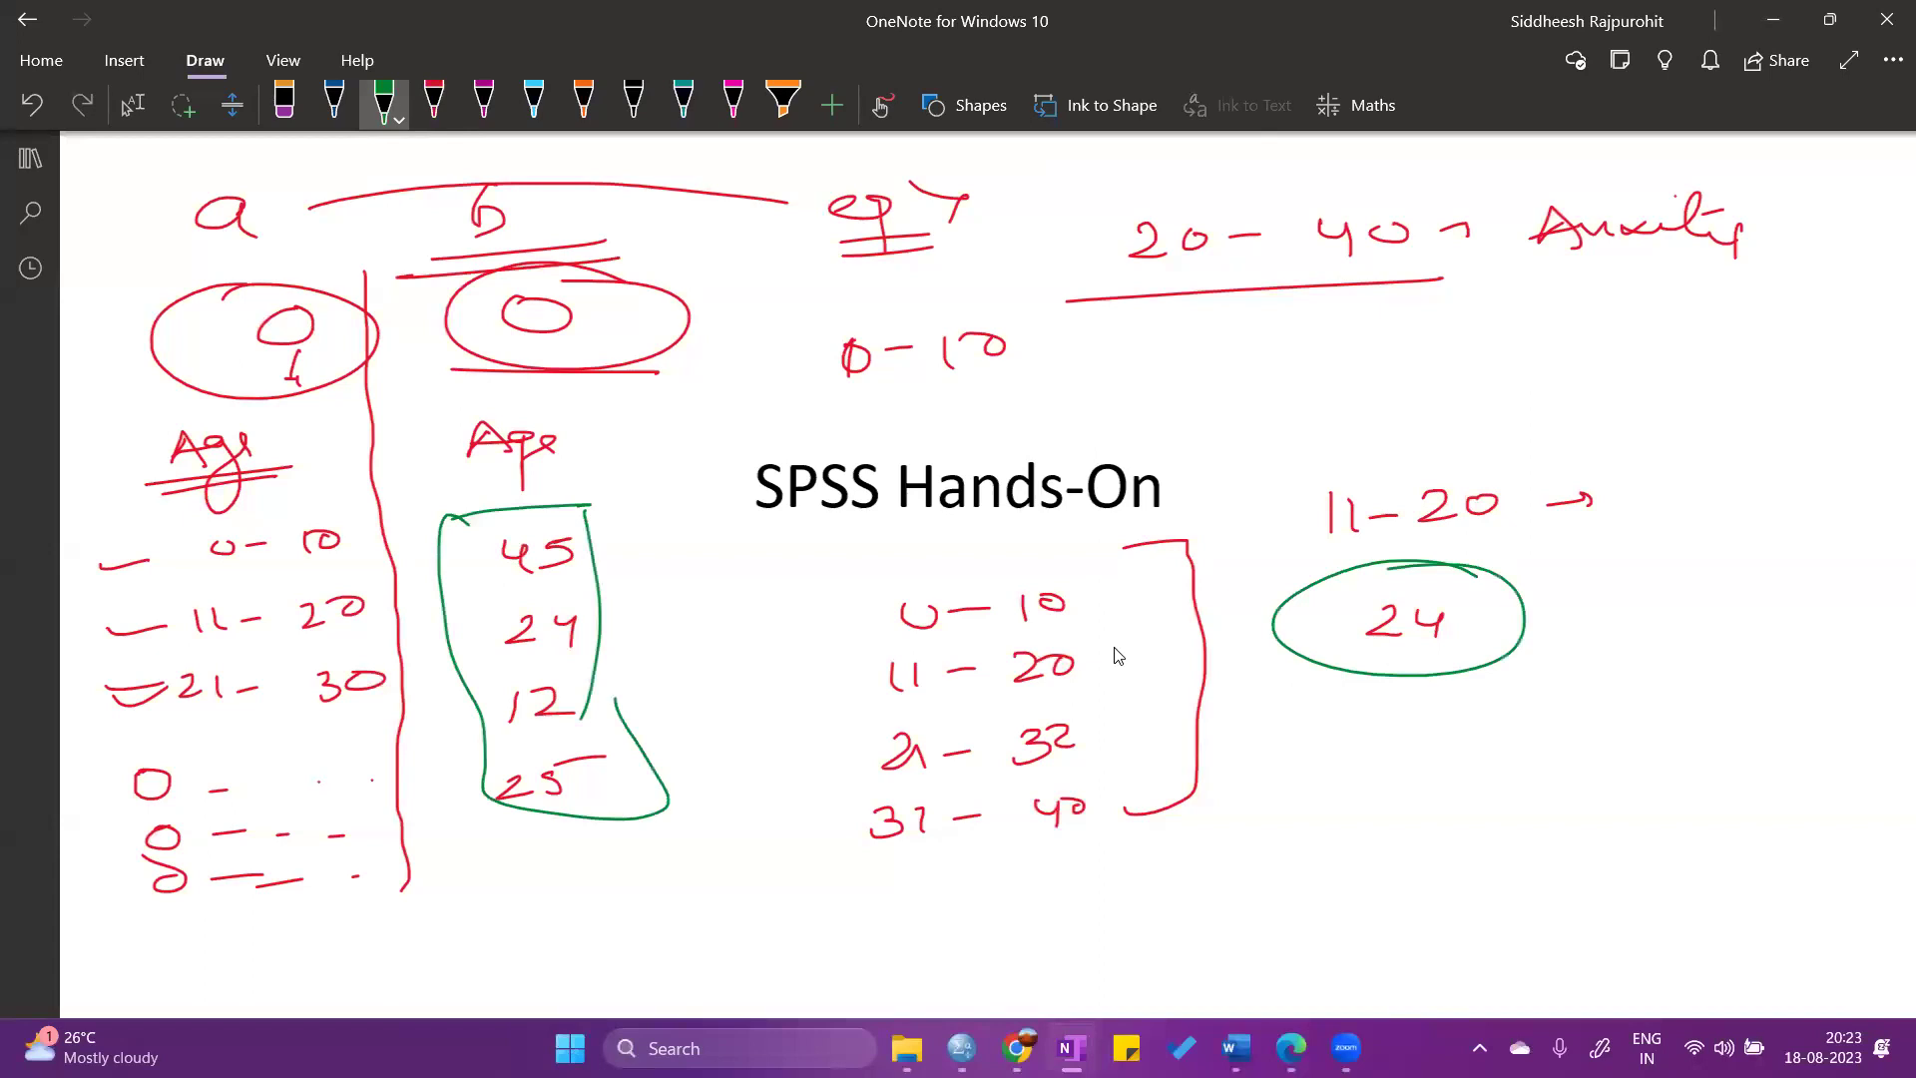
Handwrite "744 → 104" in green below the circled 24, double-underline 104, and link it by an arc to 24.
left_click_drag(1262, 739, 1319, 783)
mouse_move(1343, 732)
left_mouse_down()
mouse_move(1381, 774)
mouse_move(1423, 768)
left_mouse_up()
left_click_drag(1504, 719, 1550, 720)
mouse_move(1613, 656)
left_mouse_down()
mouse_move(1619, 729)
mouse_move(1638, 669)
left_mouse_up()
left_click_drag(1671, 664, 1708, 708)
left_click_drag(1566, 749, 1732, 730)
left_click_drag(1592, 758, 1733, 740)
left_click_drag(1610, 653, 1673, 610)
left_click_drag(1694, 579, 1786, 584)
left_click_drag(1791, 571, 1793, 607)
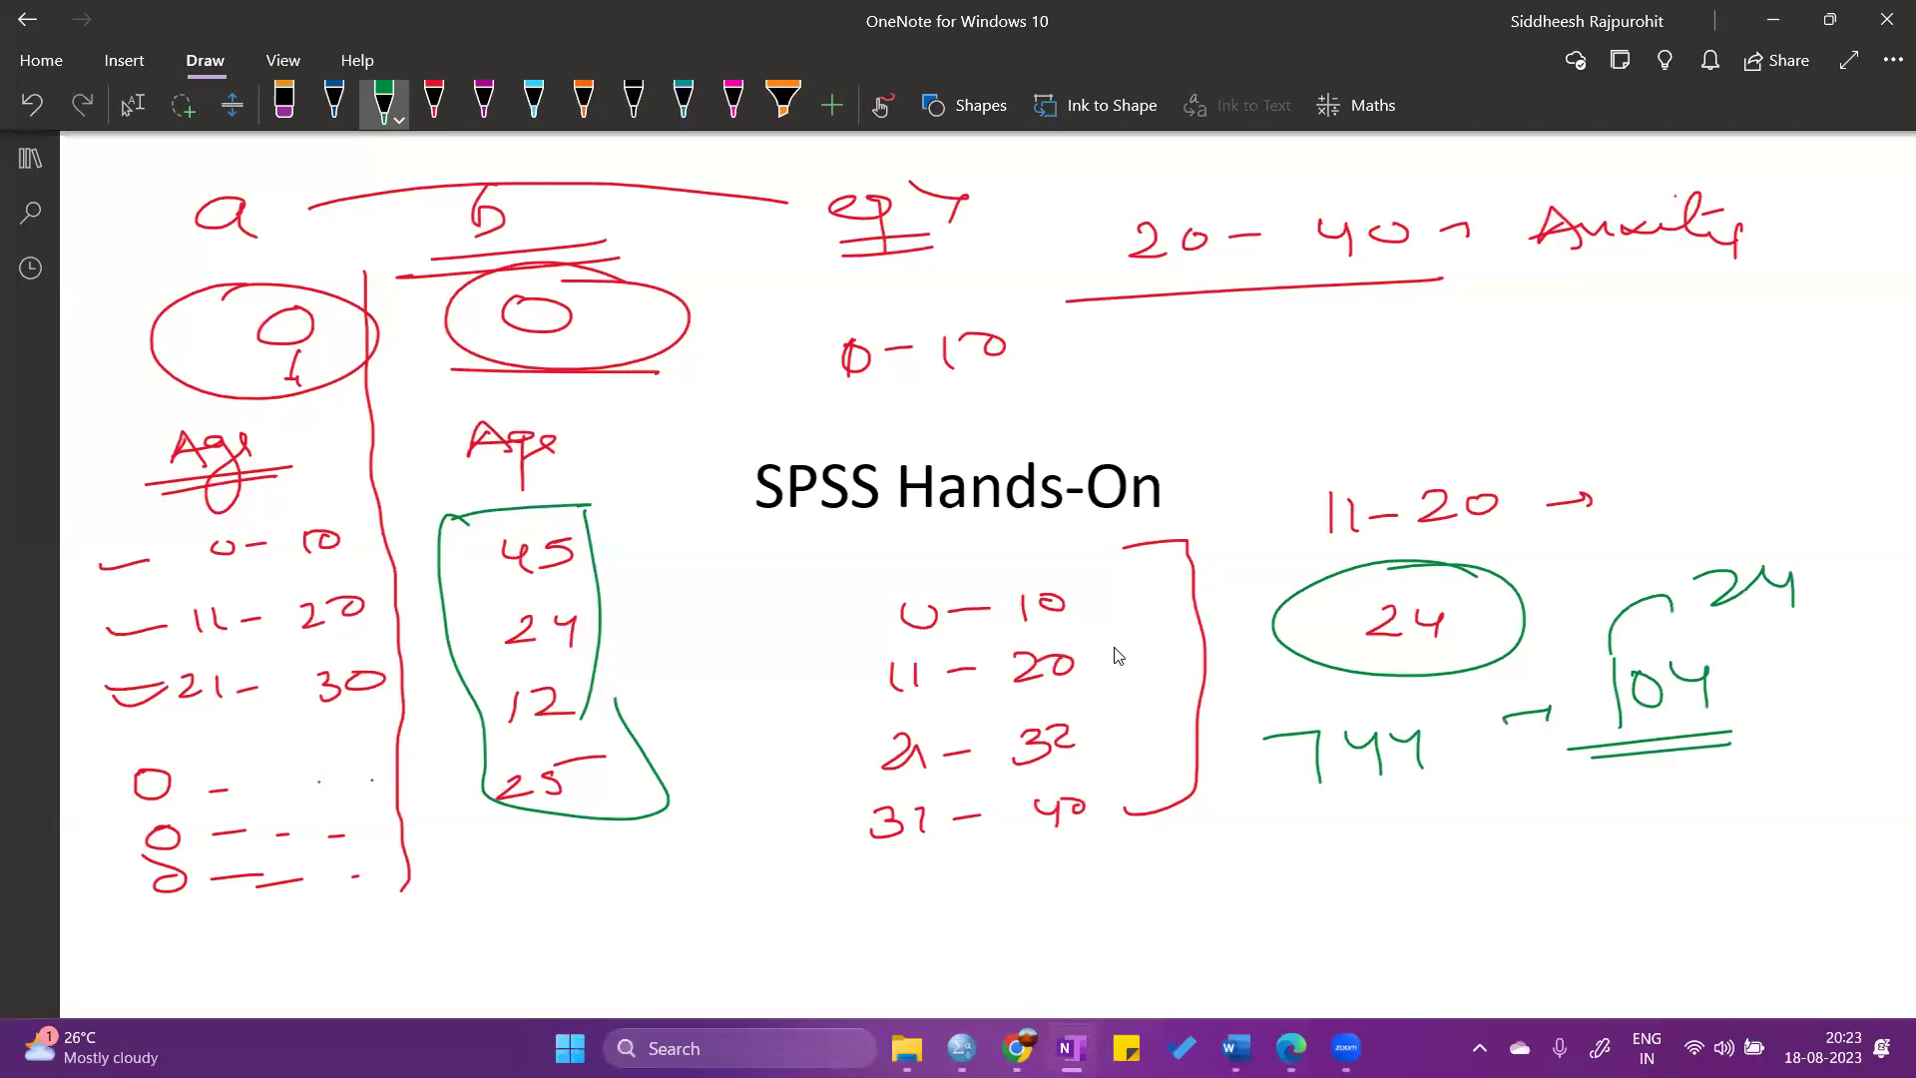
Handwrite "104 - 38" below the underlined 104 and circle the 38.
left_click_drag(1638, 812, 1633, 860)
left_click_drag(1652, 830, 1776, 807)
mouse_move(1806, 789)
left_mouse_down()
mouse_move(1832, 803)
mouse_move(1811, 824)
left_mouse_up()
mouse_move(1864, 782)
left_mouse_down()
mouse_move(1846, 804)
mouse_move(1891, 770)
left_mouse_up()
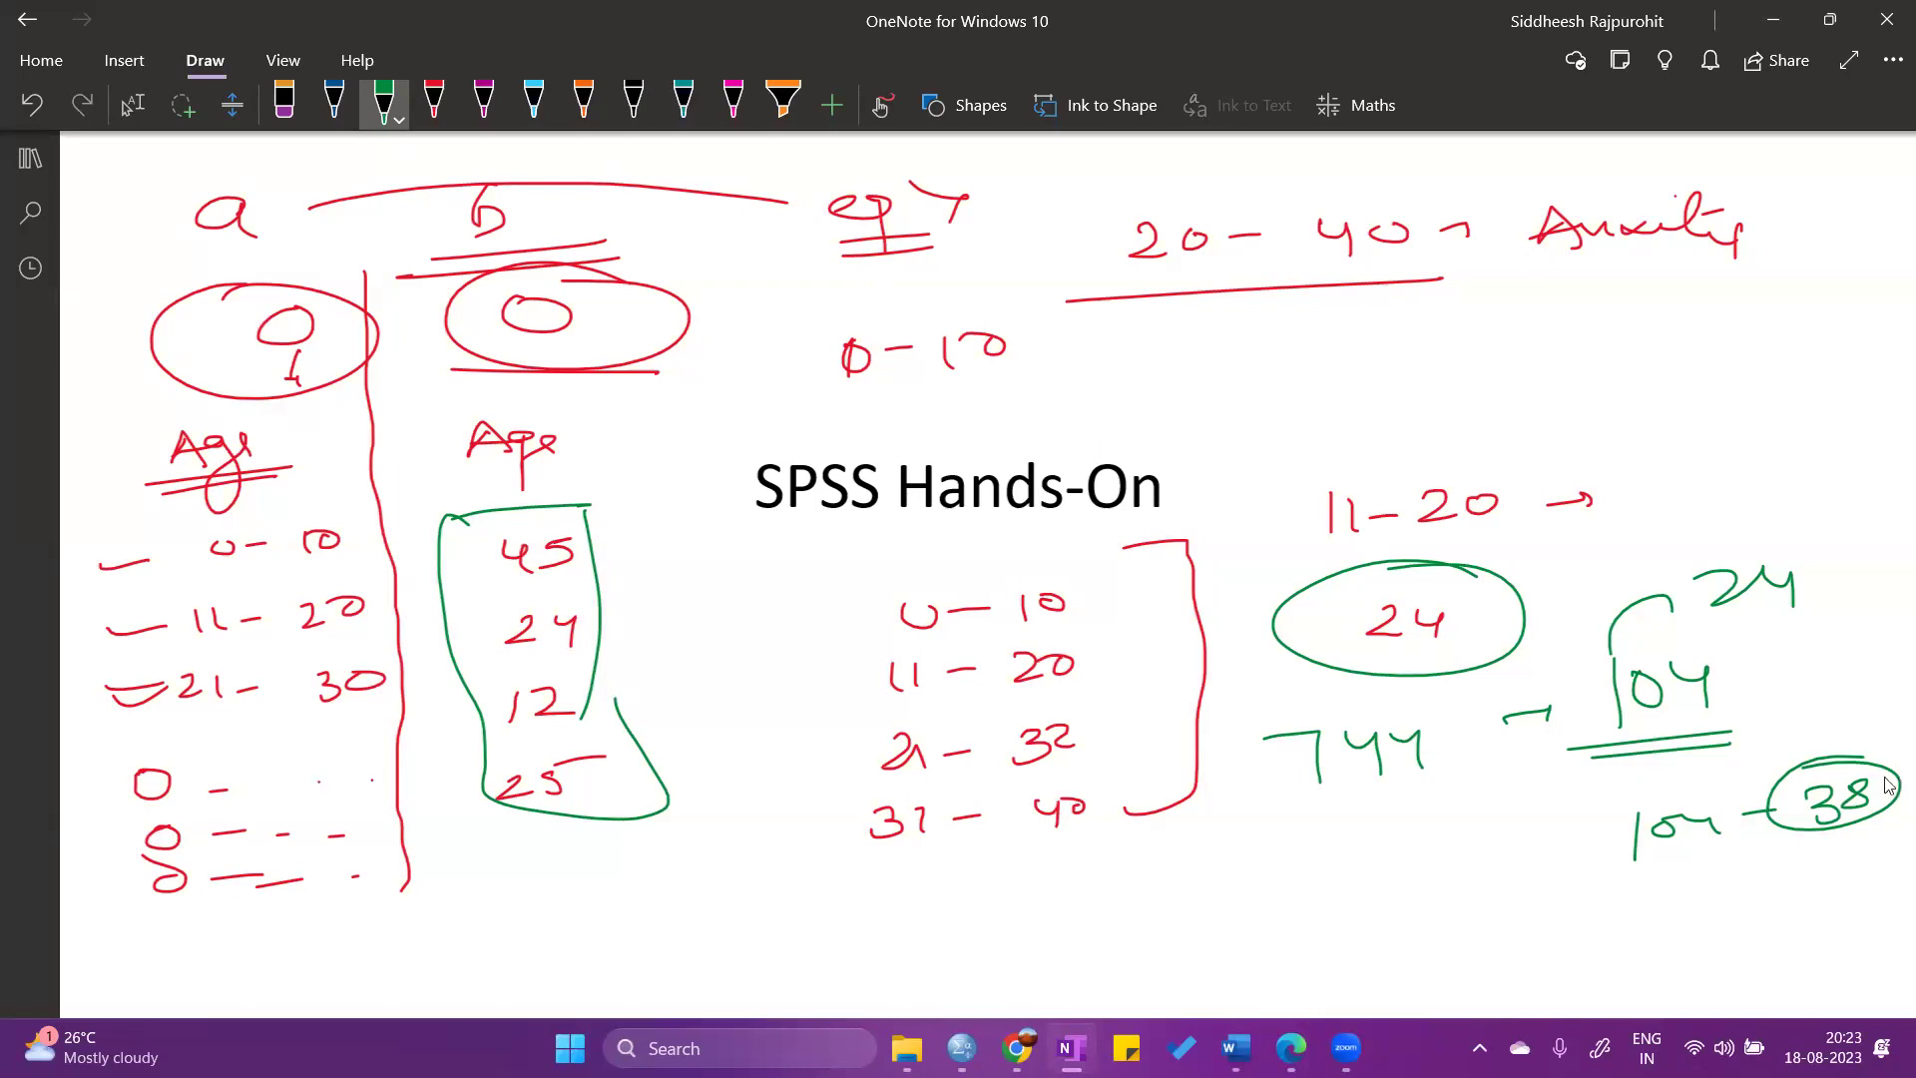
Handwrite "Cat → Con" with its end crossed out, and "Con — Cat" below it, above the range 11-20.
mouse_move(1237, 331)
left_mouse_down()
mouse_move(1212, 384)
mouse_move(1295, 361)
left_mouse_up()
mouse_move(1315, 331)
left_mouse_down()
mouse_move(1323, 371)
mouse_move(1349, 350)
left_mouse_up()
left_click_drag(1382, 347, 1504, 356)
left_click_drag(1524, 341, 1602, 355)
mouse_move(1599, 333)
left_mouse_down()
mouse_move(1566, 354)
mouse_move(1580, 314)
left_mouse_up()
left_click_drag(1228, 419, 1237, 445)
mouse_move(1267, 449)
left_mouse_down()
mouse_move(1424, 429)
mouse_move(1497, 445)
left_mouse_up()
left_click_drag(1497, 429, 1541, 439)
left_click_drag(1552, 390, 1545, 439)
left_click_drag(1530, 417, 1576, 409)
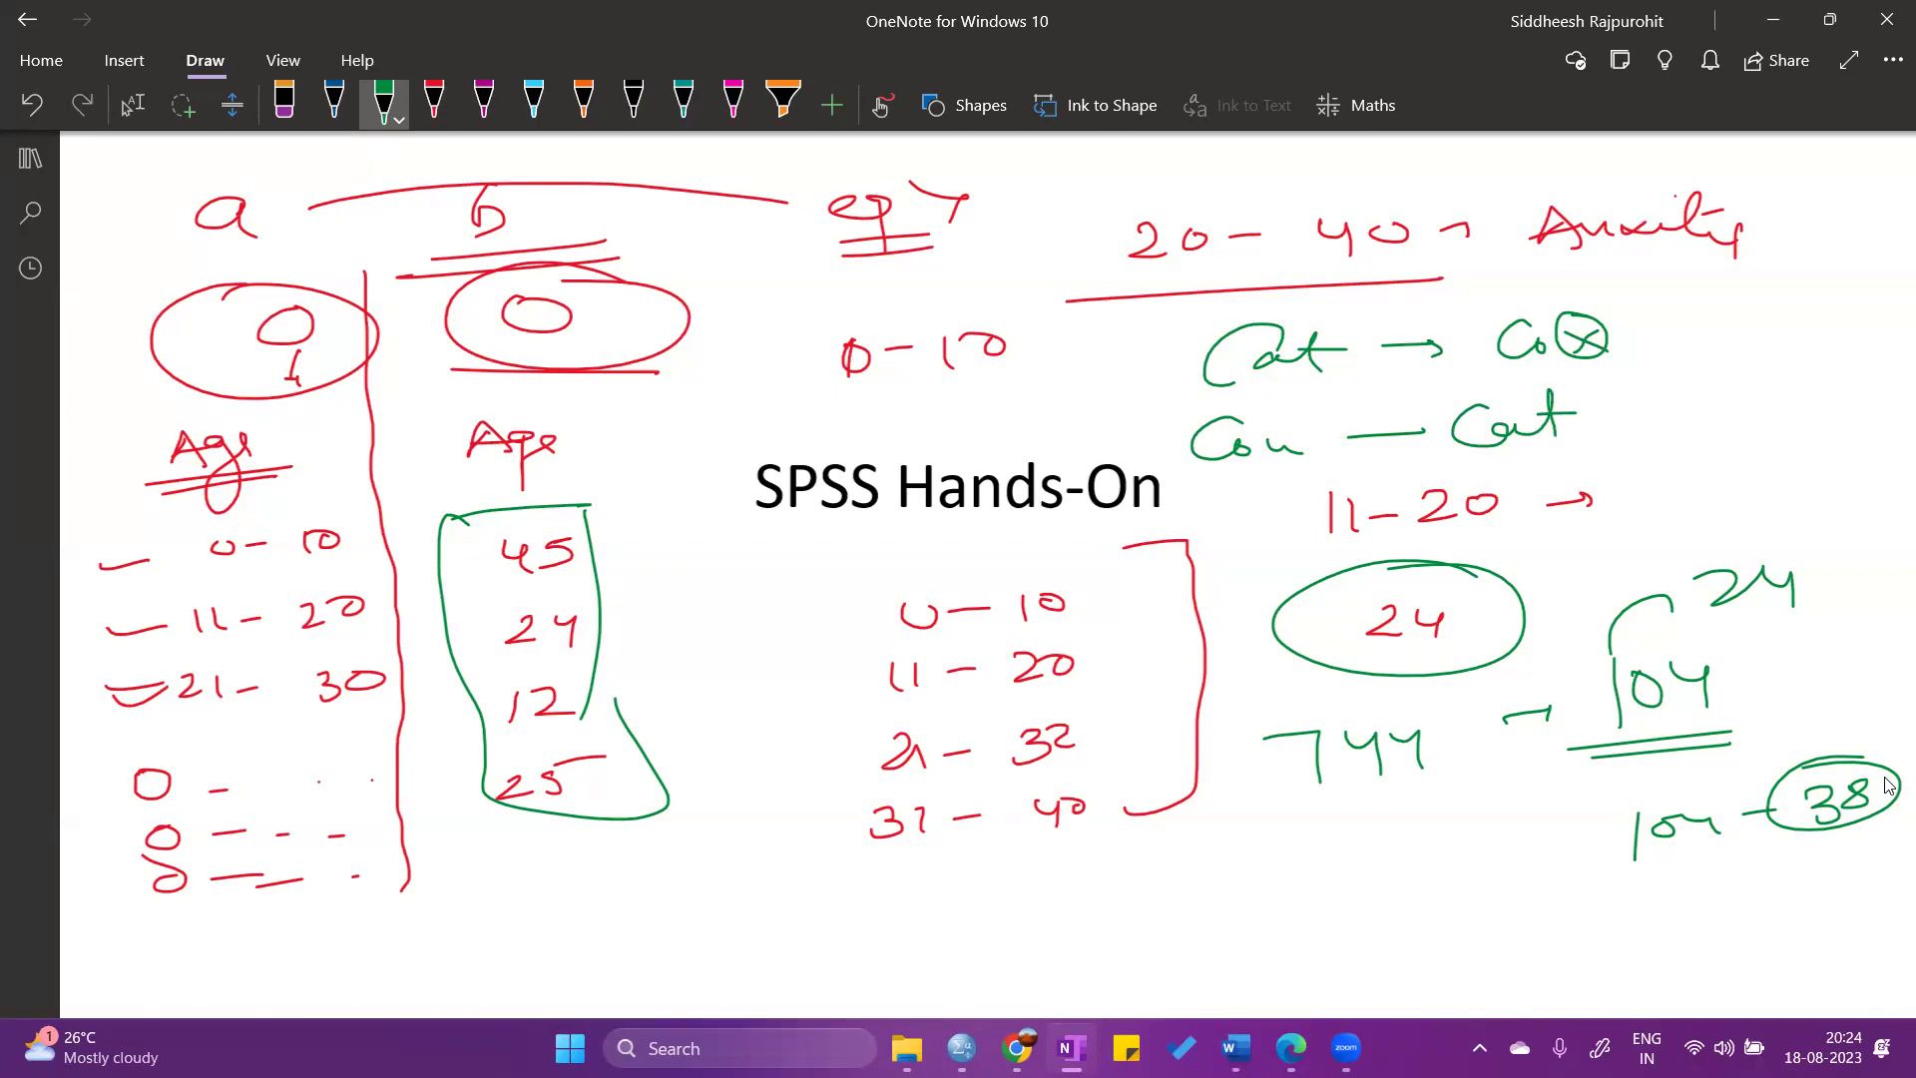
Stop inking, switch to the SPSS Data Editor, and look through the Age values of the dataset.
left_click(130, 104)
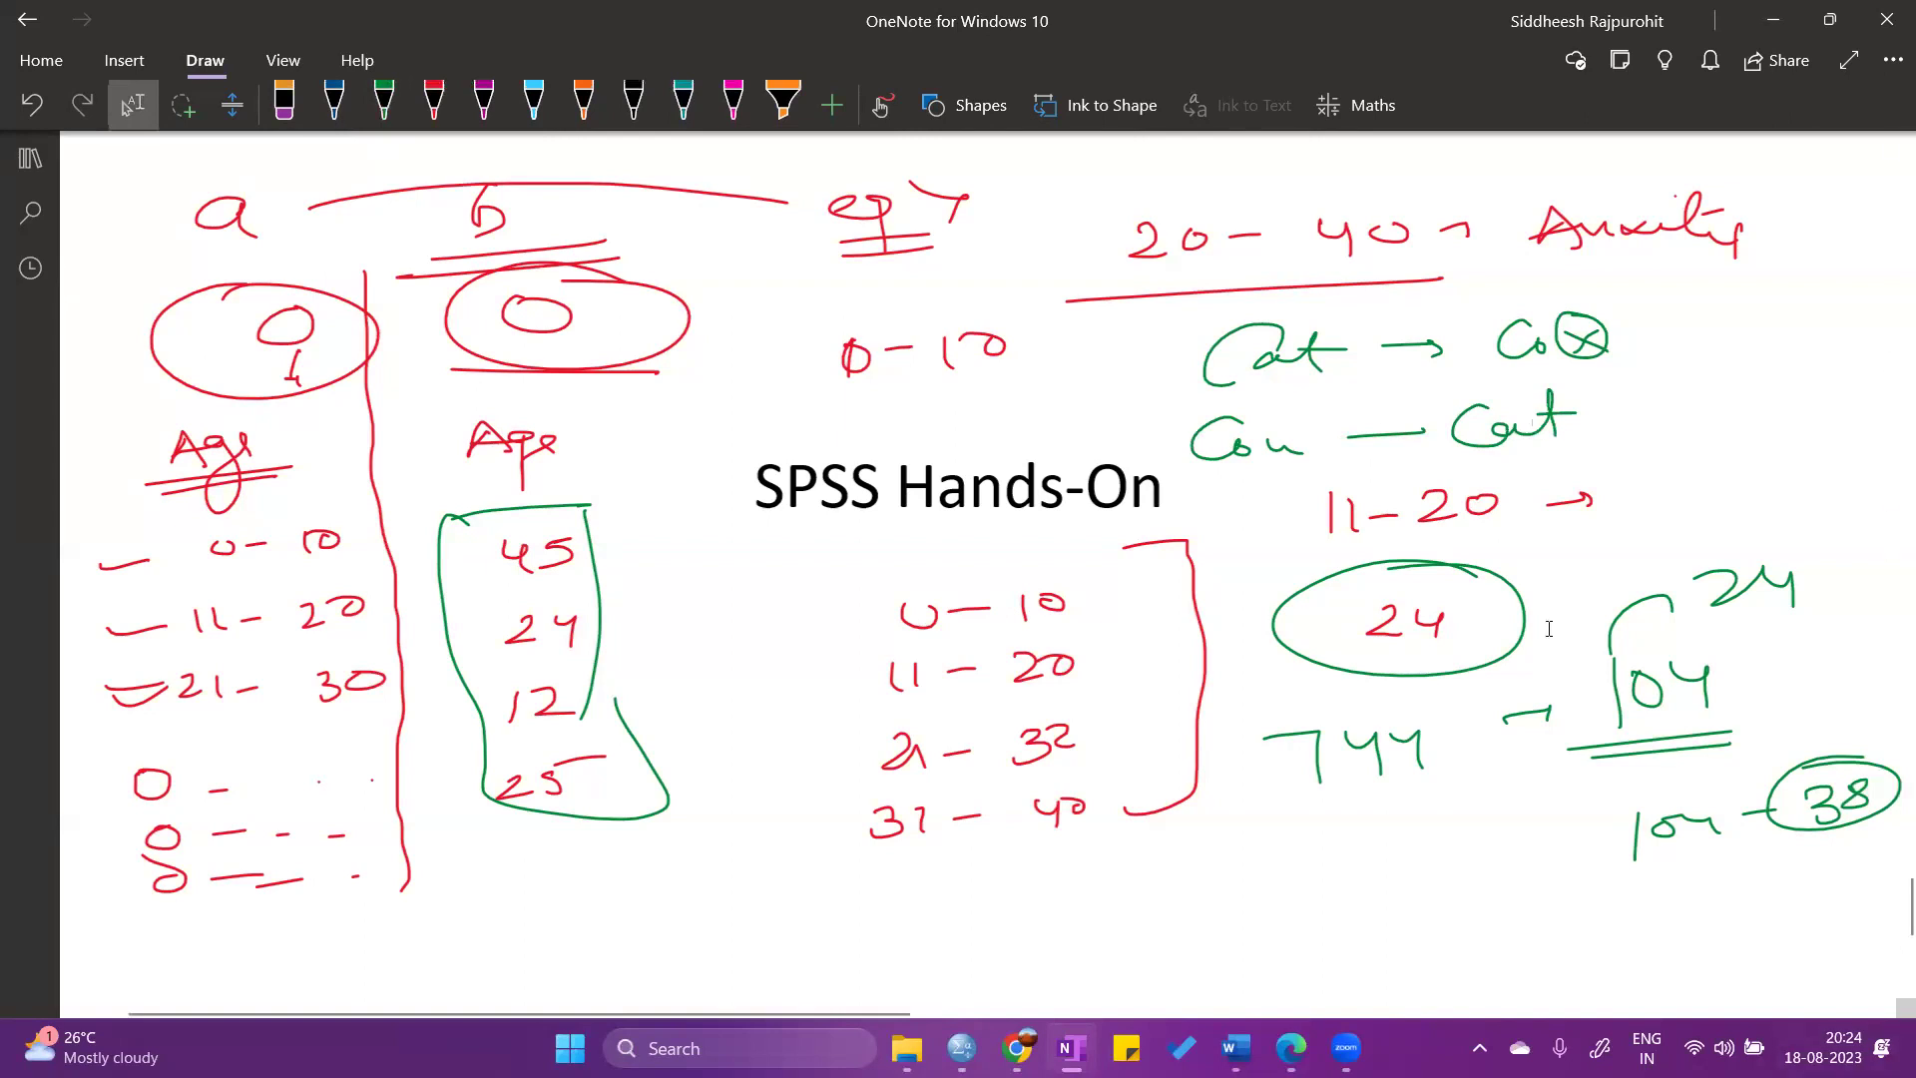
left_click(1773, 20)
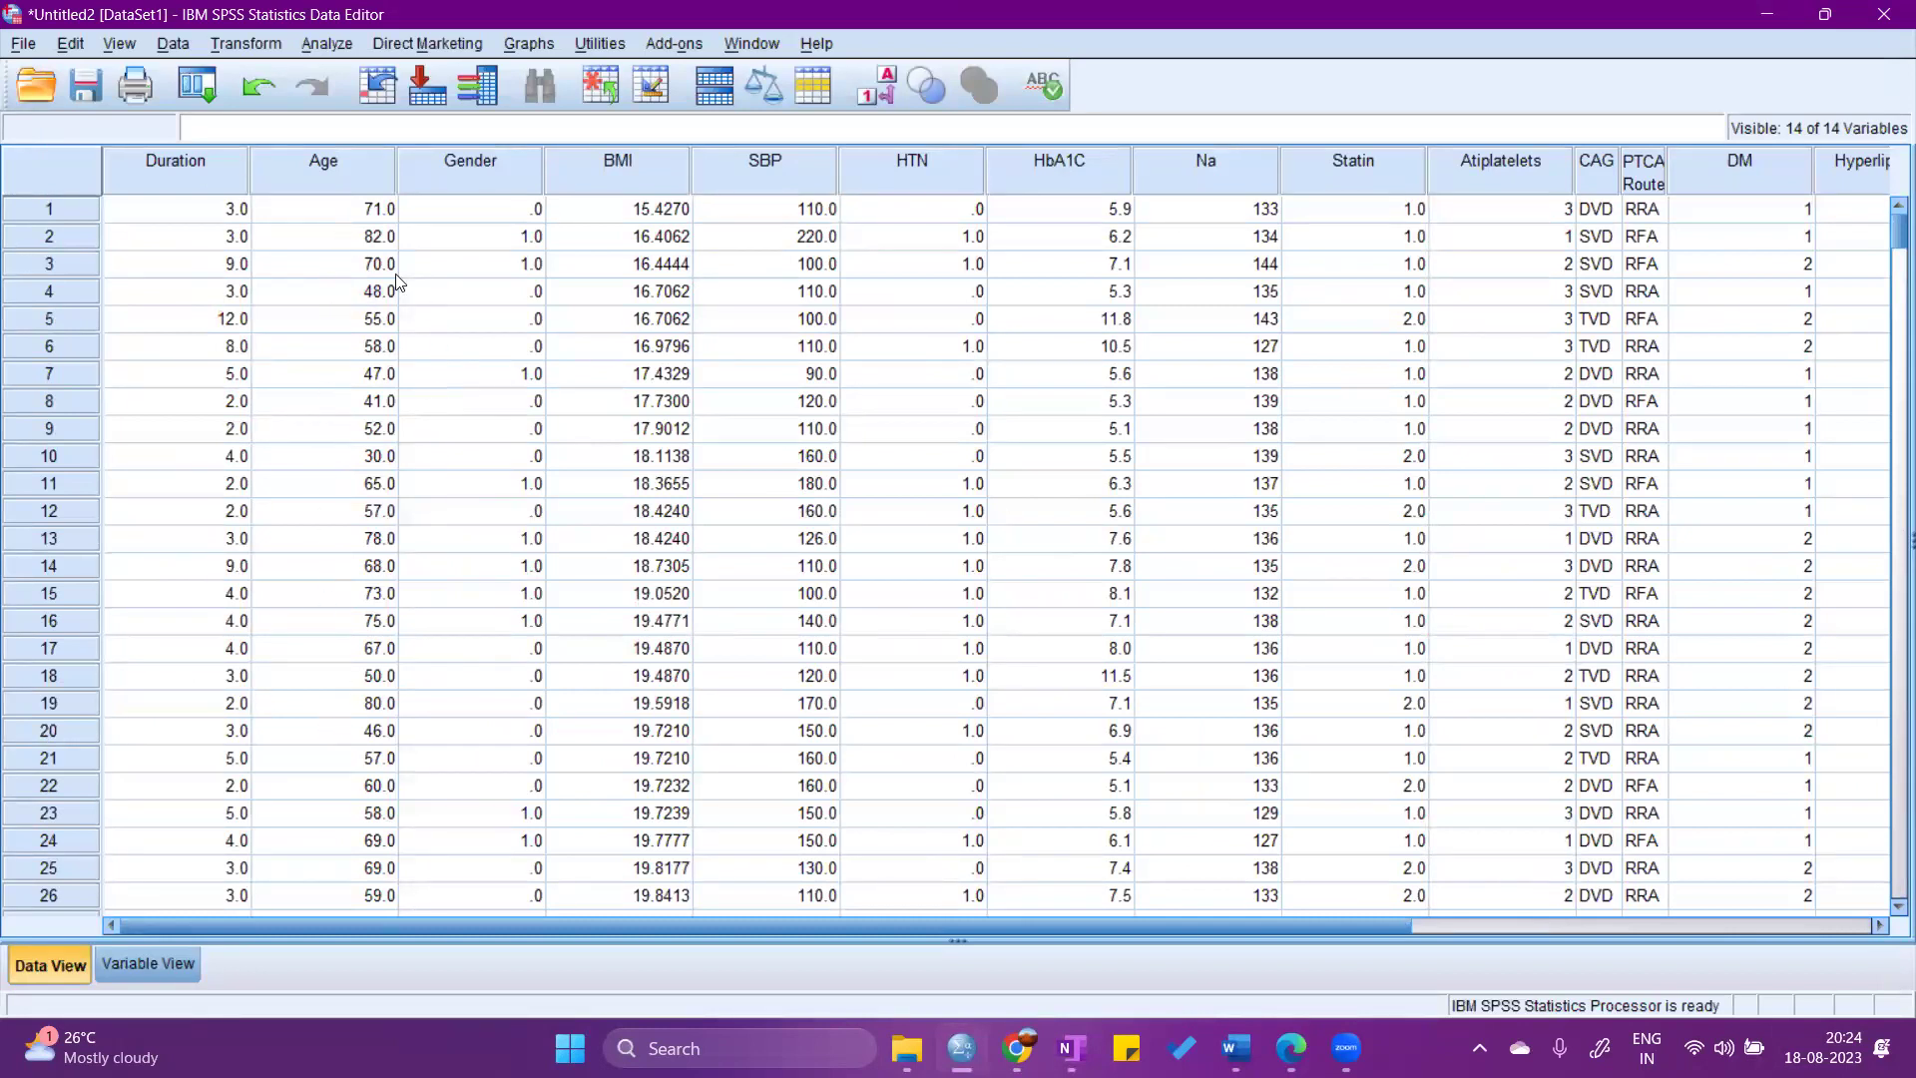
scroll(359, 575, "down", 9)
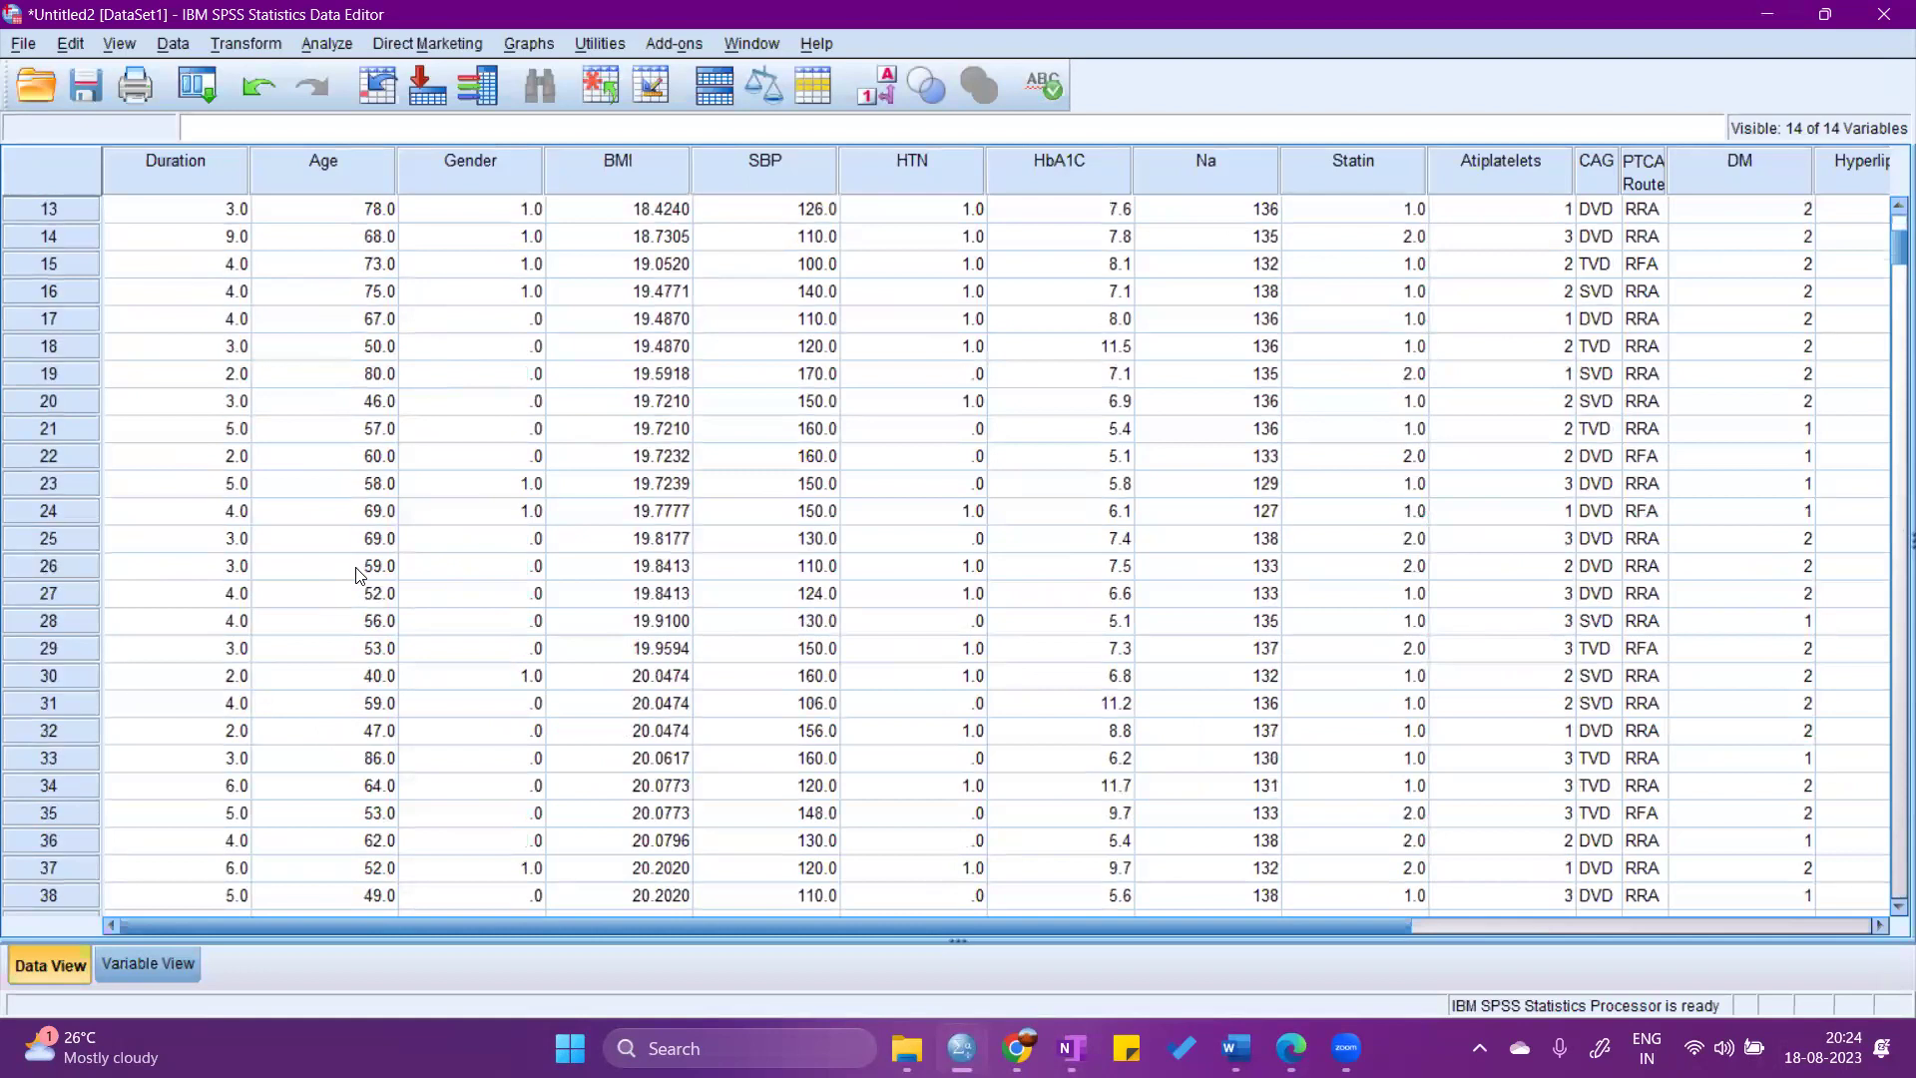
scroll(359, 575, "down", 20)
scroll(349, 583, "up", 11)
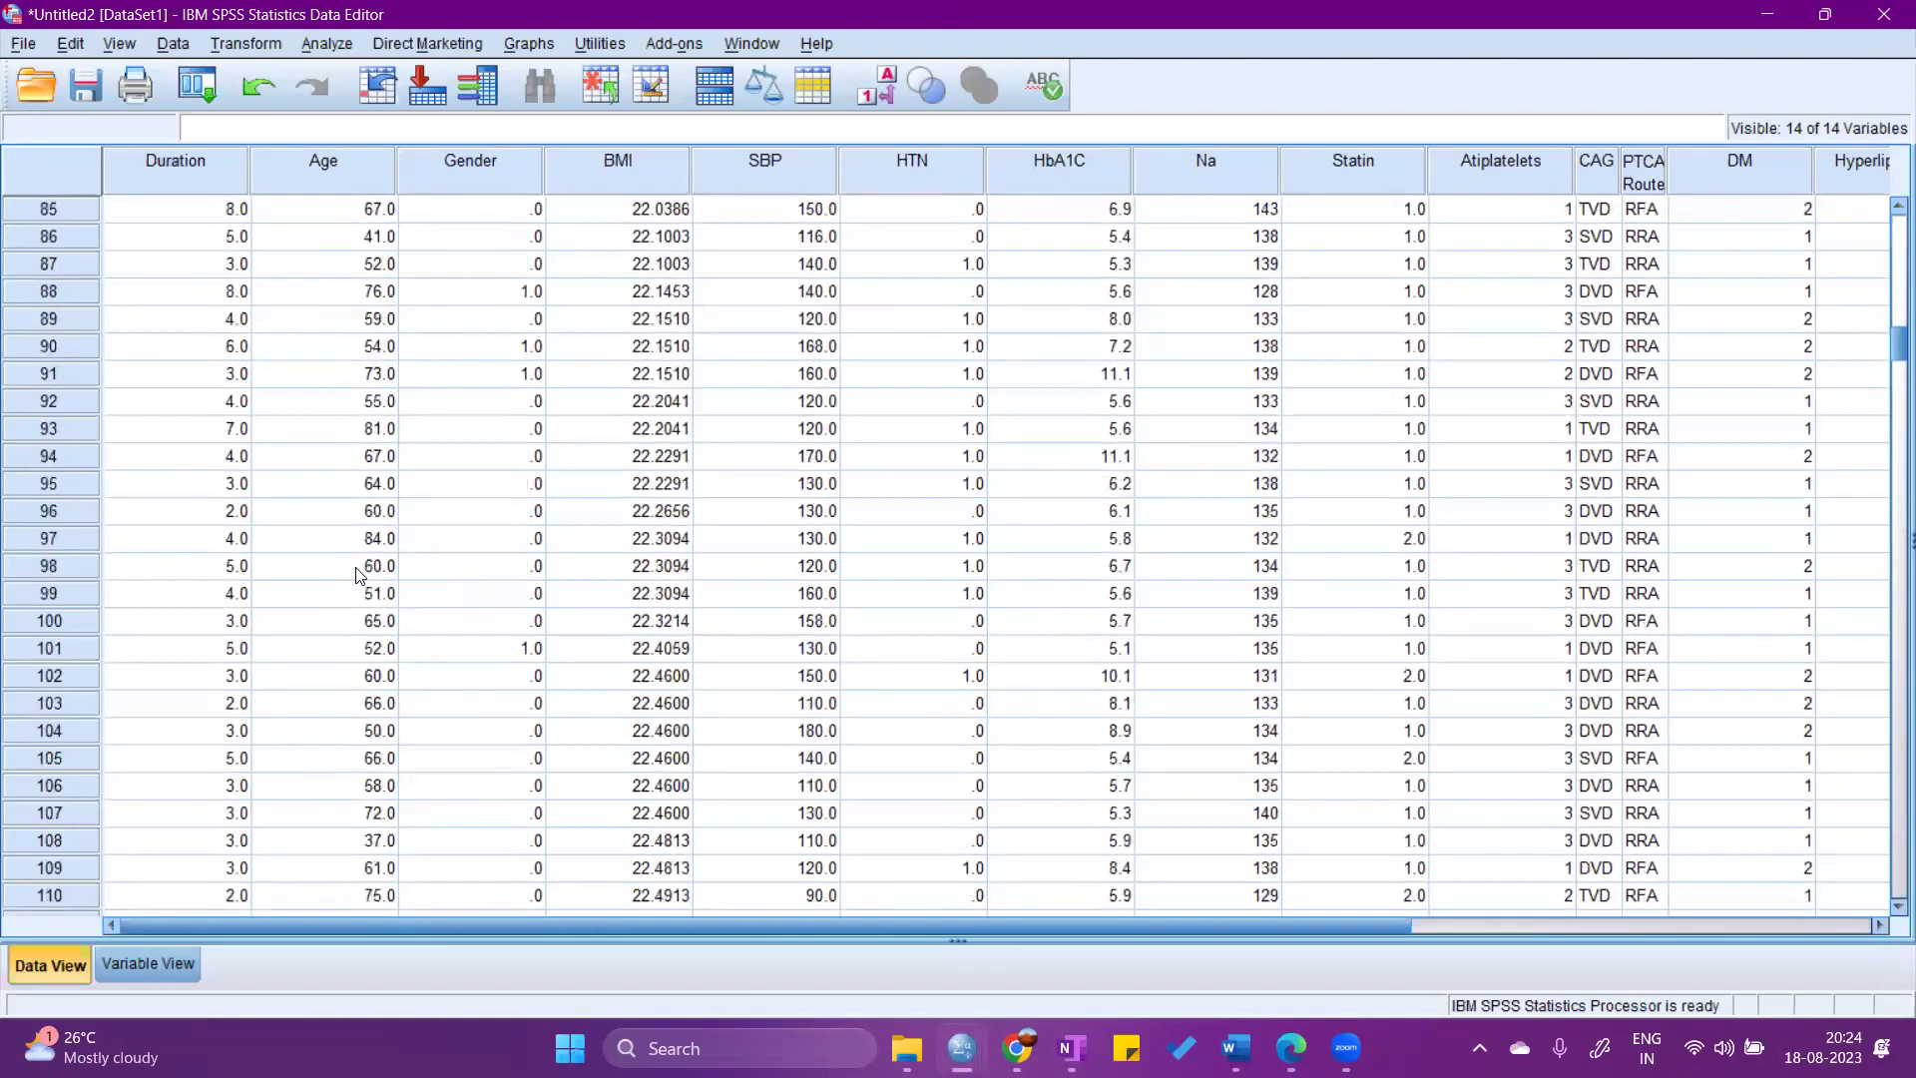
scroll(346, 586, "up", 19)
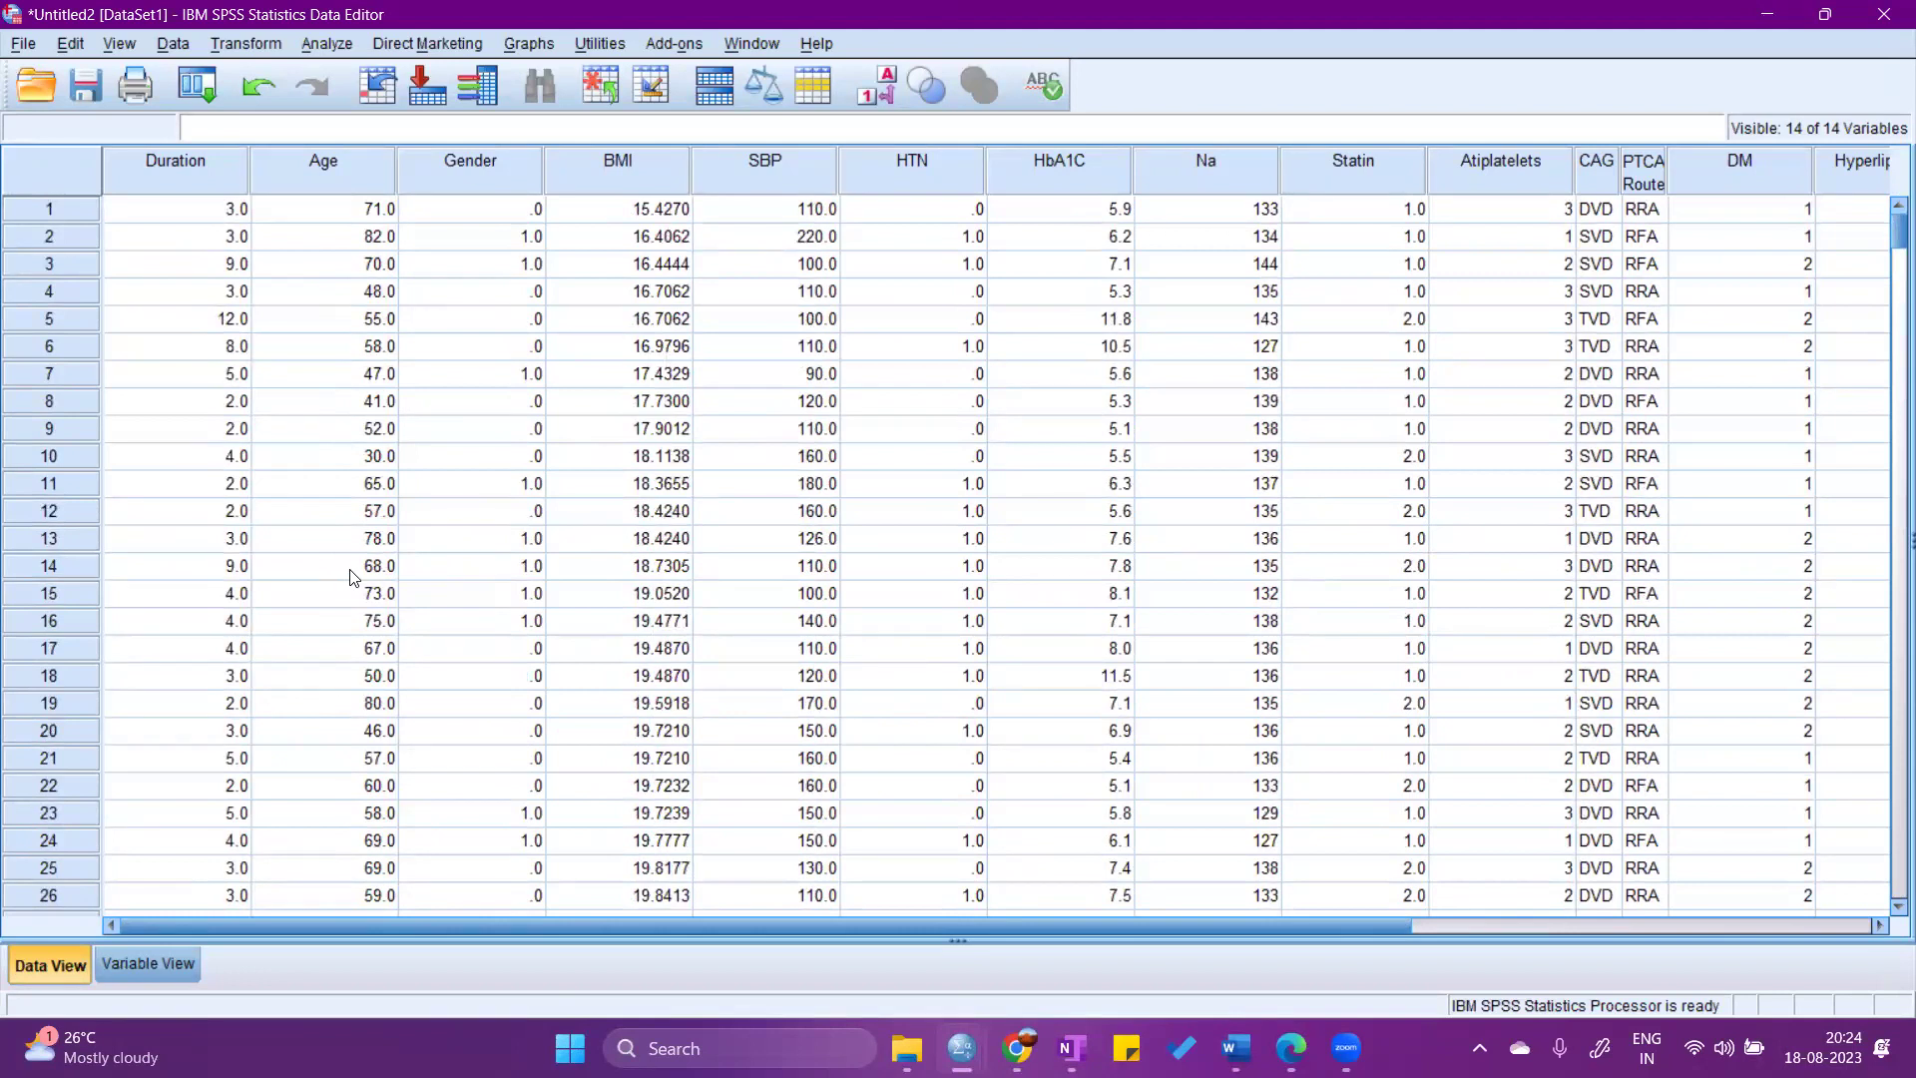
Start Recode into Different Variables with Age as the input variable.
left_click(247, 44)
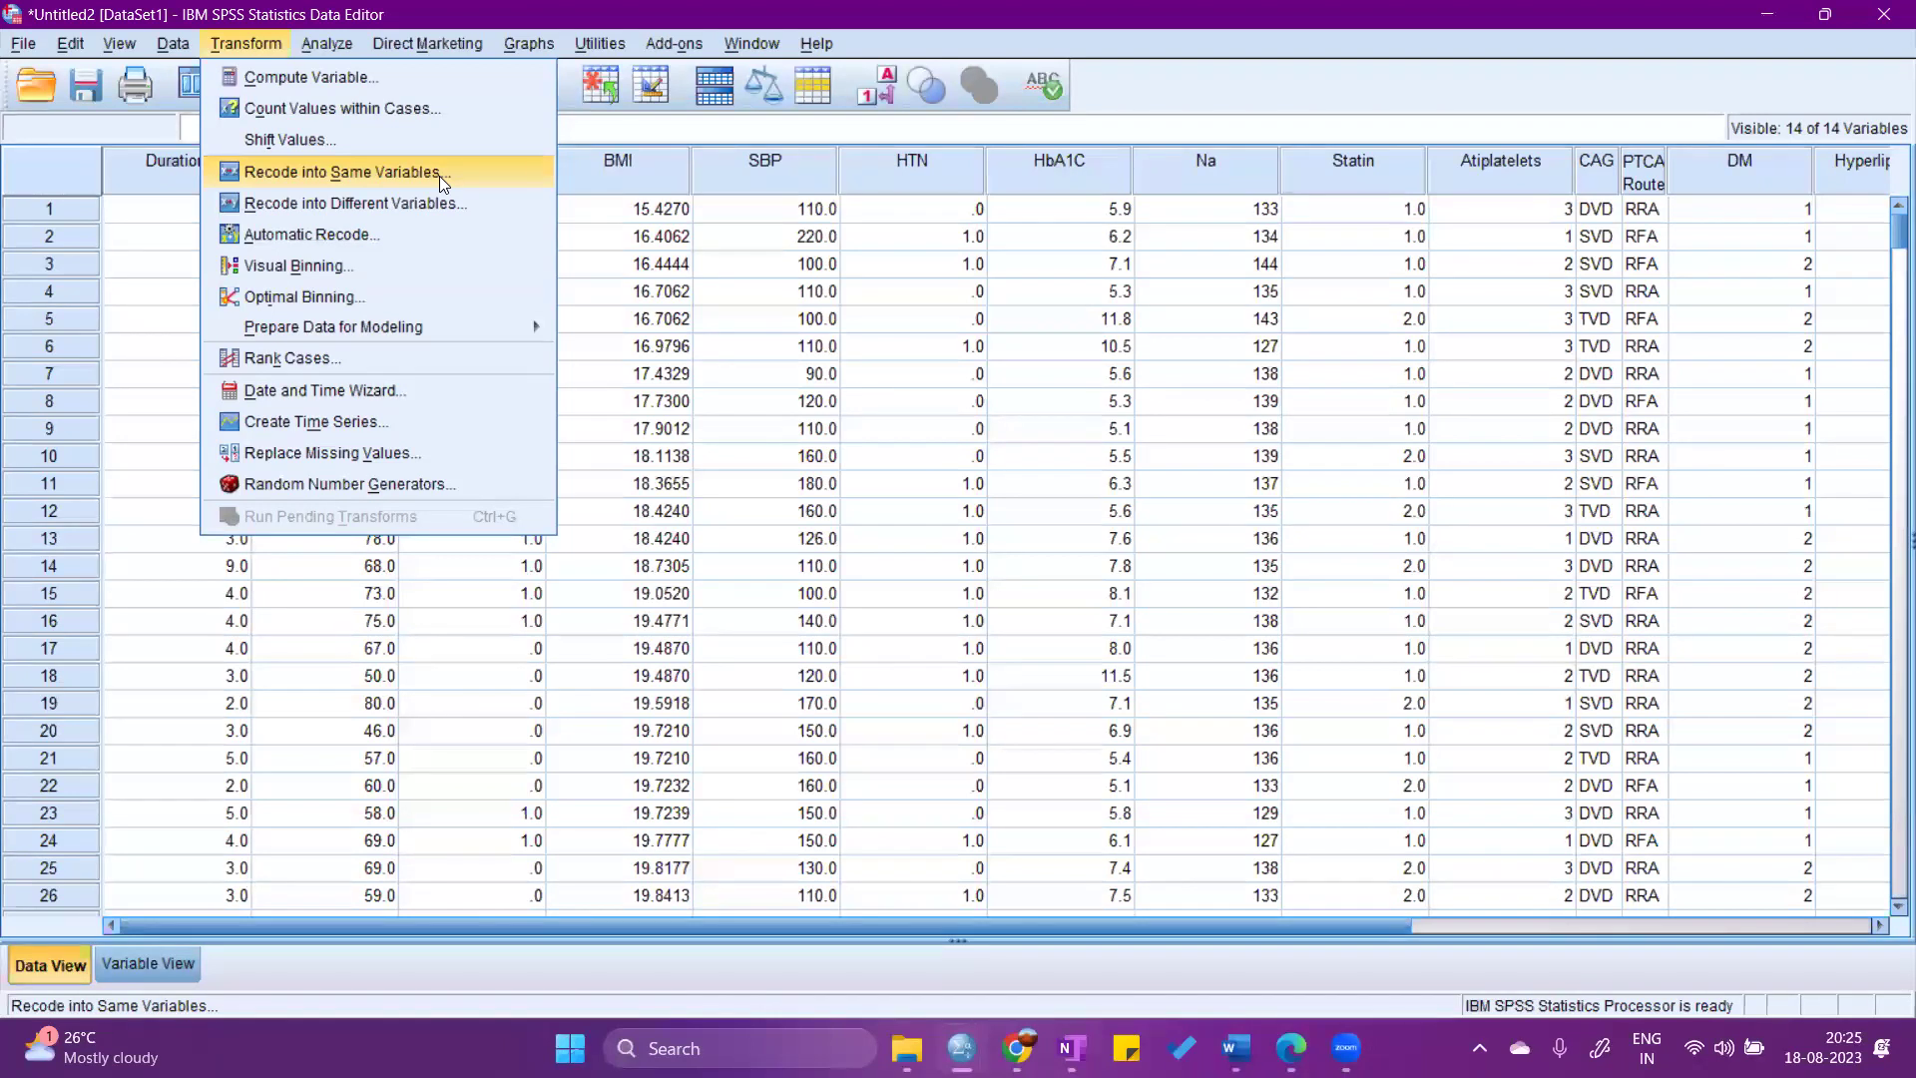
left_click(429, 202)
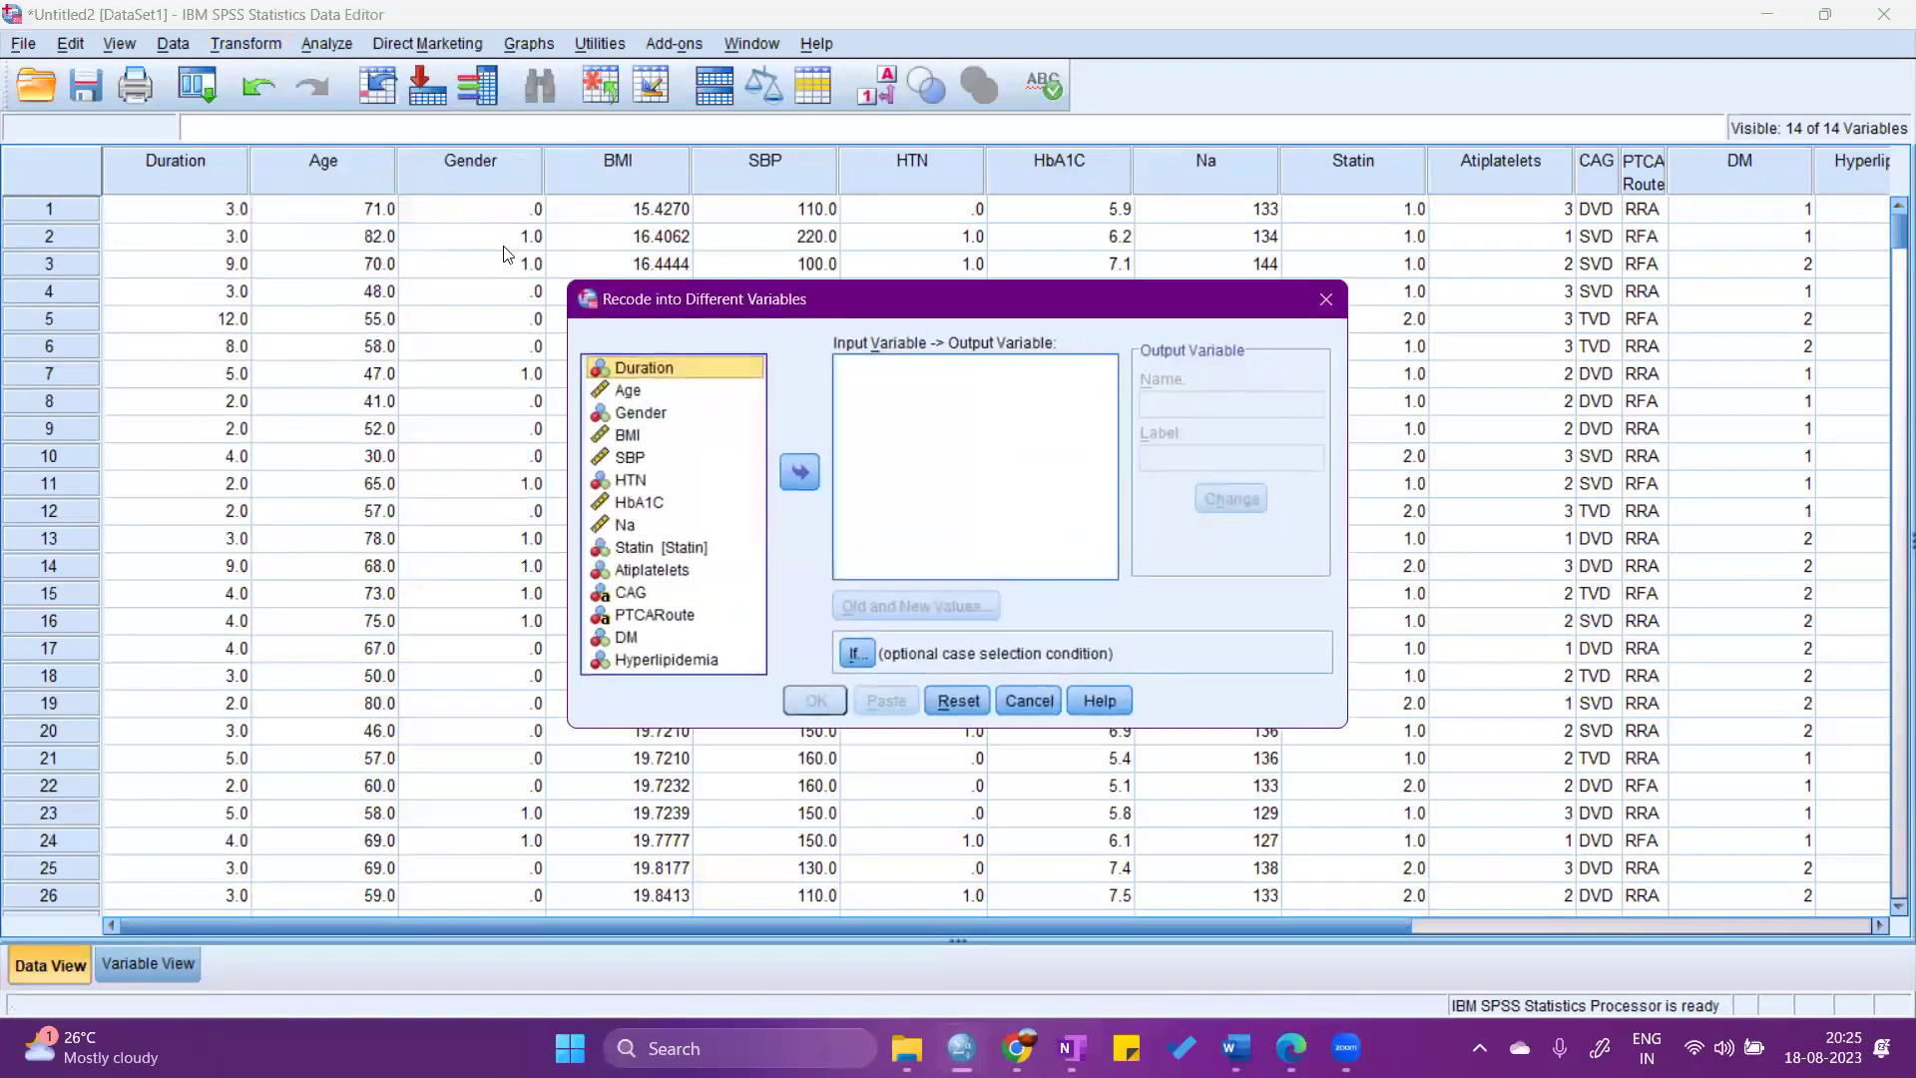
left_click(628, 391)
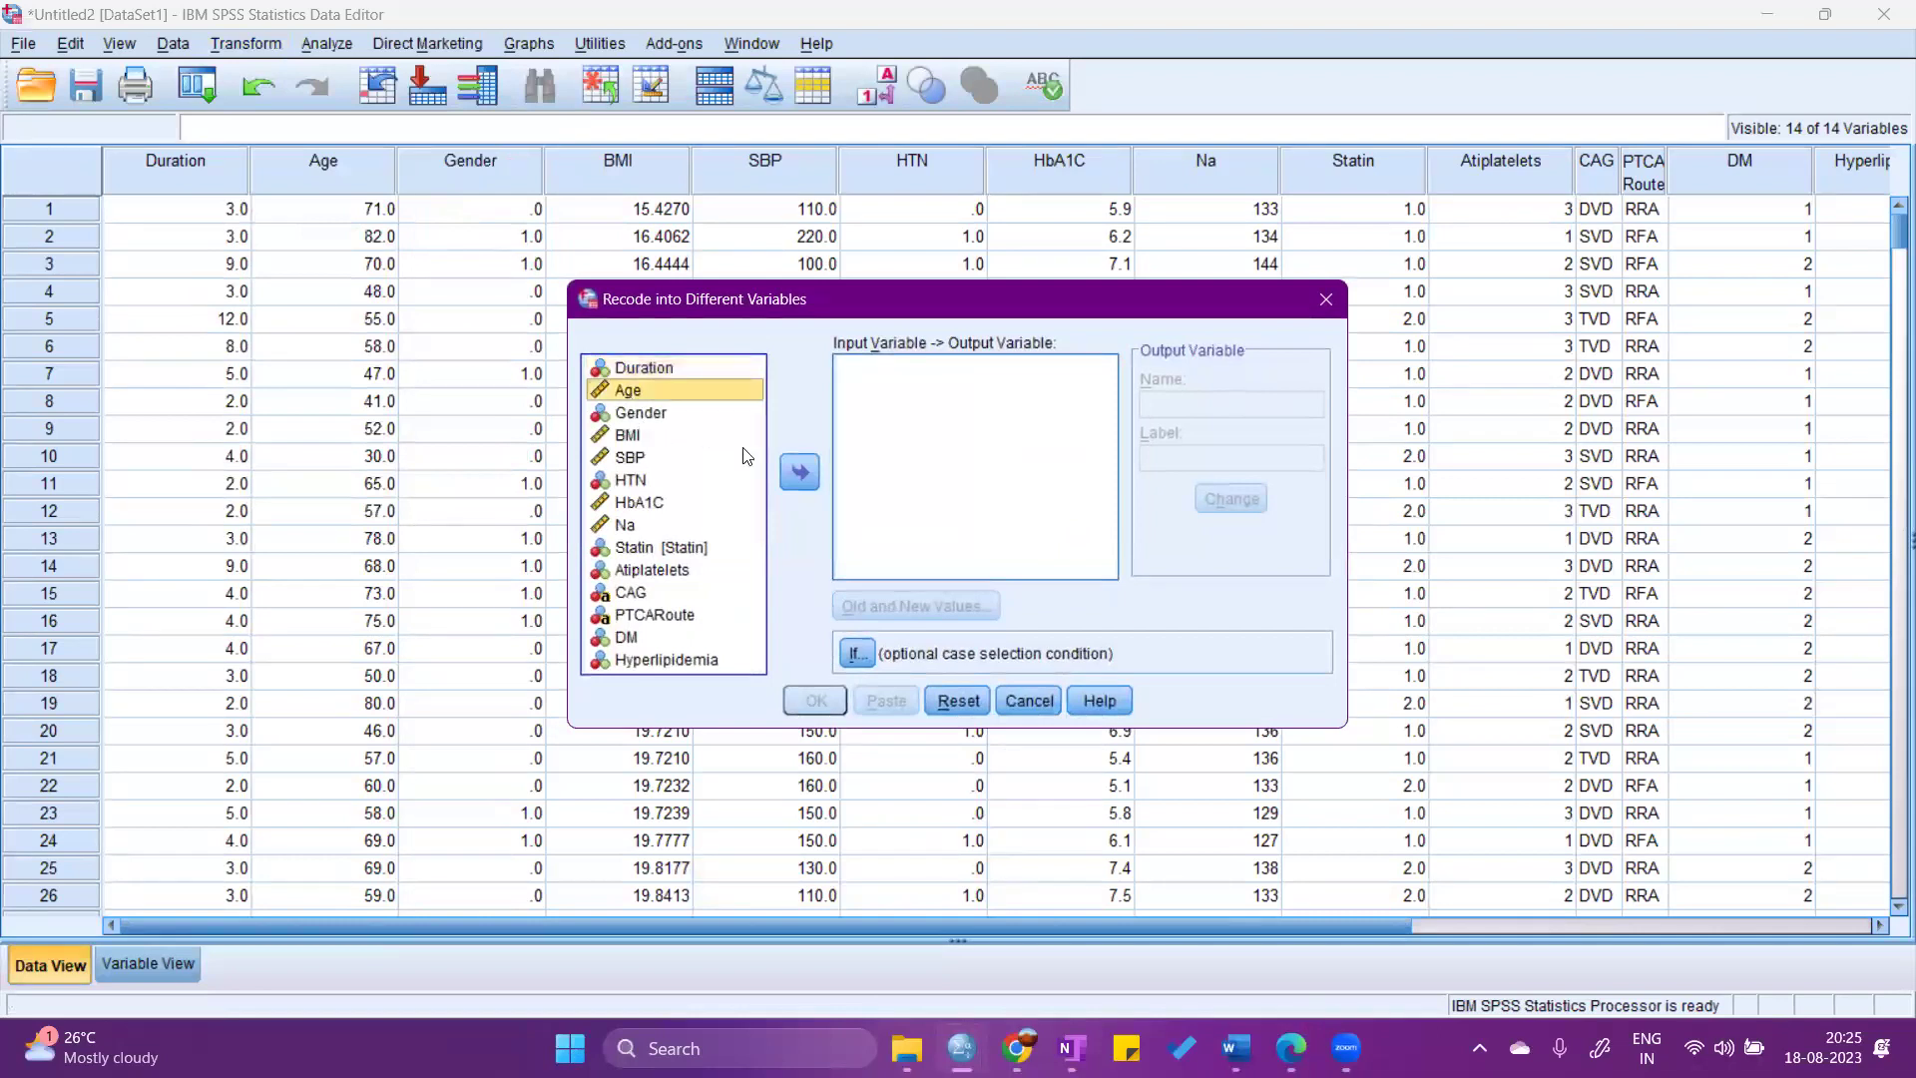
left_click(807, 471)
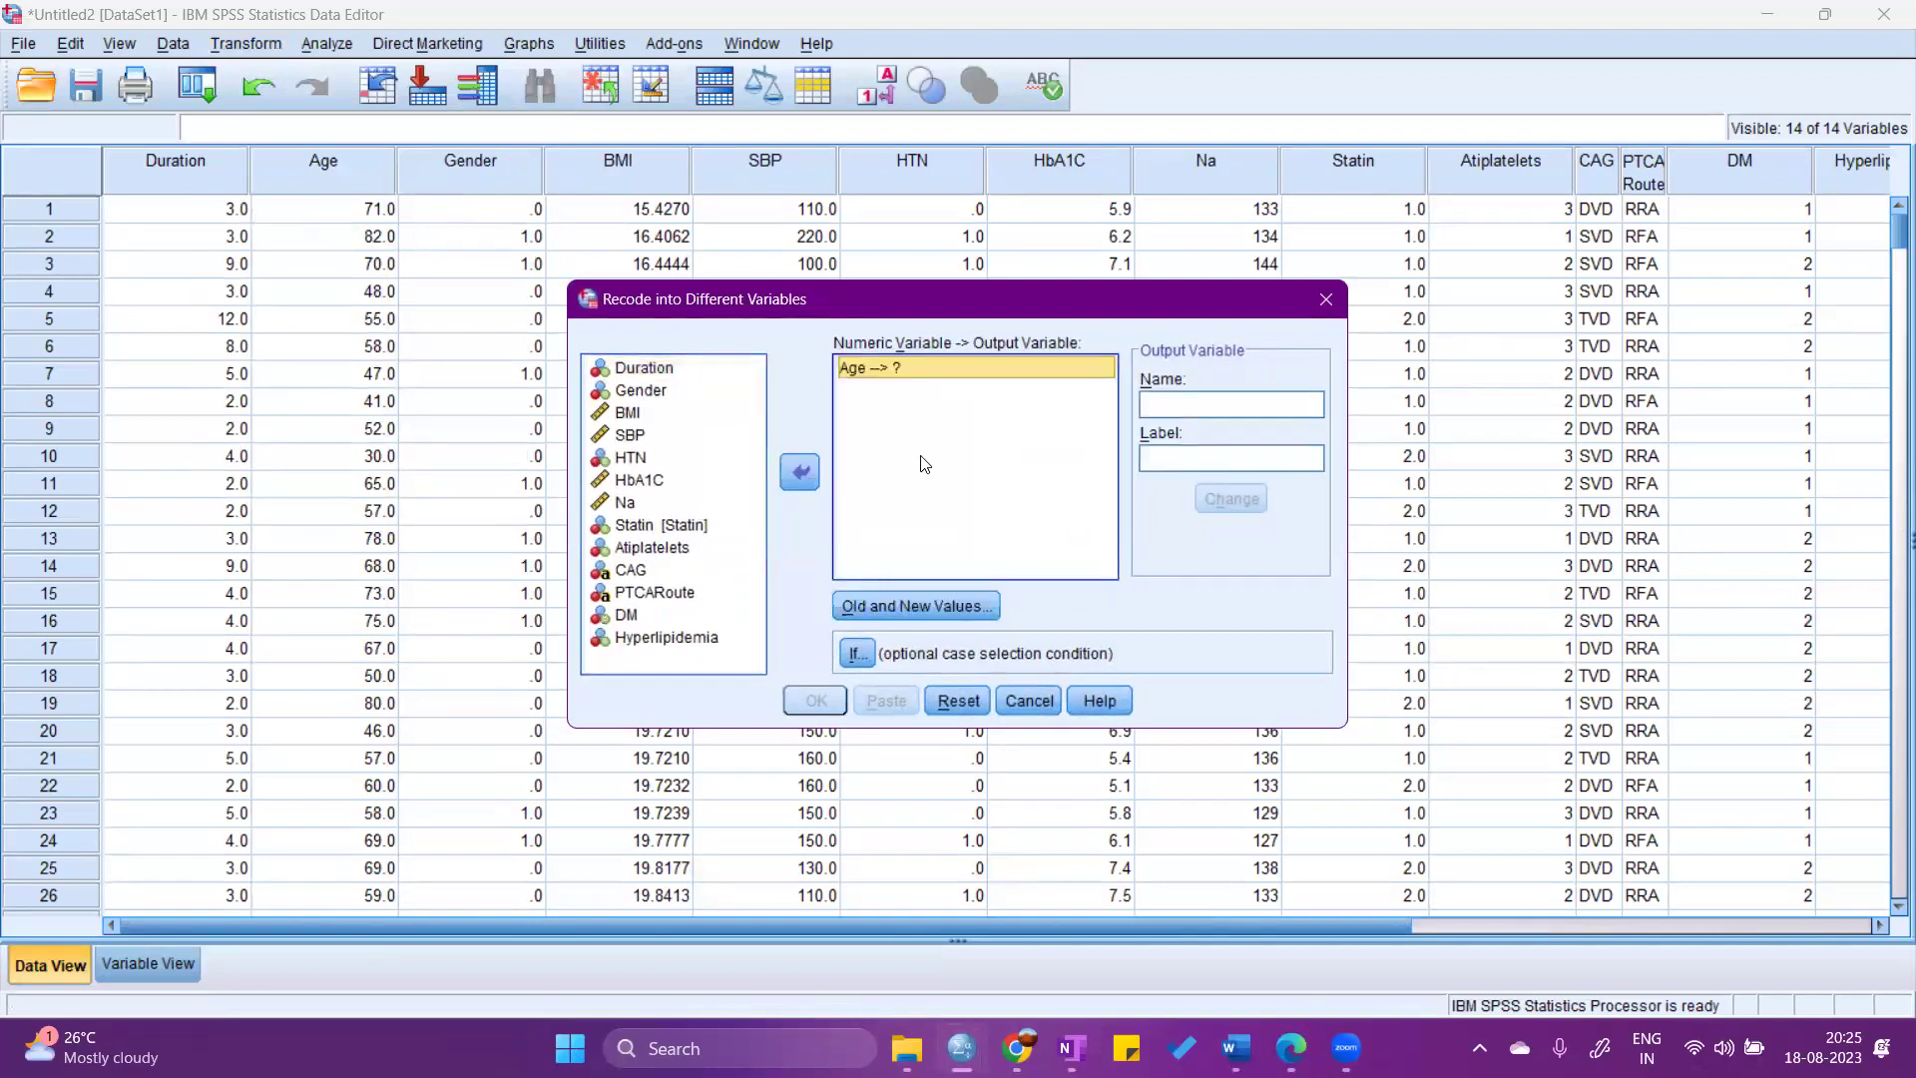
Try to name the output variable "age cat", and clear the name.
left_click(1187, 405)
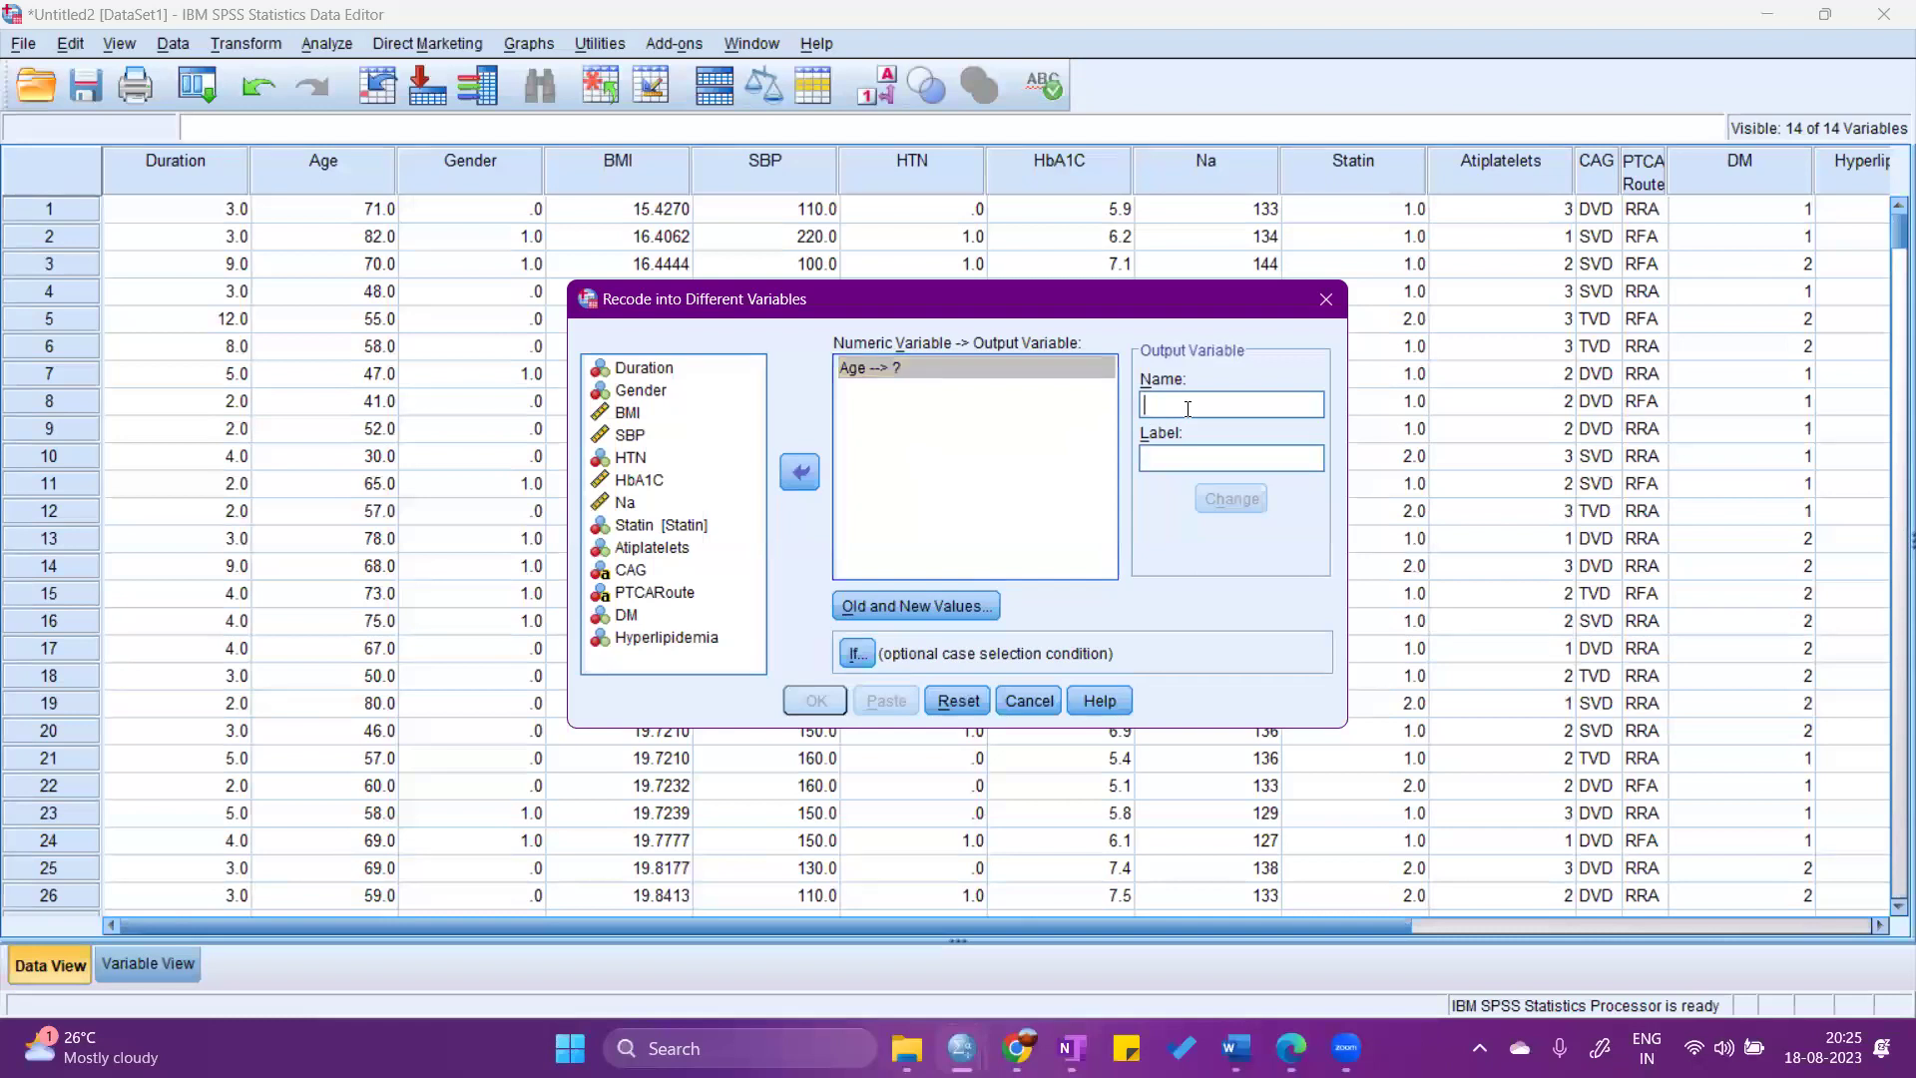
type("AGE_CAT")
type("EG")
key("BackSpace")
key("BackSpace")
key("BackSpace")
key("BackSpace")
key("BackSpace")
key("BackSpace")
key("BackSpace")
key("BackSpace")
key("BackSpace")
type("age c")
left_click(1213, 496)
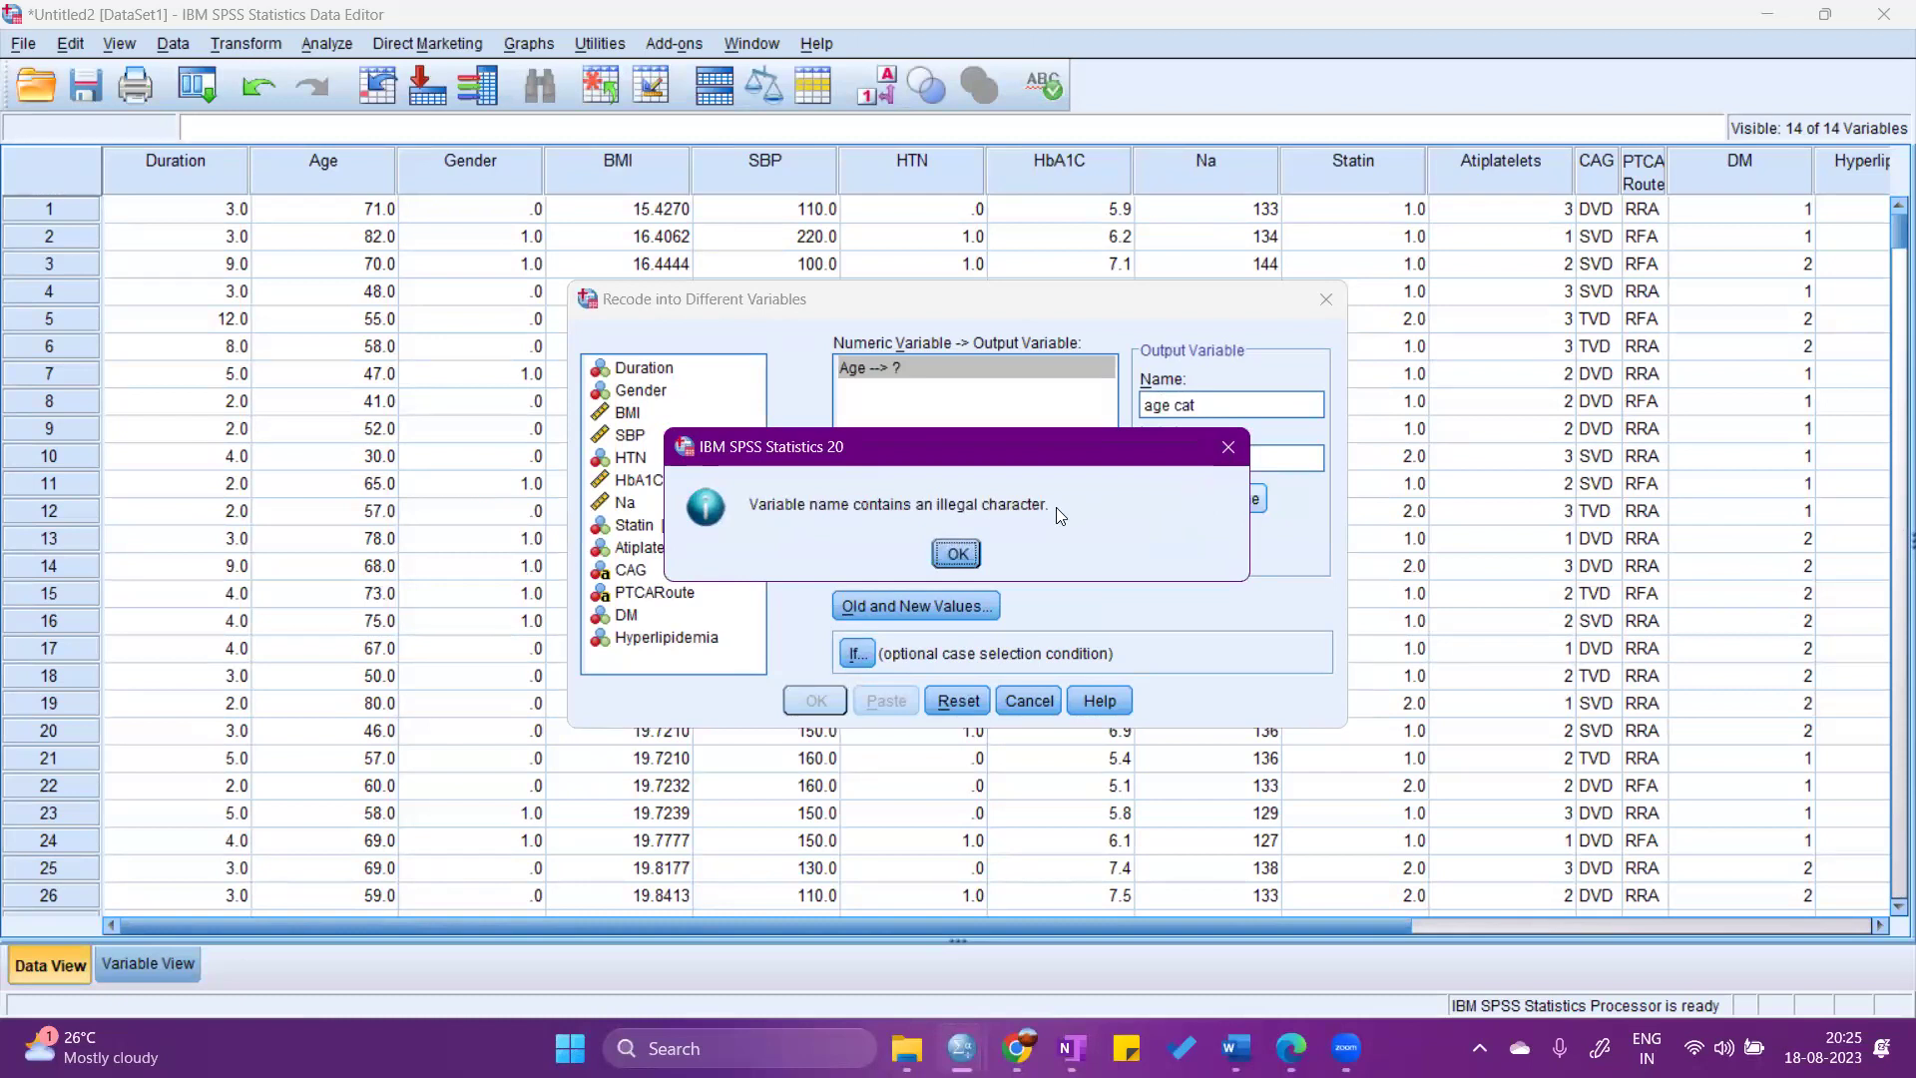
left_click(955, 553)
left_click(1223, 419)
double_click(1224, 420)
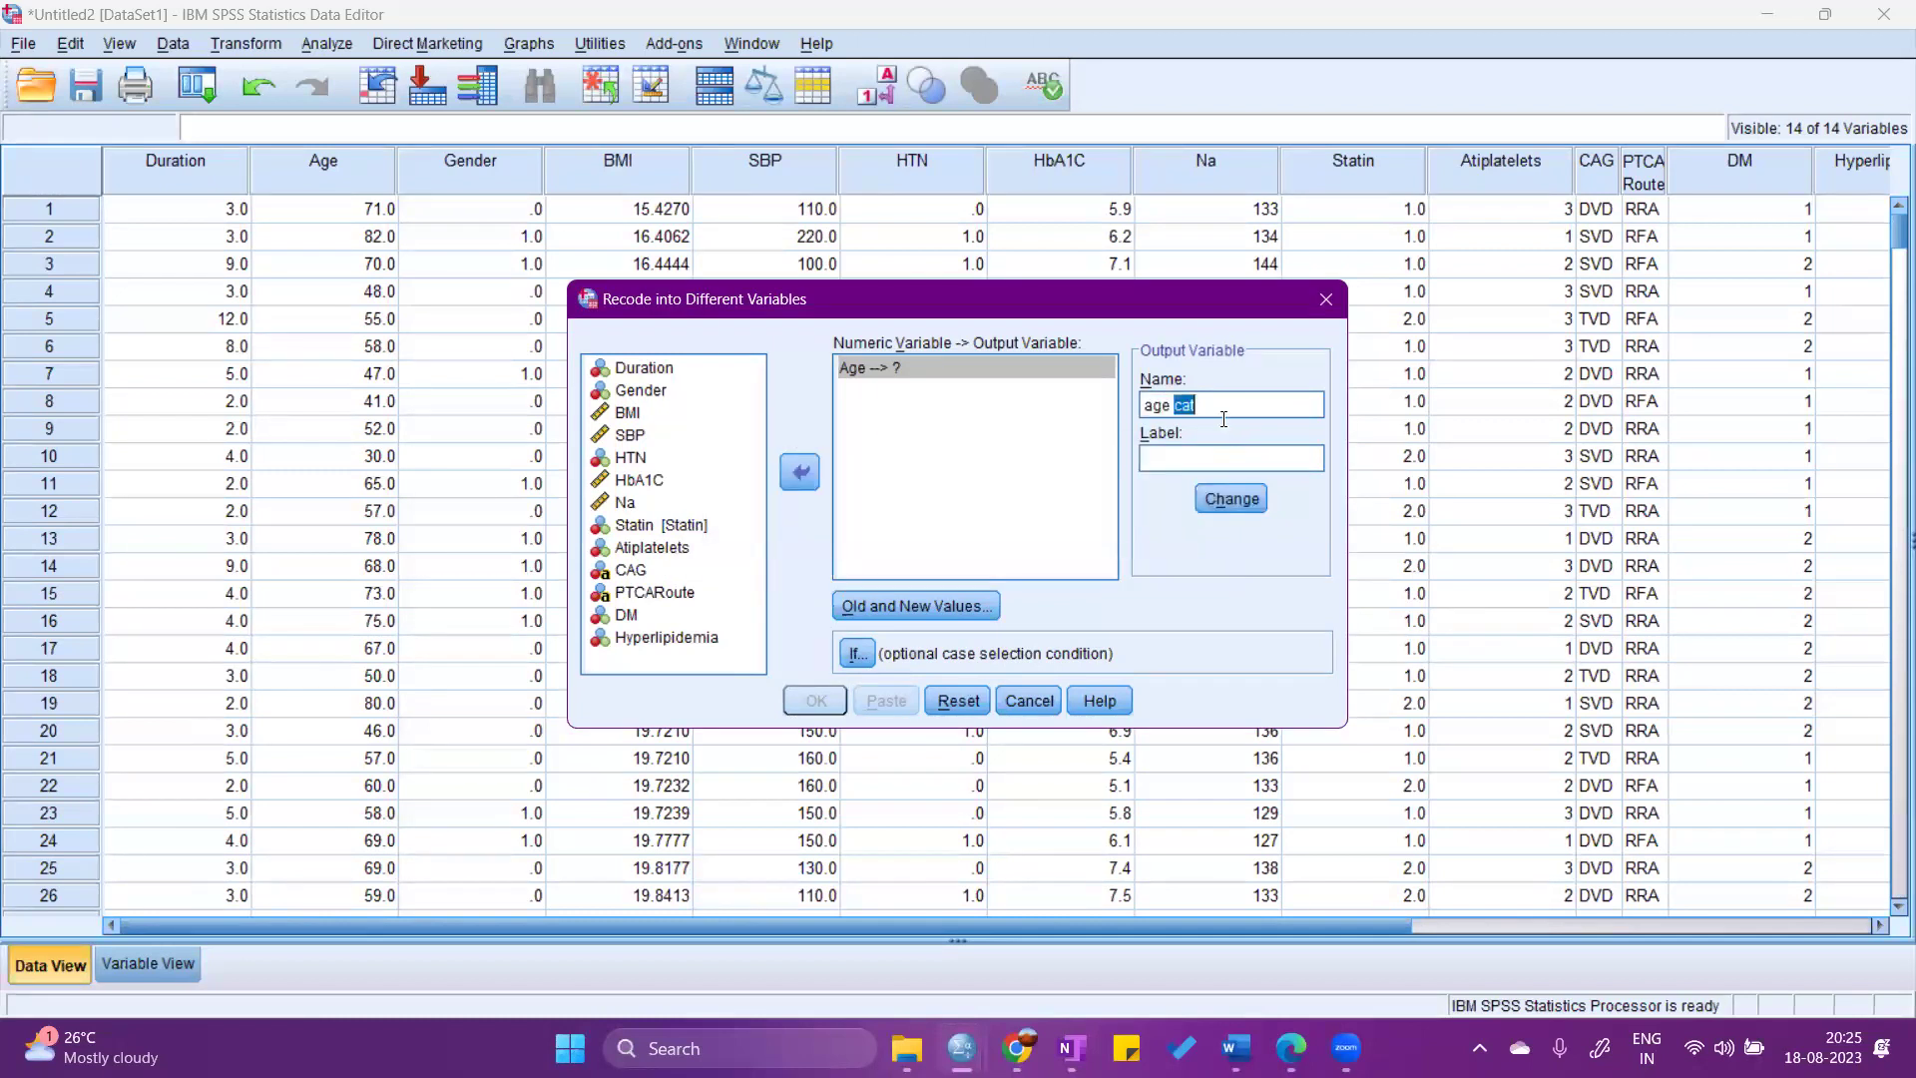
key("ctrl+a")
key("BackSpace")
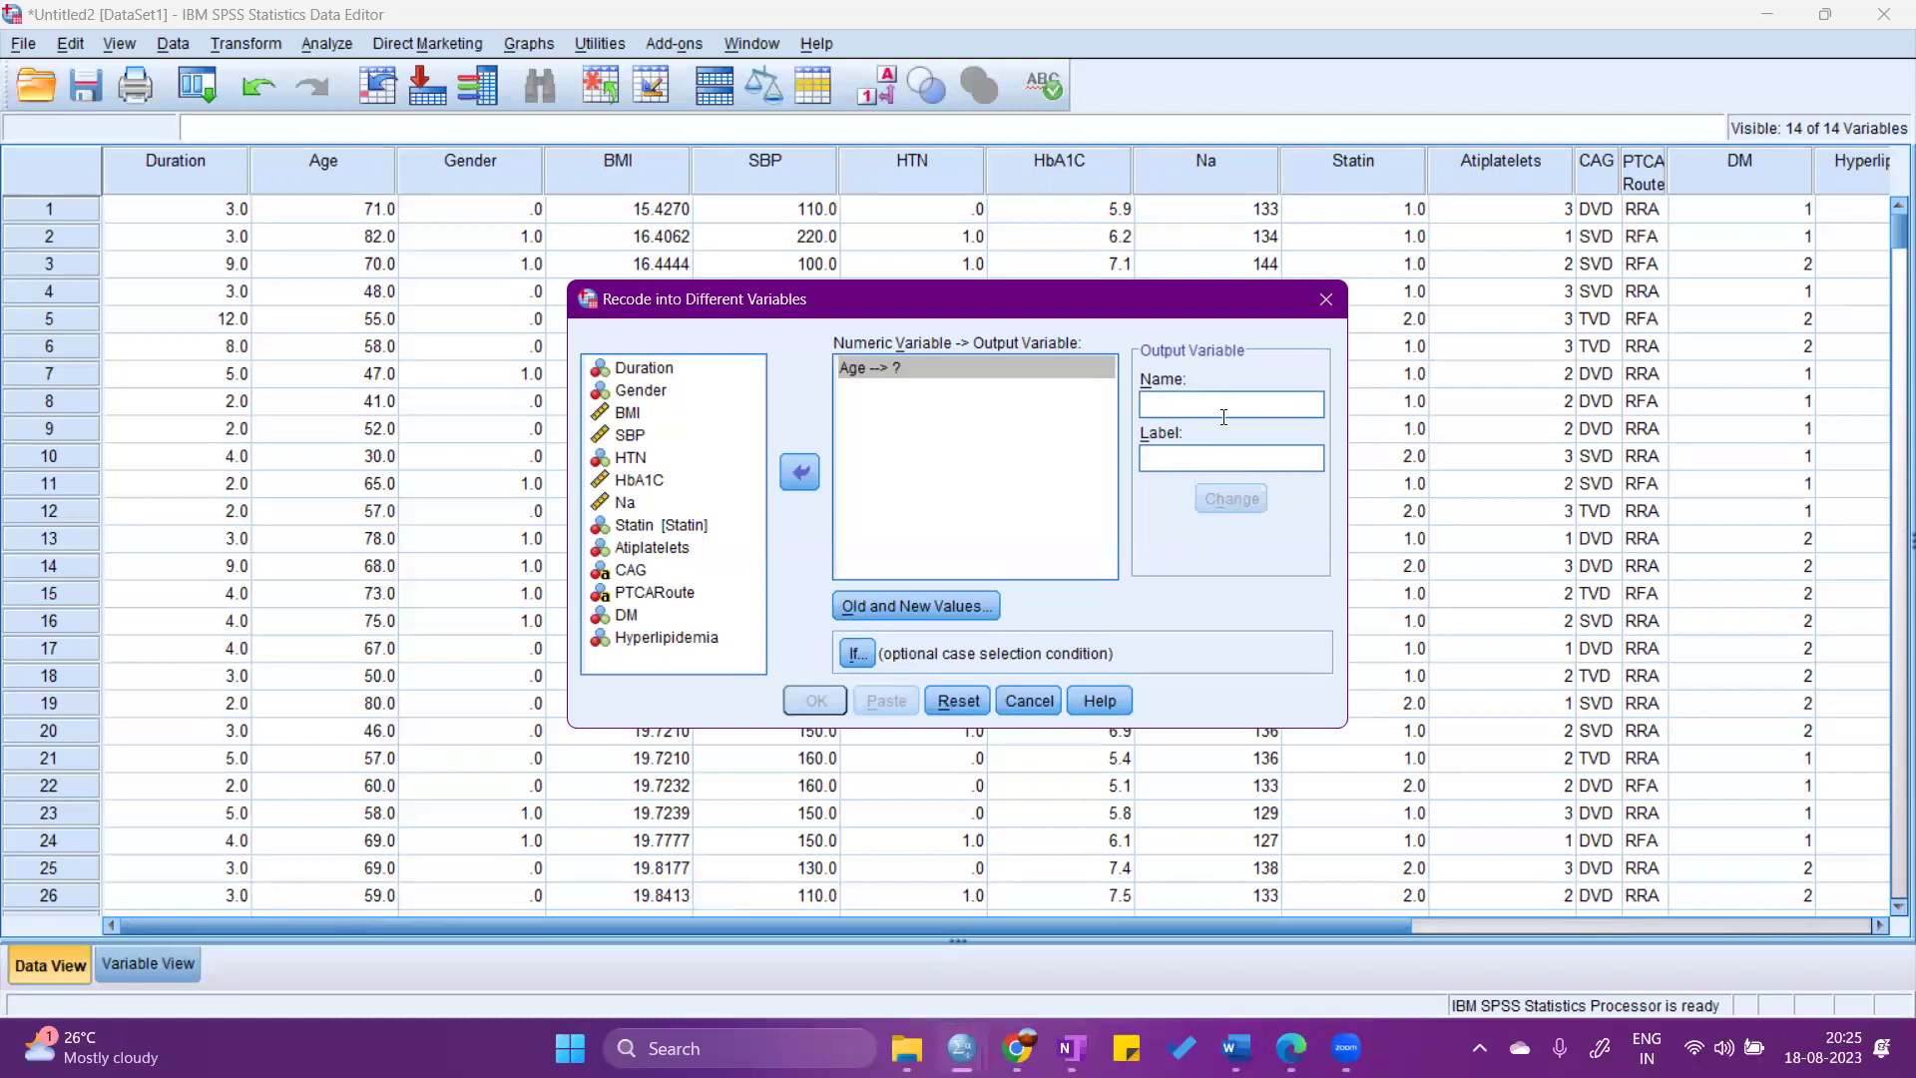
Set both the name and the label of Age's output variable to Age_Cate, and apply them.
type("Age_")
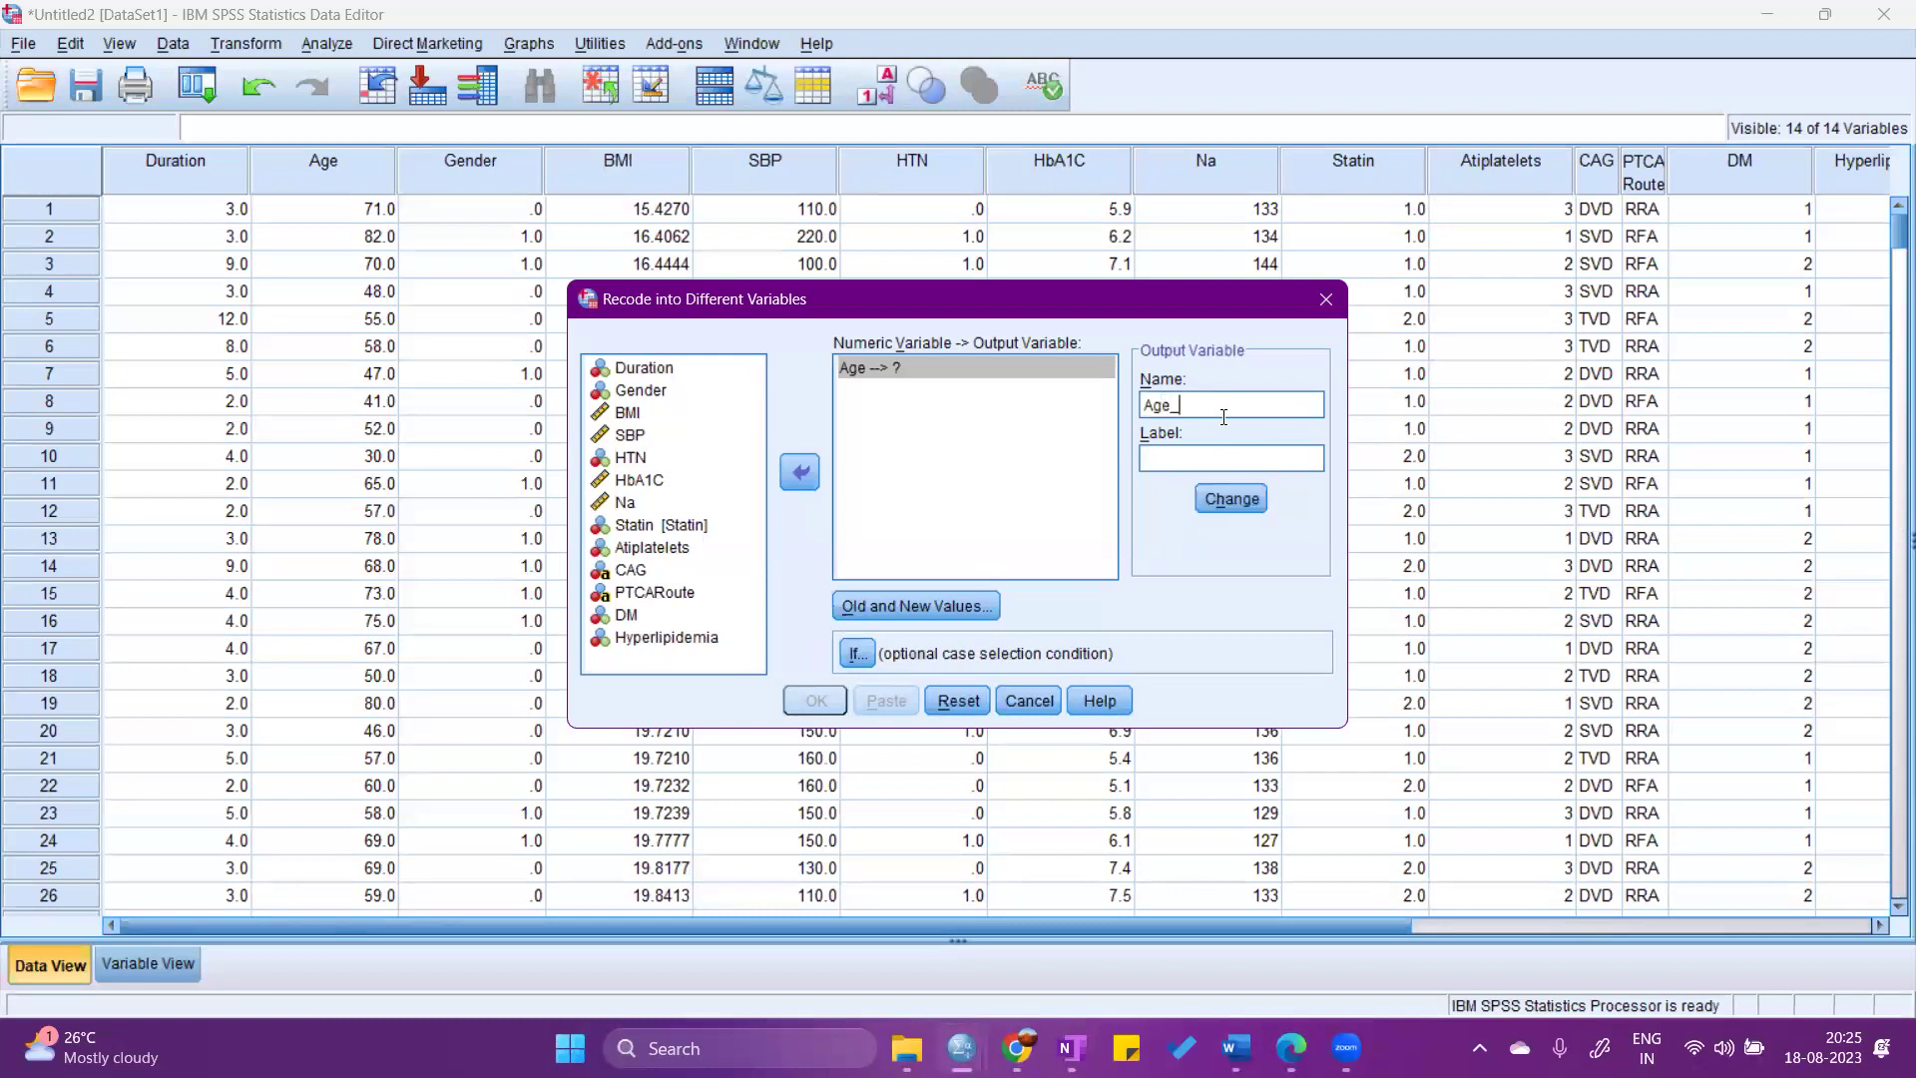
type("Cate")
key("ctrl+a")
key("ctrl+c")
left_click(1227, 461)
key("ctrl+v")
left_click(1232, 501)
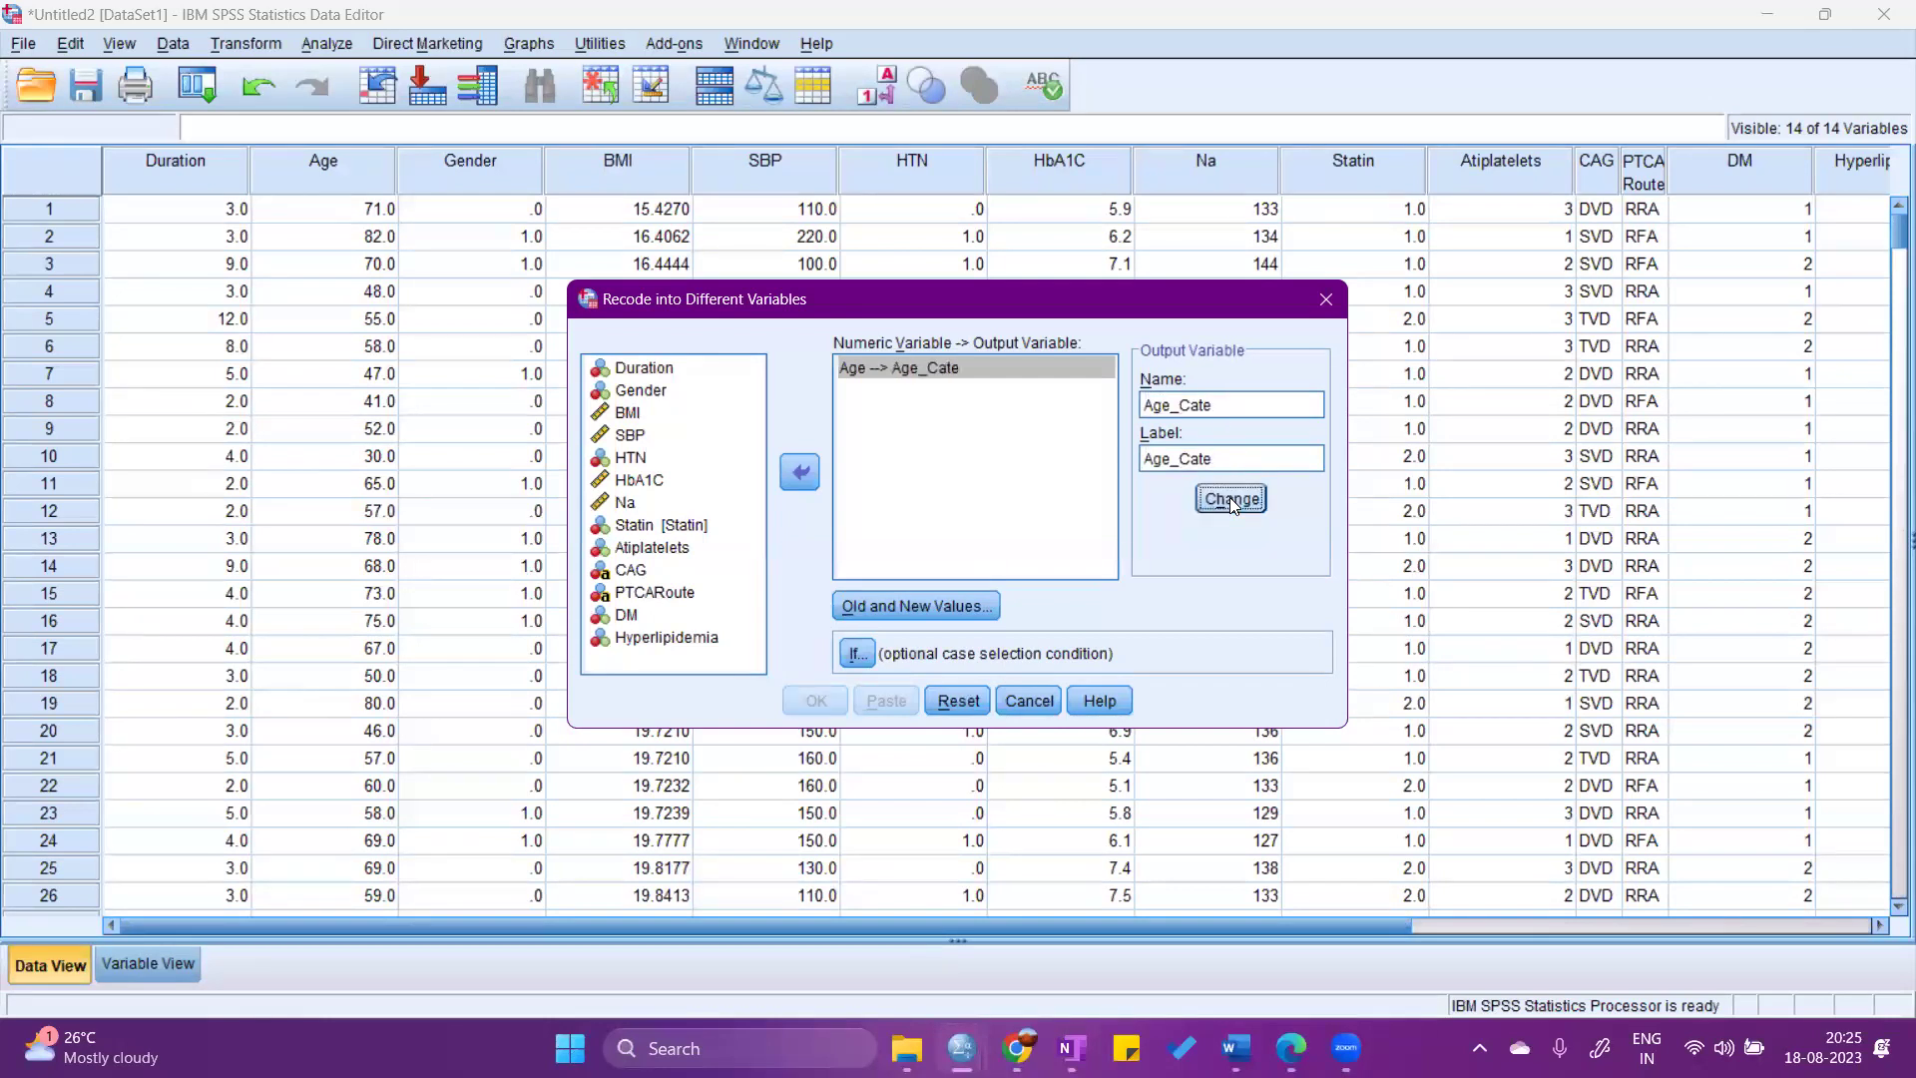
Define the first recoding rule for old and new values: range 30 through 40 becomes 1.
left_click(946, 606)
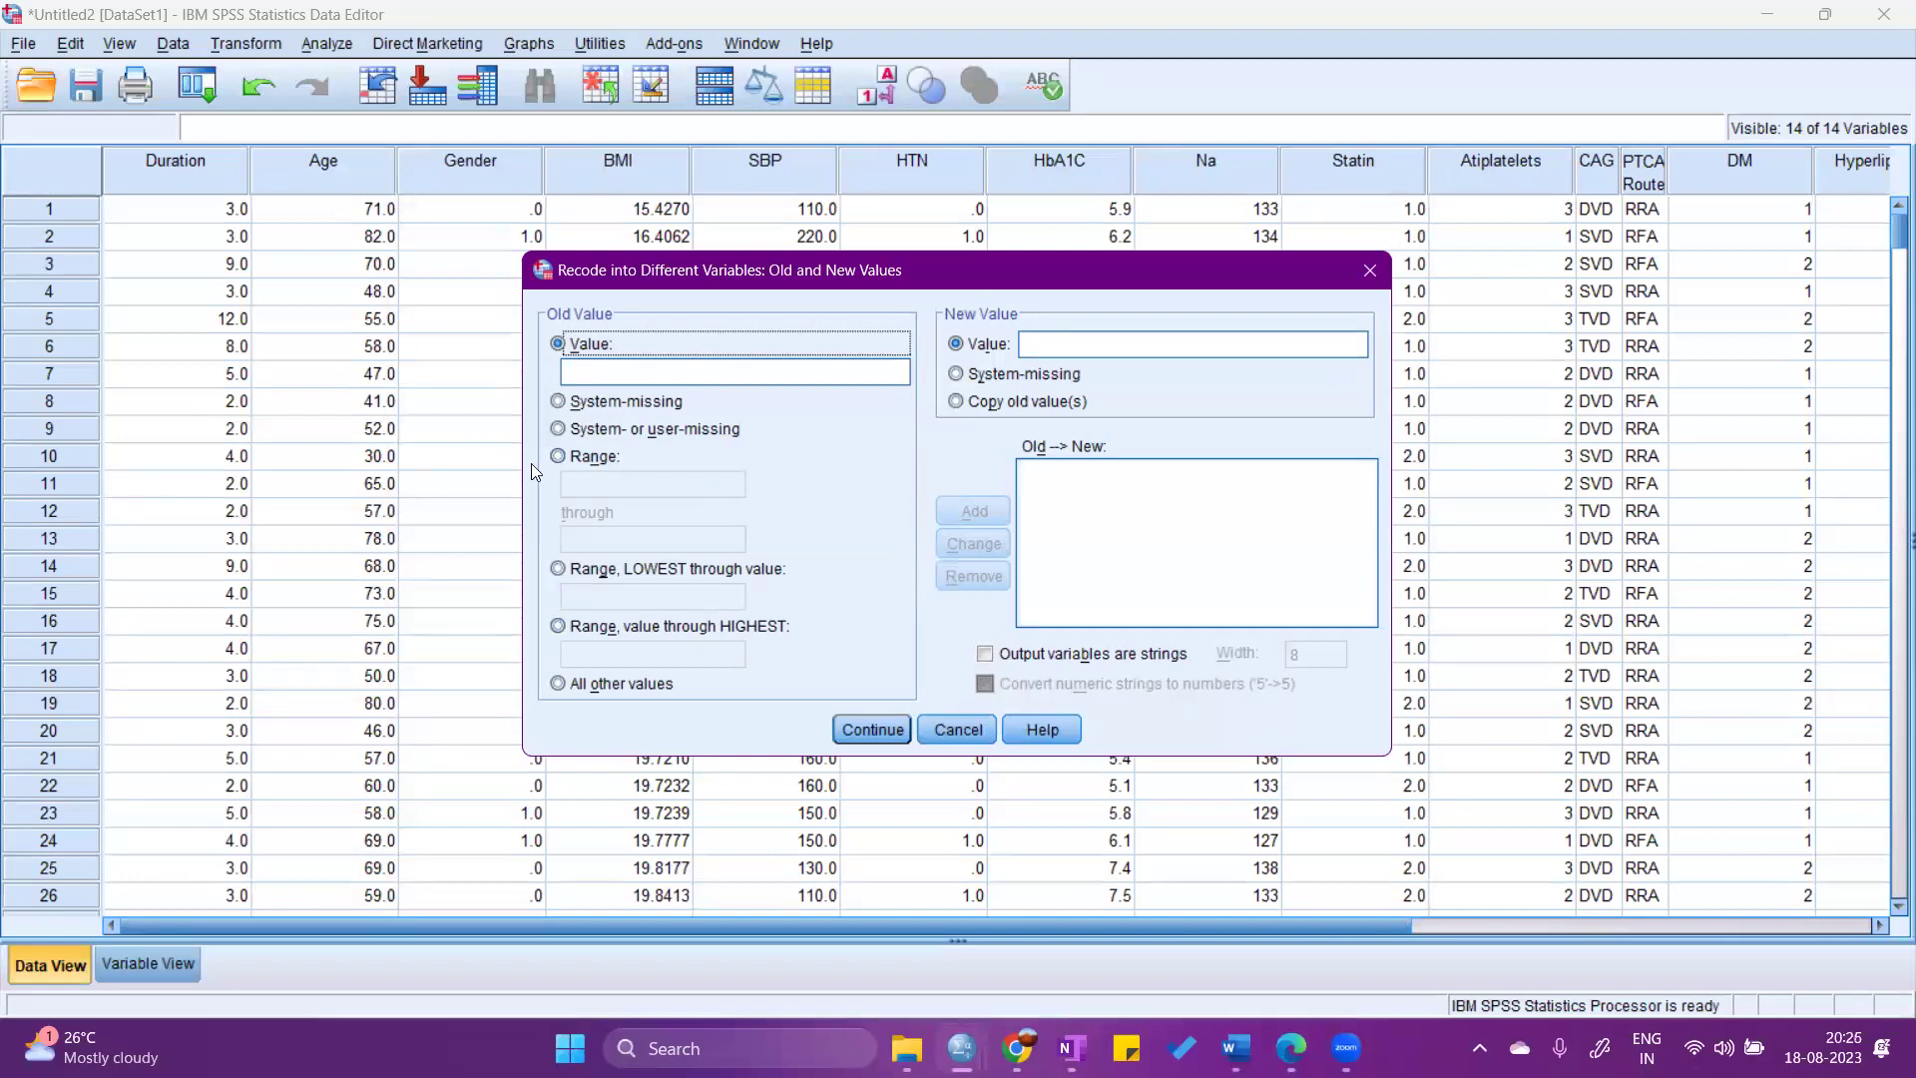
left_click(557, 457)
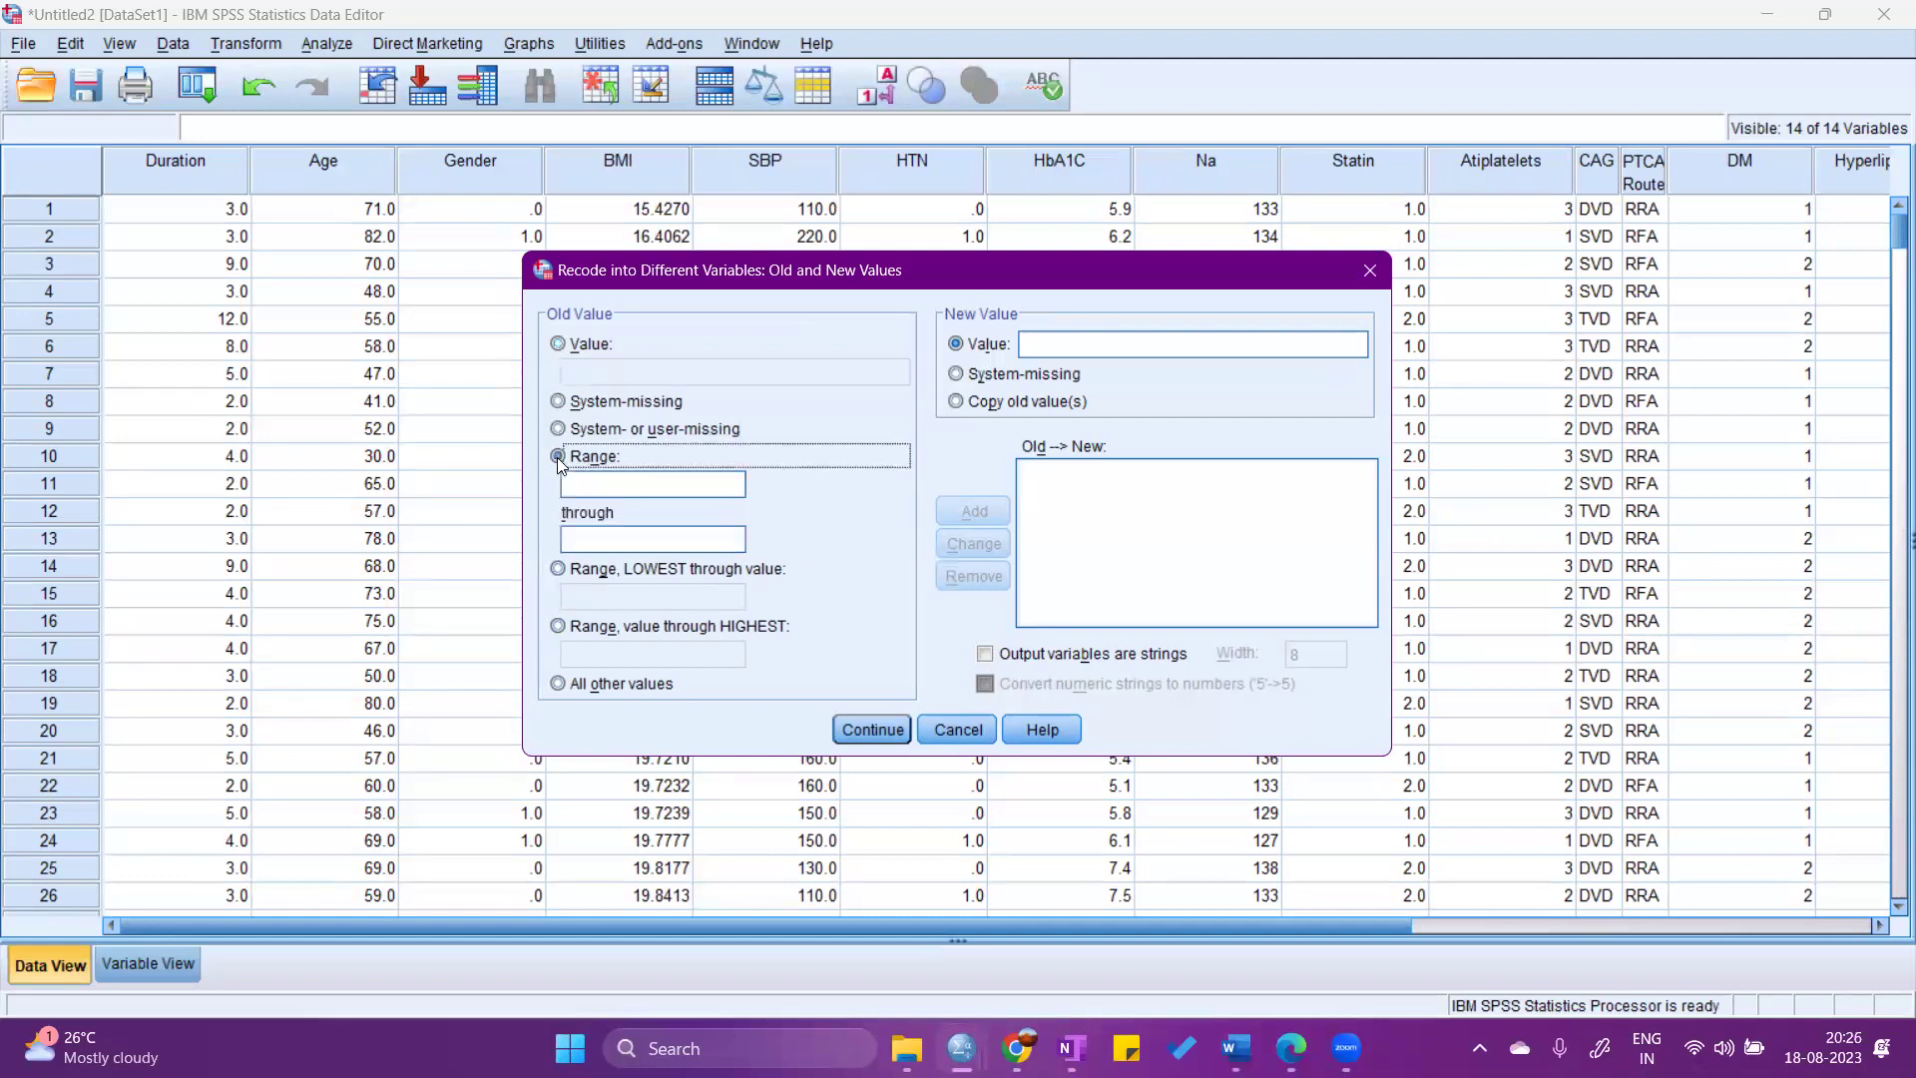
left_click(606, 486)
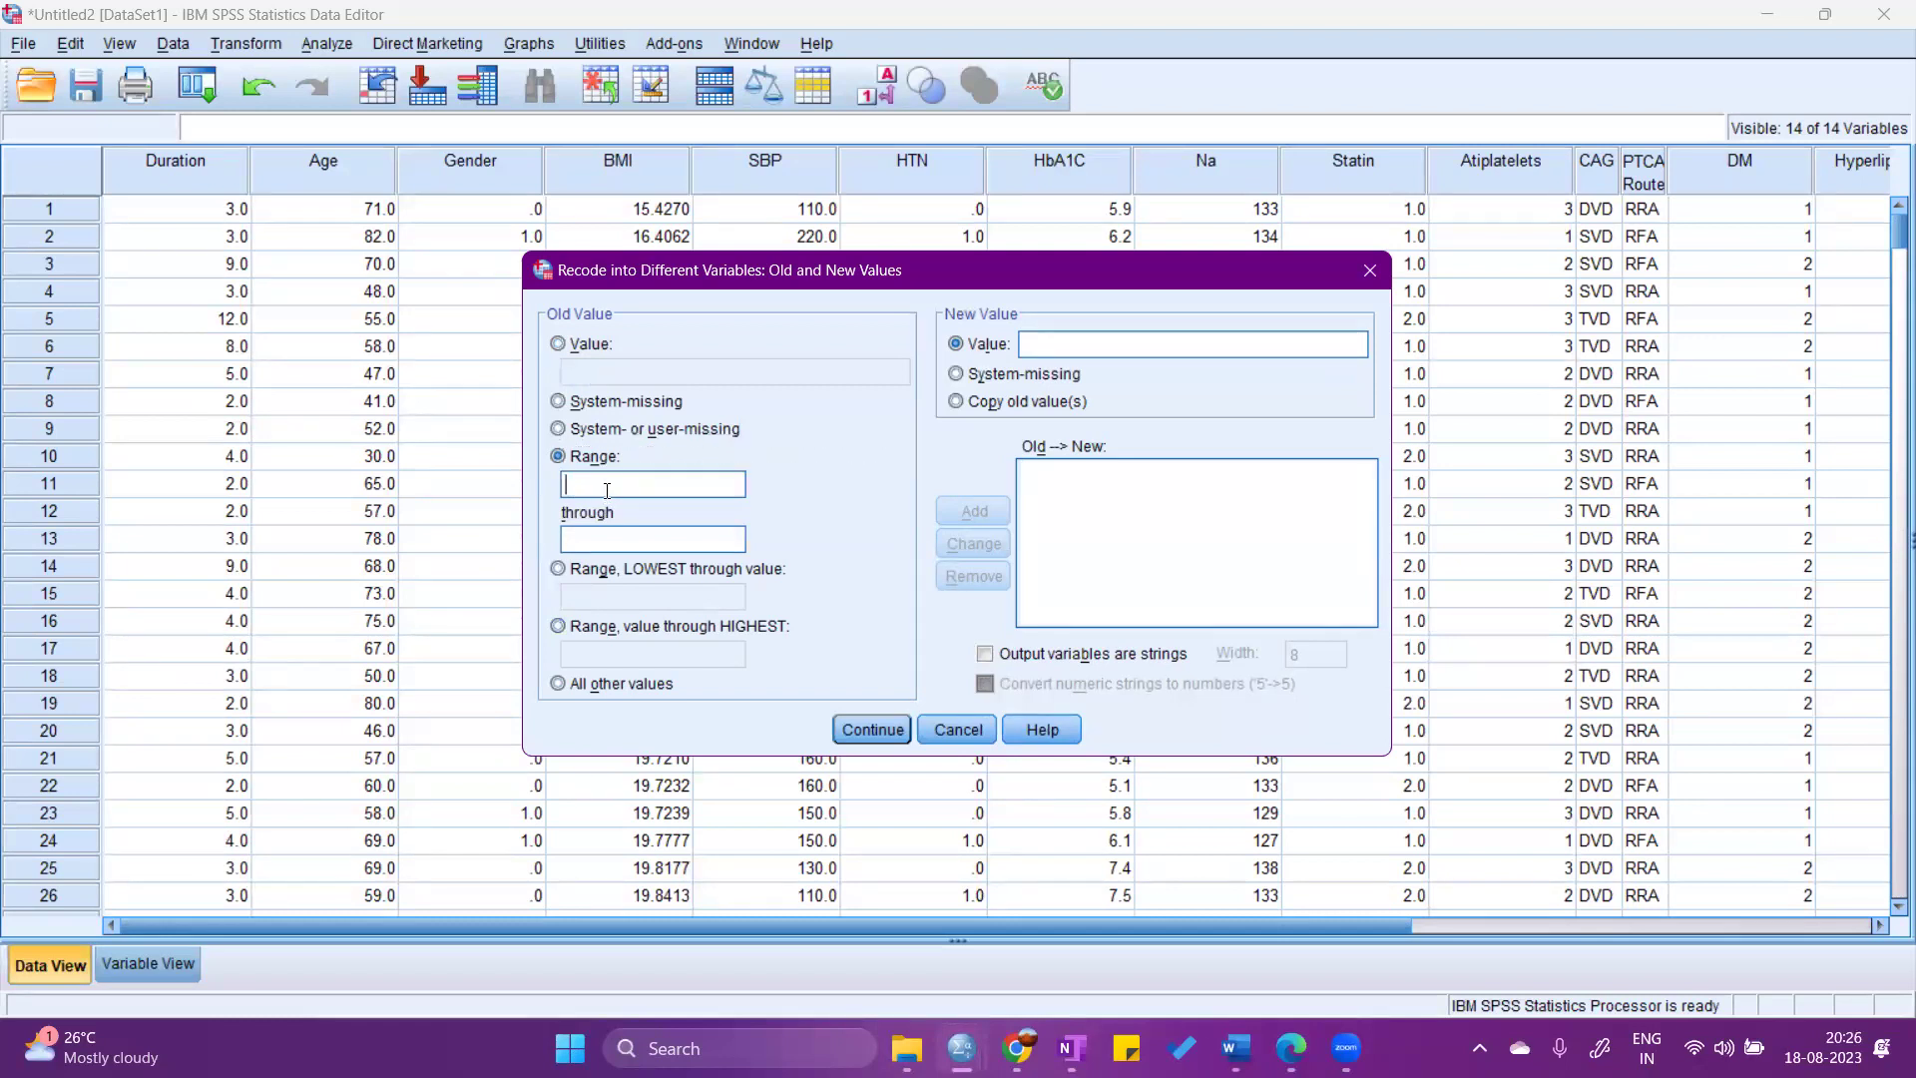
type("30")
left_click(600, 542)
type("40")
left_click(1028, 342)
type("1")
left_click(966, 511)
Add a recoding rule that turns the range 41 through 50 into 2.
left_click(635, 485)
type("41")
left_click(609, 540)
type("50")
left_click(1038, 344)
type("2")
left_click(961, 508)
Add a recoding rule that turns the range 51 through 60 into 3.
left_click(665, 486)
type("51")
left_click(651, 536)
type("60")
left_click(1053, 343)
type("3")
left_click(974, 510)
Add a recoding rule that turns the range 61 through 80 into 4, and run the recode.
left_click(581, 485)
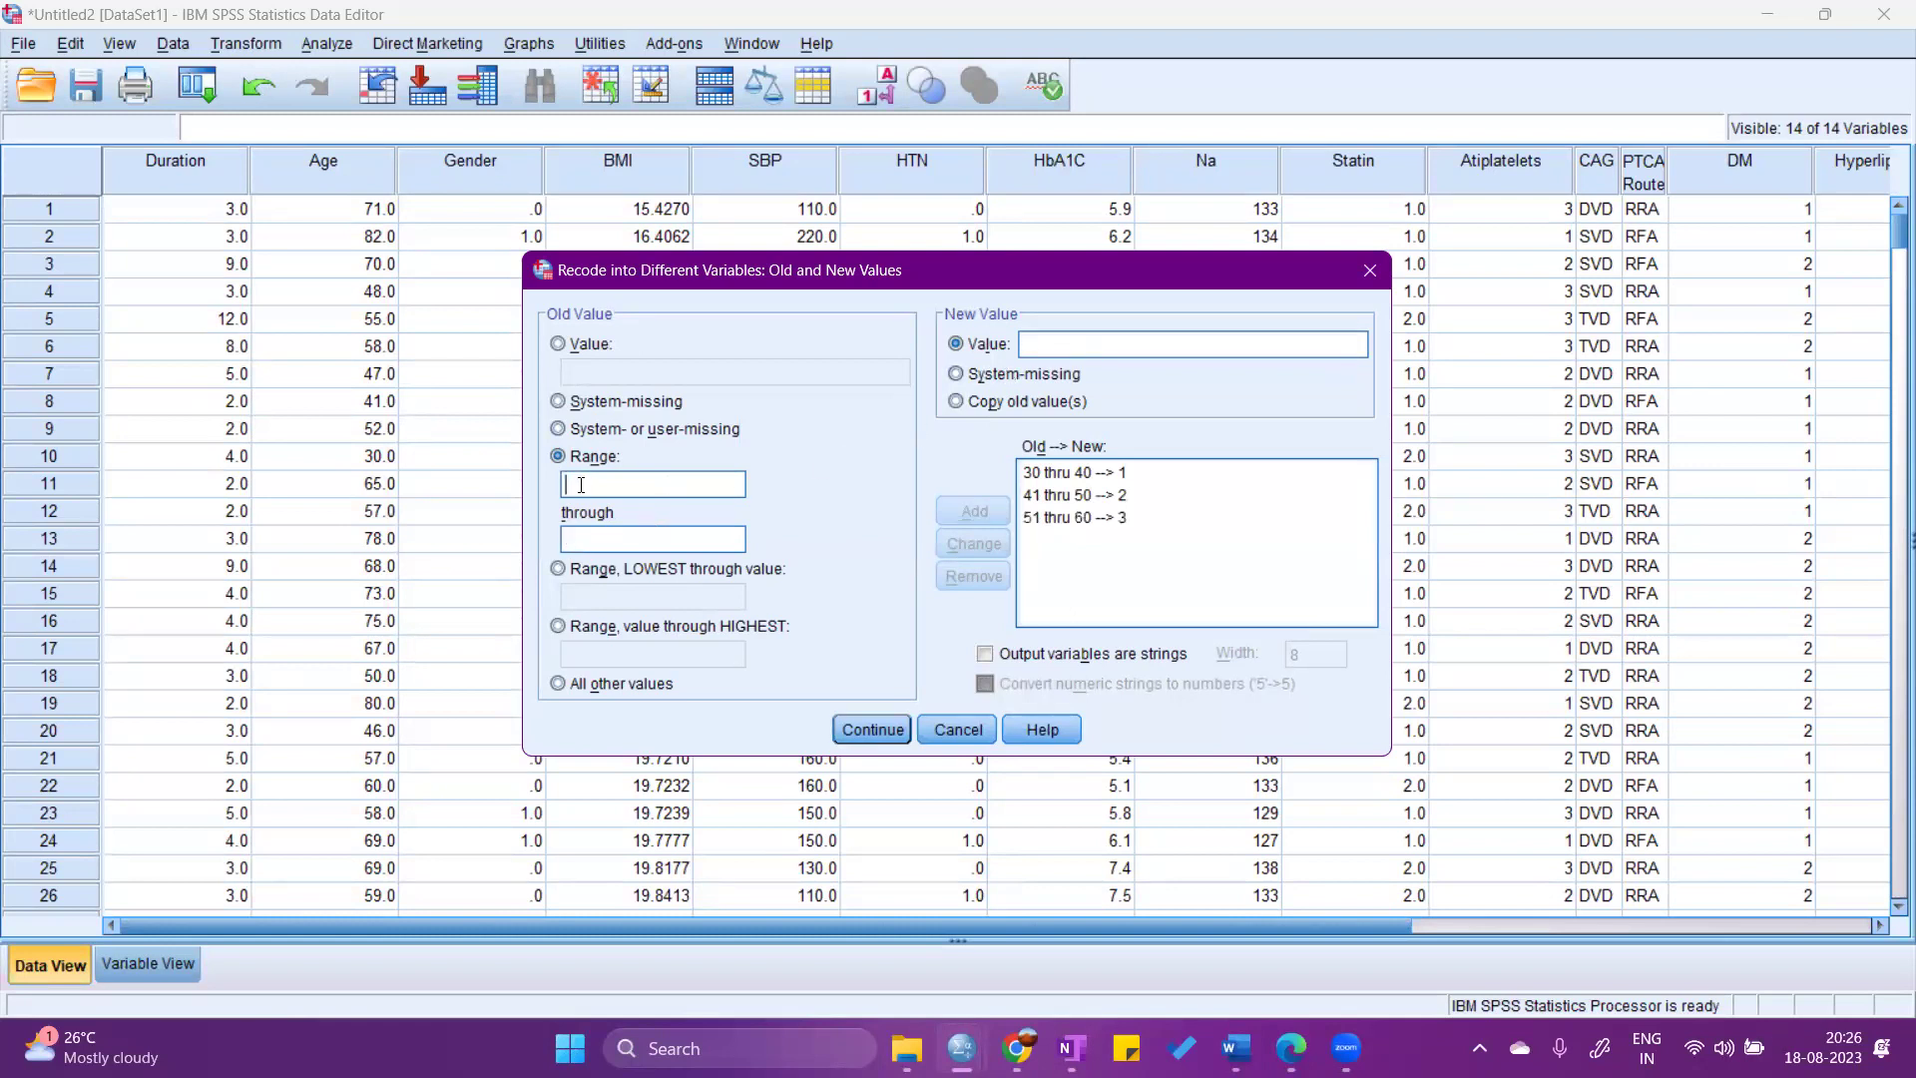
type("61")
left_click(589, 537)
type("80")
left_click(1052, 342)
type("4")
left_click(974, 511)
left_click(864, 733)
left_click(830, 704)
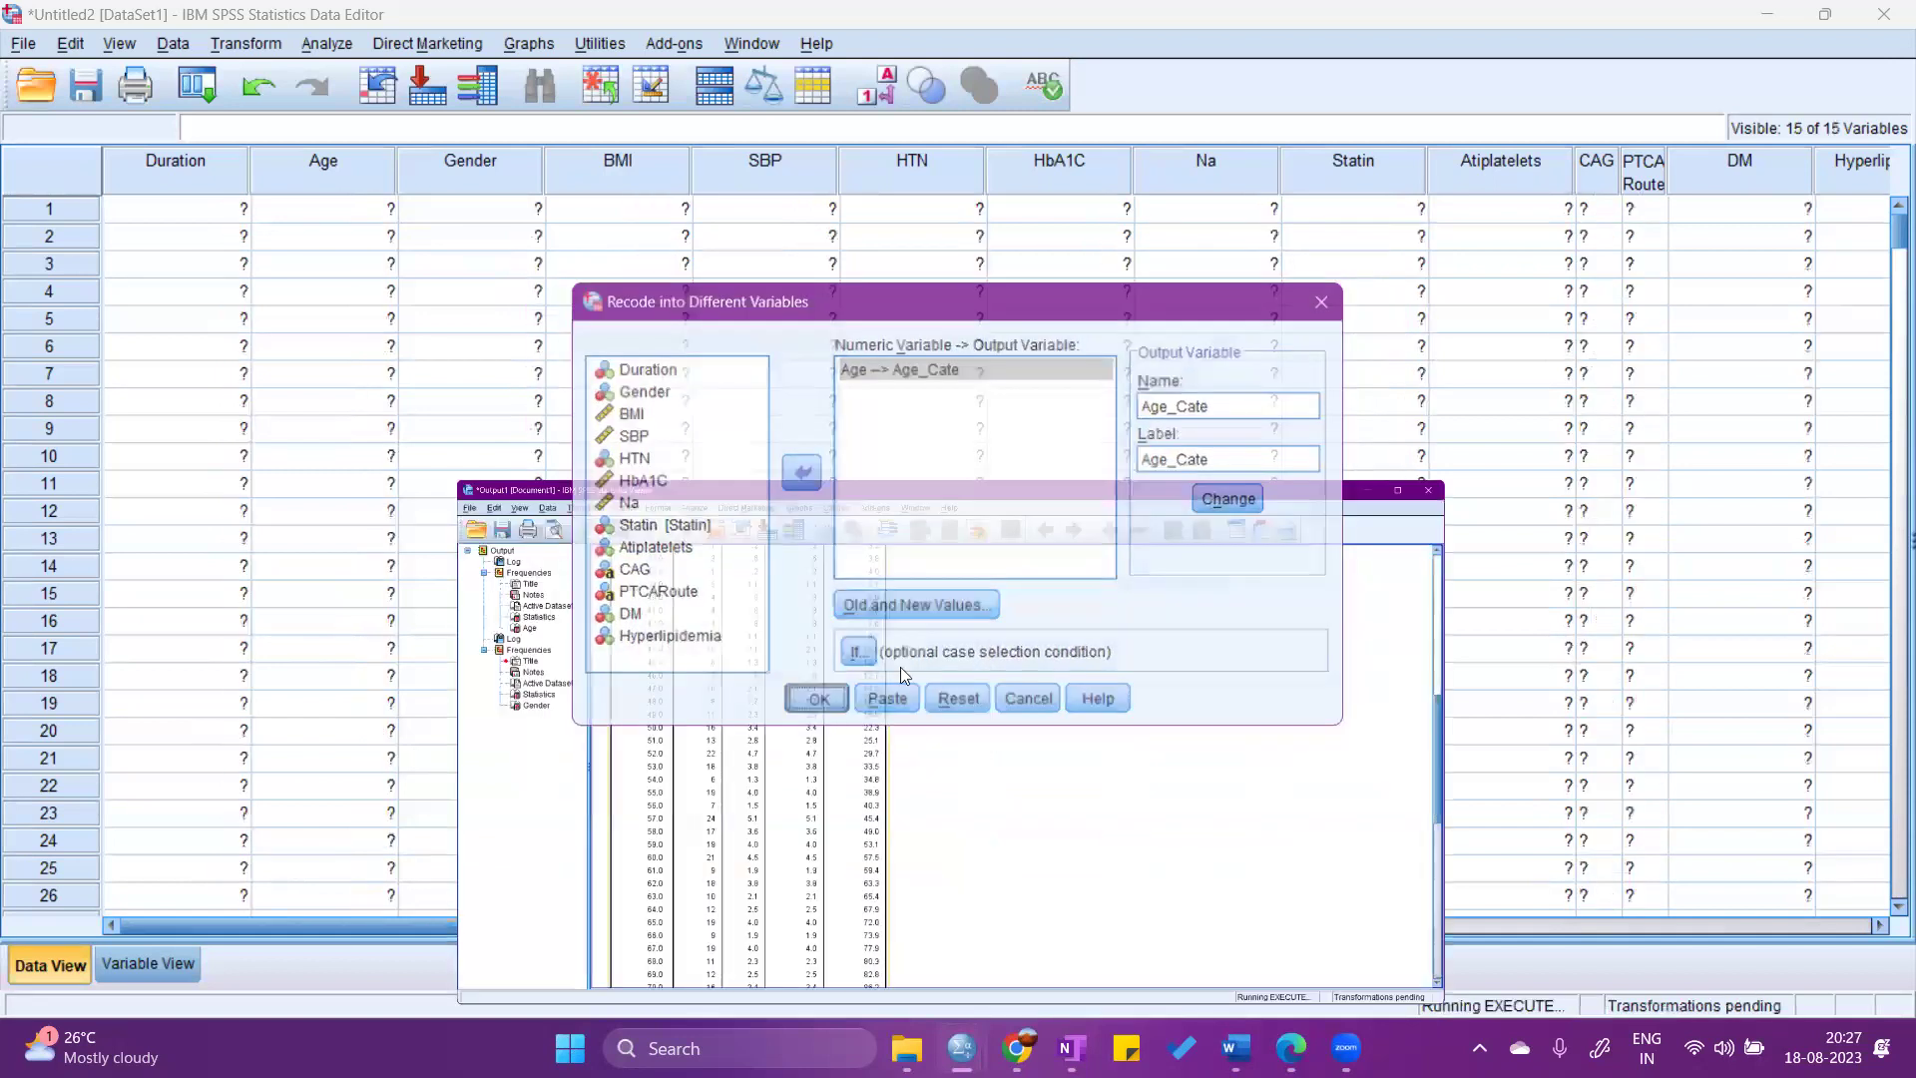
Return to the data and examine the new Age_Cate column, selecting its blank cell in case 33.
key("alt+Tab")
left_click_drag(712, 914, 1122, 912)
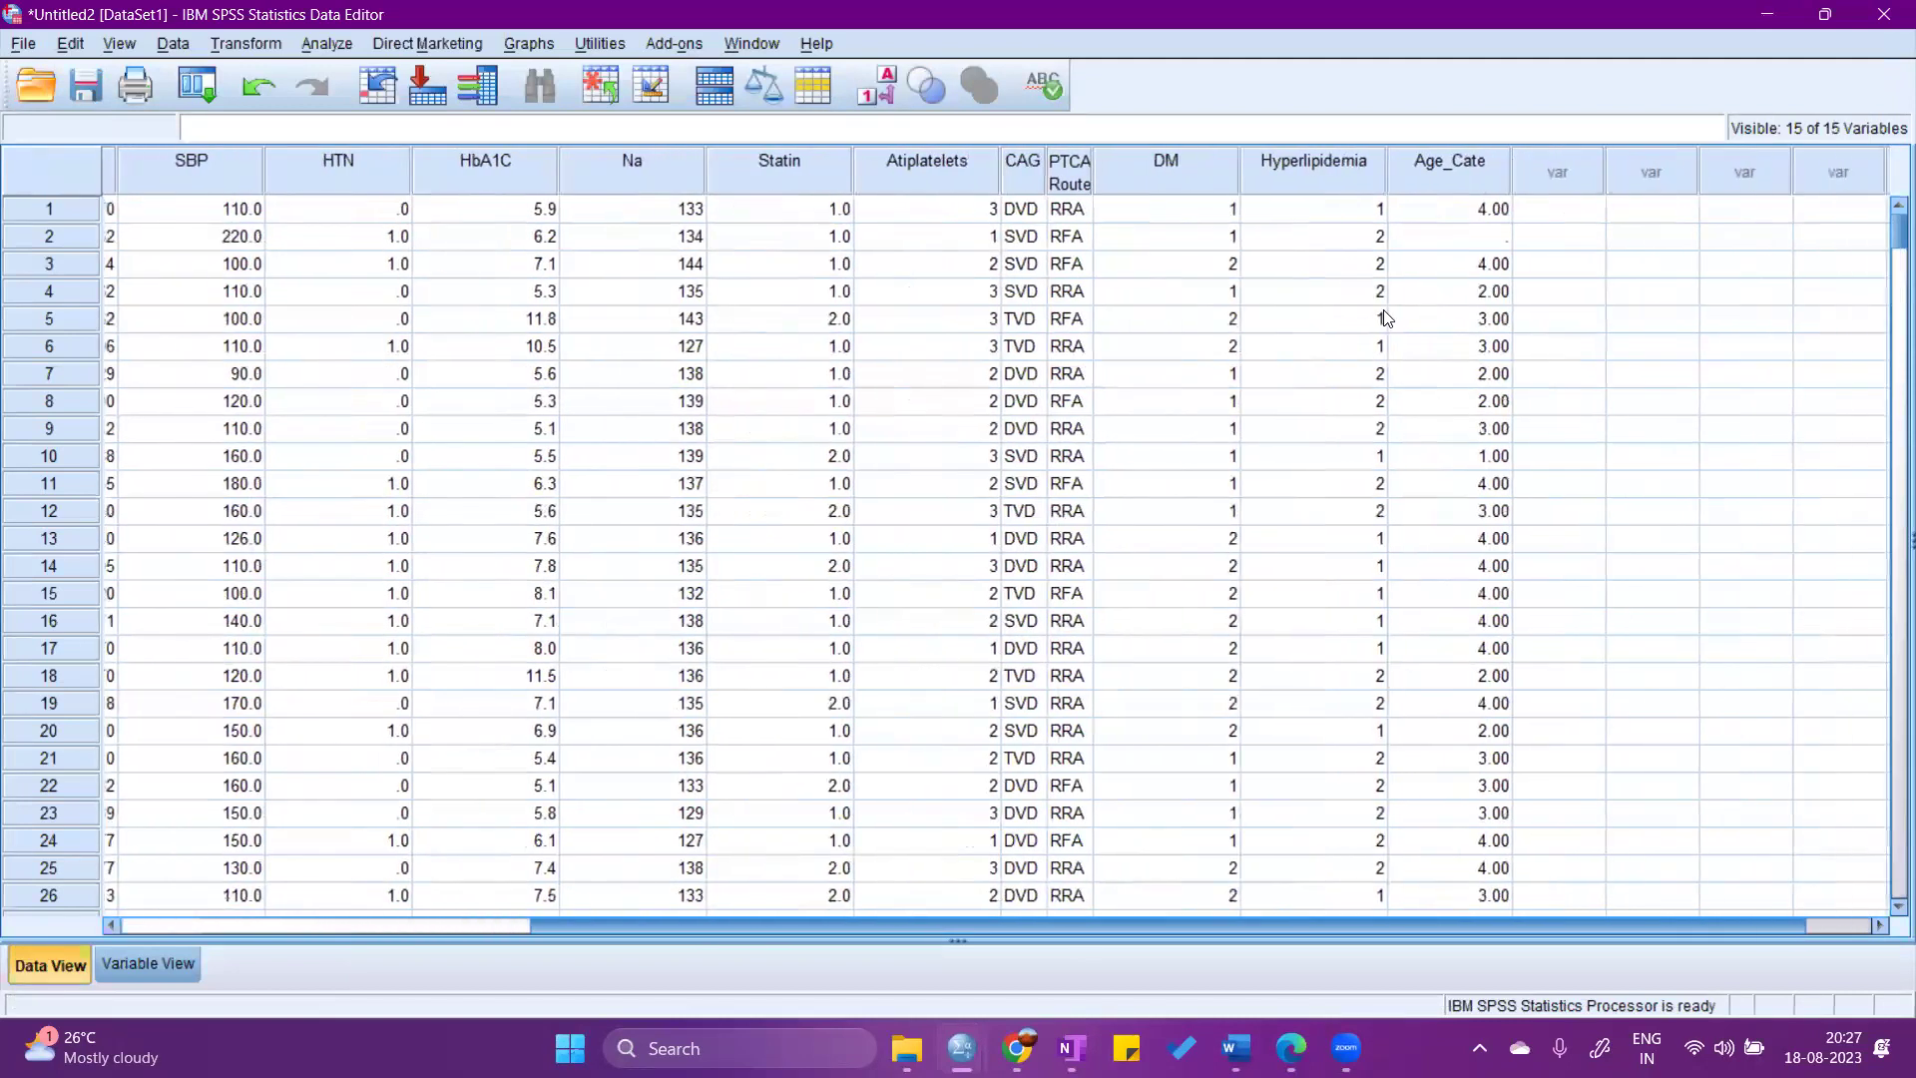
scroll(1386, 318, "right", 2)
scroll(1417, 367, "down", 7)
left_click(1416, 513)
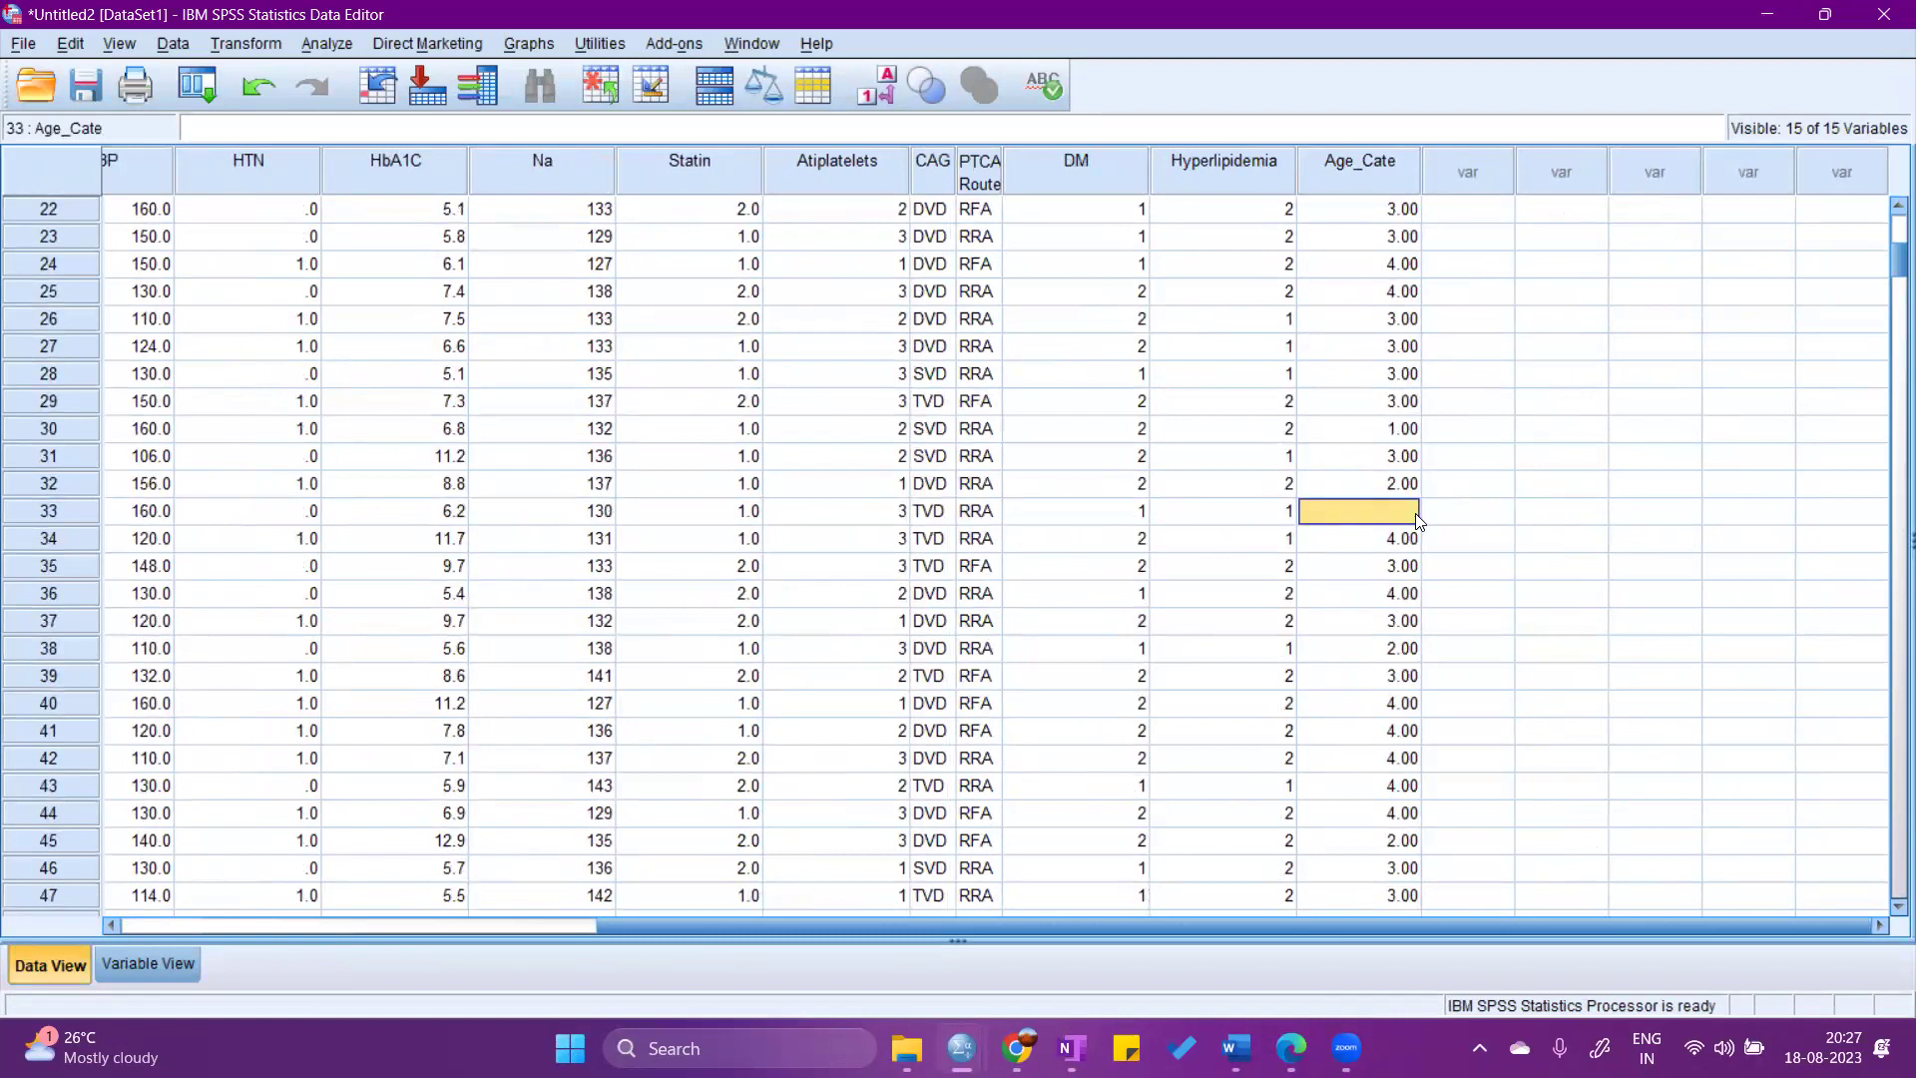
Trace case 33 back across its row to check its Age value.
key("Left")
left_click(1416, 514)
key("Left")
key("Left")
key("Left")
key("Left")
key("Left")
key("Left")
key("Left")
key("Left")
key("Left")
key("Left")
key("Left")
key("Left")
key("Left")
key("Left")
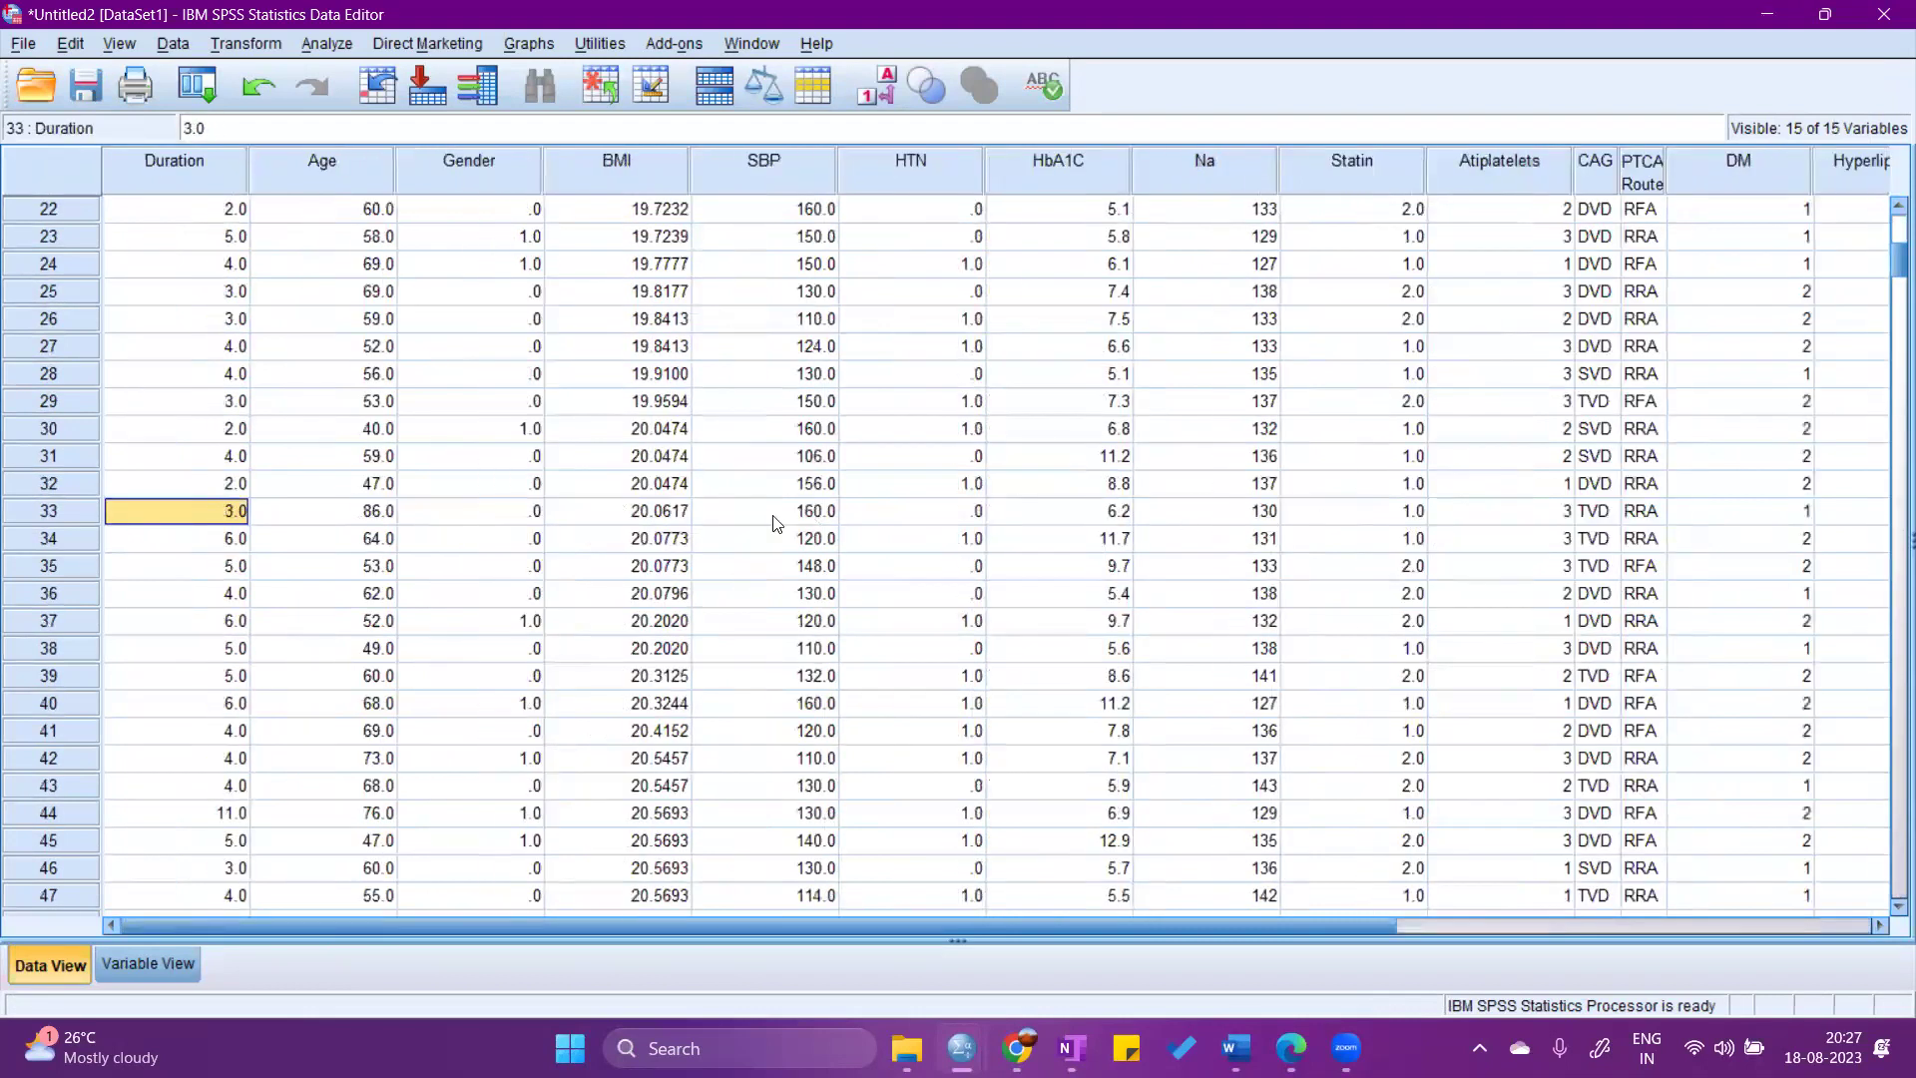
left_click(366, 524)
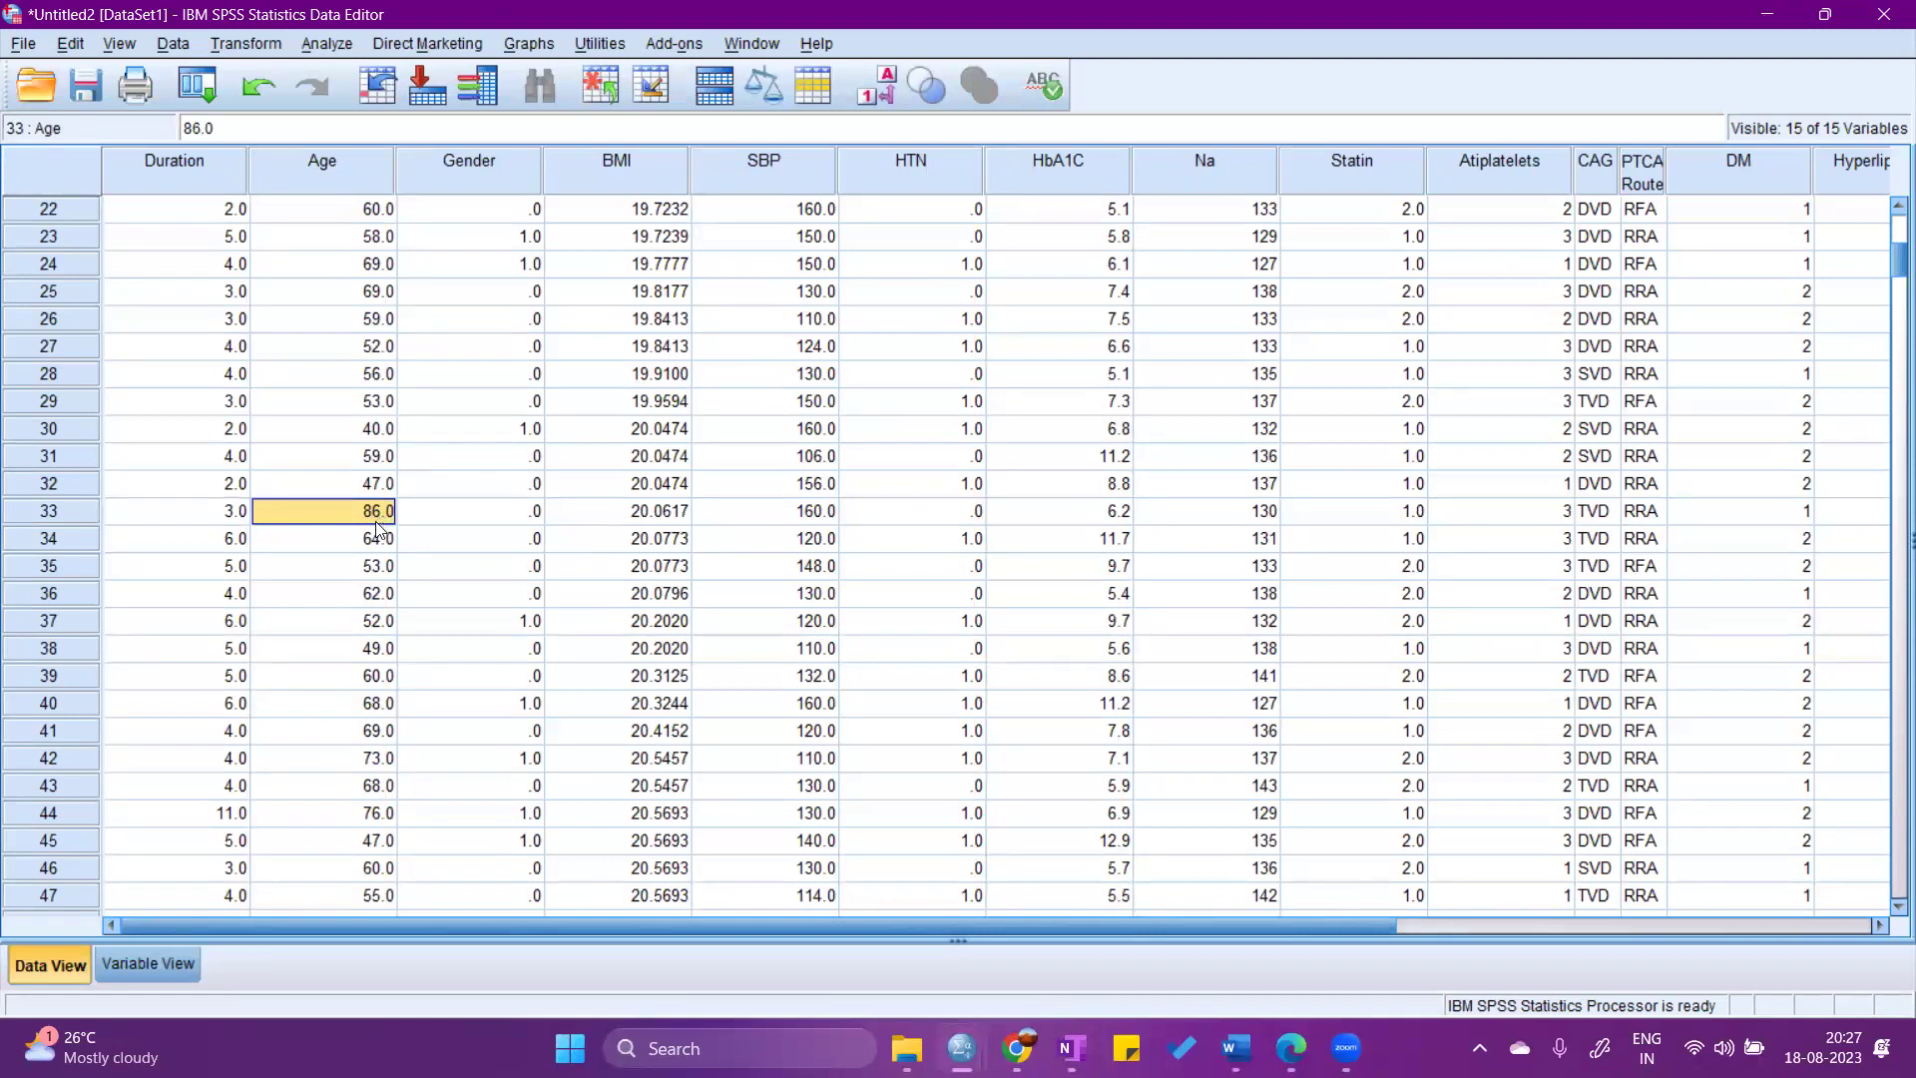
Follow case 33 along its row from the Age value to its Age_Cate cell.
key("Right")
key("Right")
key("Right")
key("Right")
key("Right")
key("Right")
key("Right")
key("Right")
key("Right")
key("Right")
key("Right")
key("Right")
key("Right")
key("Right")
key("Left")
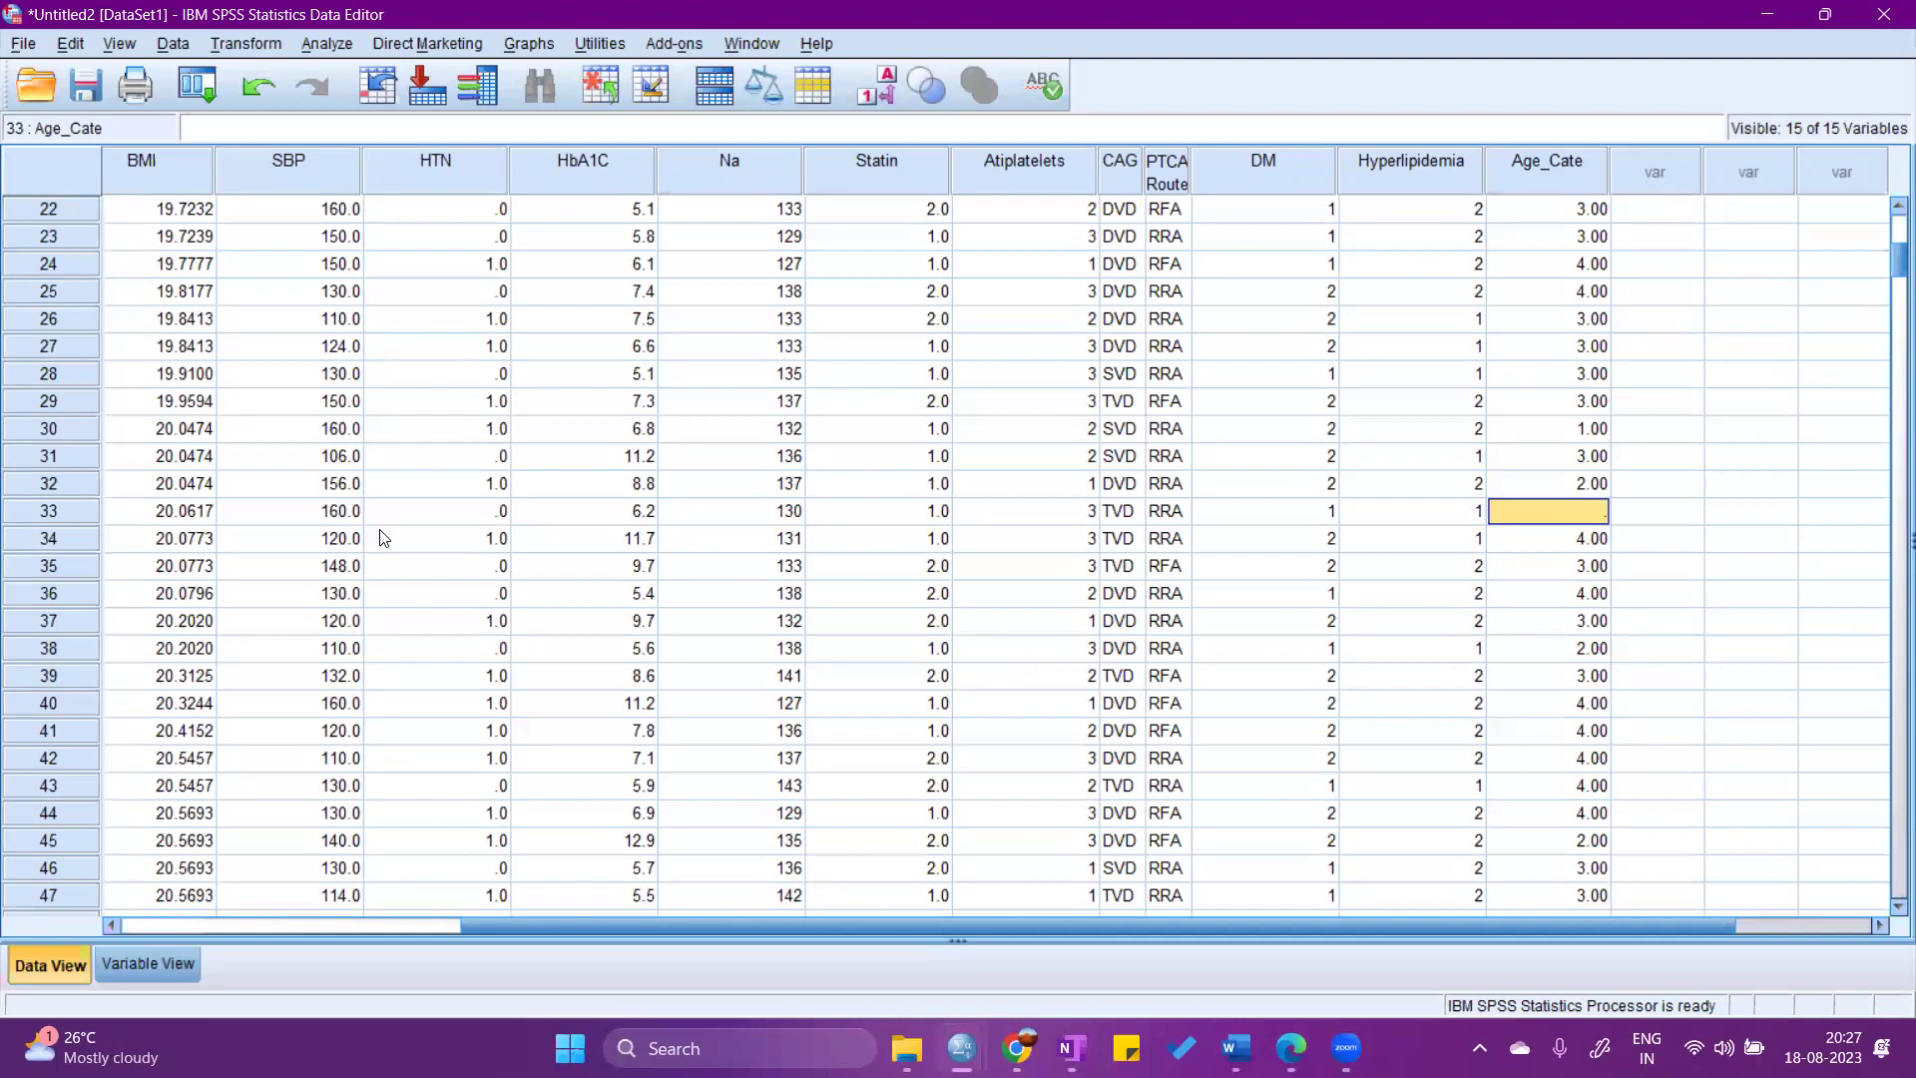
Compare the Age column with the Age_Cate codes, and check the HTN values of cases 22 and 24.
left_click_drag(564, 920, 209, 923)
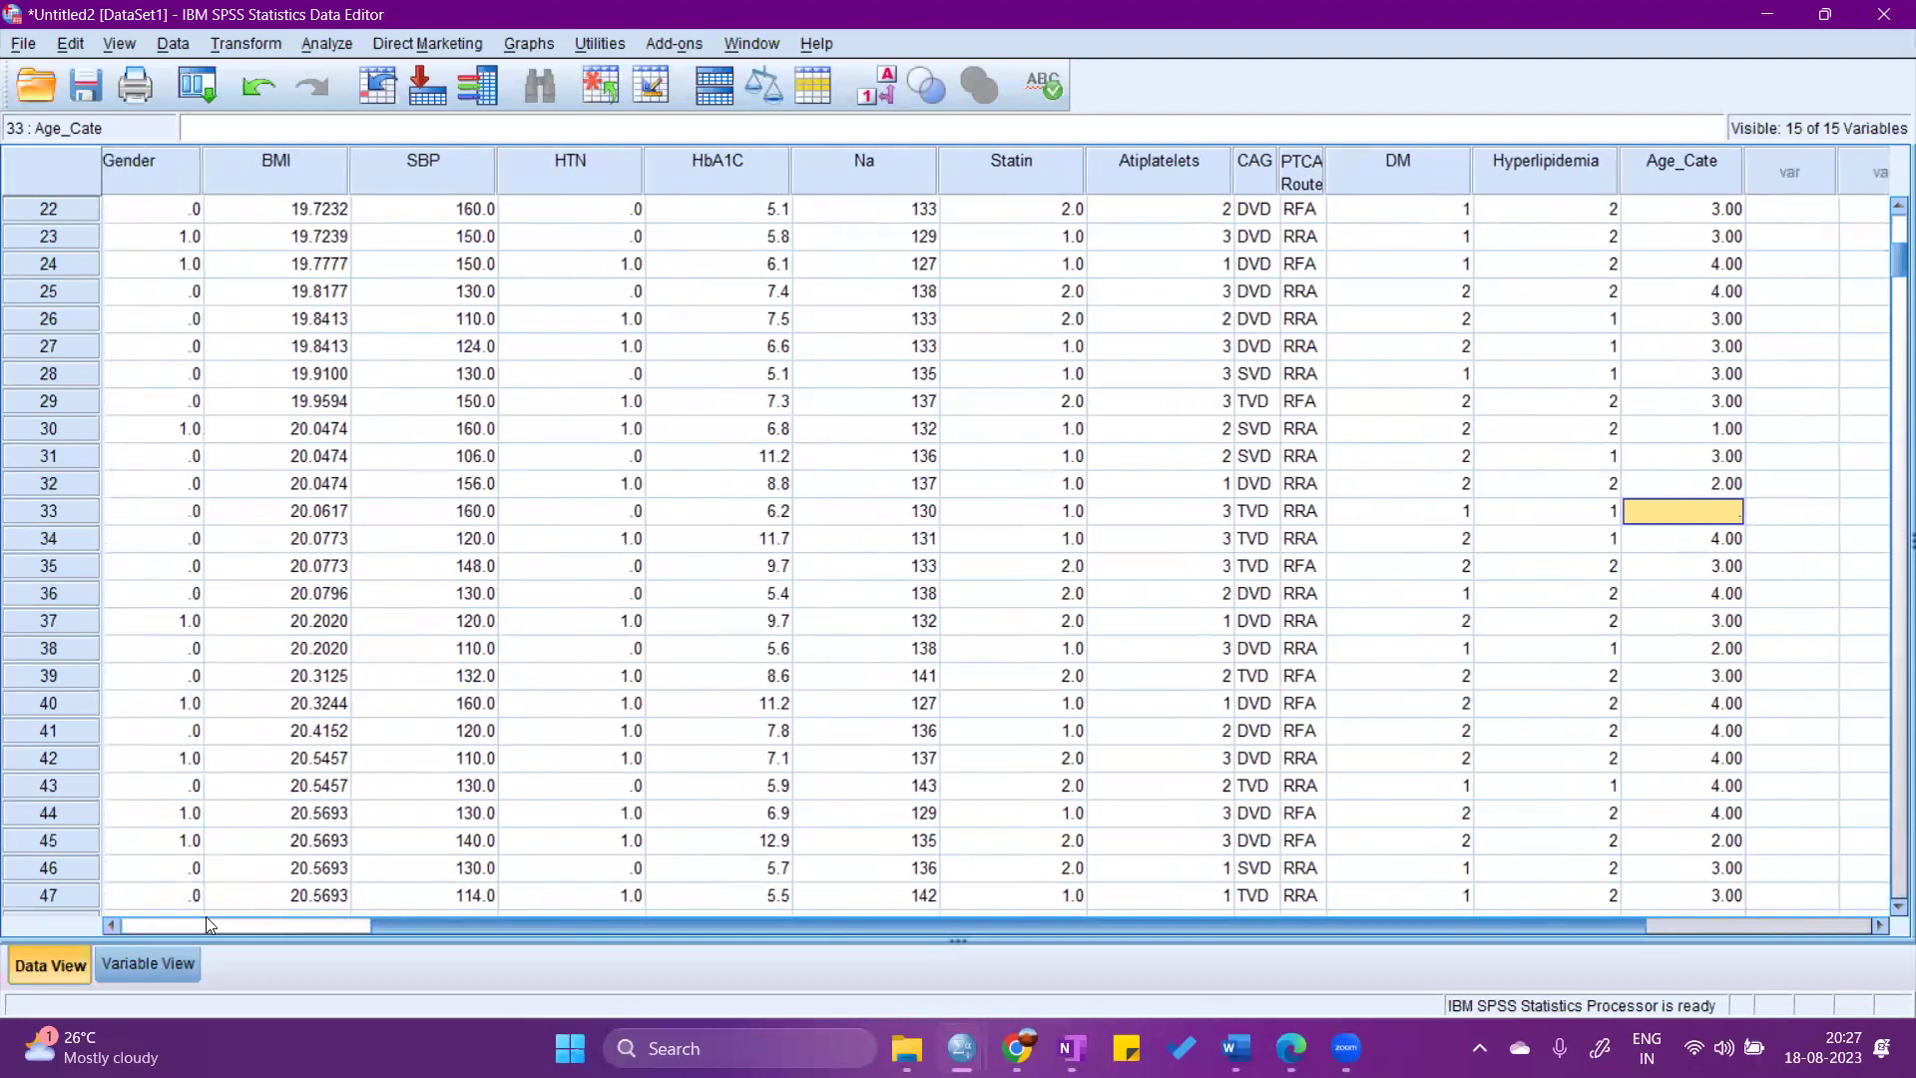
scroll(368, 483, "left", 5)
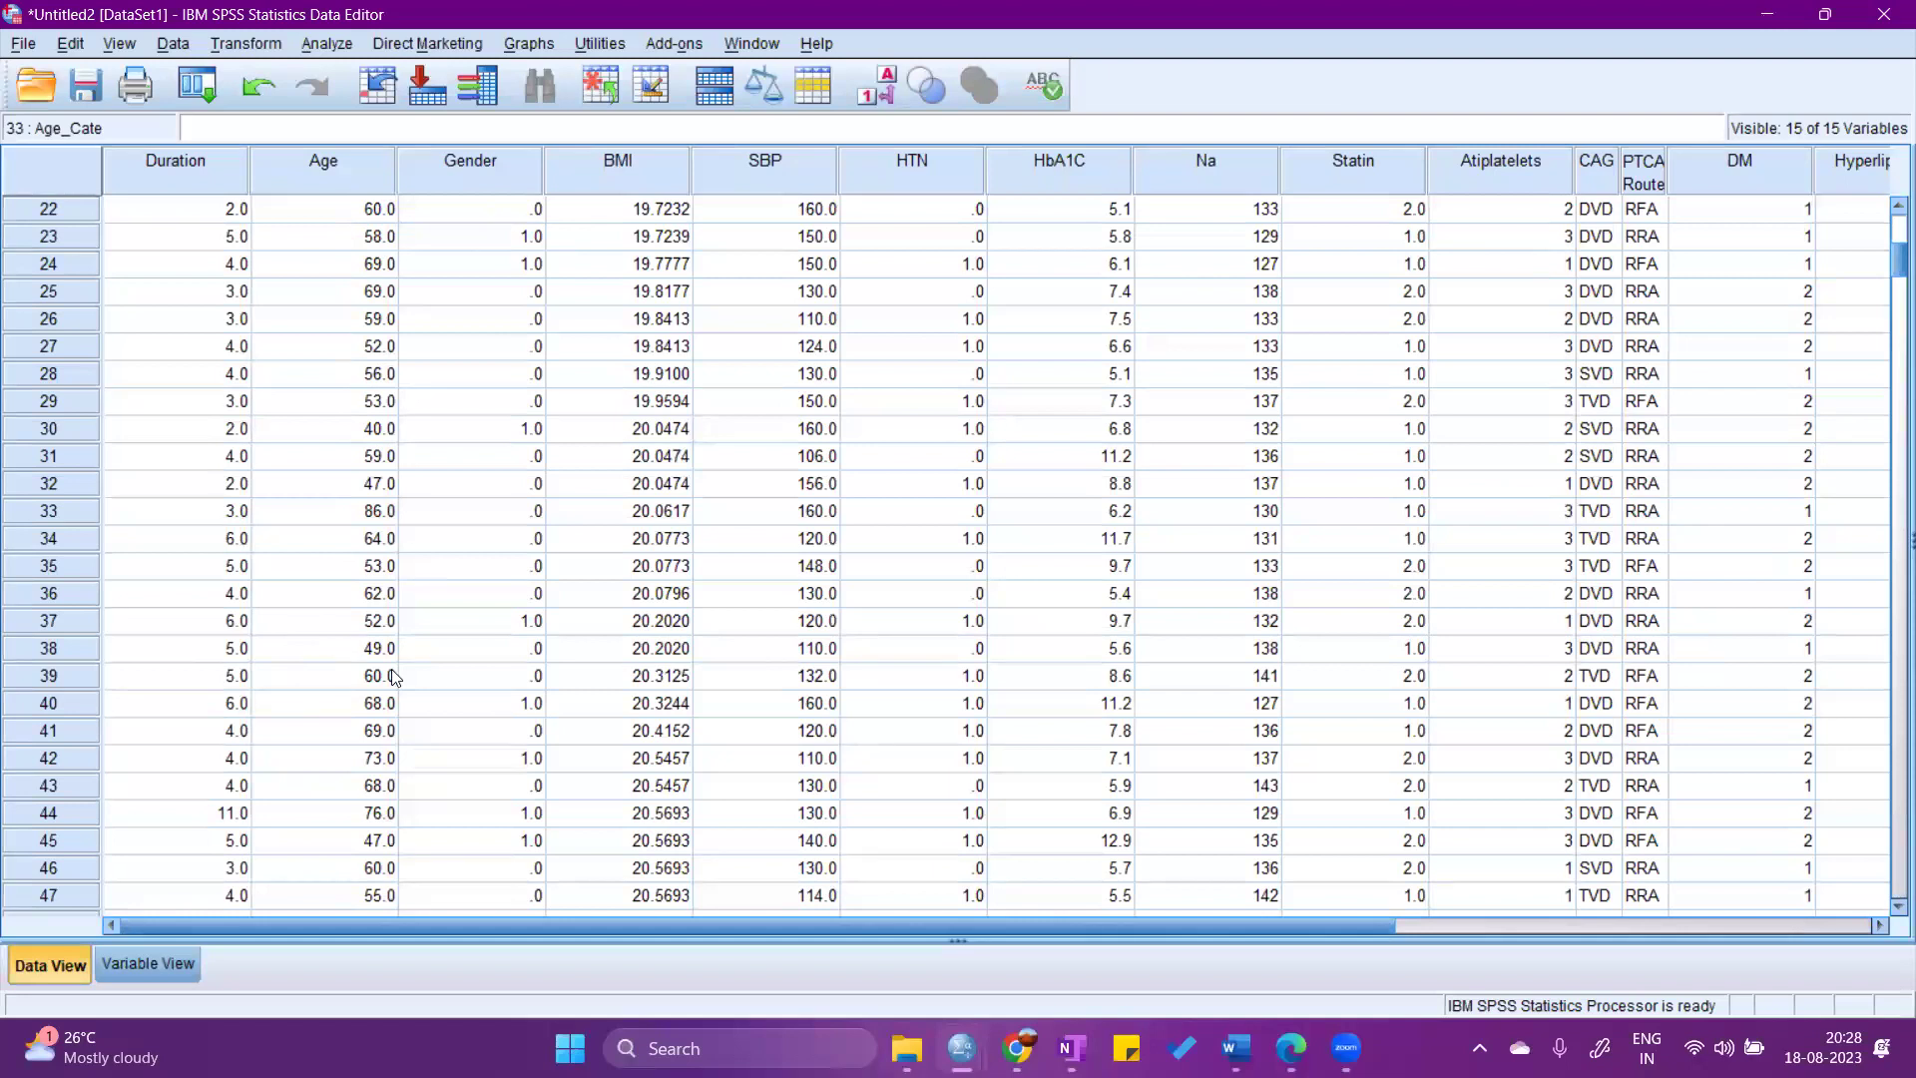
left_click_drag(451, 912, 704, 910)
scroll(1360, 231, "right", 3)
left_click(1370, 211)
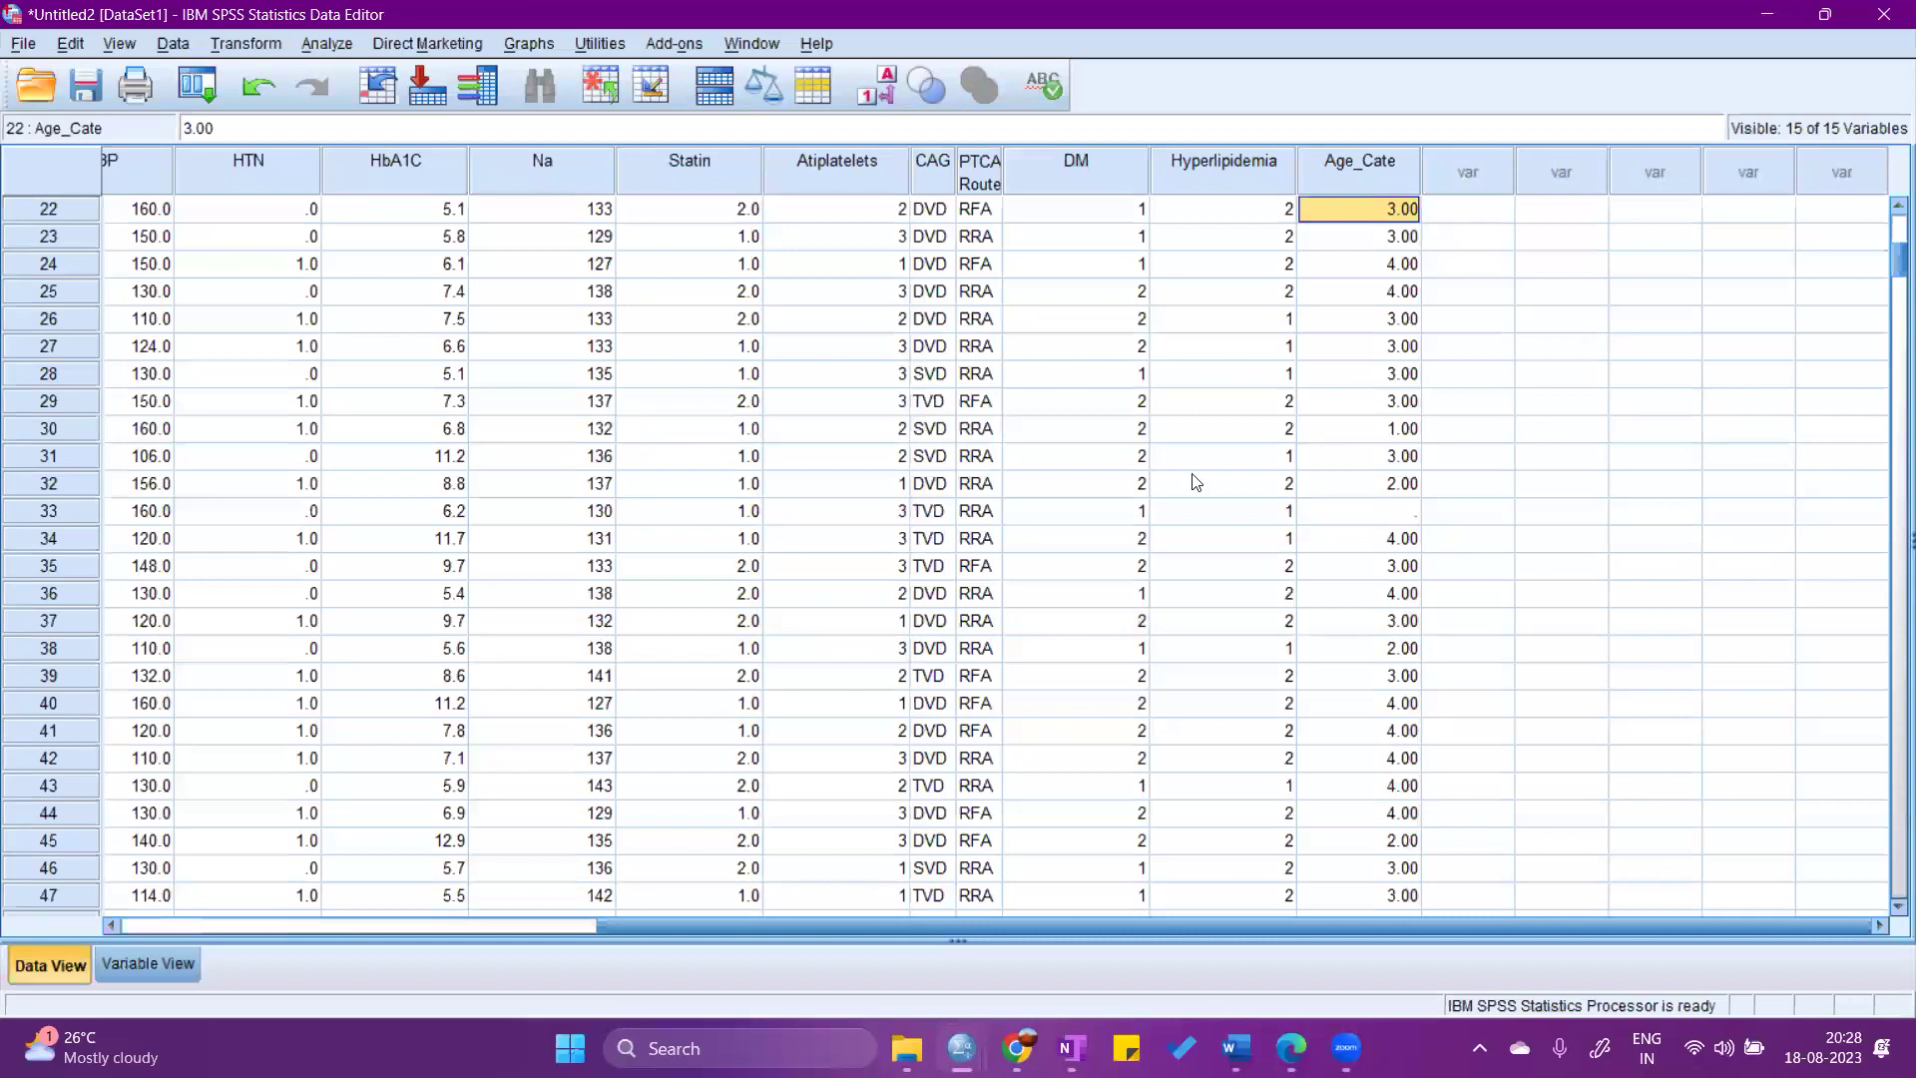
left_click(291, 211)
left_click(289, 265)
left_click(292, 219)
left_click(301, 266)
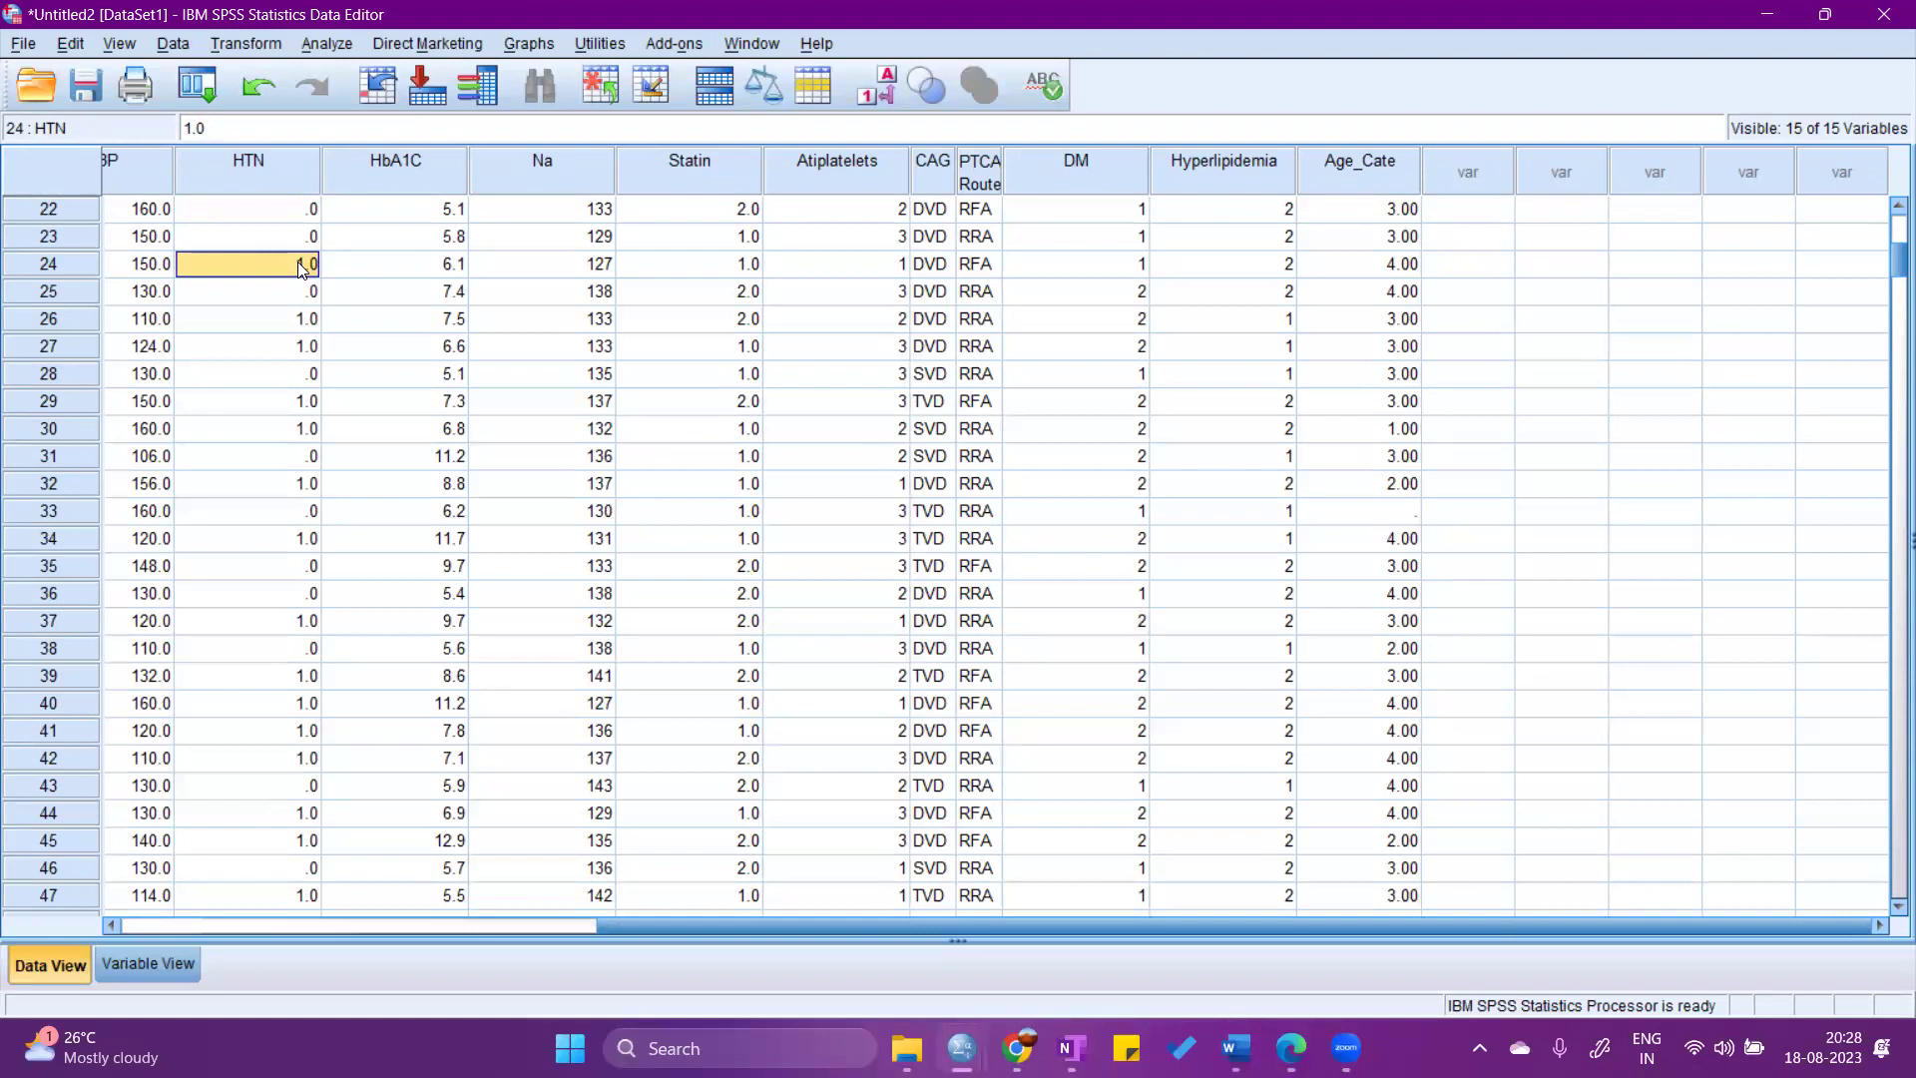
Start a fresh recode into a different variable, clearing the previous settings and using Age as the input variable.
left_click_drag(623, 925, 81, 898)
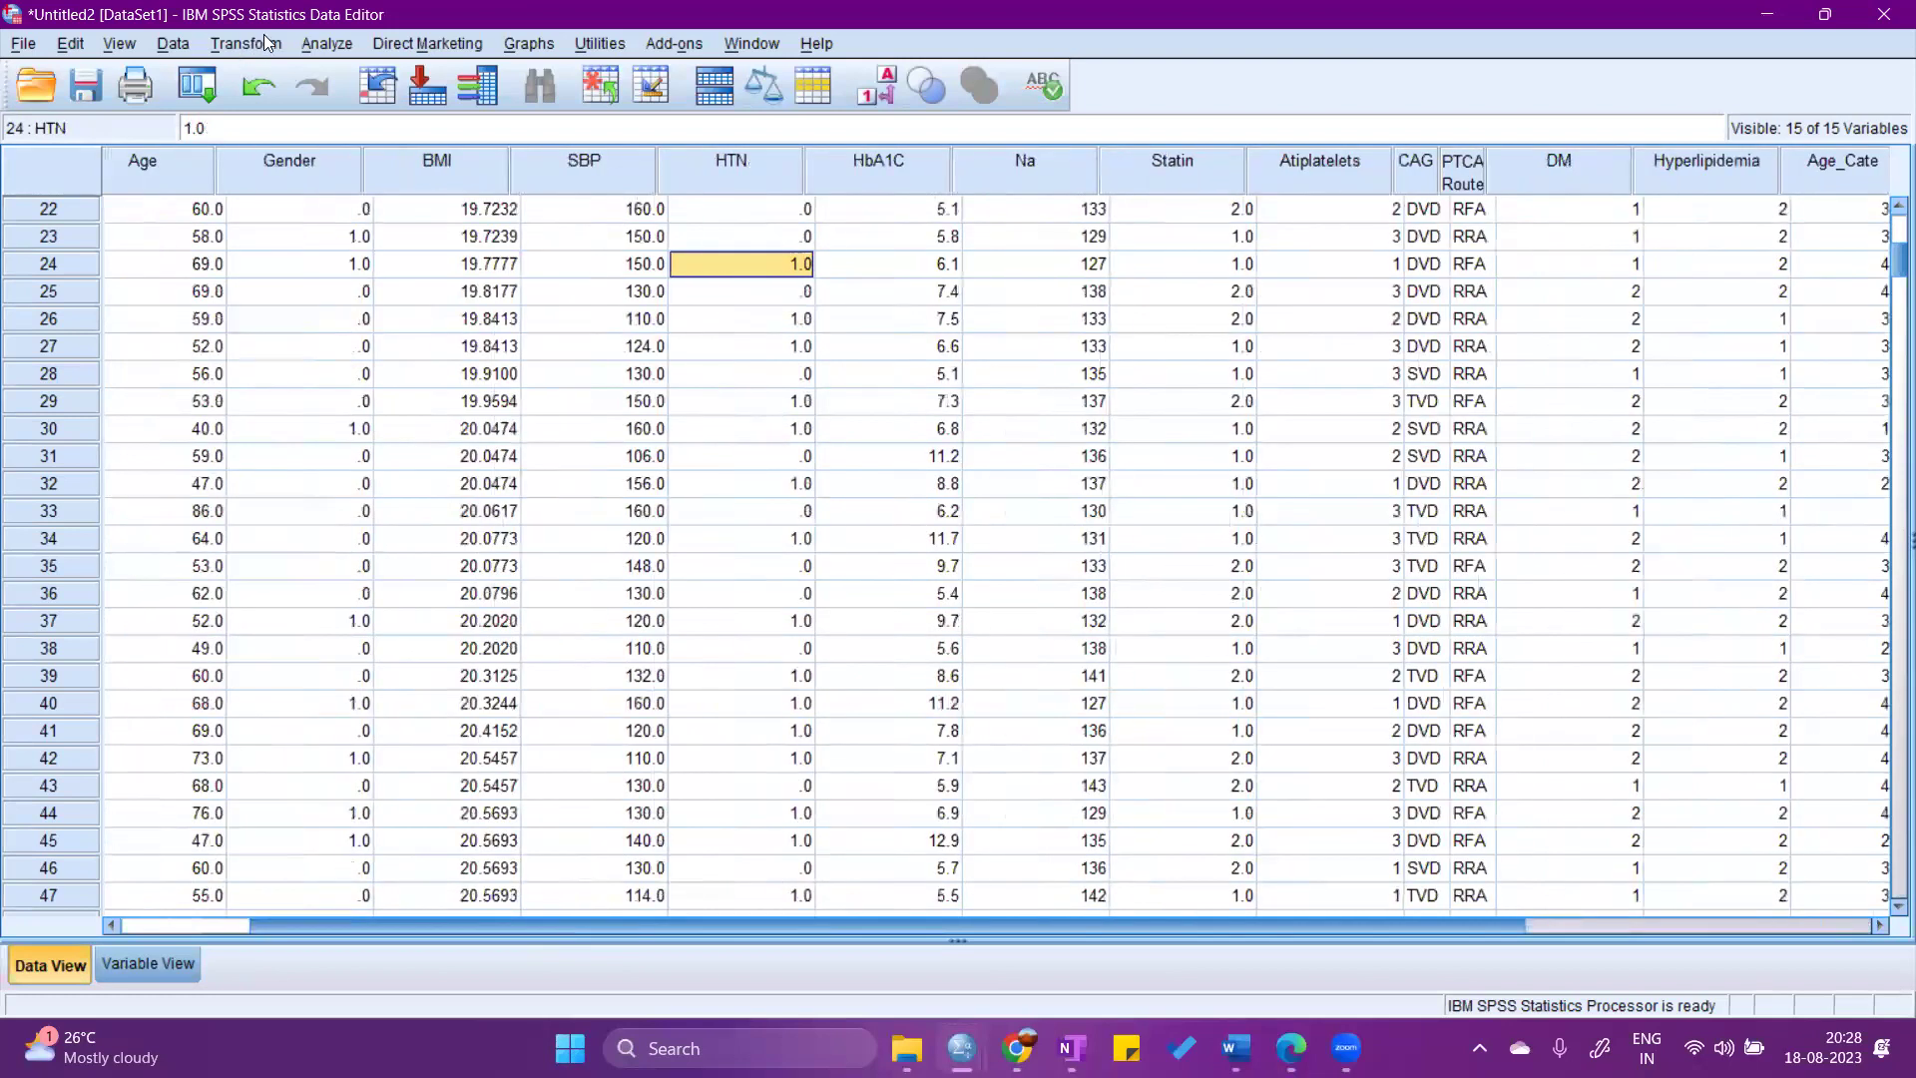
left_click(259, 50)
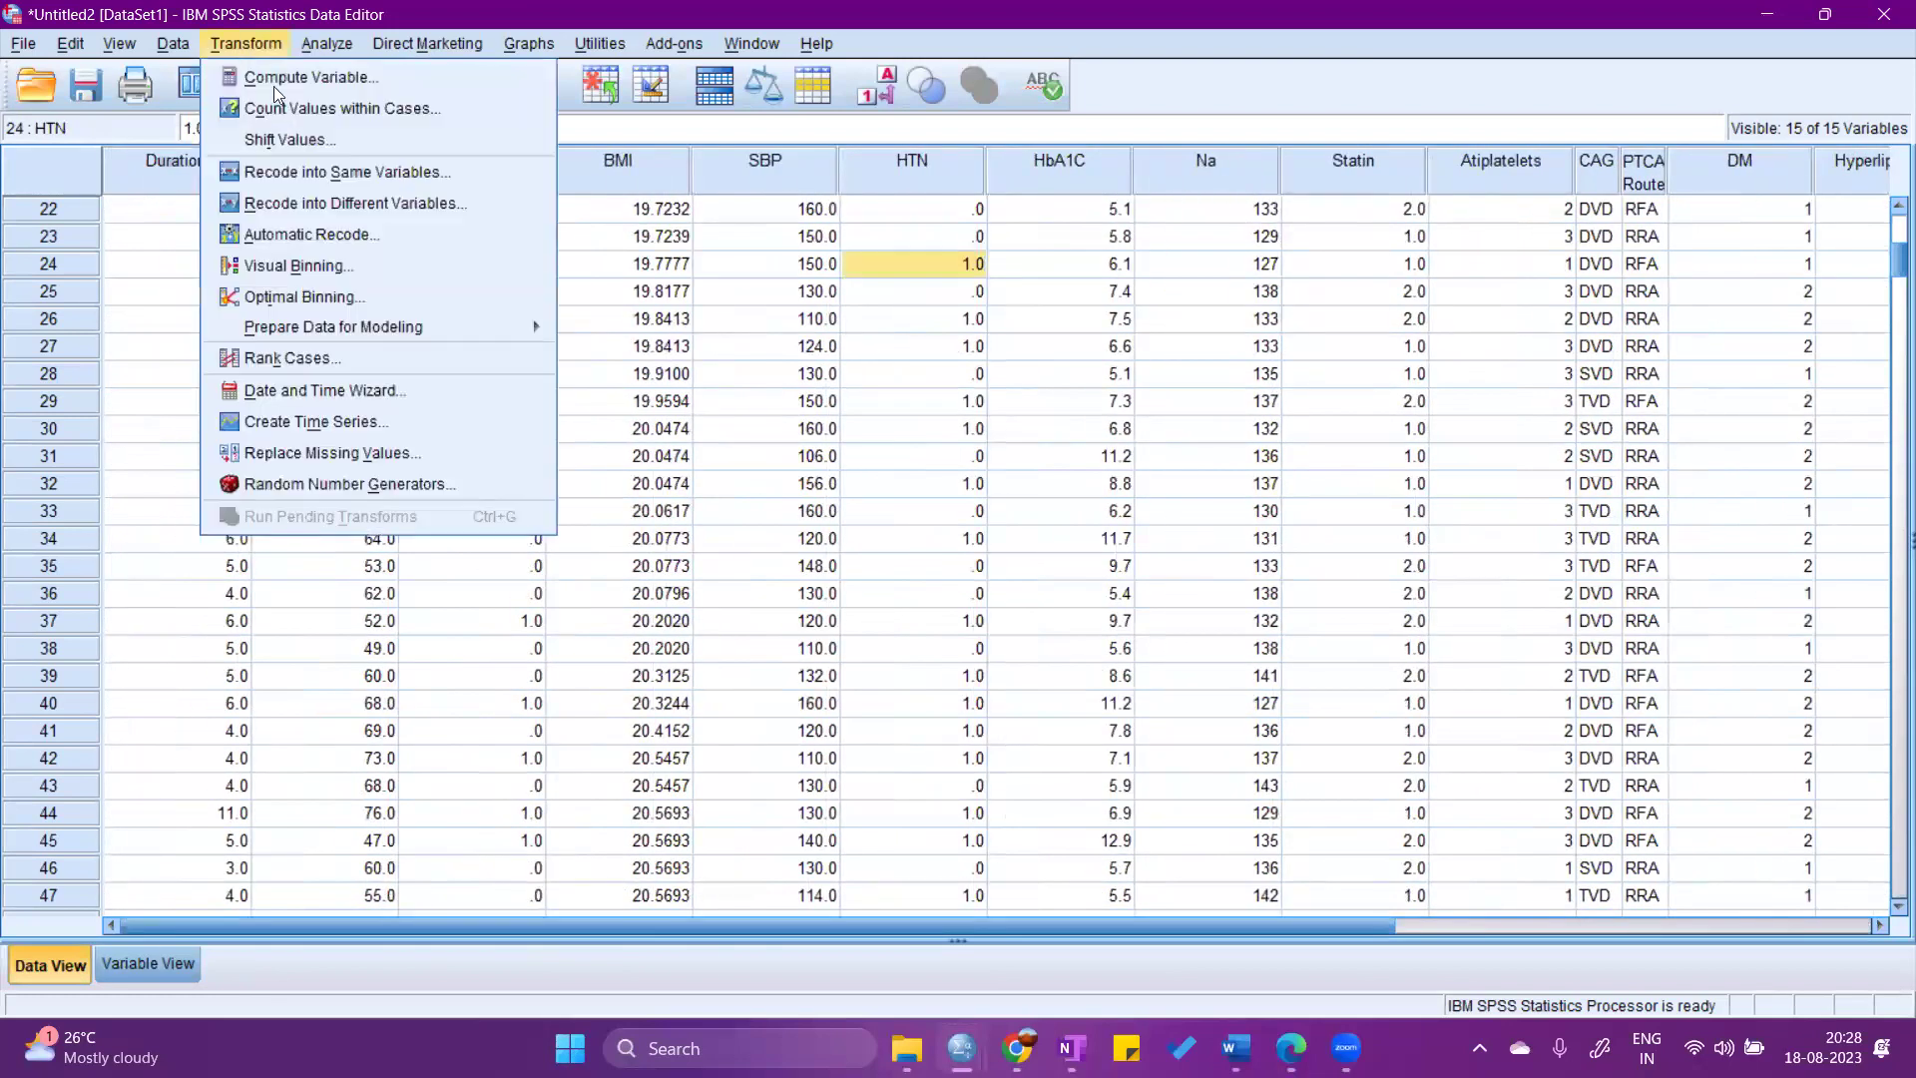
left_click(307, 203)
left_click(958, 701)
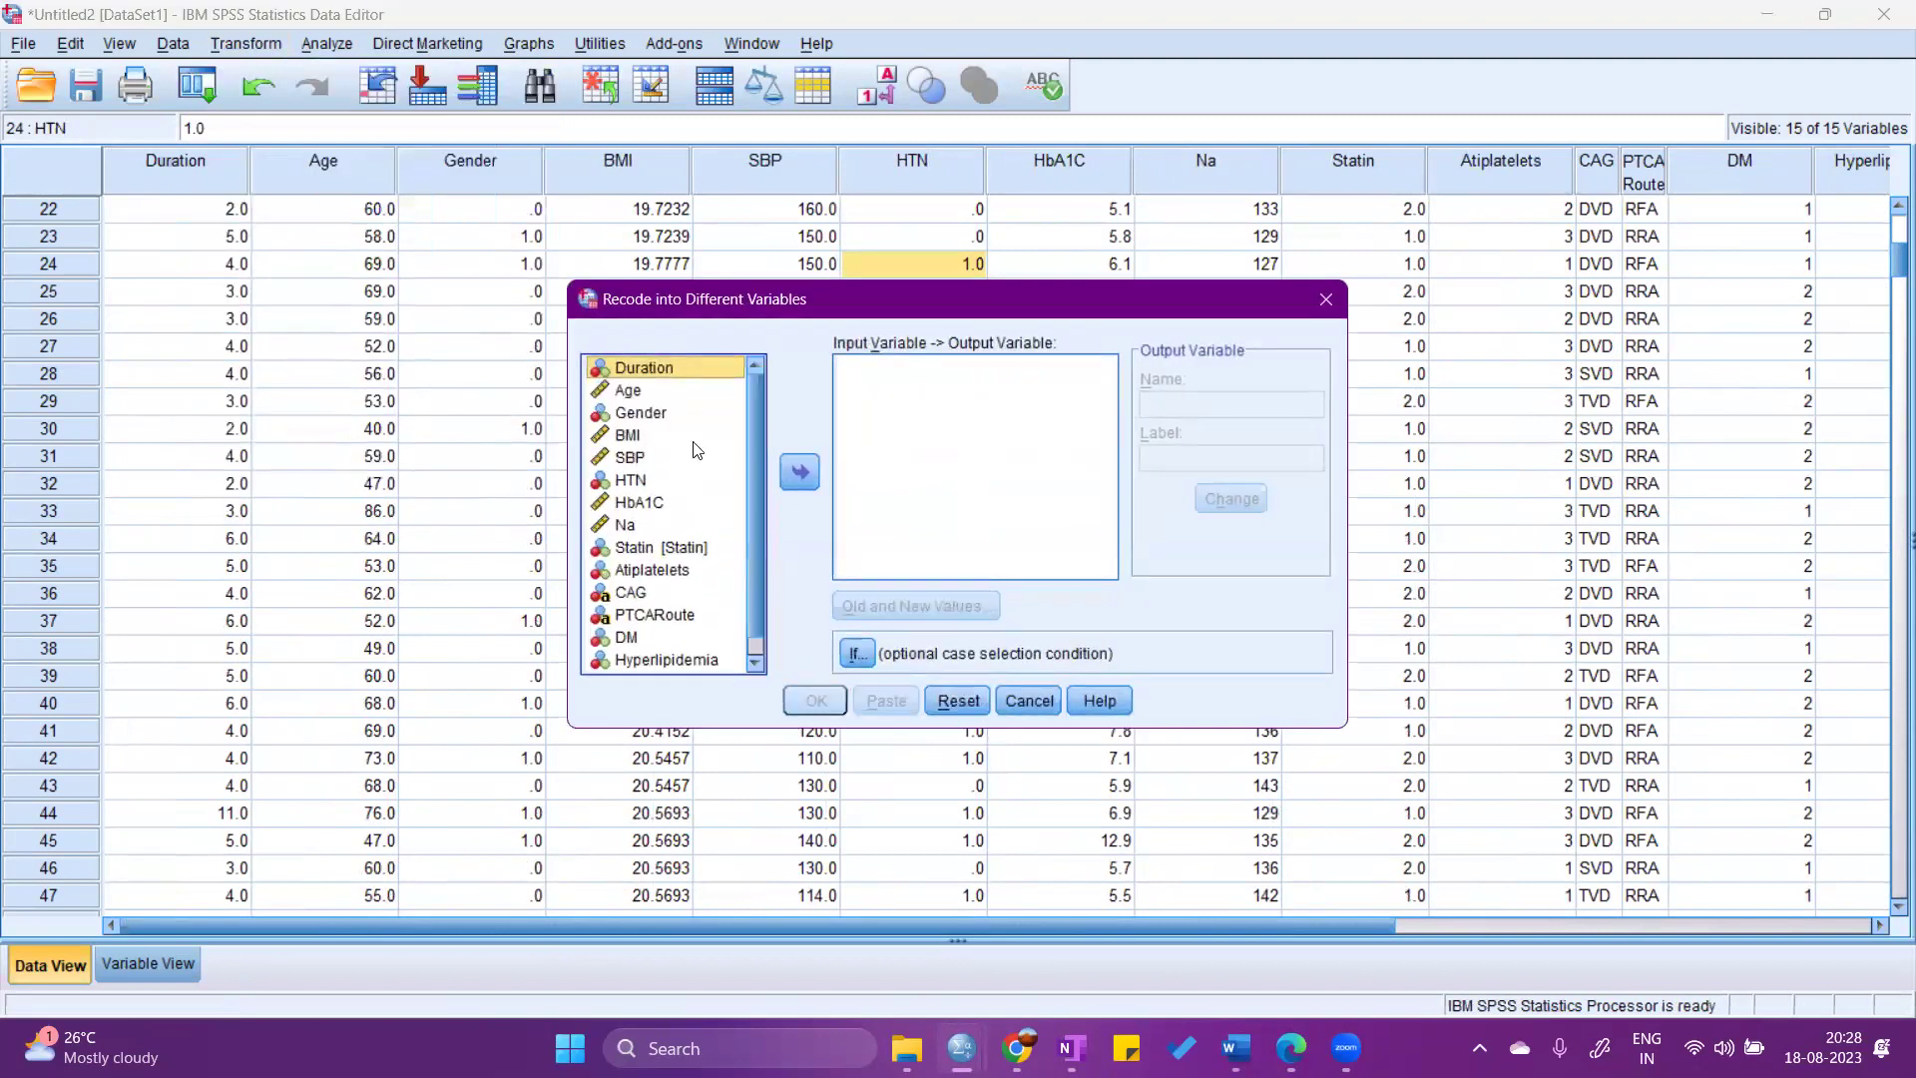
left_click(627, 391)
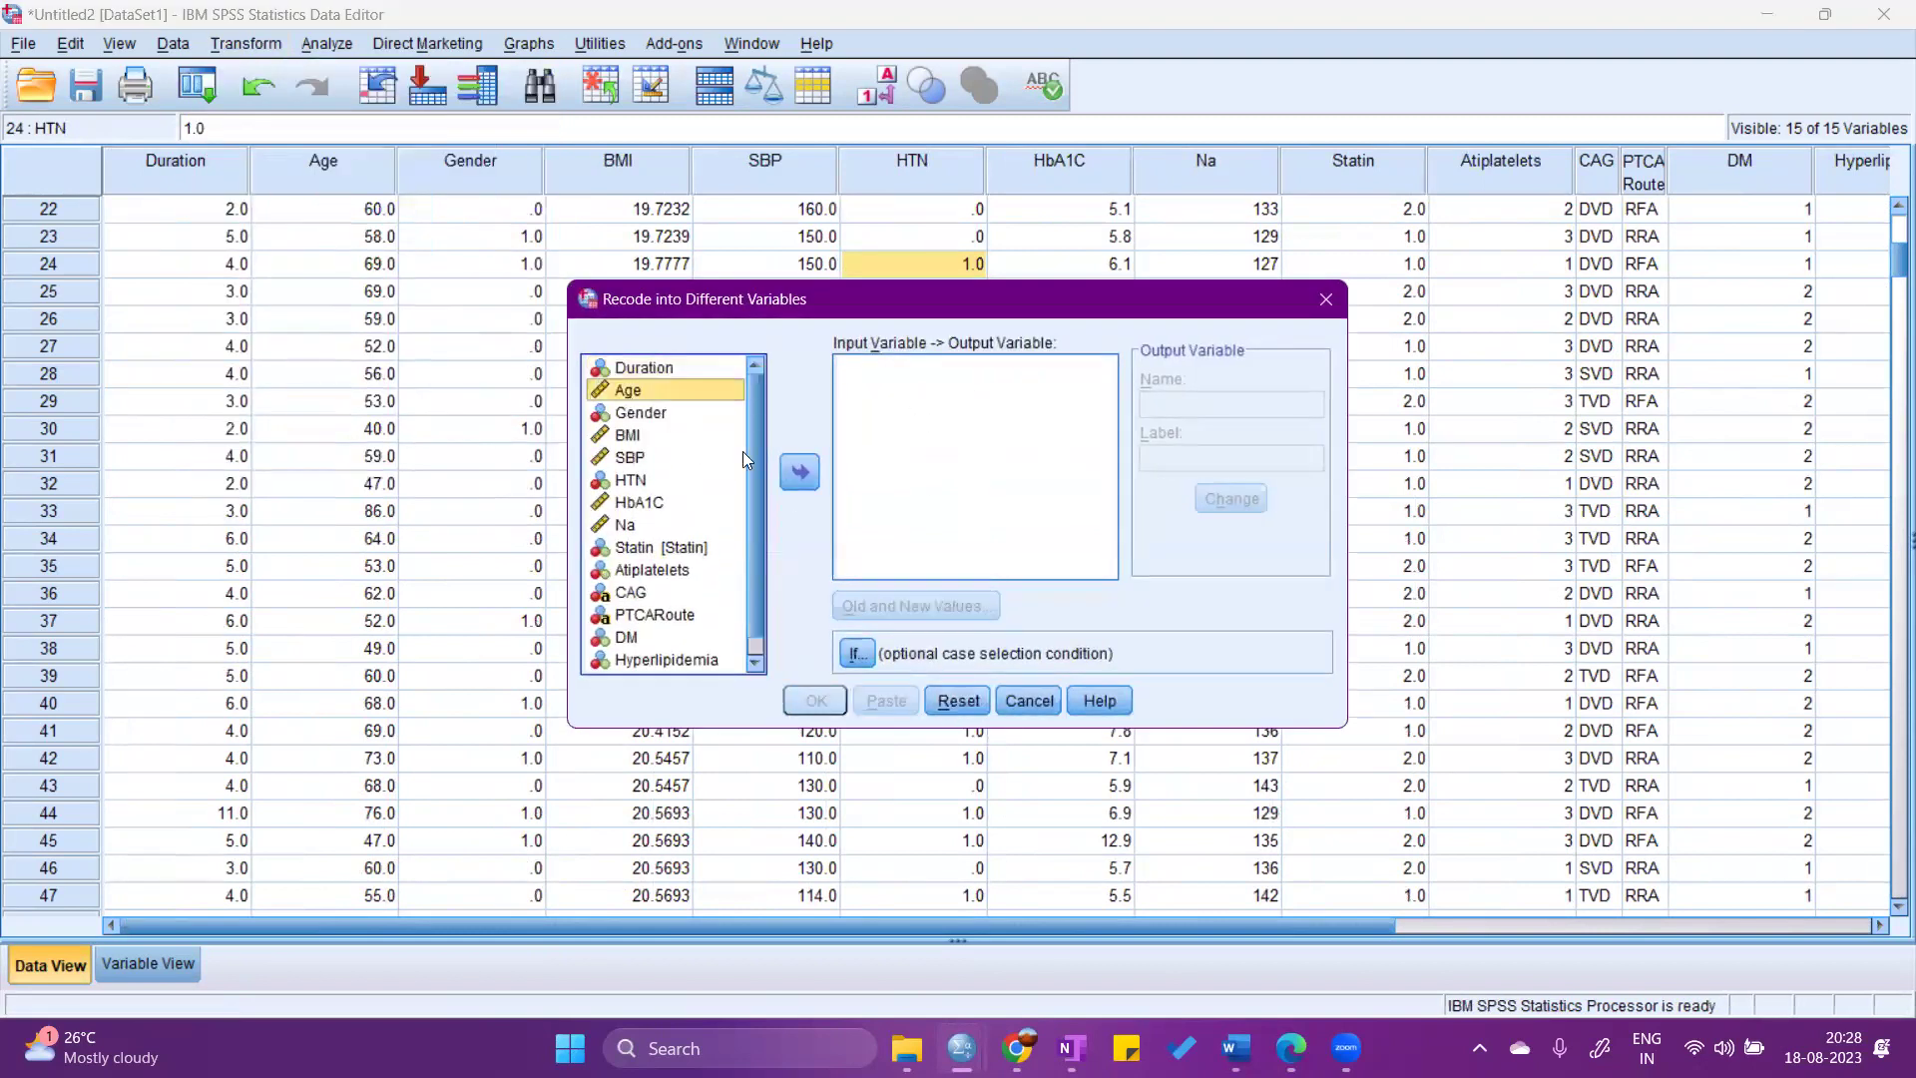
left_click(816, 471)
Name and label the output variable Age_new, and assign it to Age.
left_click(1197, 404)
type("Age_new")
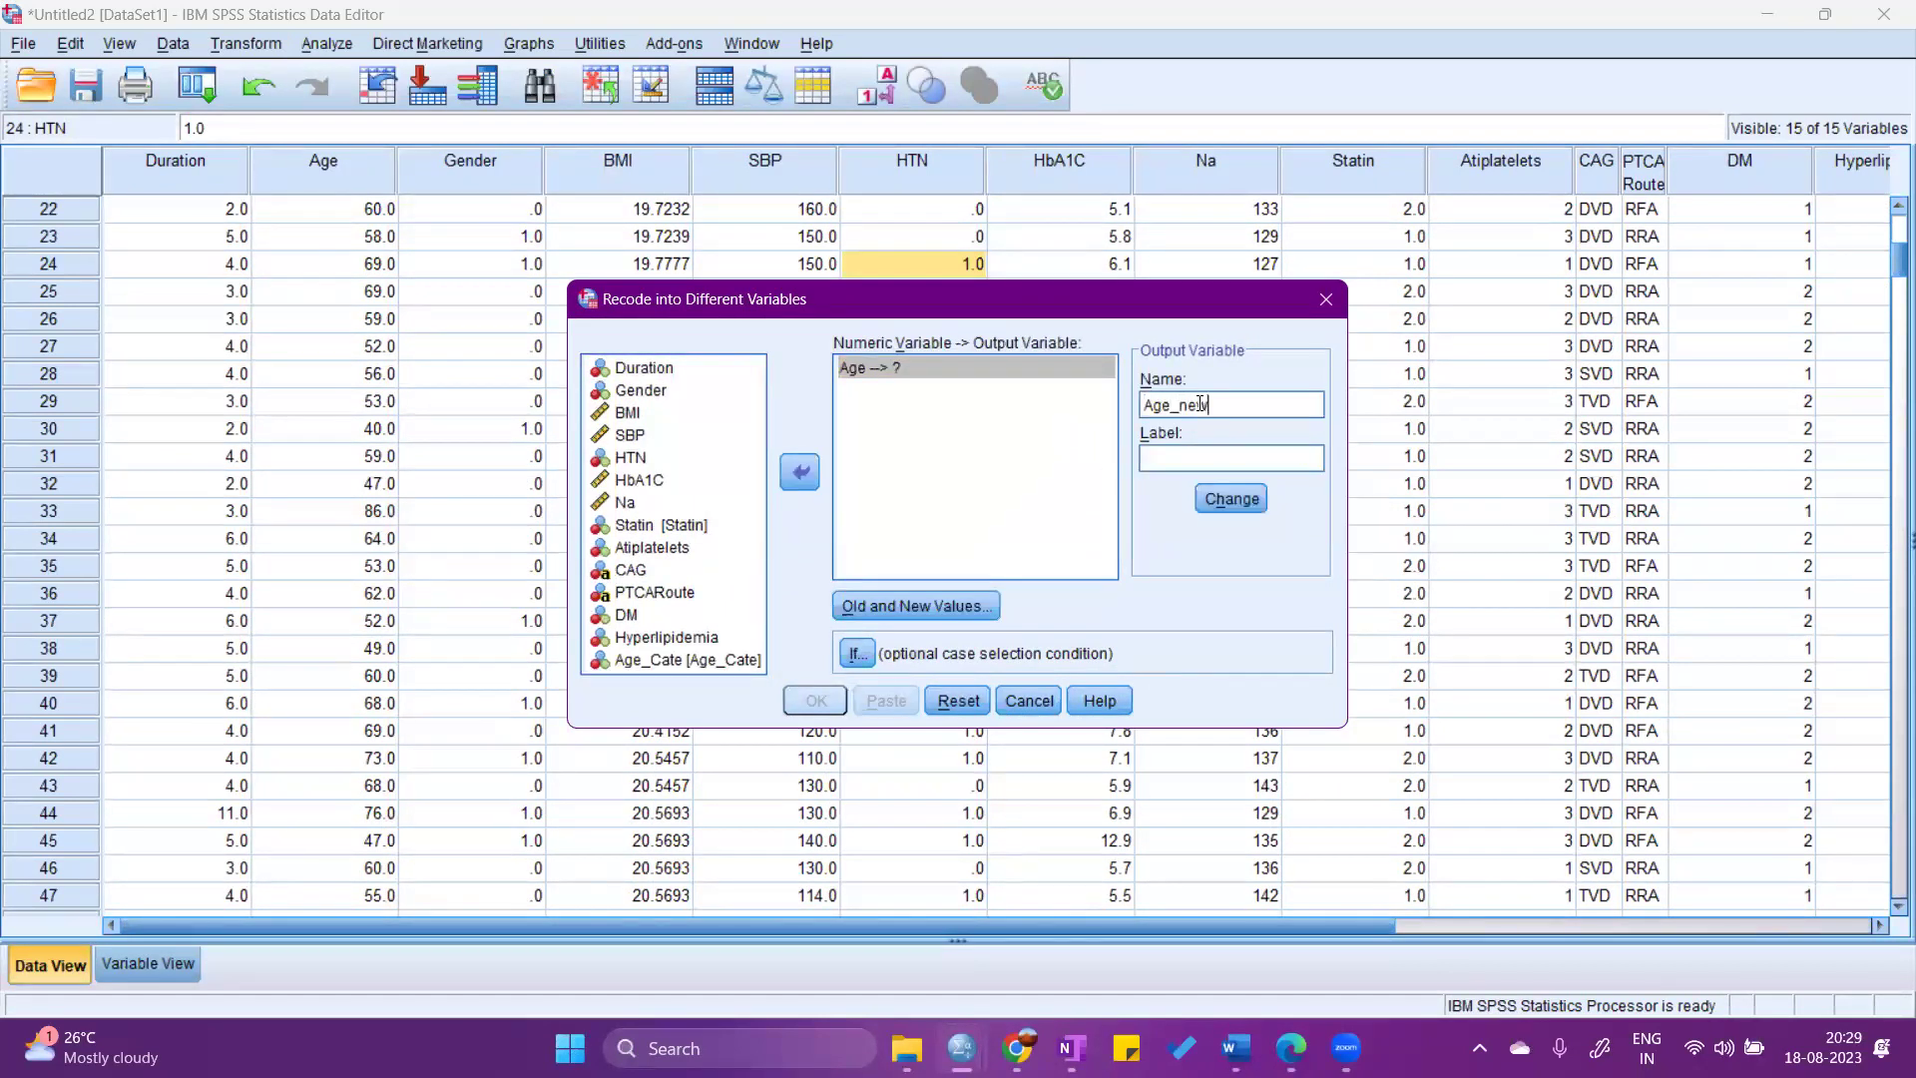
double_click(1201, 404)
key("ctrl+c")
key("Tab")
key("ctrl+v")
left_click(1225, 507)
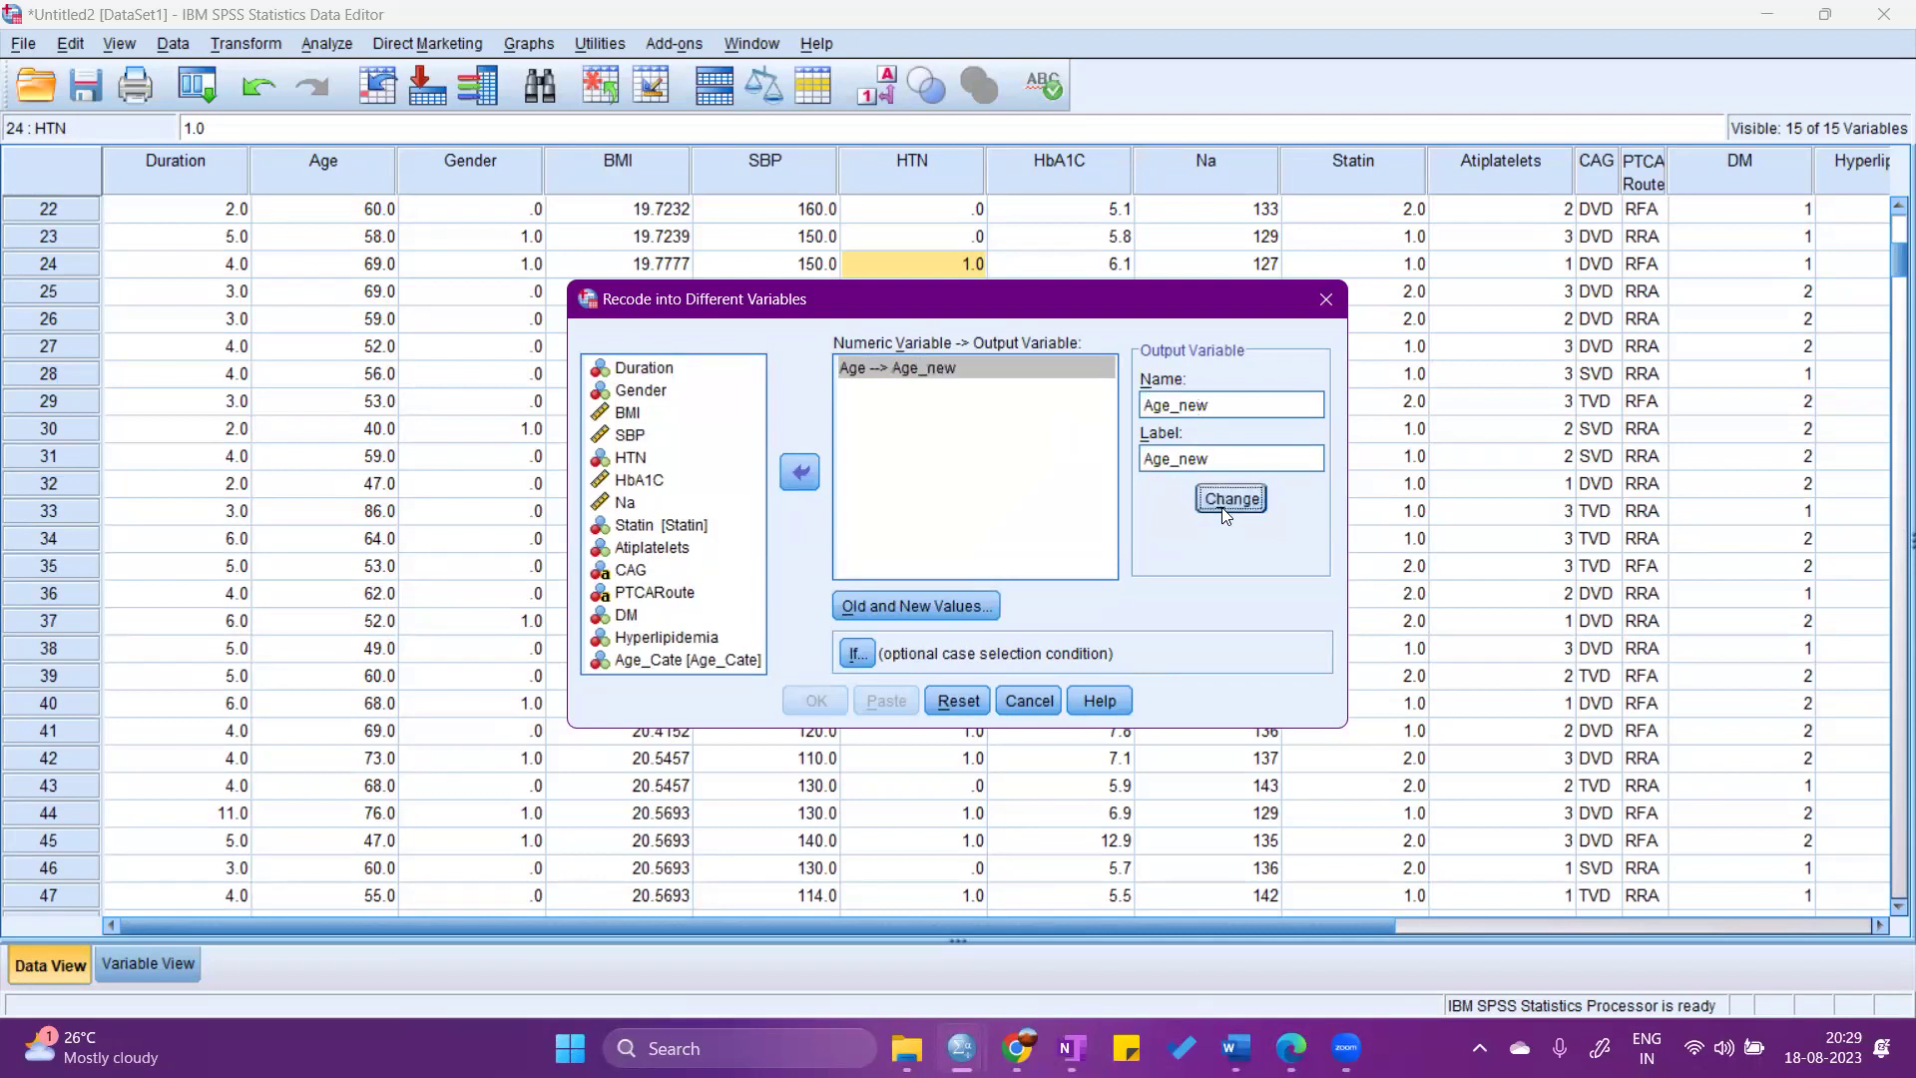
Add a recoding rule for Age_new that turns the lowest value through 60 into 1.
left_click(922, 607)
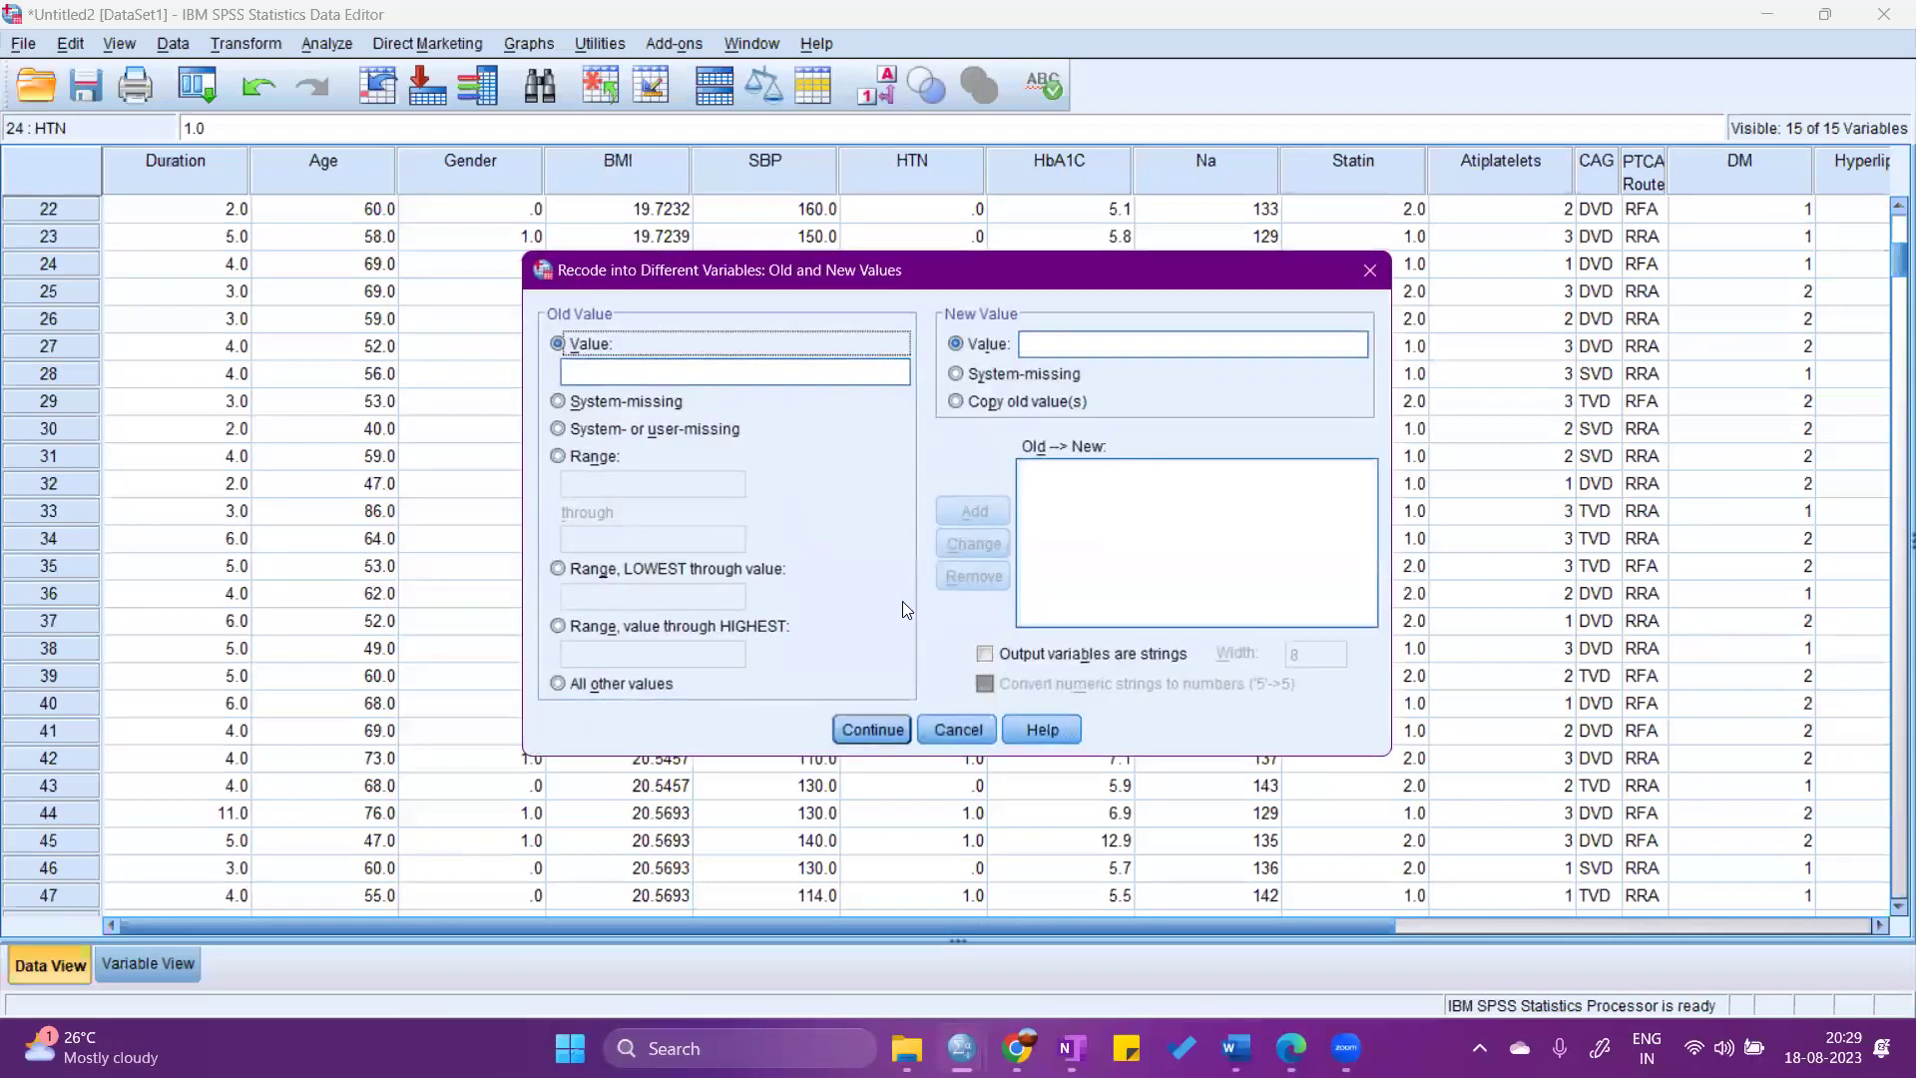
left_click(558, 457)
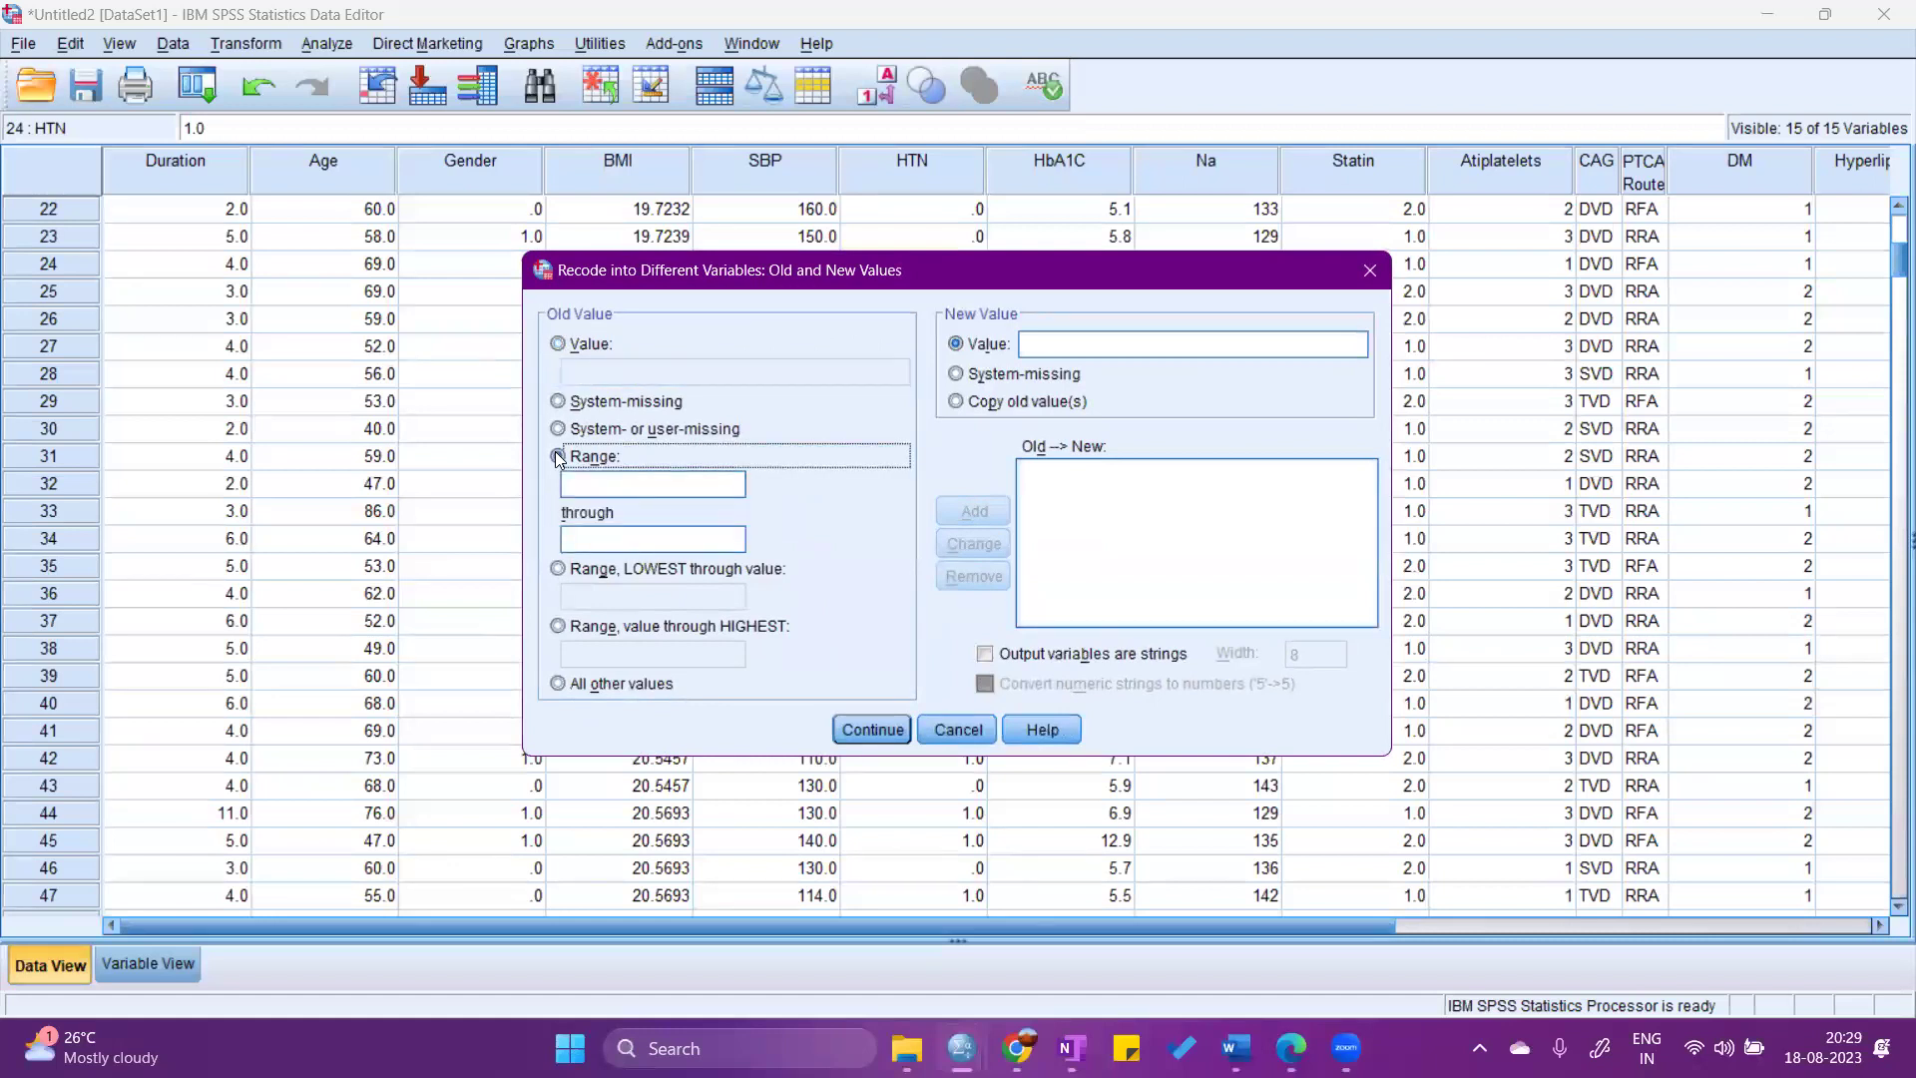
left_click(558, 568)
left_click(597, 600)
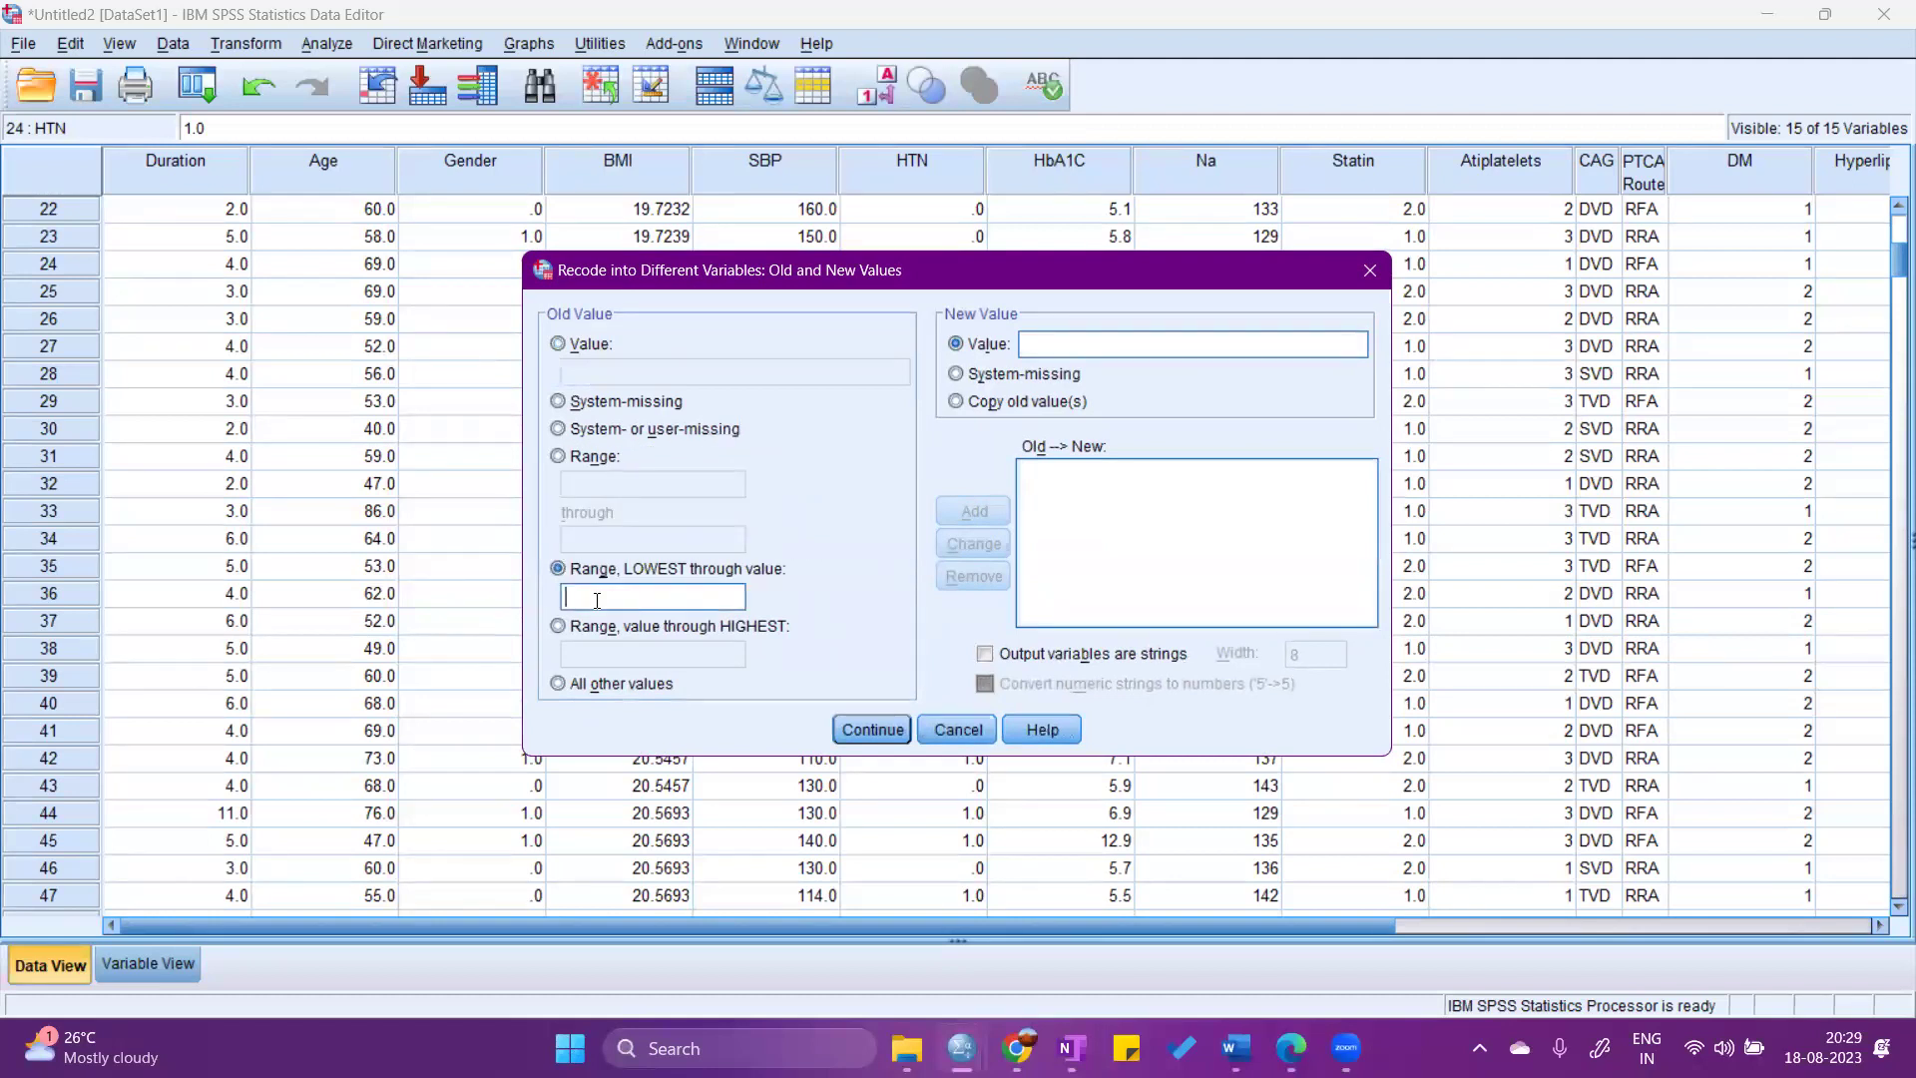
type("60")
left_click(1090, 343)
type("1")
left_click(964, 511)
Add a recoding rule that turns 60 through the highest value into 2, and run the Age_new recode.
left_click(557, 625)
left_click(610, 655)
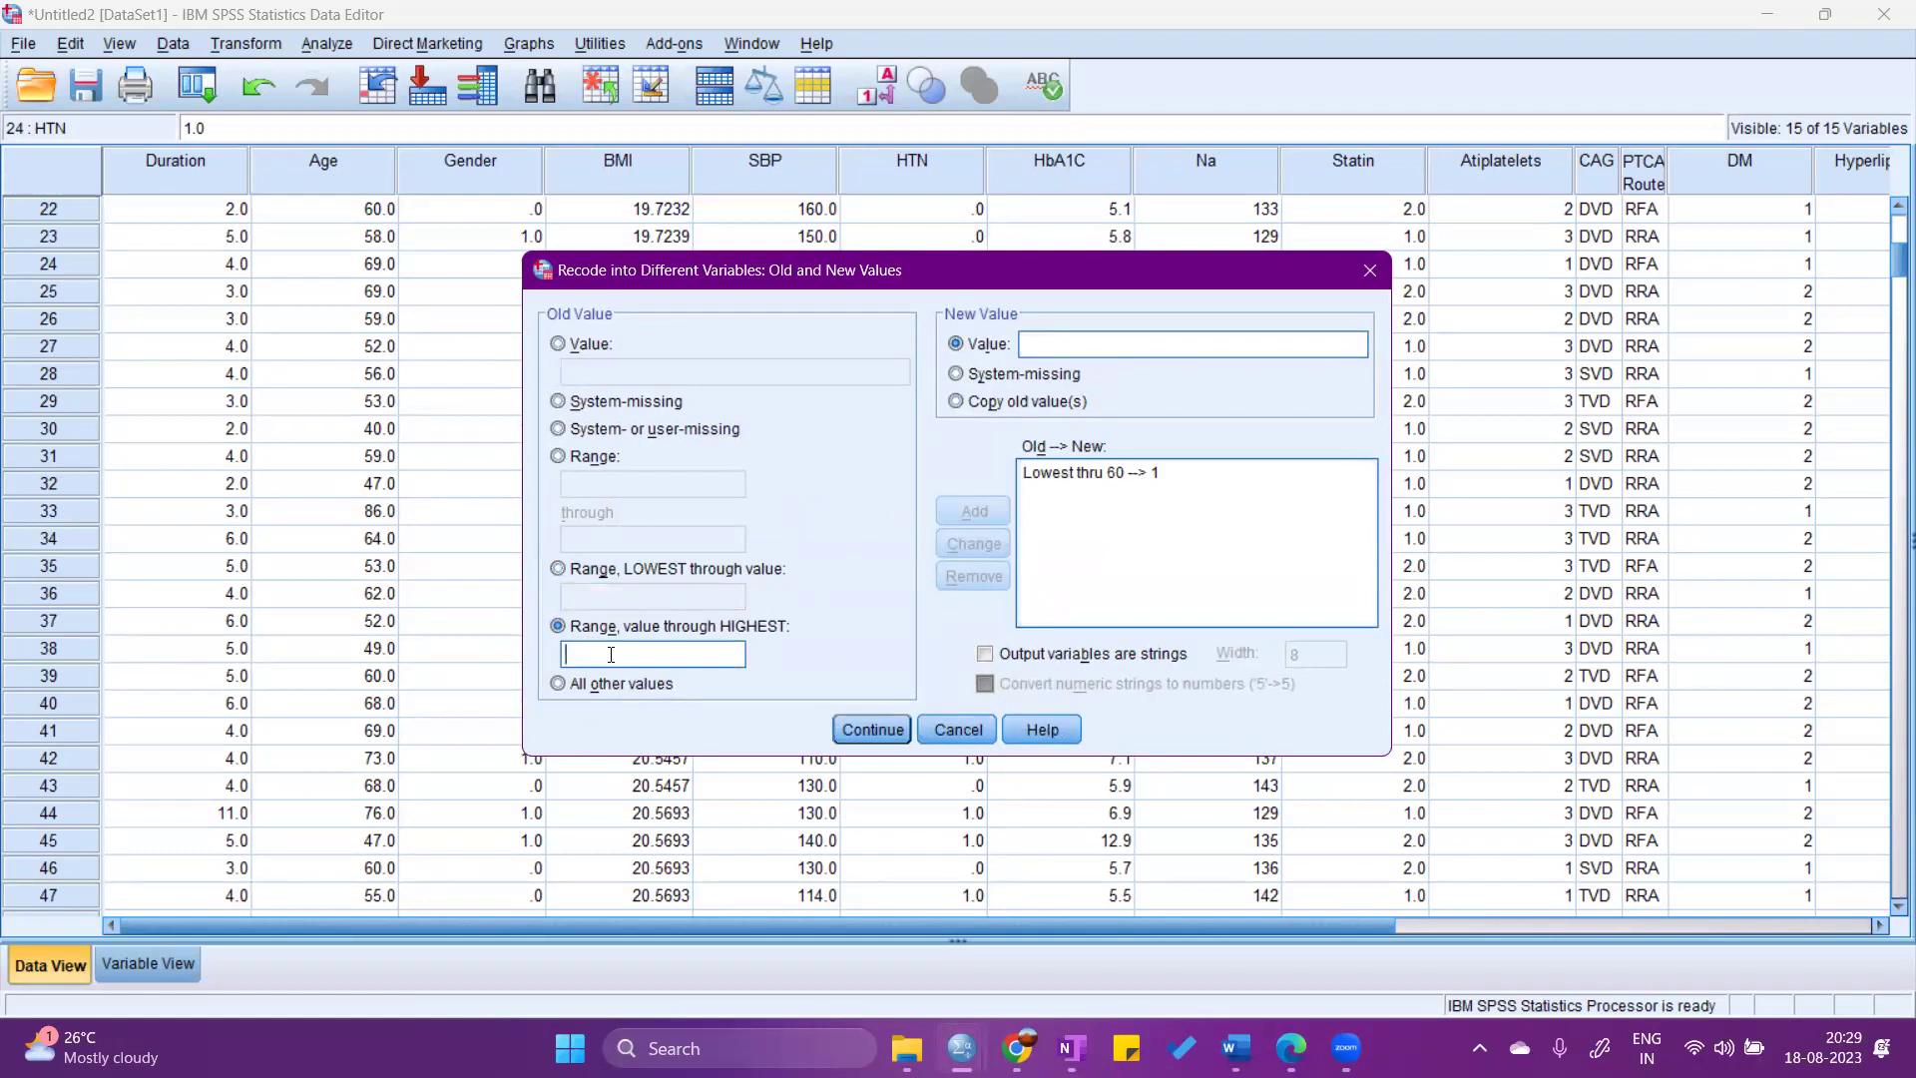
type("60")
left_click(1155, 343)
type("2")
left_click(974, 512)
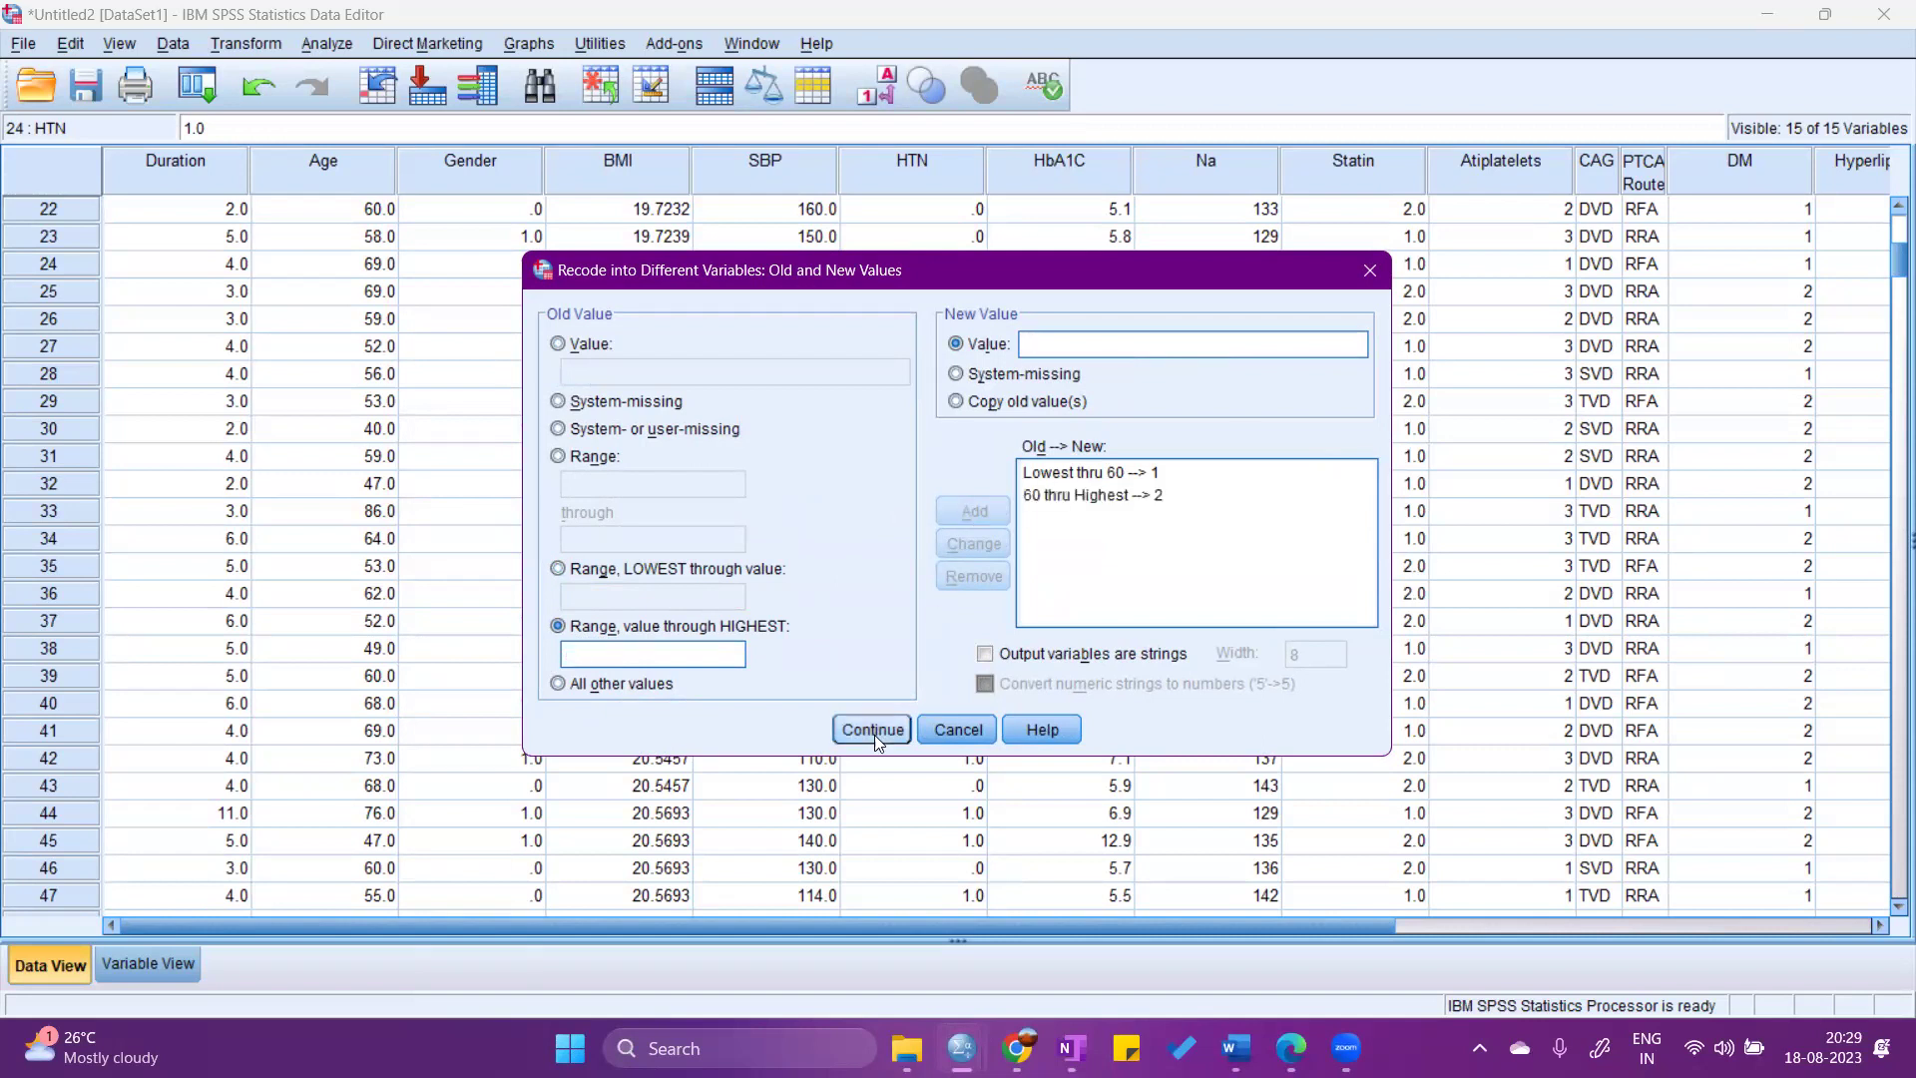
left_click(874, 729)
key("Return")
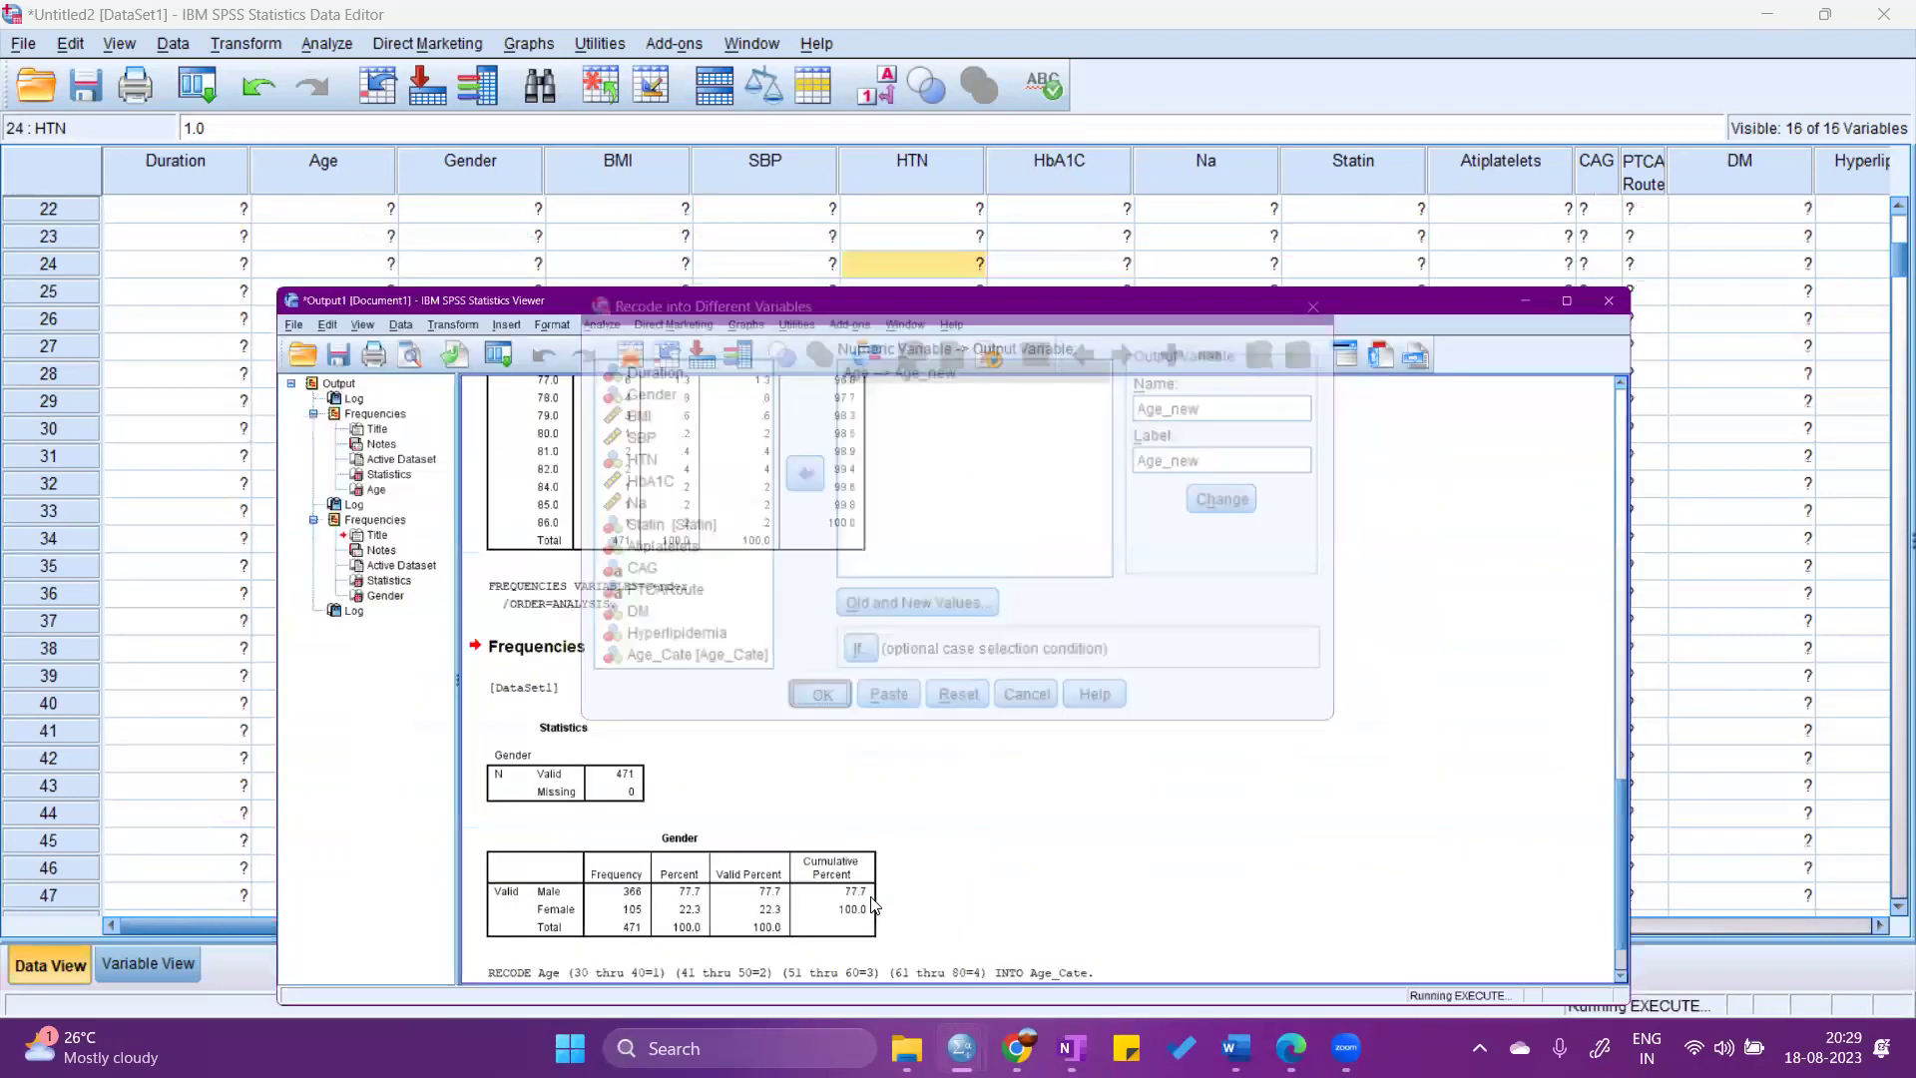
Return to the data and examine the new Age_new column beside Age_Cate across the cases.
left_click(1733, 52)
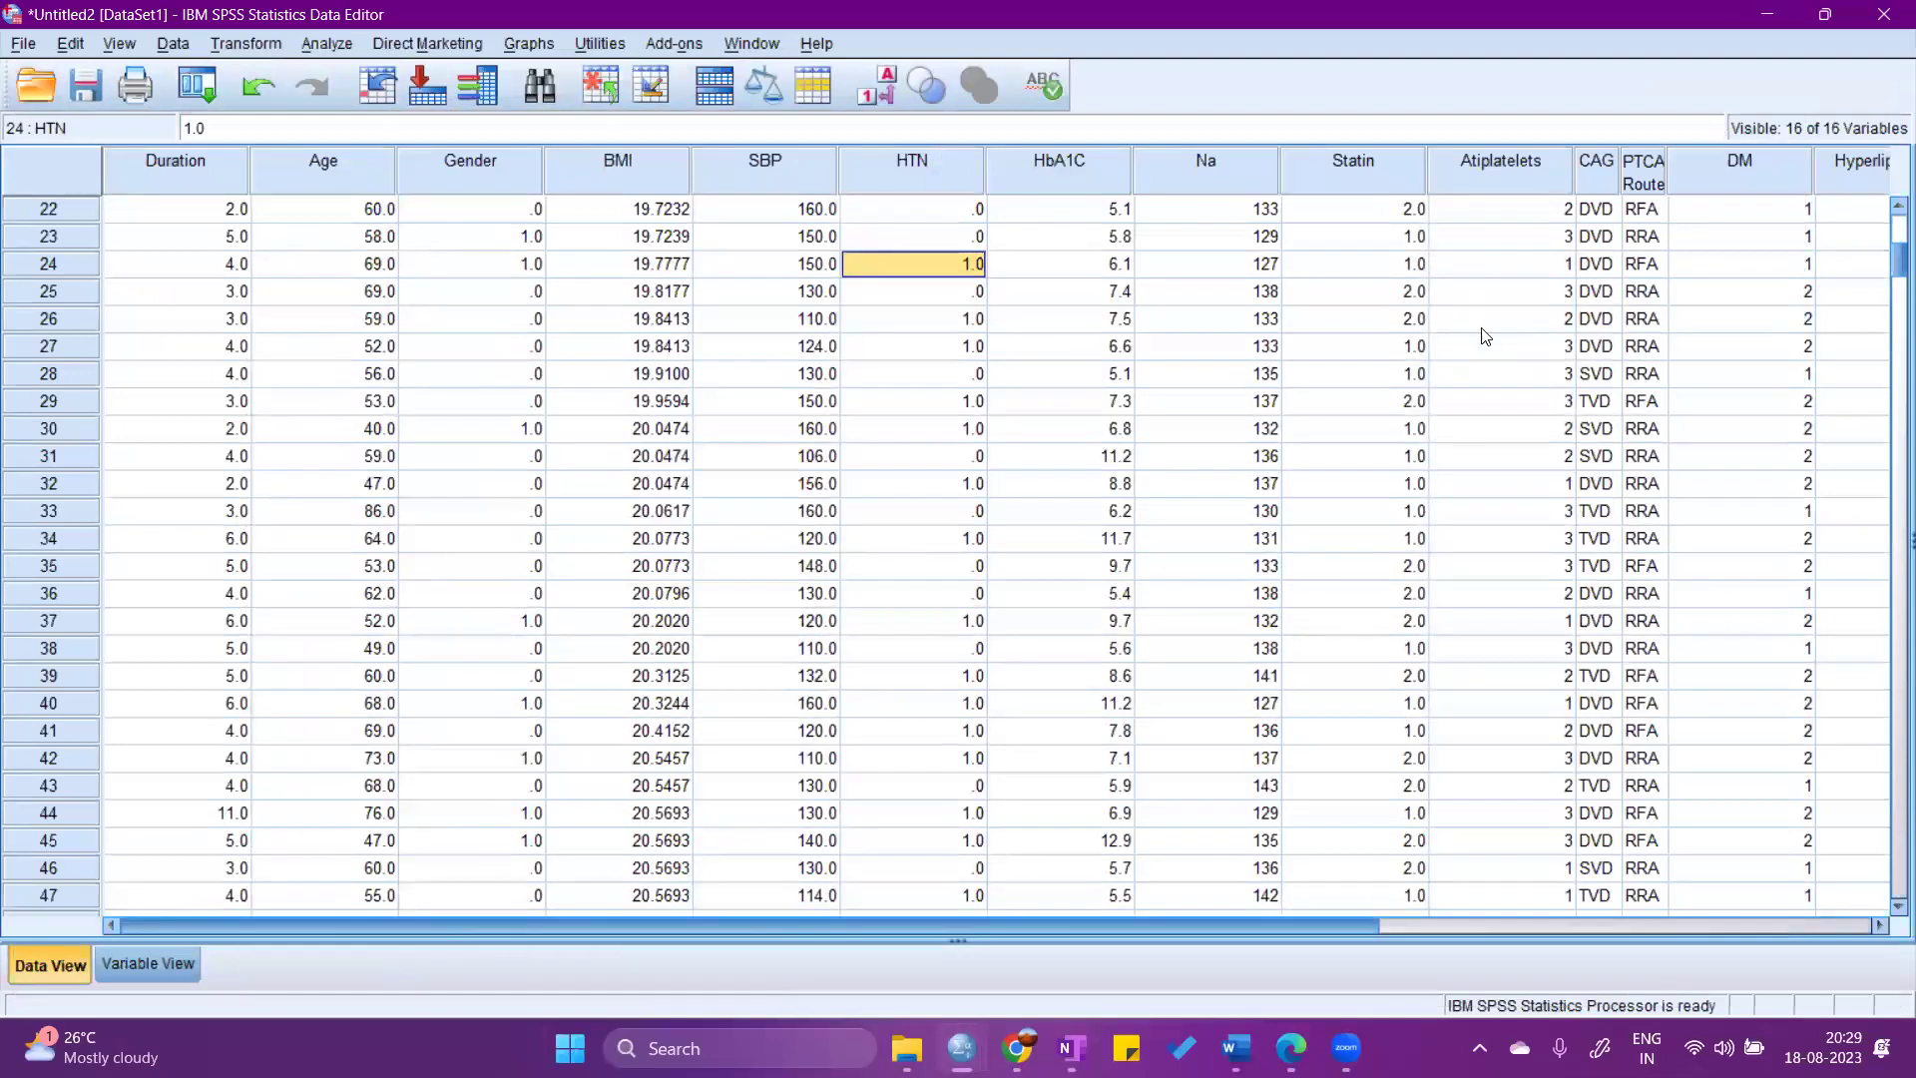
scroll(1563, 499, "right", 4)
scroll(1563, 499, "right", 1)
scroll(1562, 499, "down", 13)
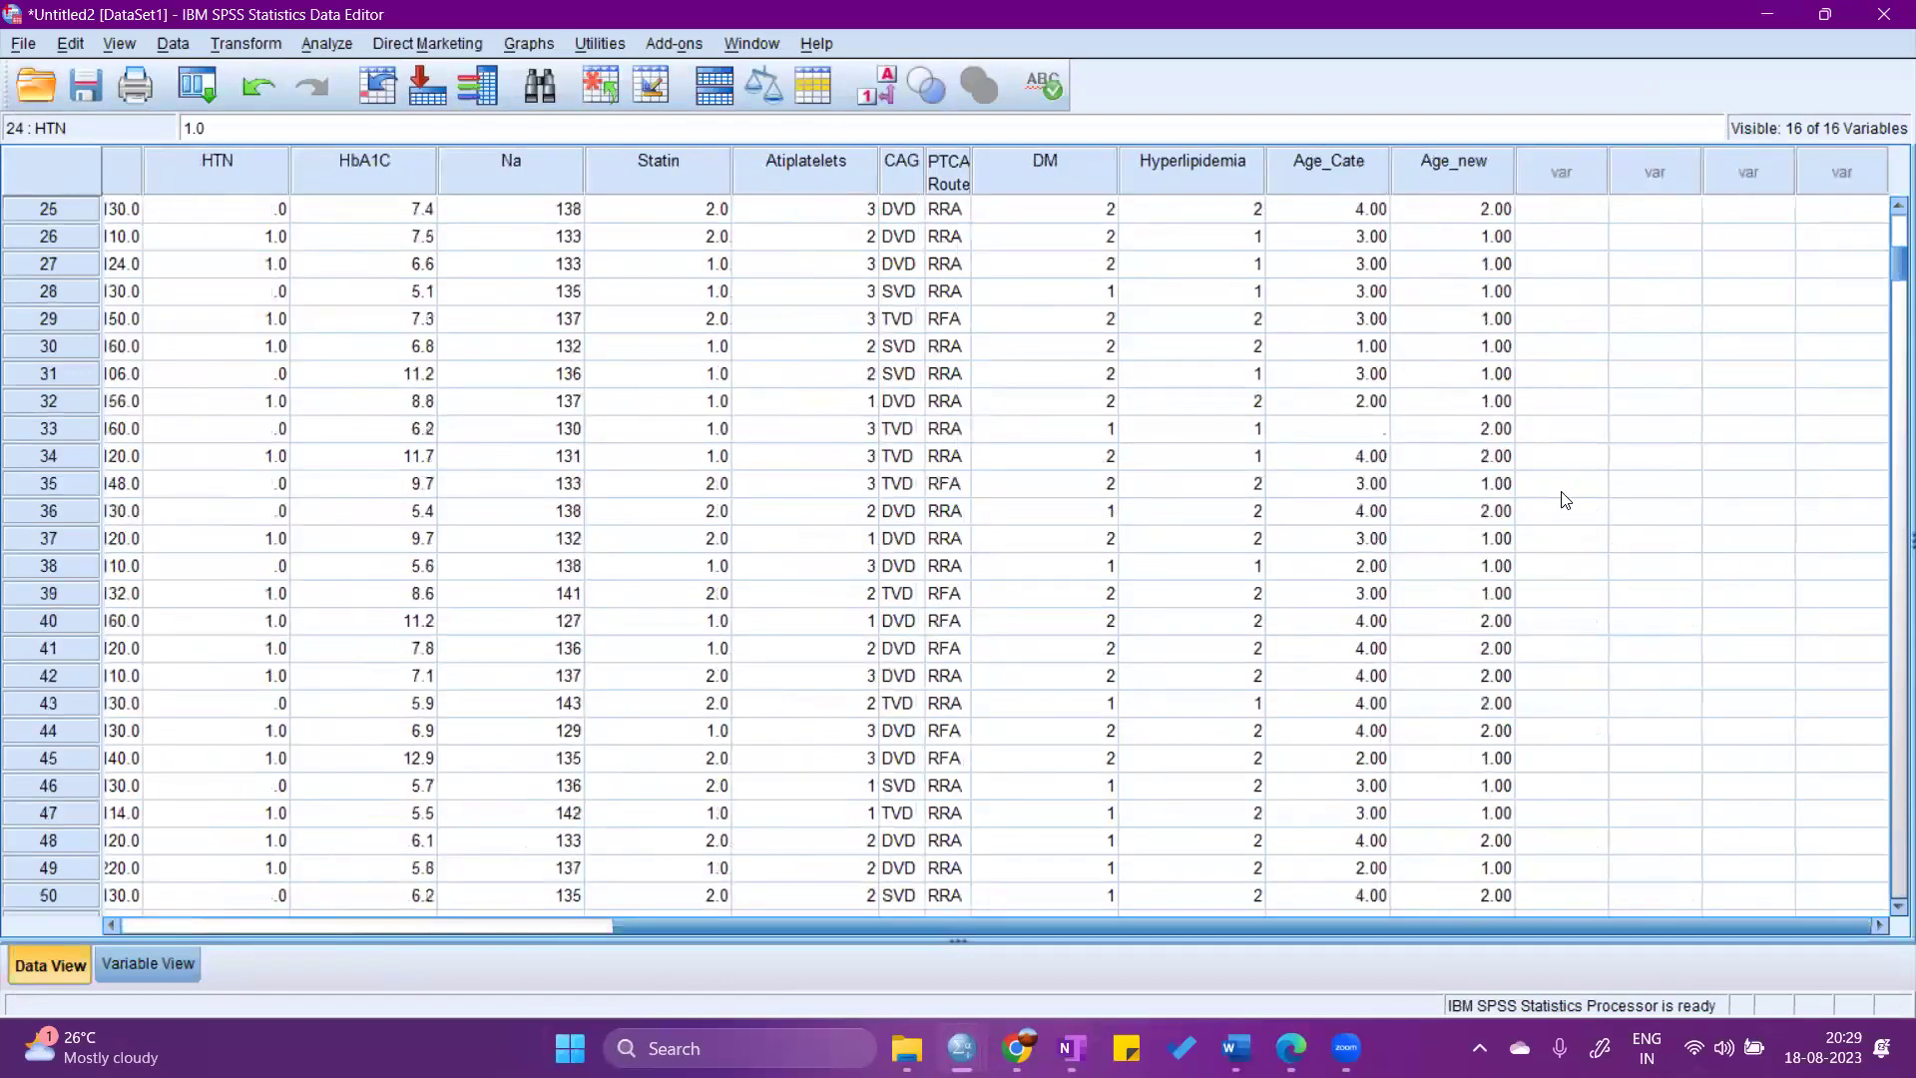
scroll(1565, 499, "down", 20)
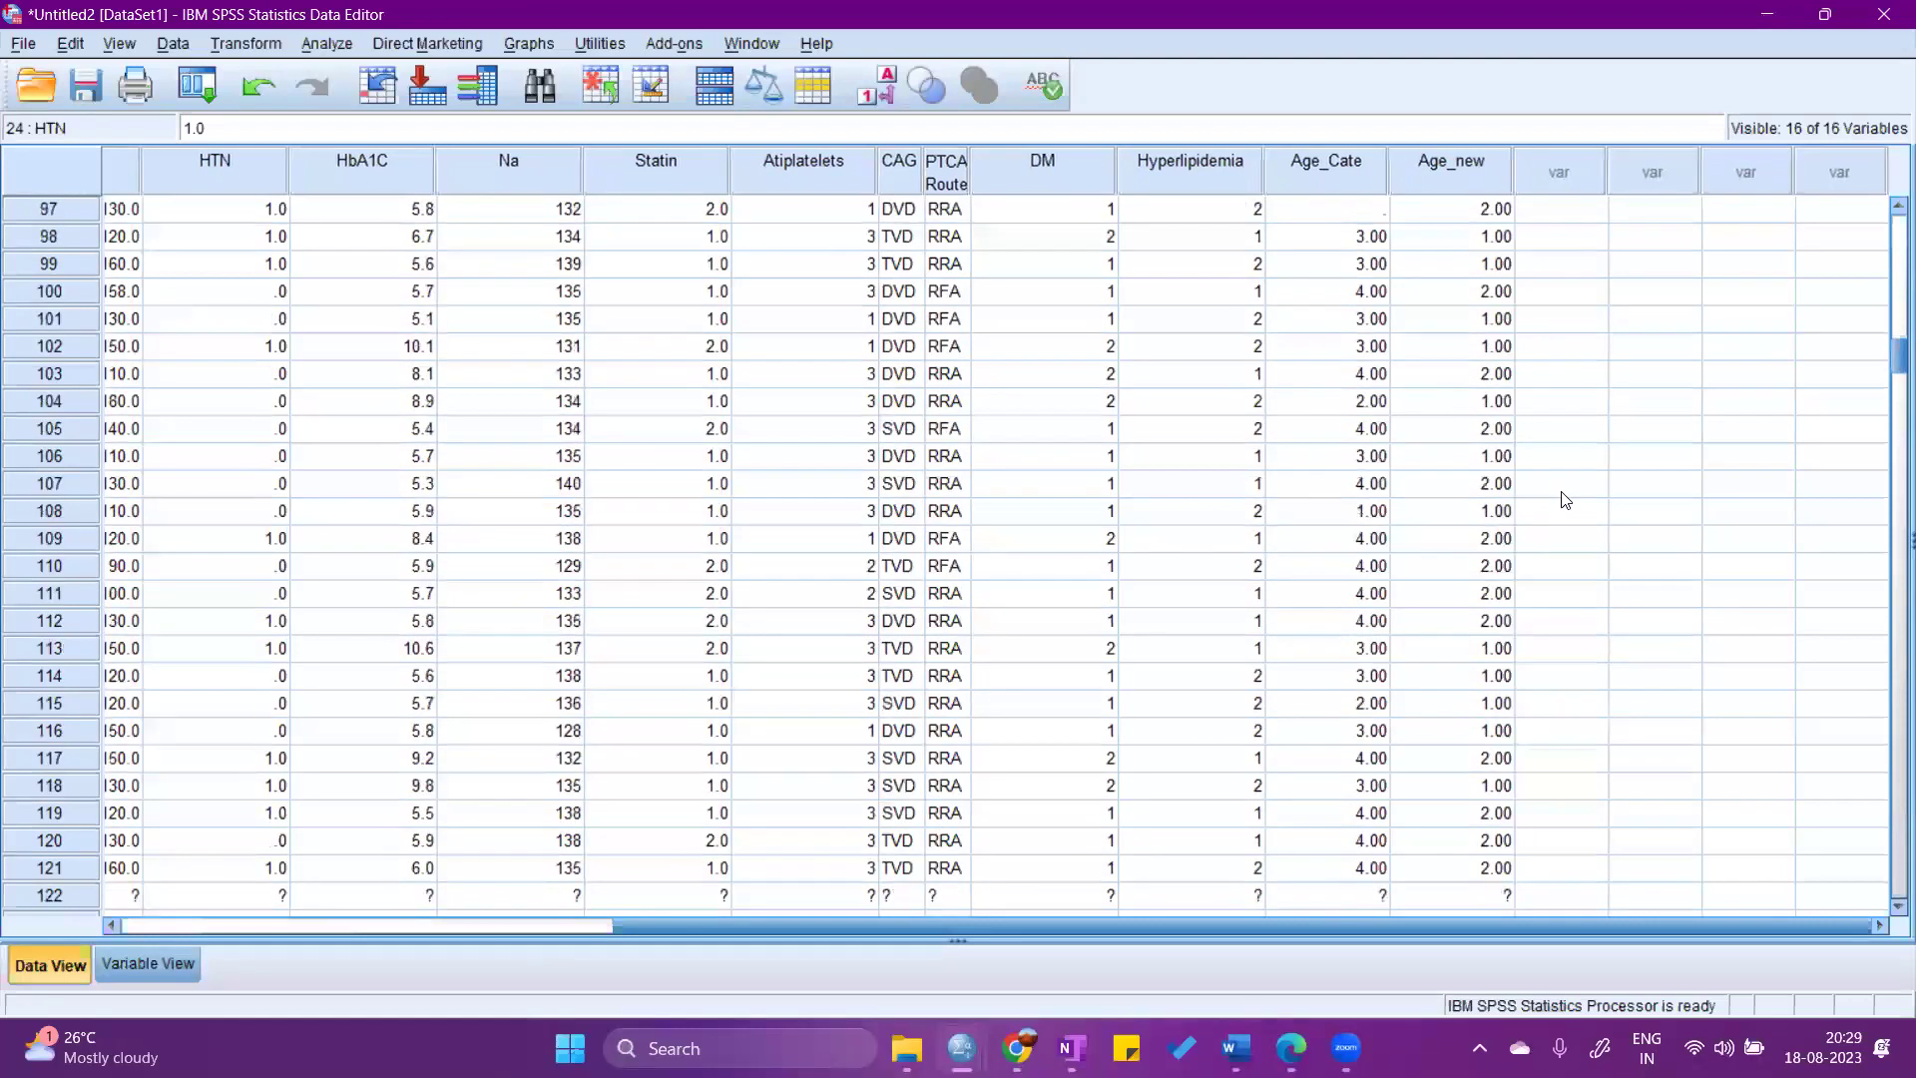
scroll(1565, 499, "up", 20)
scroll(1564, 499, "up", 20)
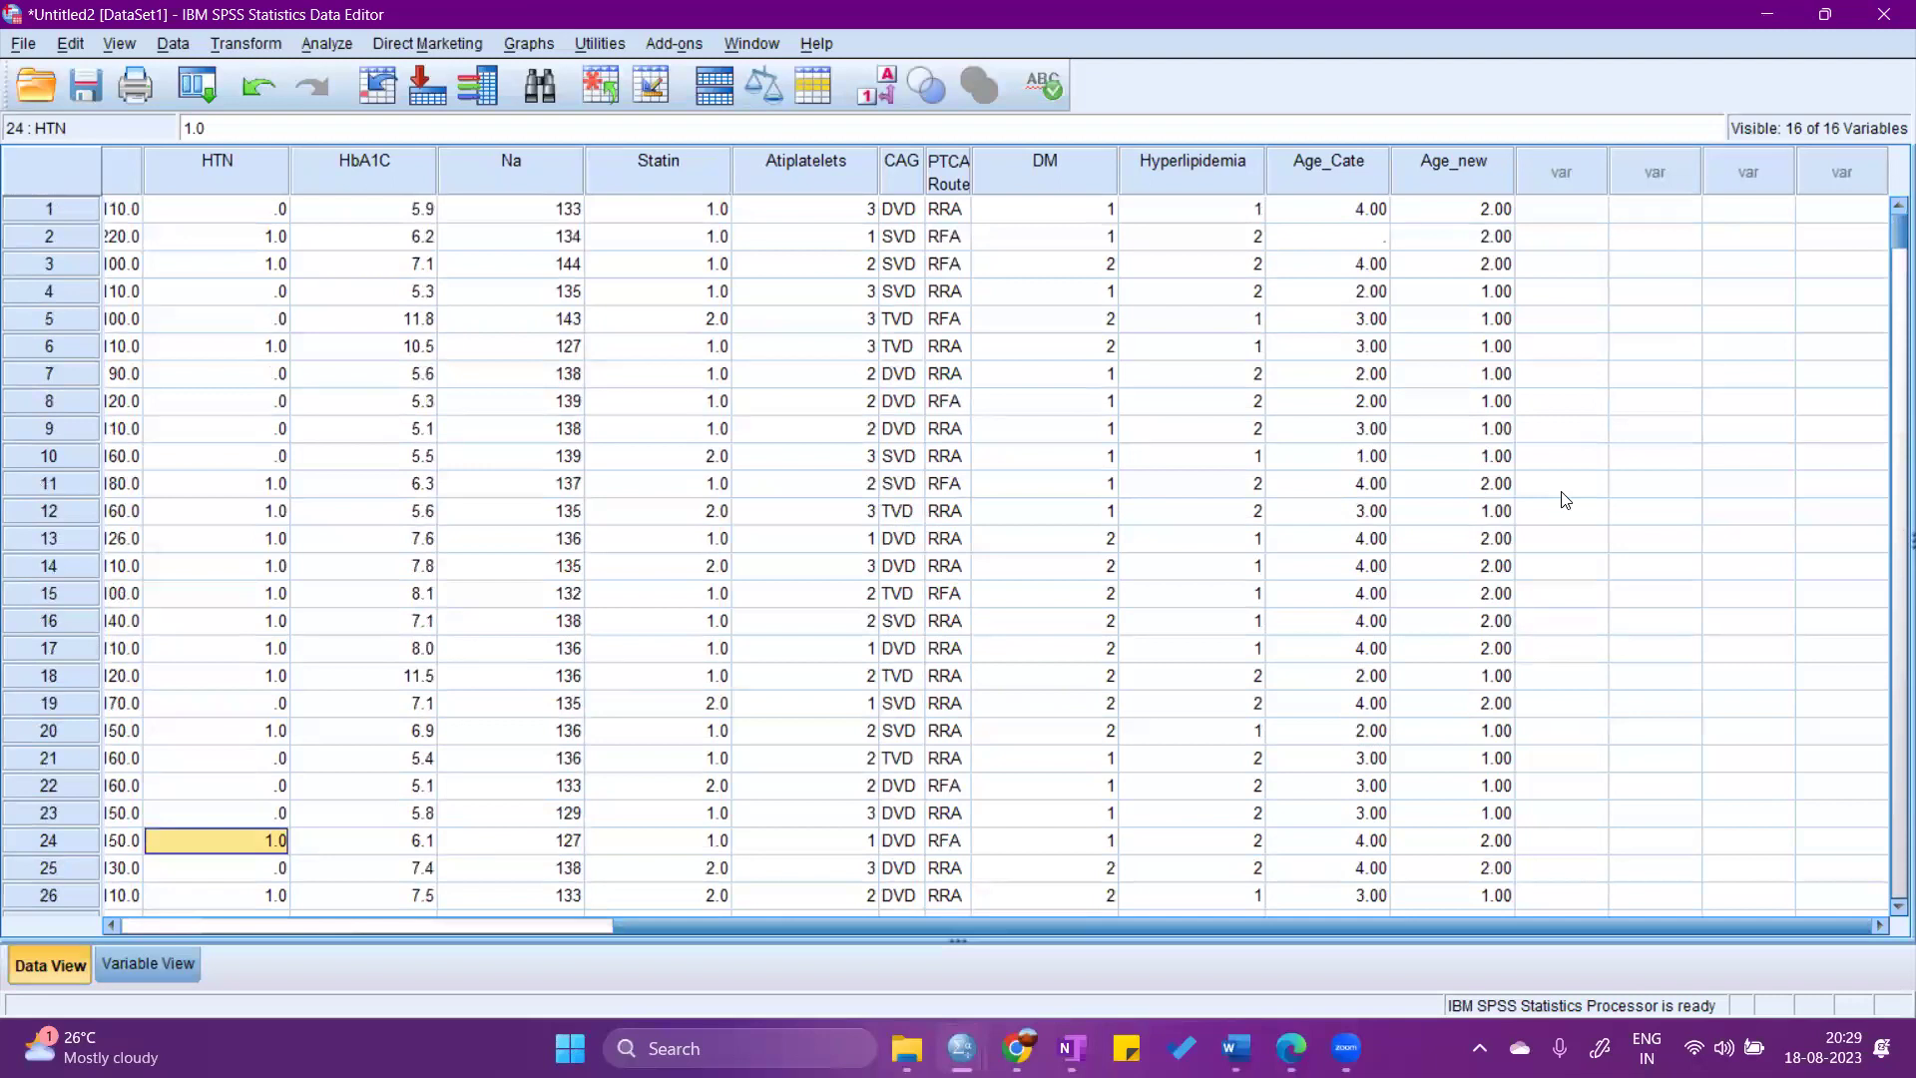
Start a fresh recode into a different variable, clearing the previous settings and using BMI as the input variable.
left_click_drag(610, 924, 602, 924)
scroll(603, 916, "left", 6)
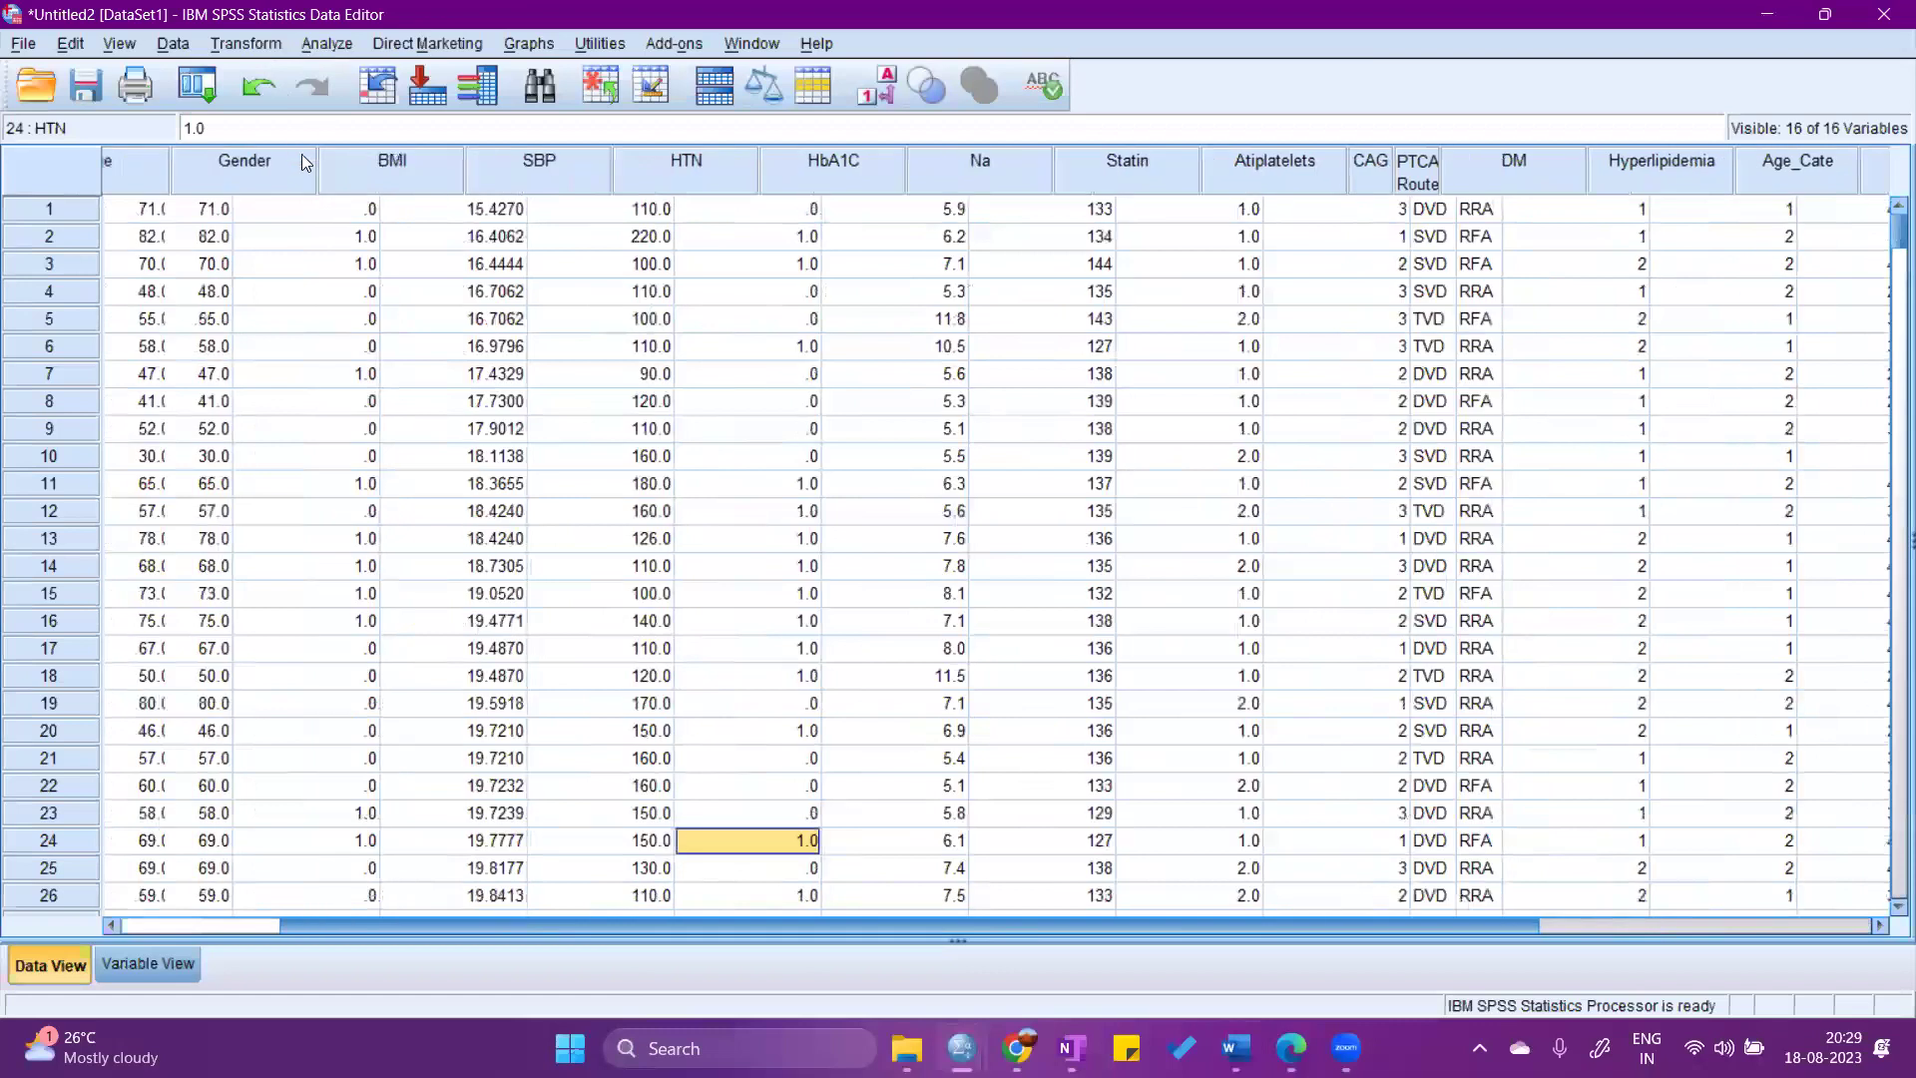
left_click(245, 43)
left_click(299, 201)
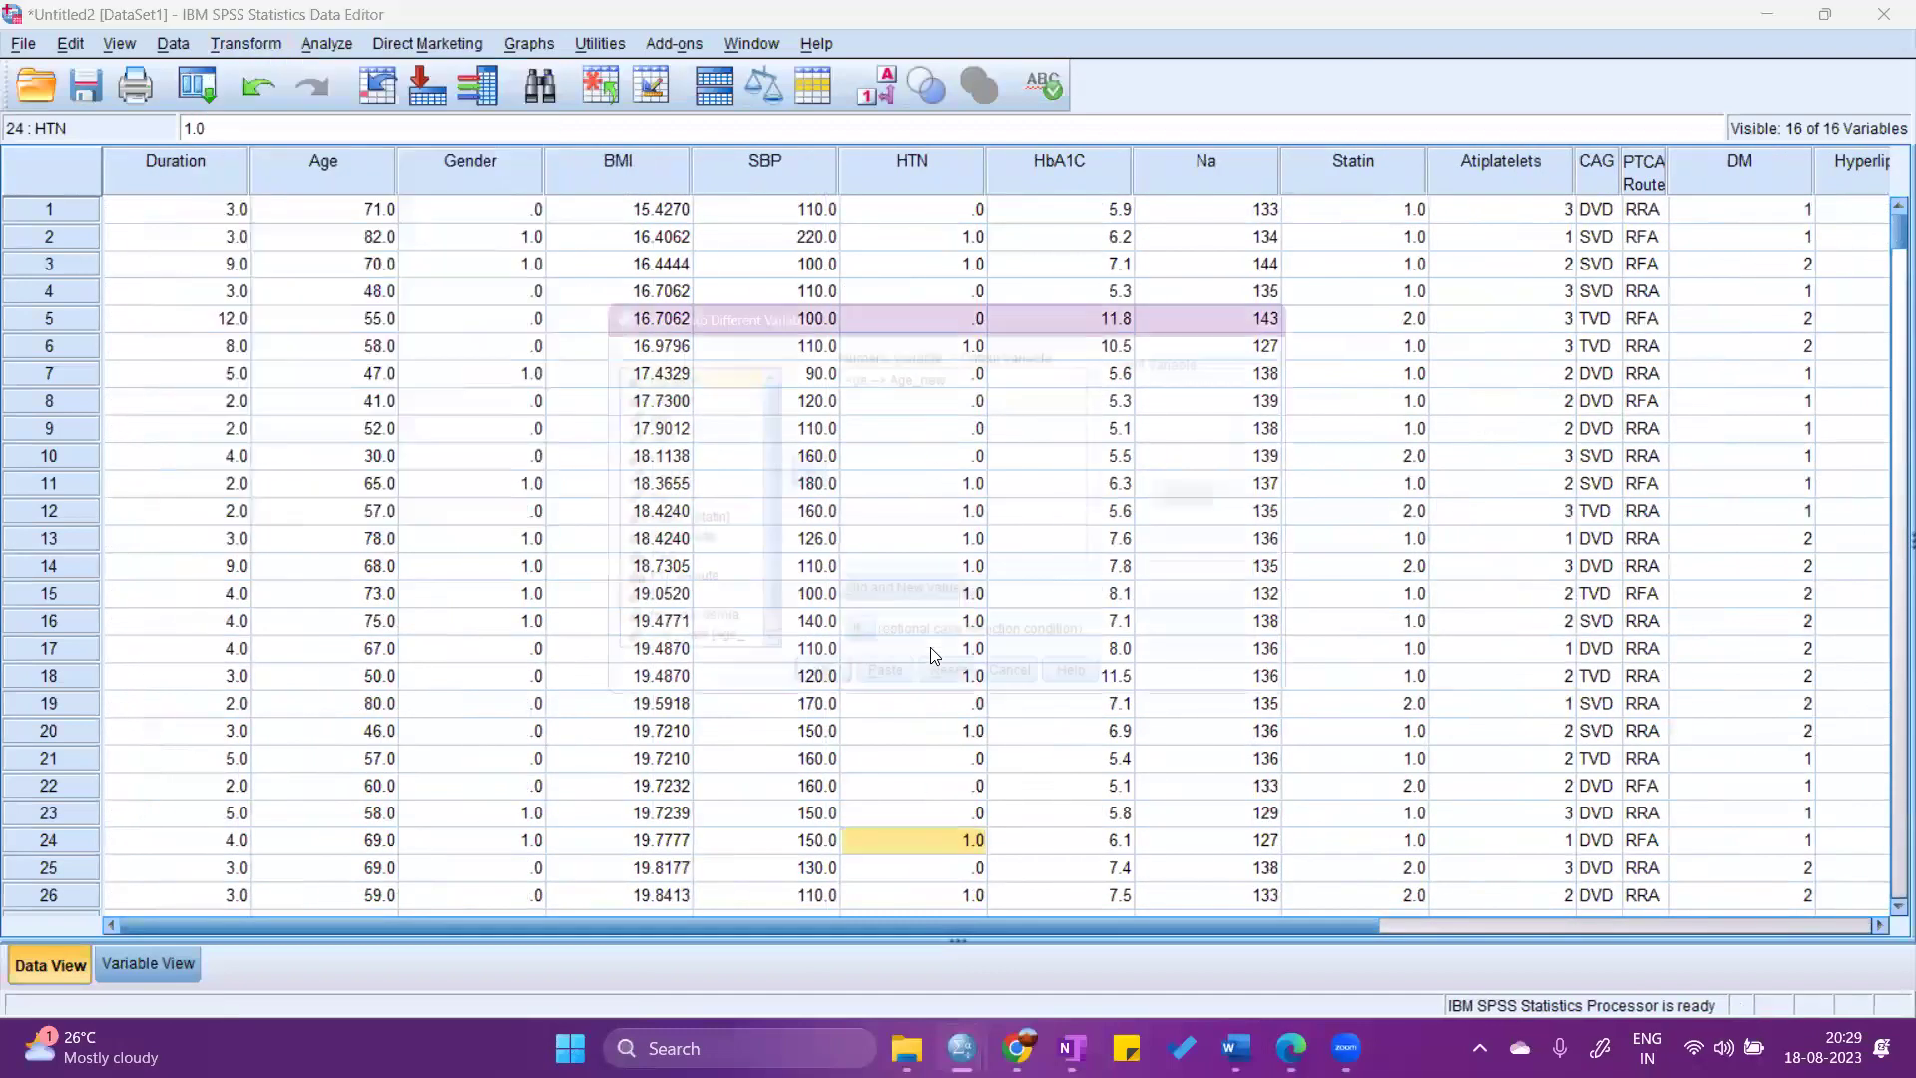
left_click(953, 696)
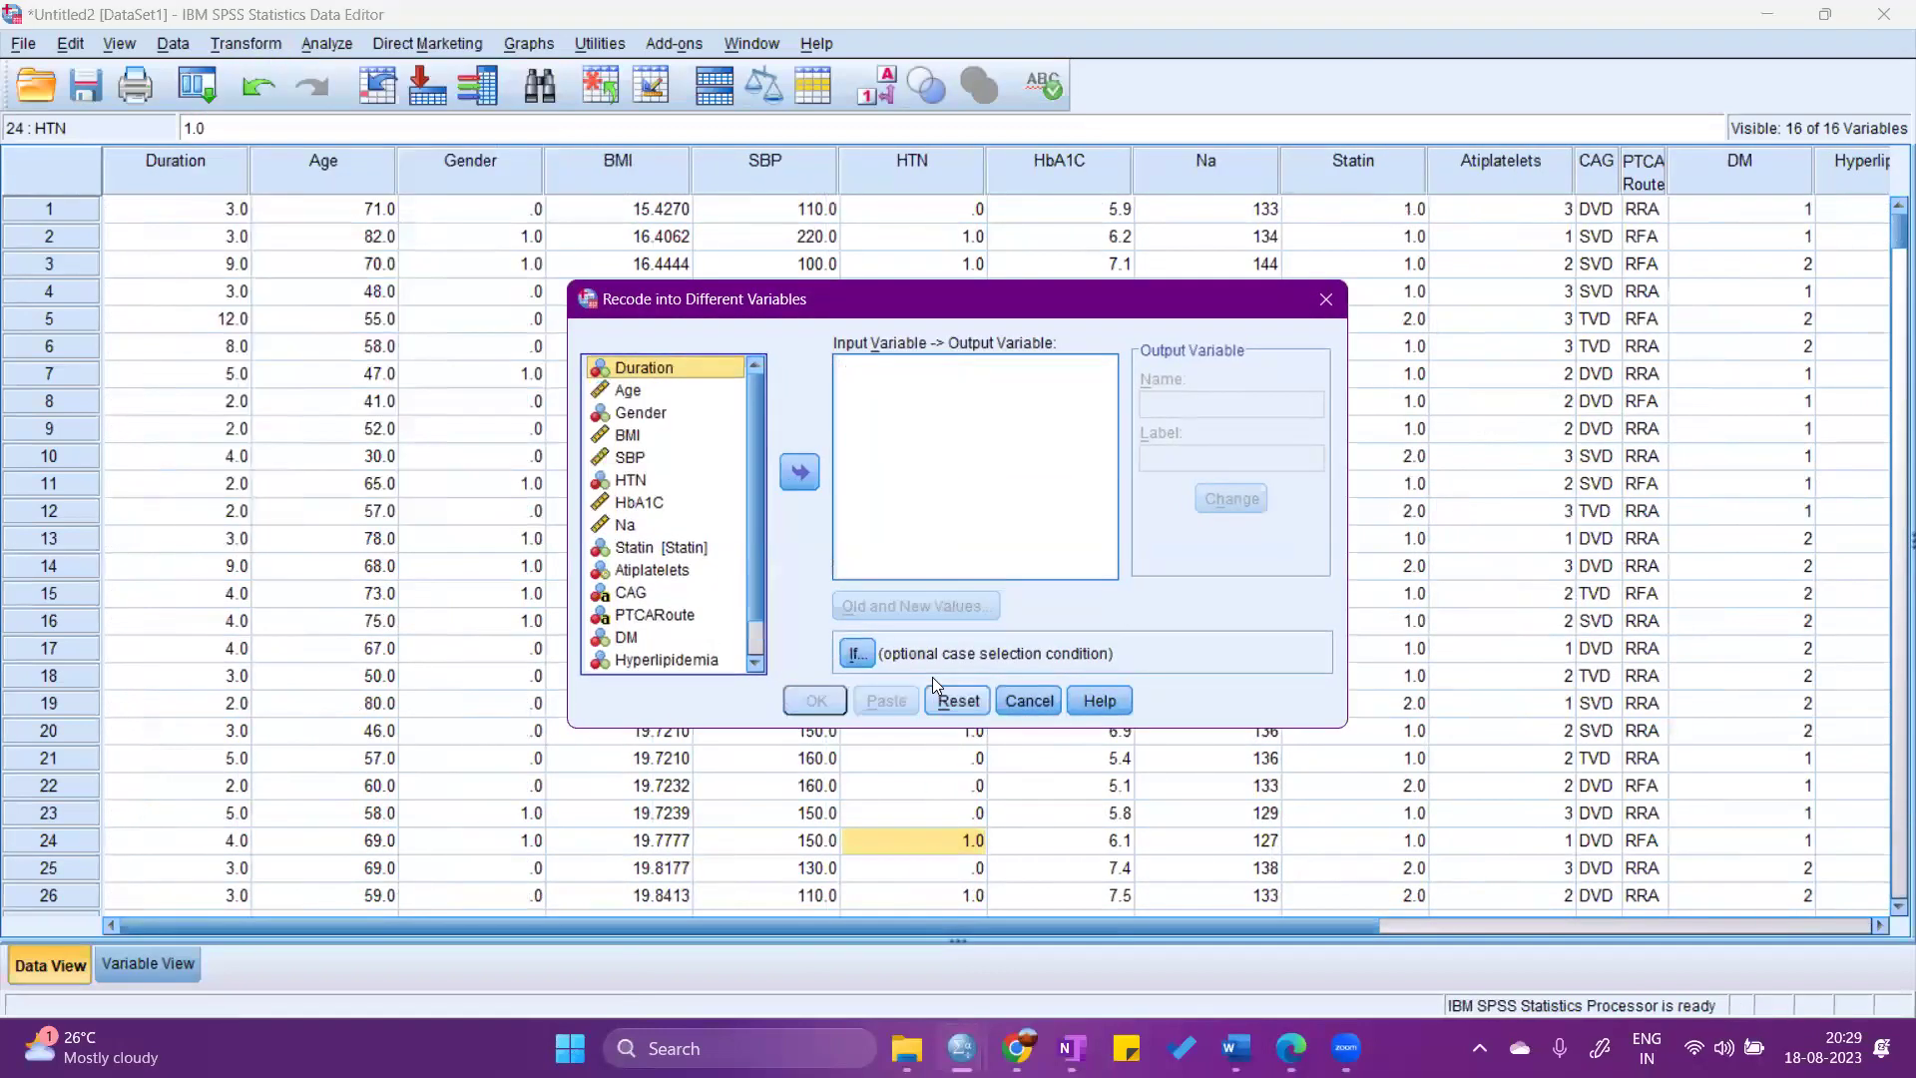
left_click(626, 436)
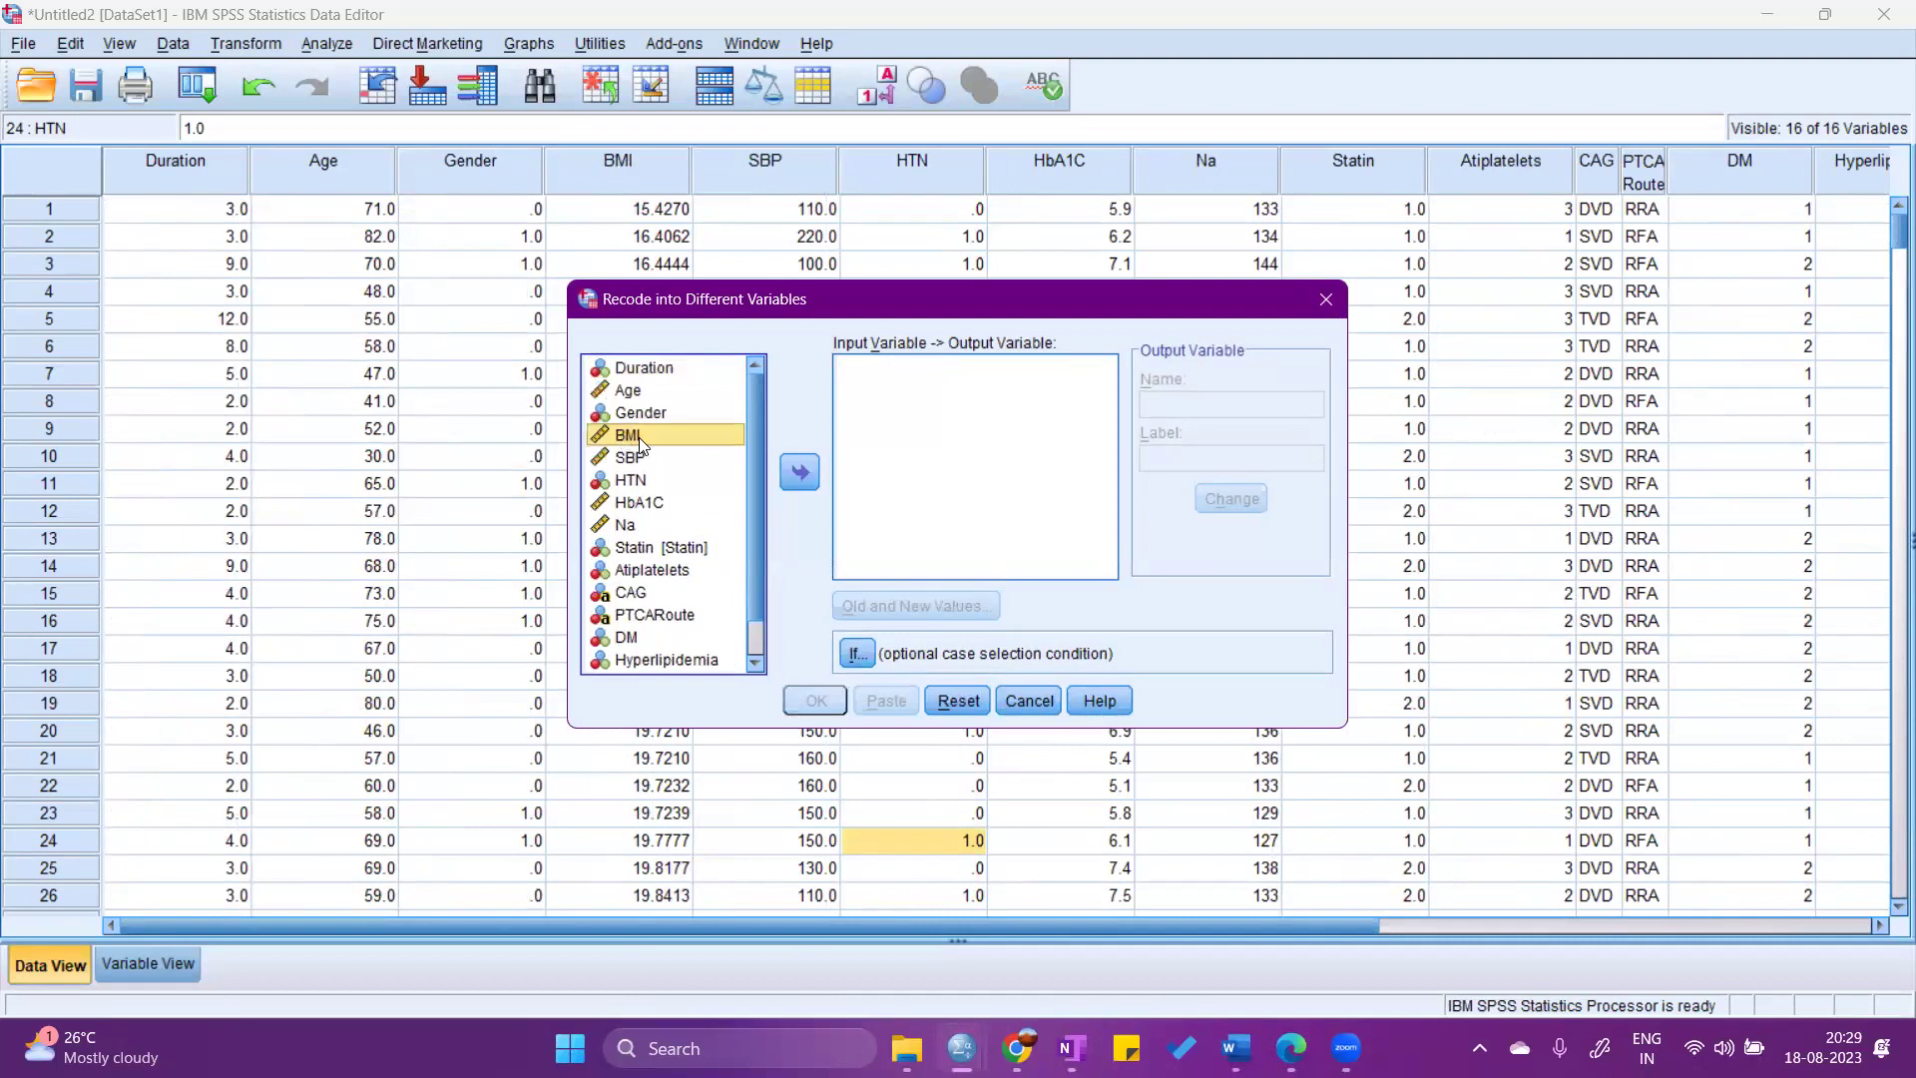
left_click(800, 475)
Name and label the output variable BMI_CAT, and assign it to BMI.
left_click(1157, 408)
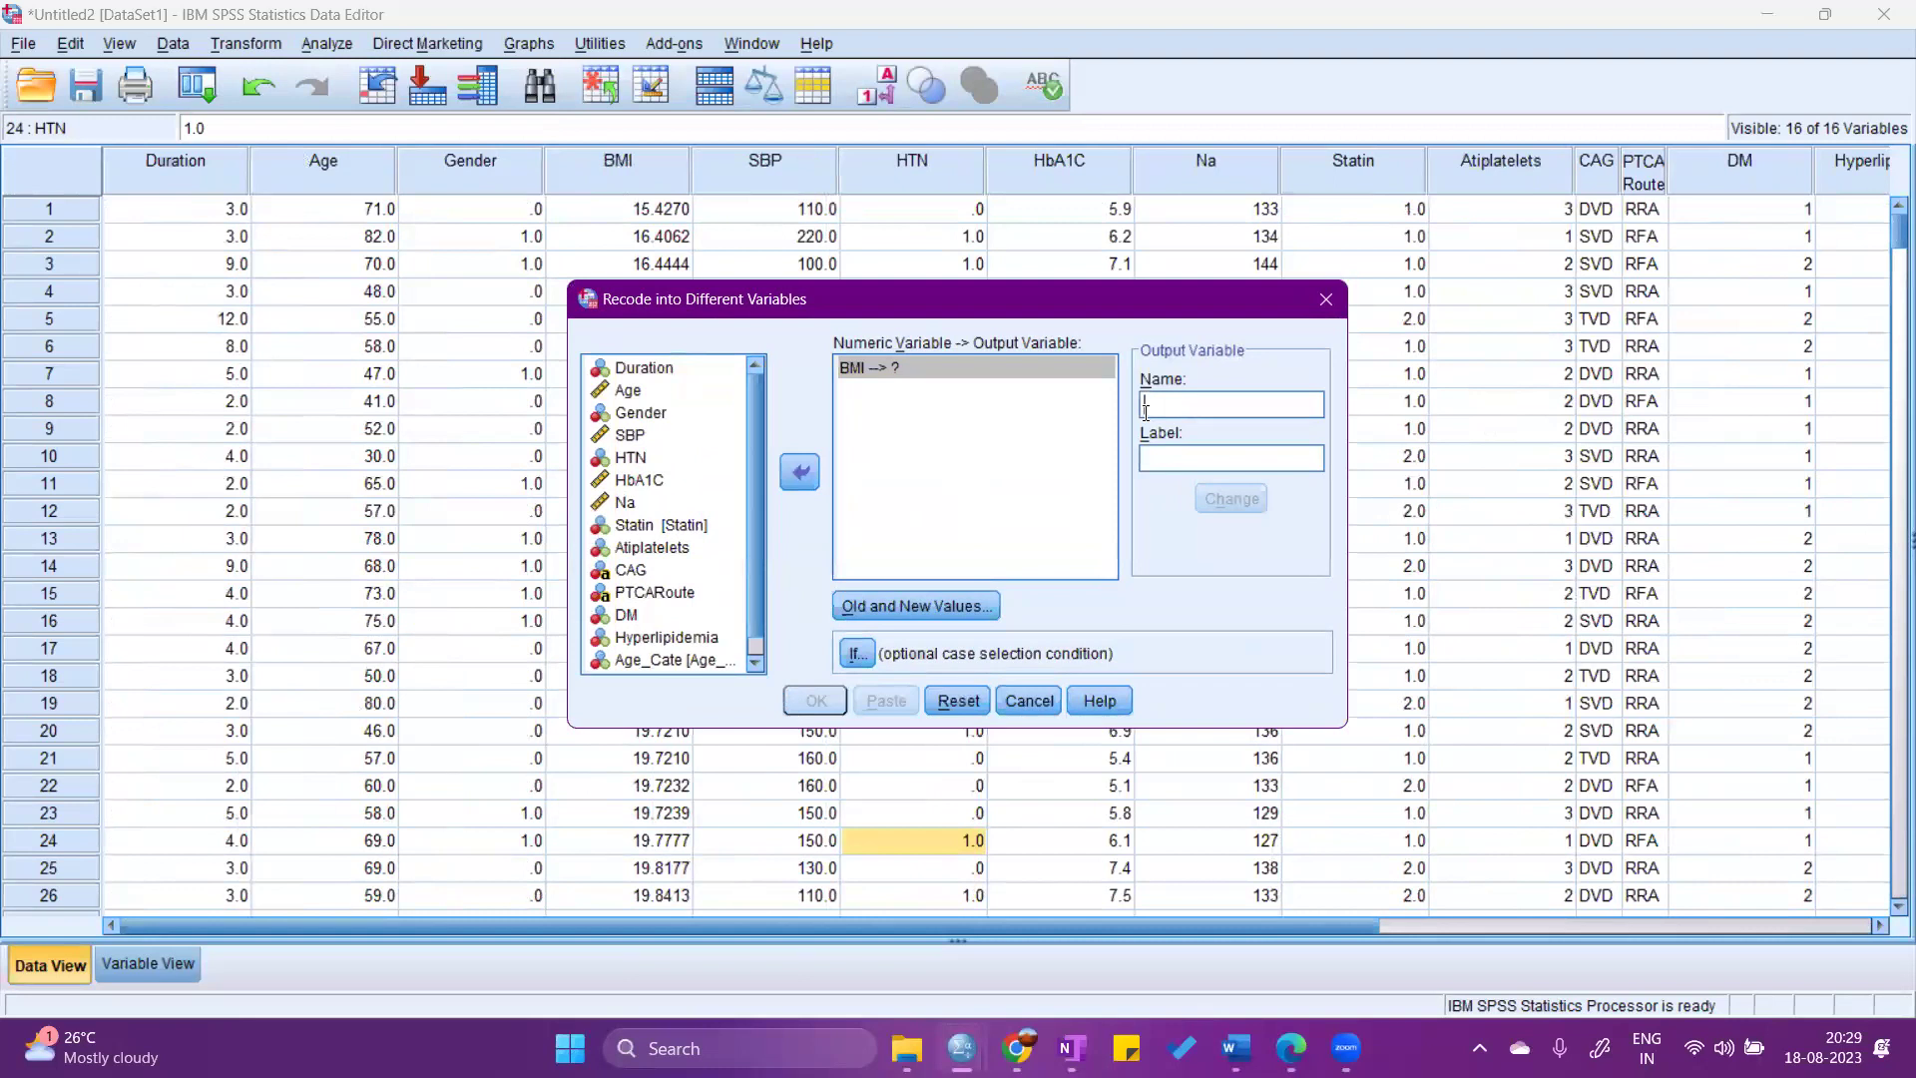
type("BMI_C")
key("BackSpace")
key("BackSpace")
type("_CAT")
double_click(1146, 410)
key("Tab")
left_click(1230, 498)
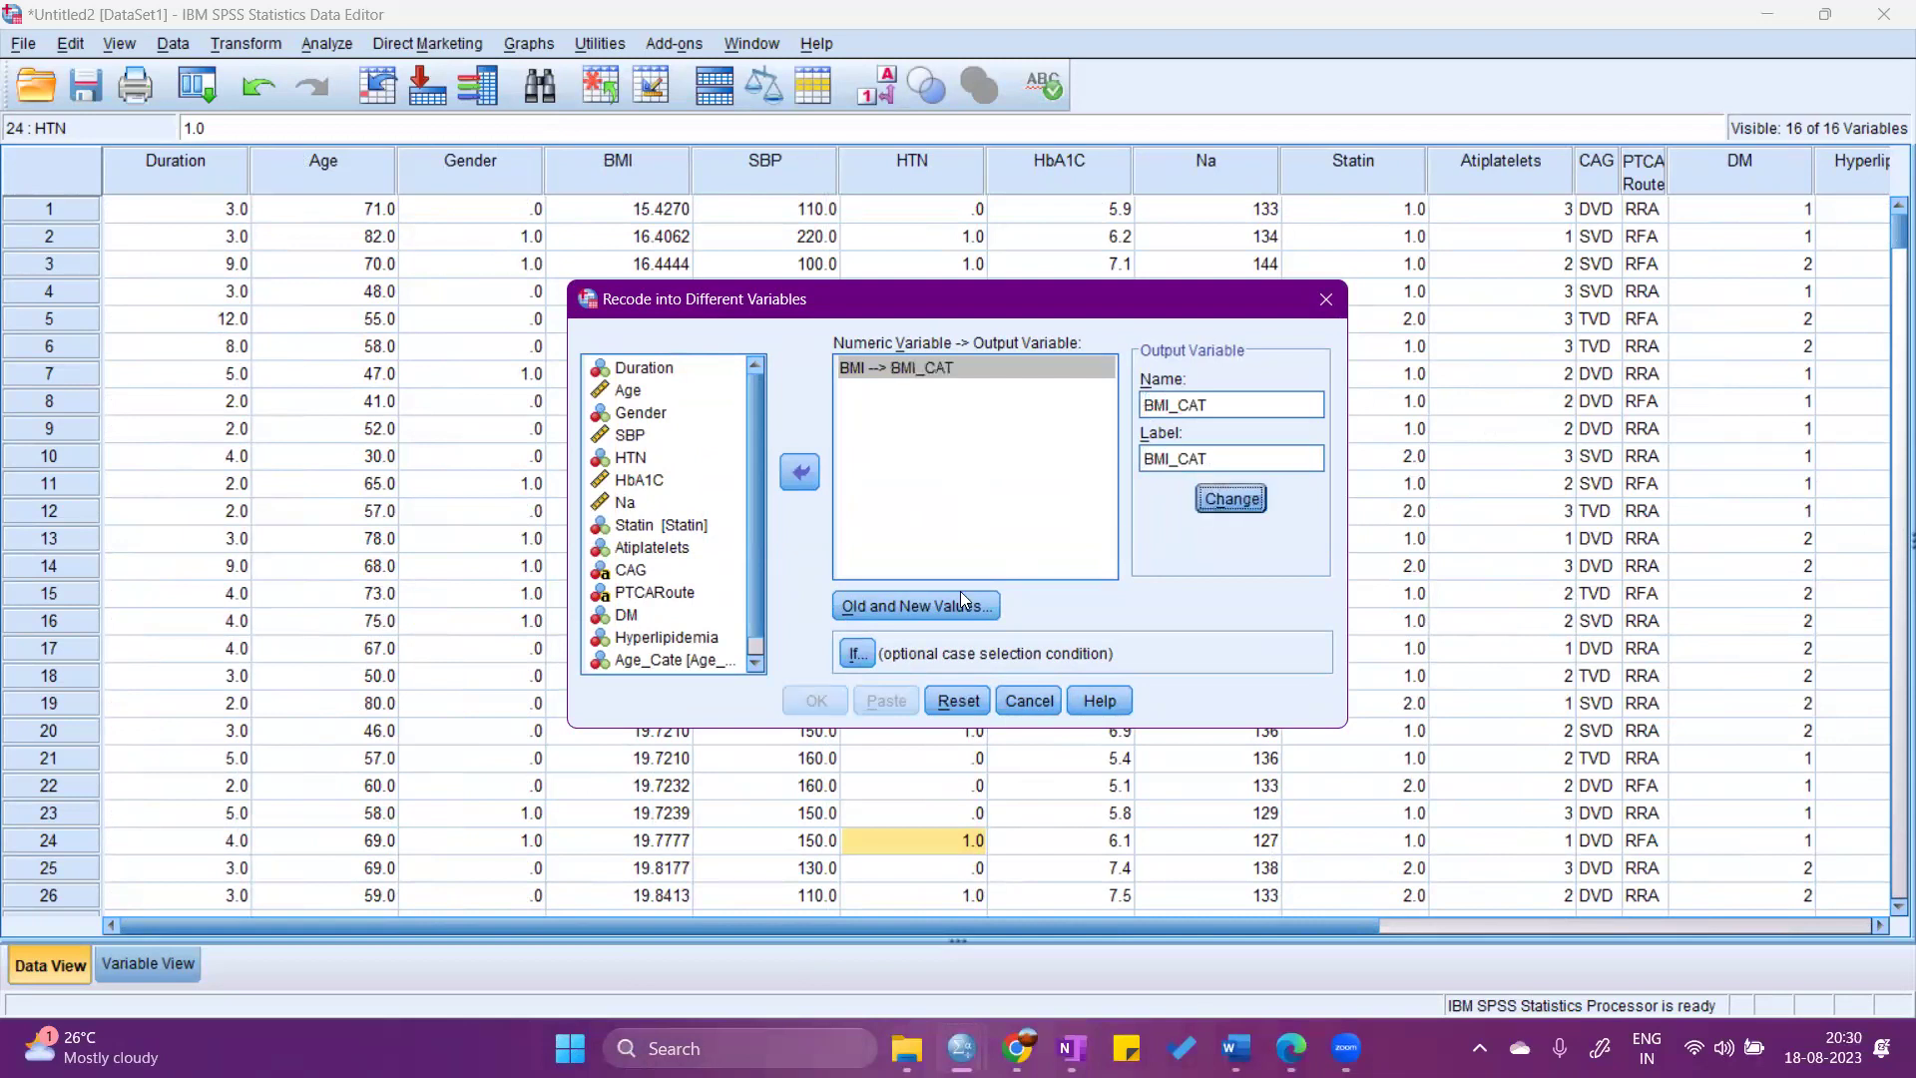
Add a recoding rule for BMI_CAT that turns the lowest value through 20 into 1.
left_click(948, 606)
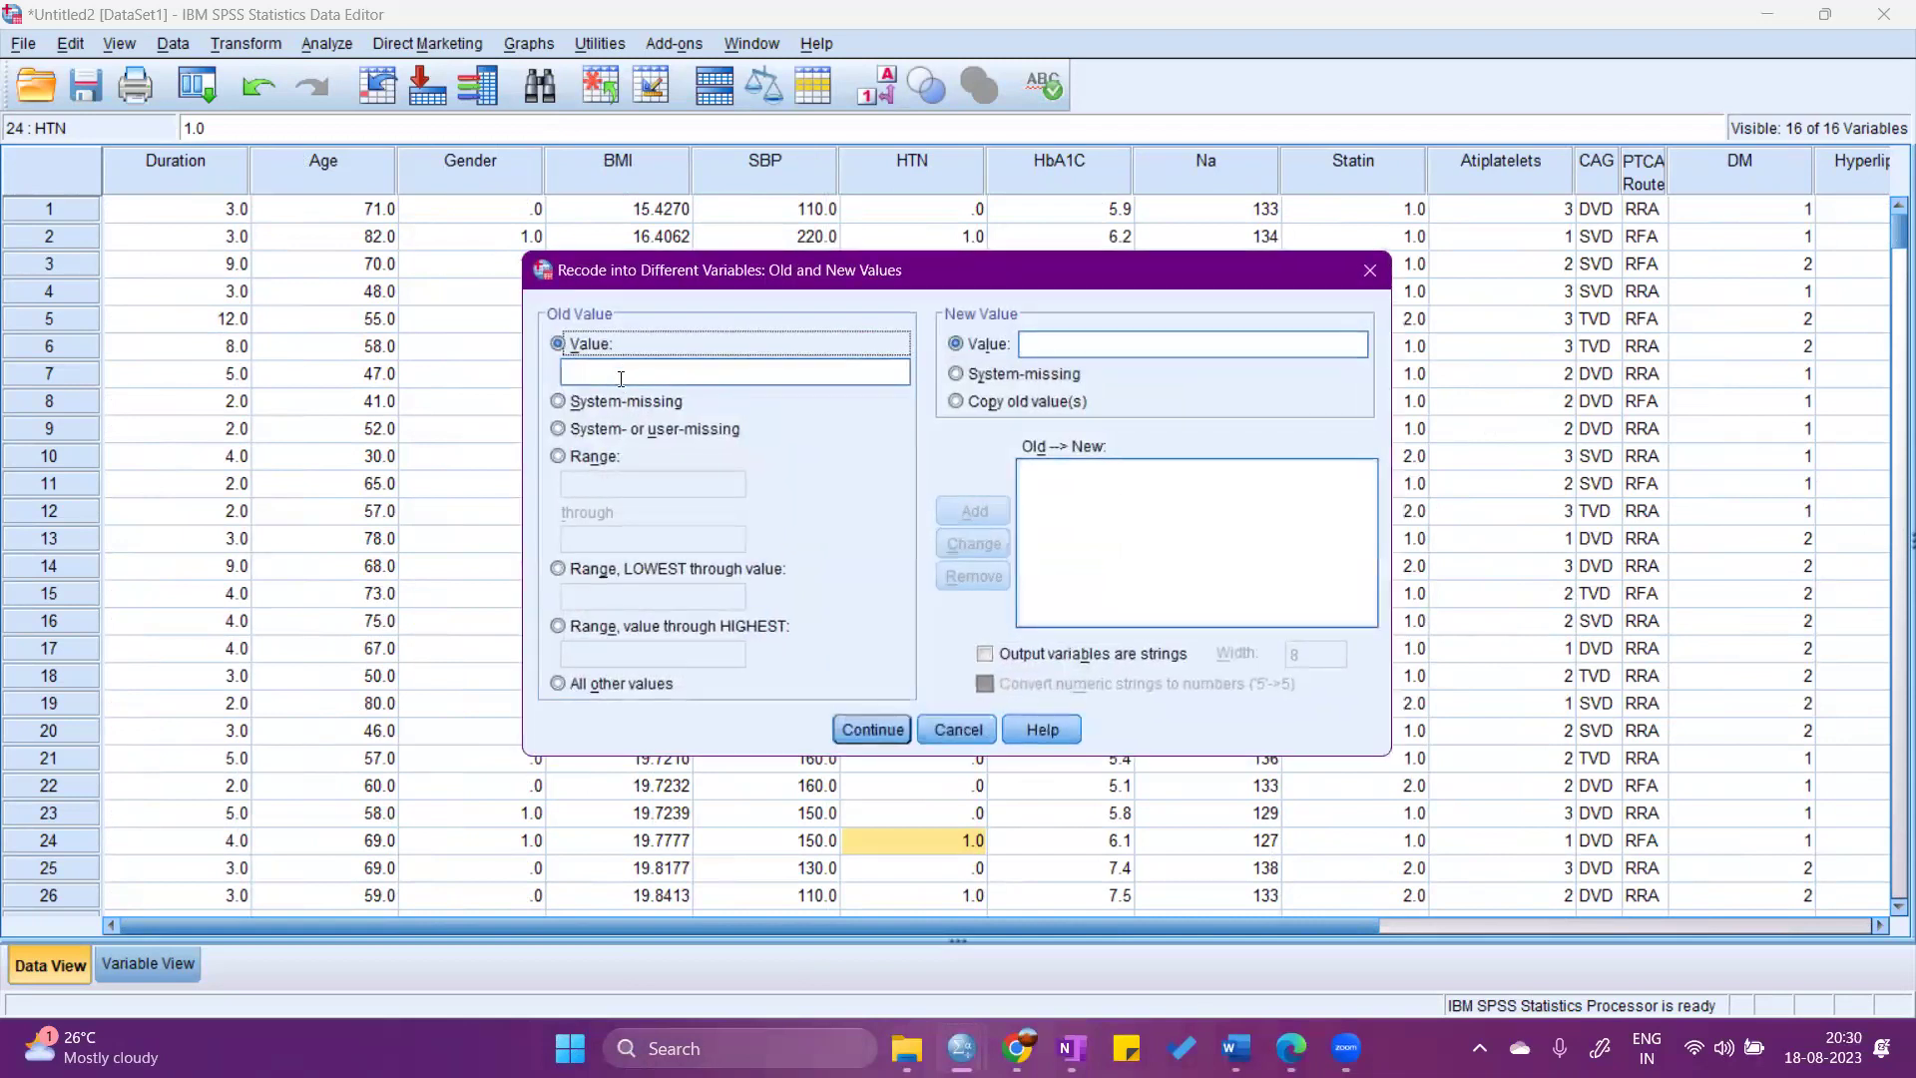
left_click(556, 456)
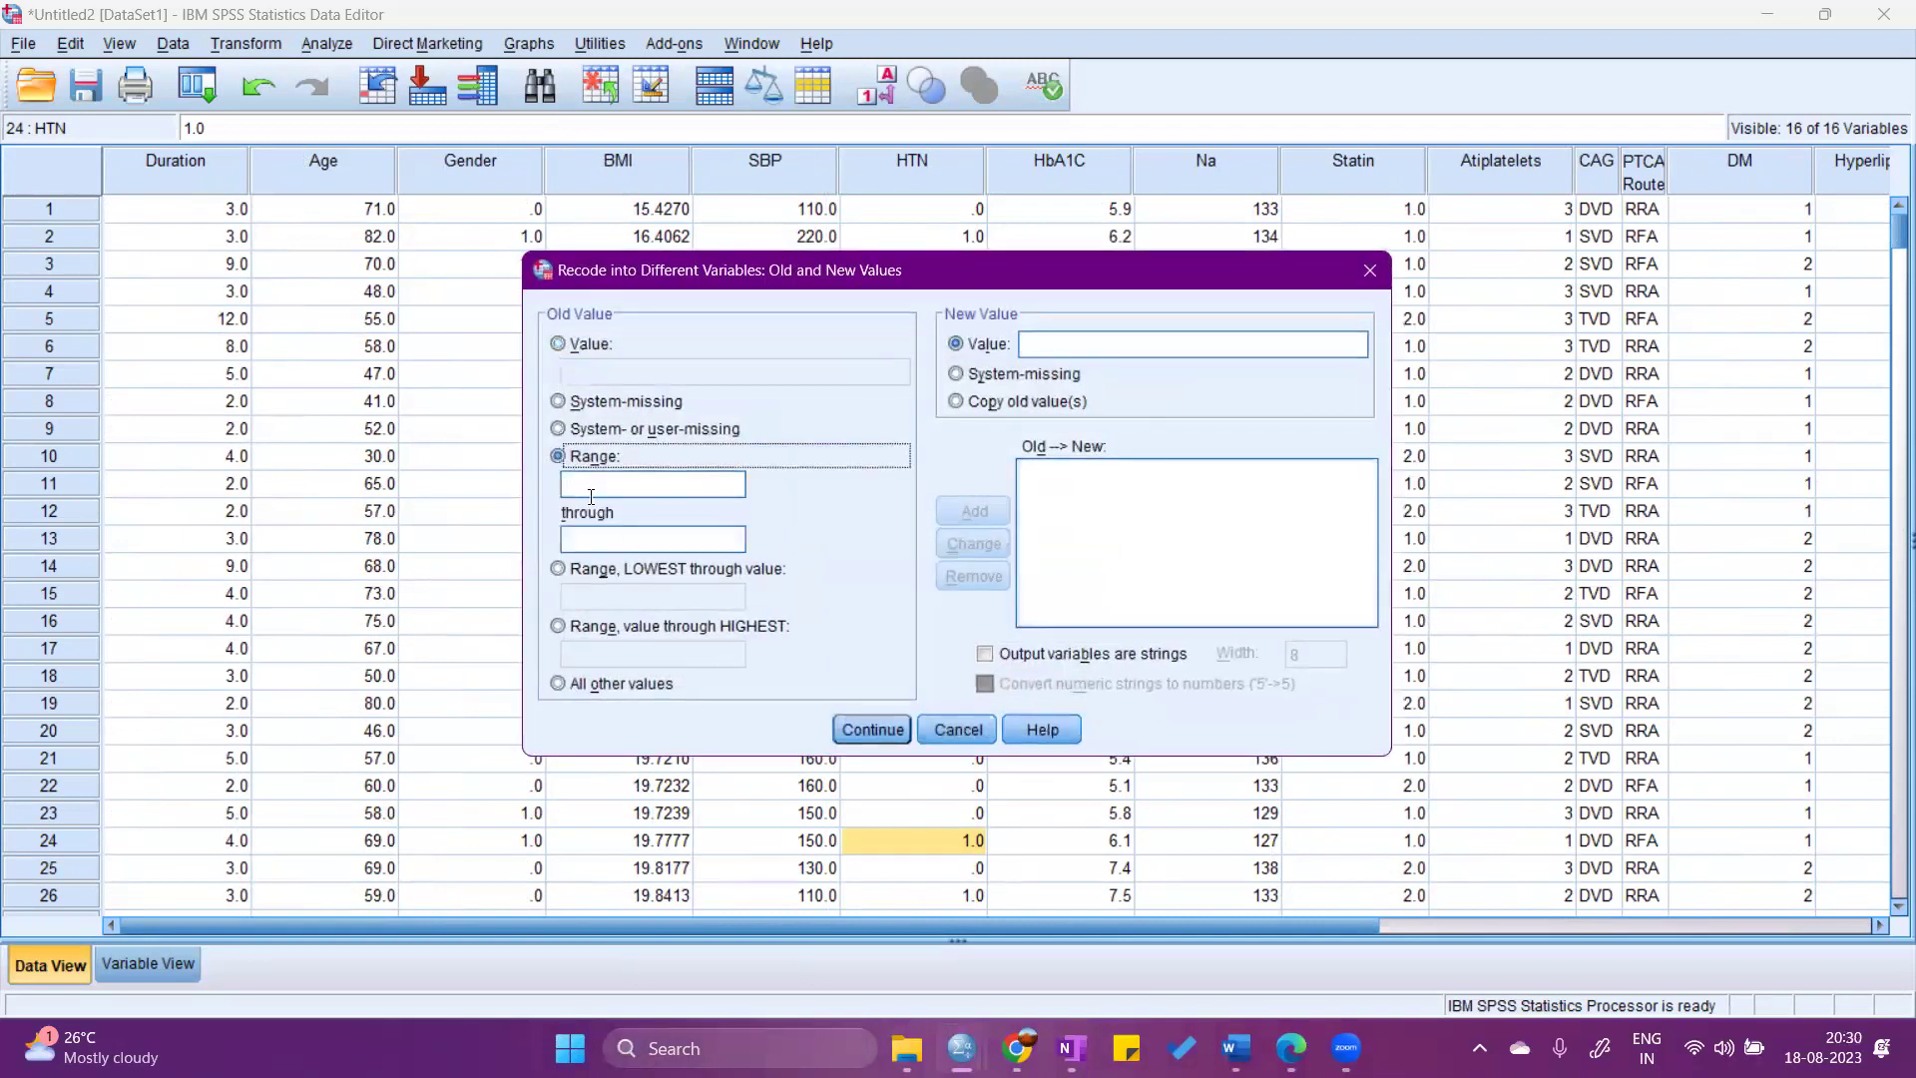
left_click(559, 568)
left_click(601, 600)
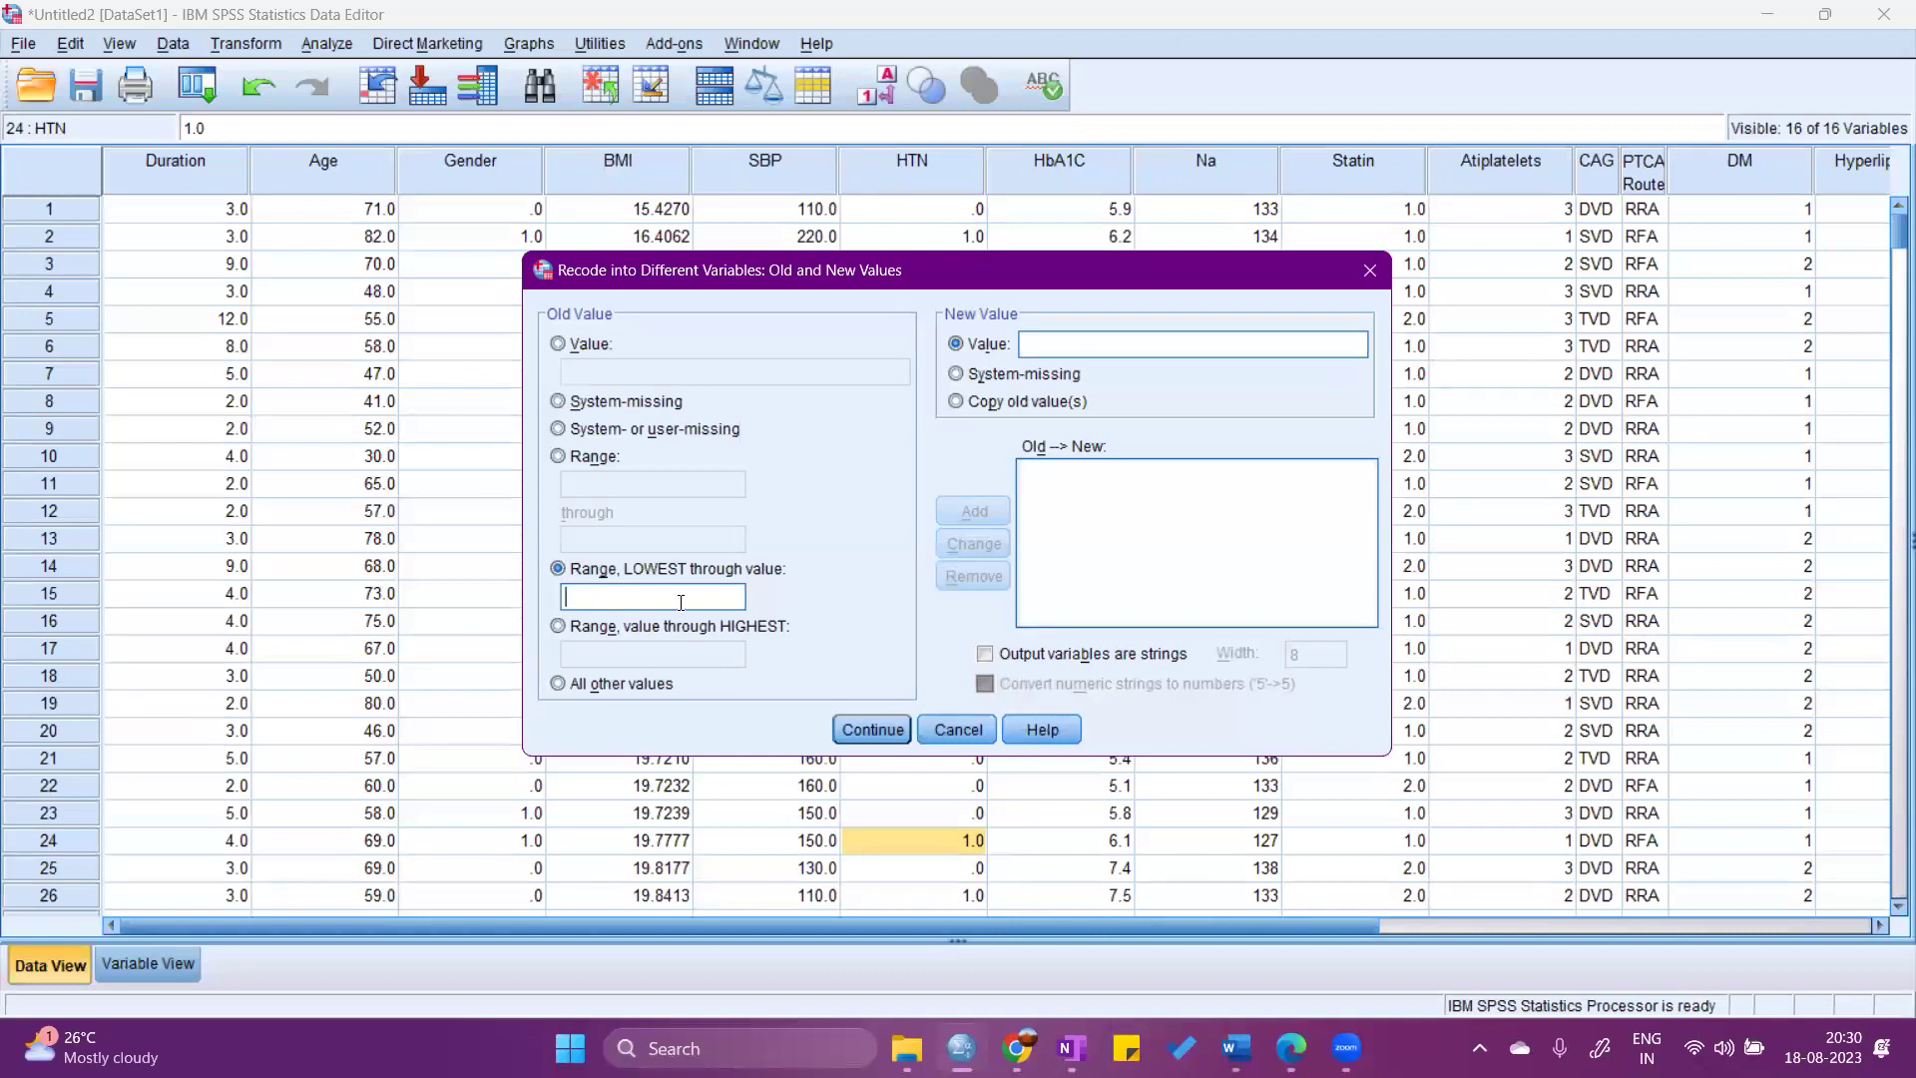
type("20")
left_click(1050, 346)
type("1")
left_click(972, 510)
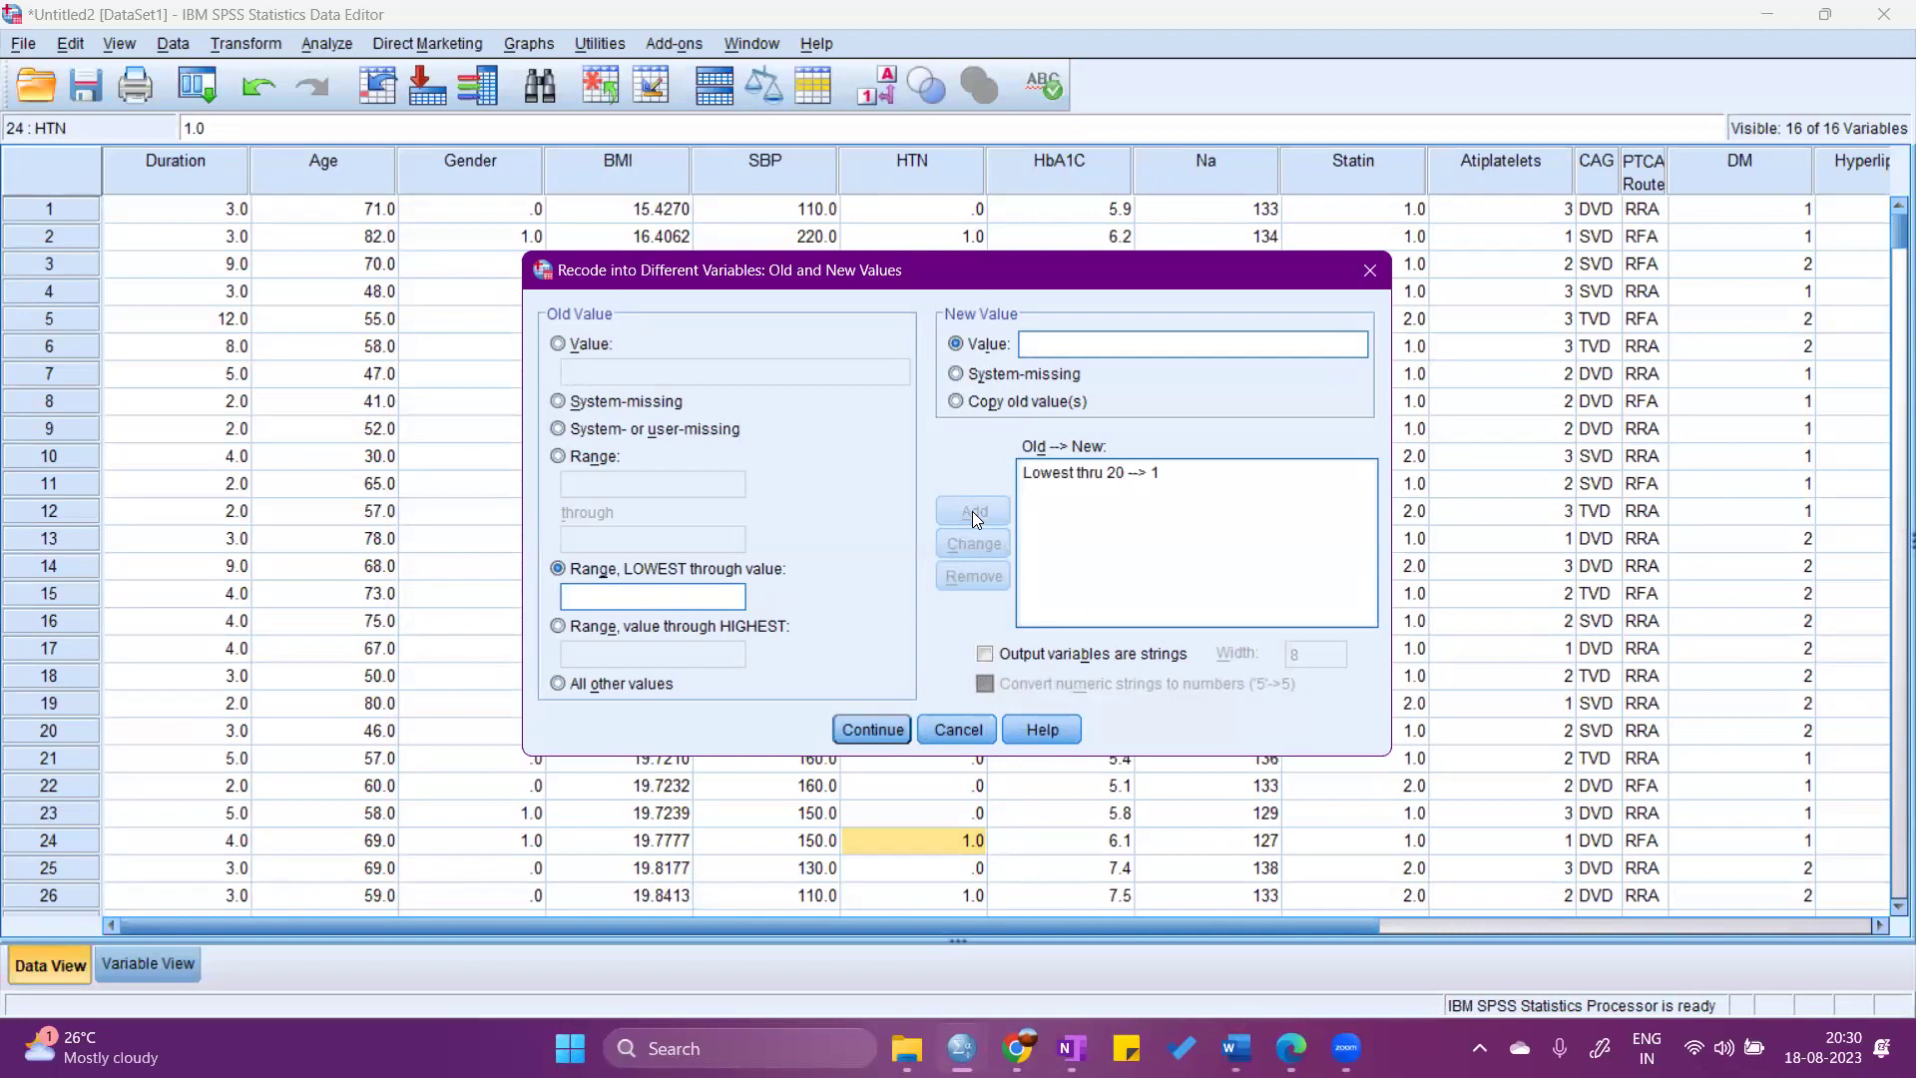
Add a recoding rule that turns 20 through the highest value into 2, and accept the BMI_CAT rules.
left_click(595, 628)
left_click(601, 653)
type("20")
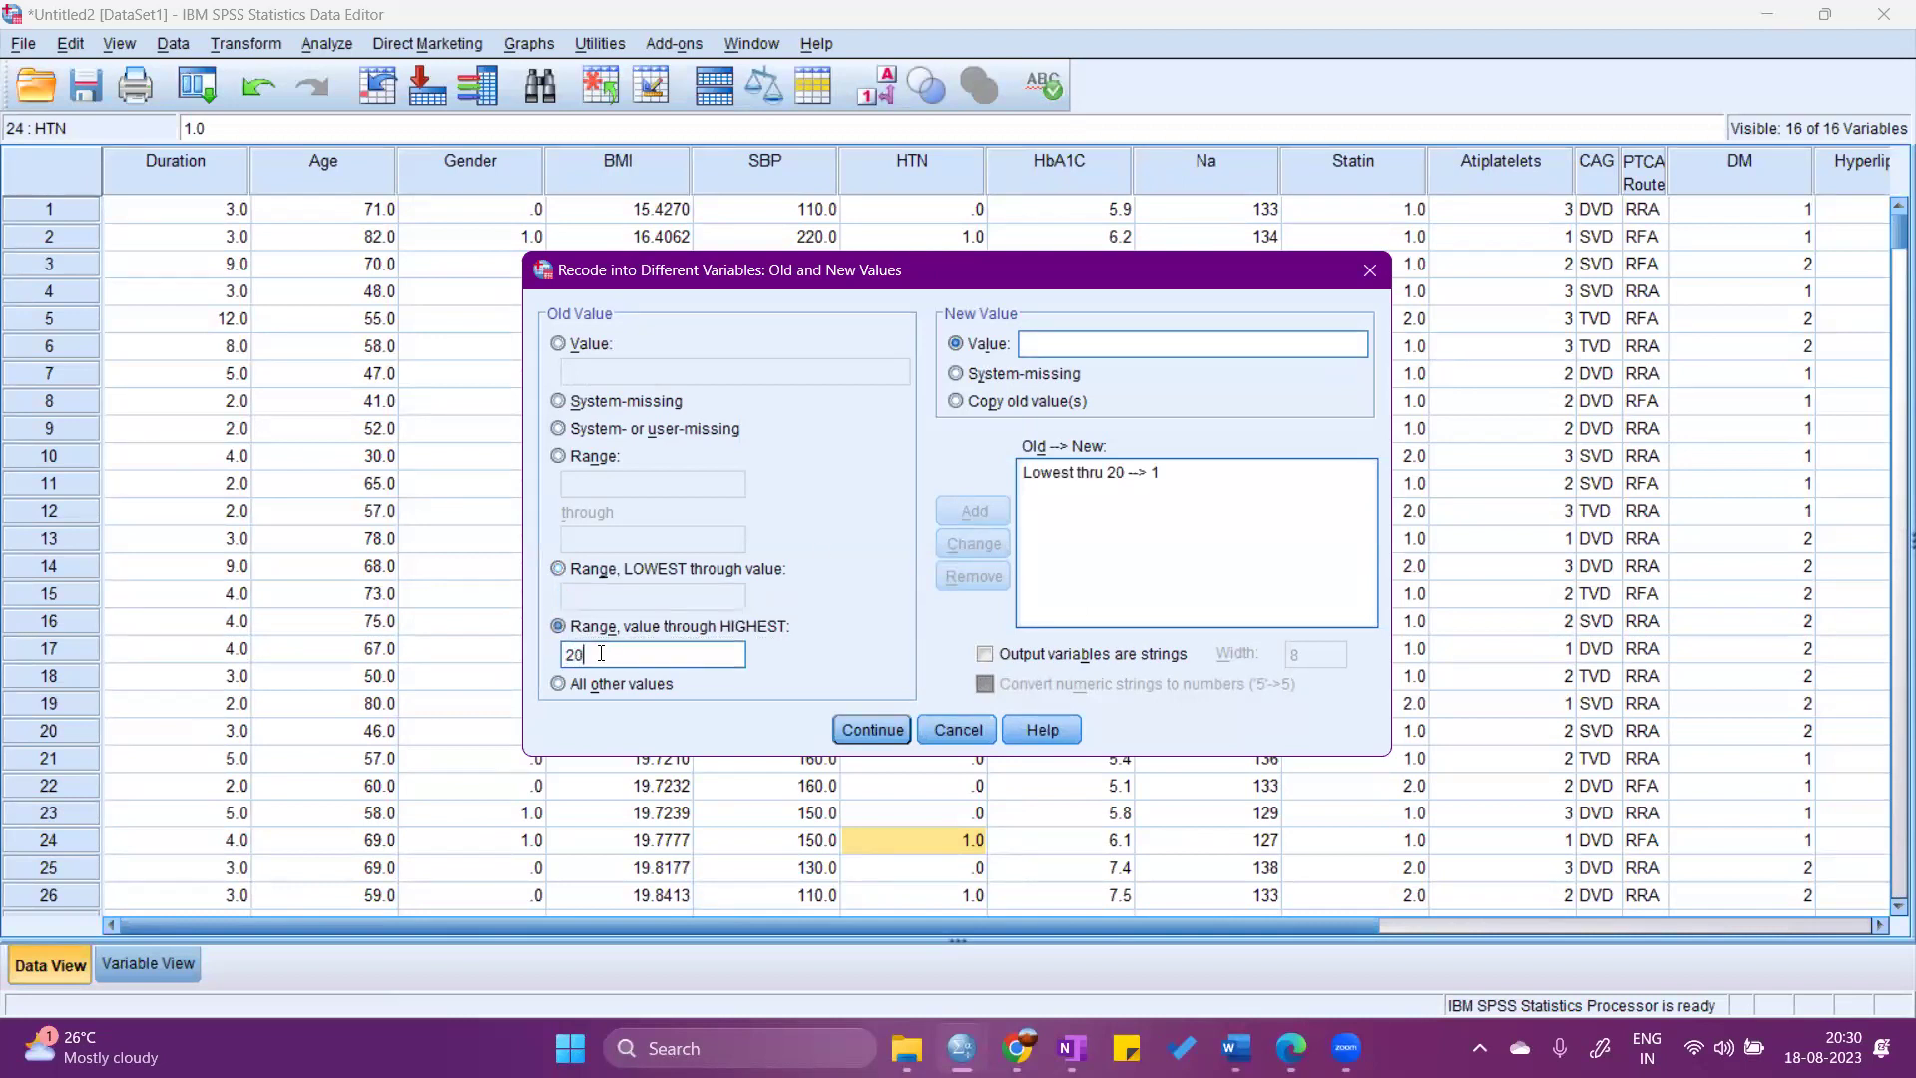
left_click(1102, 350)
type("2")
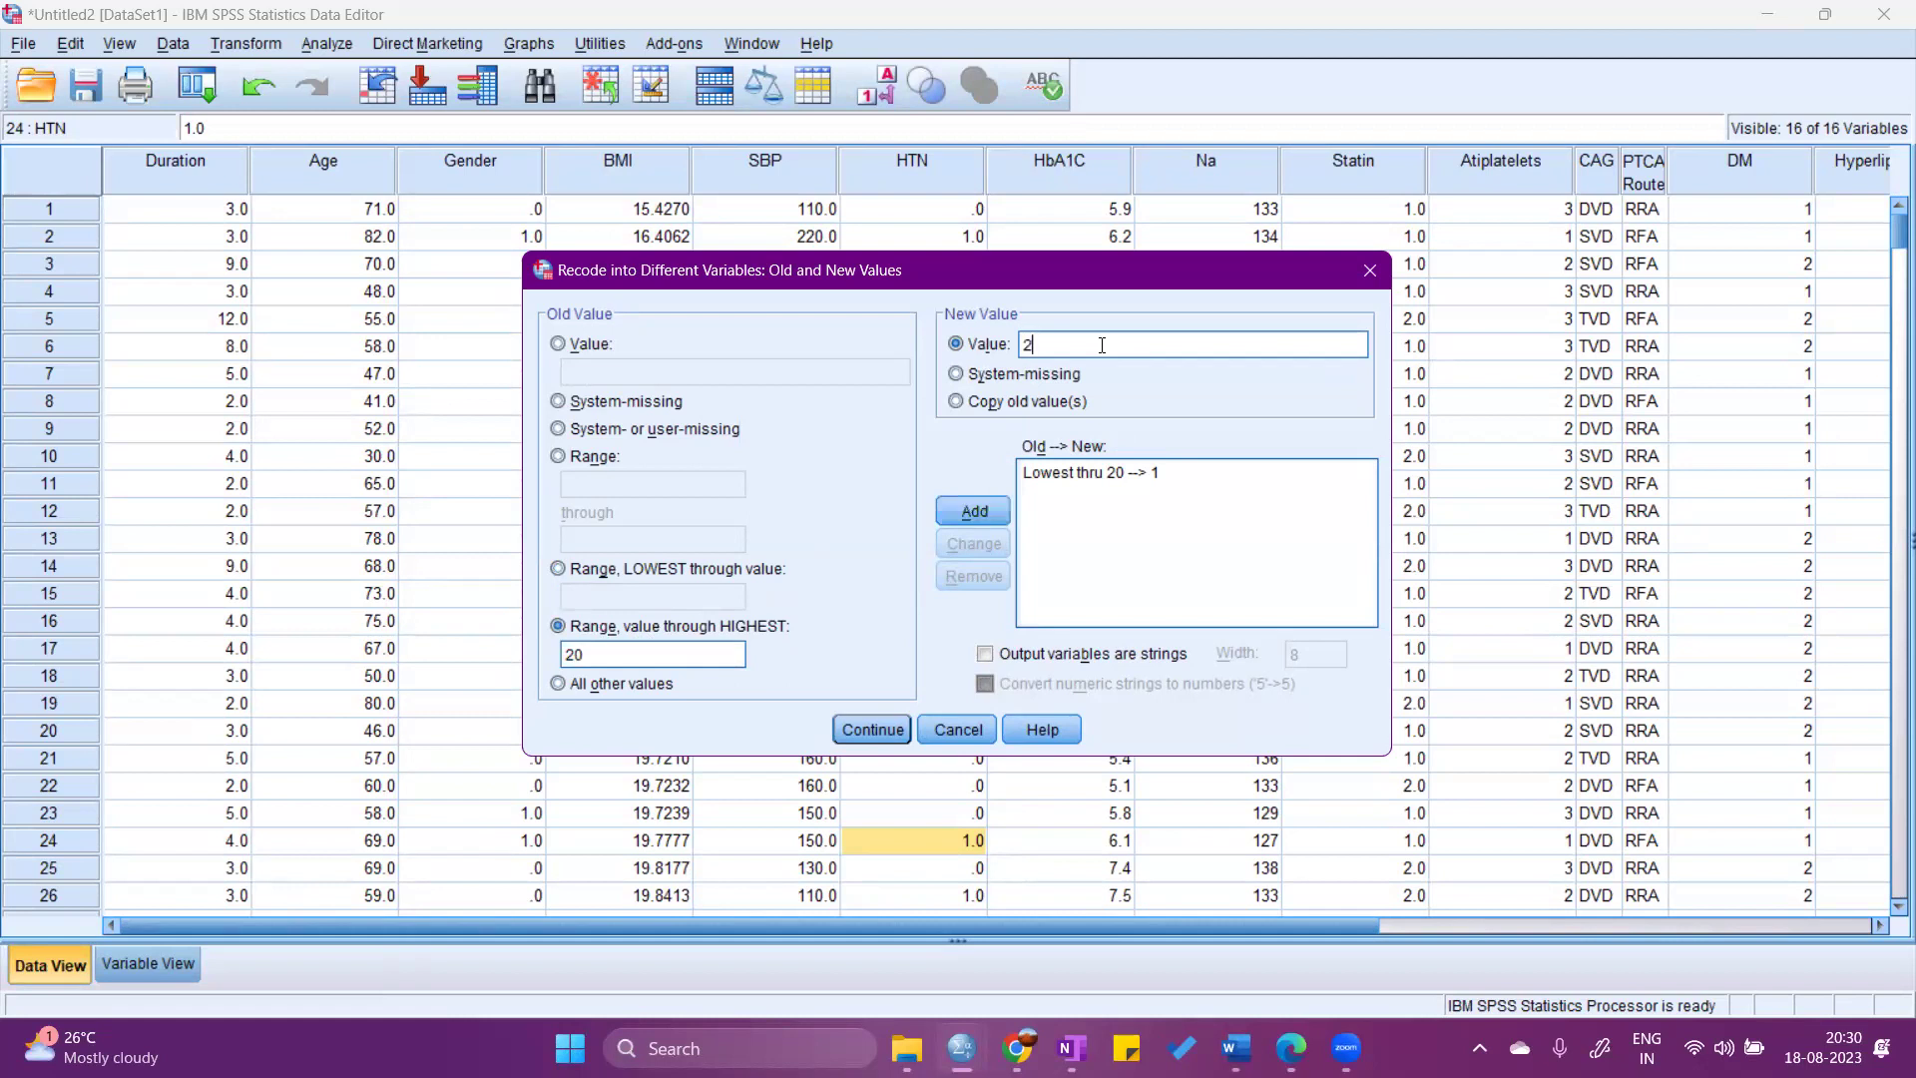
left_click(959, 512)
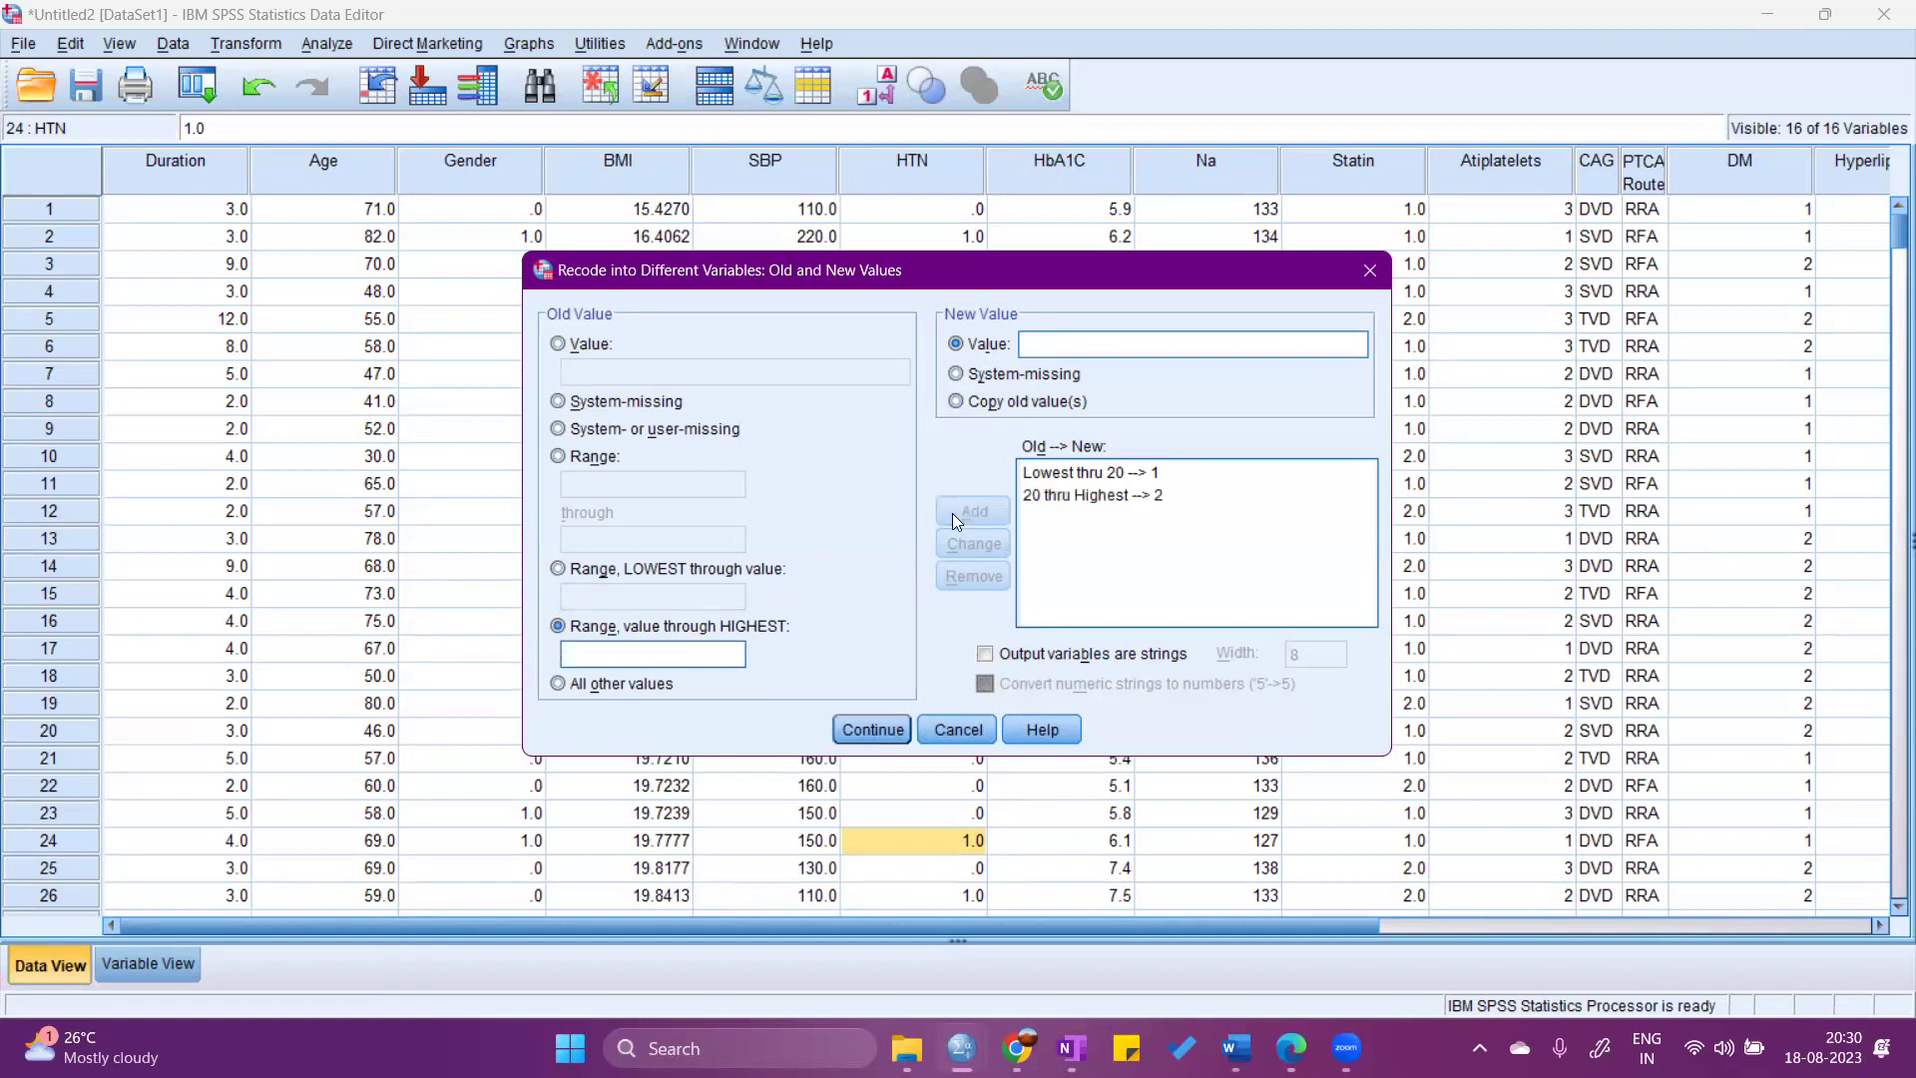
left_click(874, 729)
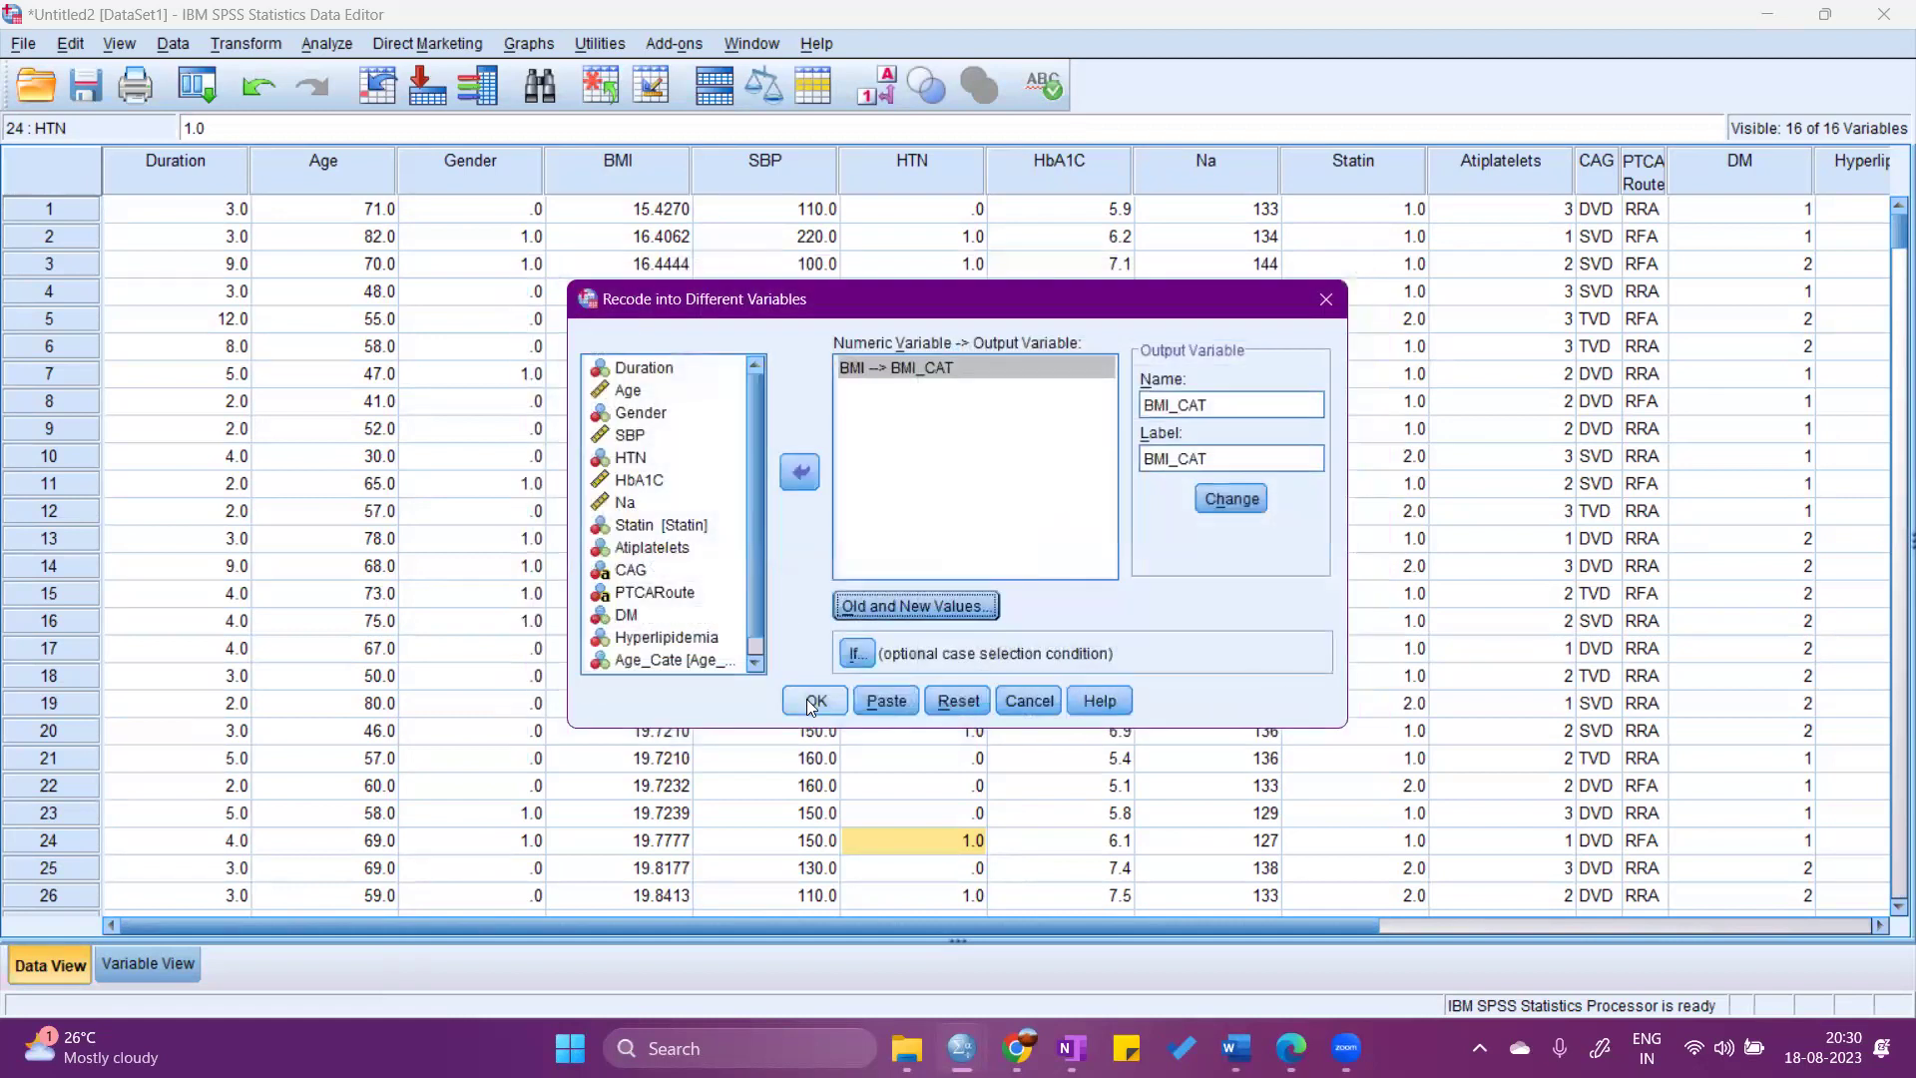
Run the BMI_CAT recode and check the new variable's category codes across the cases in the data.
left_click(817, 699)
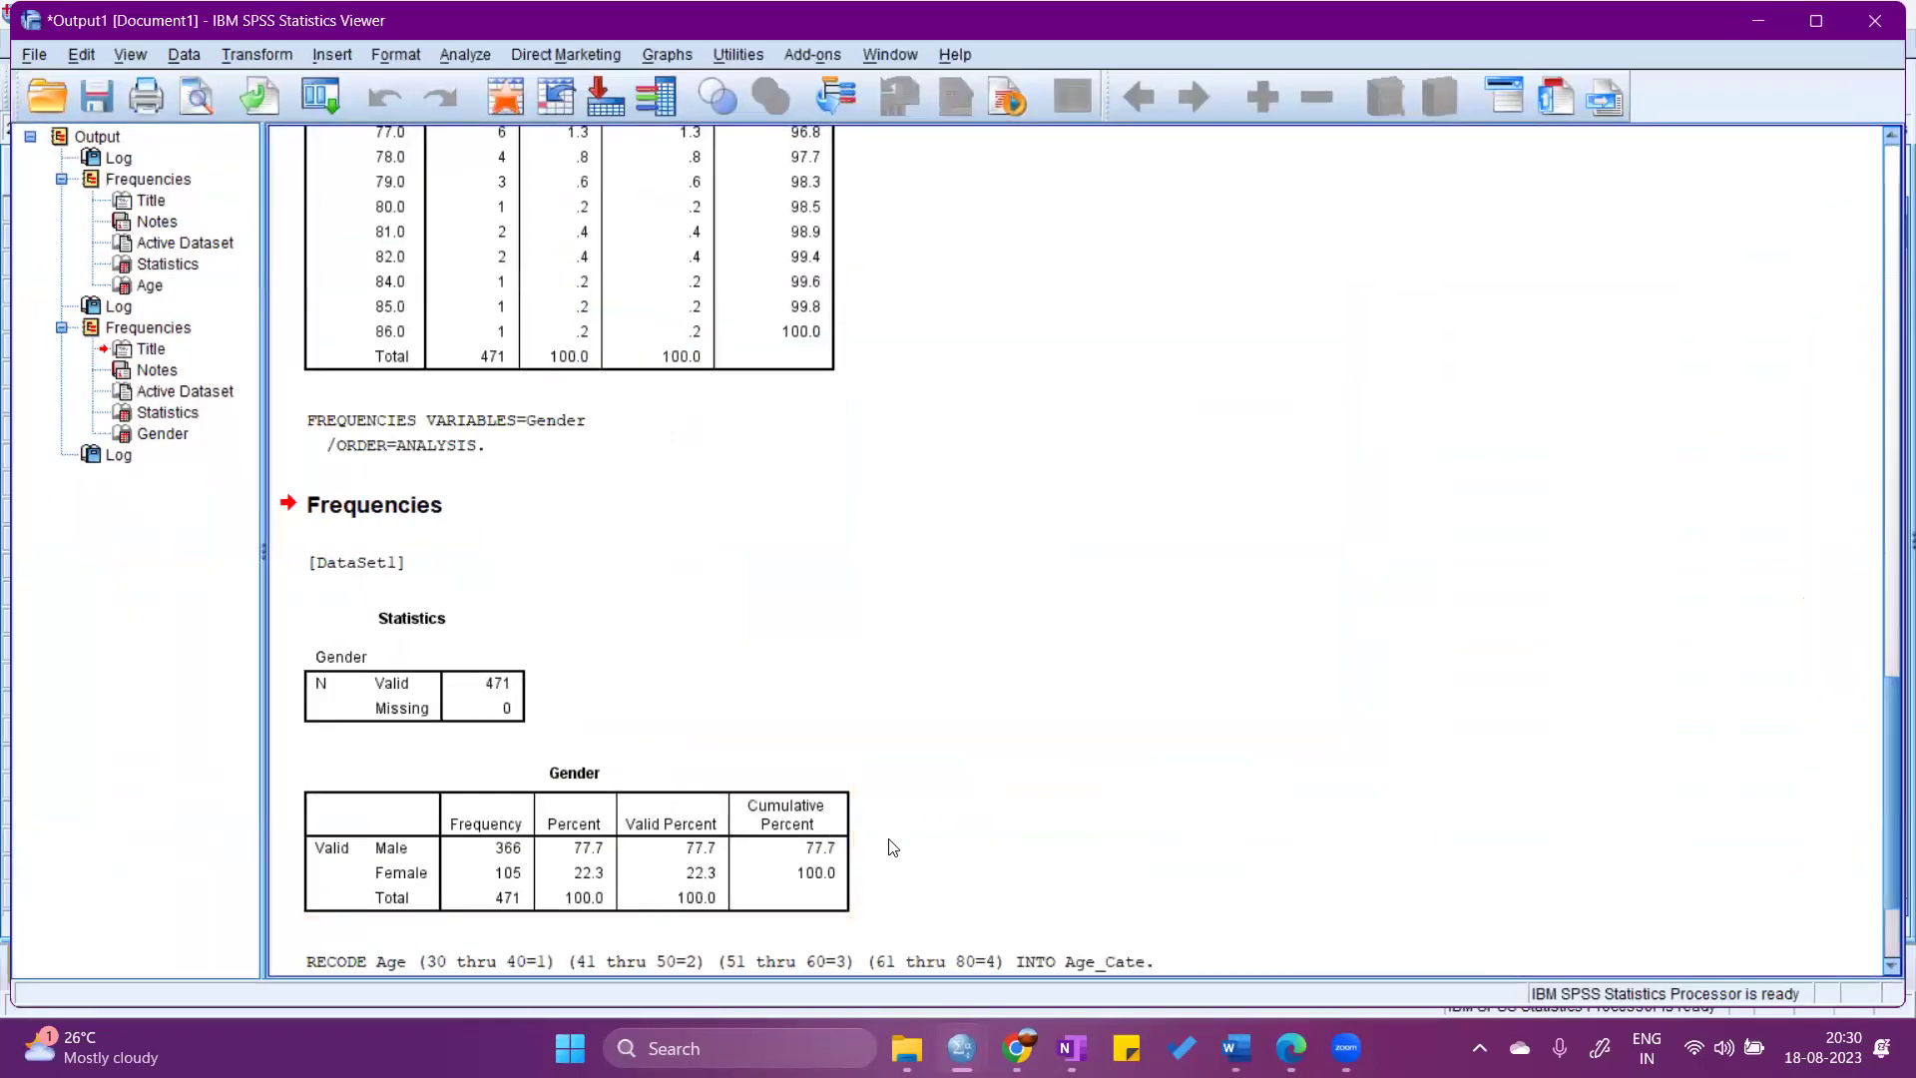
key("alt+Tab")
scroll(1617, 230, "right", 5)
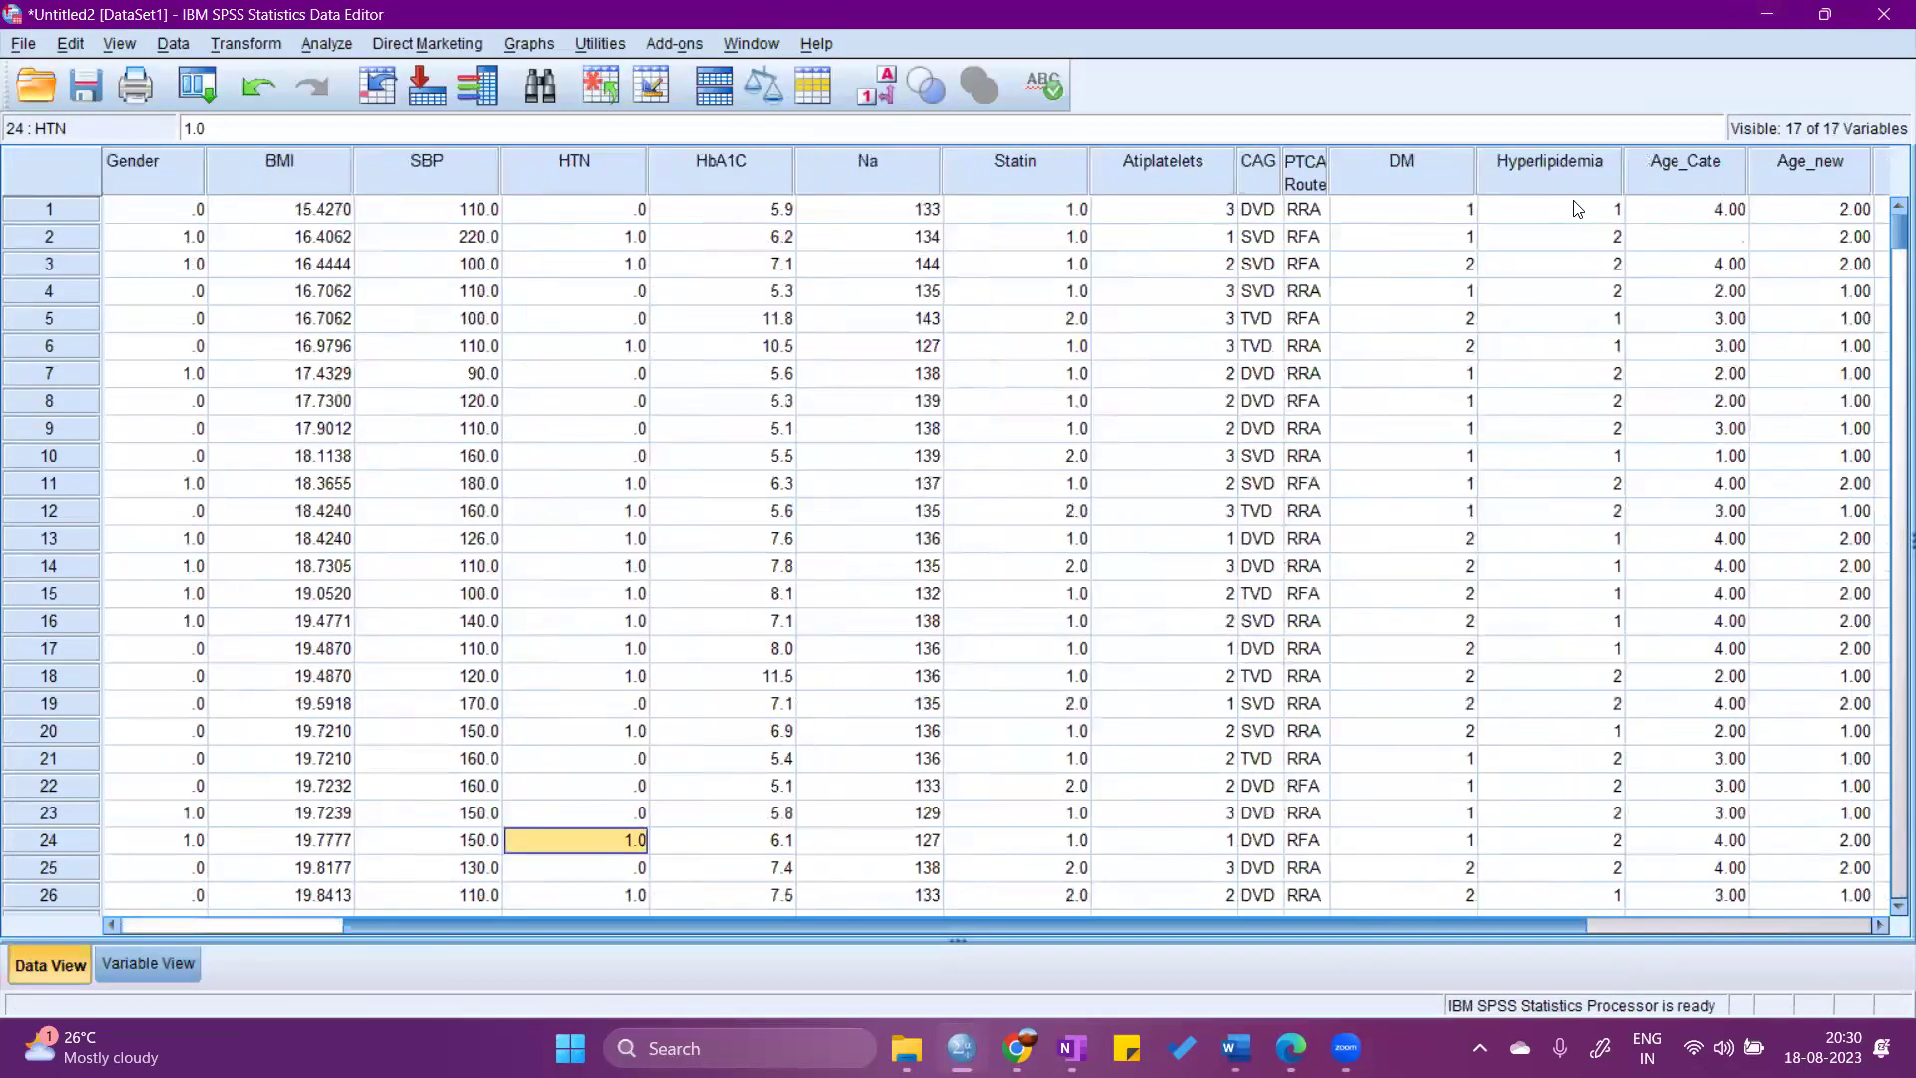
scroll(1576, 209, "right", 3)
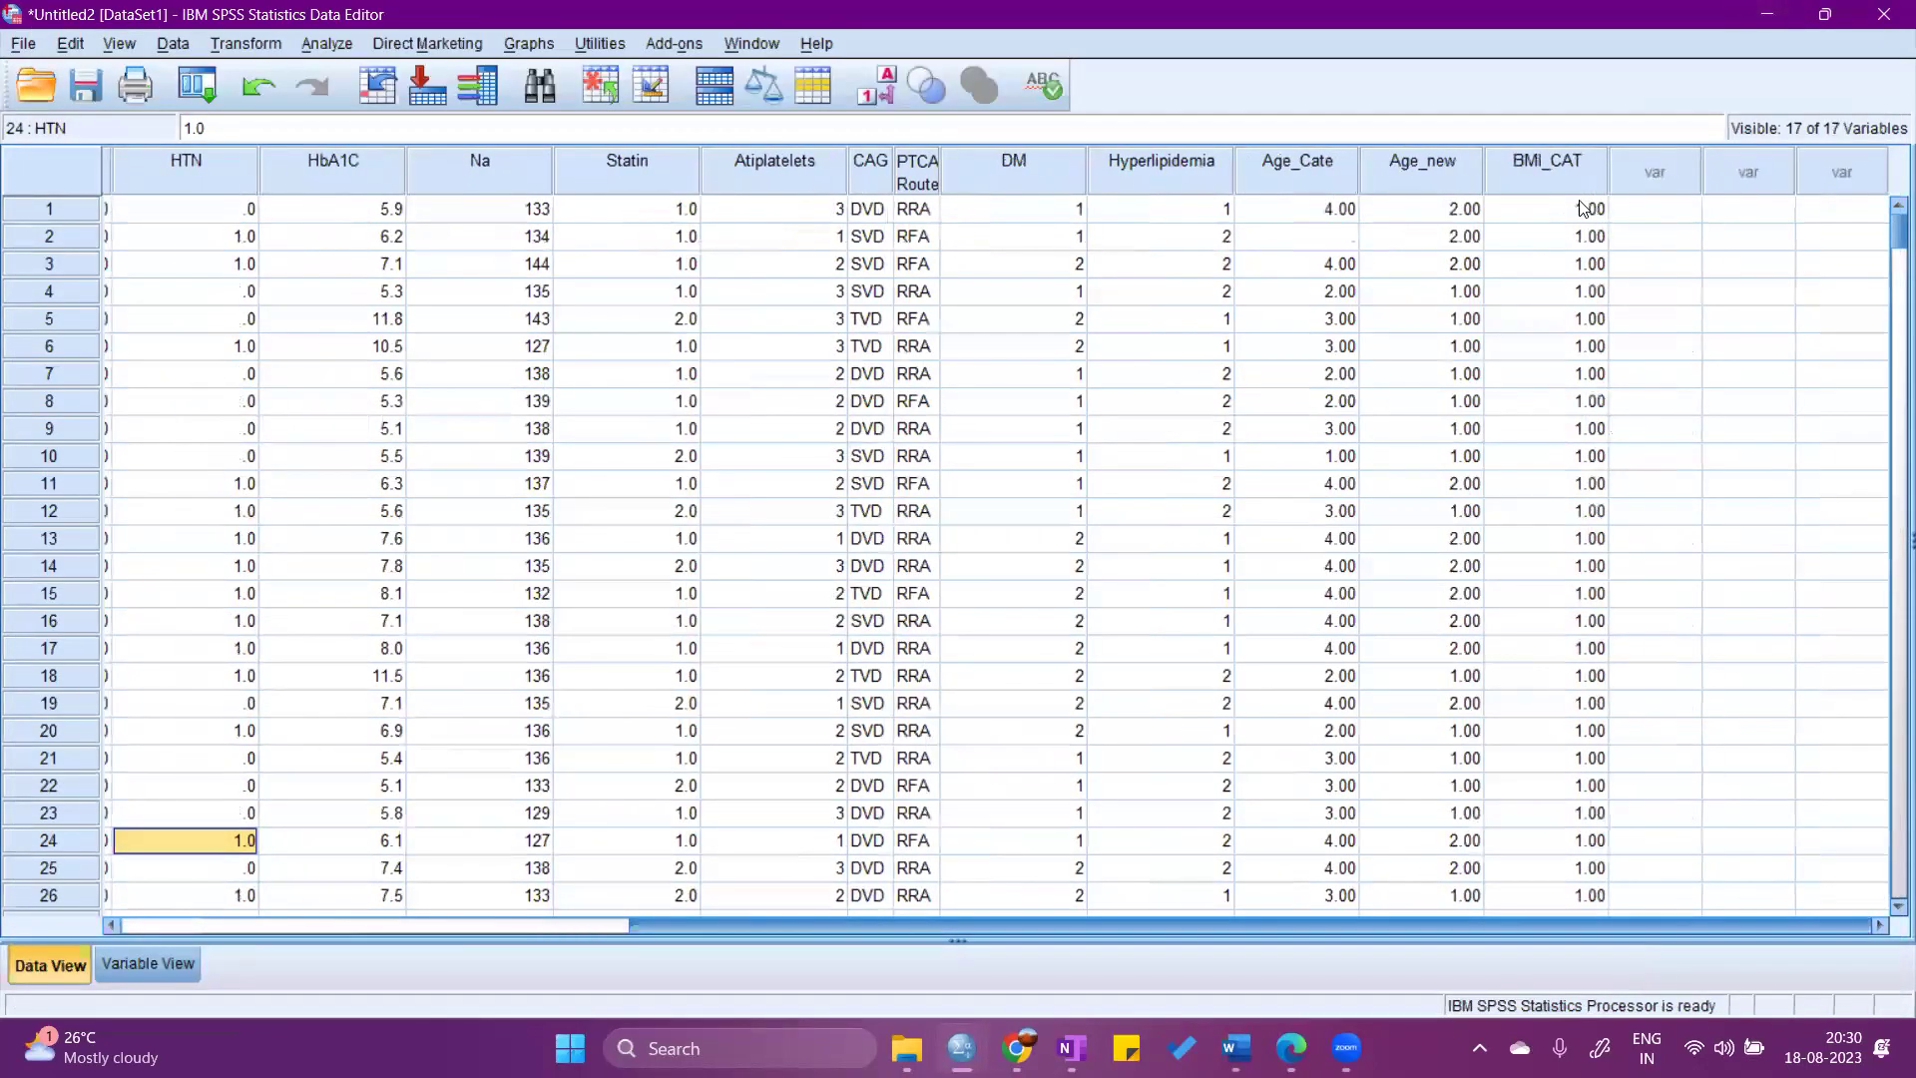
scroll(1568, 469, "down", 8)
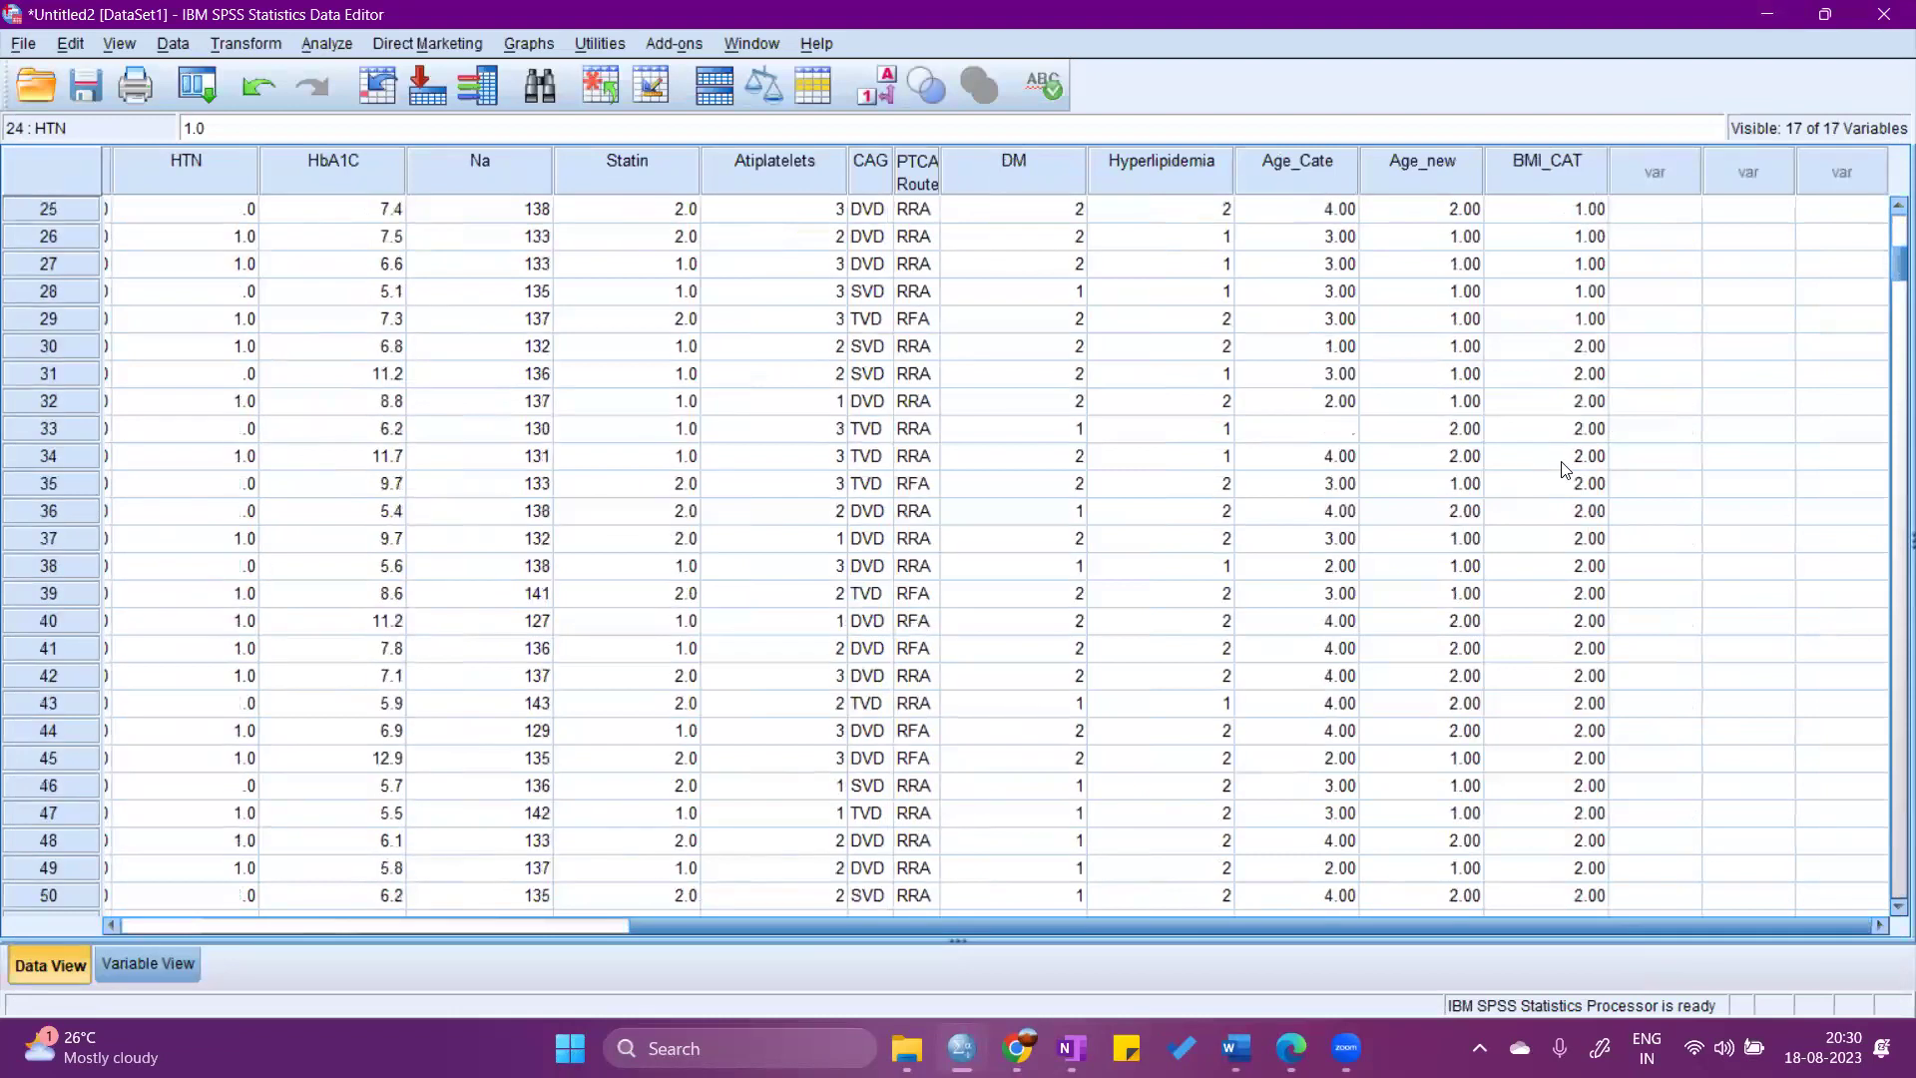
scroll(1568, 469, "down", 20)
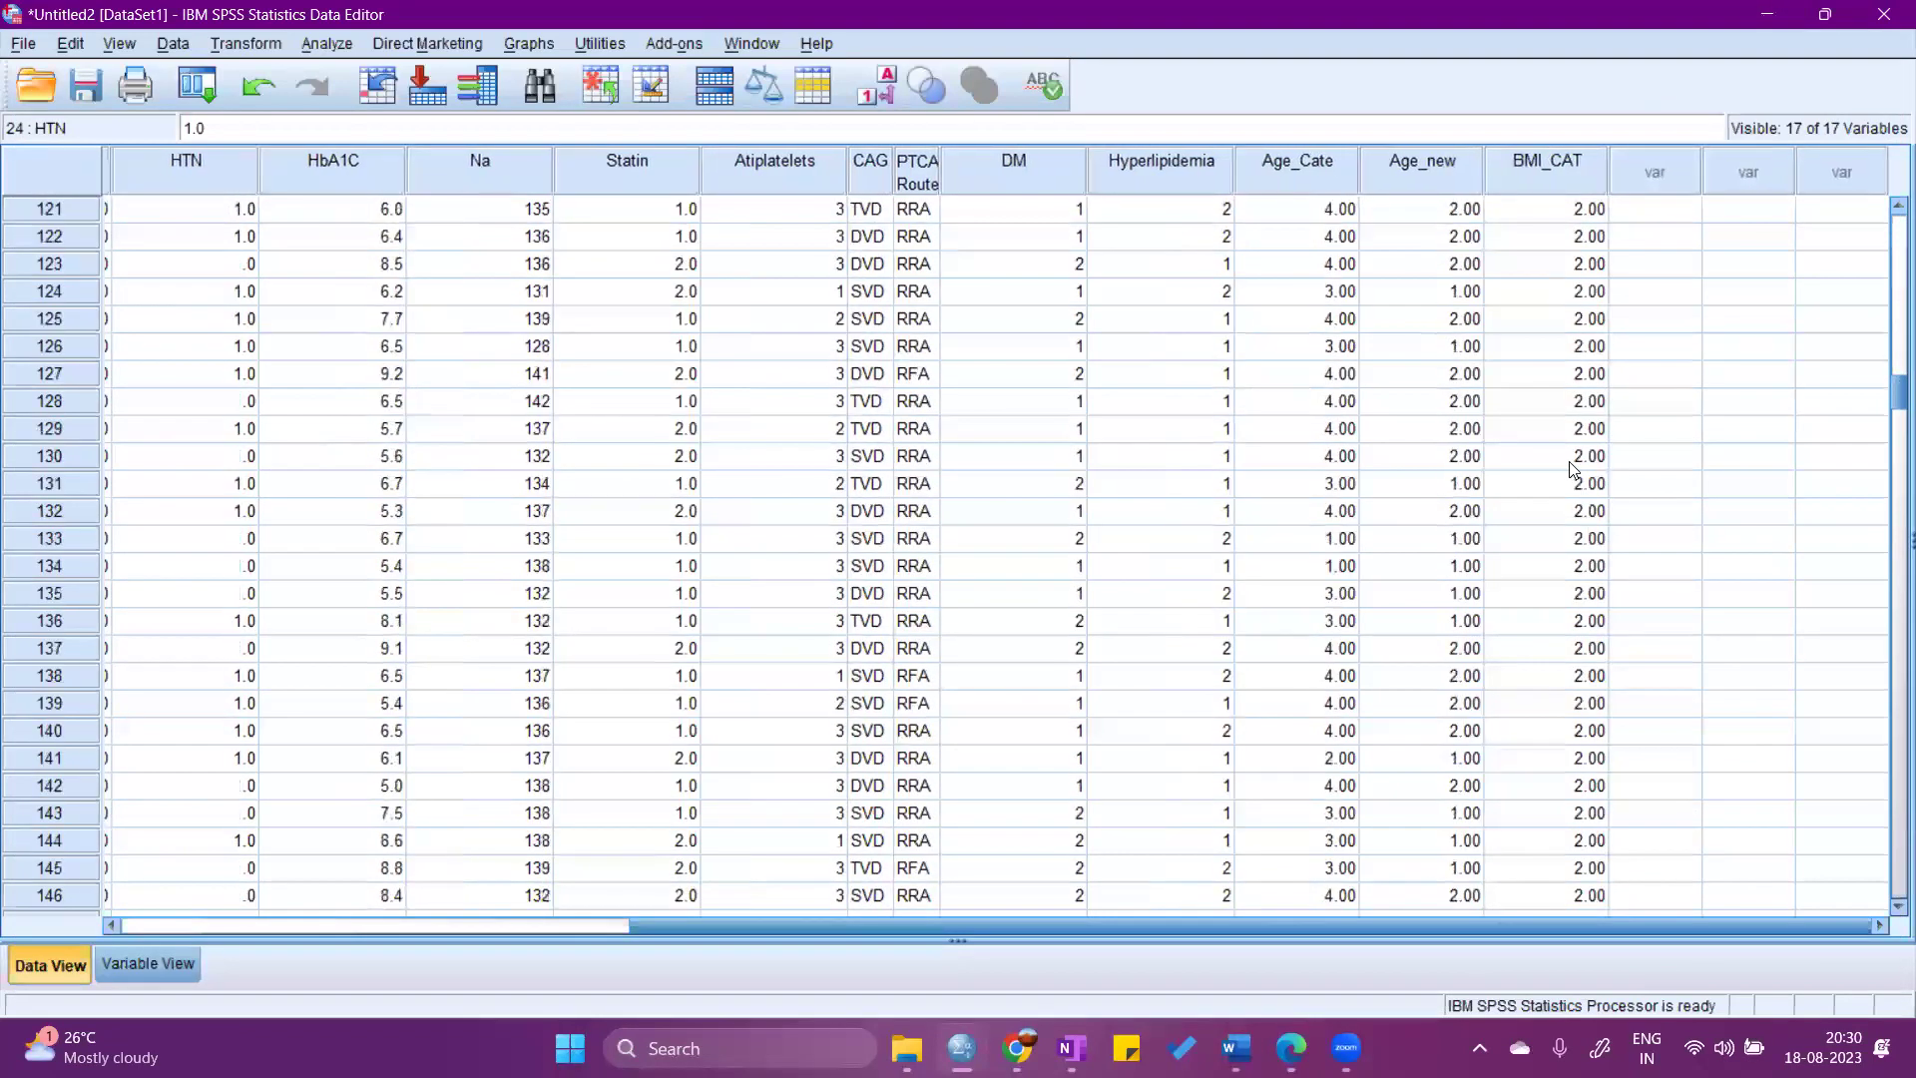
scroll(1576, 590, "up", 20)
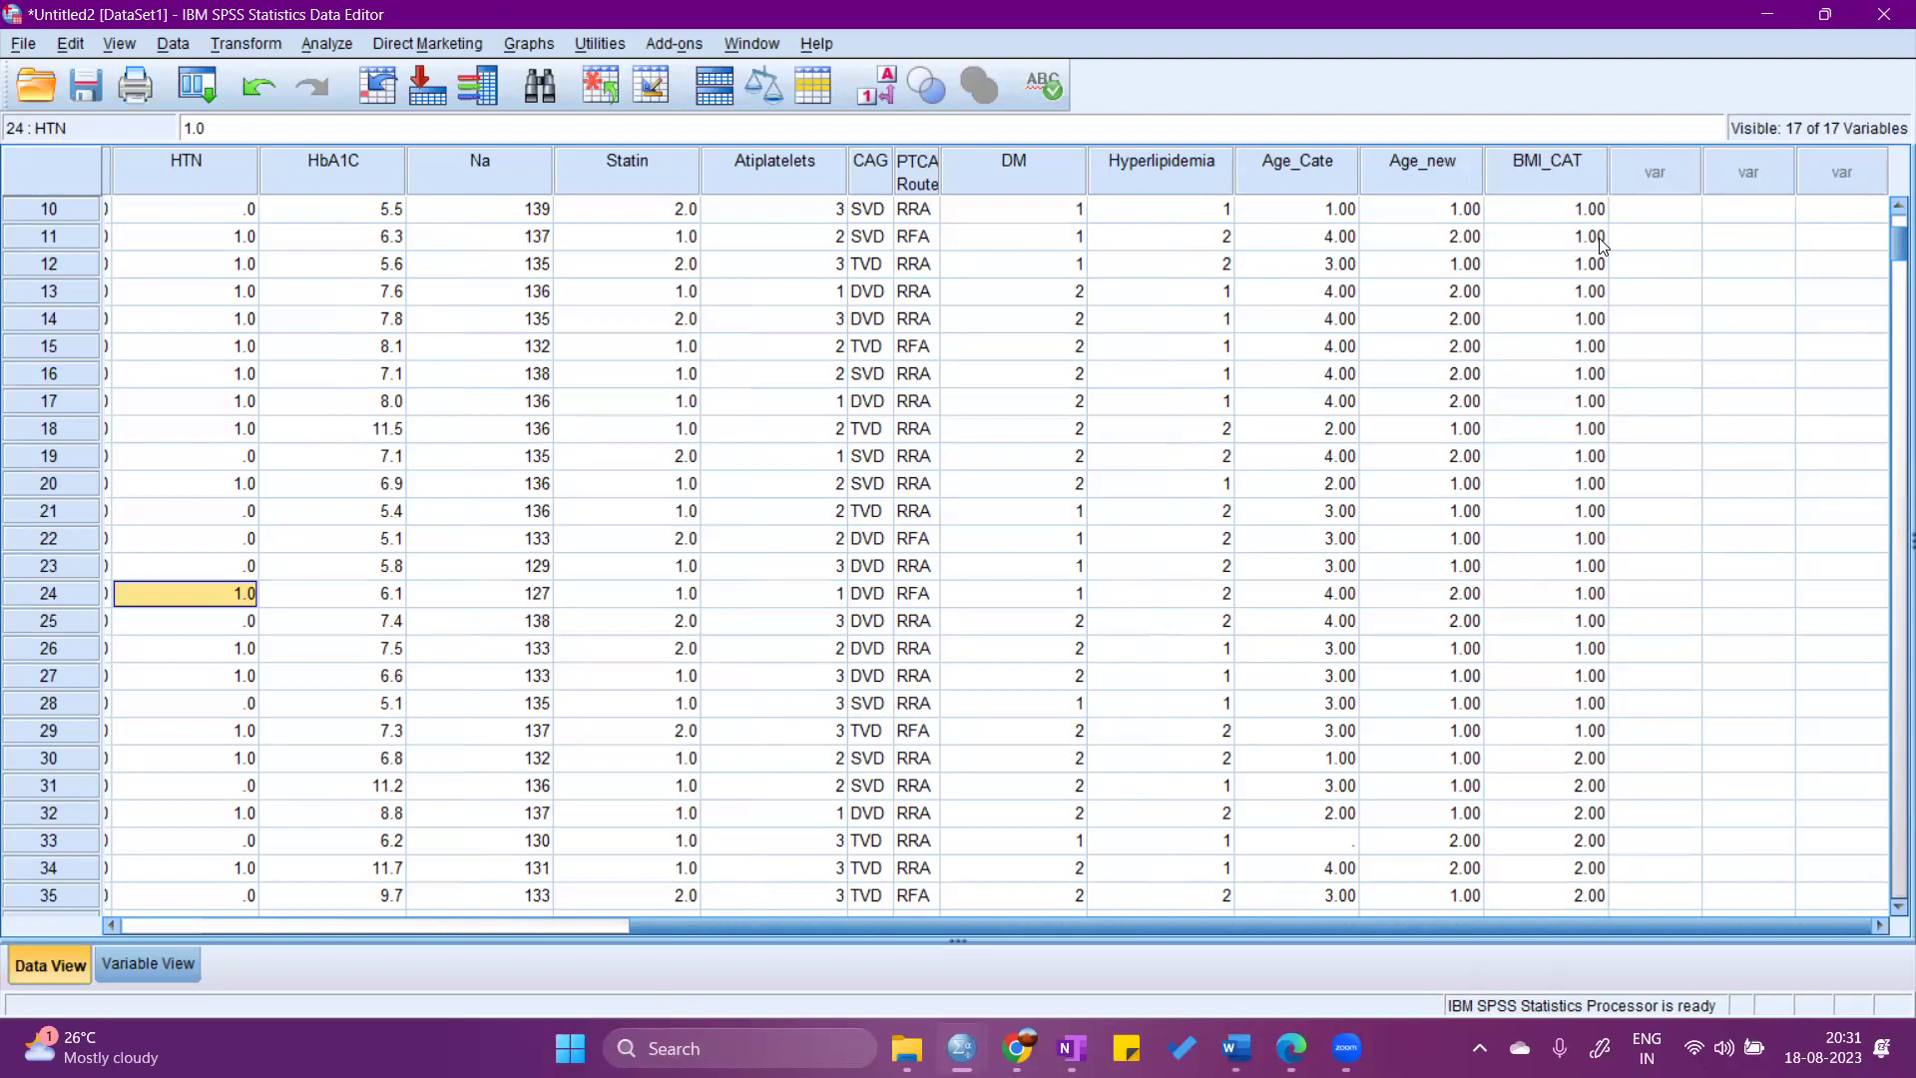
Set up a Frequencies analysis, clearing its previous settings and adding Age_new and BMI_CAT as the variables.
left_click(321, 44)
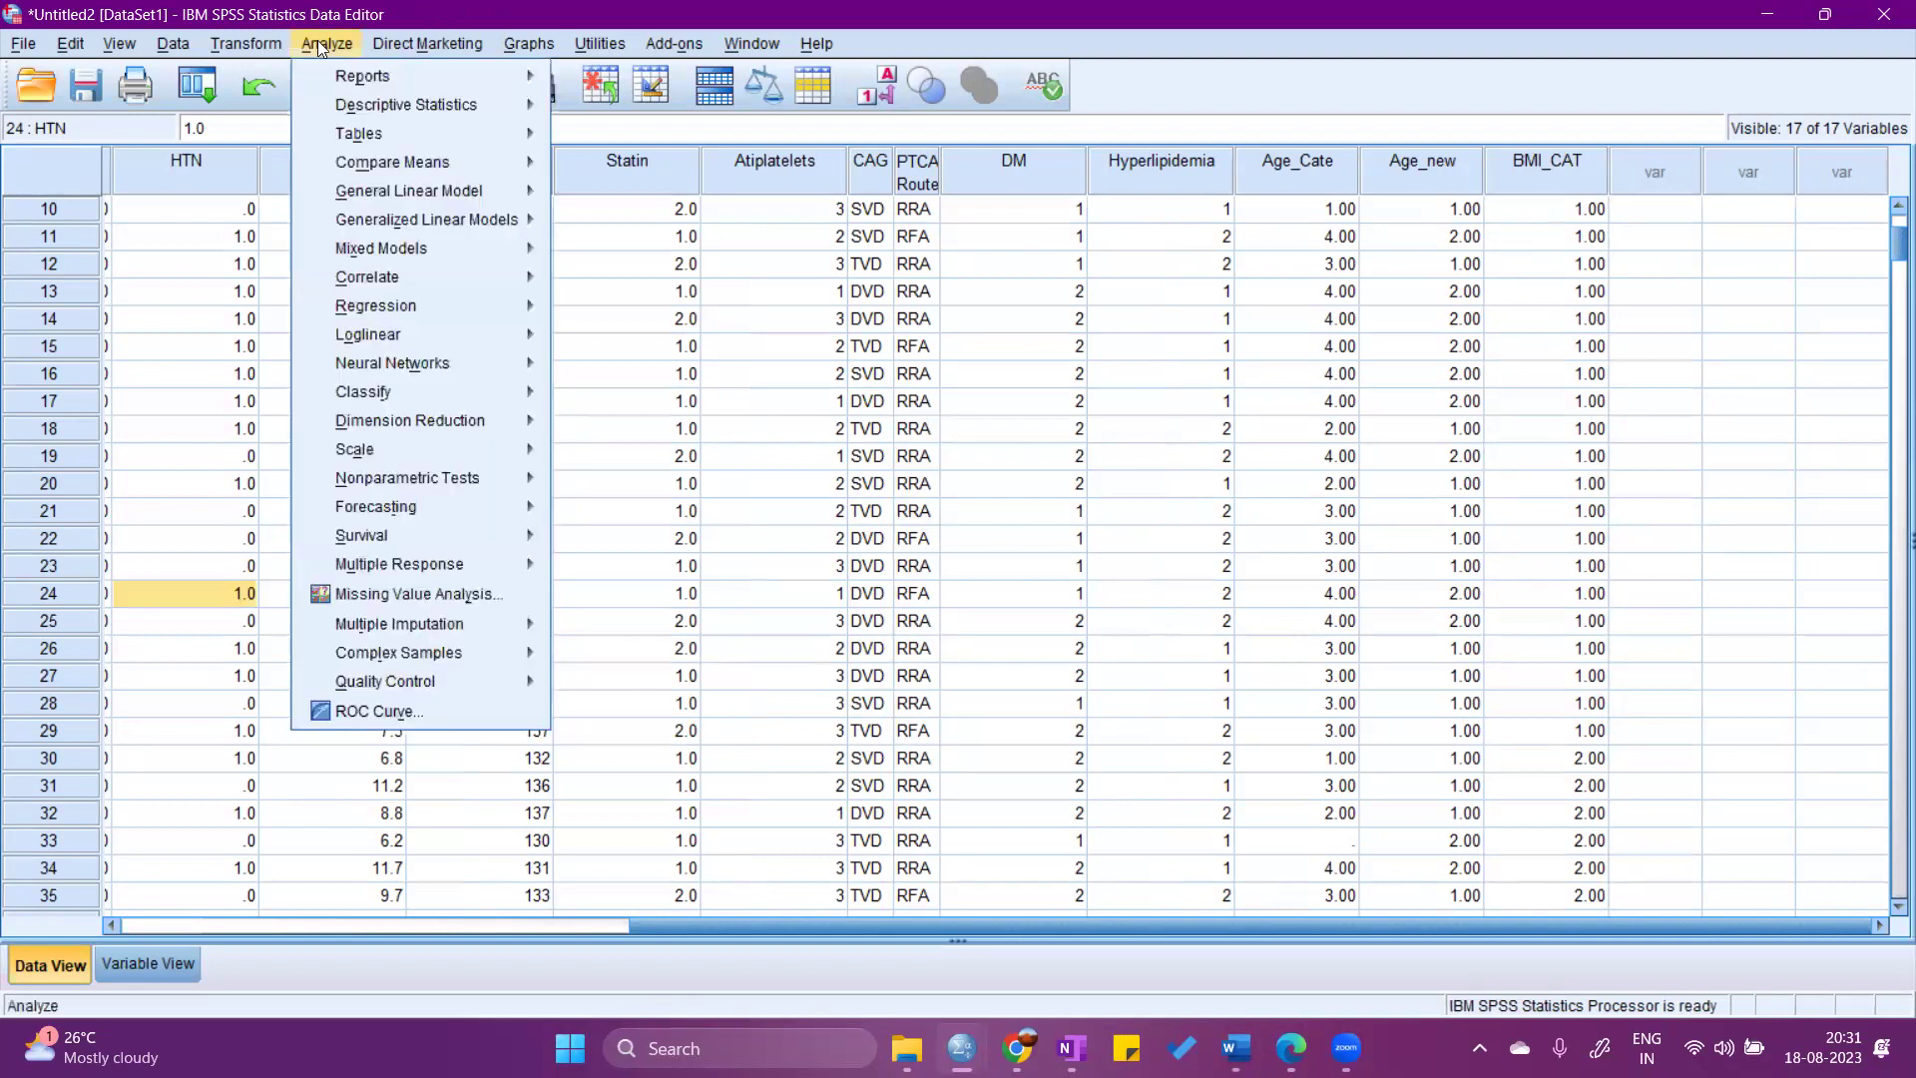
mouse_move(365, 108)
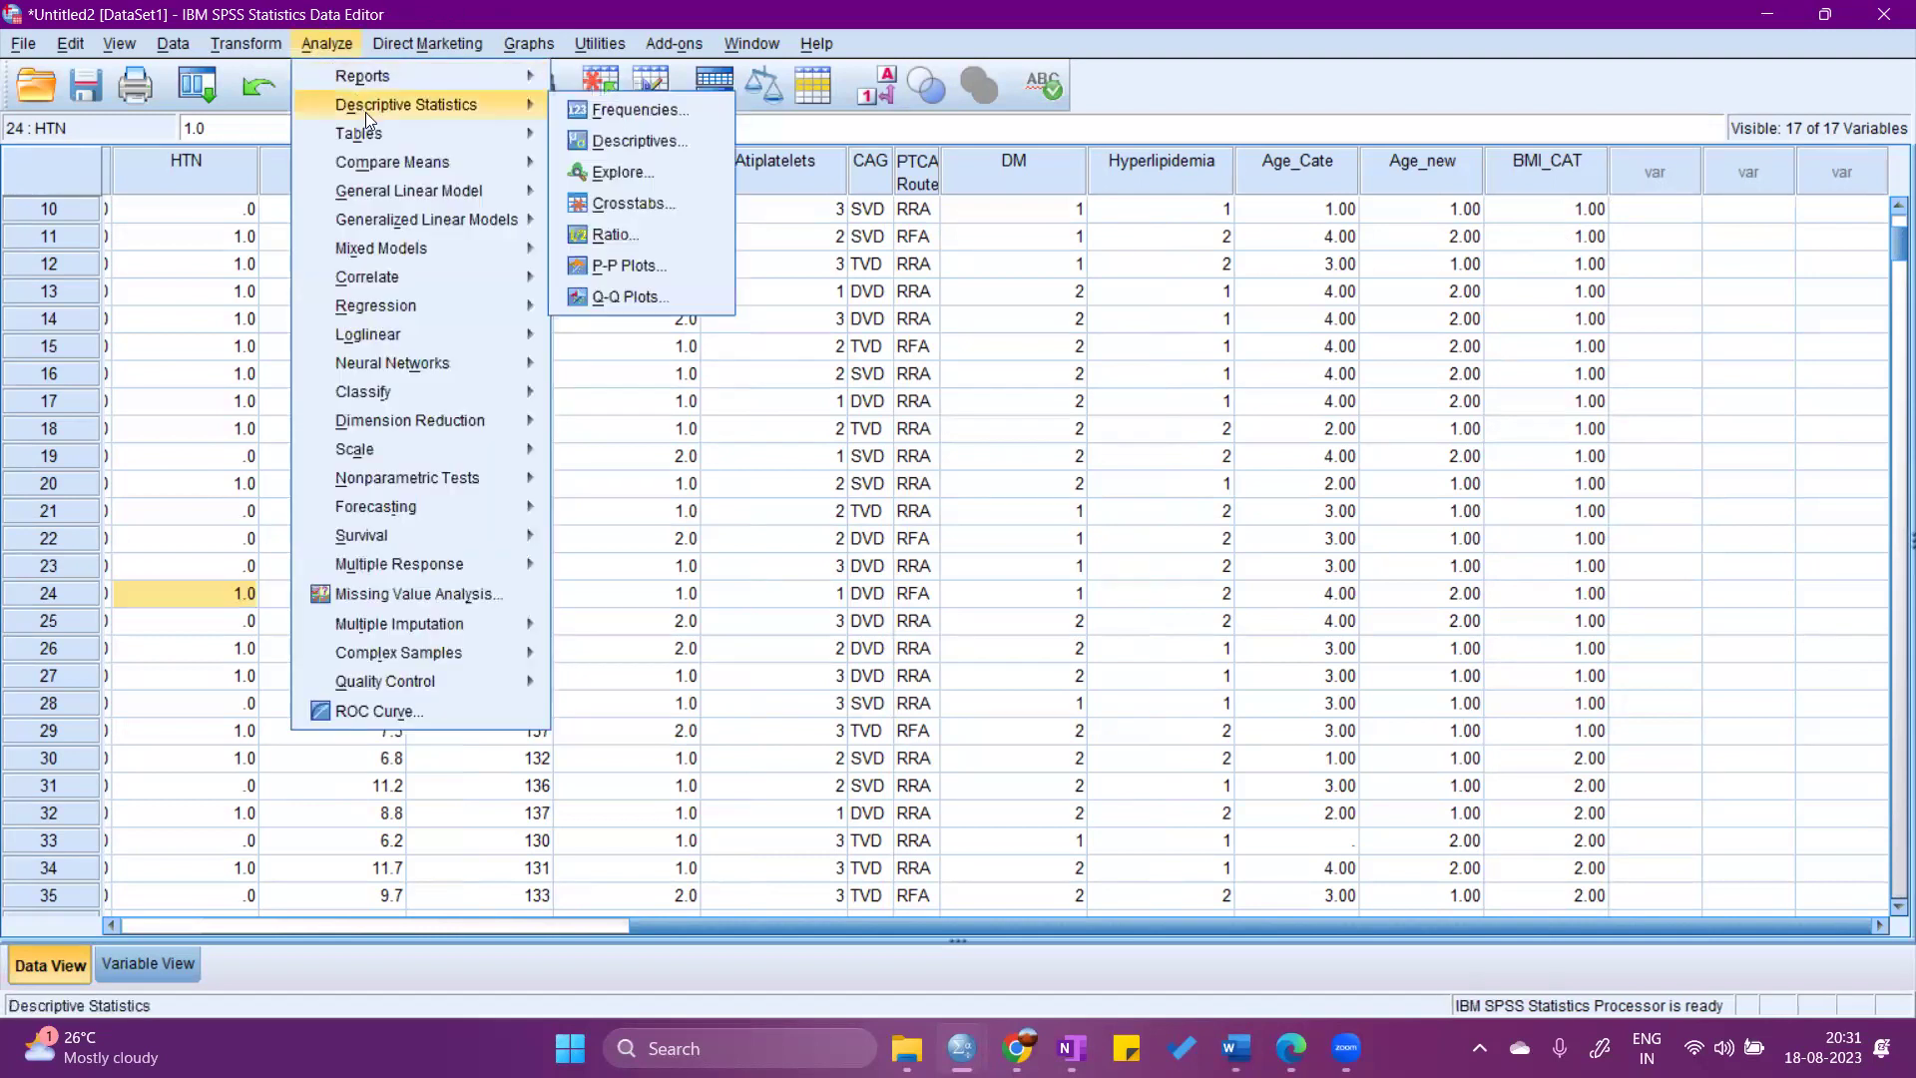
left_click(650, 112)
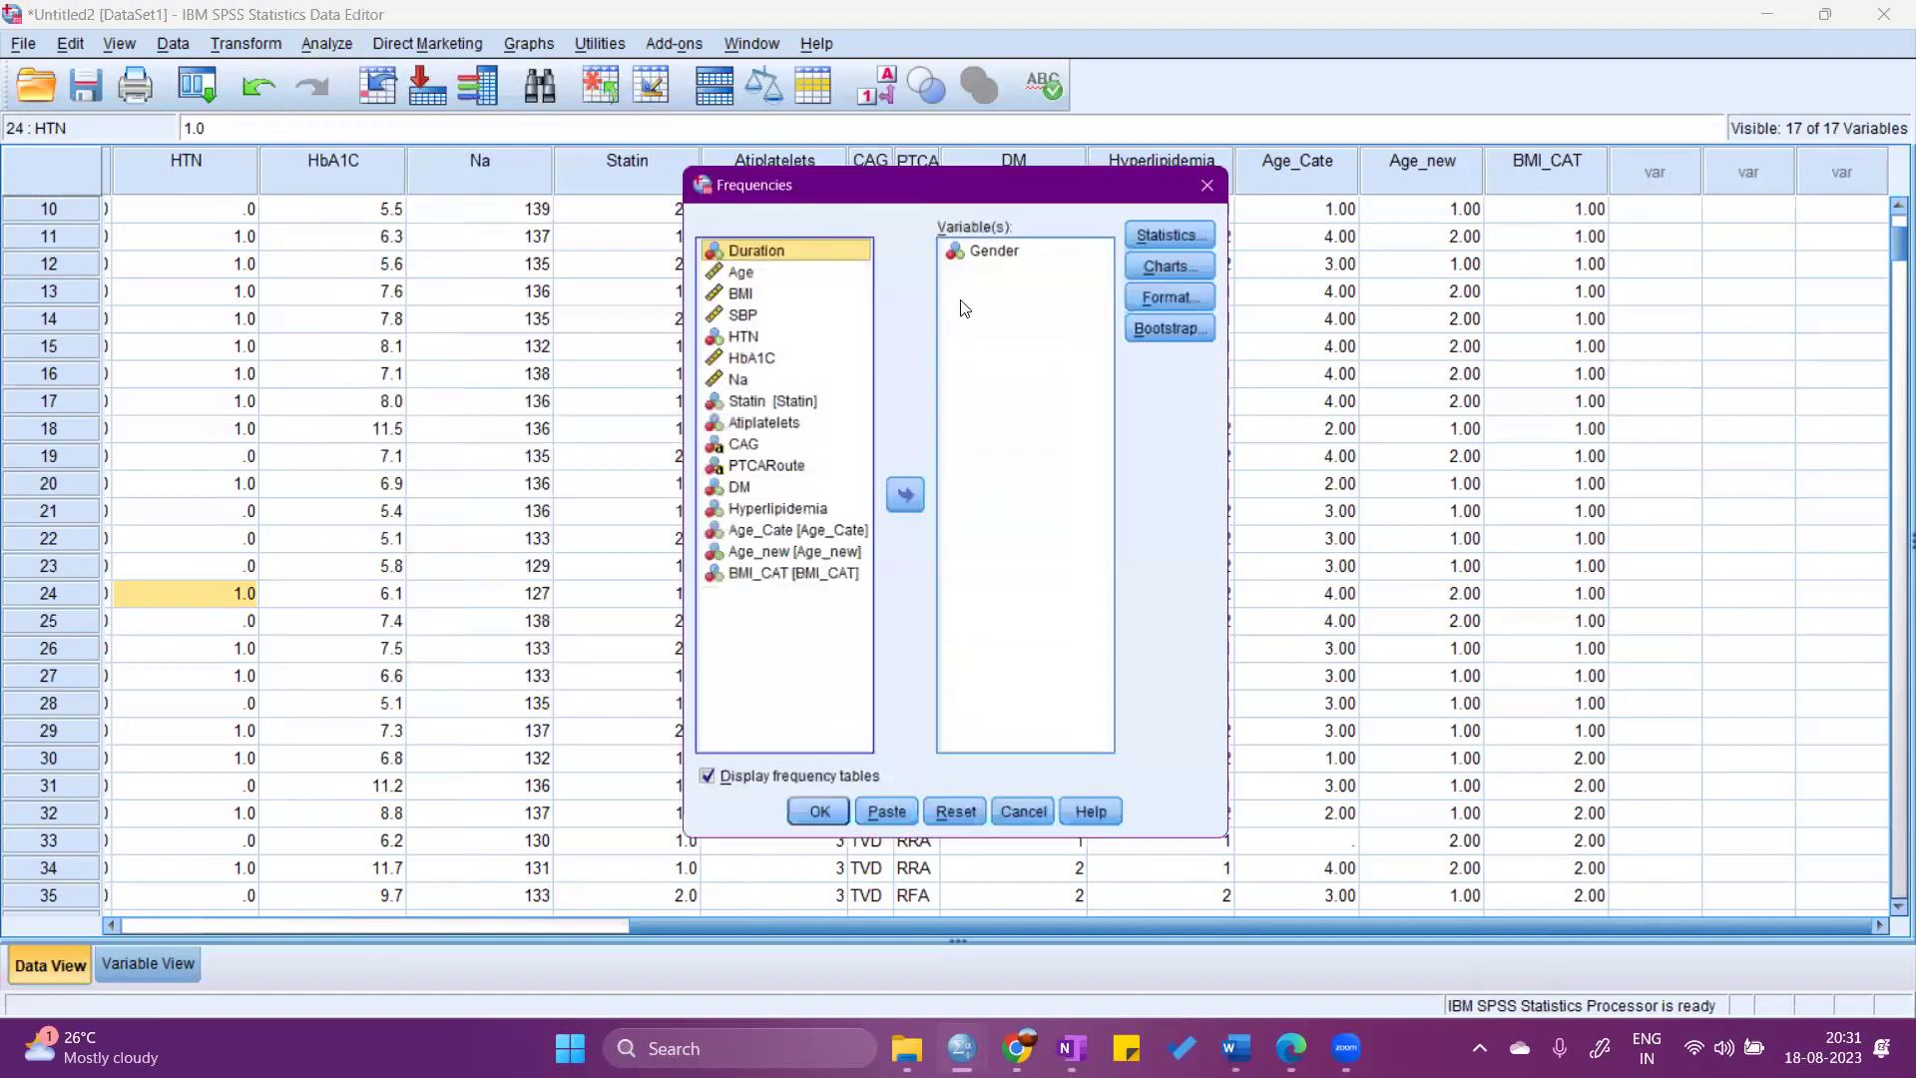
left_click(944, 826)
left_click(780, 601)
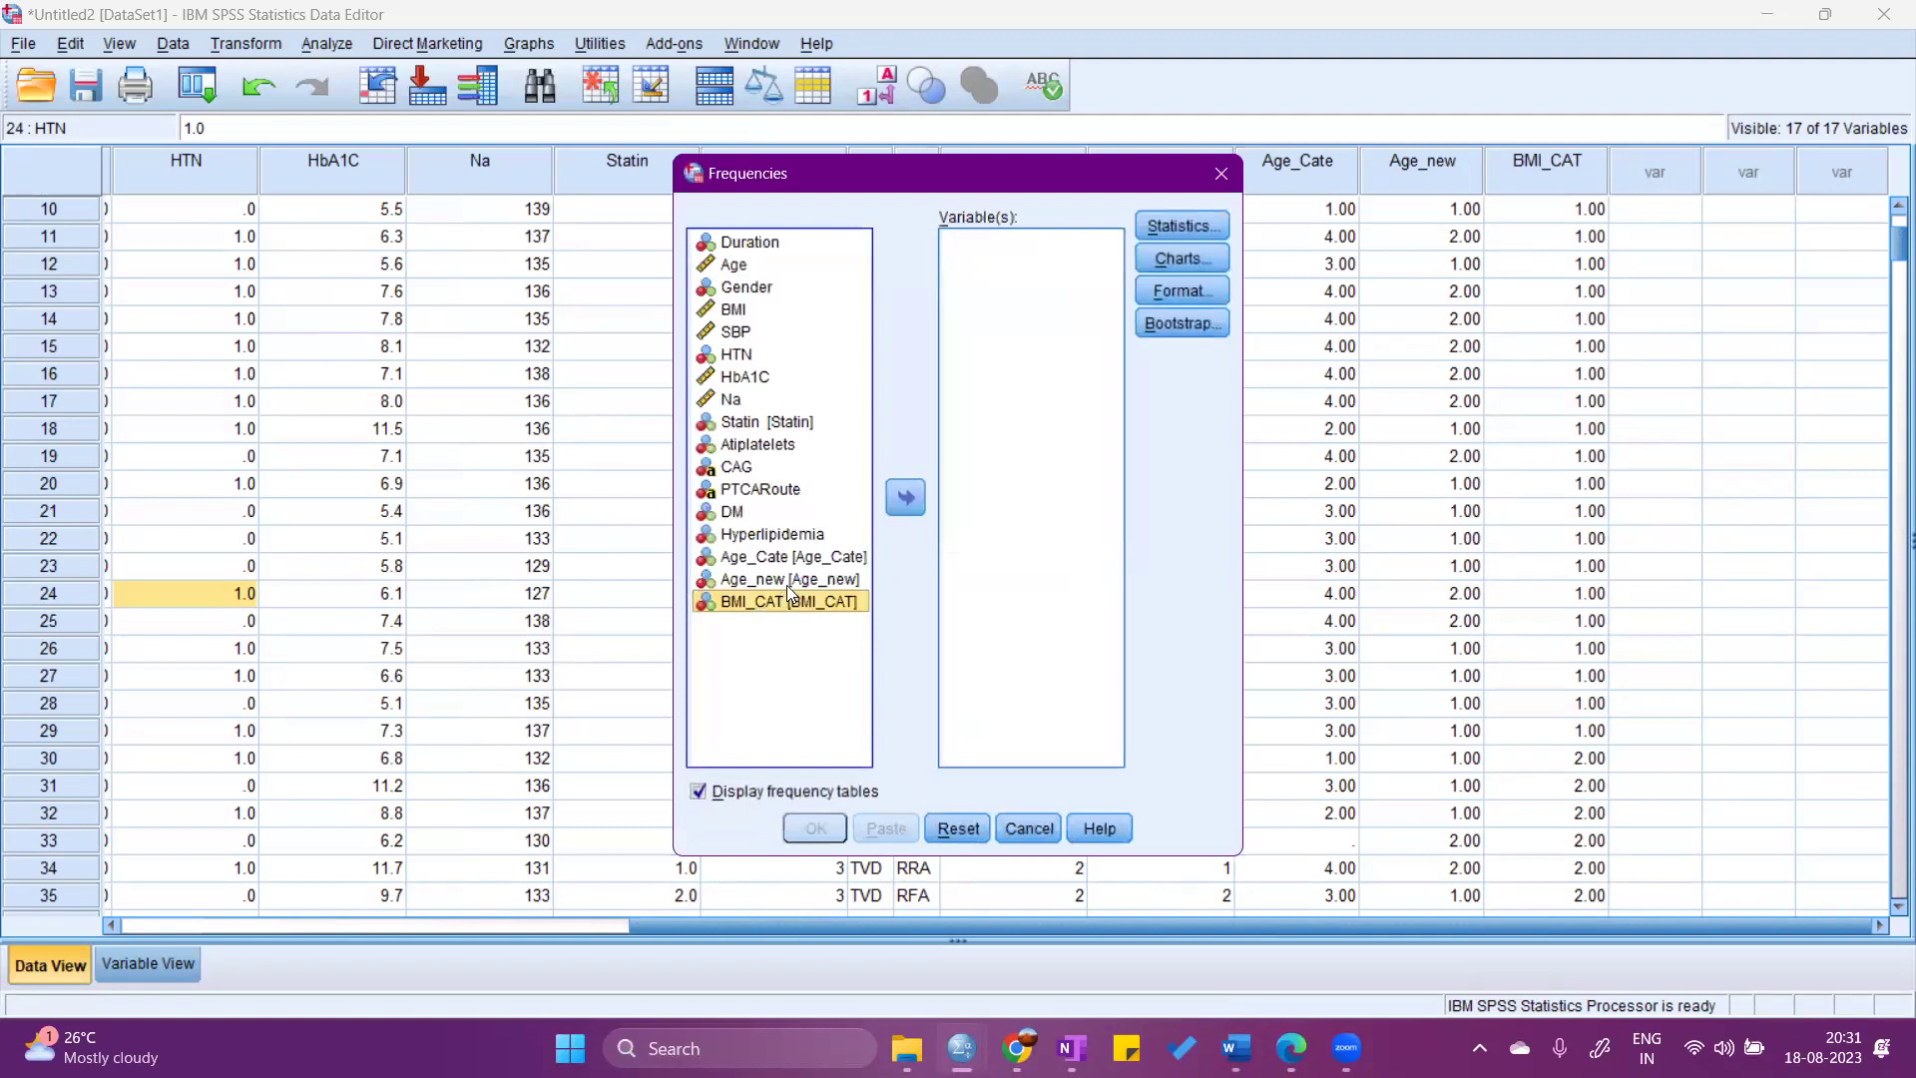
left_click(814, 556, "ctrl")
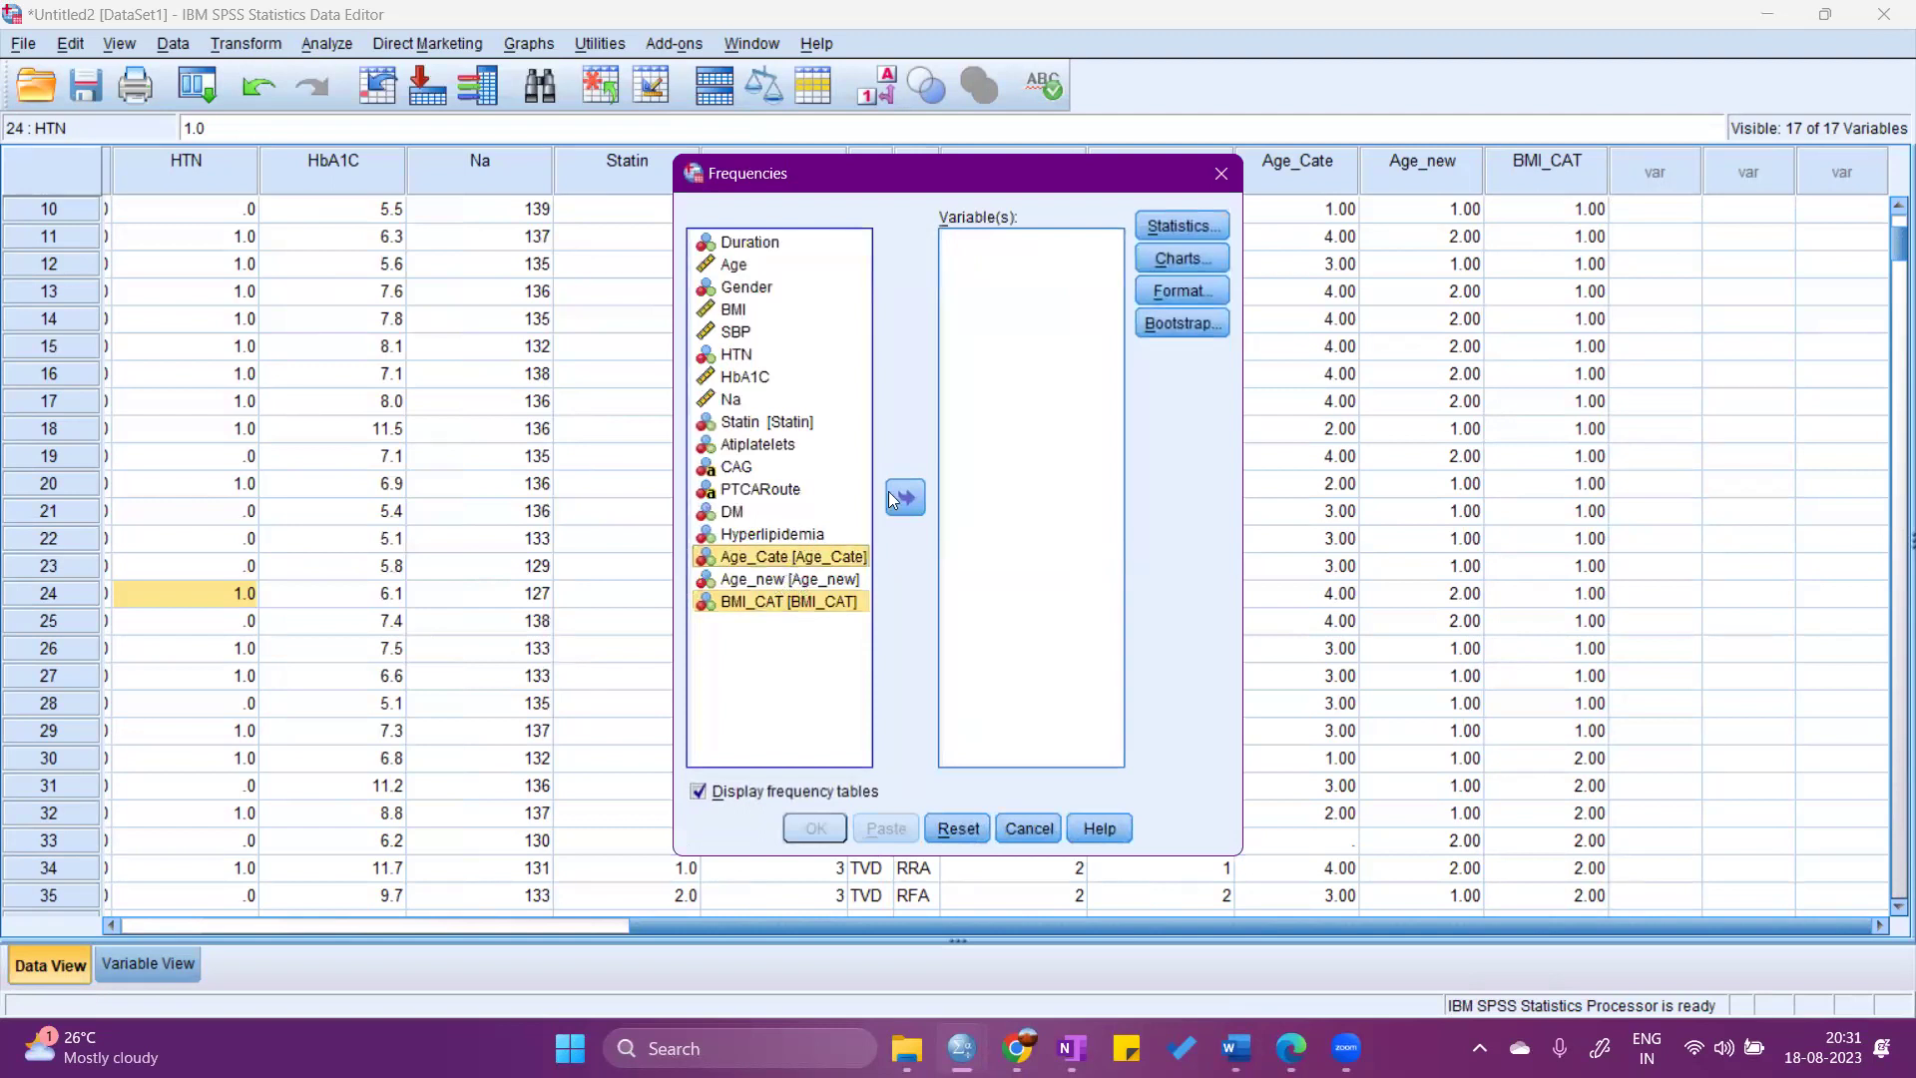
left_click(783, 603)
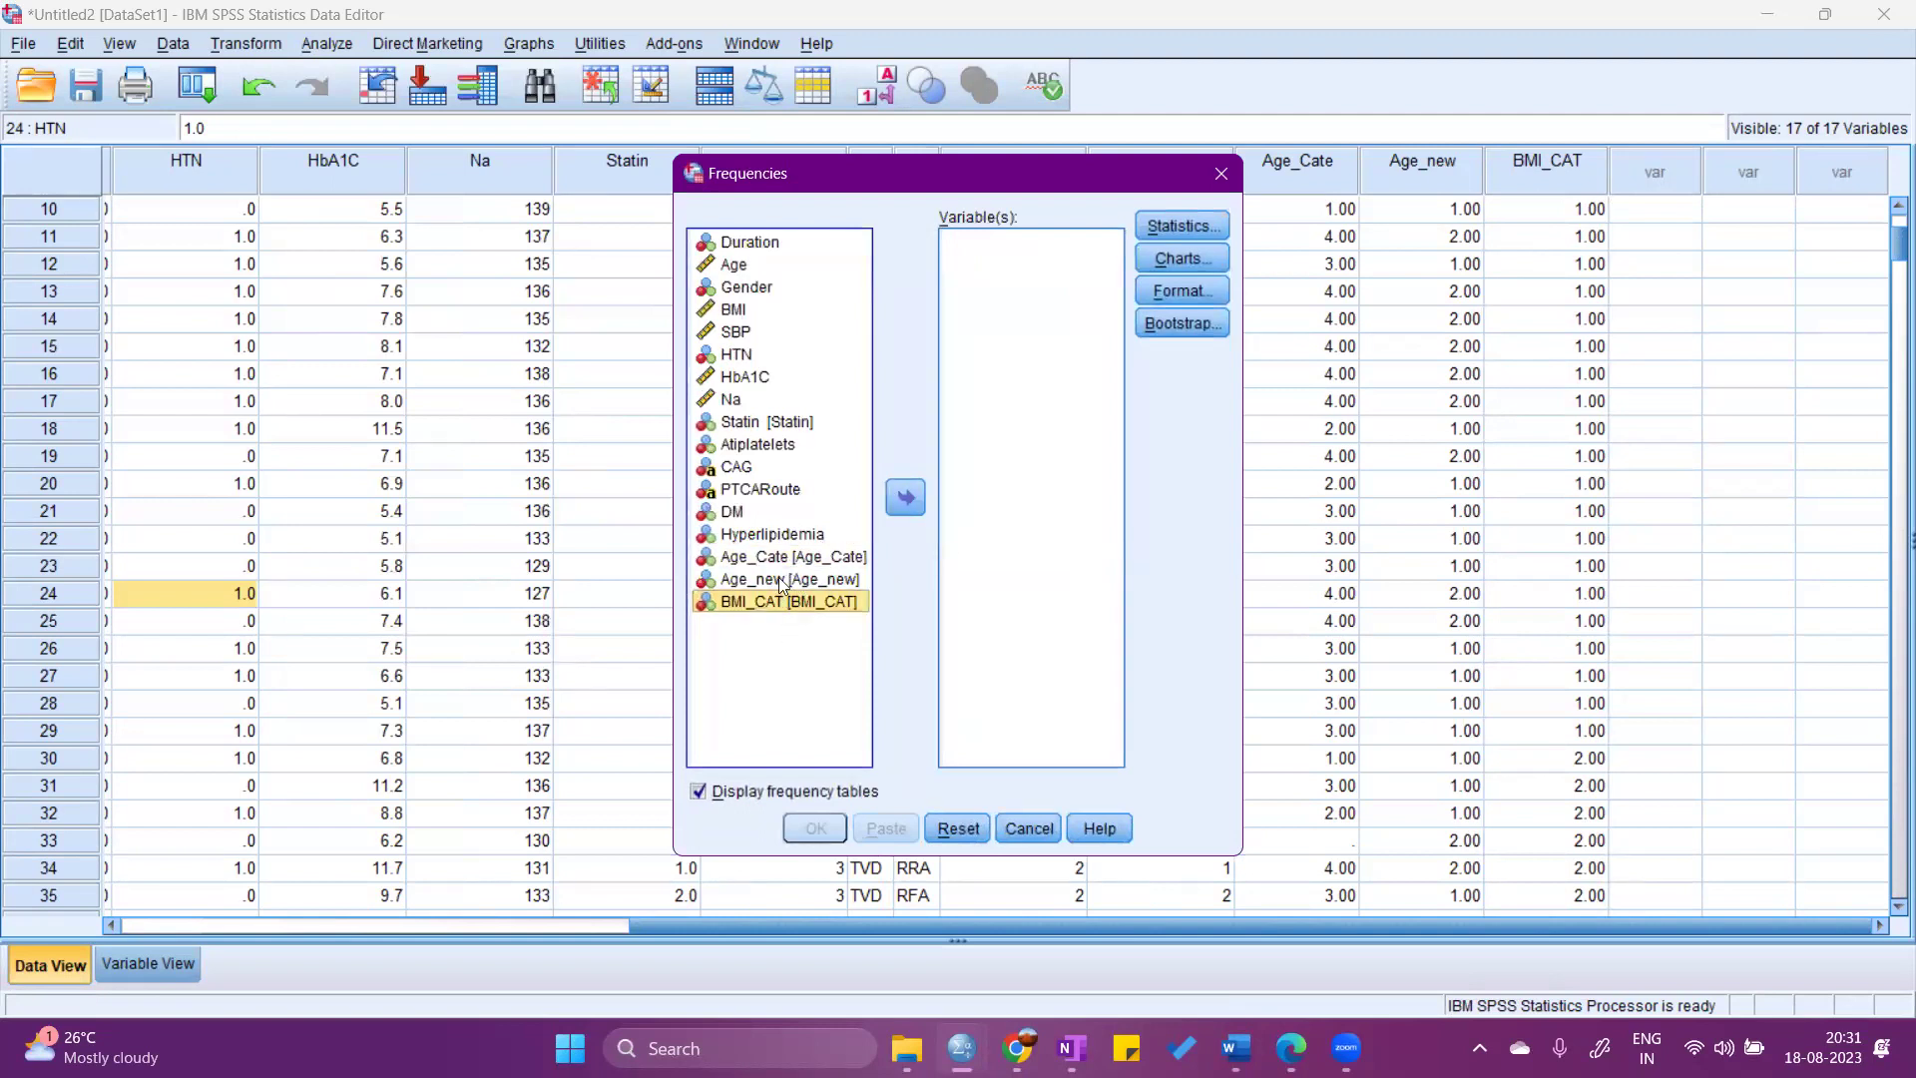
left_click(780, 581, "ctrl")
left_click(902, 499)
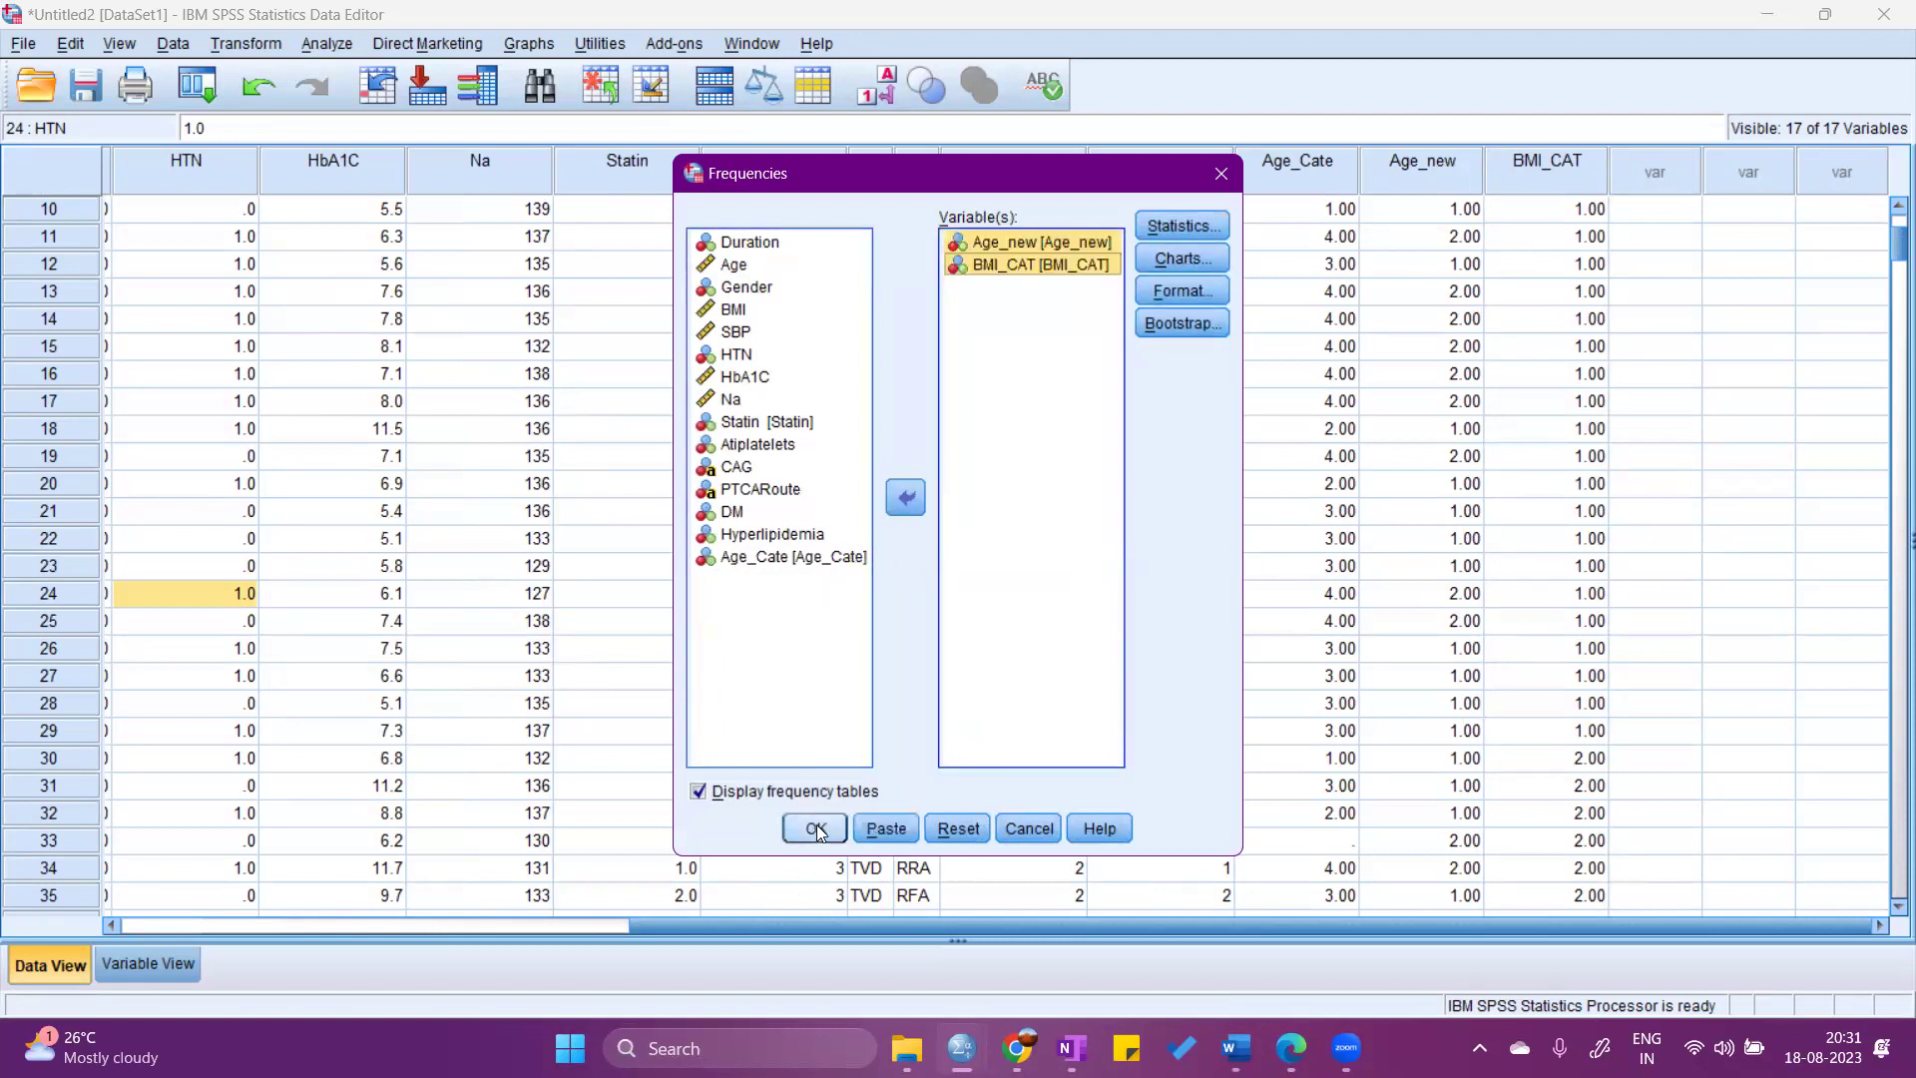
Review the optional statistics without choosing any, run the frequency analysis, and put the output window away after viewing its tables.
left_click(1151, 226)
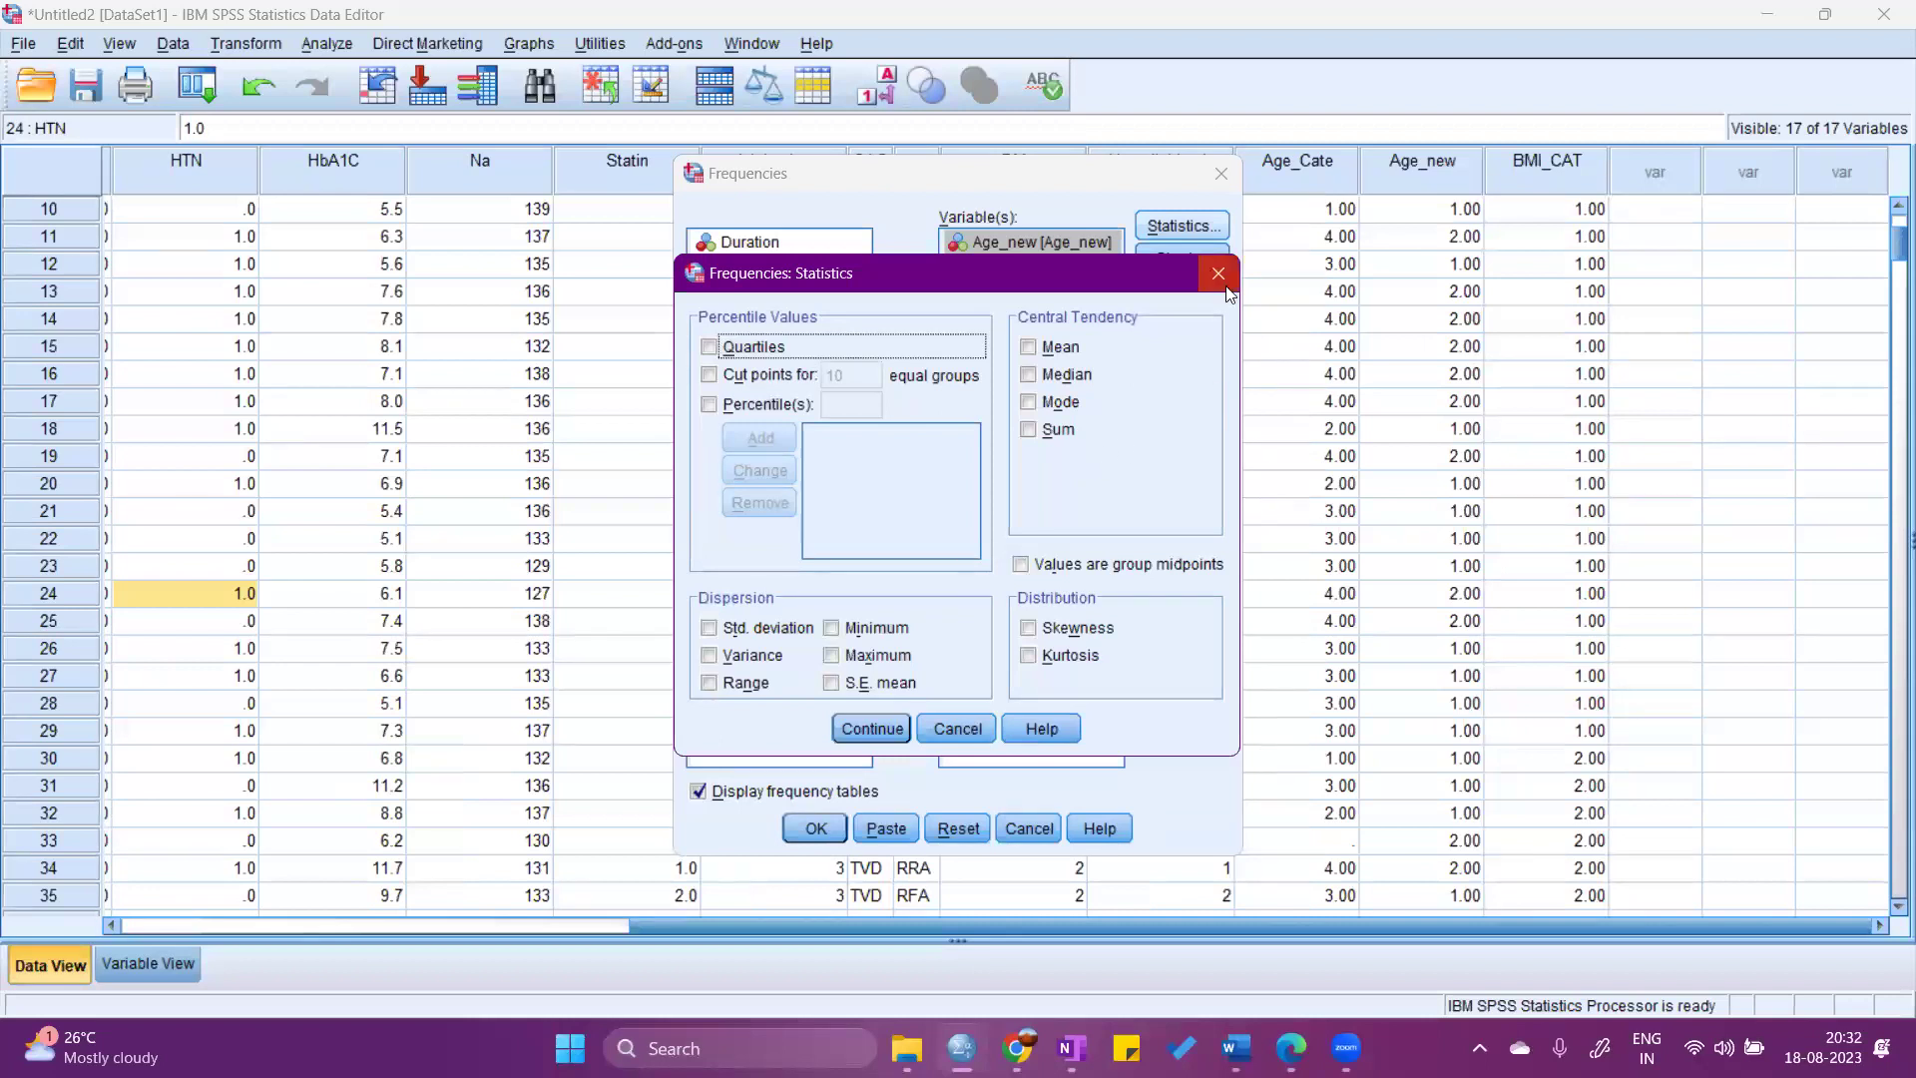
left_click(872, 728)
key("Return")
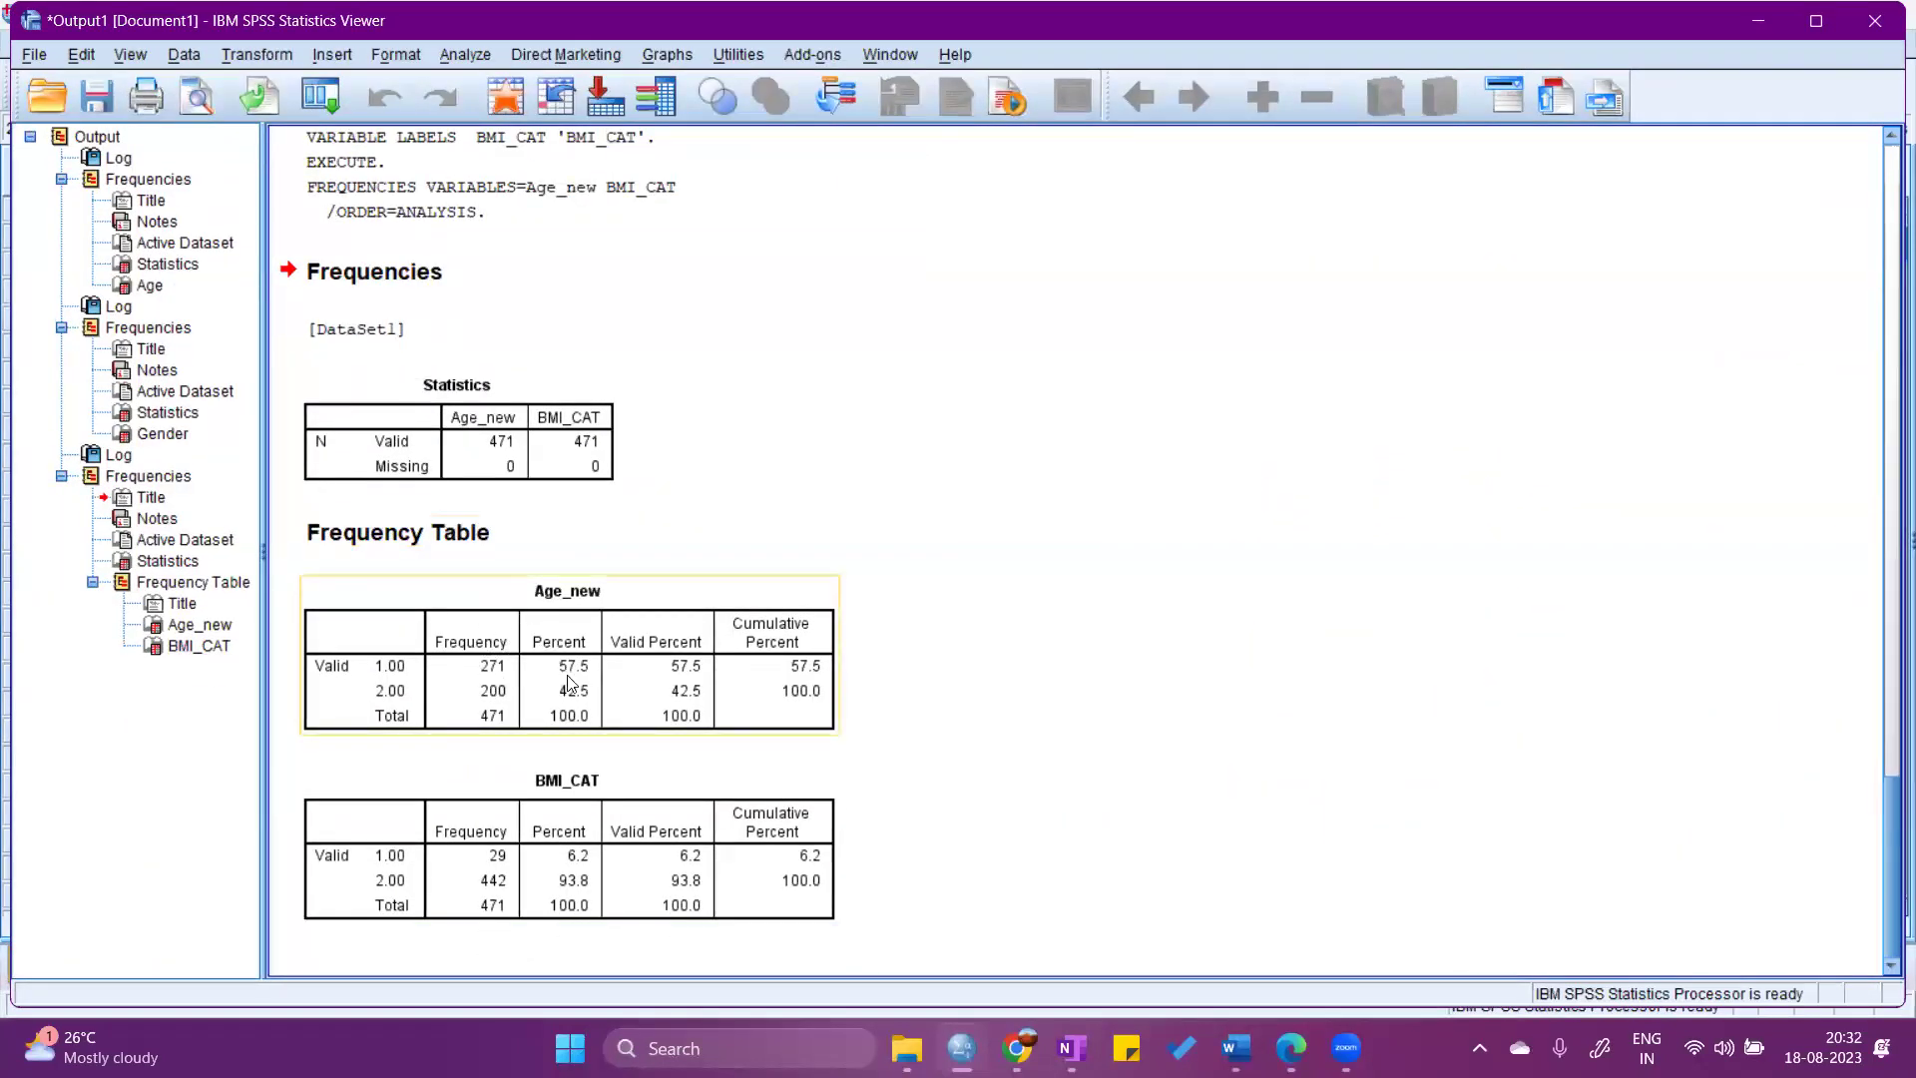
left_click(1815, 20)
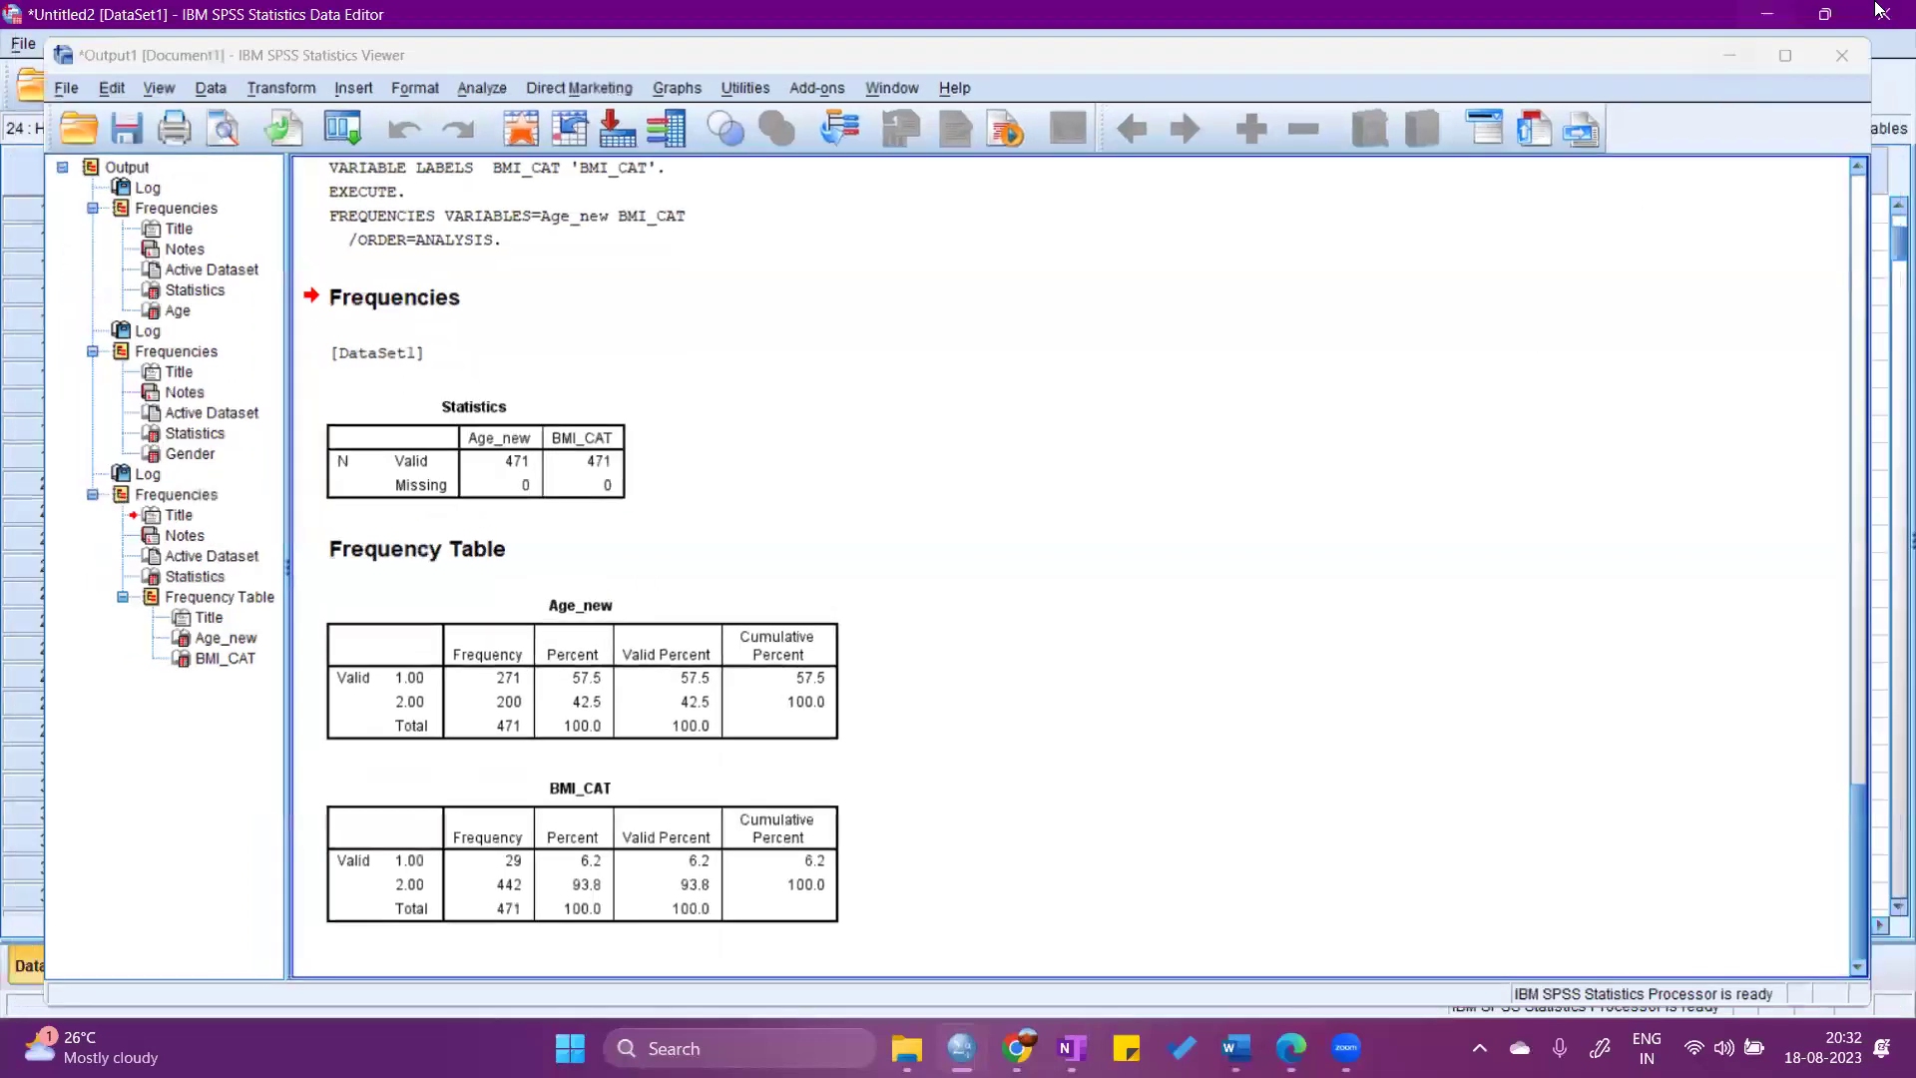
key("super+Down")
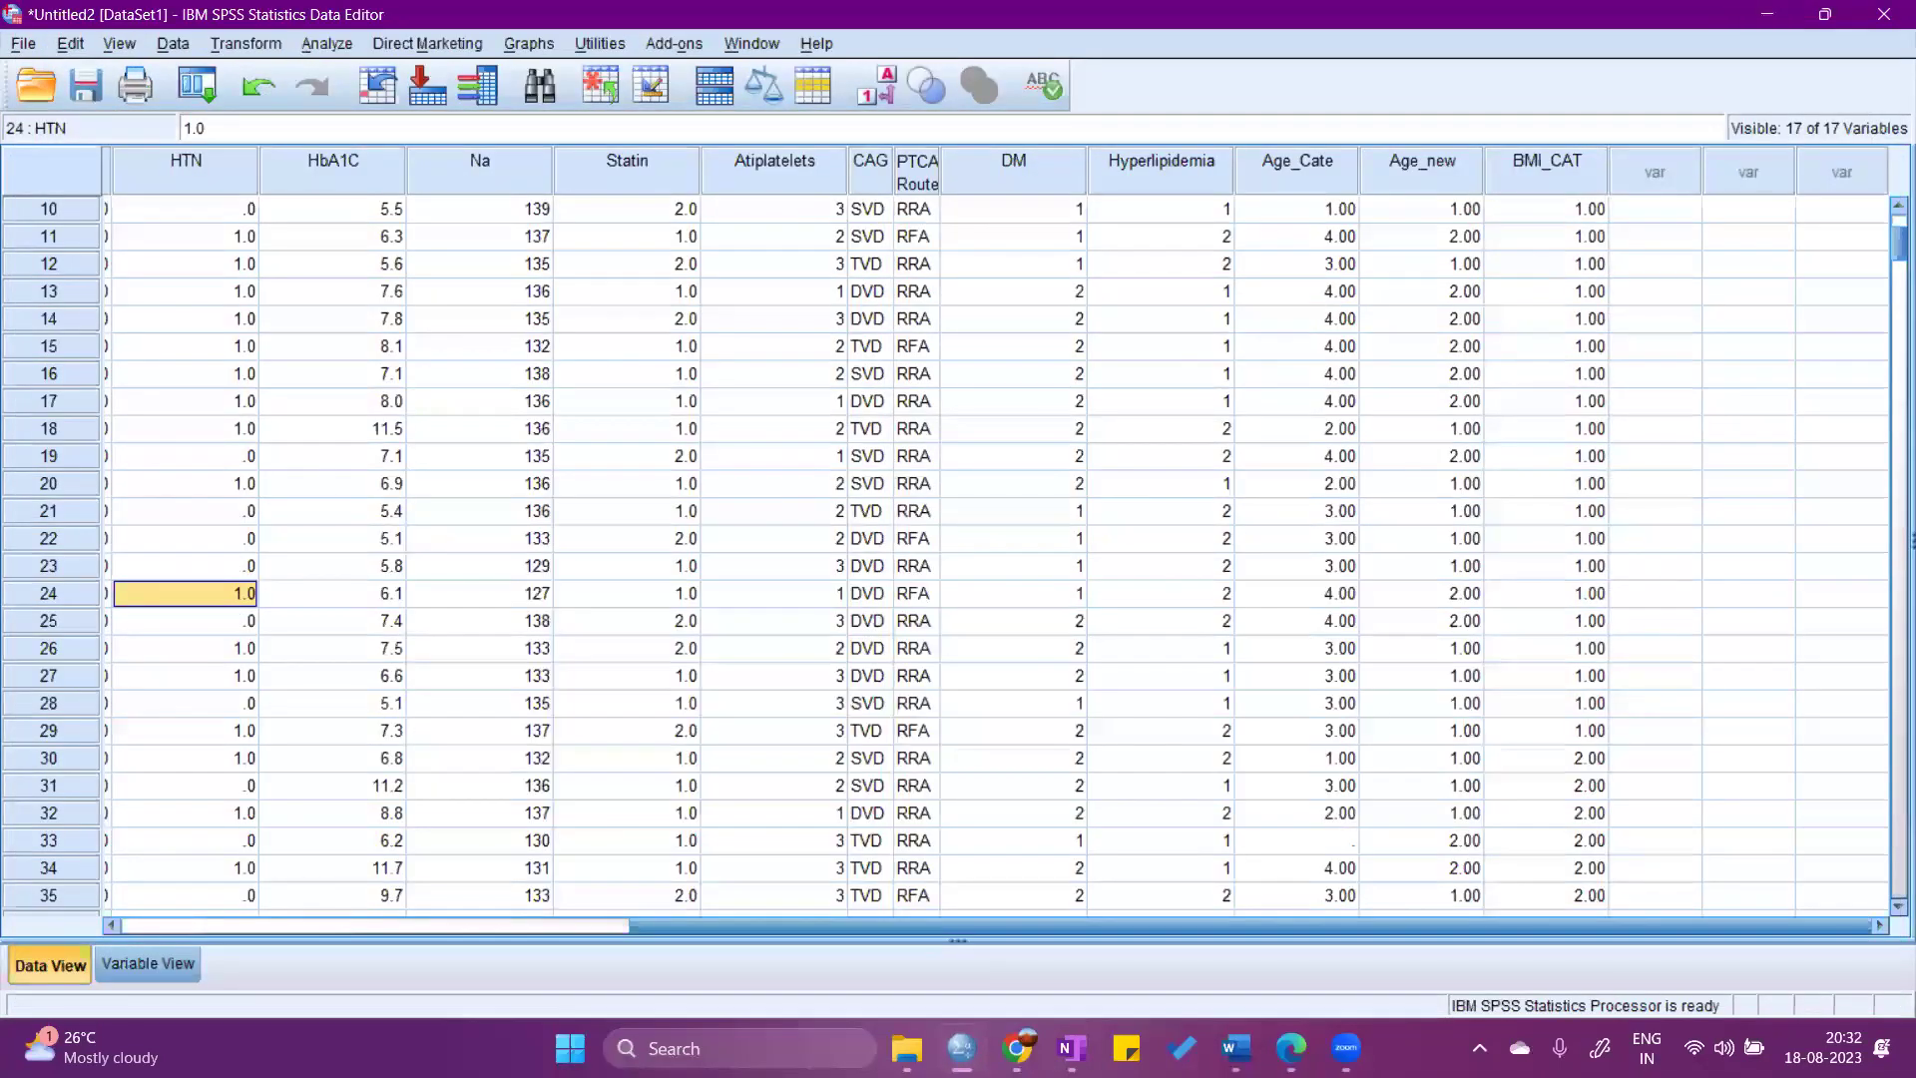
Switch to OneNote and use the green pen to draw a table grid with row labels M and F.
key("alt+Tab")
key("super+Up")
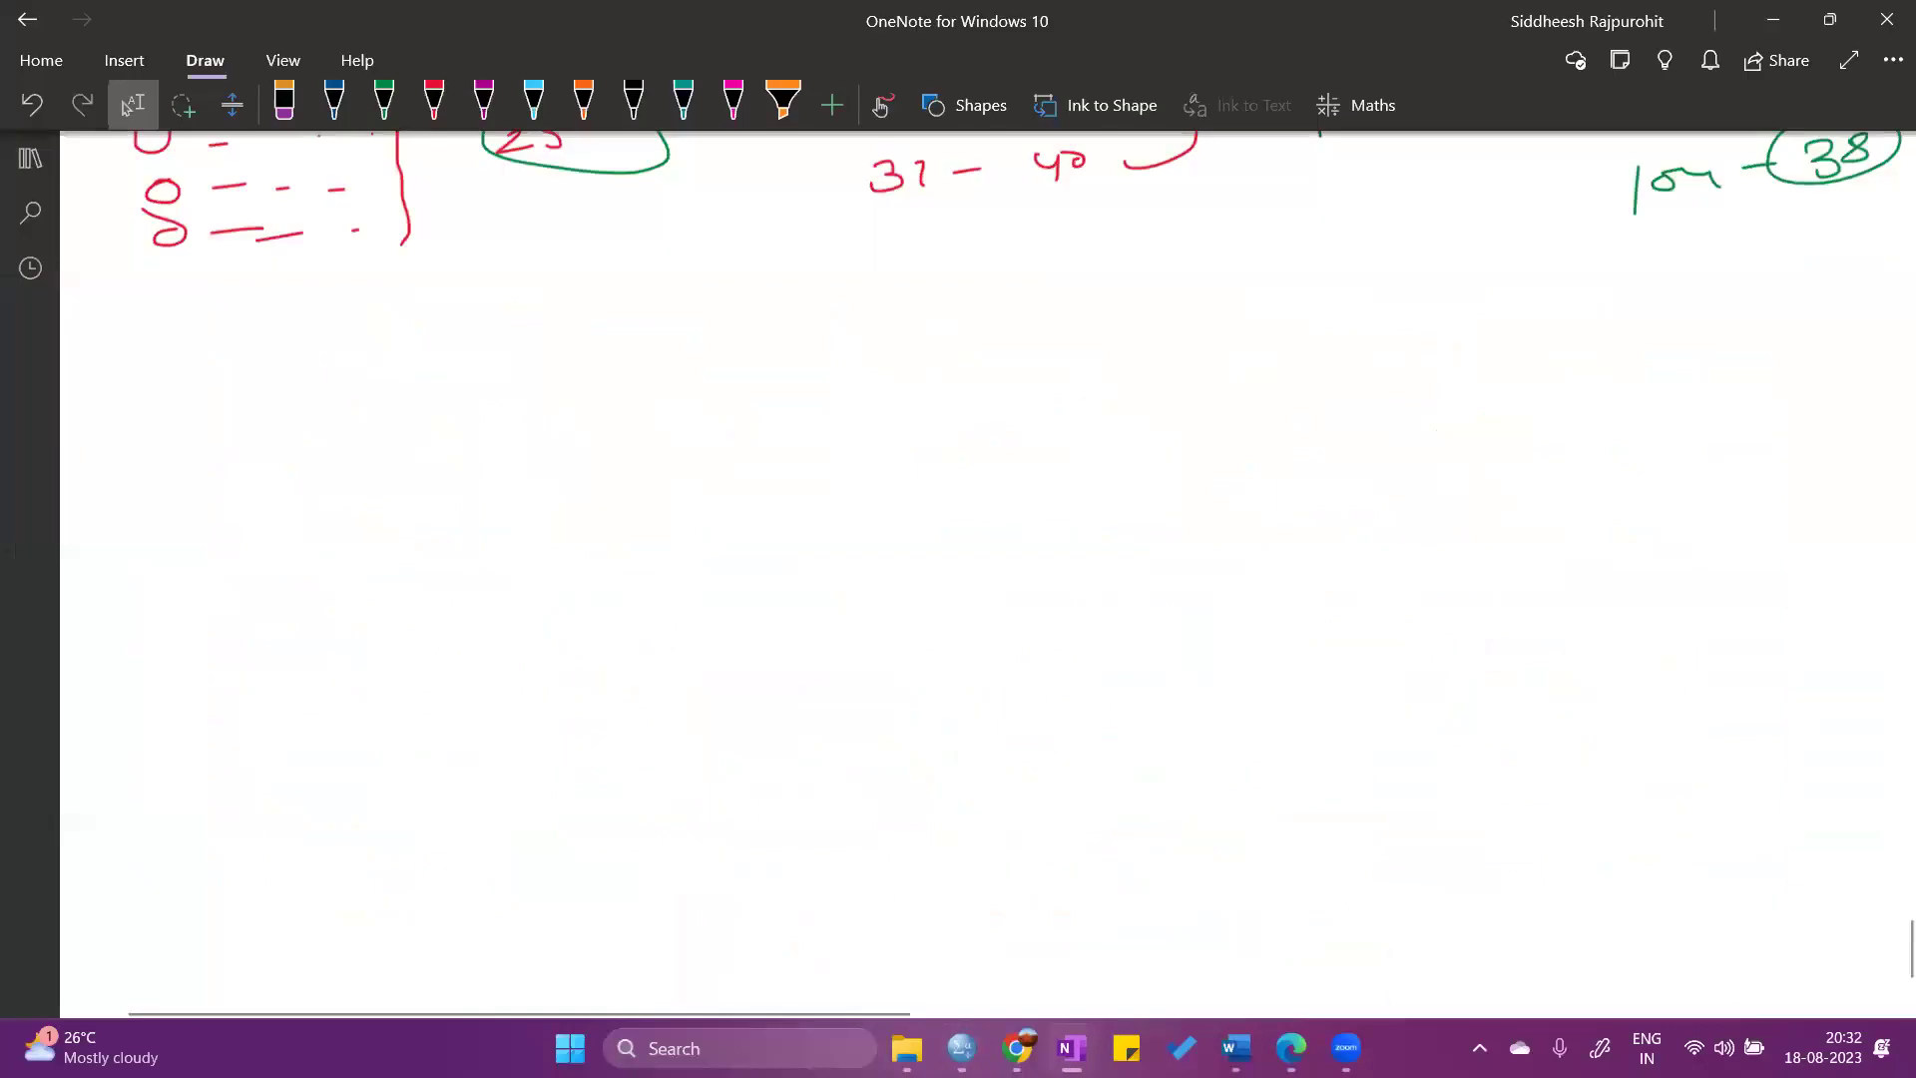
left_click(384, 99)
mouse_move(576, 335)
left_mouse_down()
mouse_move(573, 379)
mouse_move(606, 373)
left_mouse_up()
mouse_move(583, 488)
left_mouse_down()
mouse_move(604, 440)
mouse_move(623, 451)
left_mouse_up()
left_click_drag(442, 431, 895, 389)
left_click_drag(652, 291, 681, 468)
Handwrite 477 in the M row and 105 in the F row, and draw a second vertical divider after them.
mouse_move(667, 334)
left_mouse_down()
mouse_move(663, 356)
mouse_move(698, 350)
left_mouse_up()
left_click_drag(687, 332, 688, 370)
mouse_move(700, 323)
left_mouse_down()
mouse_move(727, 321)
mouse_move(722, 360)
left_mouse_up()
left_click_drag(737, 324, 768, 353)
left_click_drag(674, 432, 677, 466)
mouse_move(691, 432)
left_mouse_down()
mouse_move(699, 467)
mouse_move(723, 441)
mouse_move(760, 465)
mouse_move(795, 431)
left_mouse_up()
left_click_drag(802, 304, 859, 467)
Head the two table columns F and %, and write 90% for M and 10% for F.
left_click_drag(680, 240, 680, 276)
mouse_move(678, 240)
left_mouse_down()
mouse_move(709, 237)
mouse_move(710, 256)
left_mouse_up()
left_click_drag(895, 246, 876, 269)
left_click_drag(866, 250, 955, 253)
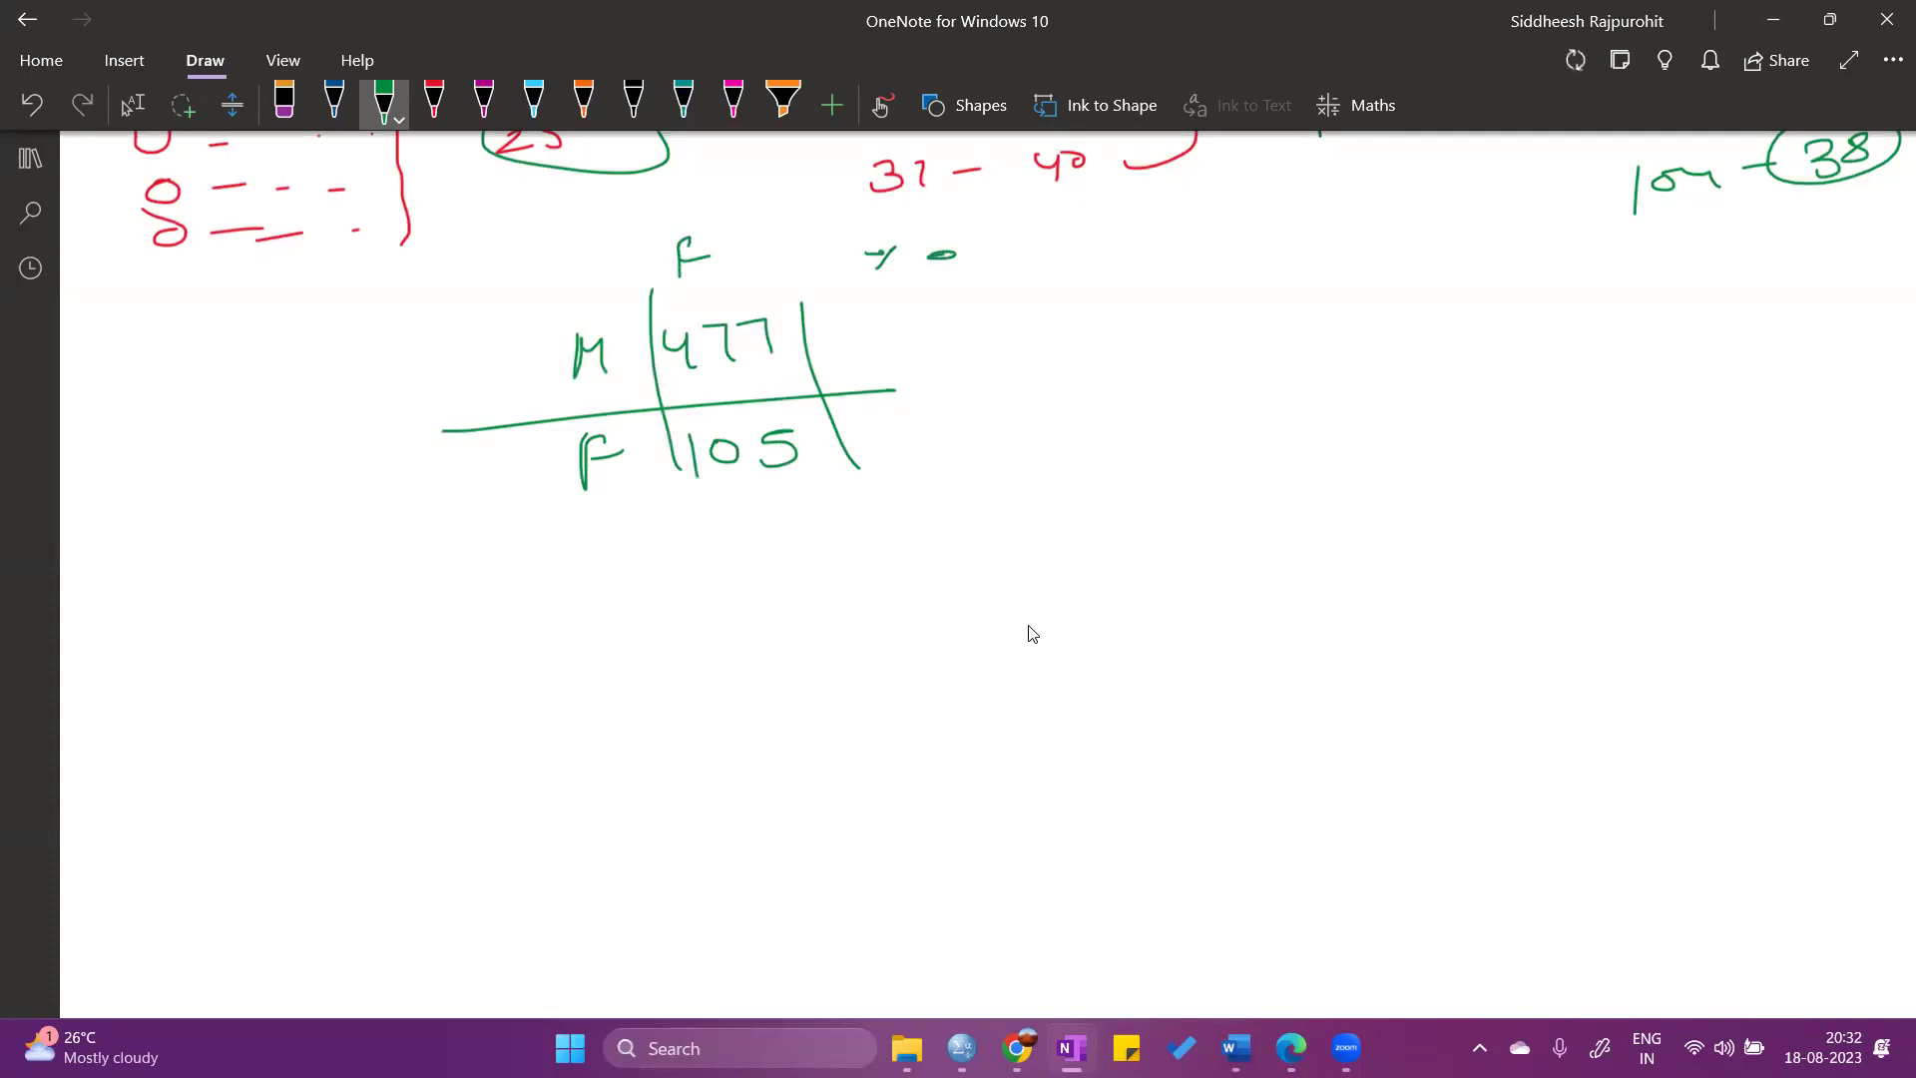
mouse_move(859, 325)
left_mouse_down()
mouse_move(850, 361)
mouse_move(891, 322)
mouse_move(938, 325)
left_mouse_up()
left_click_drag(959, 317, 948, 344)
left_click_drag(972, 335, 973, 338)
mouse_move(888, 412)
left_mouse_down()
mouse_move(894, 447)
mouse_move(926, 417)
left_mouse_up()
left_click_drag(1000, 409, 982, 432)
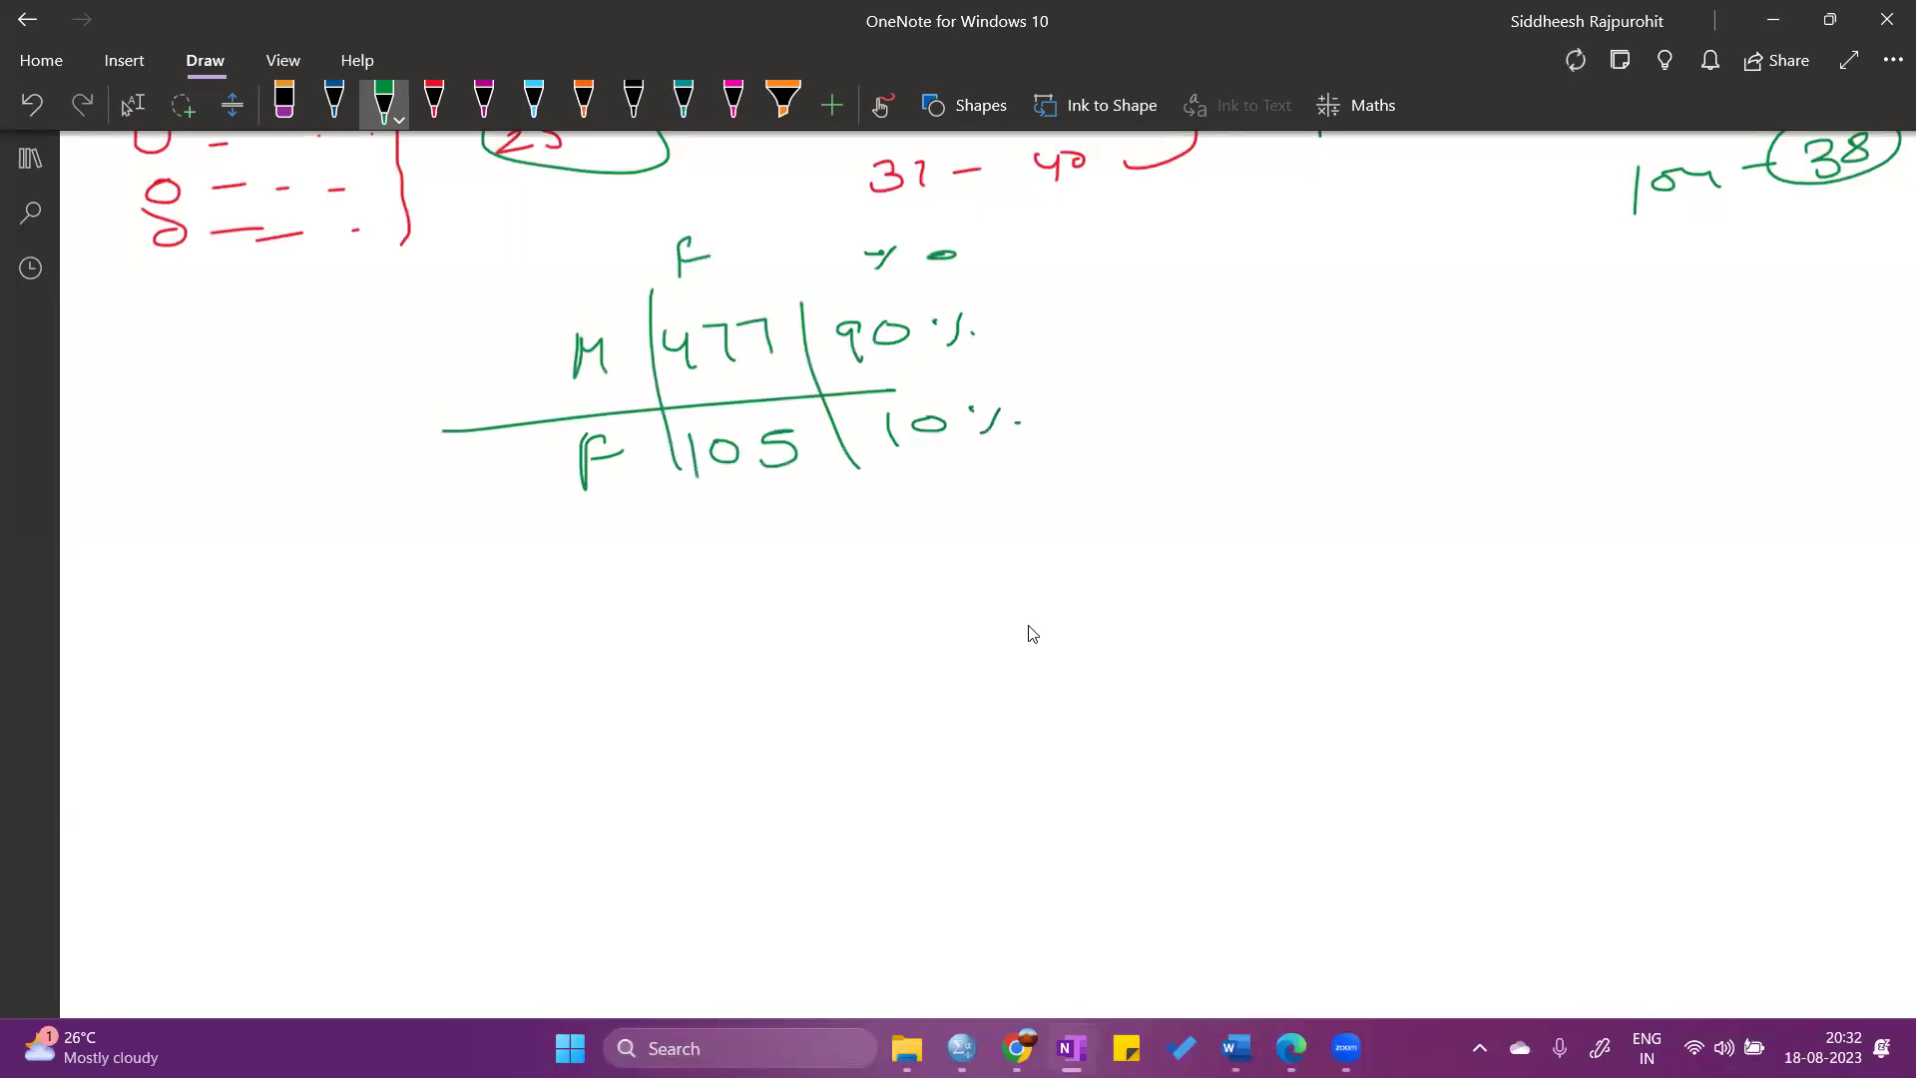
Sketch a second table layout below with a header line, a gender heading, rows M and F, and the column heading F (%).
left_click_drag(564, 607, 565, 643)
mouse_move(565, 605)
left_mouse_down()
mouse_move(603, 610)
mouse_move(599, 649)
left_mouse_up()
mouse_move(554, 700)
left_mouse_down()
mouse_move(546, 743)
mouse_move(592, 711)
left_mouse_up()
mouse_move(574, 540)
left_mouse_down()
mouse_move(582, 571)
mouse_move(641, 564)
left_mouse_up()
left_click_drag(409, 545, 1214, 518)
left_click_drag(844, 487, 839, 521)
mouse_move(838, 489)
left_mouse_down()
mouse_move(862, 485)
mouse_move(886, 521)
left_mouse_up()
mouse_move(922, 513)
left_mouse_down()
mouse_move(938, 493)
mouse_move(918, 497)
mouse_move(980, 505)
left_mouse_up()
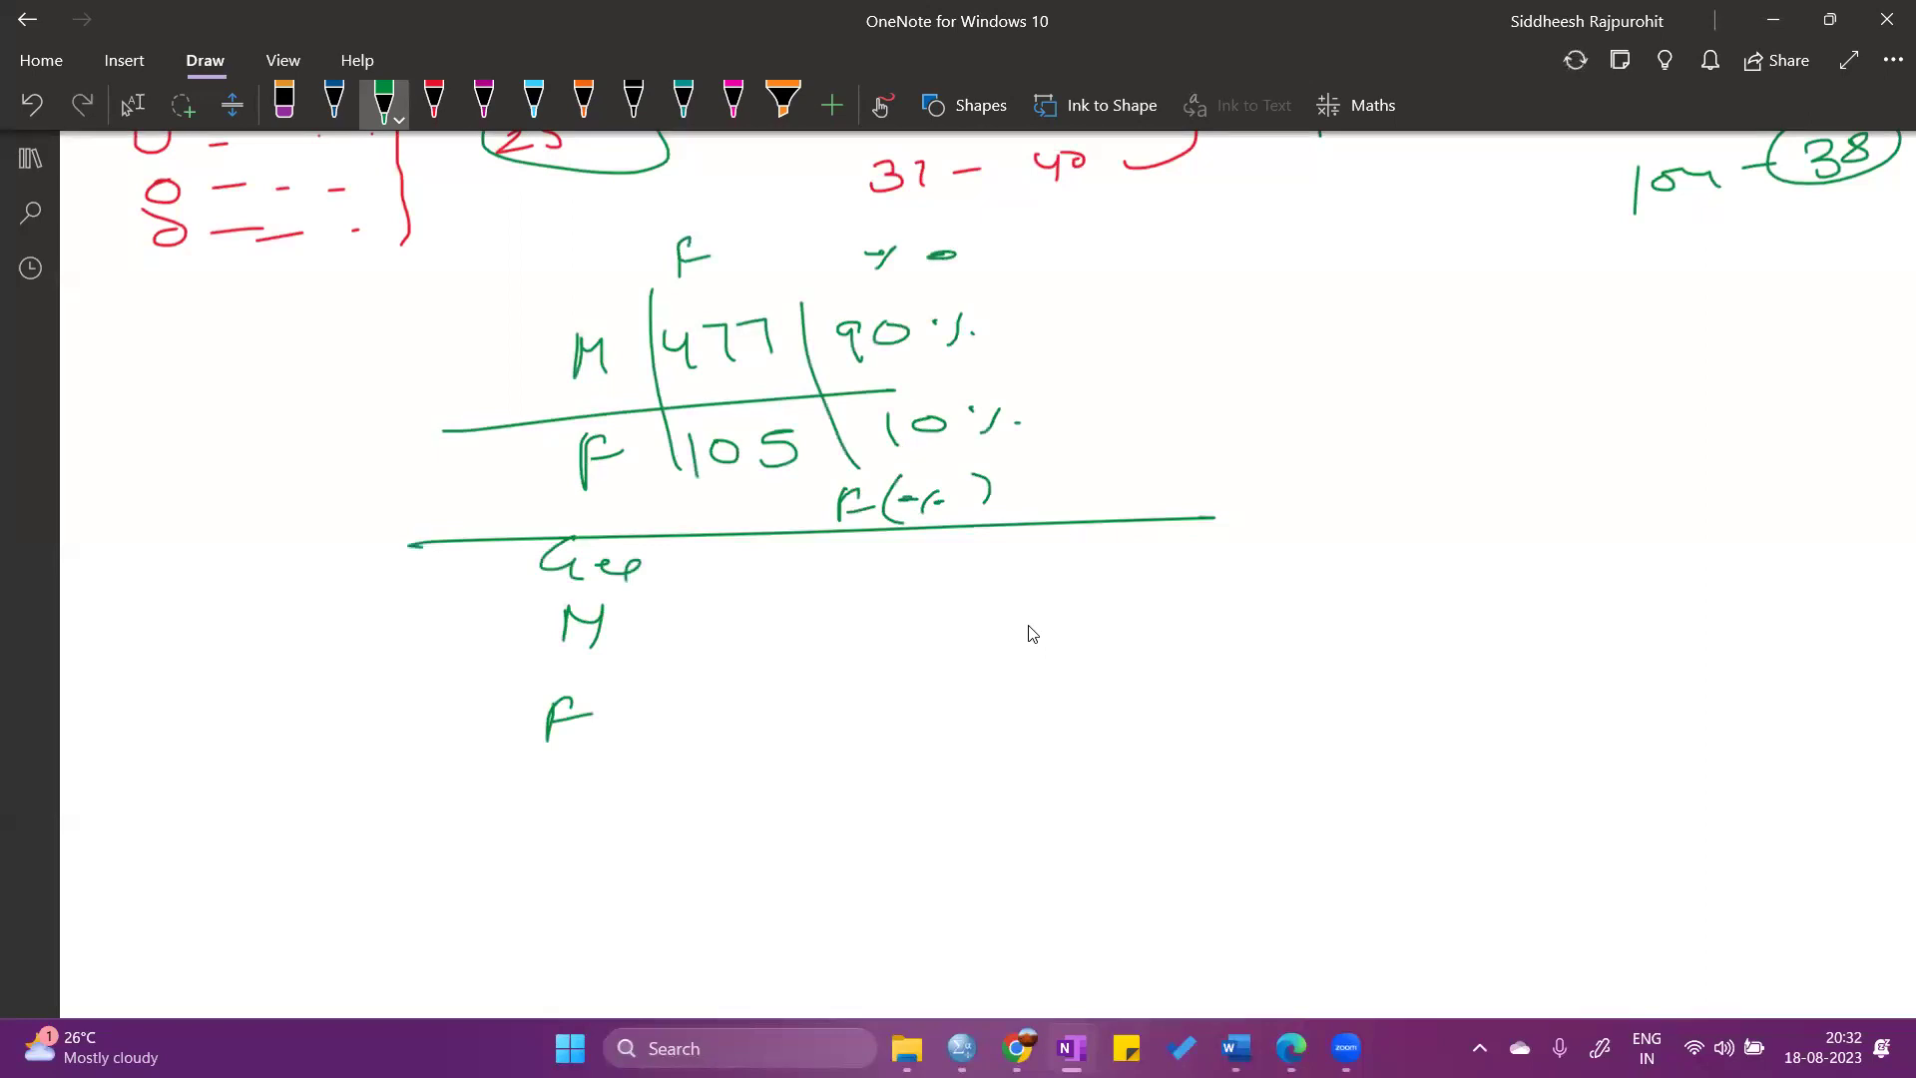
Fill the second table with 477 (90) for M and 105 (10) for F, and stop inking.
left_click_drag(730, 620, 746, 651)
mouse_move(759, 622)
left_mouse_down()
mouse_move(769, 644)
mouse_move(840, 646)
left_mouse_up()
mouse_move(860, 621)
left_mouse_down()
mouse_move(849, 644)
mouse_move(901, 636)
left_mouse_up()
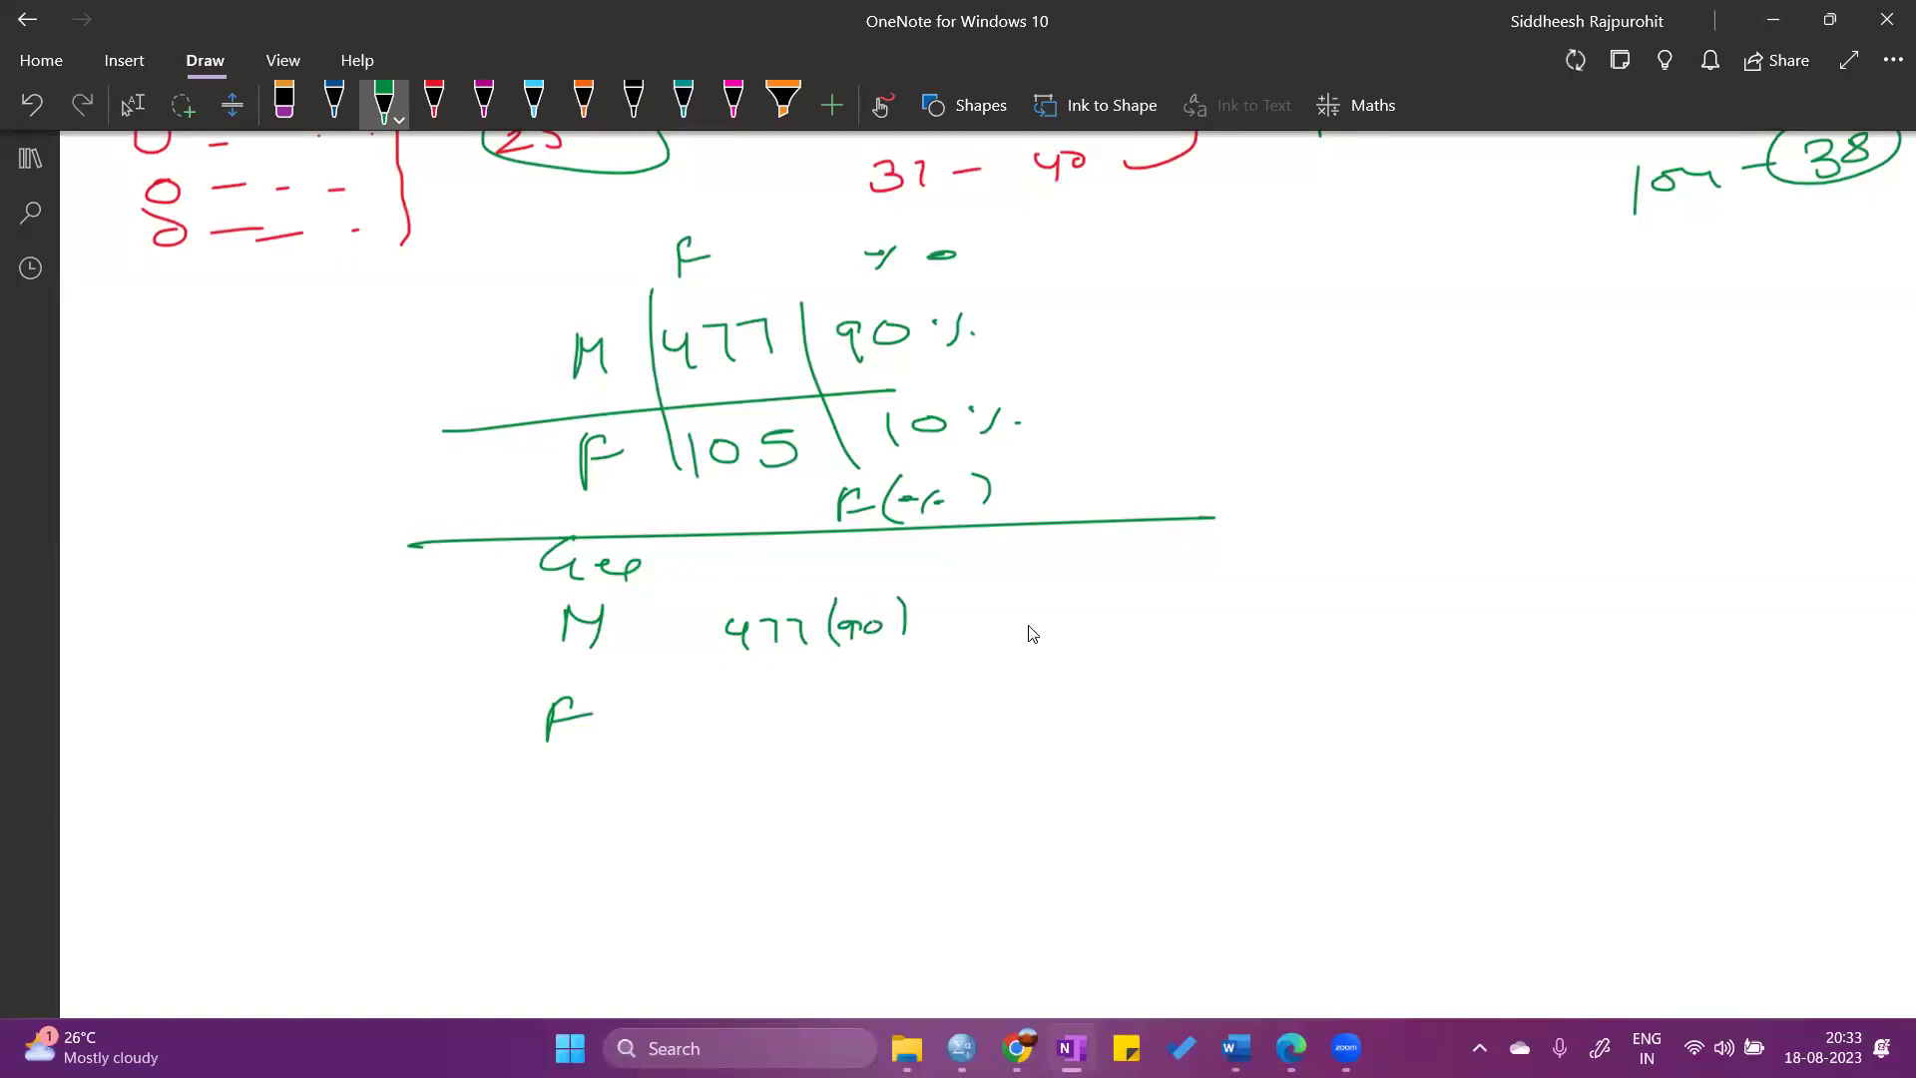
mouse_move(714, 718)
left_mouse_down()
mouse_move(708, 743)
mouse_move(835, 736)
mouse_move(851, 713)
mouse_move(866, 738)
left_mouse_up()
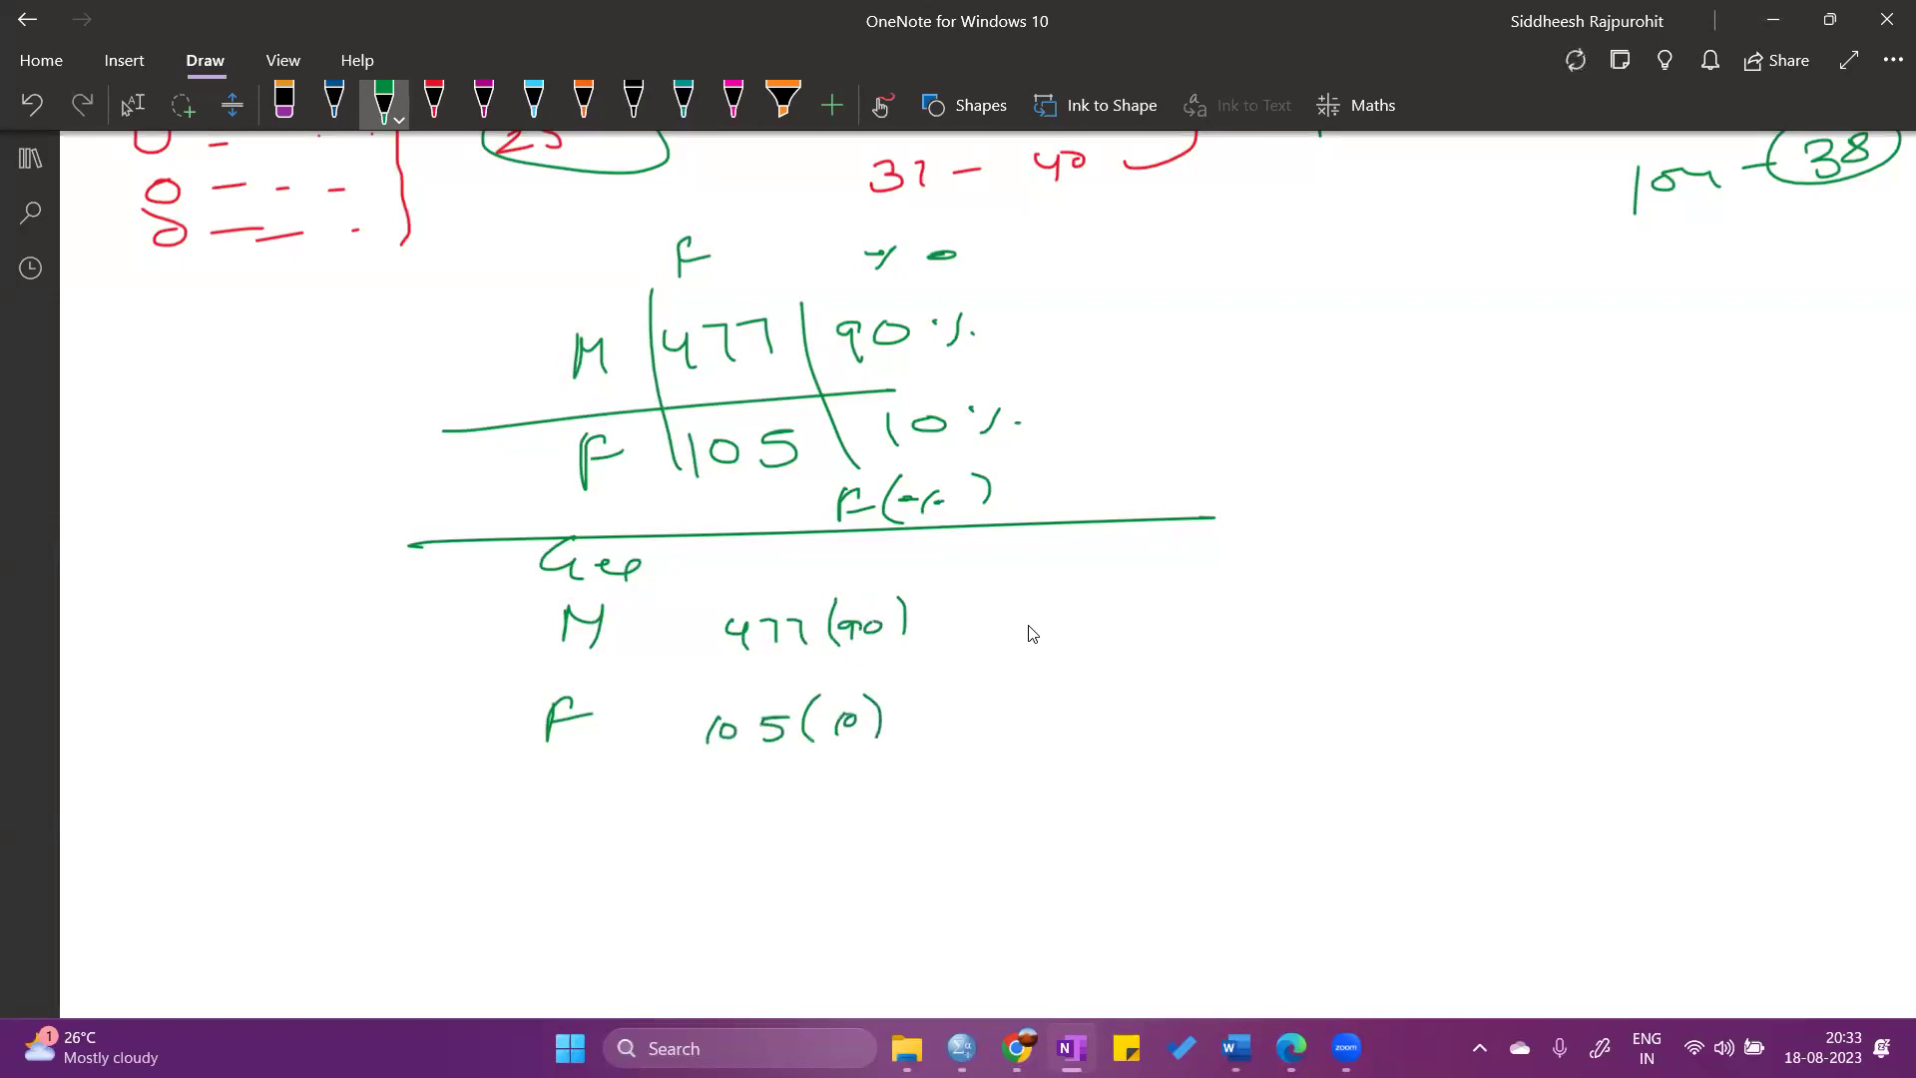
left_click(133, 104)
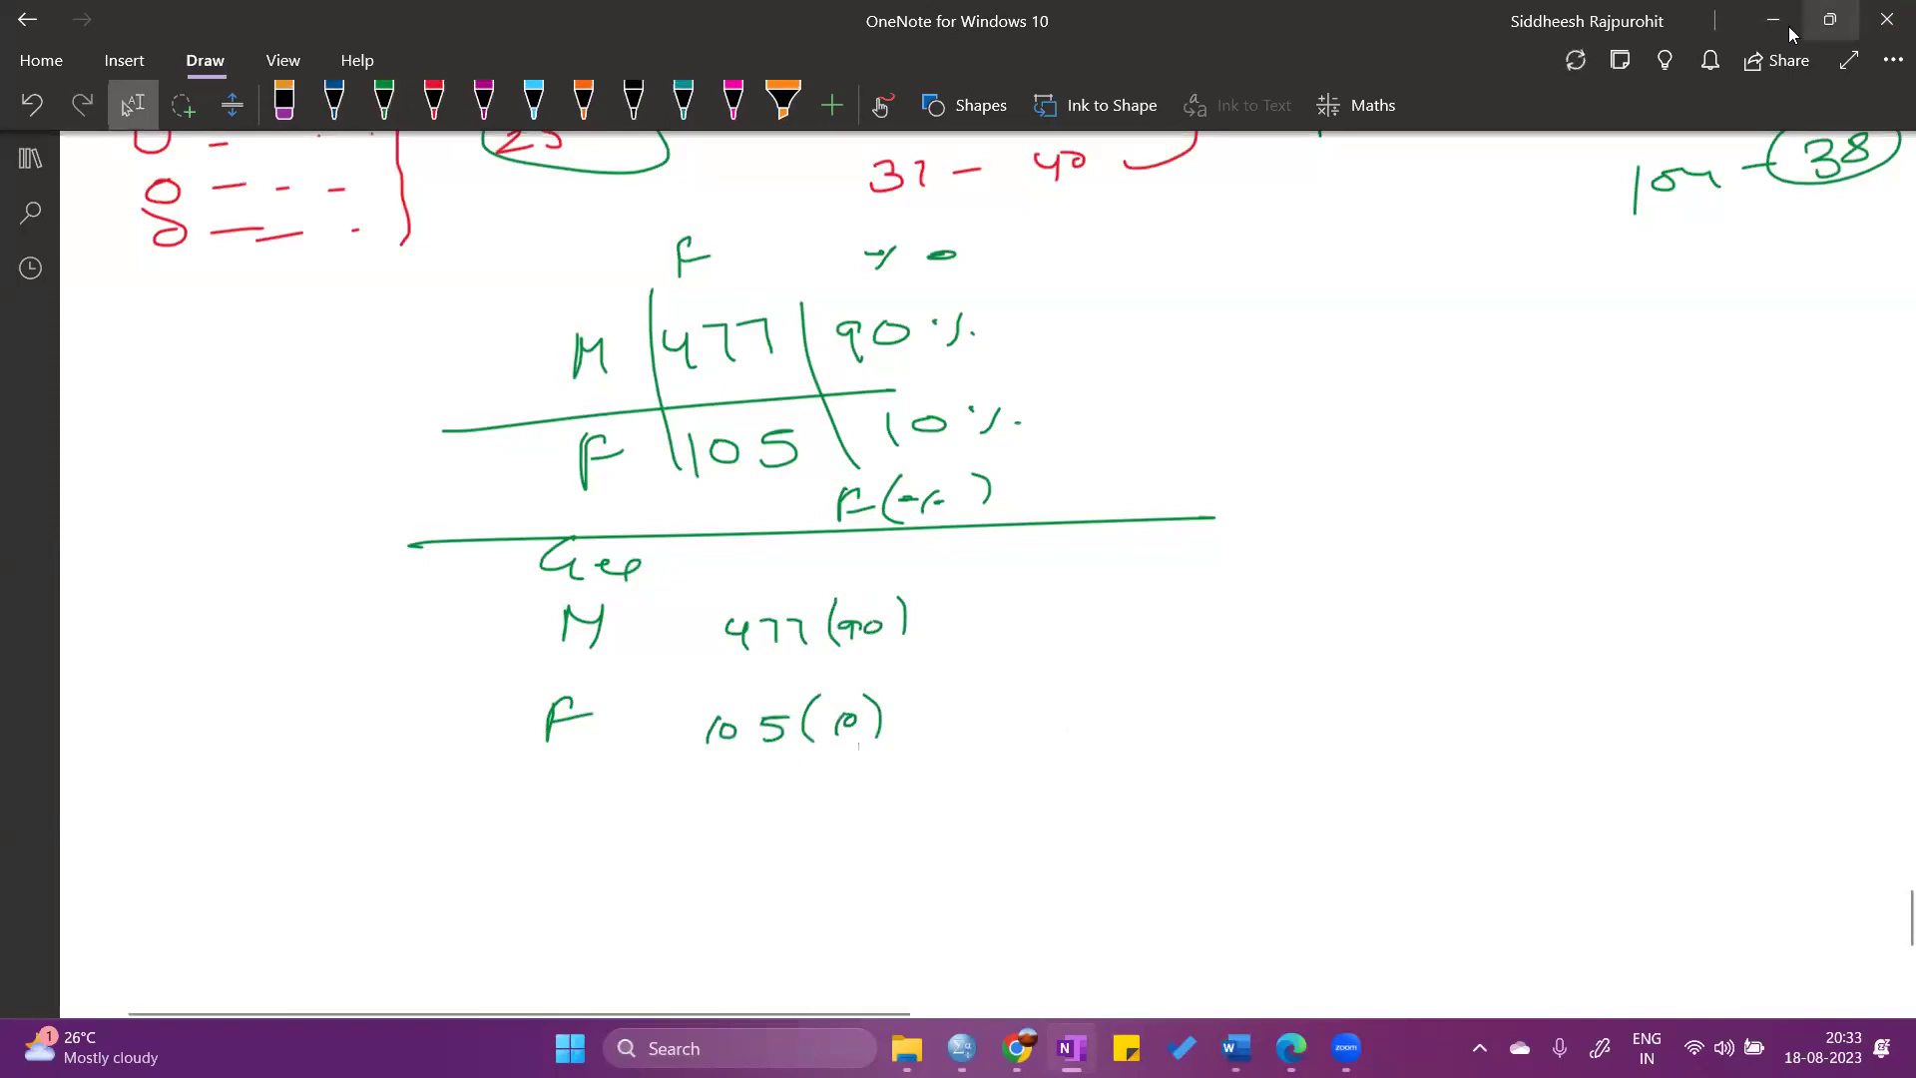
Return to the SPSS data and inspect the variable type options for Age in the variable definitions.
left_click(1746, 32)
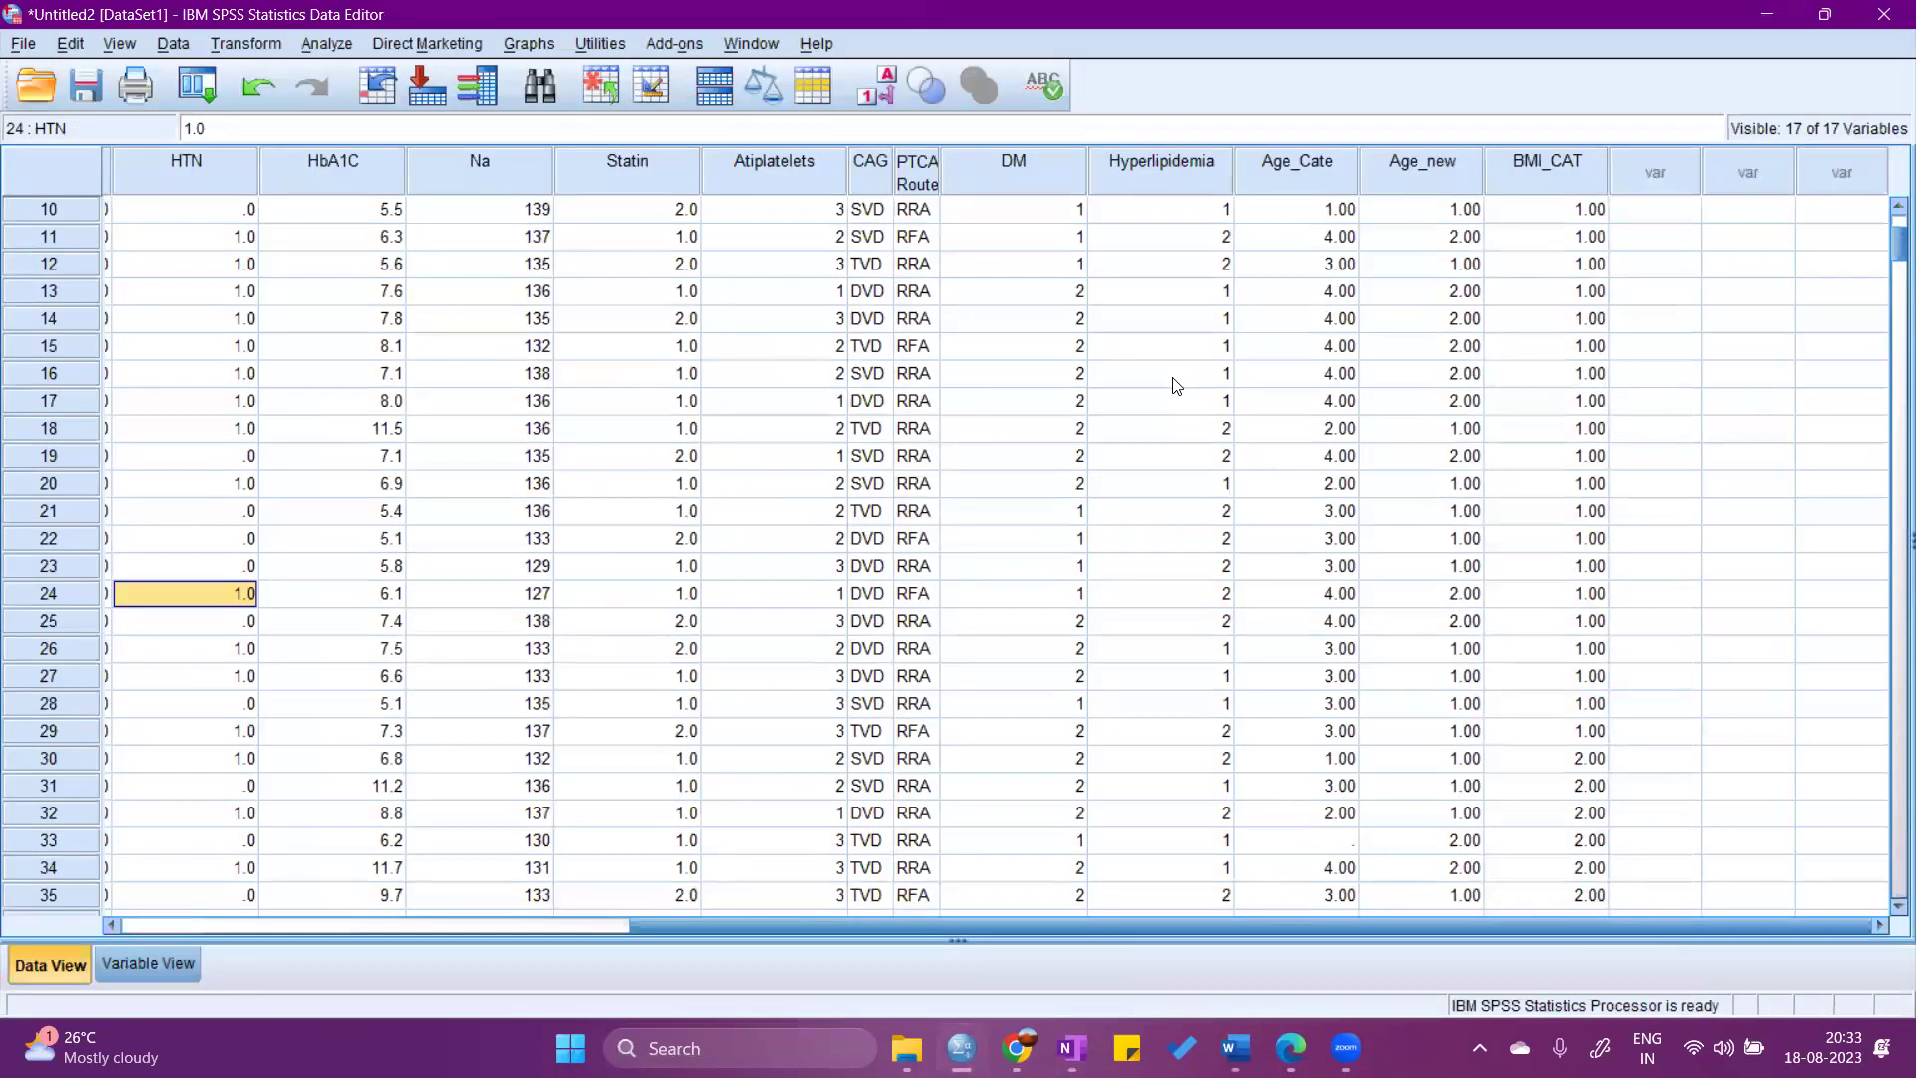
left_click_drag(655, 924, 397, 924)
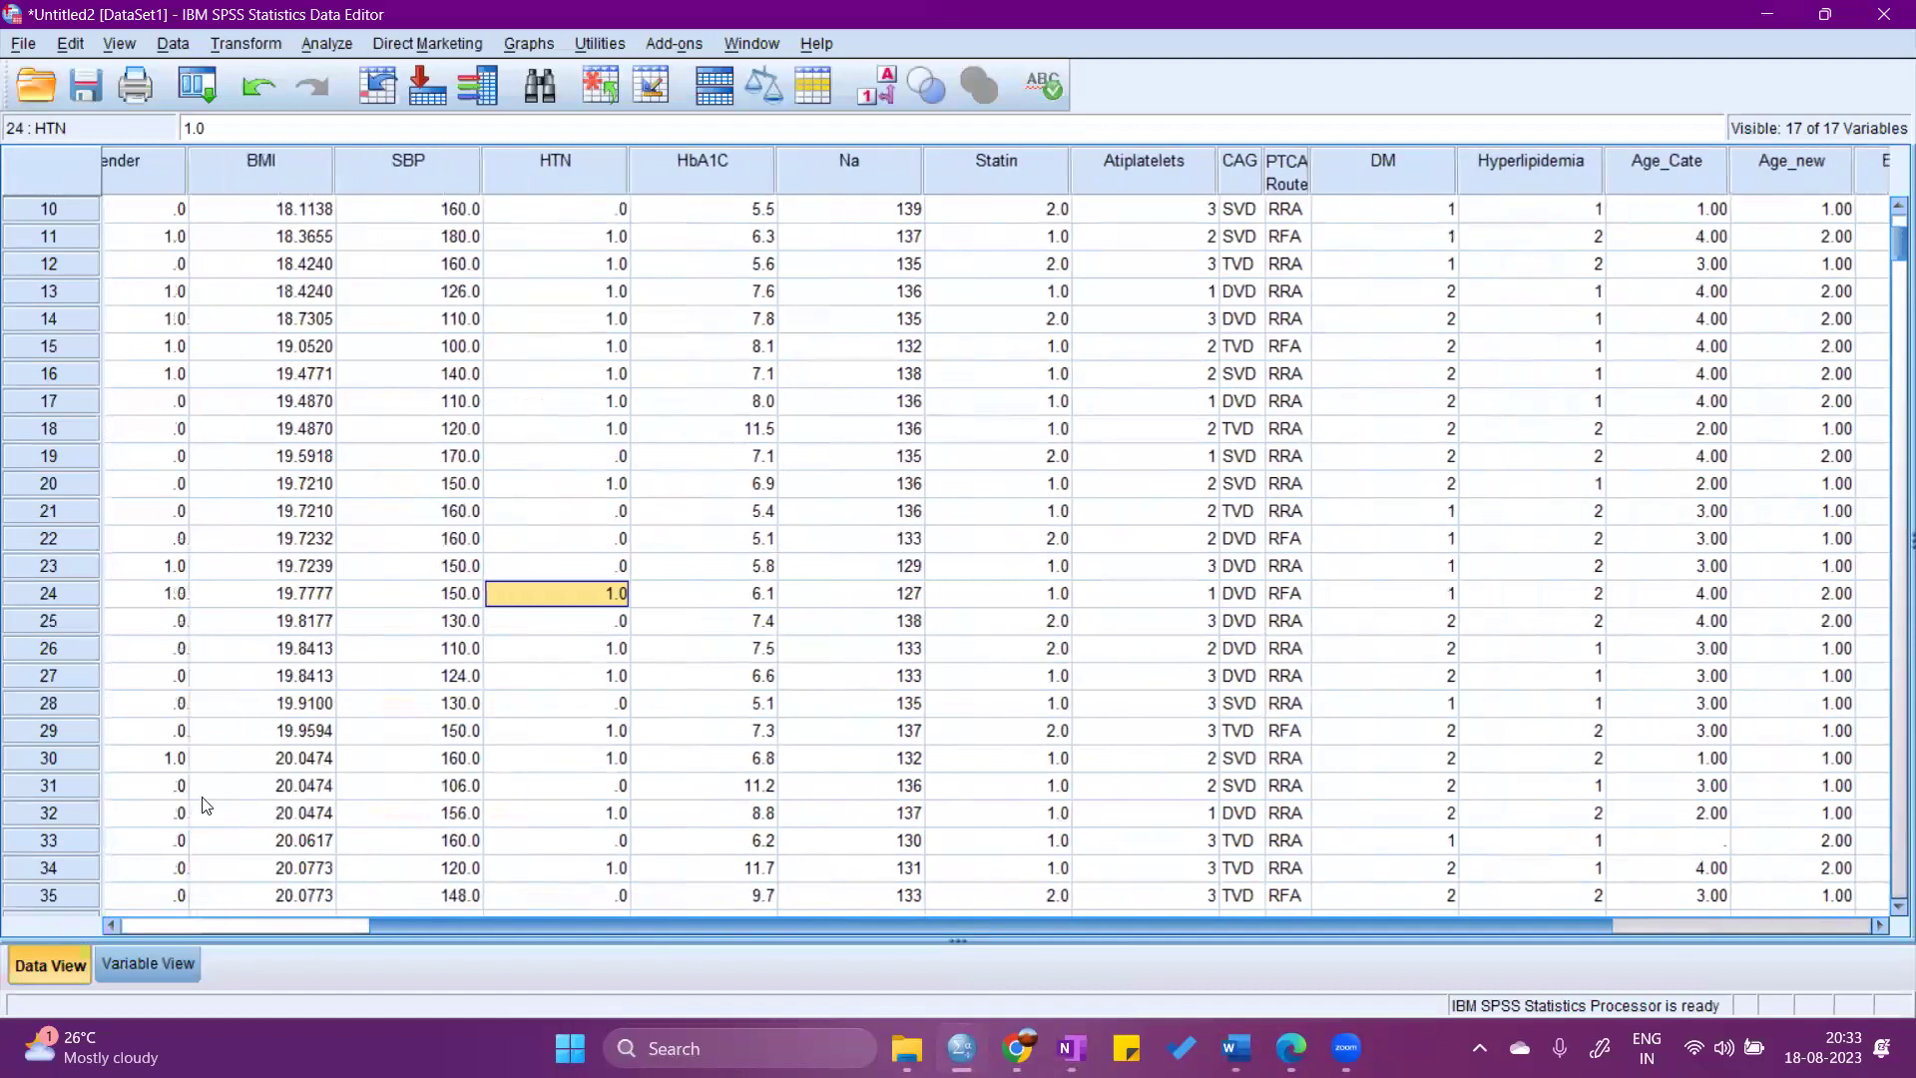
scroll(245, 768, "left", 5)
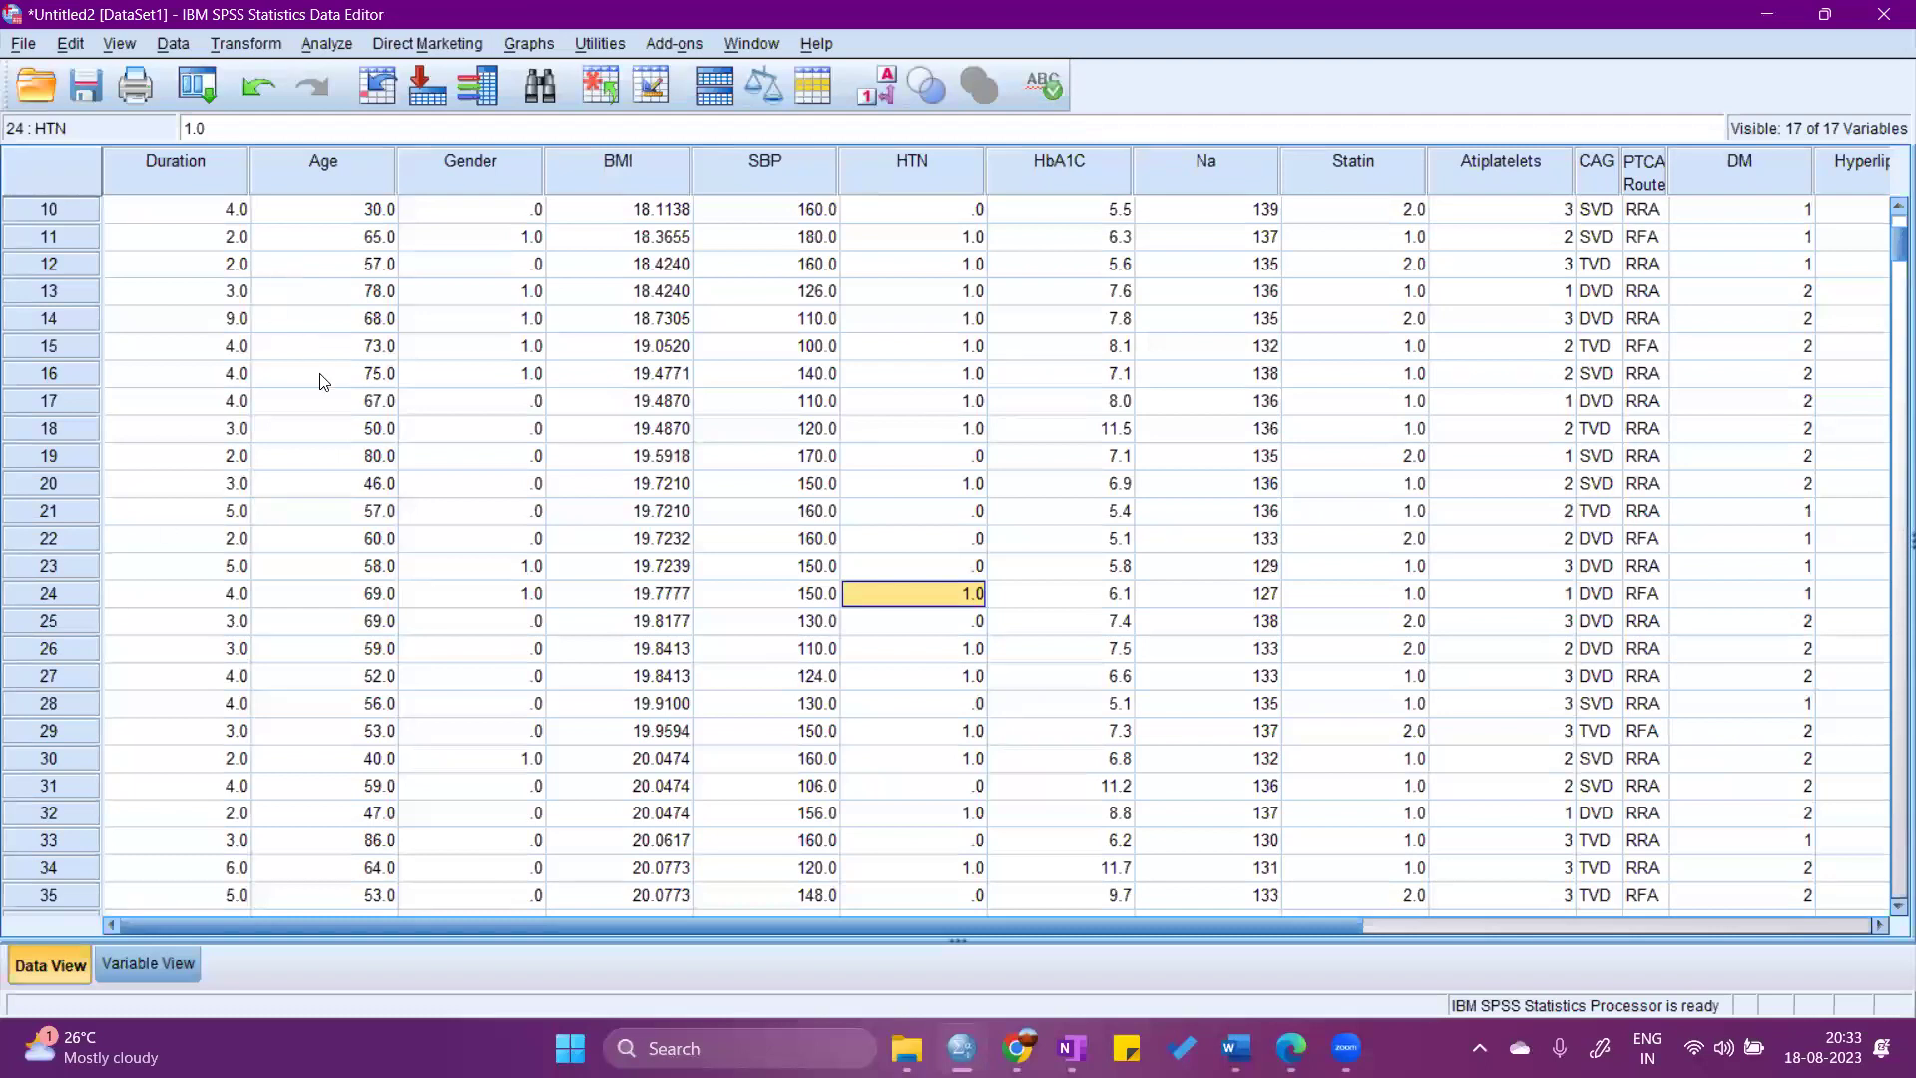
left_click(146, 963)
left_click(292, 157)
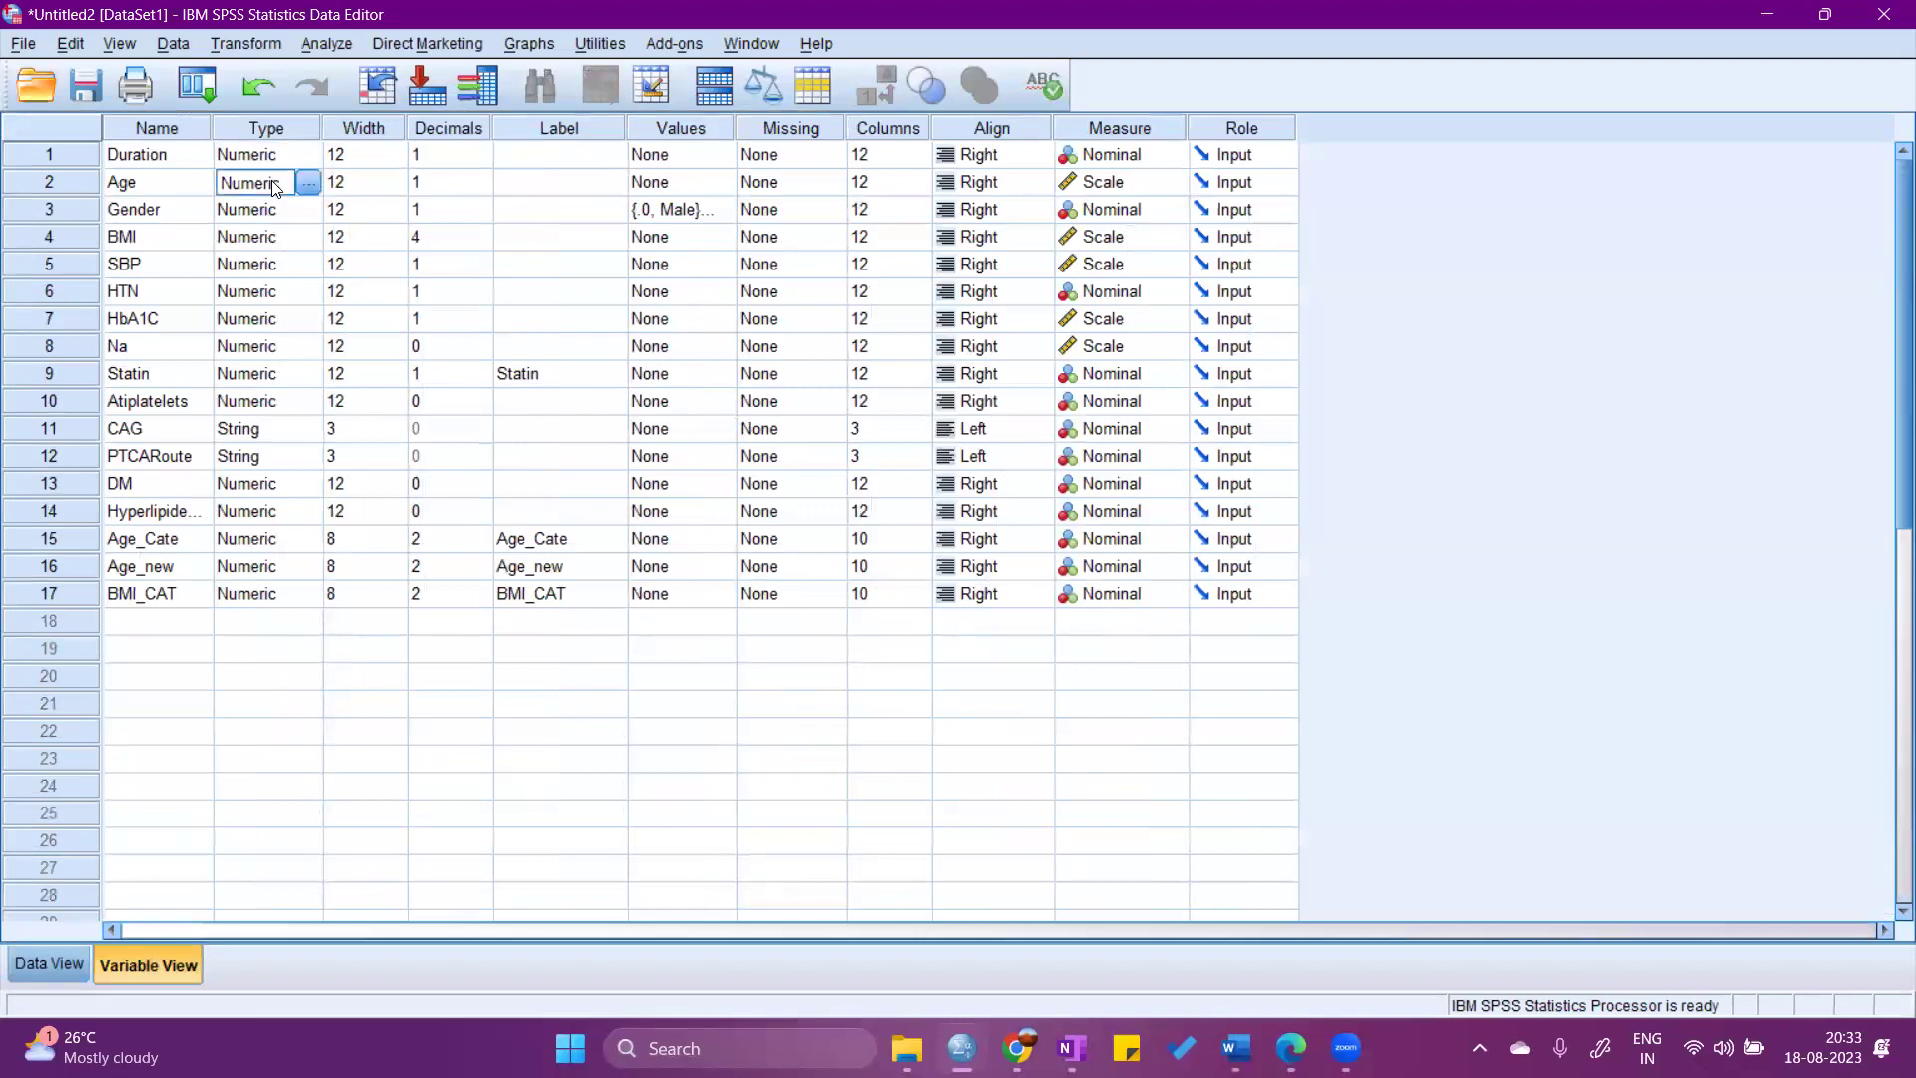
left_click(305, 184)
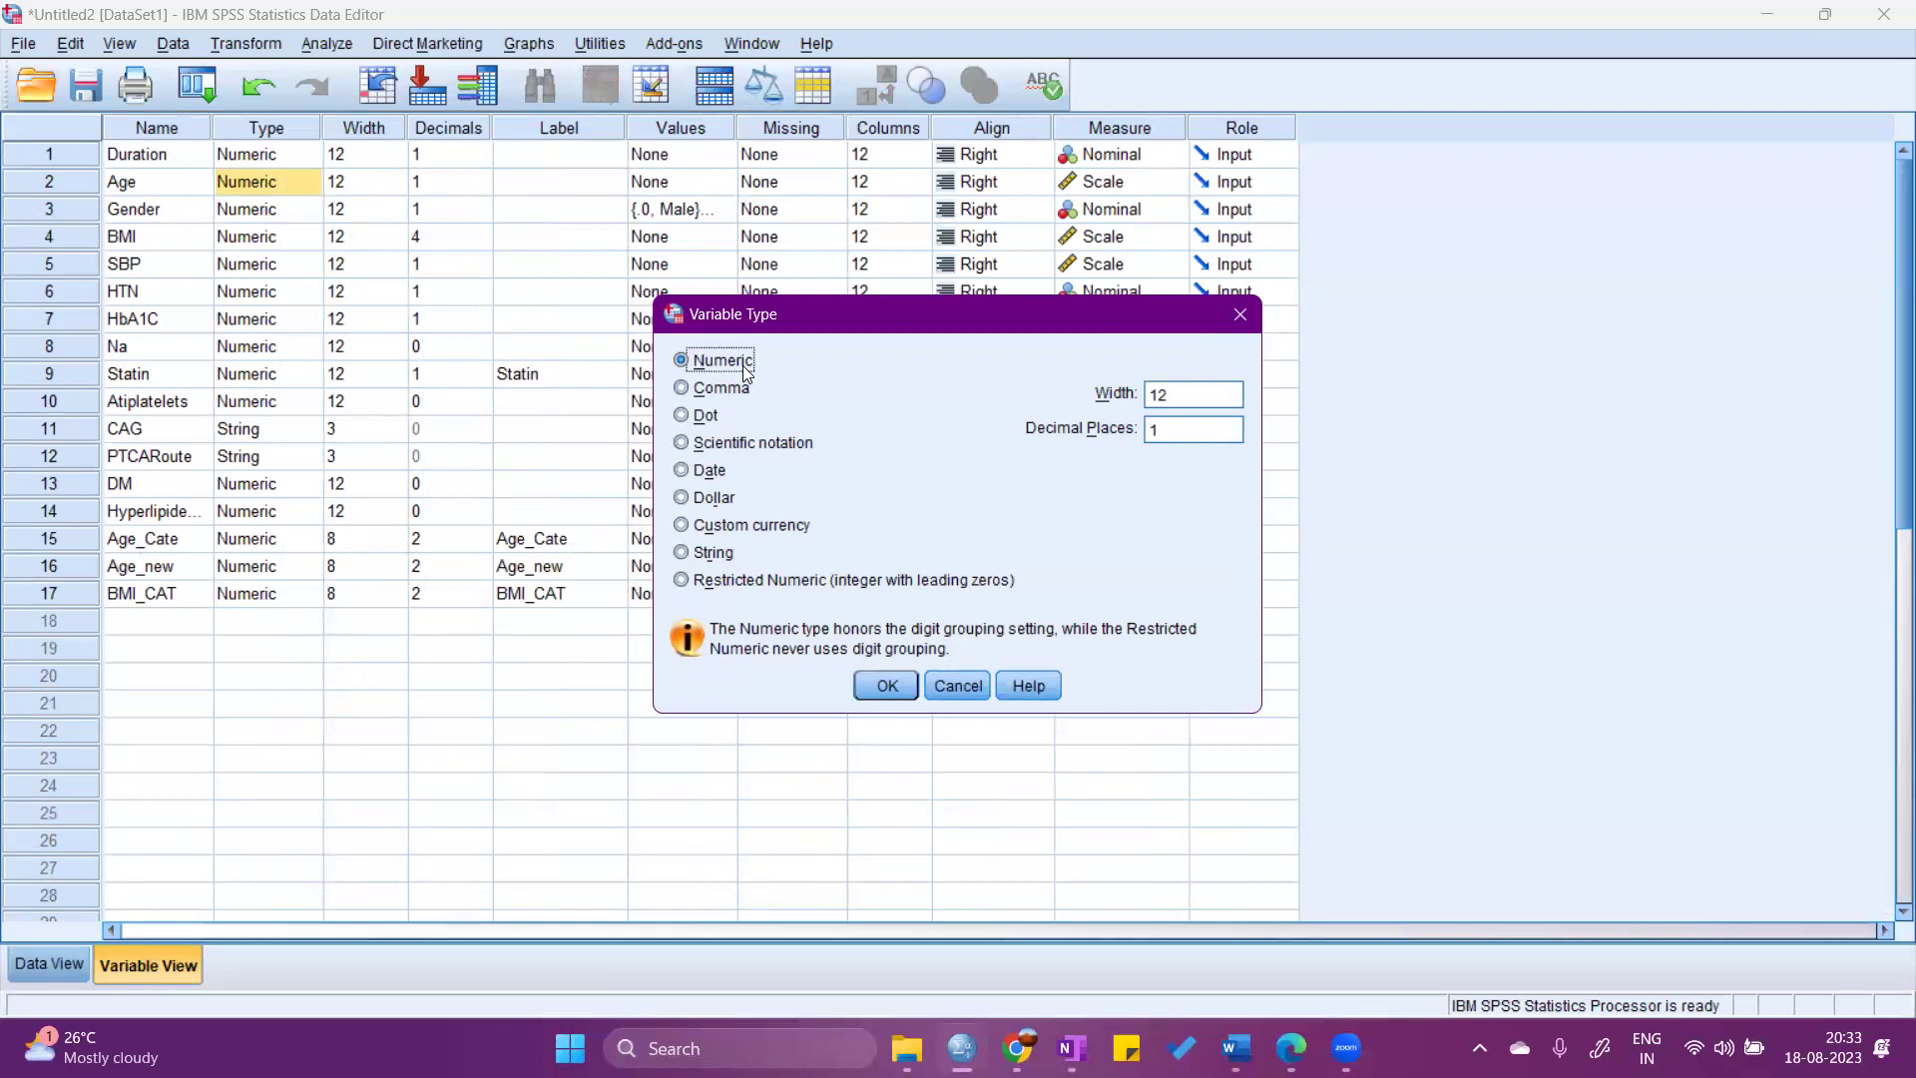
left_click(946, 683)
Examine the text entries in the CAG and PTCARoute columns of the data.
left_click(71, 964)
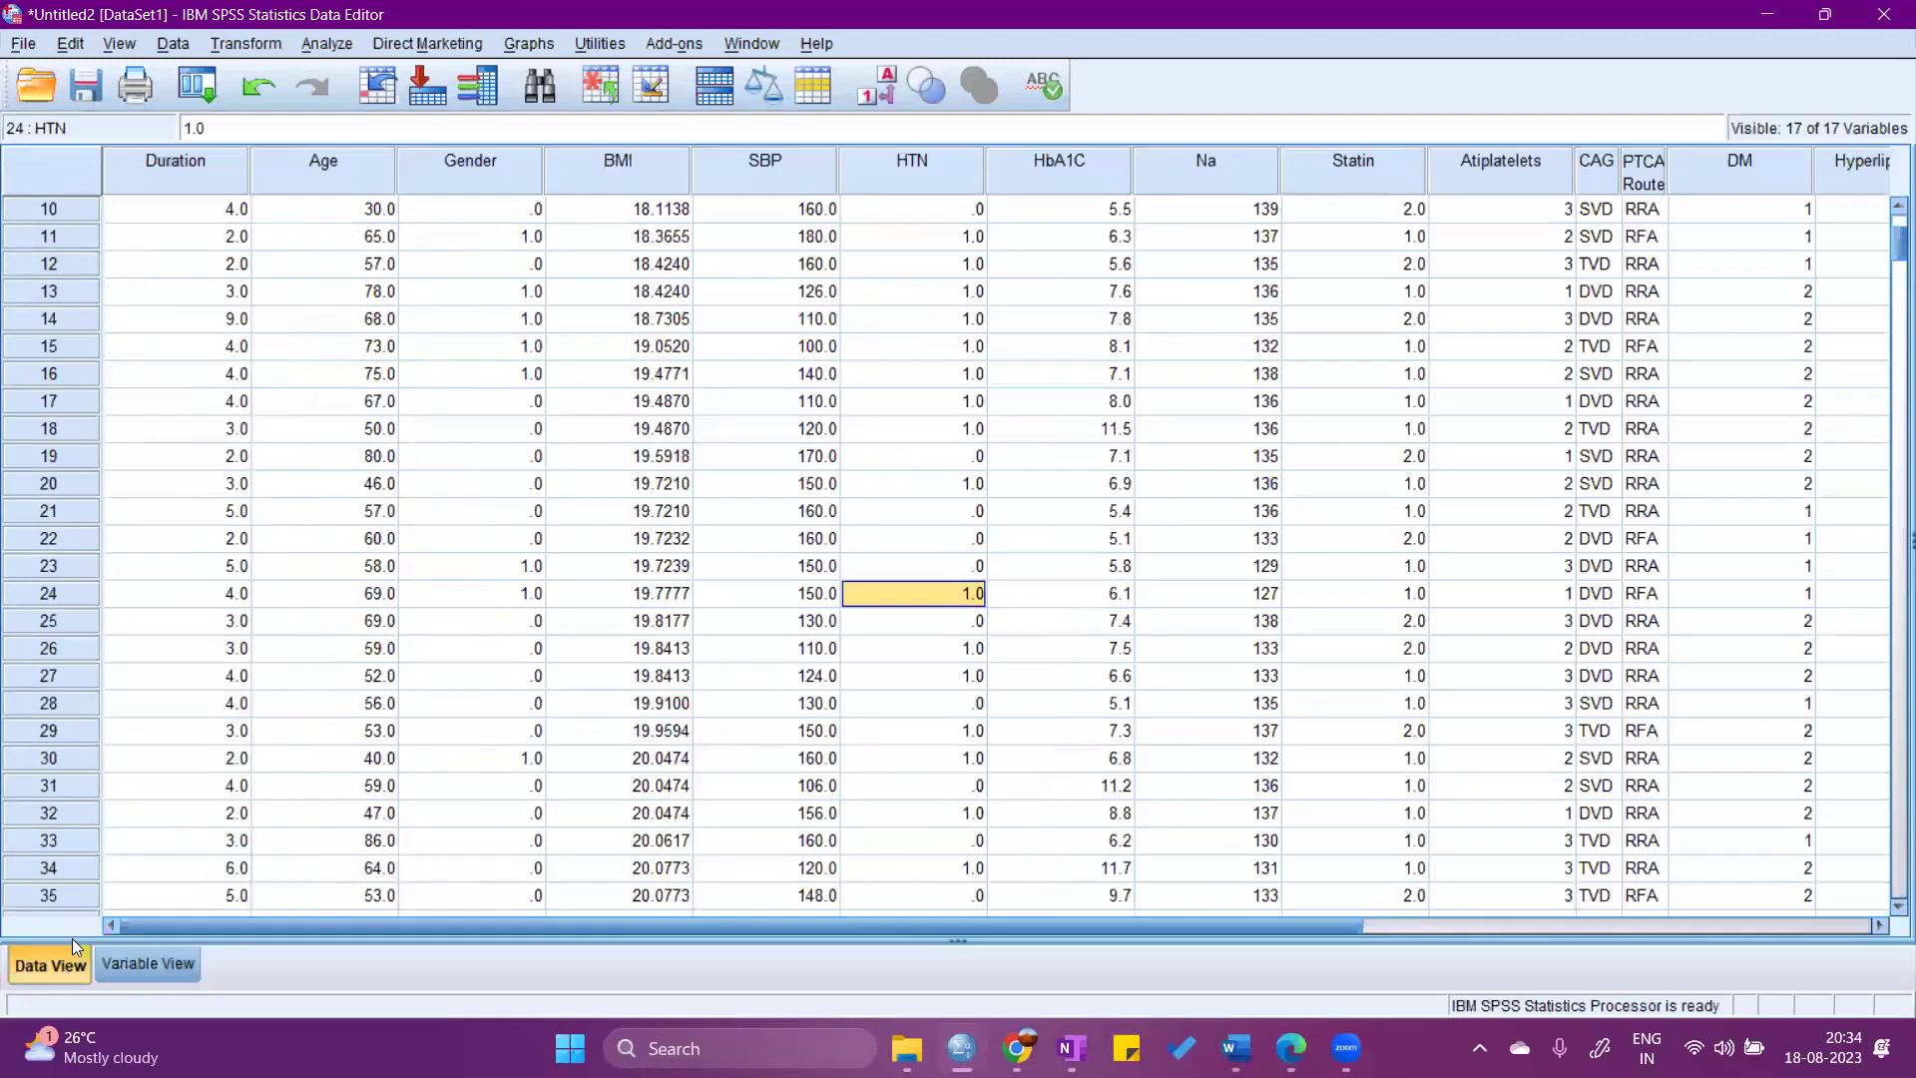
key("Right")
key("Right")
key("Right")
key("Right")
key("Right")
key("Right")
key("Right")
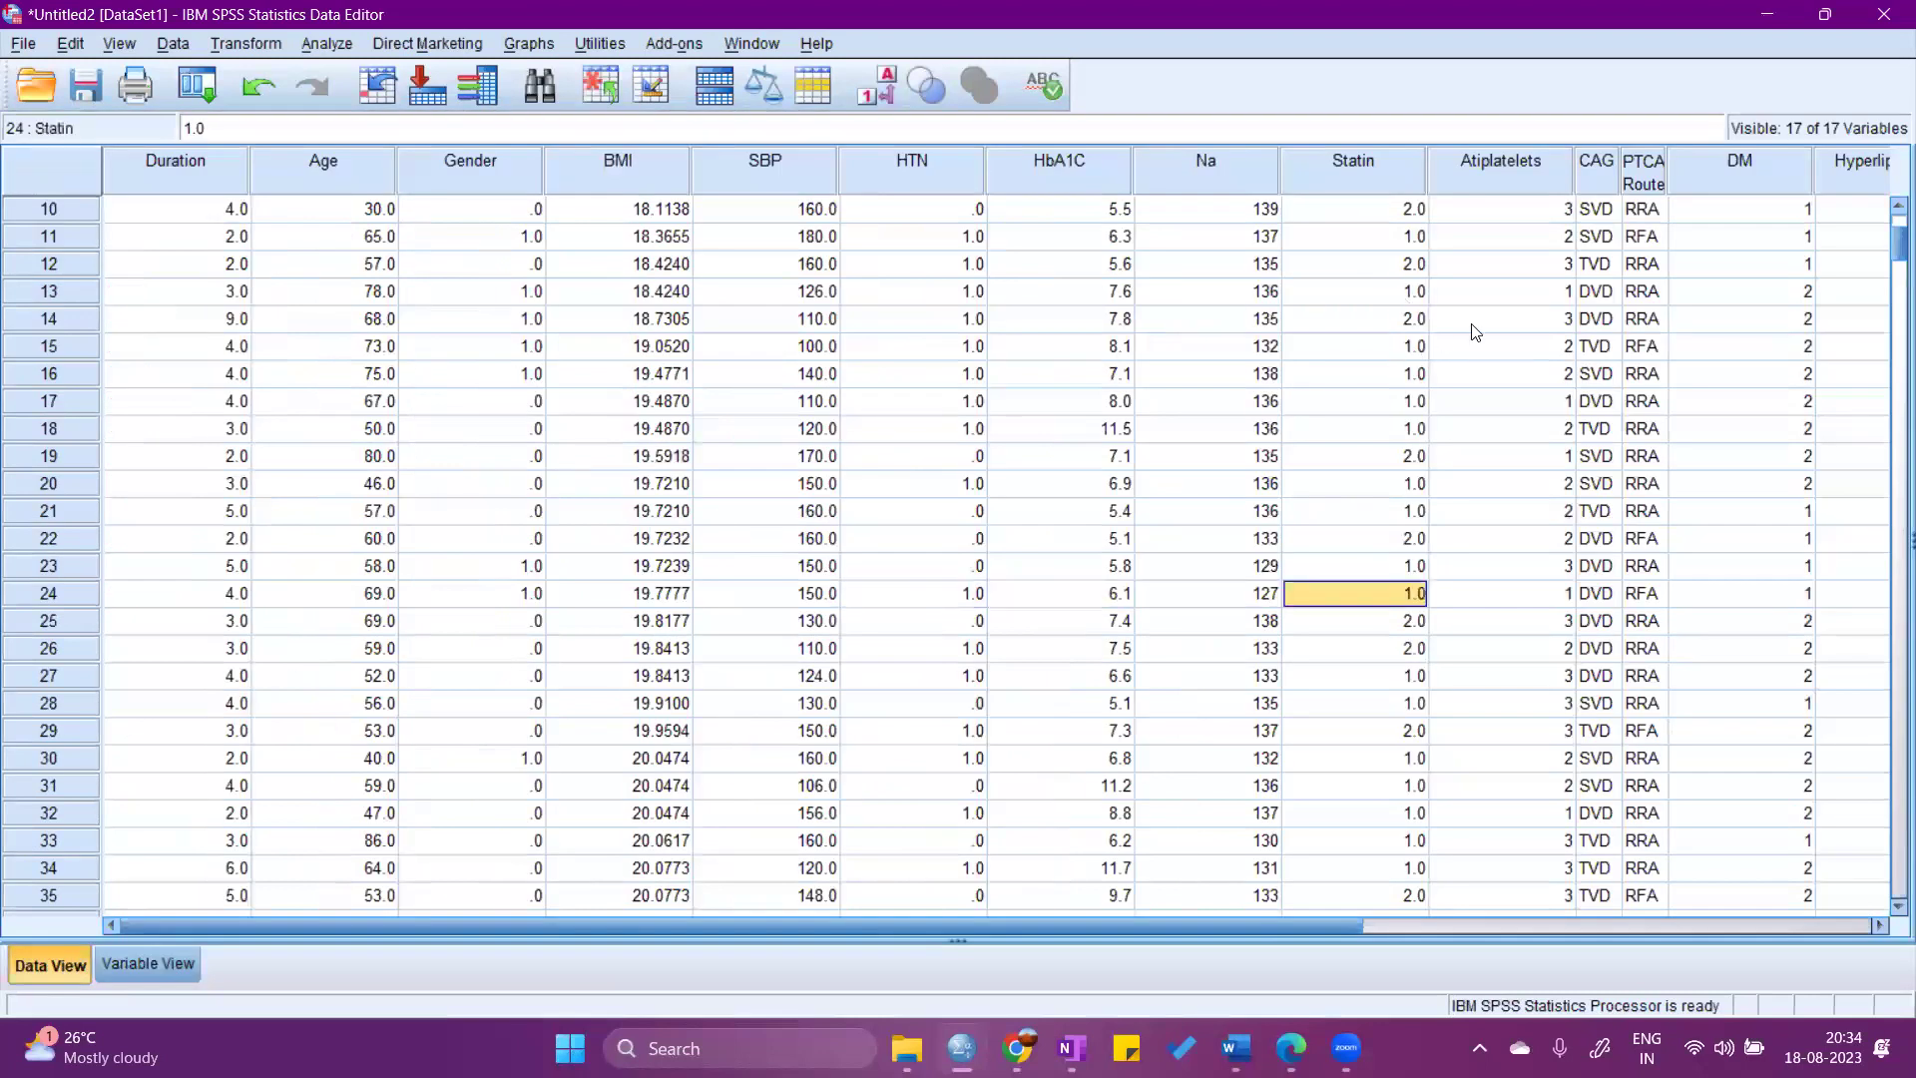
left_click(1595, 173)
left_click(1672, 166)
left_click(1655, 166)
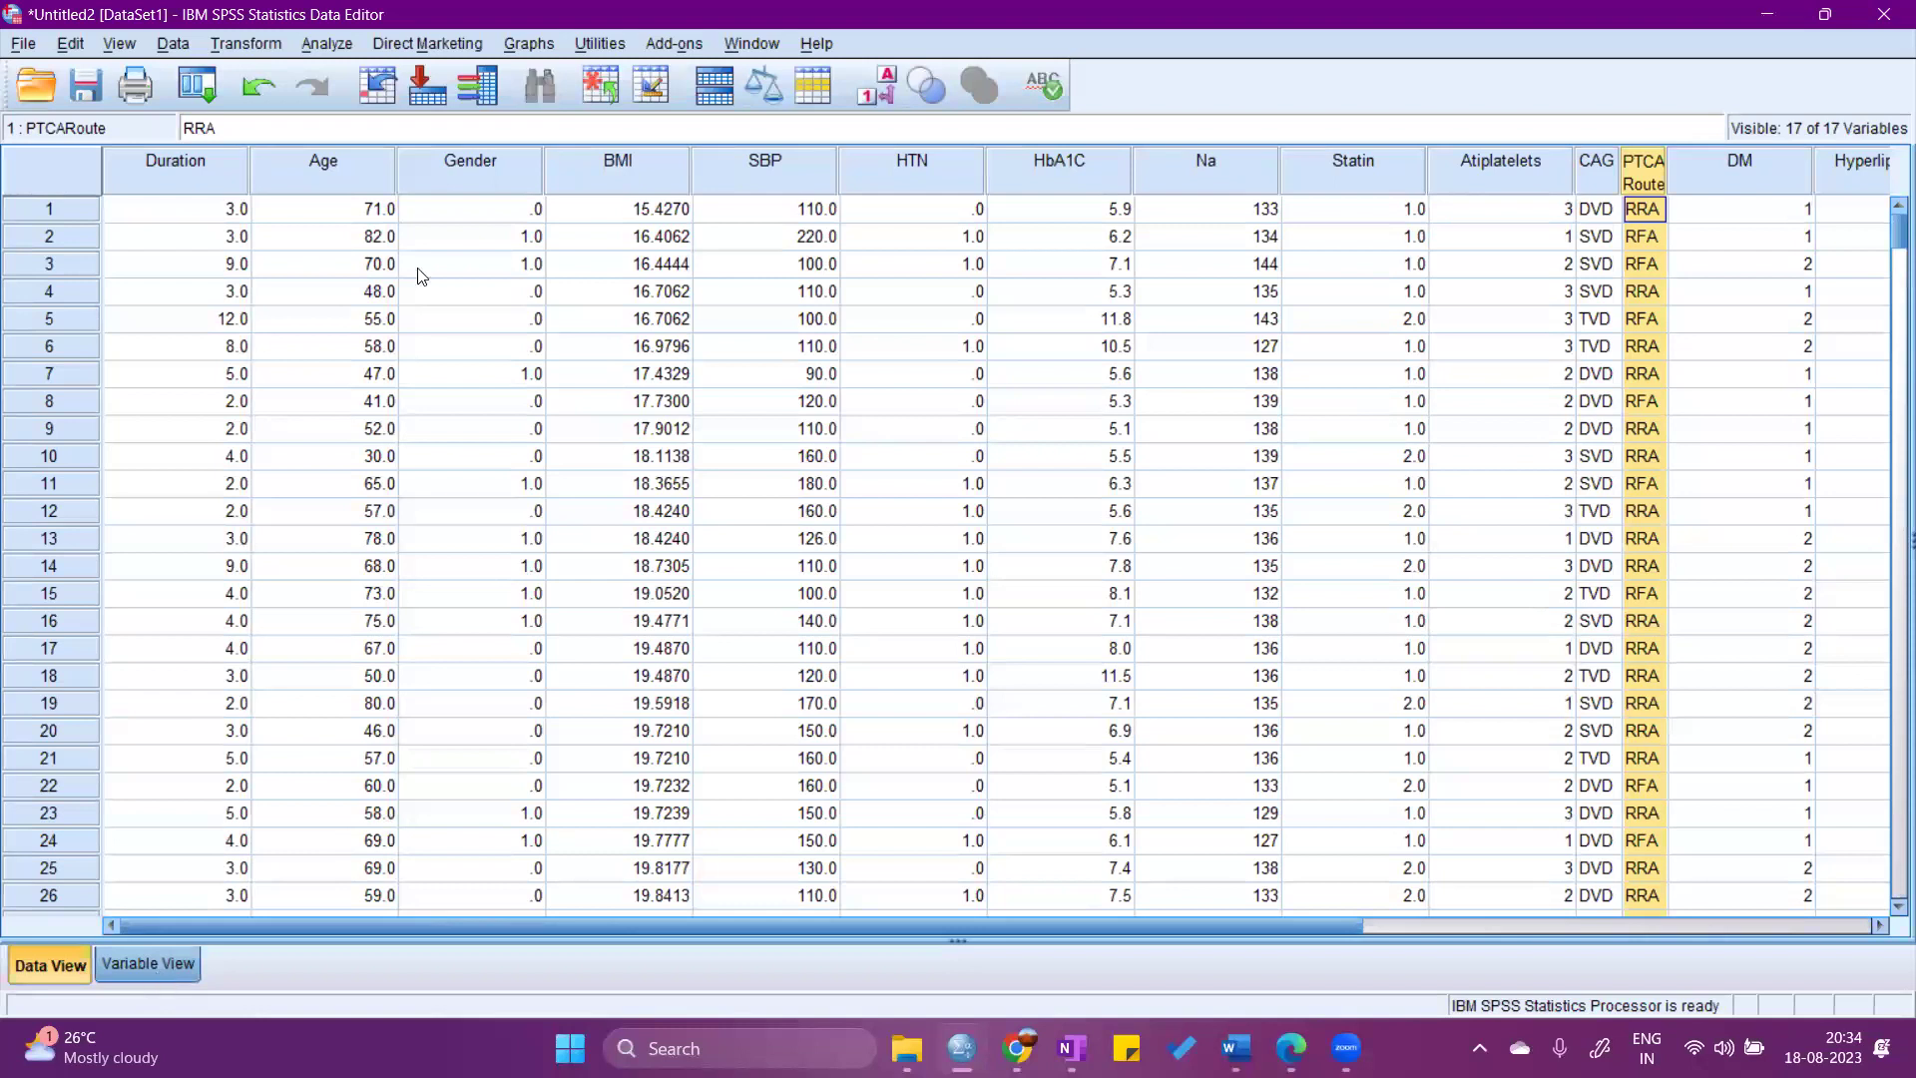
Check the defined type of the CAG variable in the variable definitions.
left_click(156, 966)
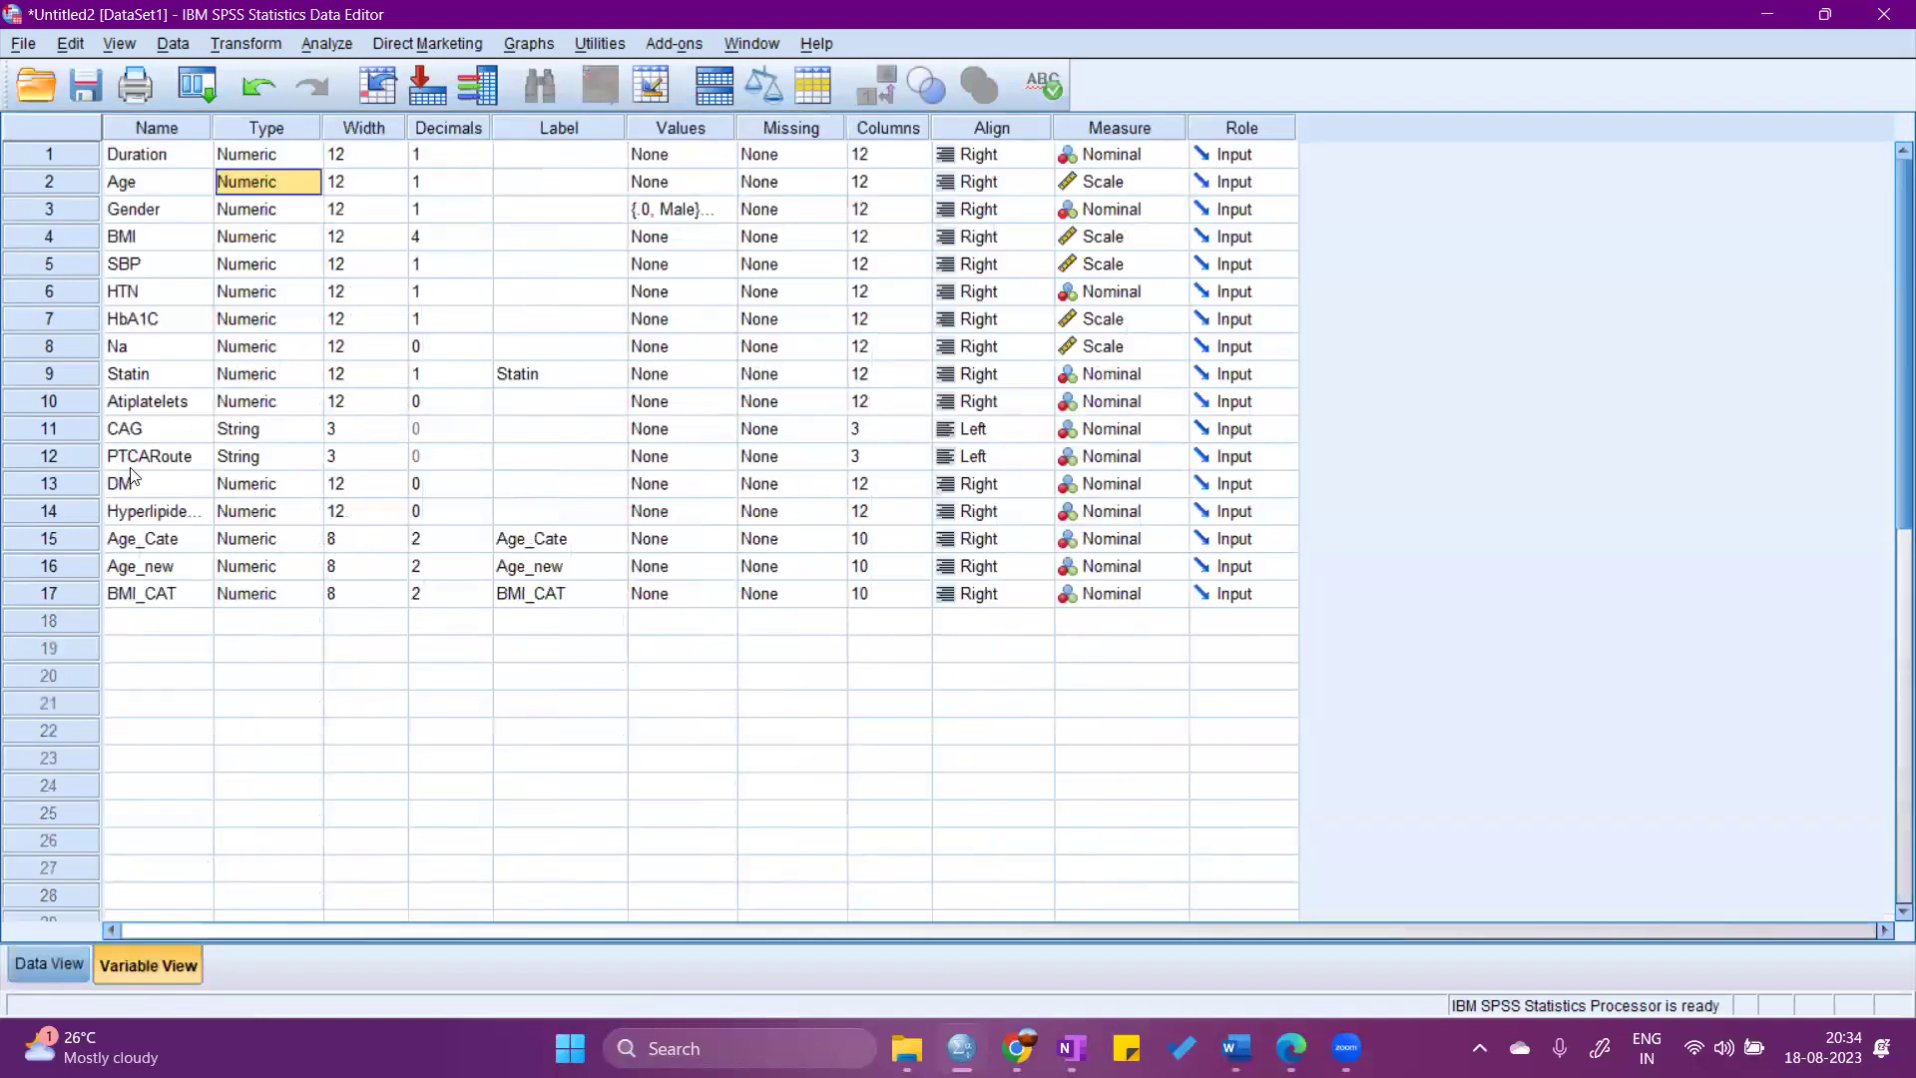
left_click(134, 434)
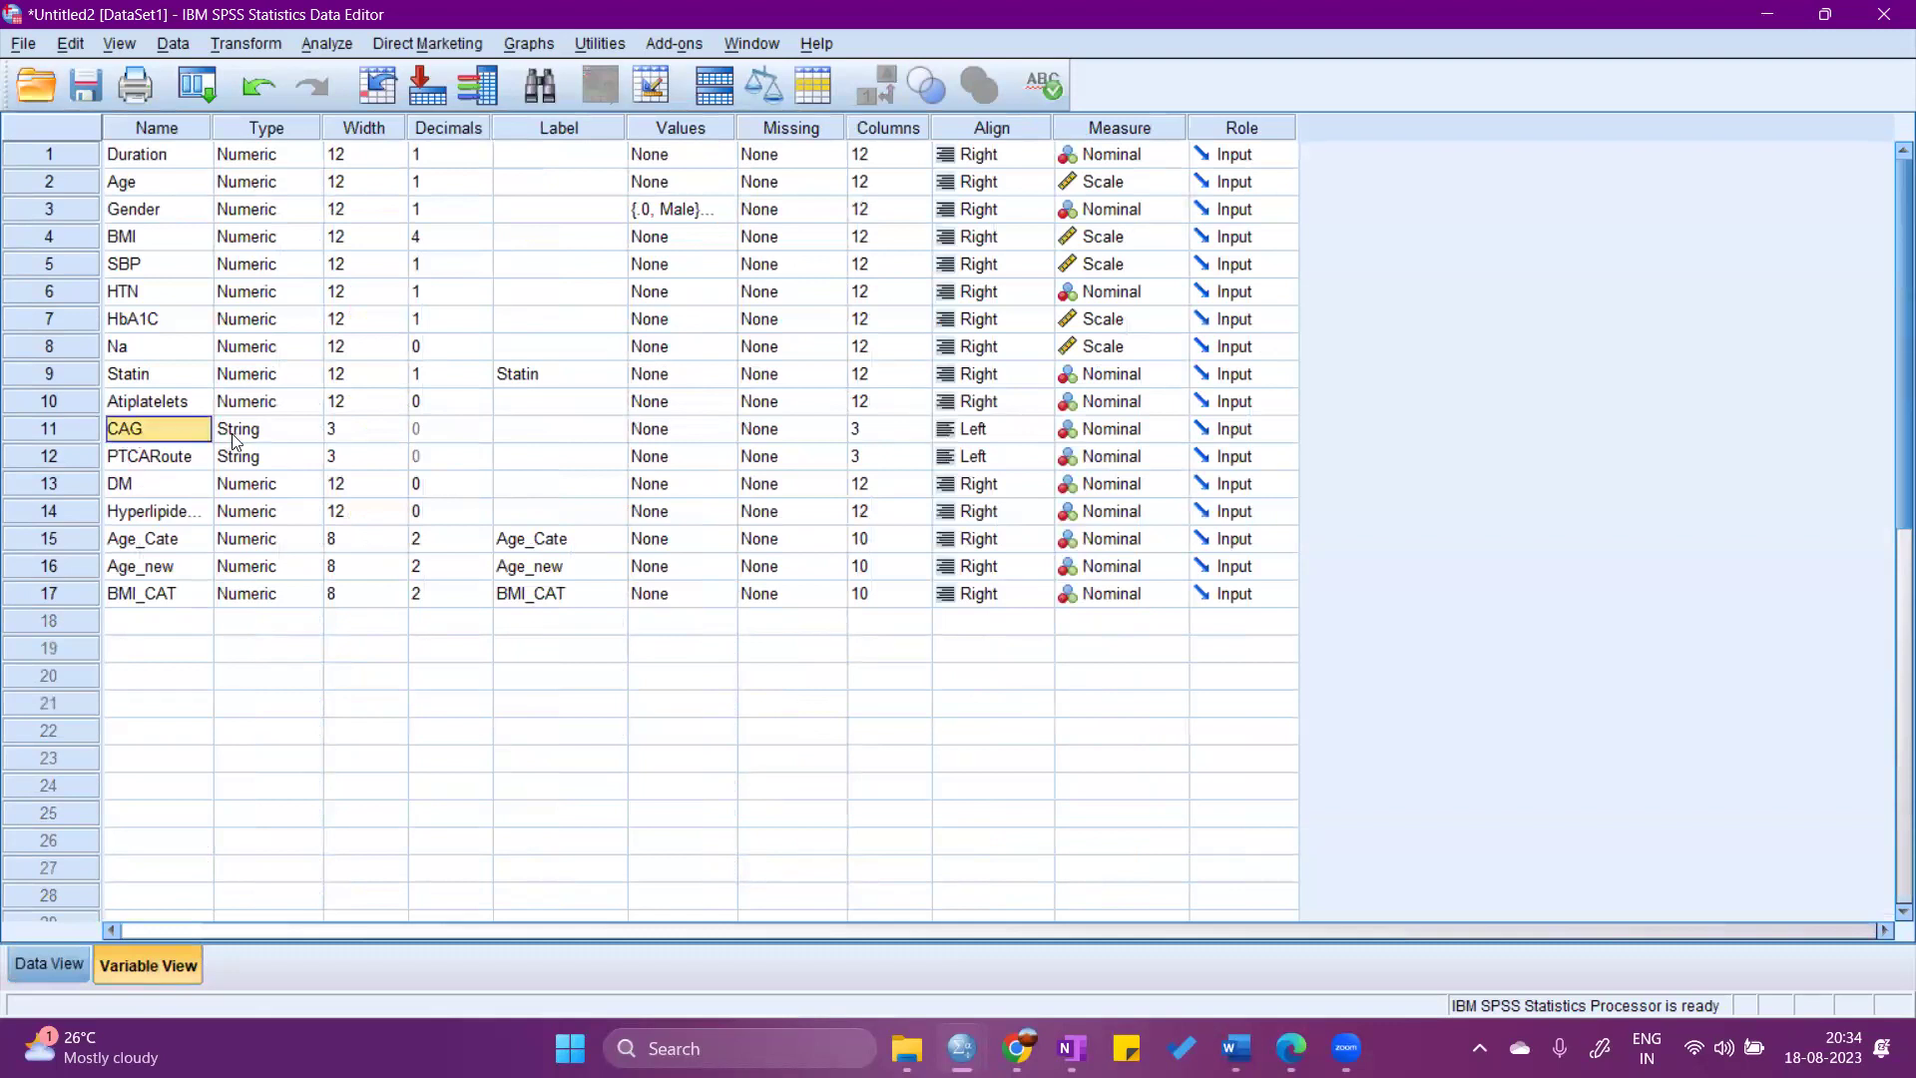
left_click(272, 437)
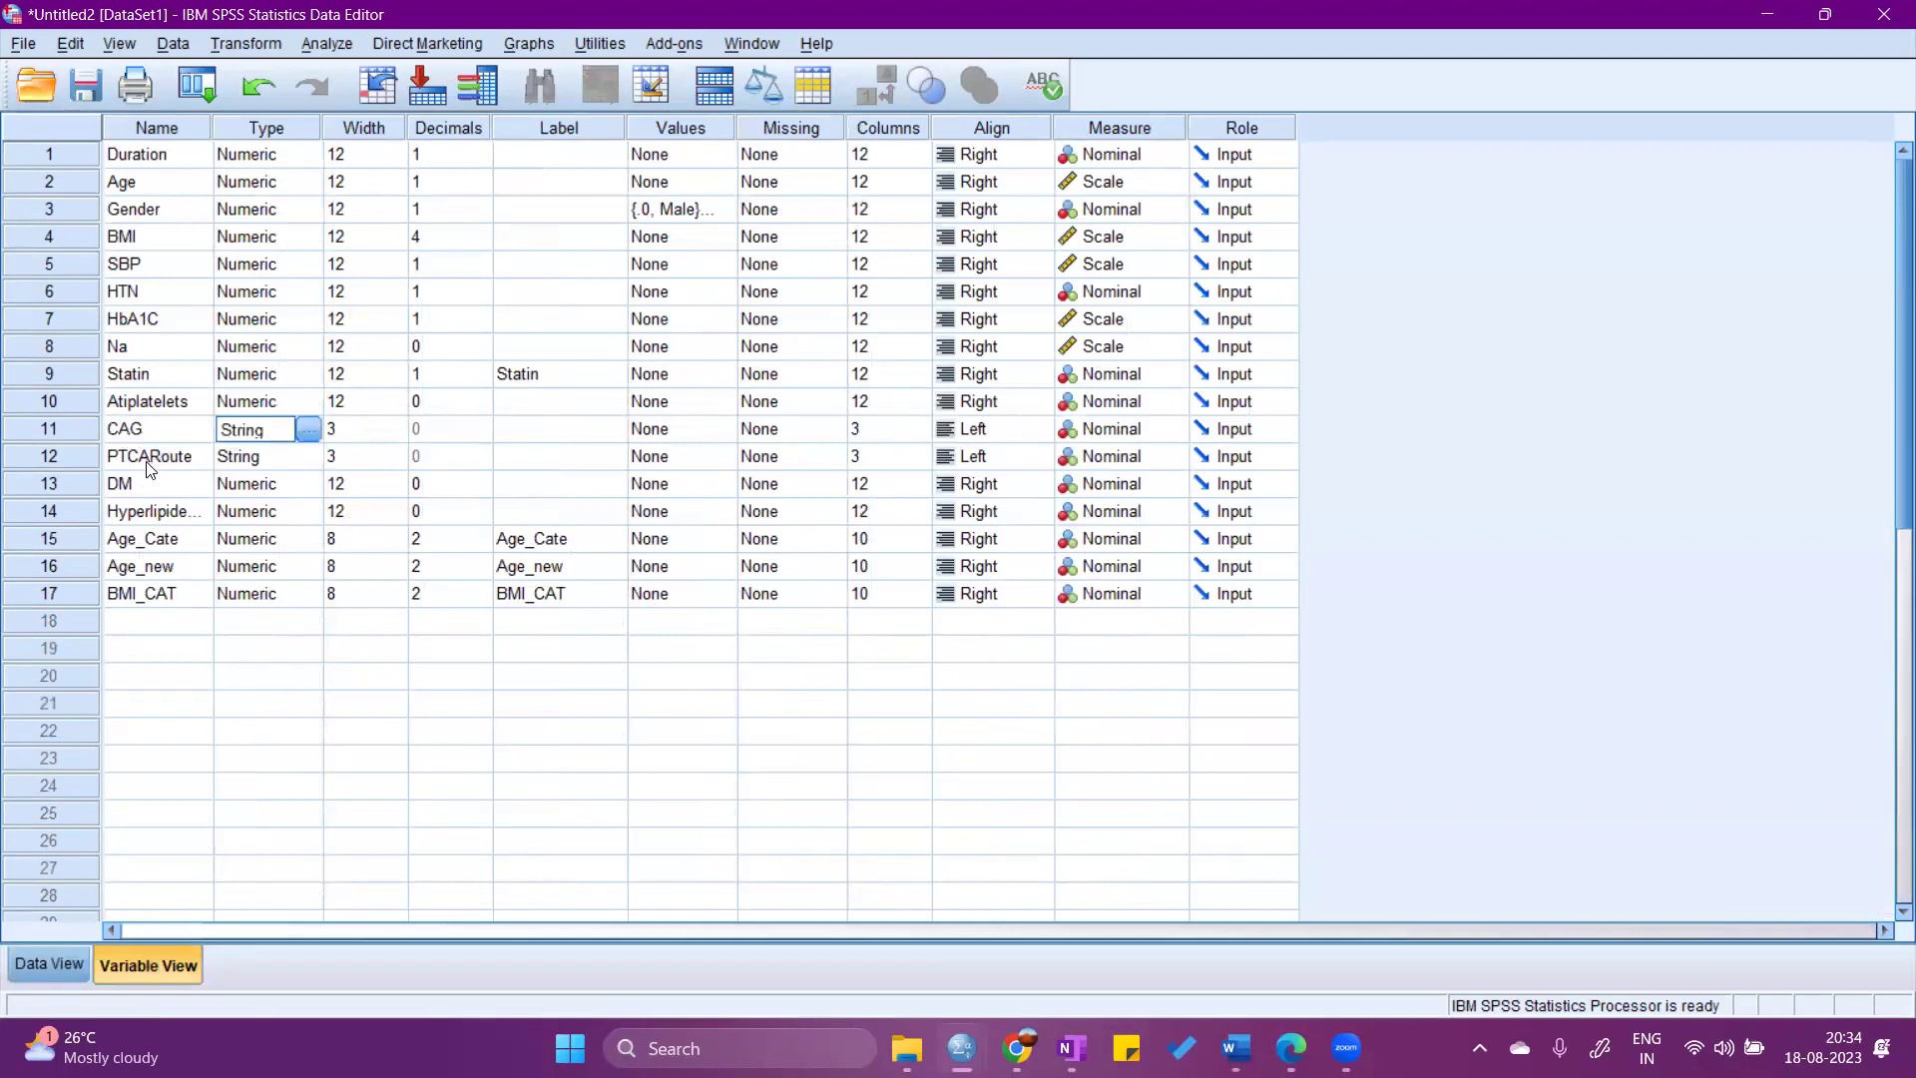
Check the defined type of the PTCARoute variable and compare it with the column's entries in the data.
left_click(149, 464)
left_click(239, 465)
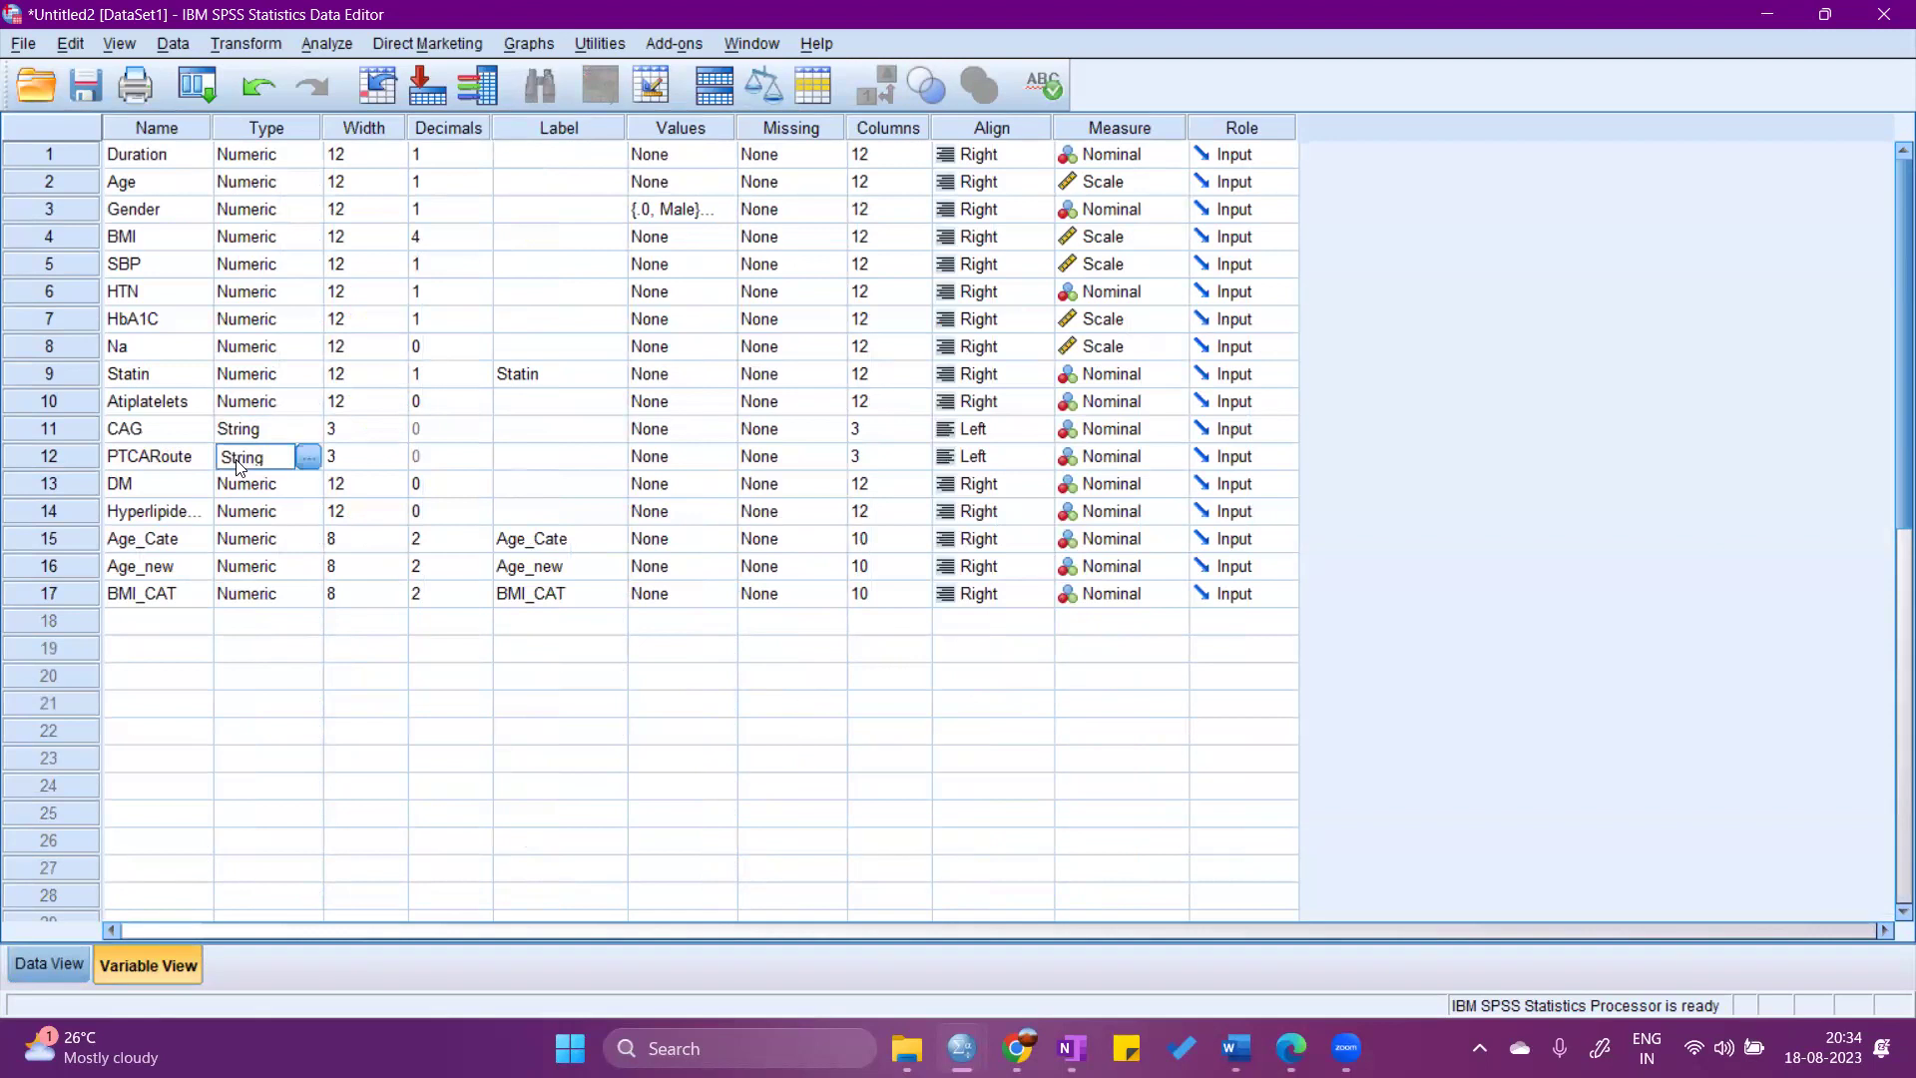
left_click(55, 959)
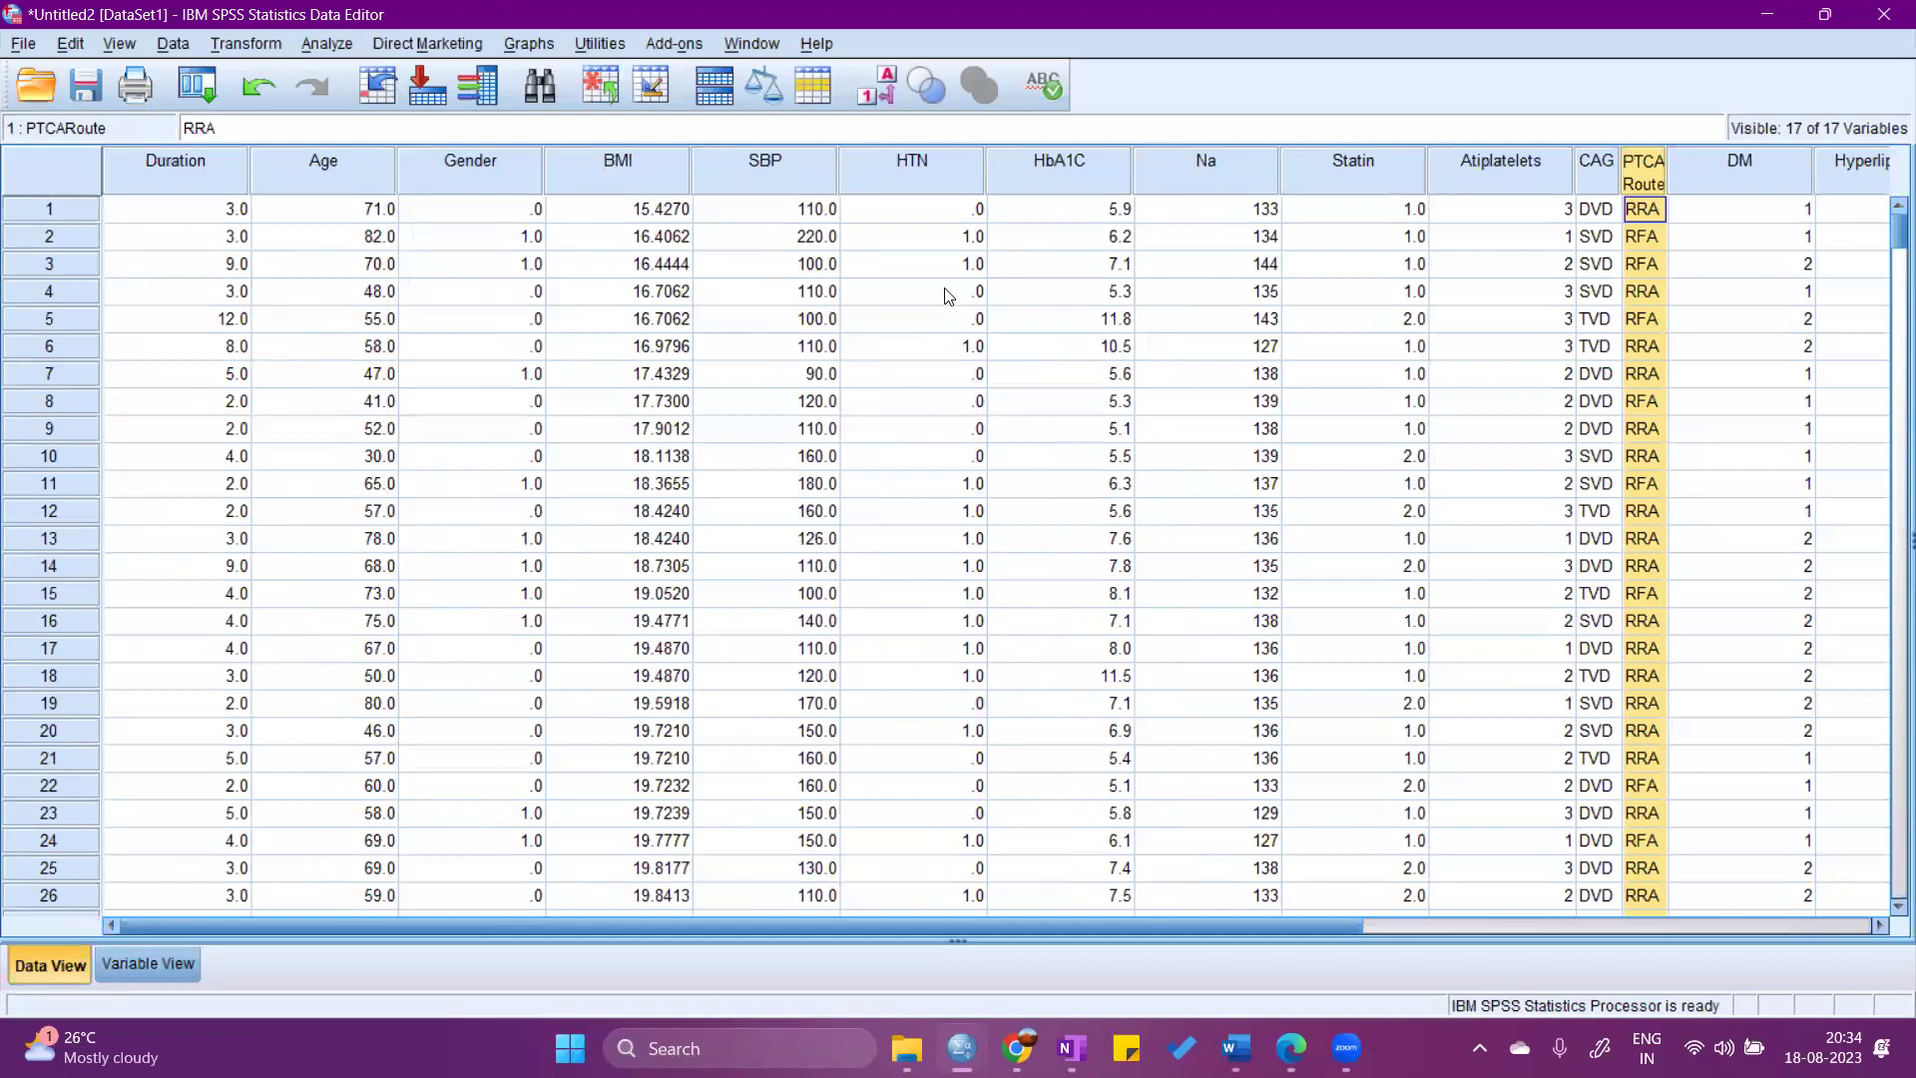
left_click(155, 964)
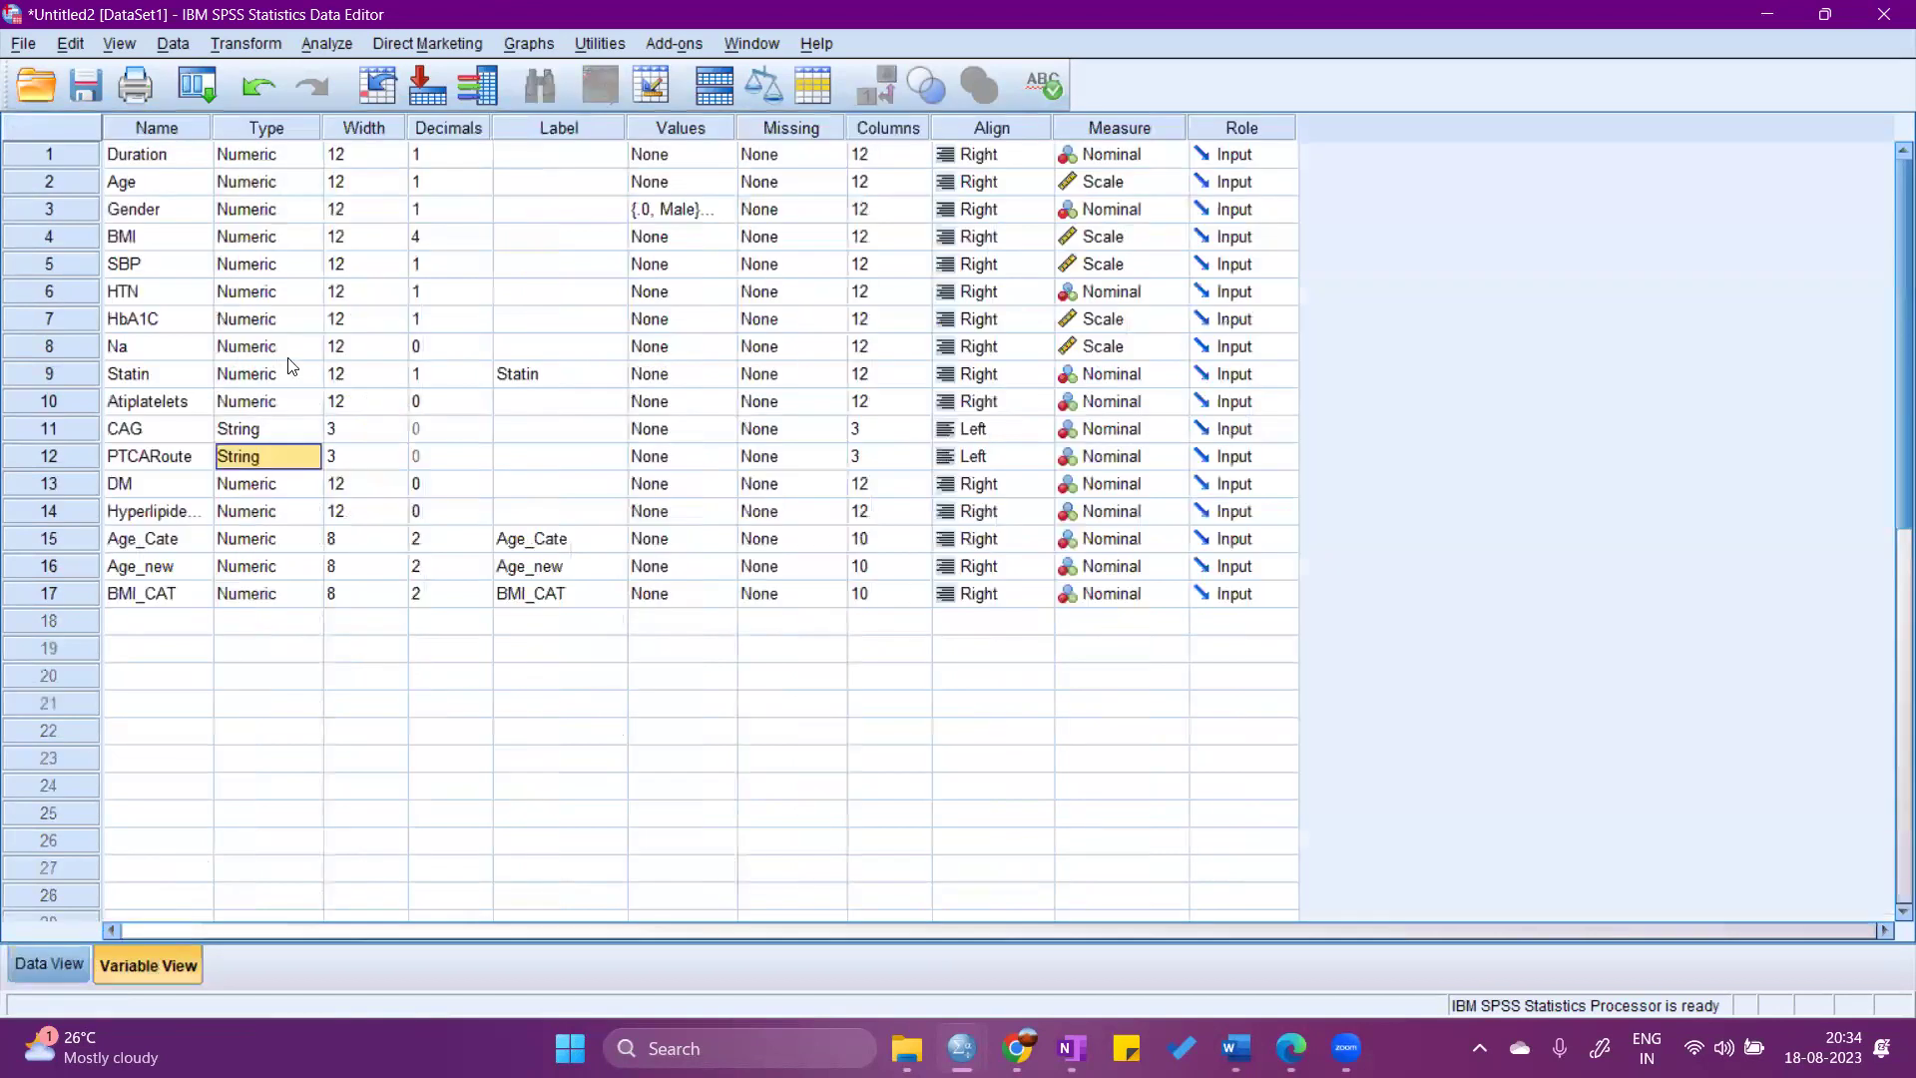
Inspect the variable type options for SBP, keep them as they are, and look over the data values.
left_click(267, 266)
left_click(308, 265)
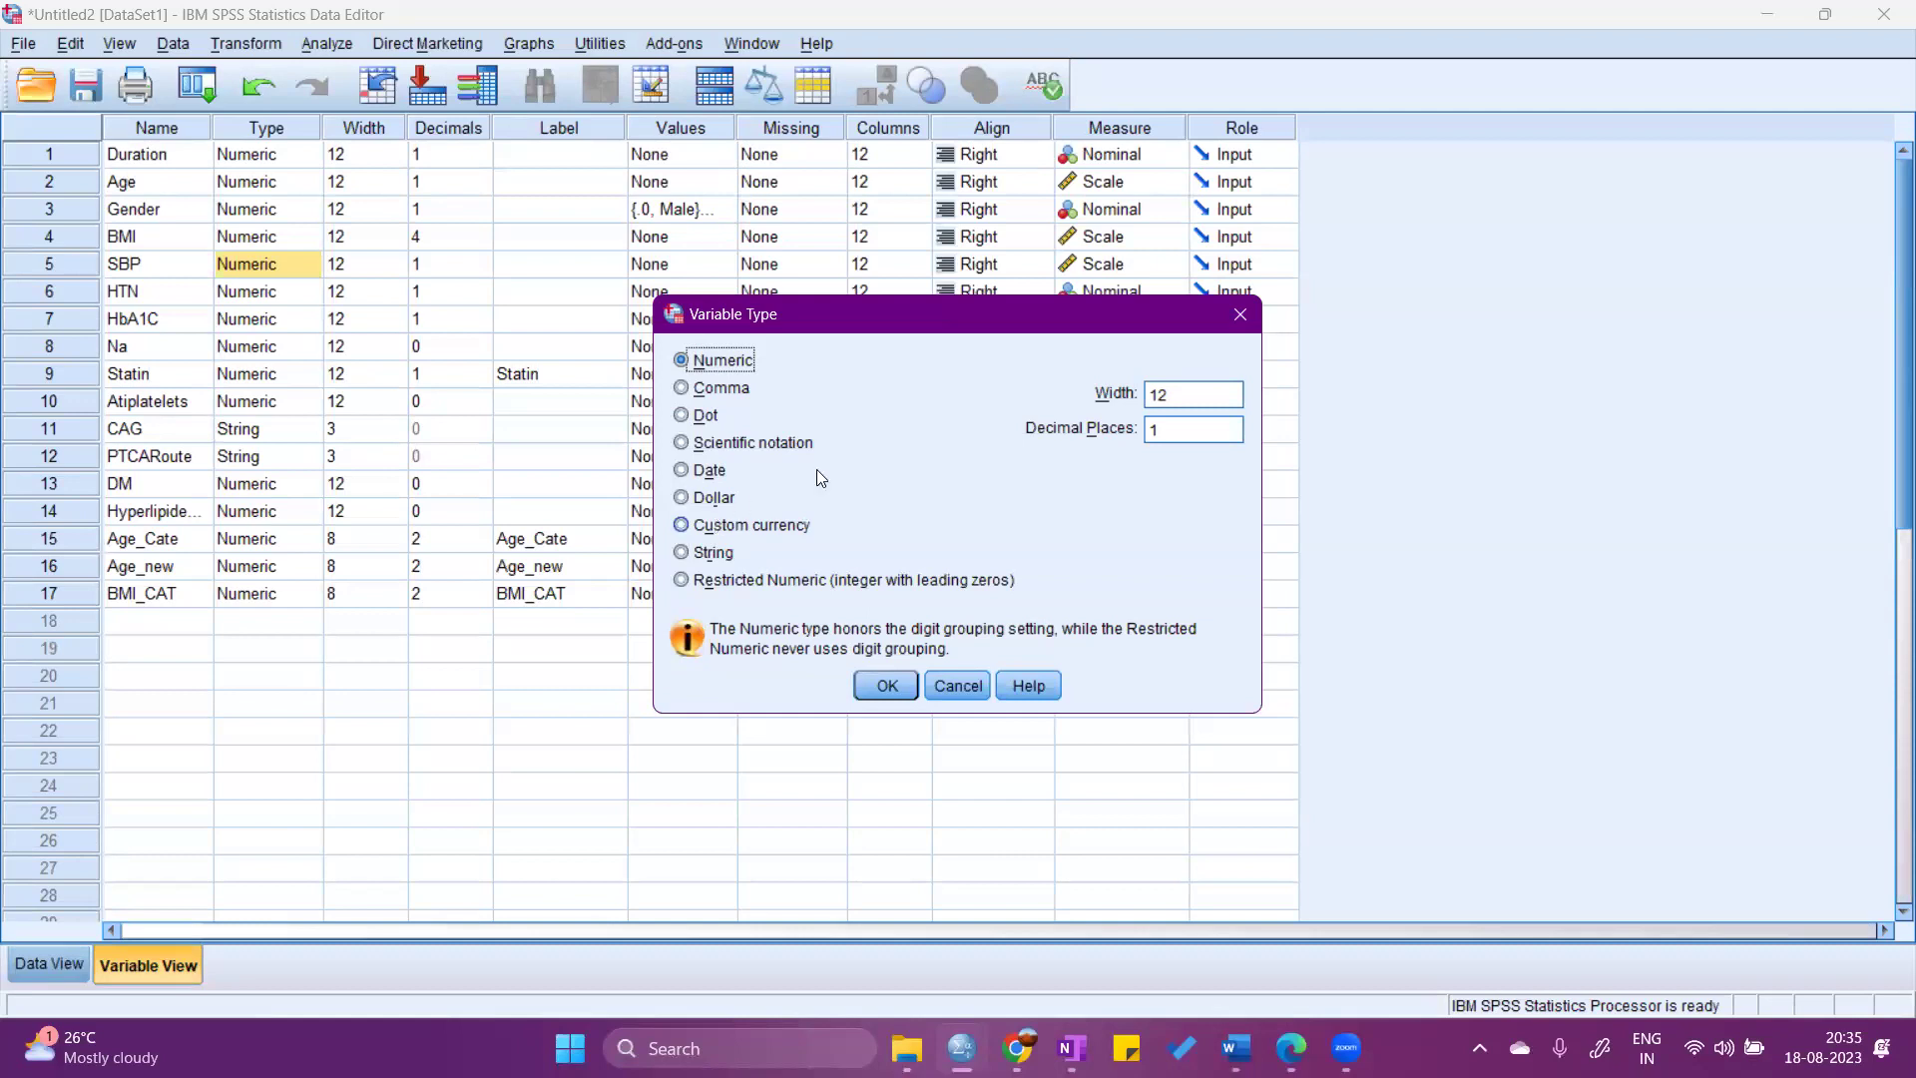
left_click(884, 686)
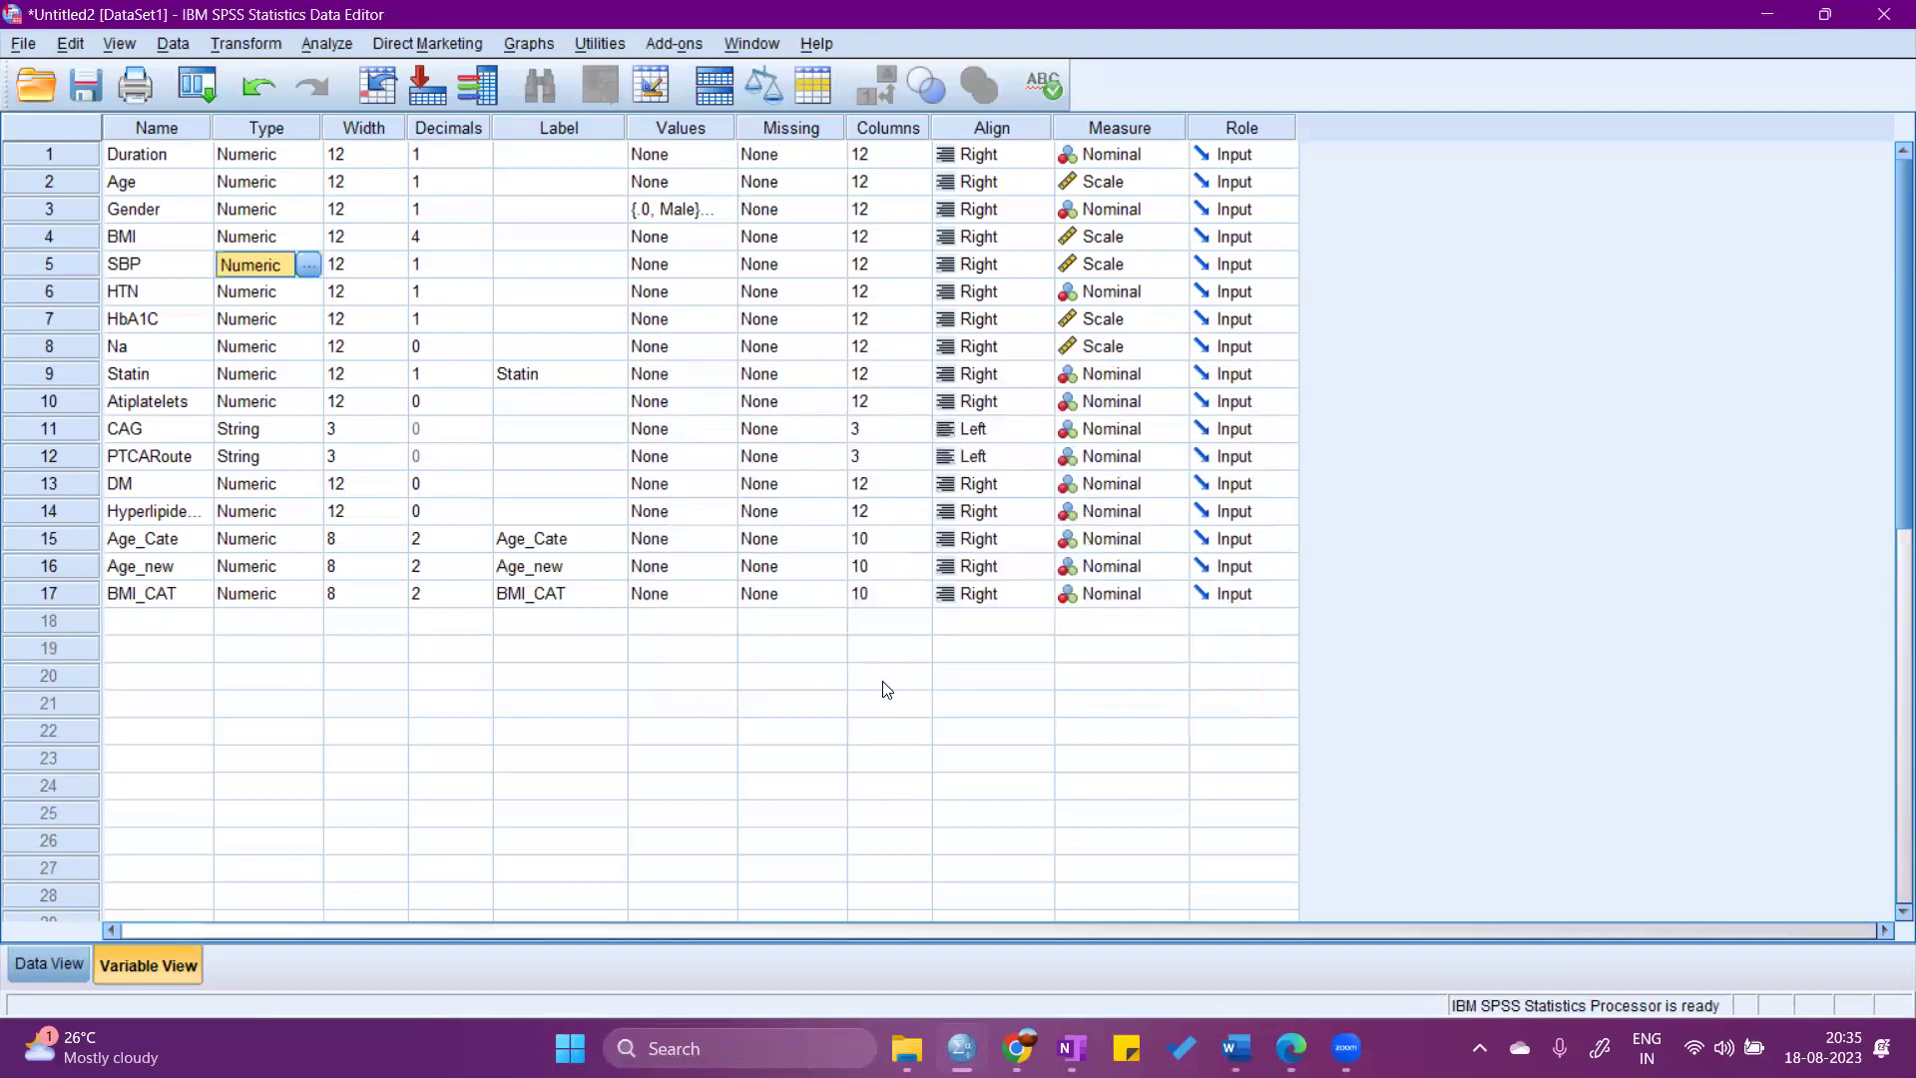
left_click(55, 962)
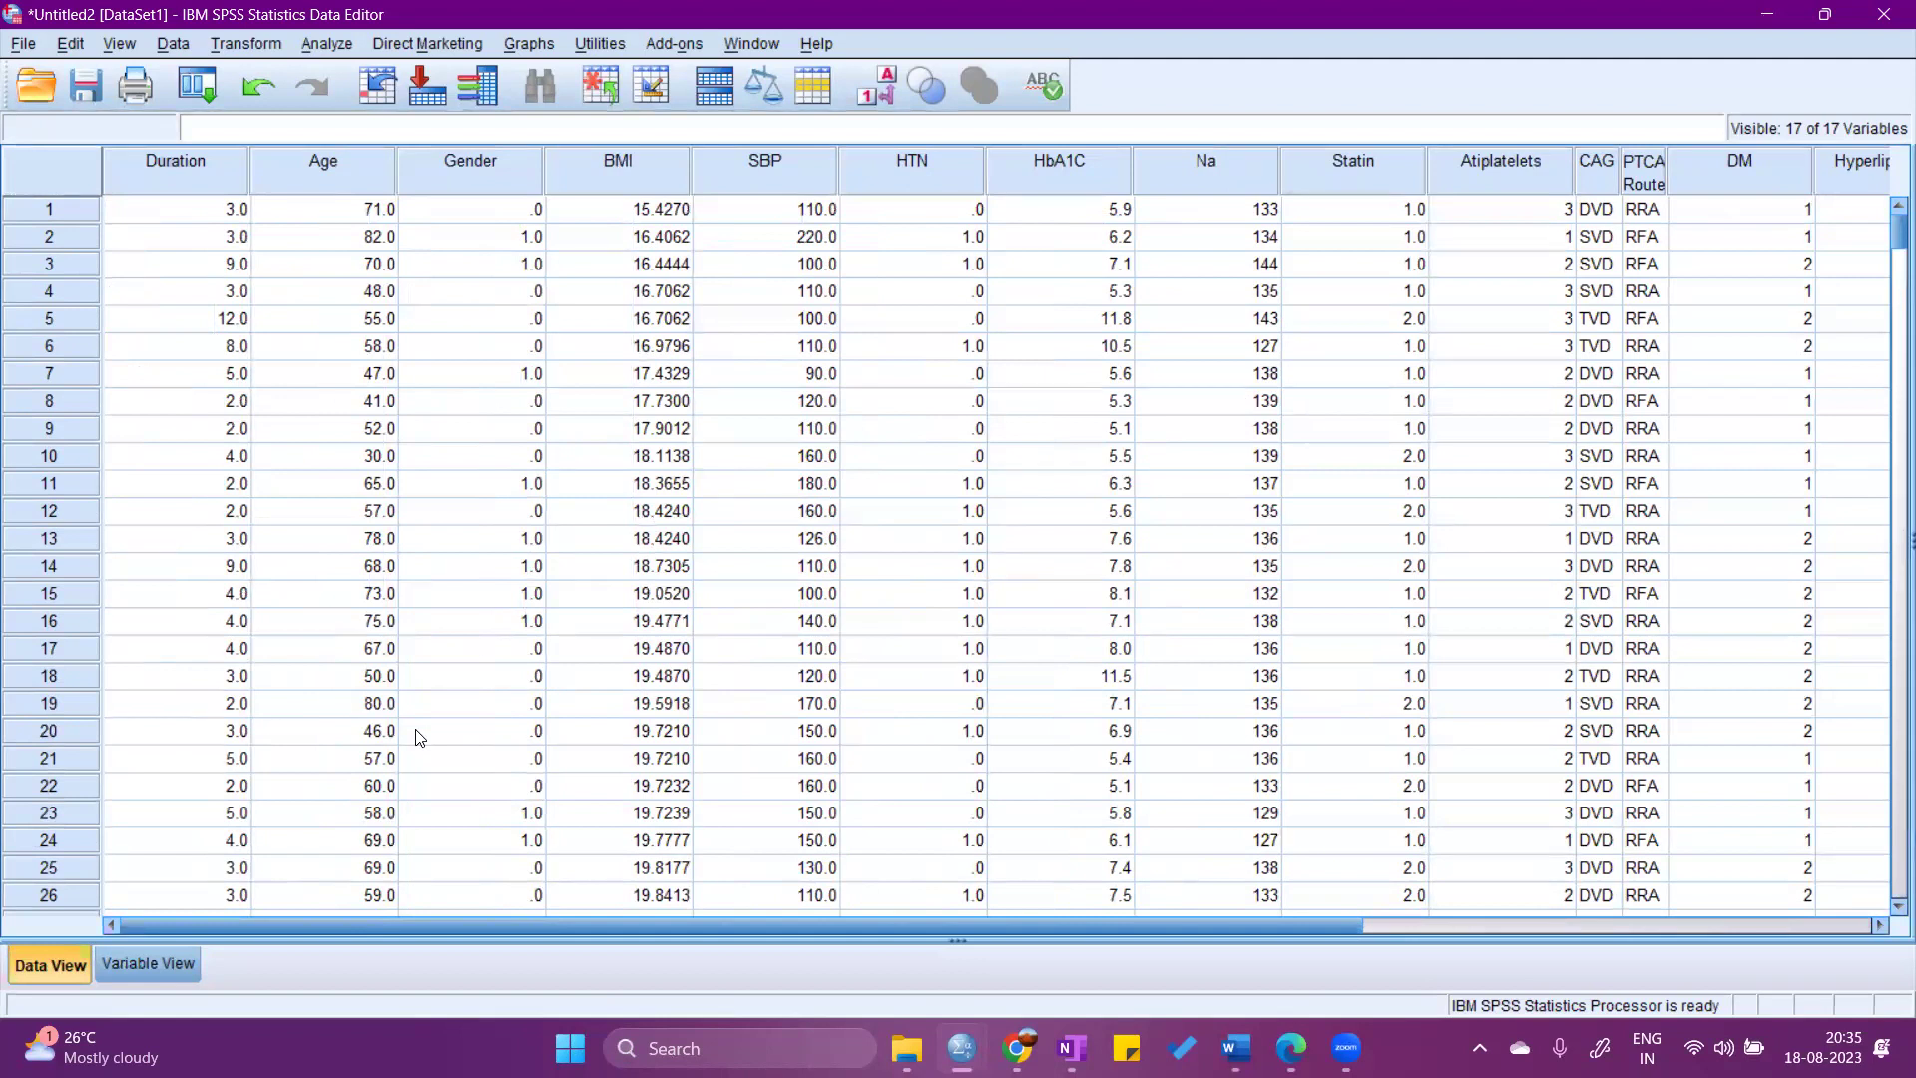
left_click(439, 1028)
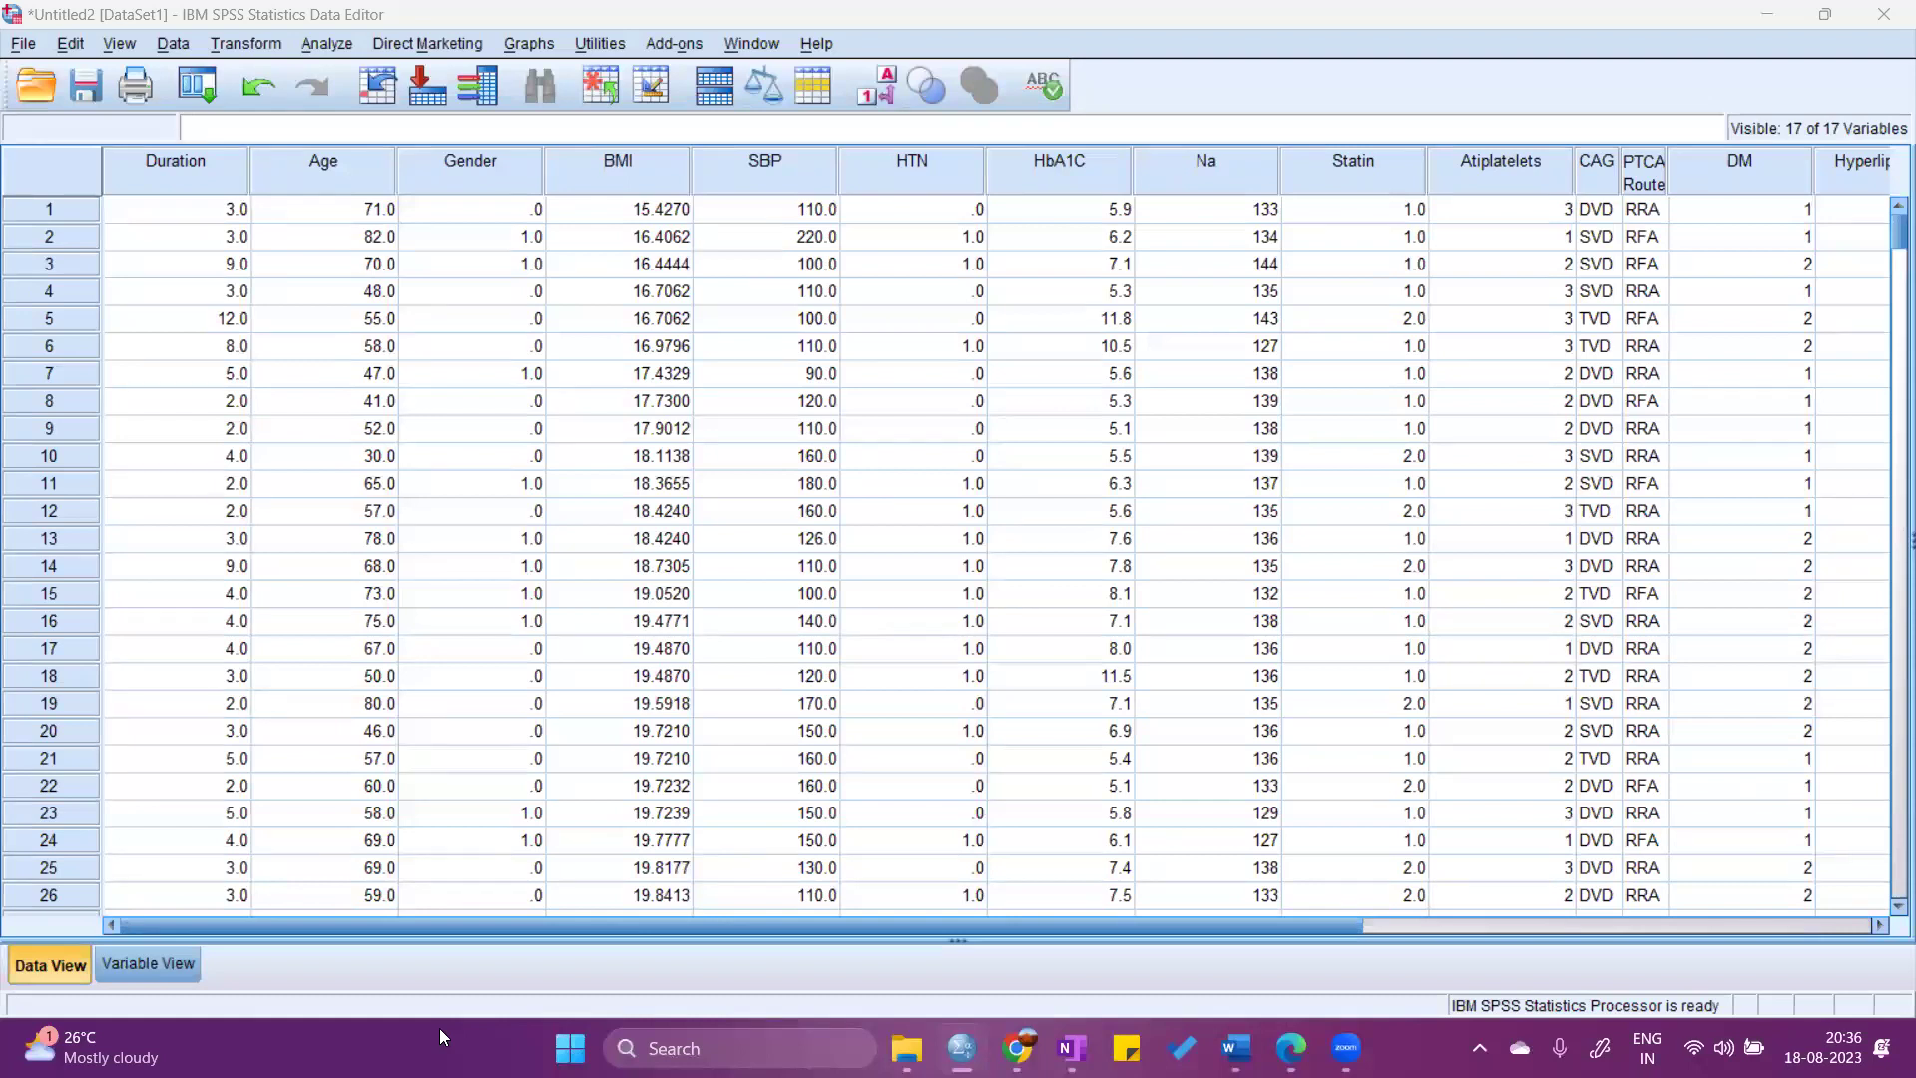
Examine the measure options for Duration and compare the measurement levels of Age, Age_Cate, Age_new and BMI_CAT.
left_click(156, 966)
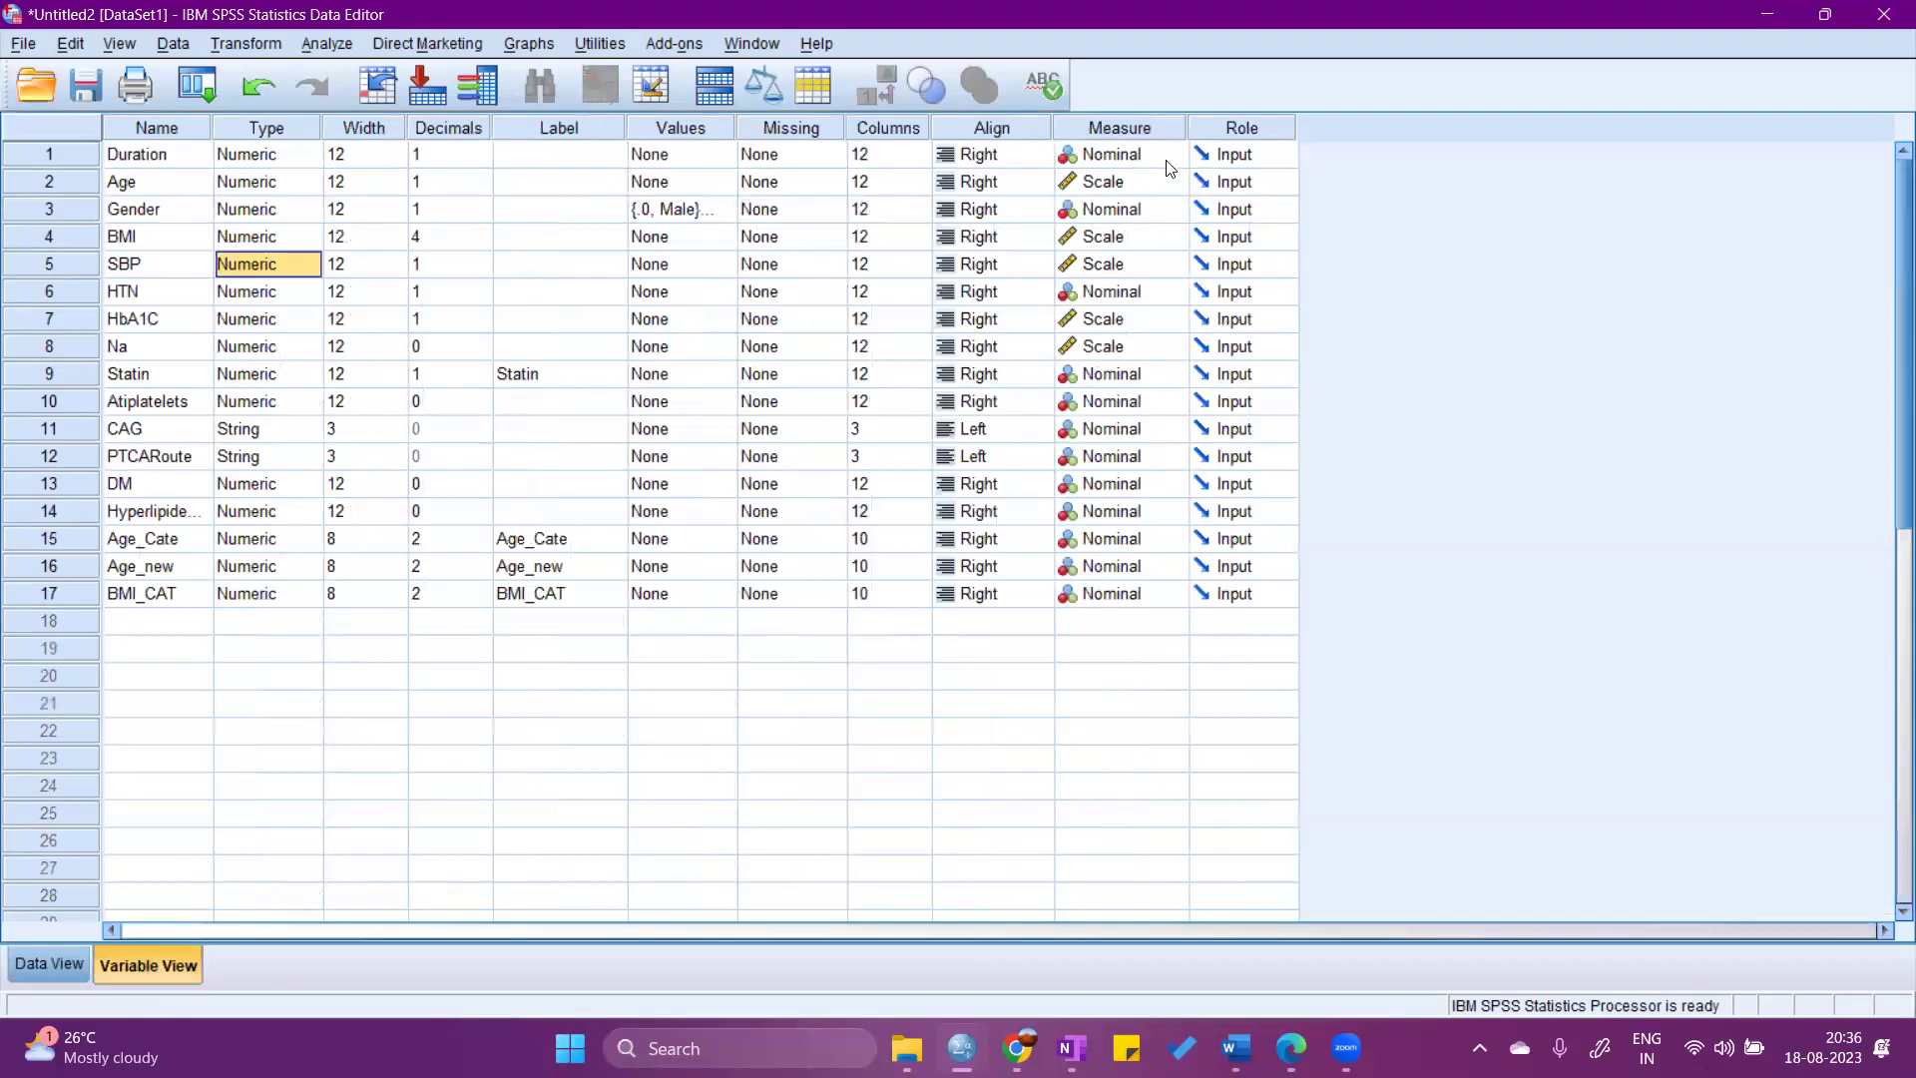
left_click(1134, 158)
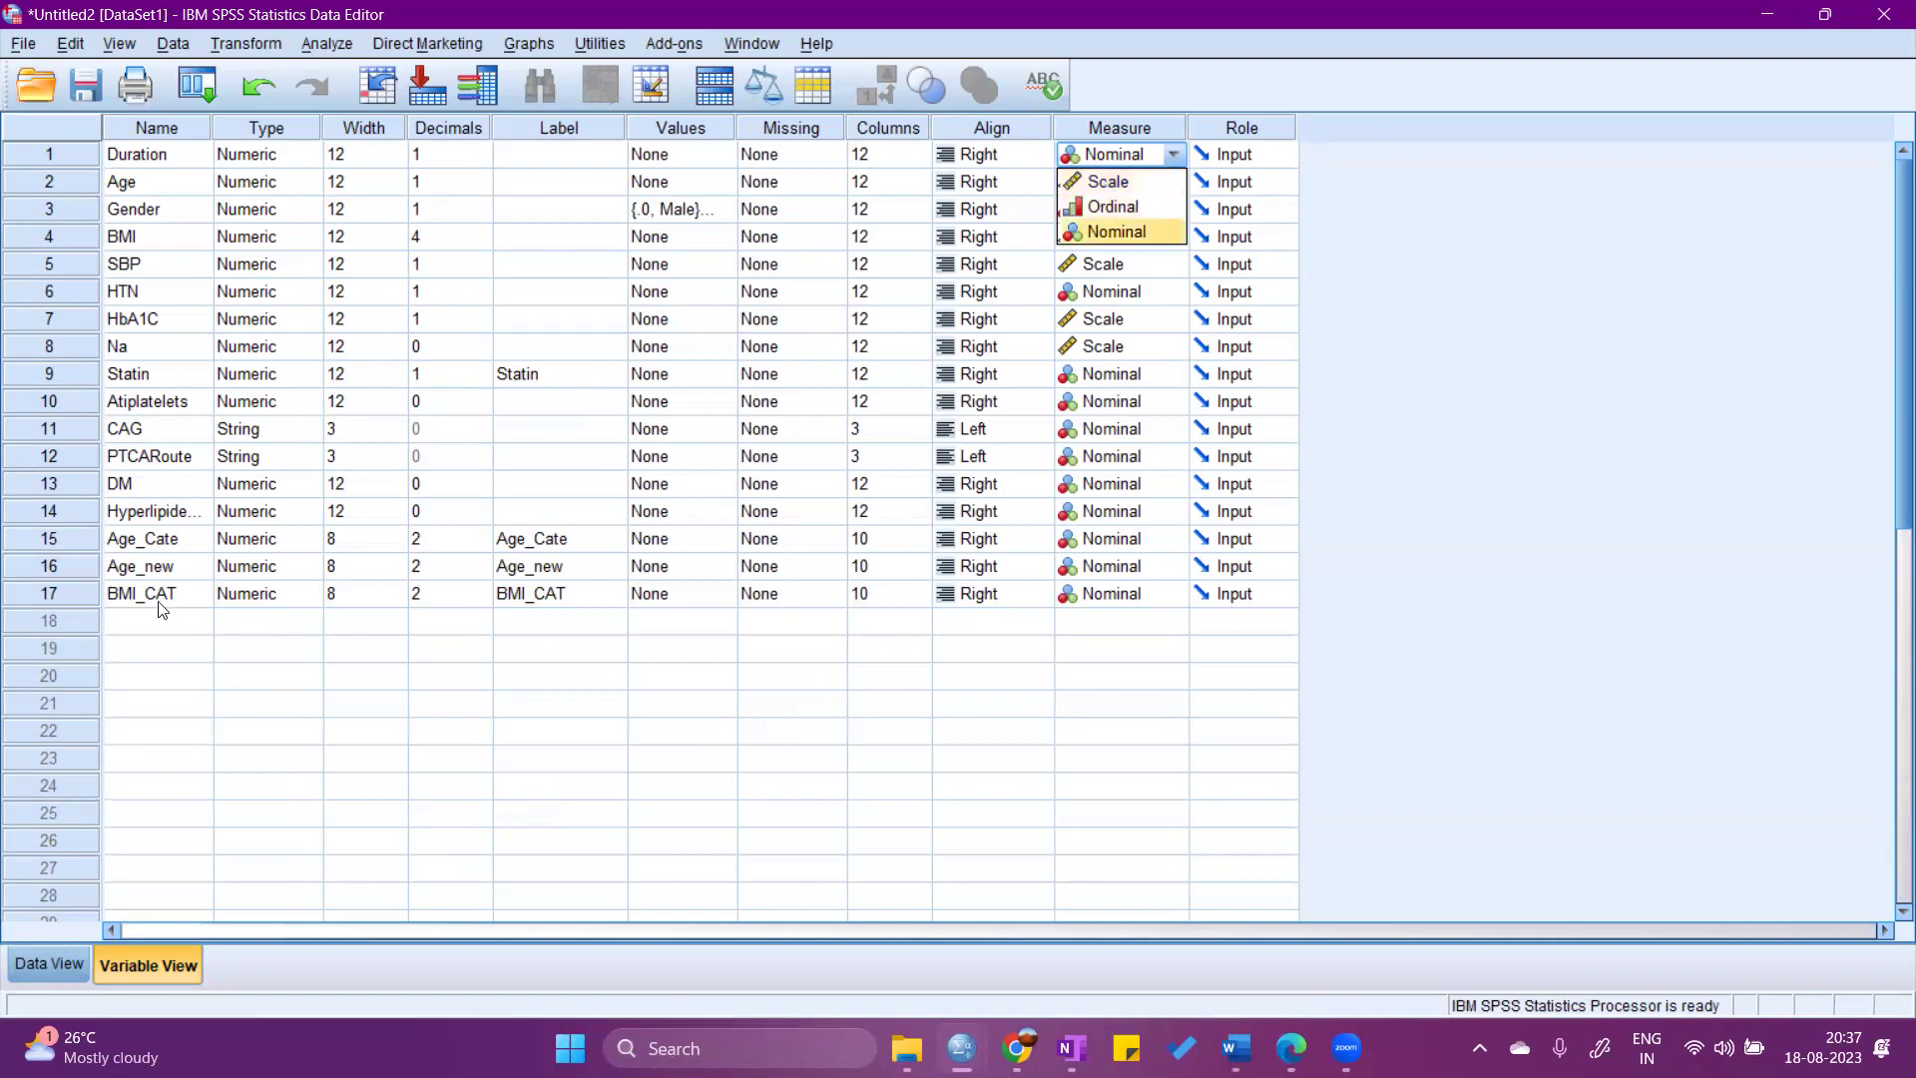
left_click_drag(175, 546, 184, 638)
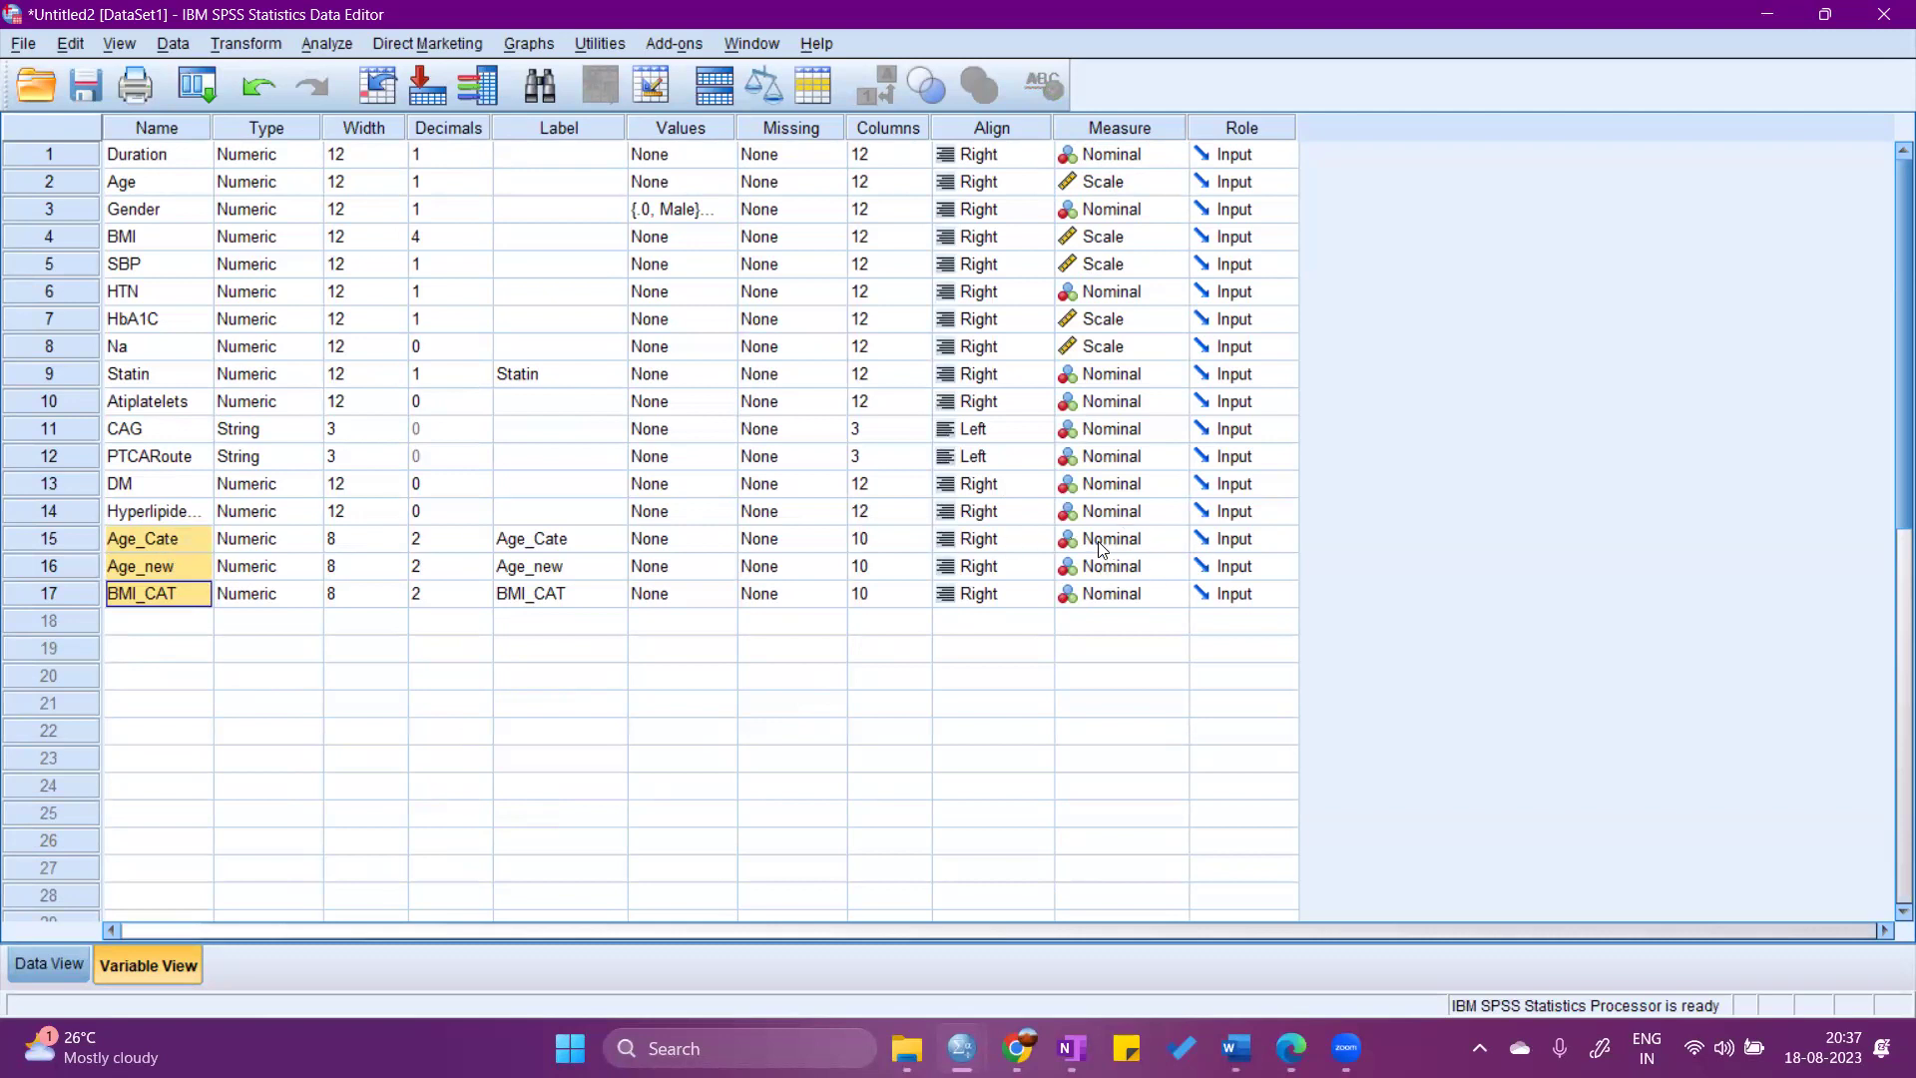
left_click(127, 182)
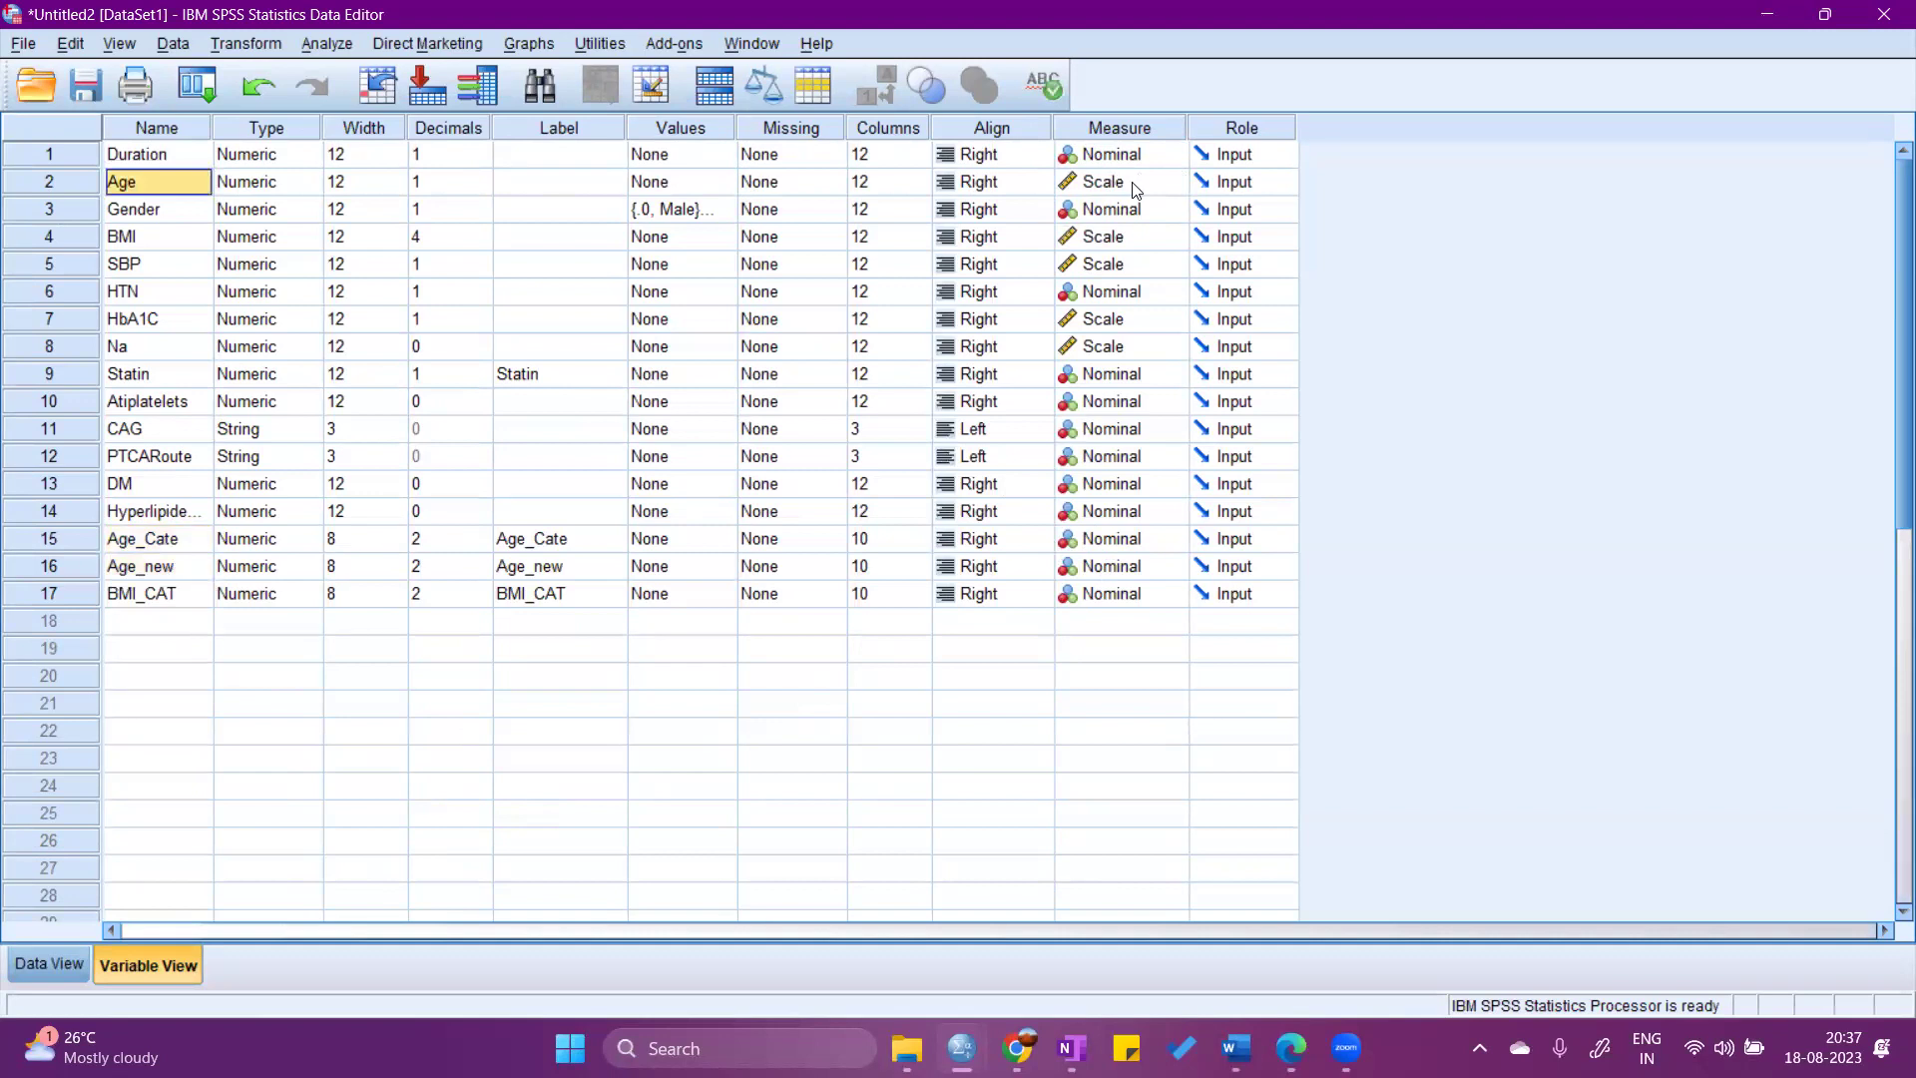
left_click(167, 568)
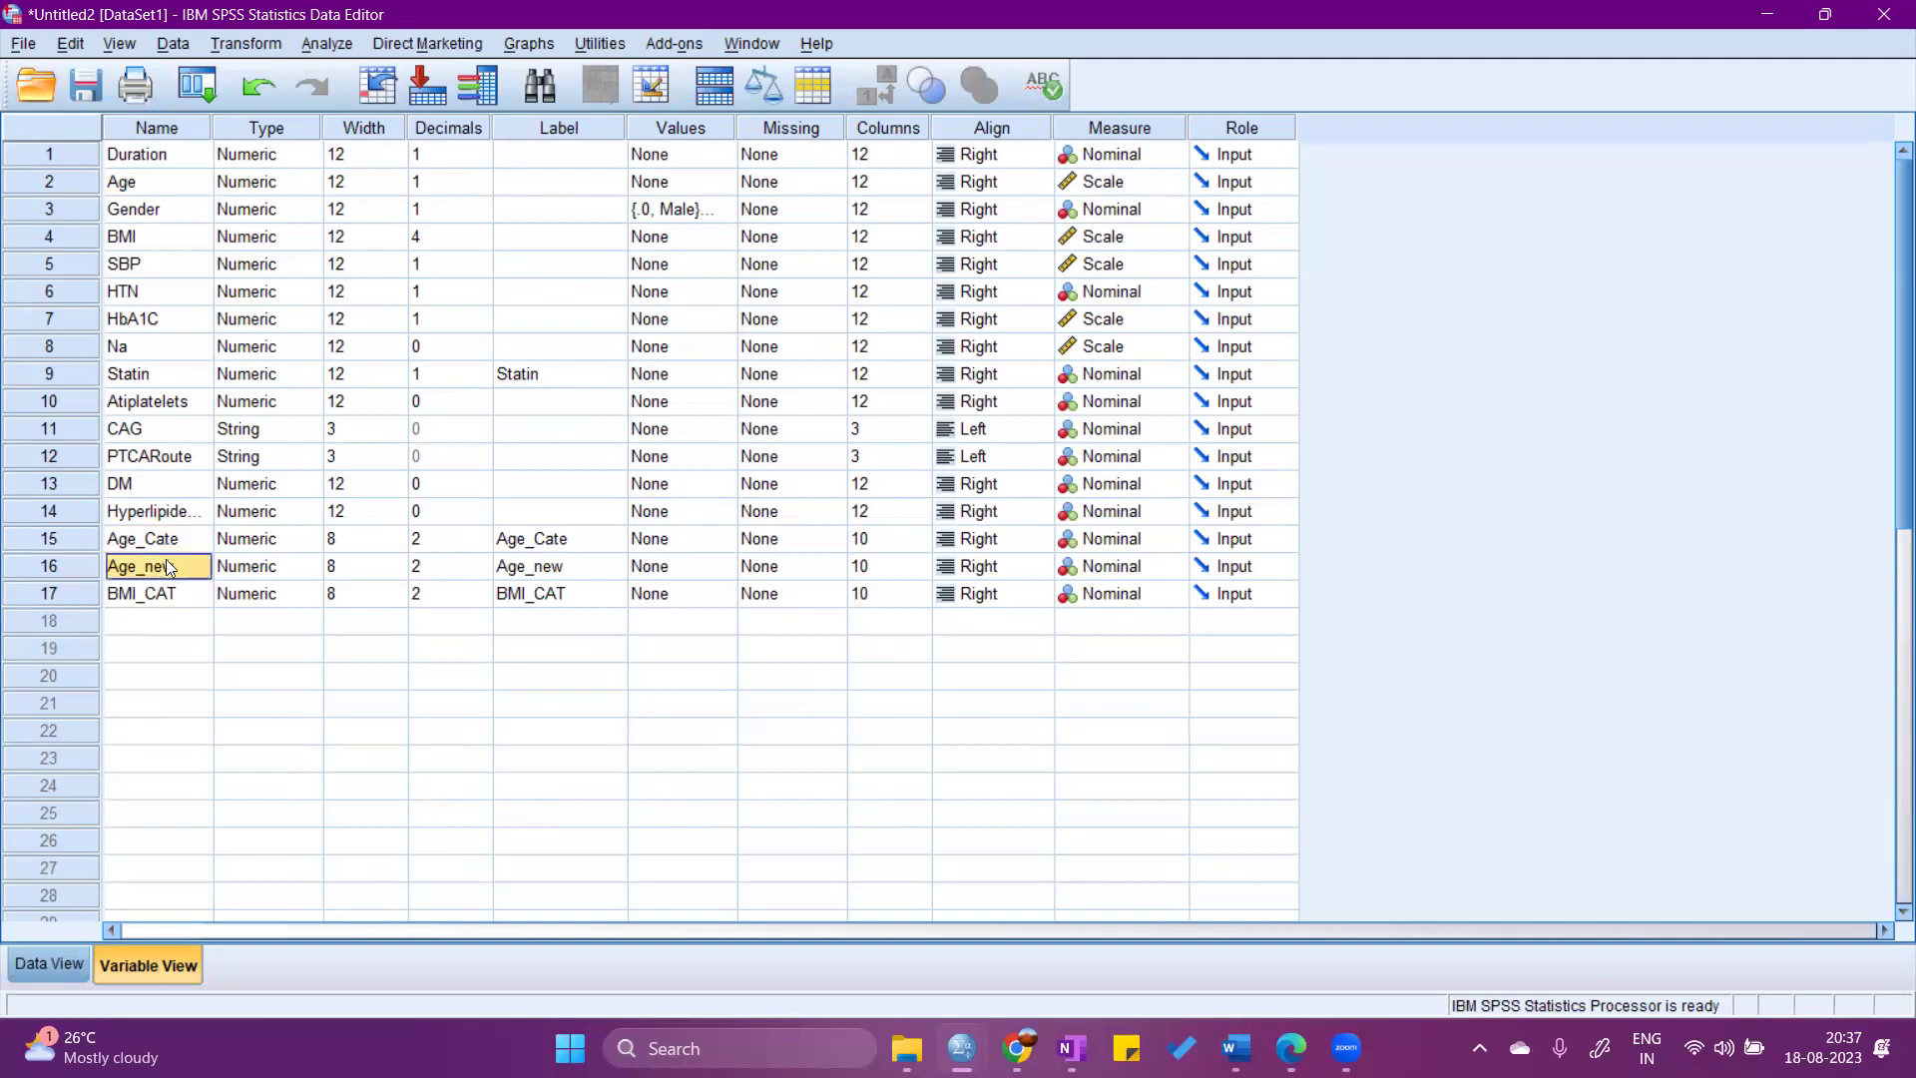
left_click(170, 545)
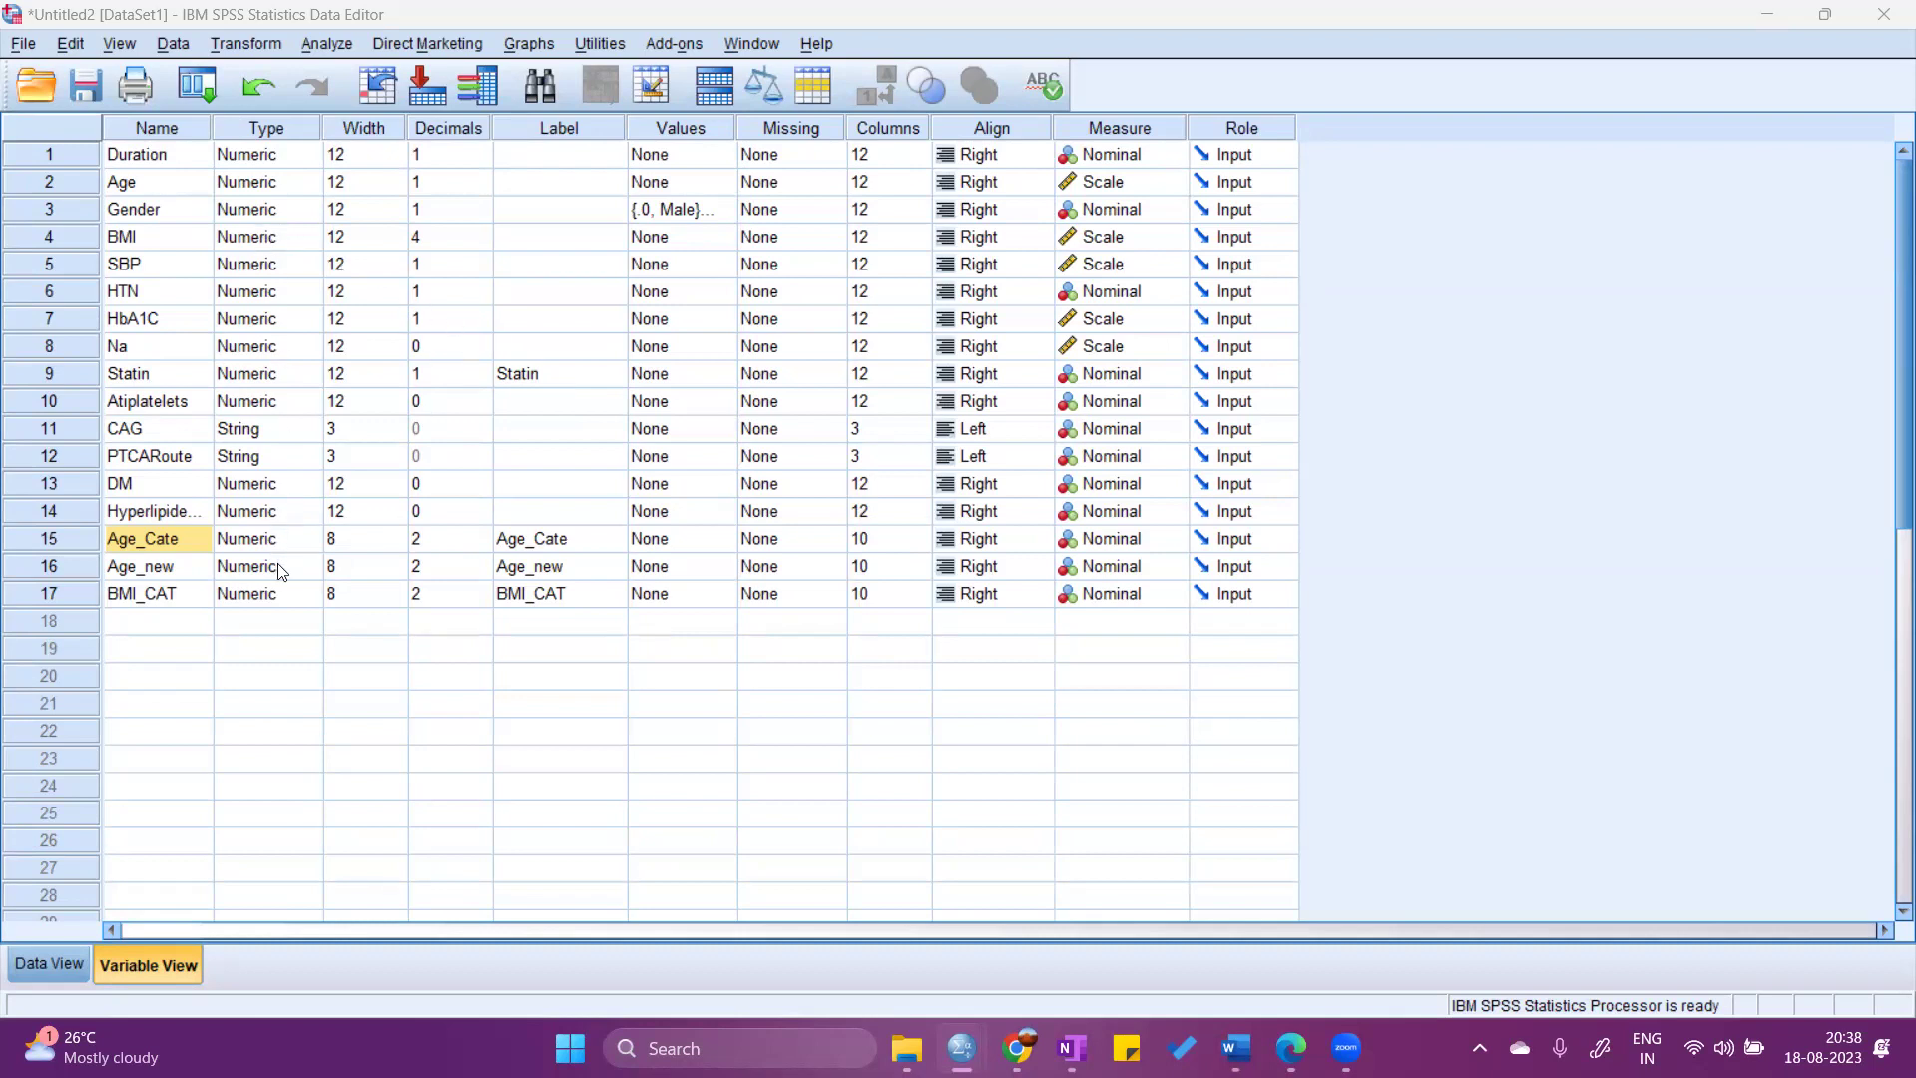
Set the Age_new variable's type to String and view its column in the data.
left_click(318, 570)
left_click(319, 573)
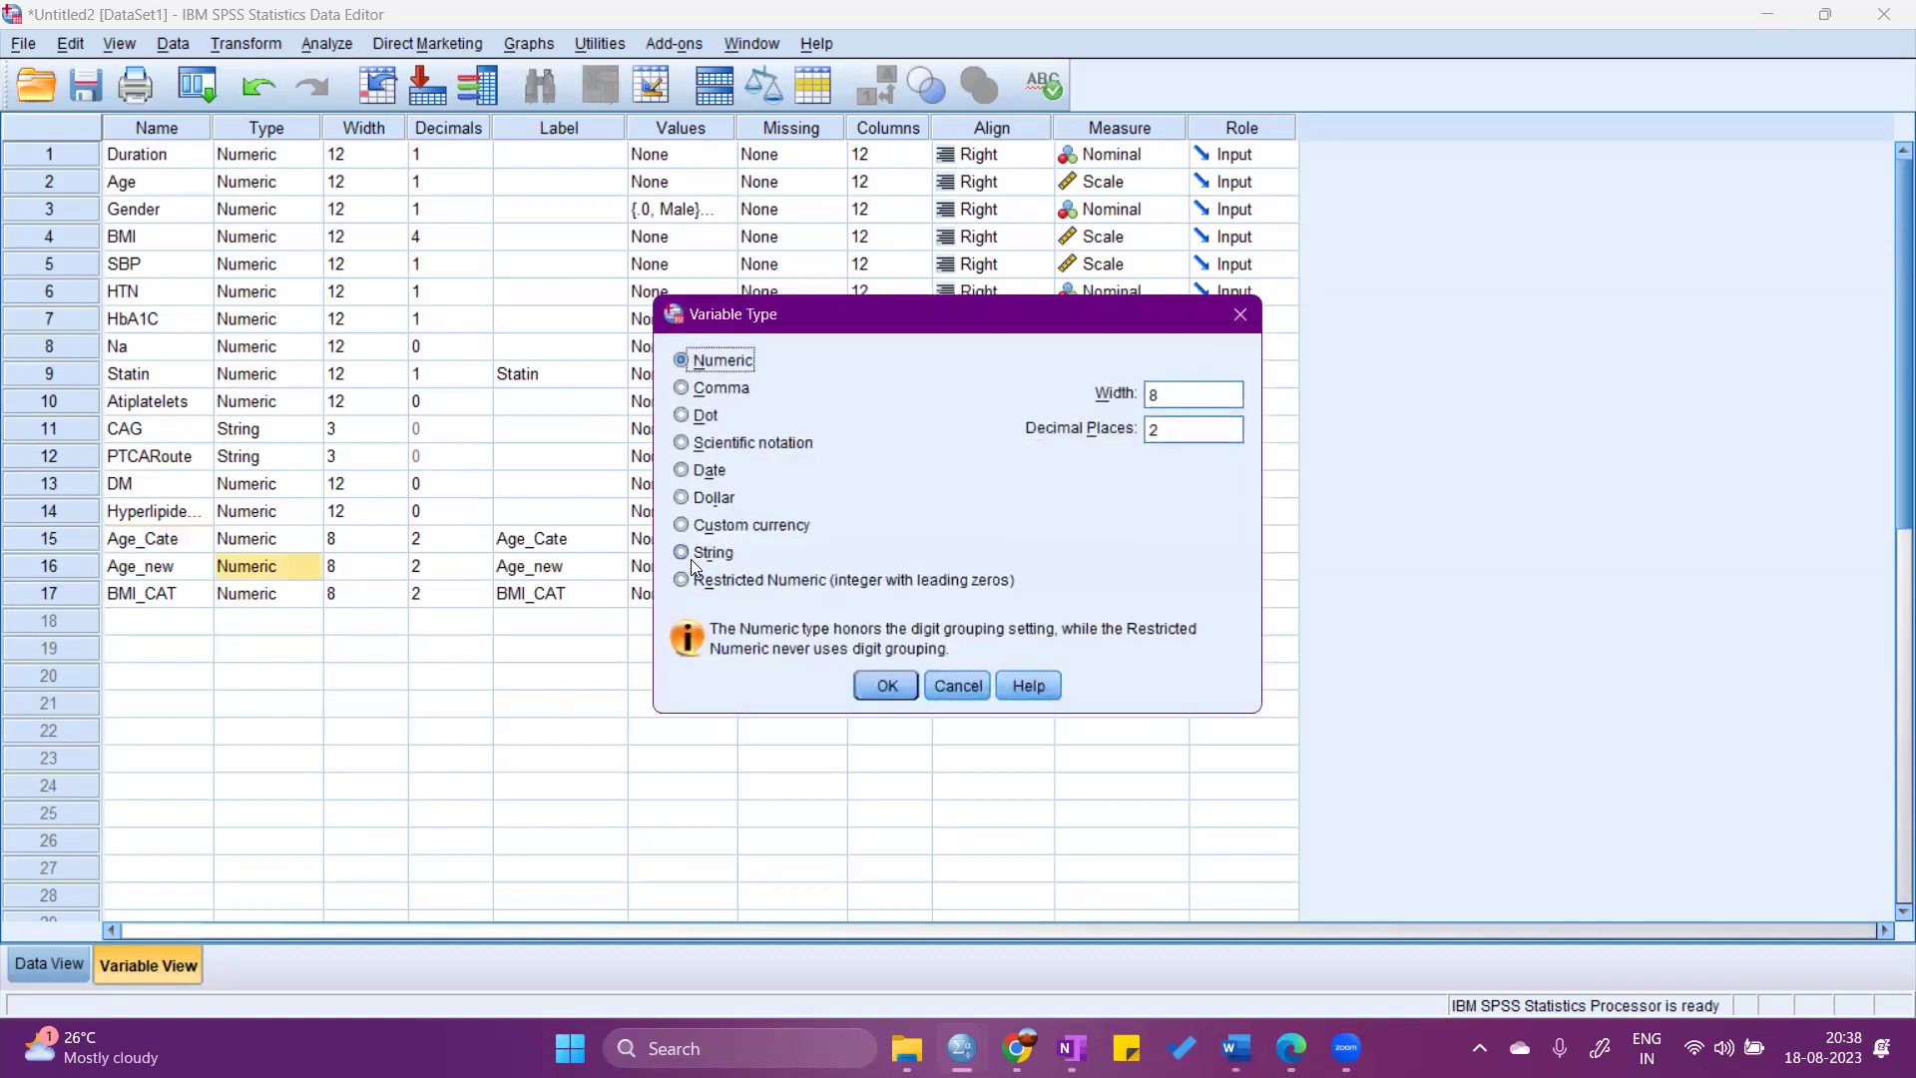
left_click(682, 553)
left_click(887, 686)
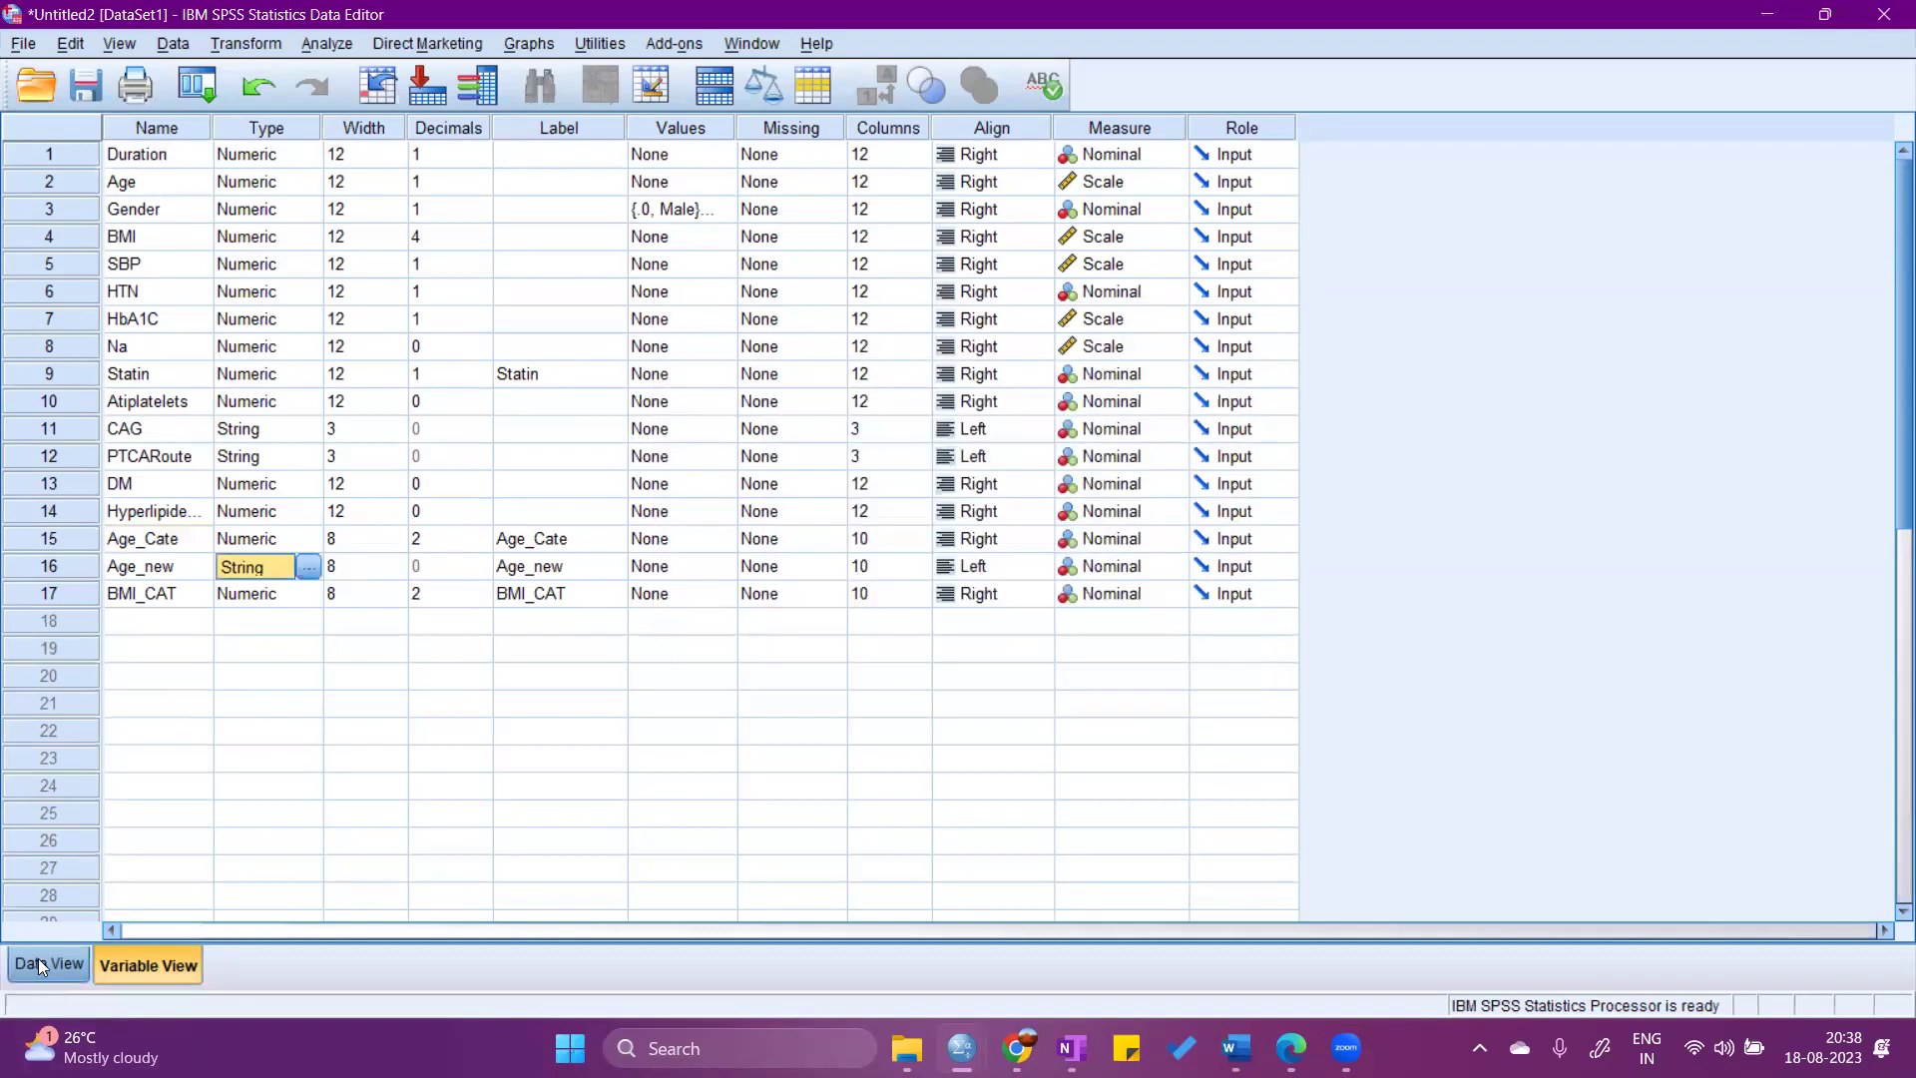
left_click(38, 960)
scroll(744, 912, "right", 6)
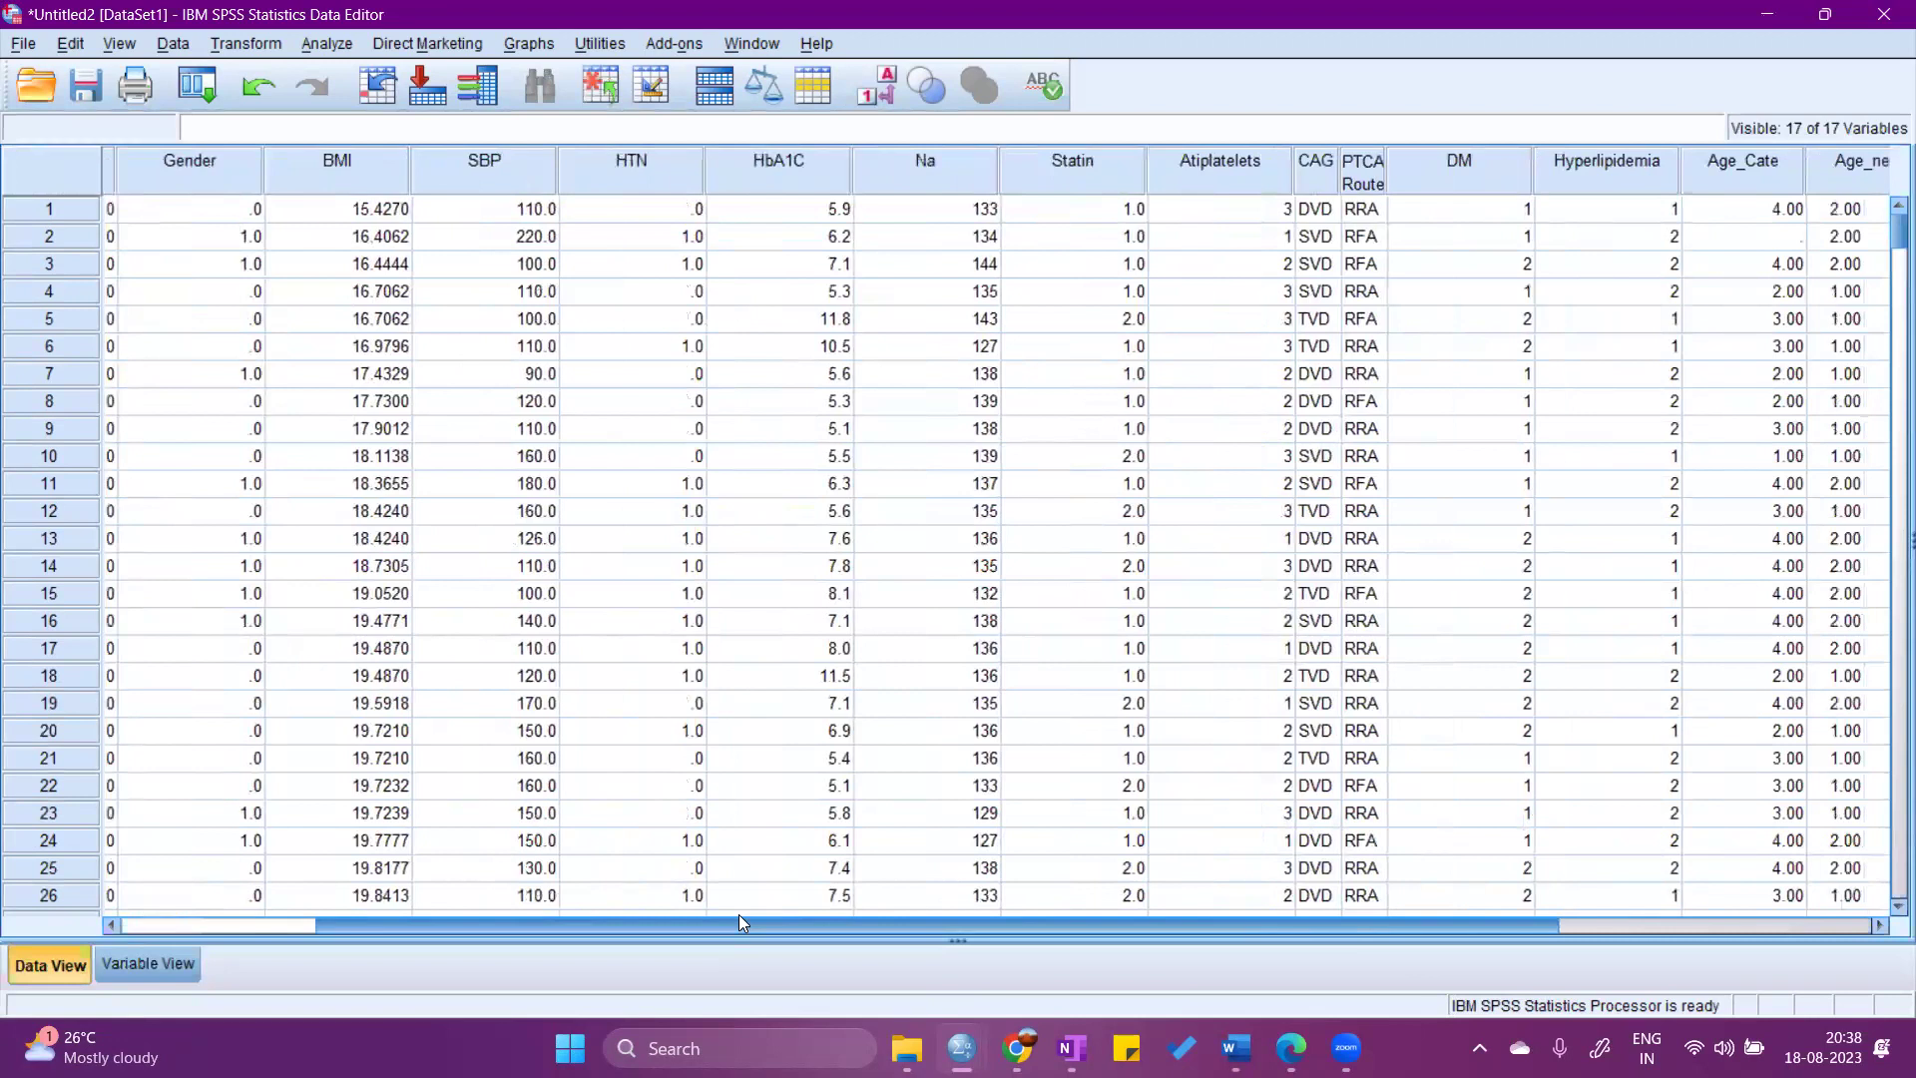
scroll(1227, 798, "right", 1)
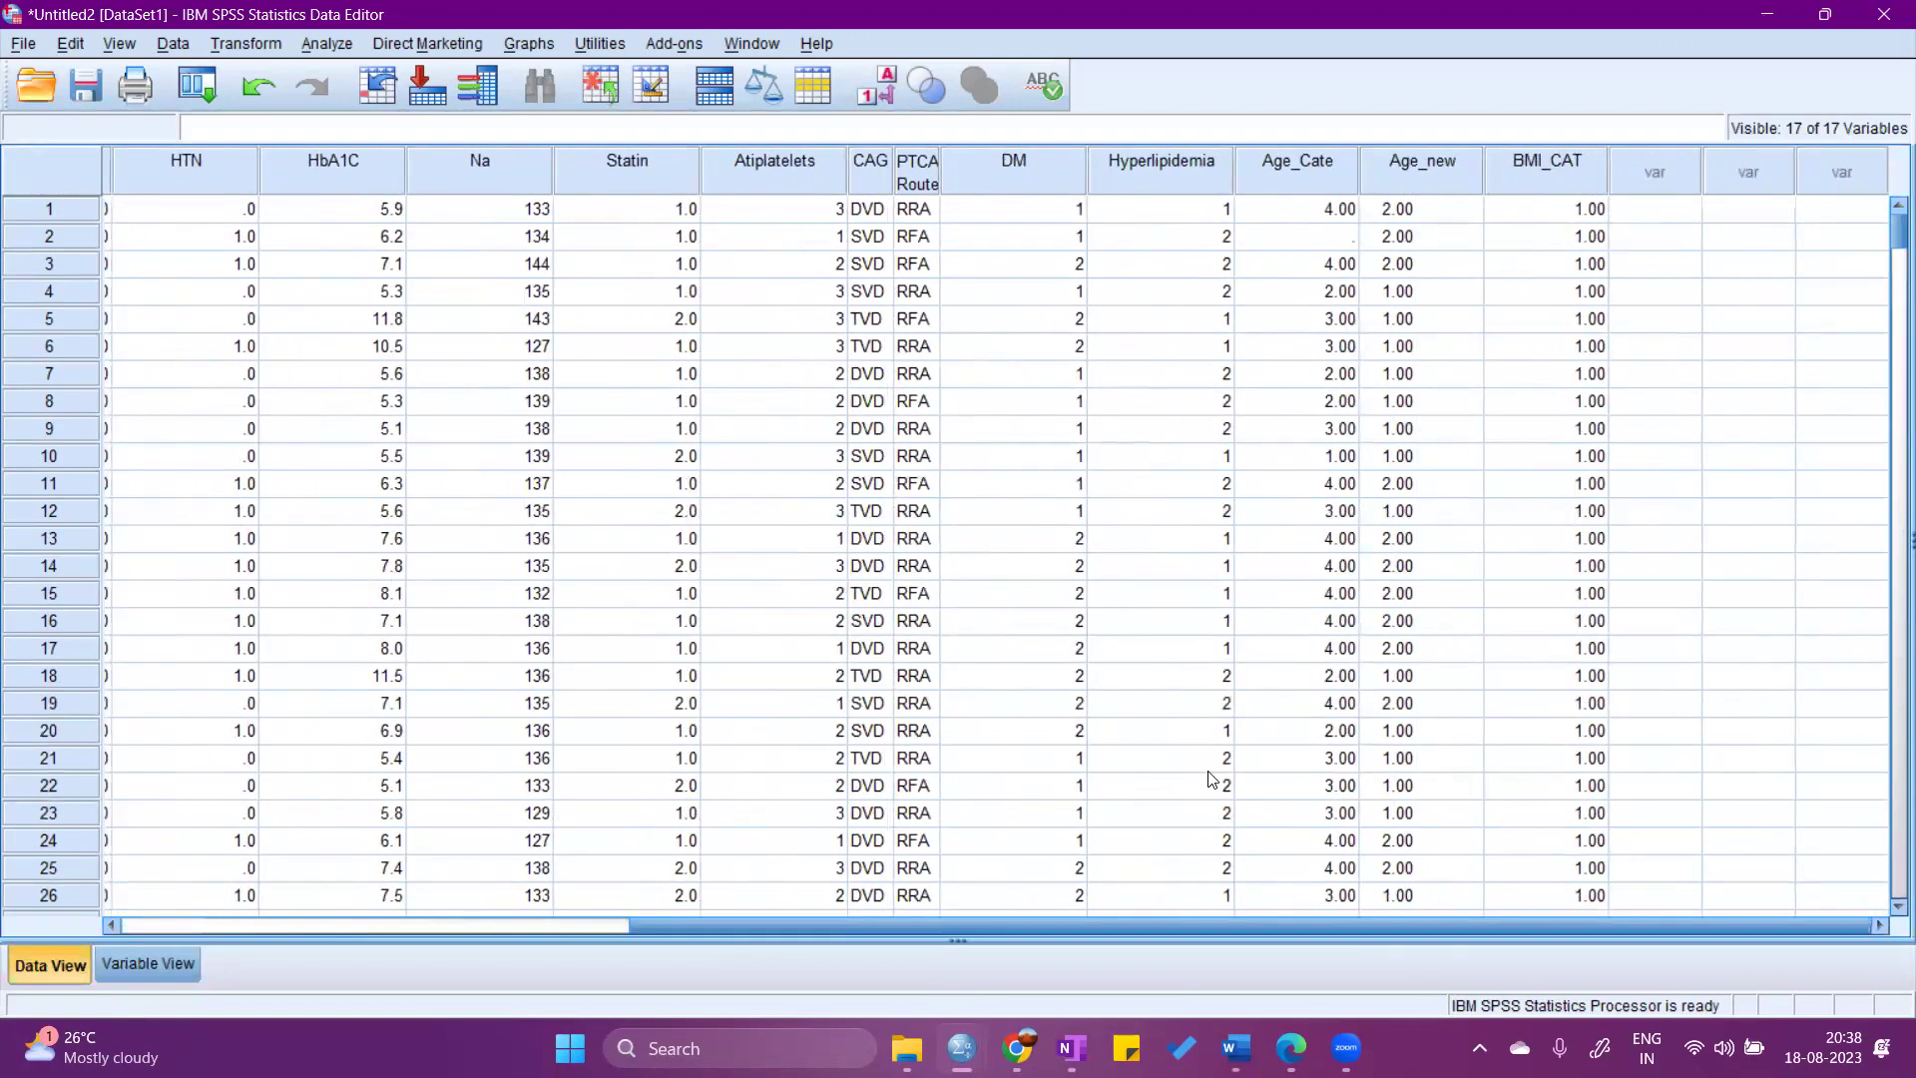
Set the Age_new variable's type back to Numeric and view its column in the data.
left_click(118, 973)
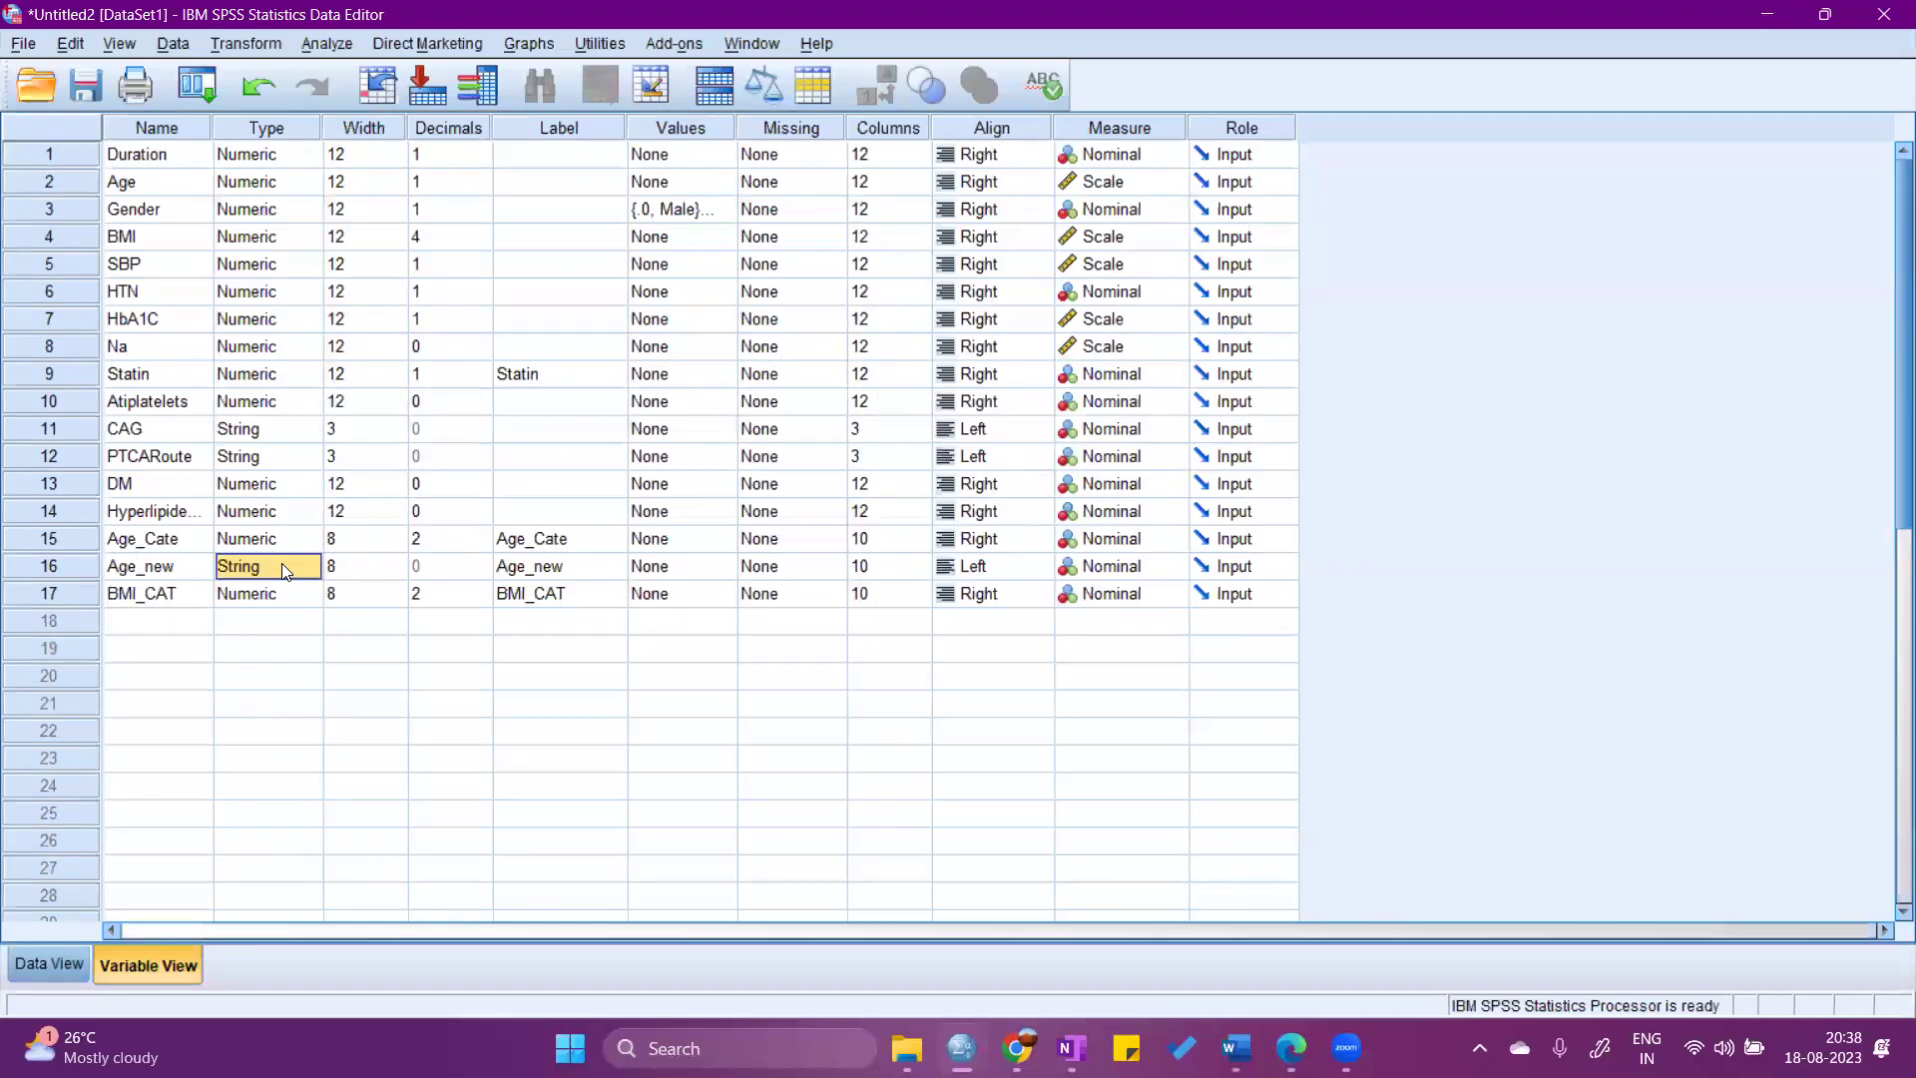
left_click(281, 562)
left_click(307, 566)
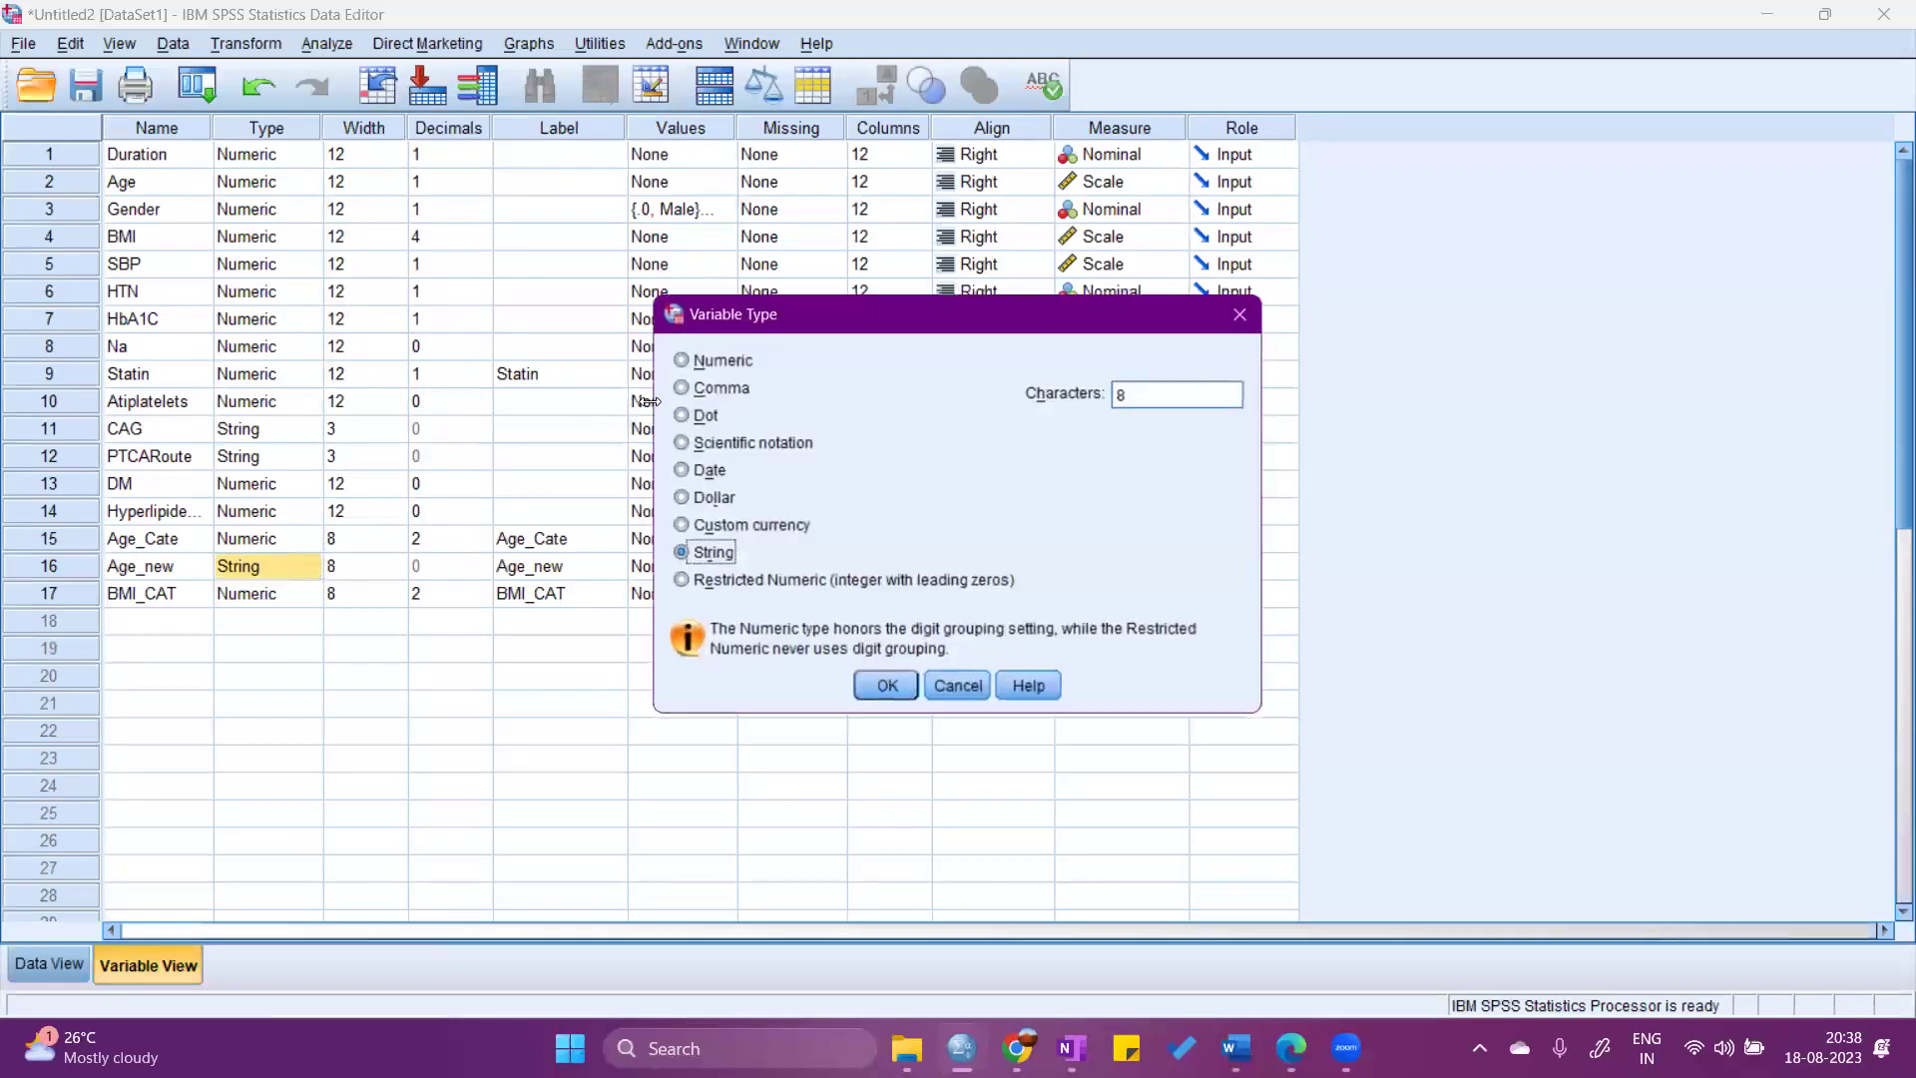
left_click(684, 357)
left_click(891, 683)
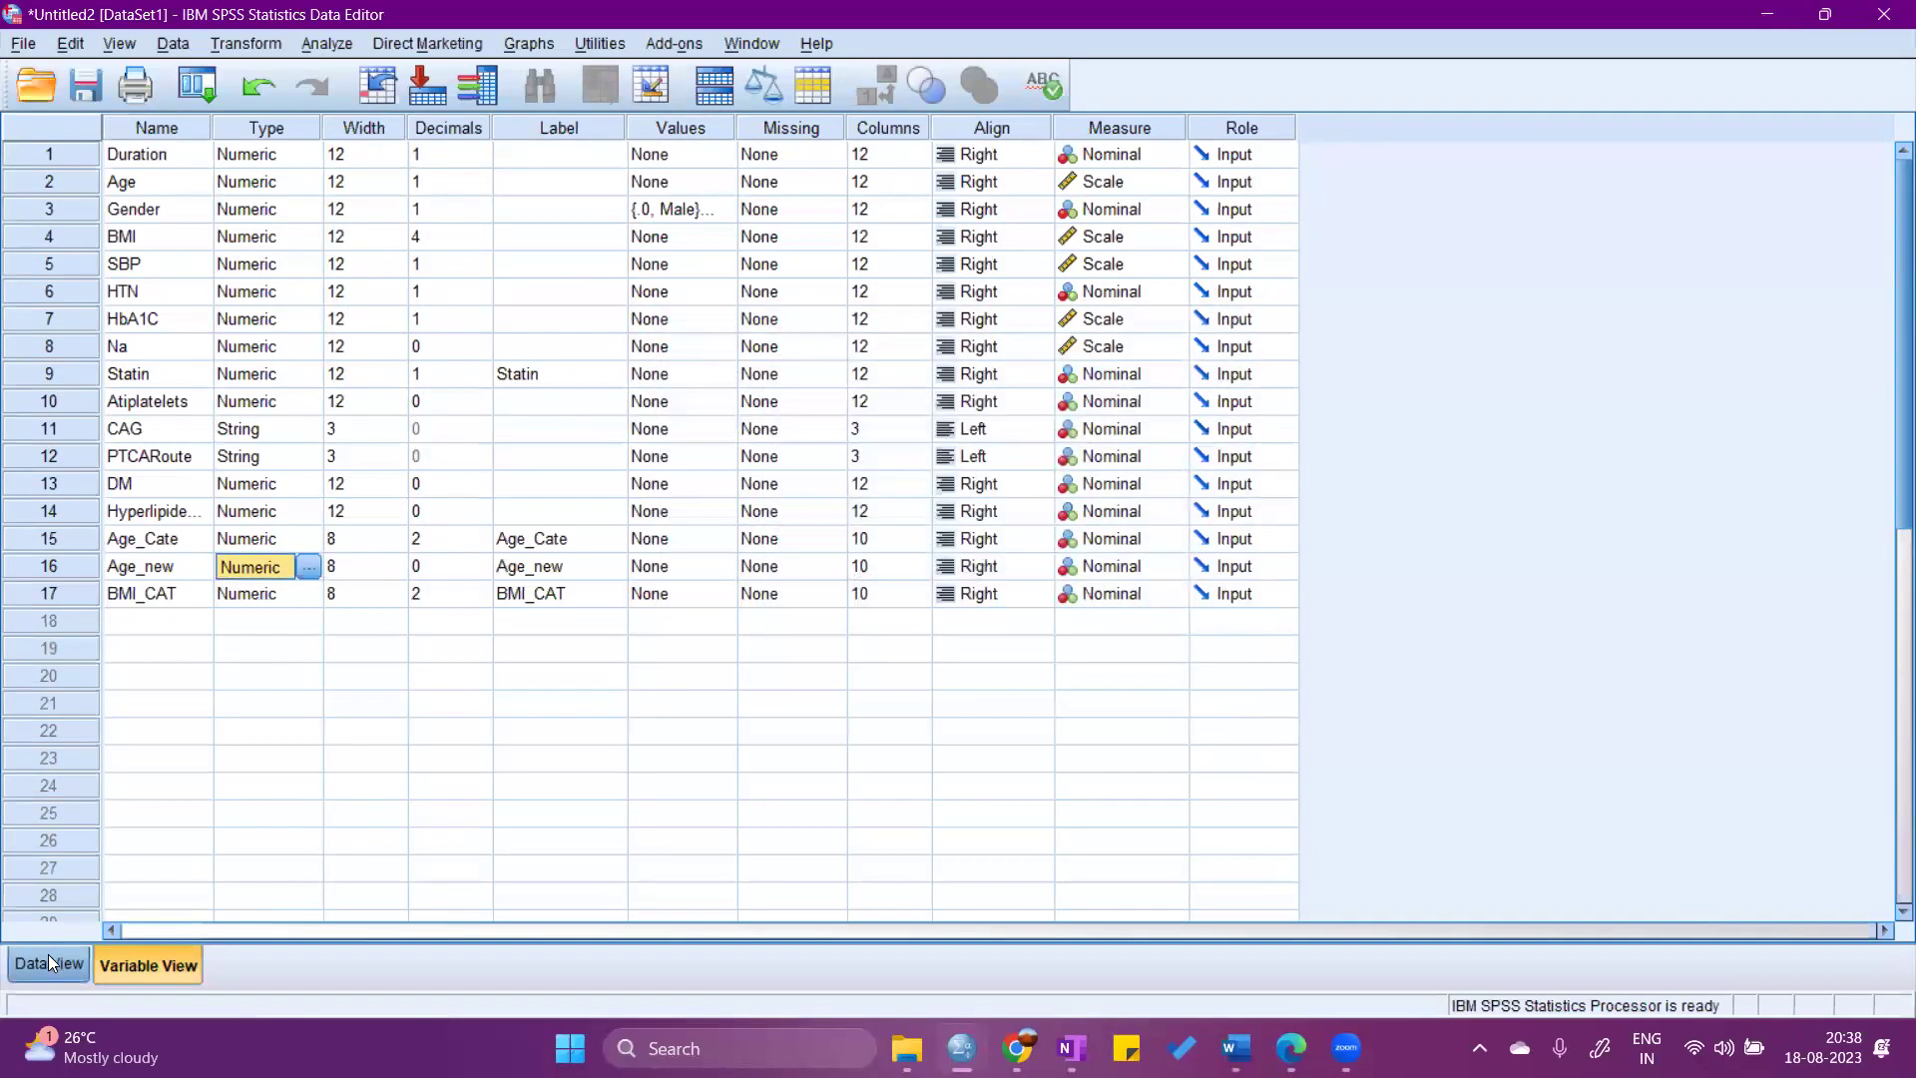
left_click(49, 960)
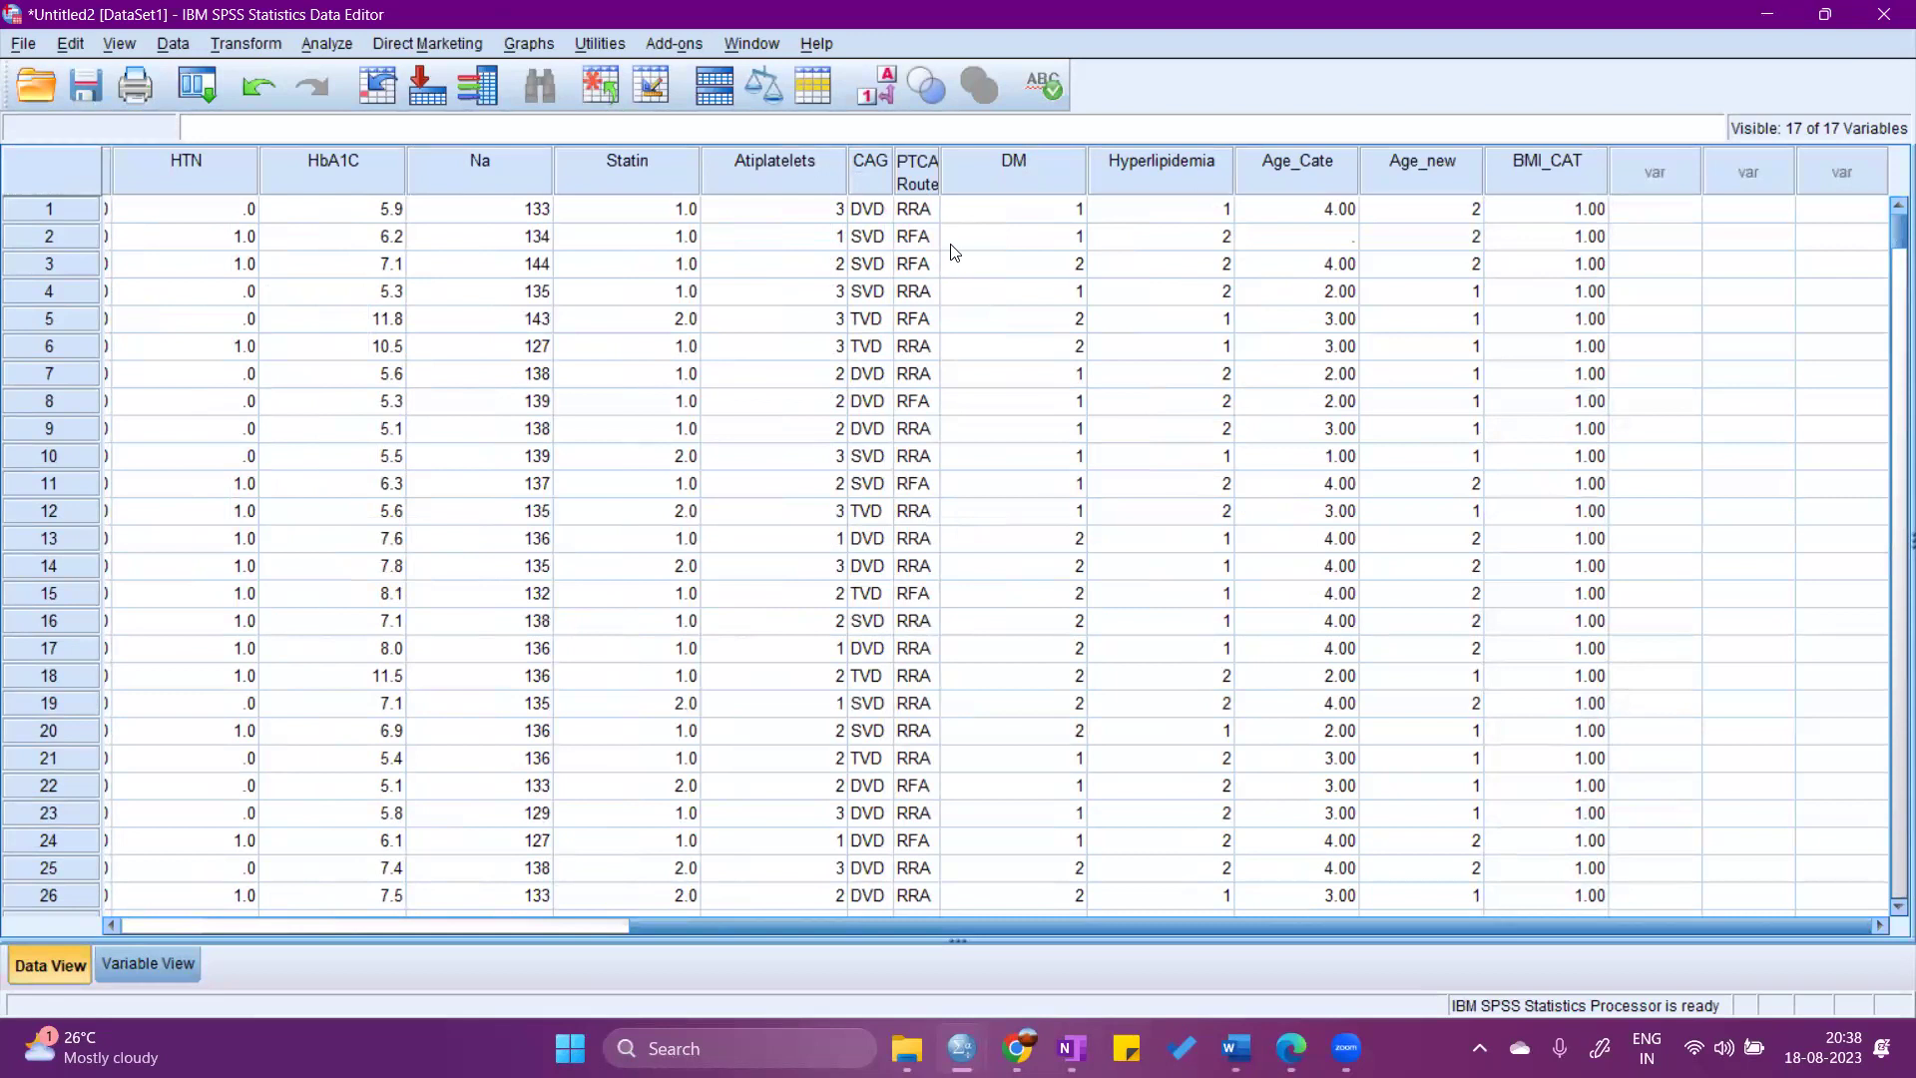
Set the Hyperlipidemia variable's type to String in the variable definitions.
left_click(148, 963)
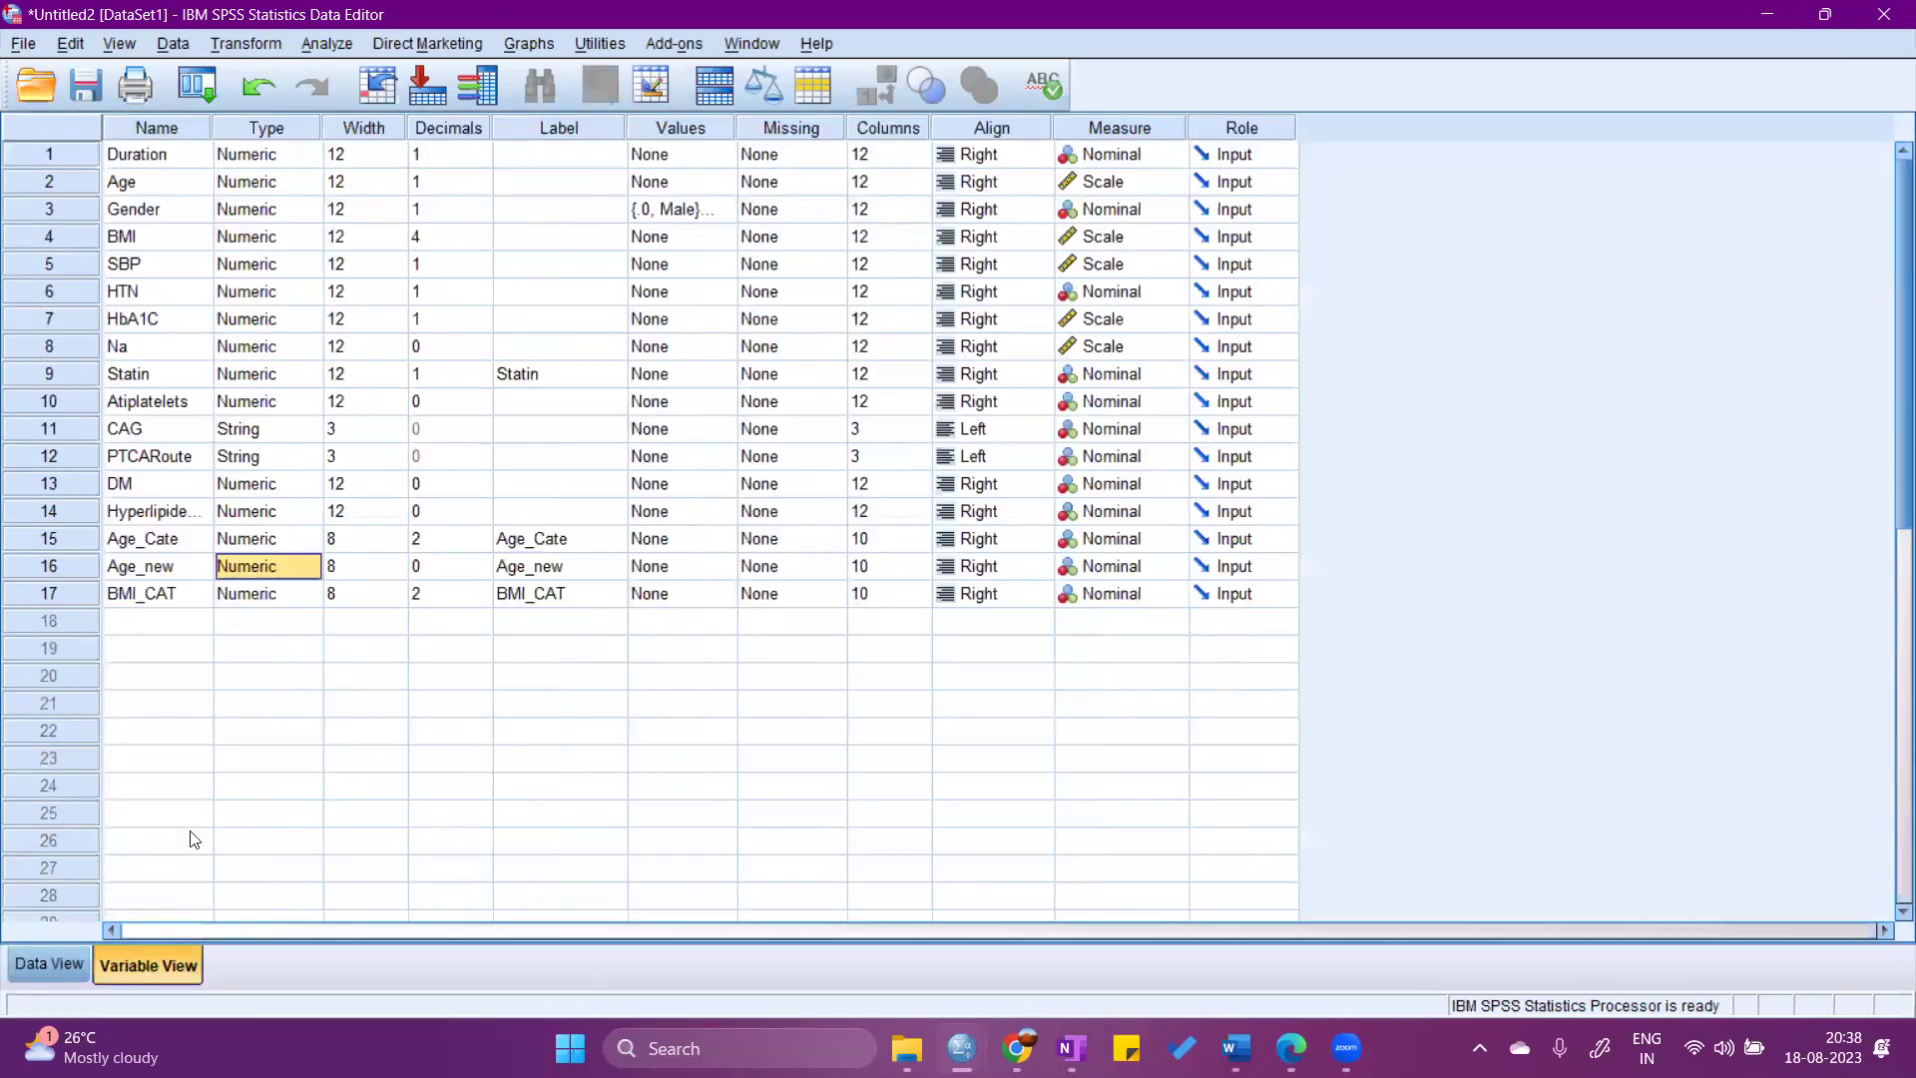
left_click(277, 512)
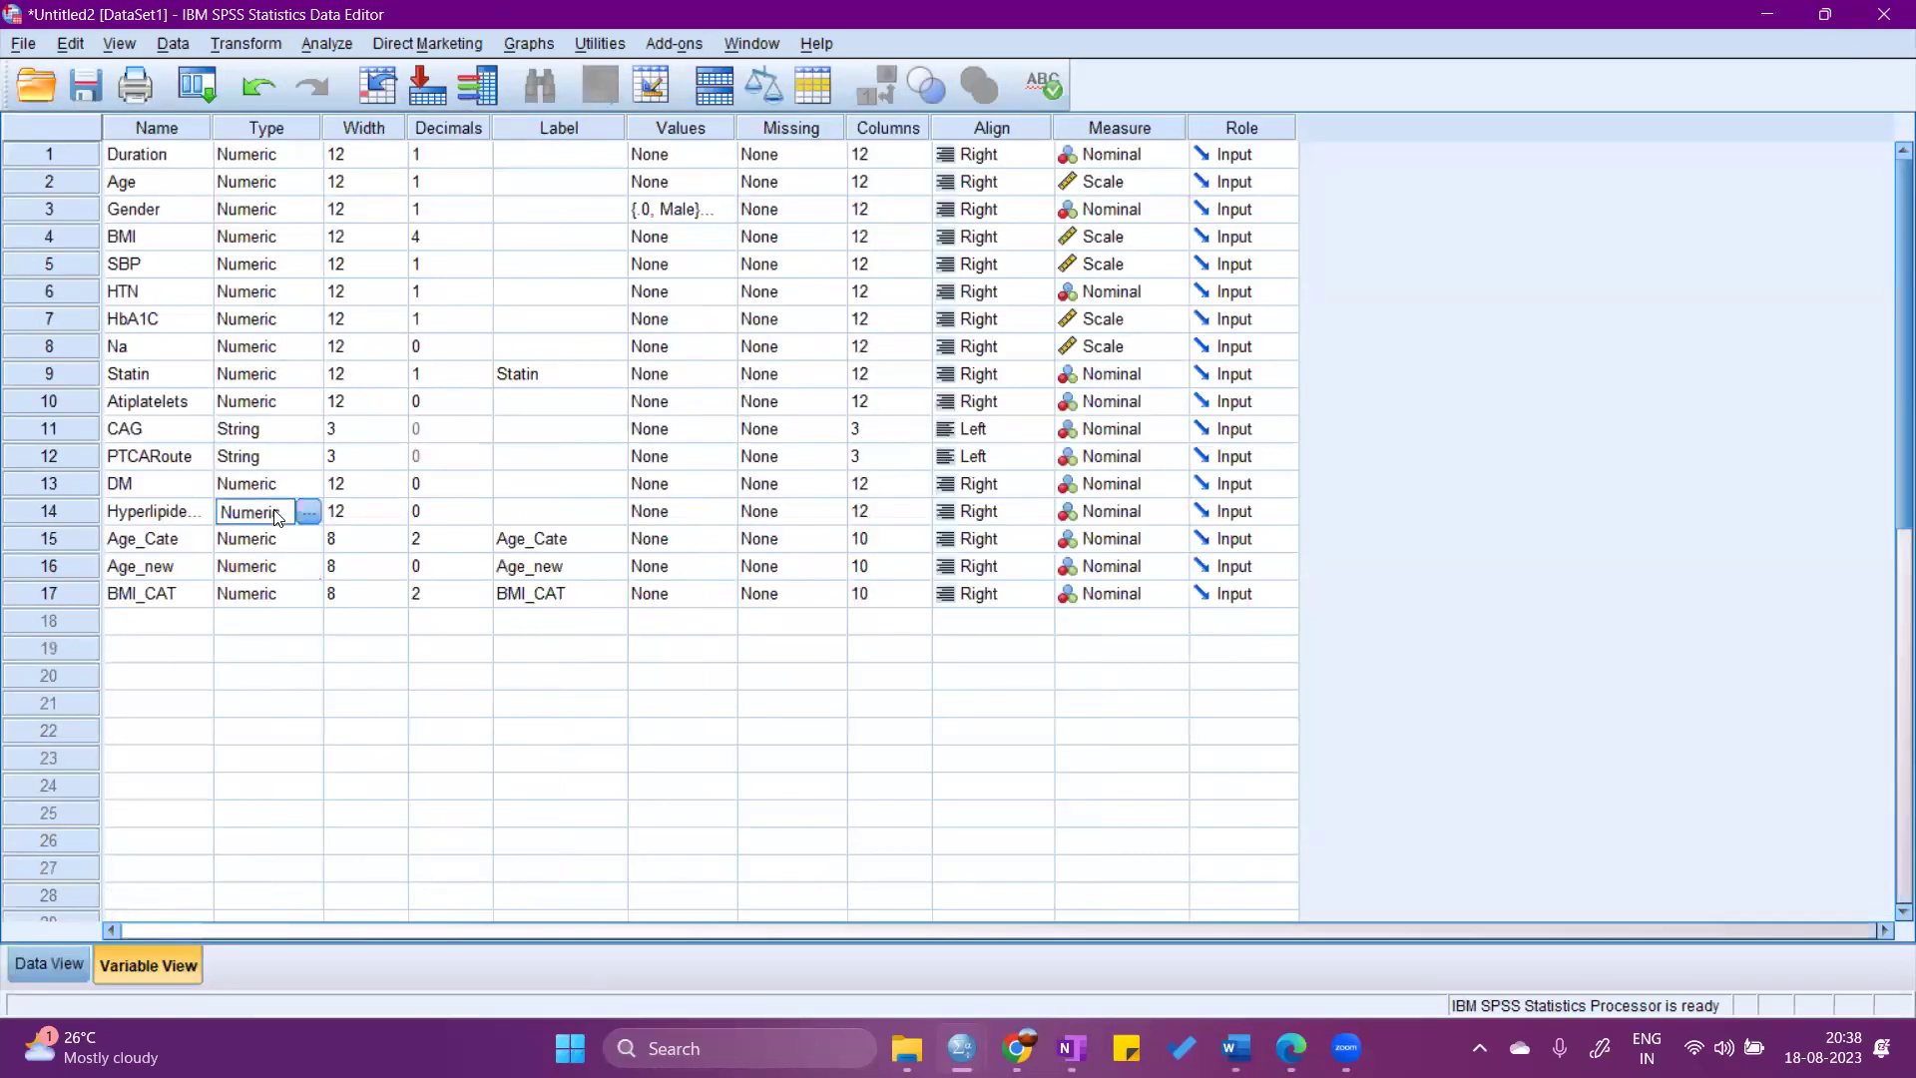
left_click(311, 511)
left_click(681, 552)
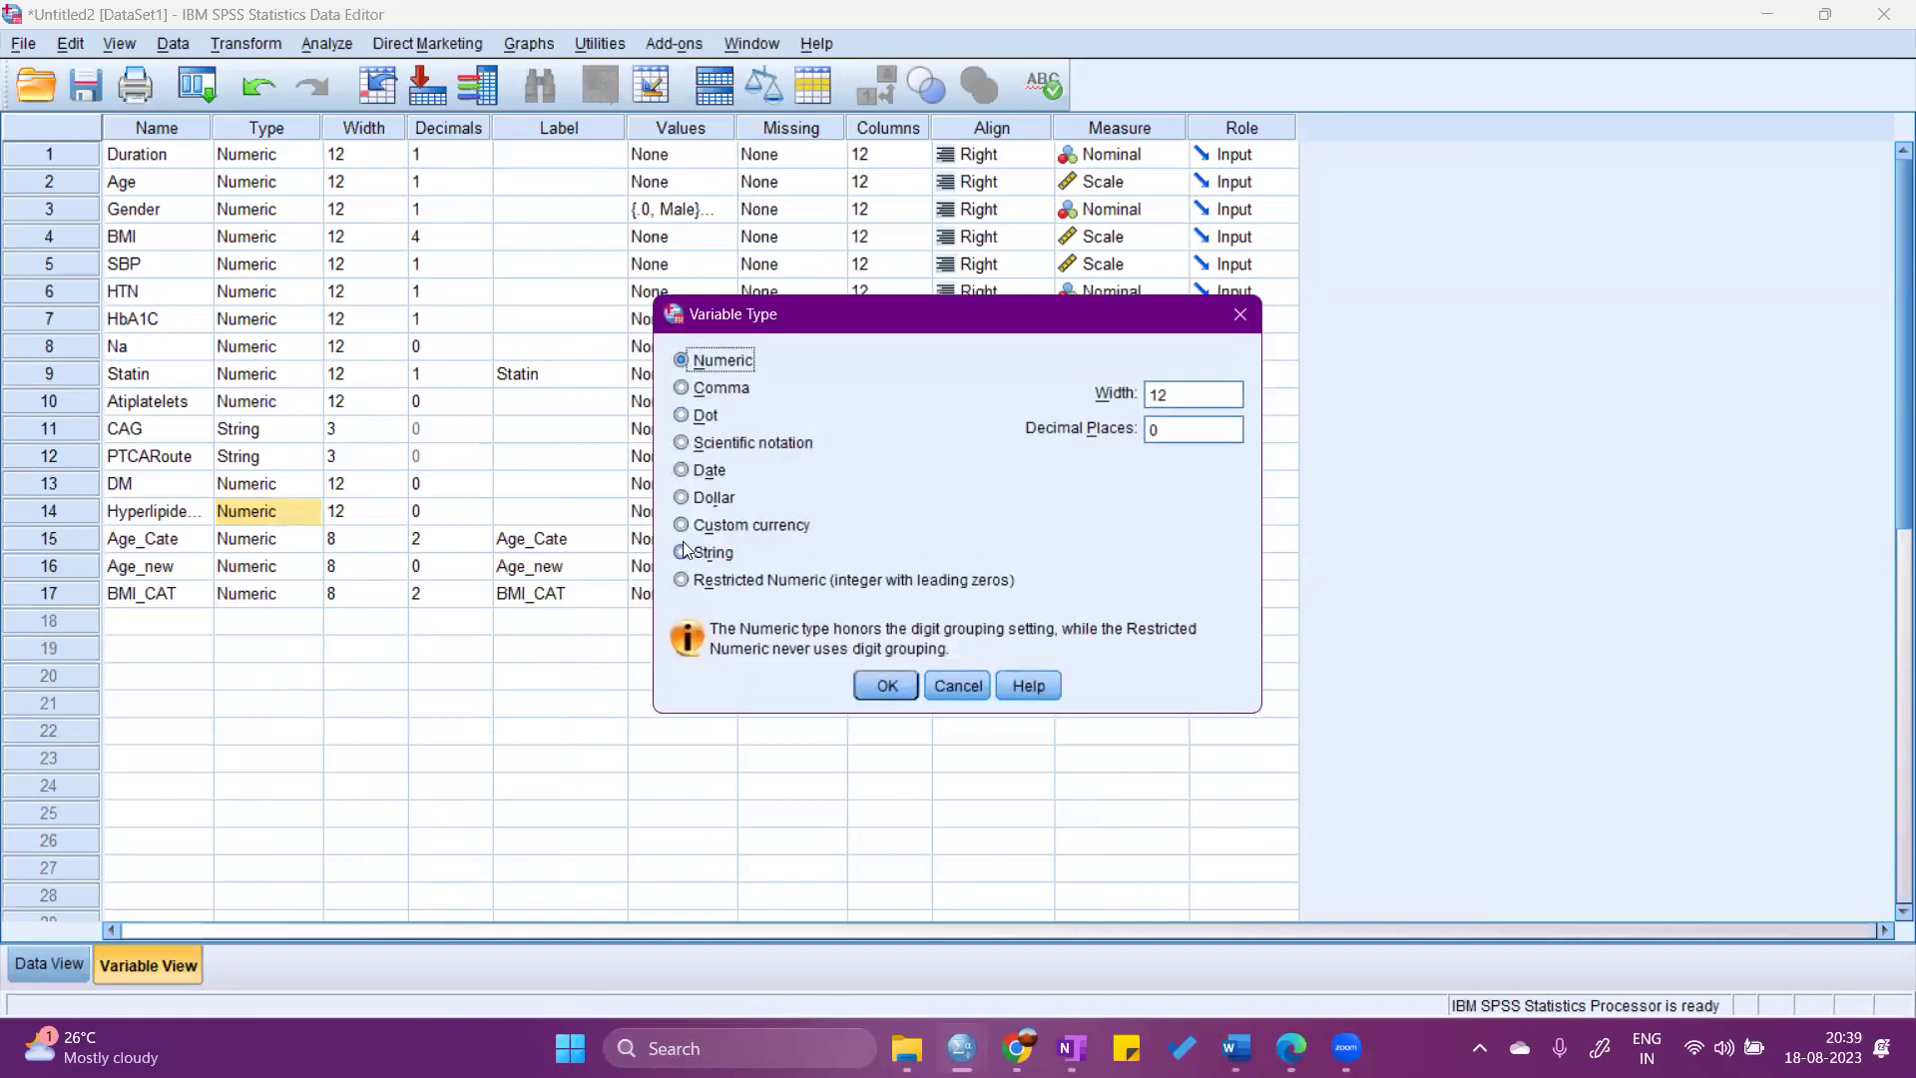
left_click(885, 688)
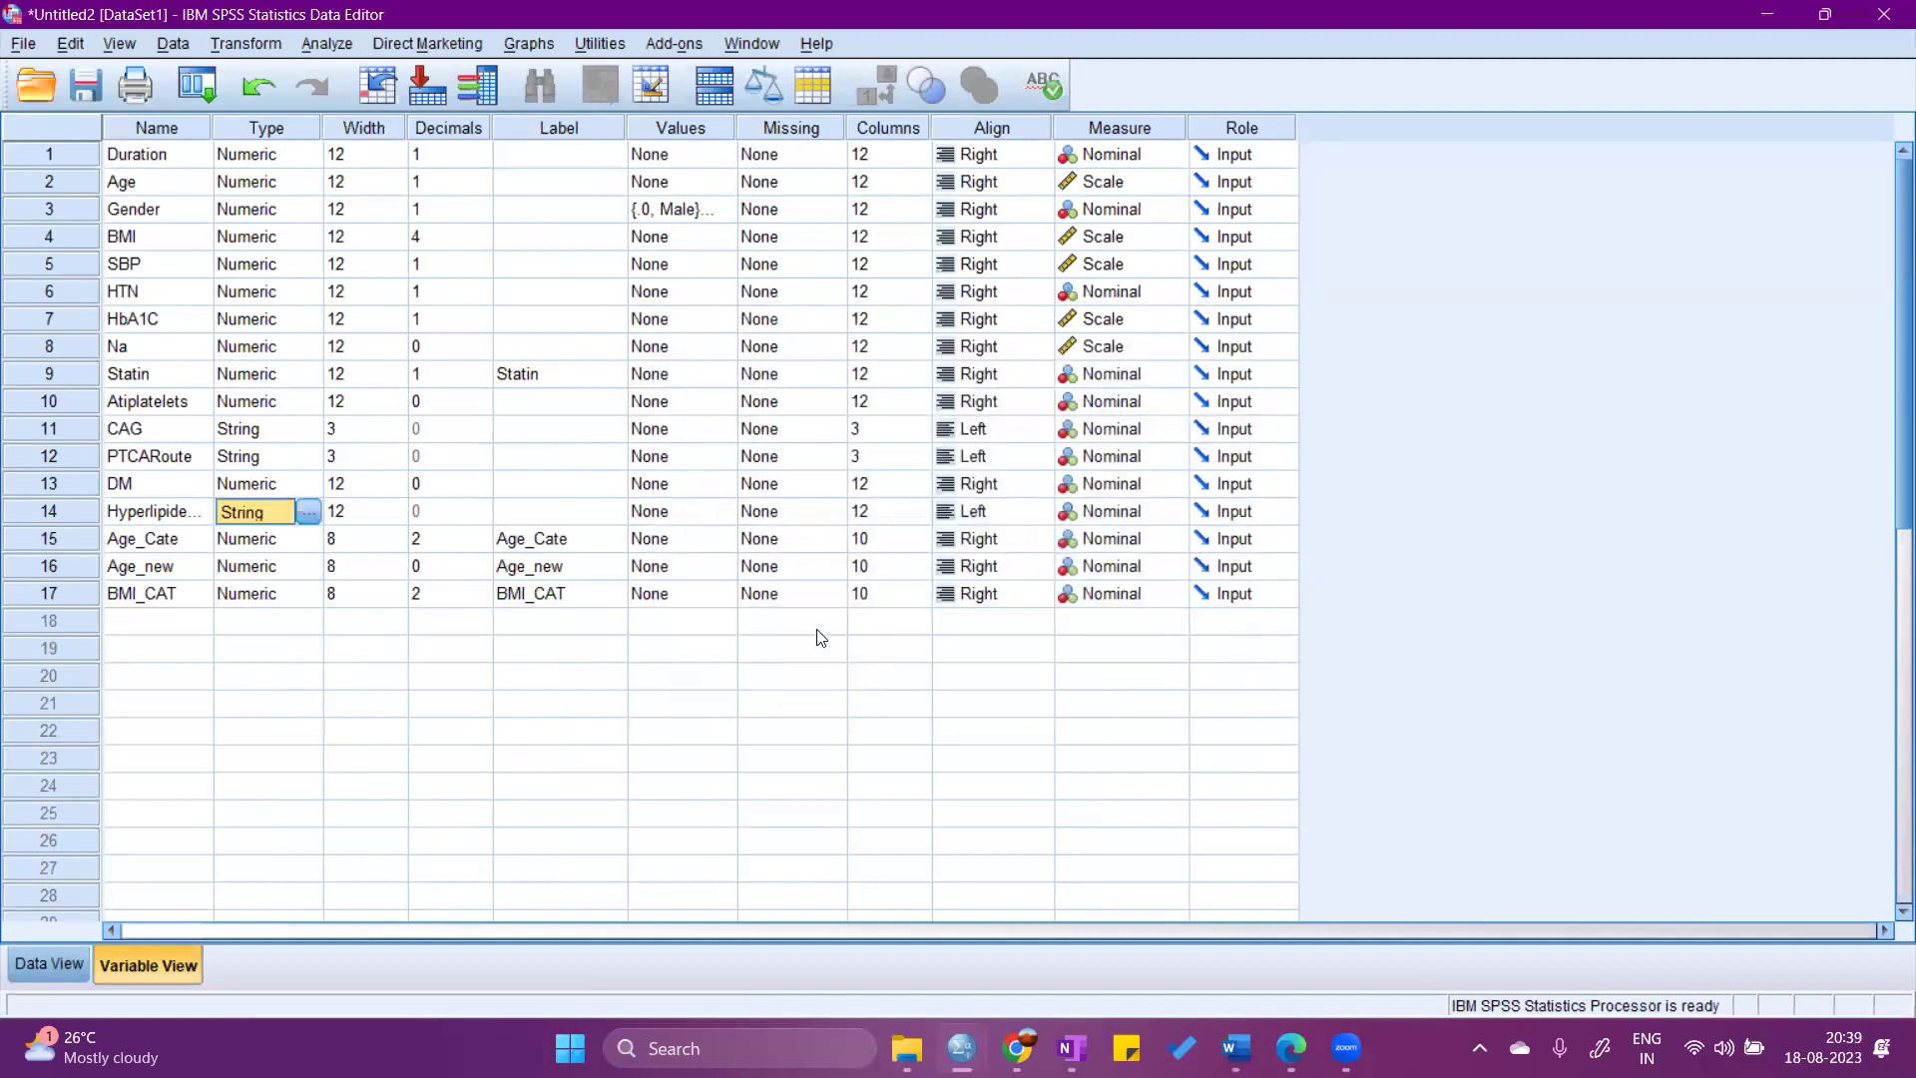
Examine the measure options and type definition of Hyperlipidemia, and view its column in the data.
left_click(1126, 515)
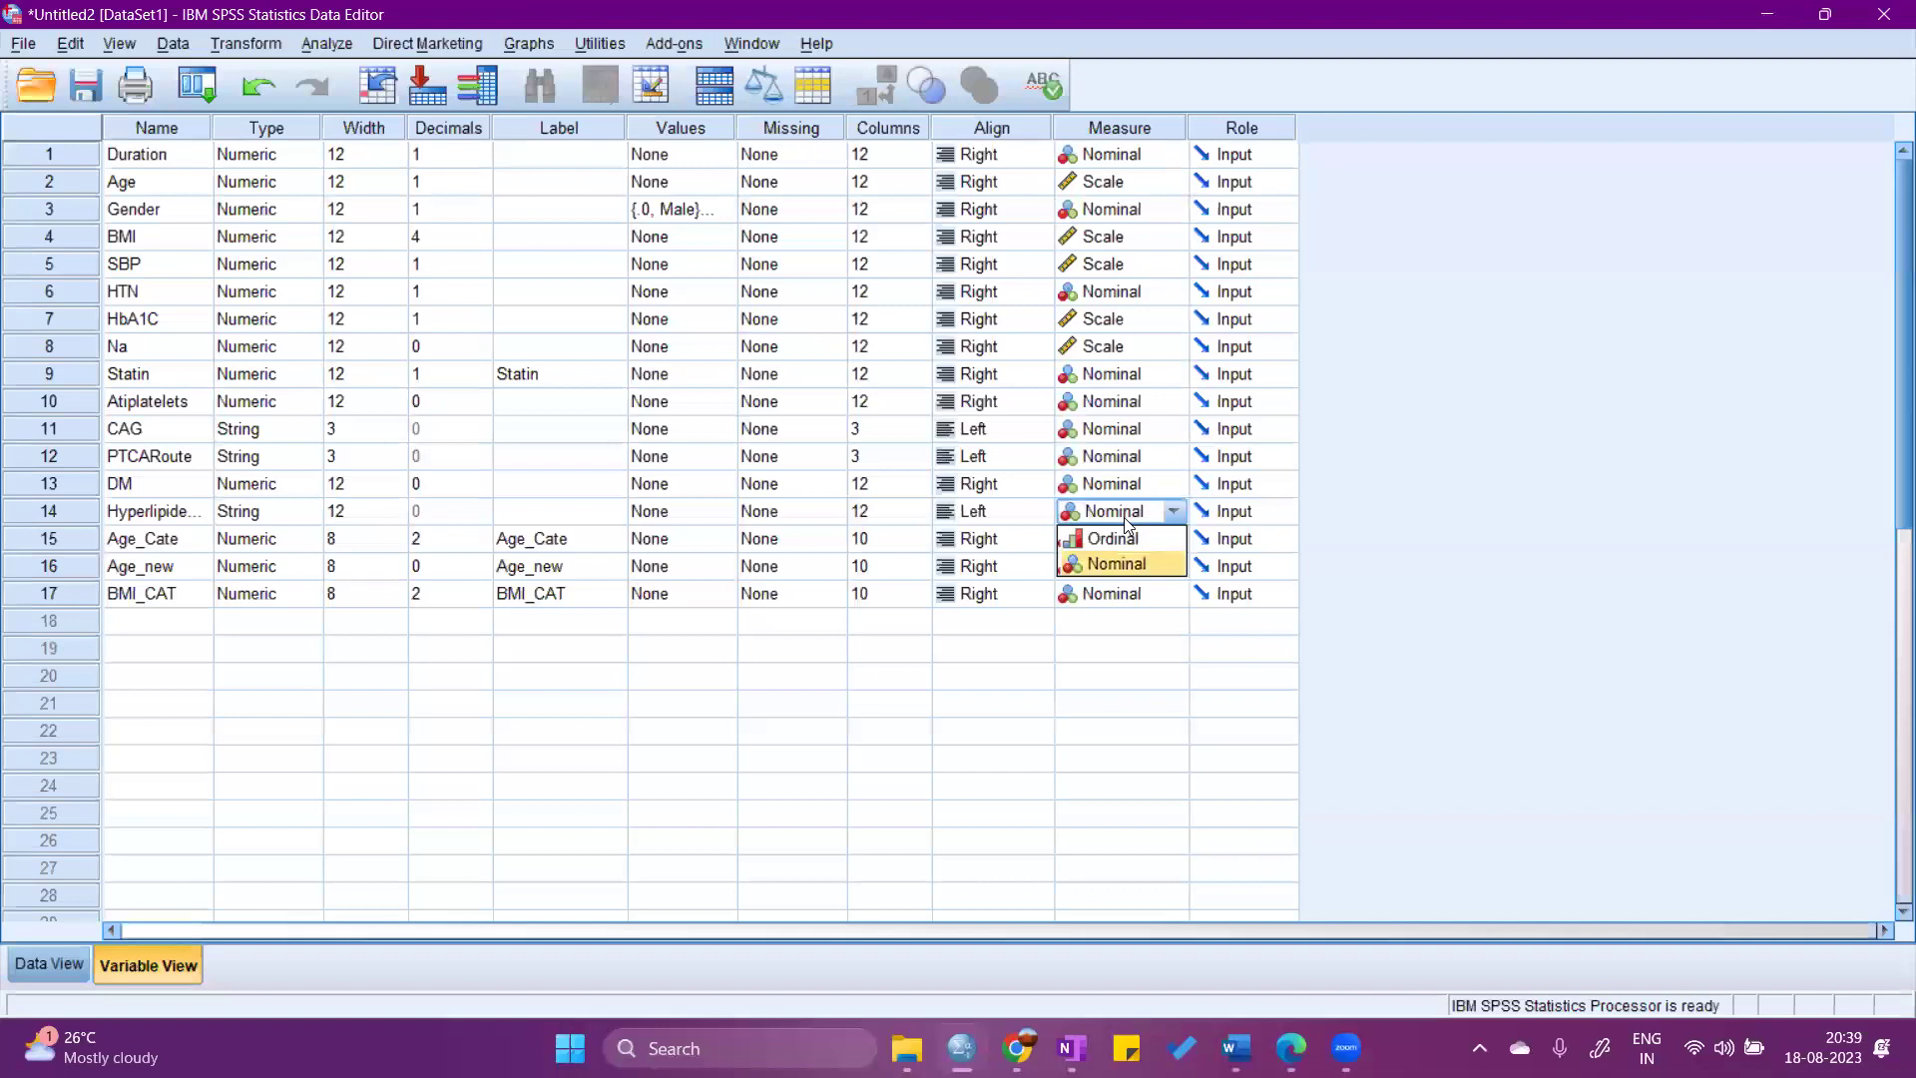
left_click(743, 706)
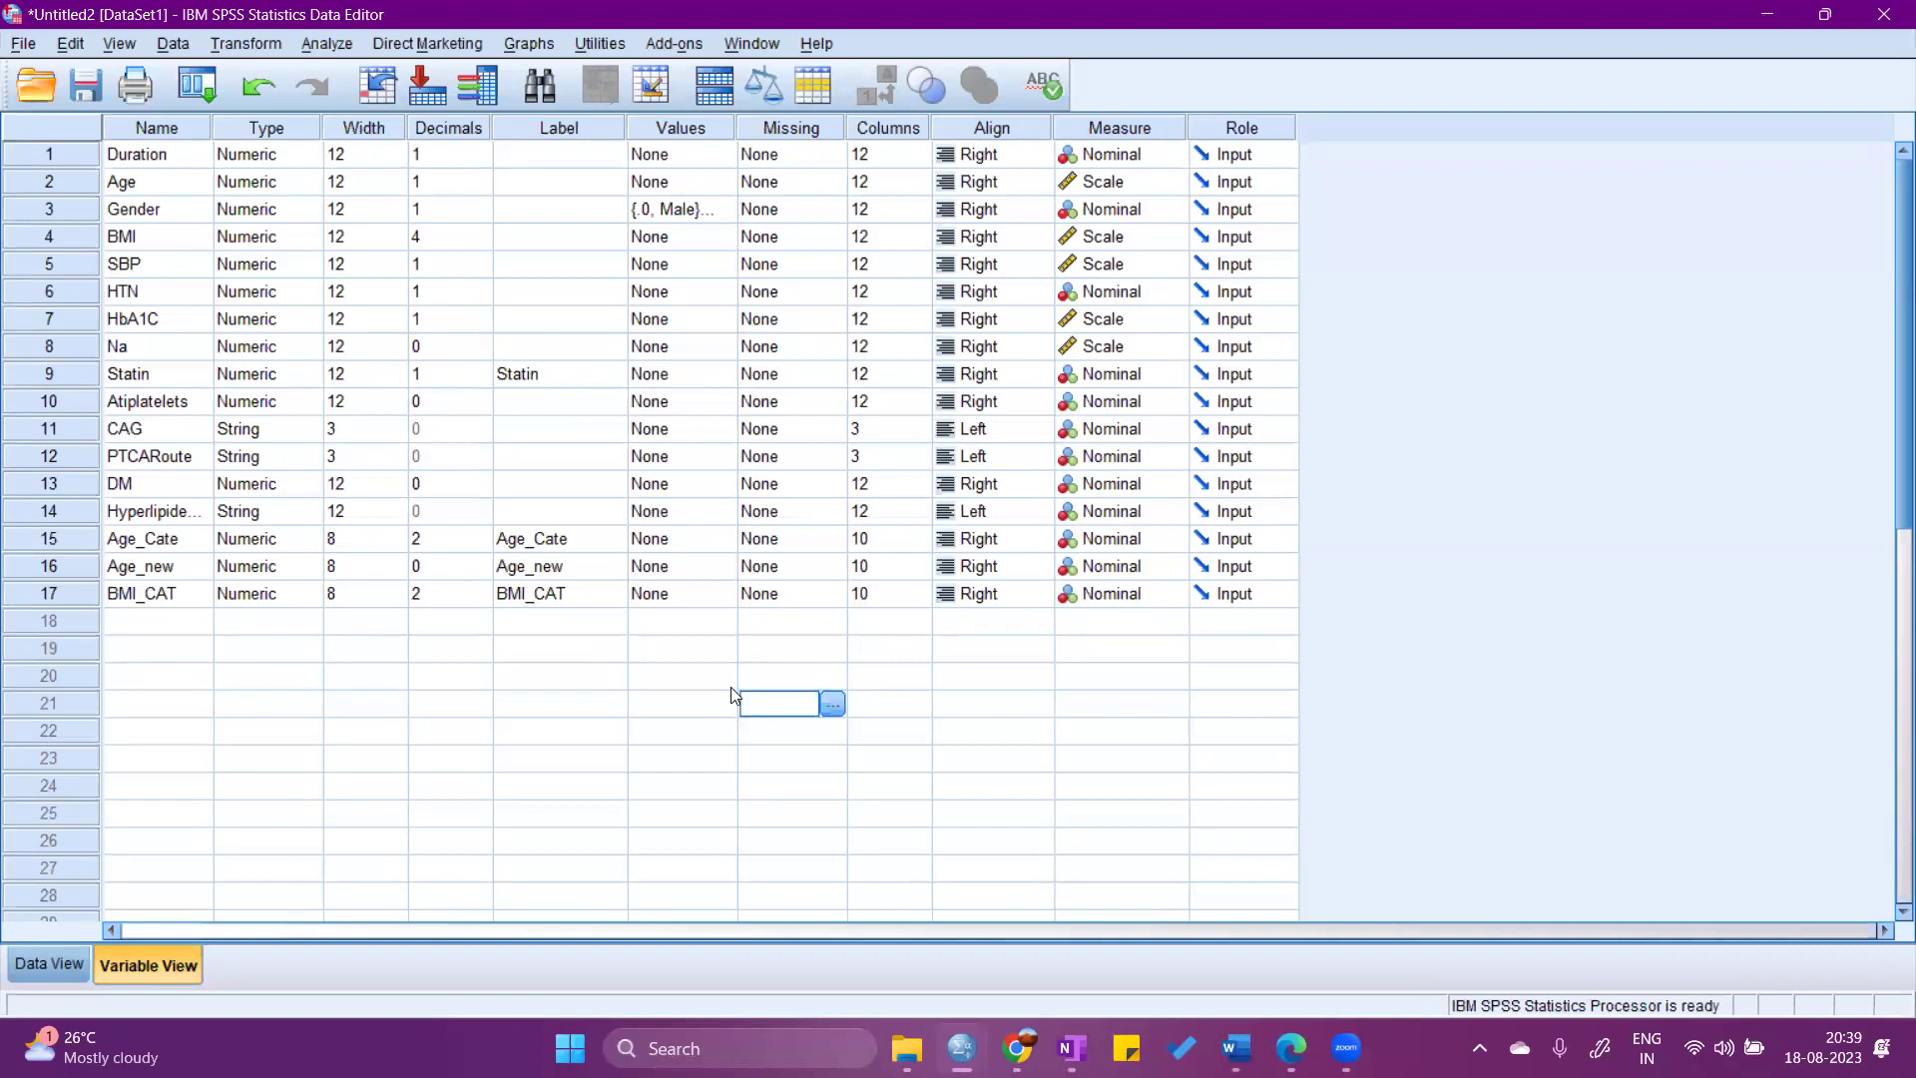
left_click(258, 517)
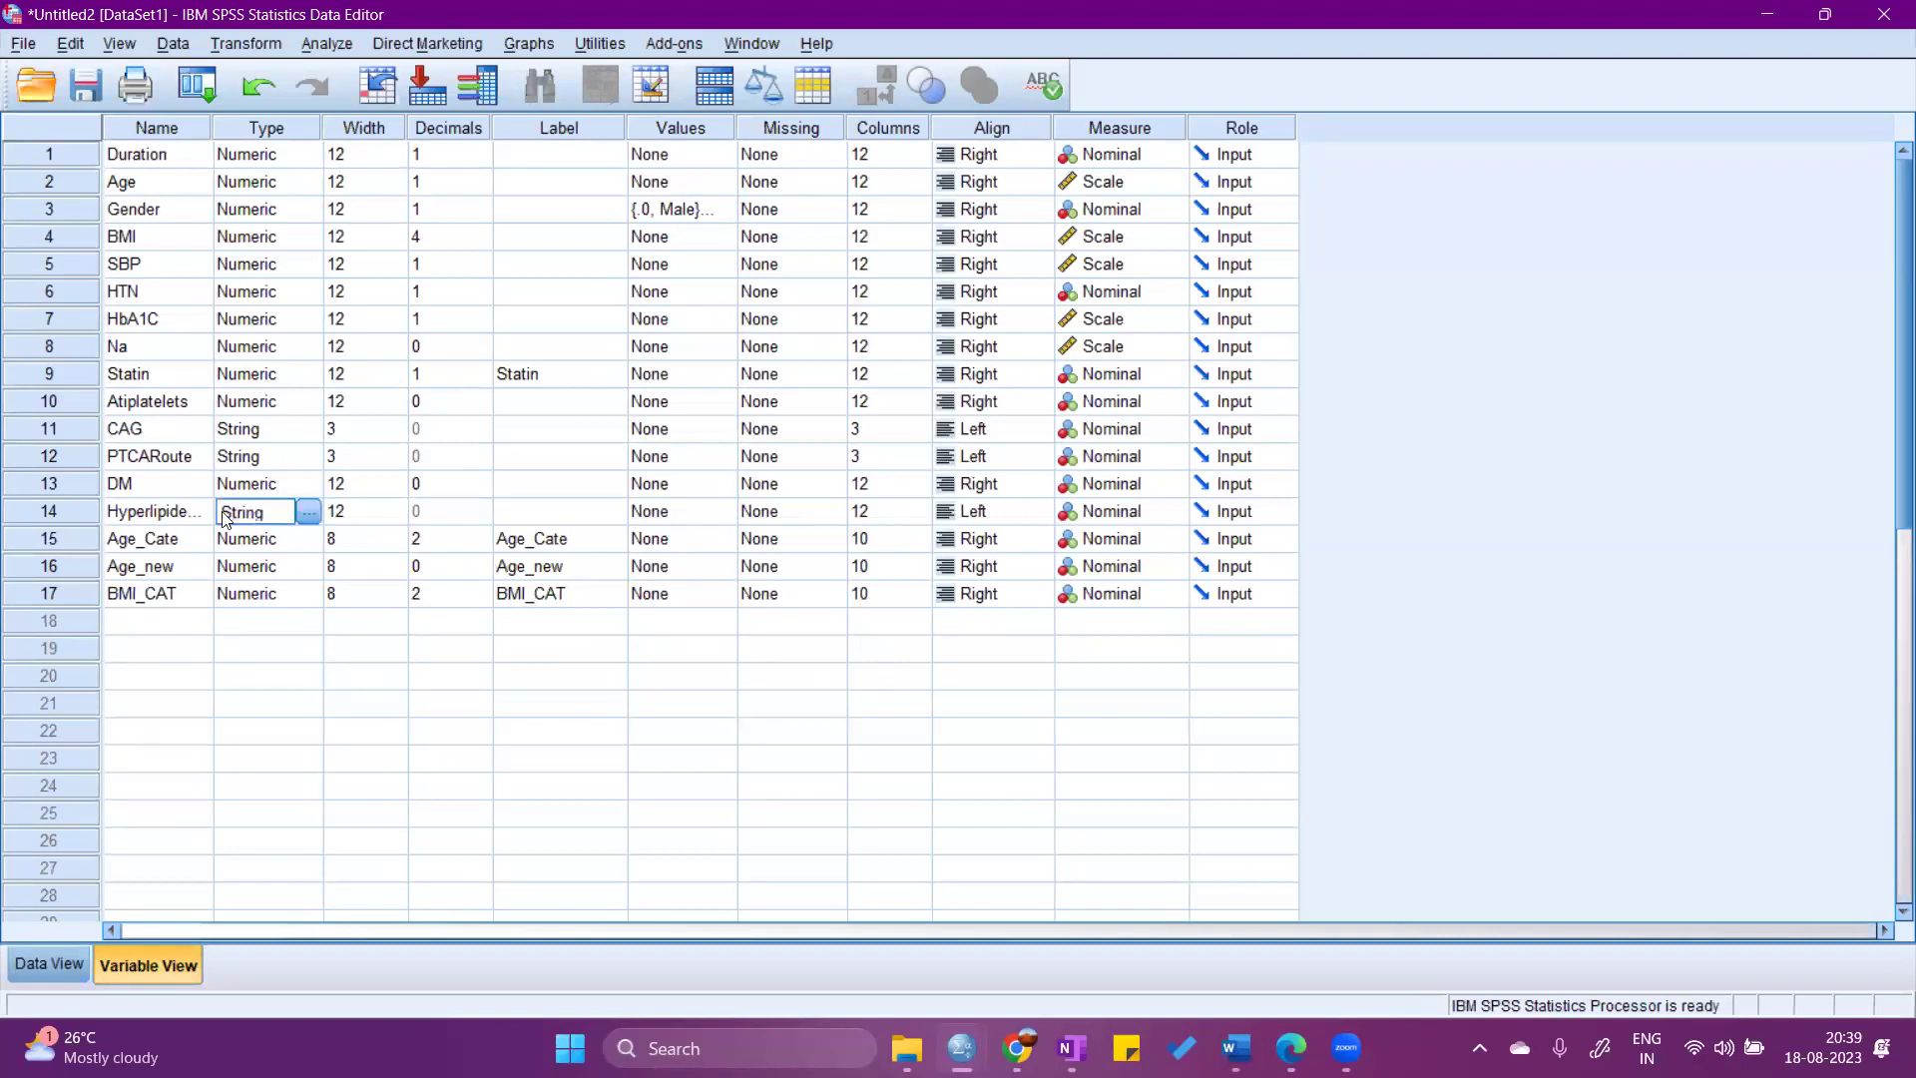
left_click(308, 512)
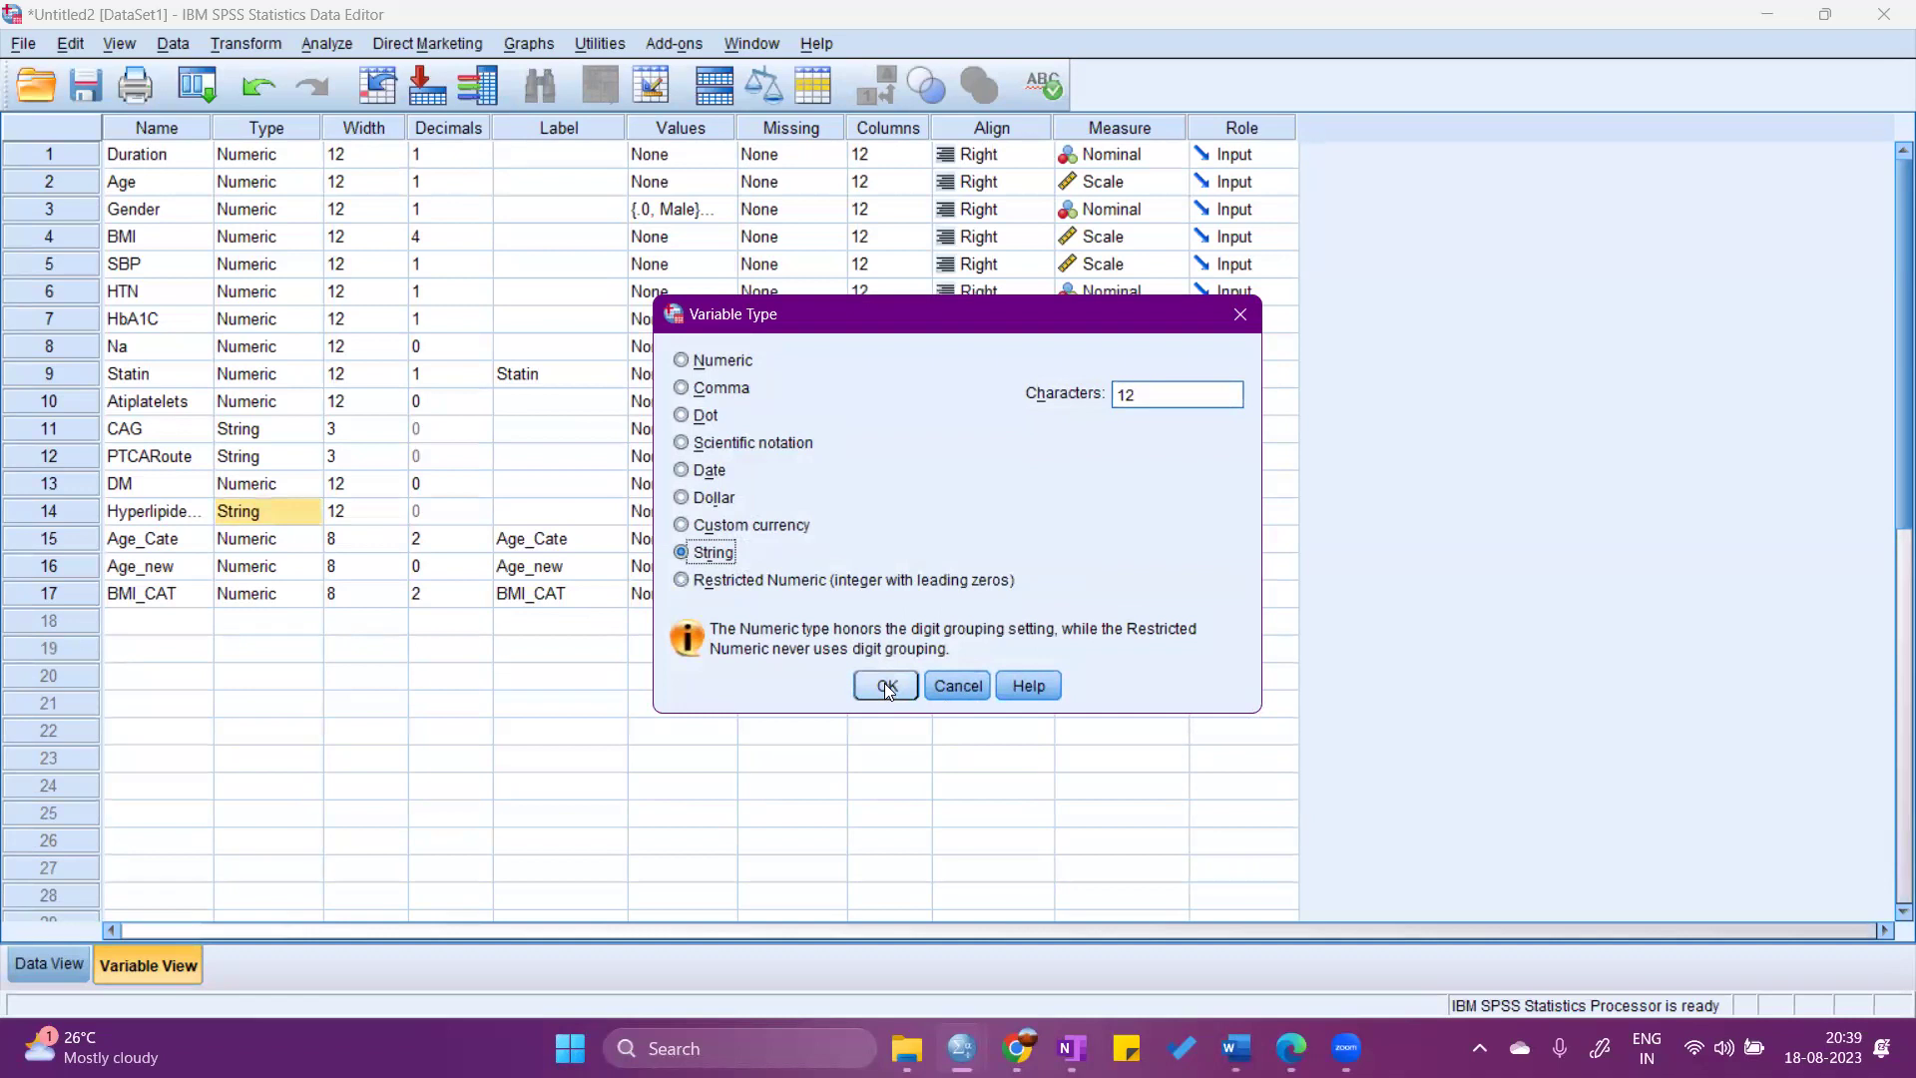
left_click(882, 686)
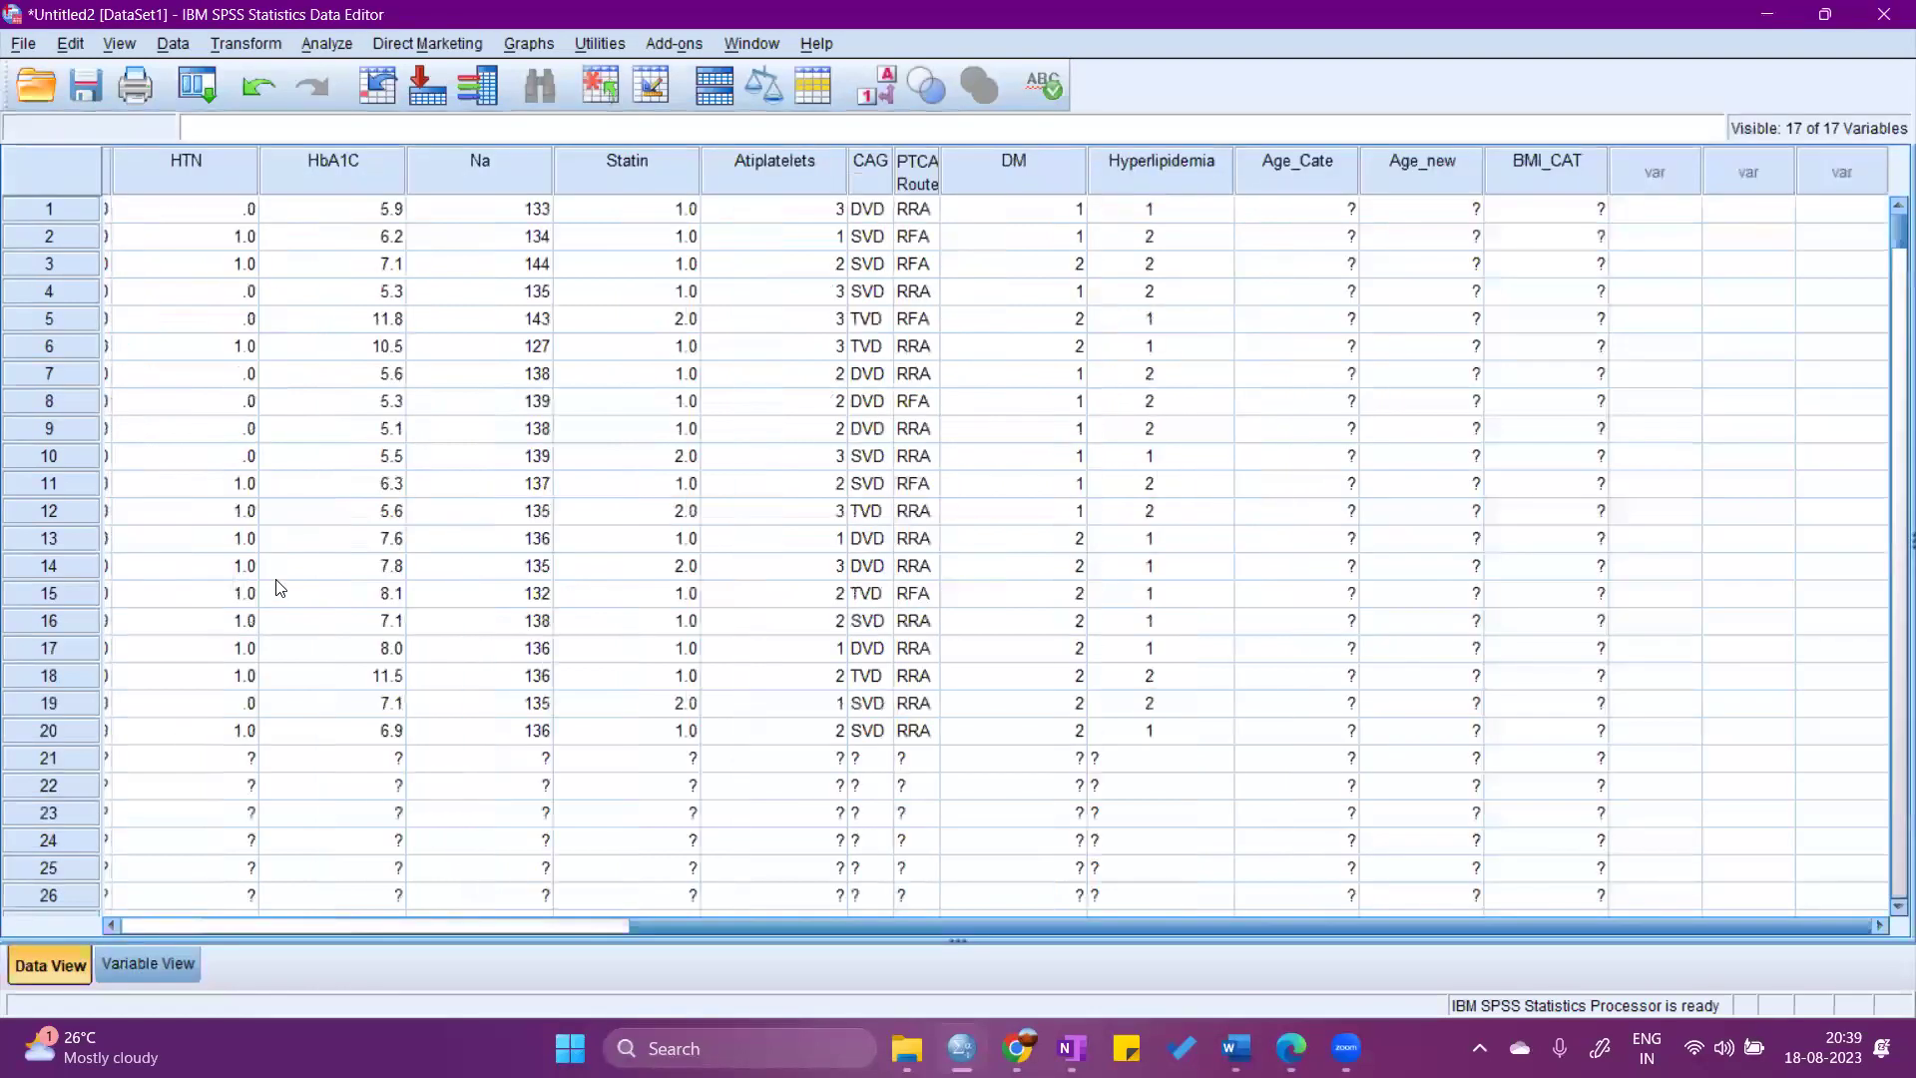
left_click(45, 966)
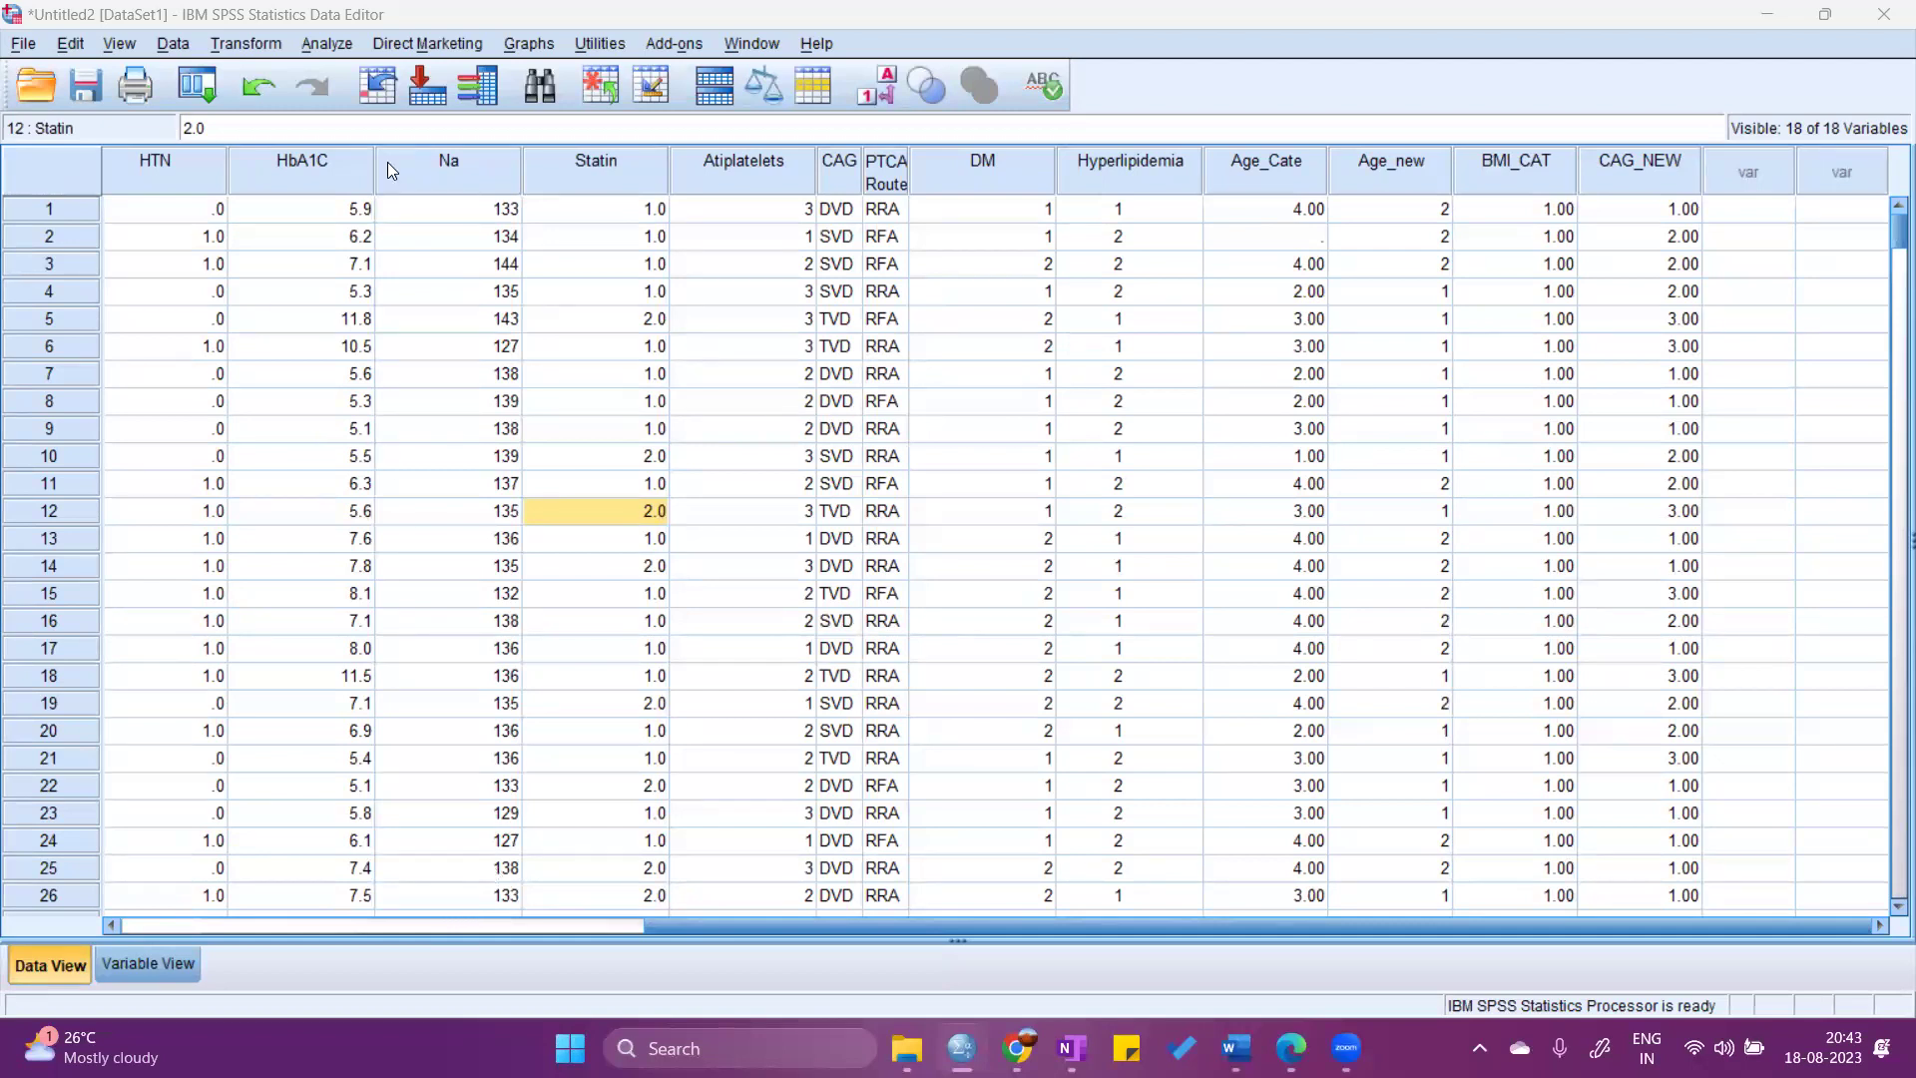
Start a recode into a different variable with CAG as the input variable, keeping the CAG data column in sight.
left_click(247, 44)
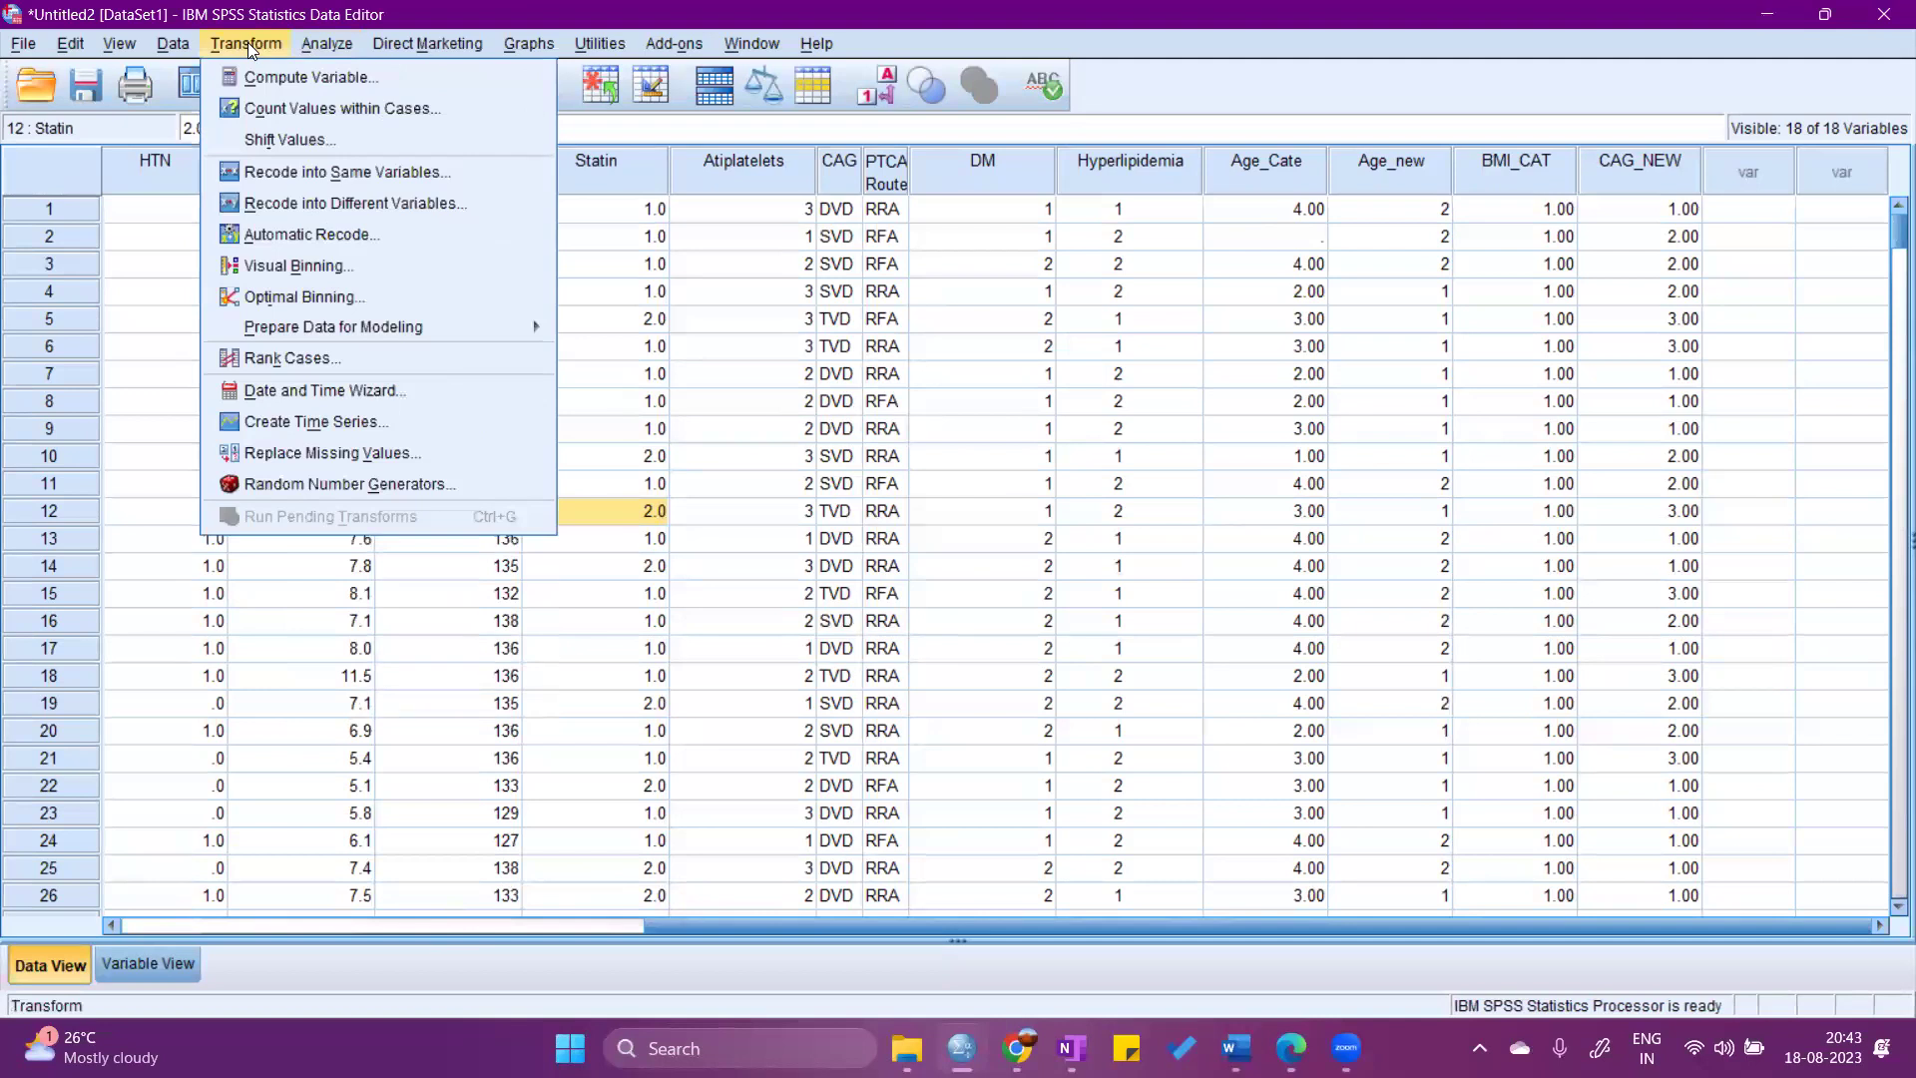
left_click(355, 203)
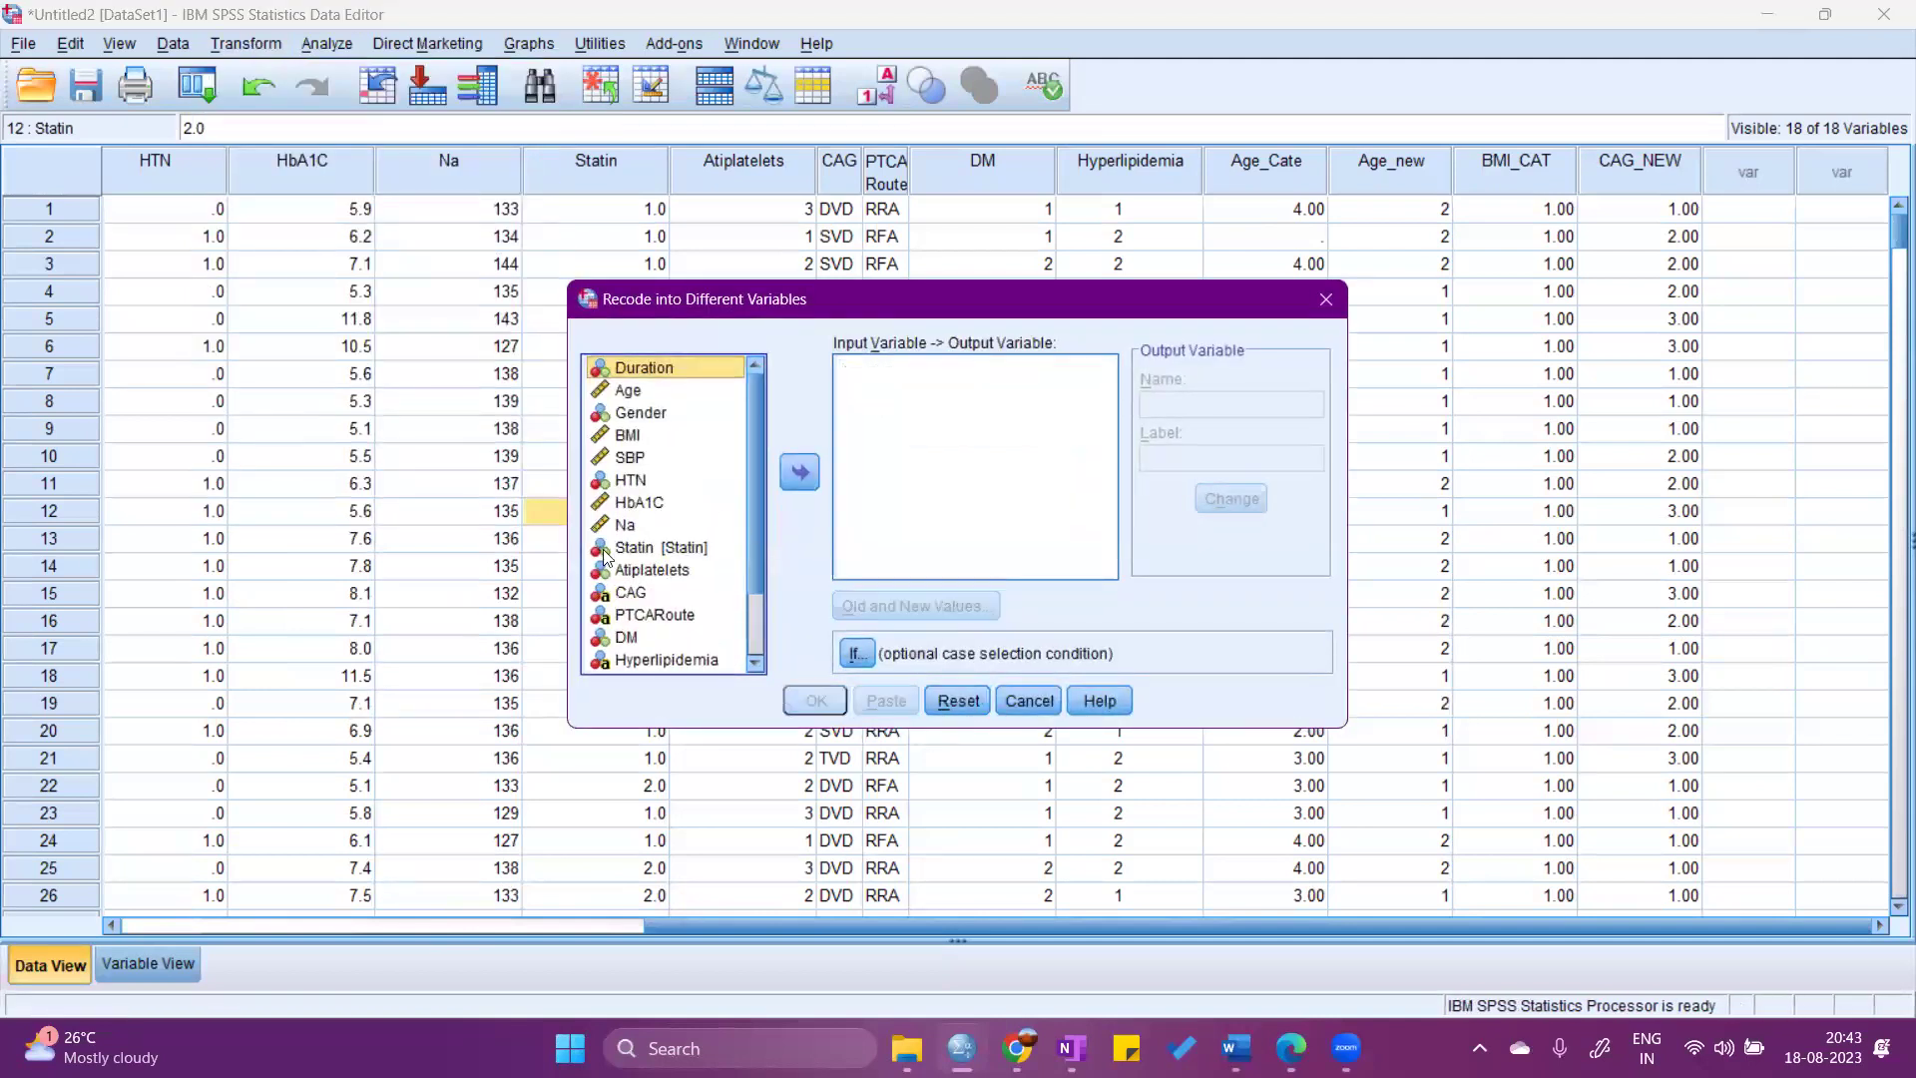
left_click(631, 591)
left_click(798, 473)
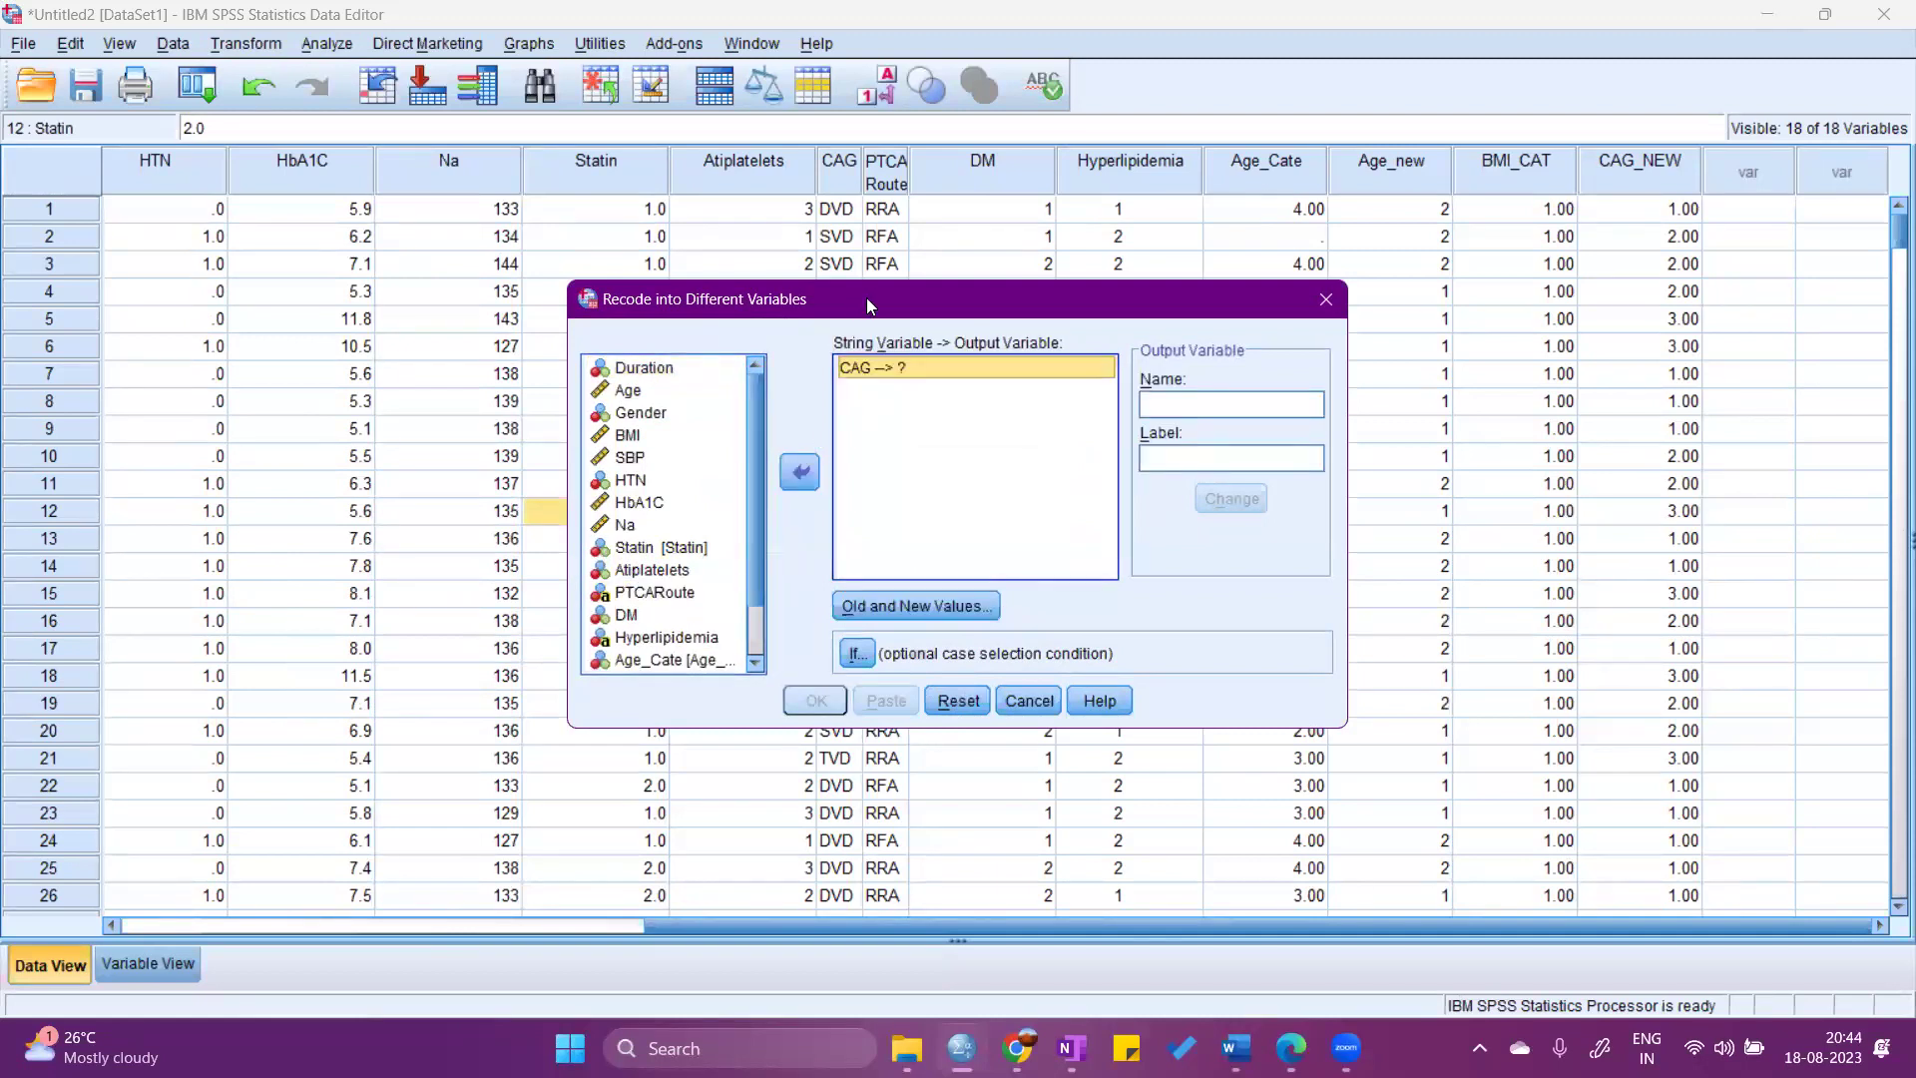
left_click_drag(867, 297, 1260, 286)
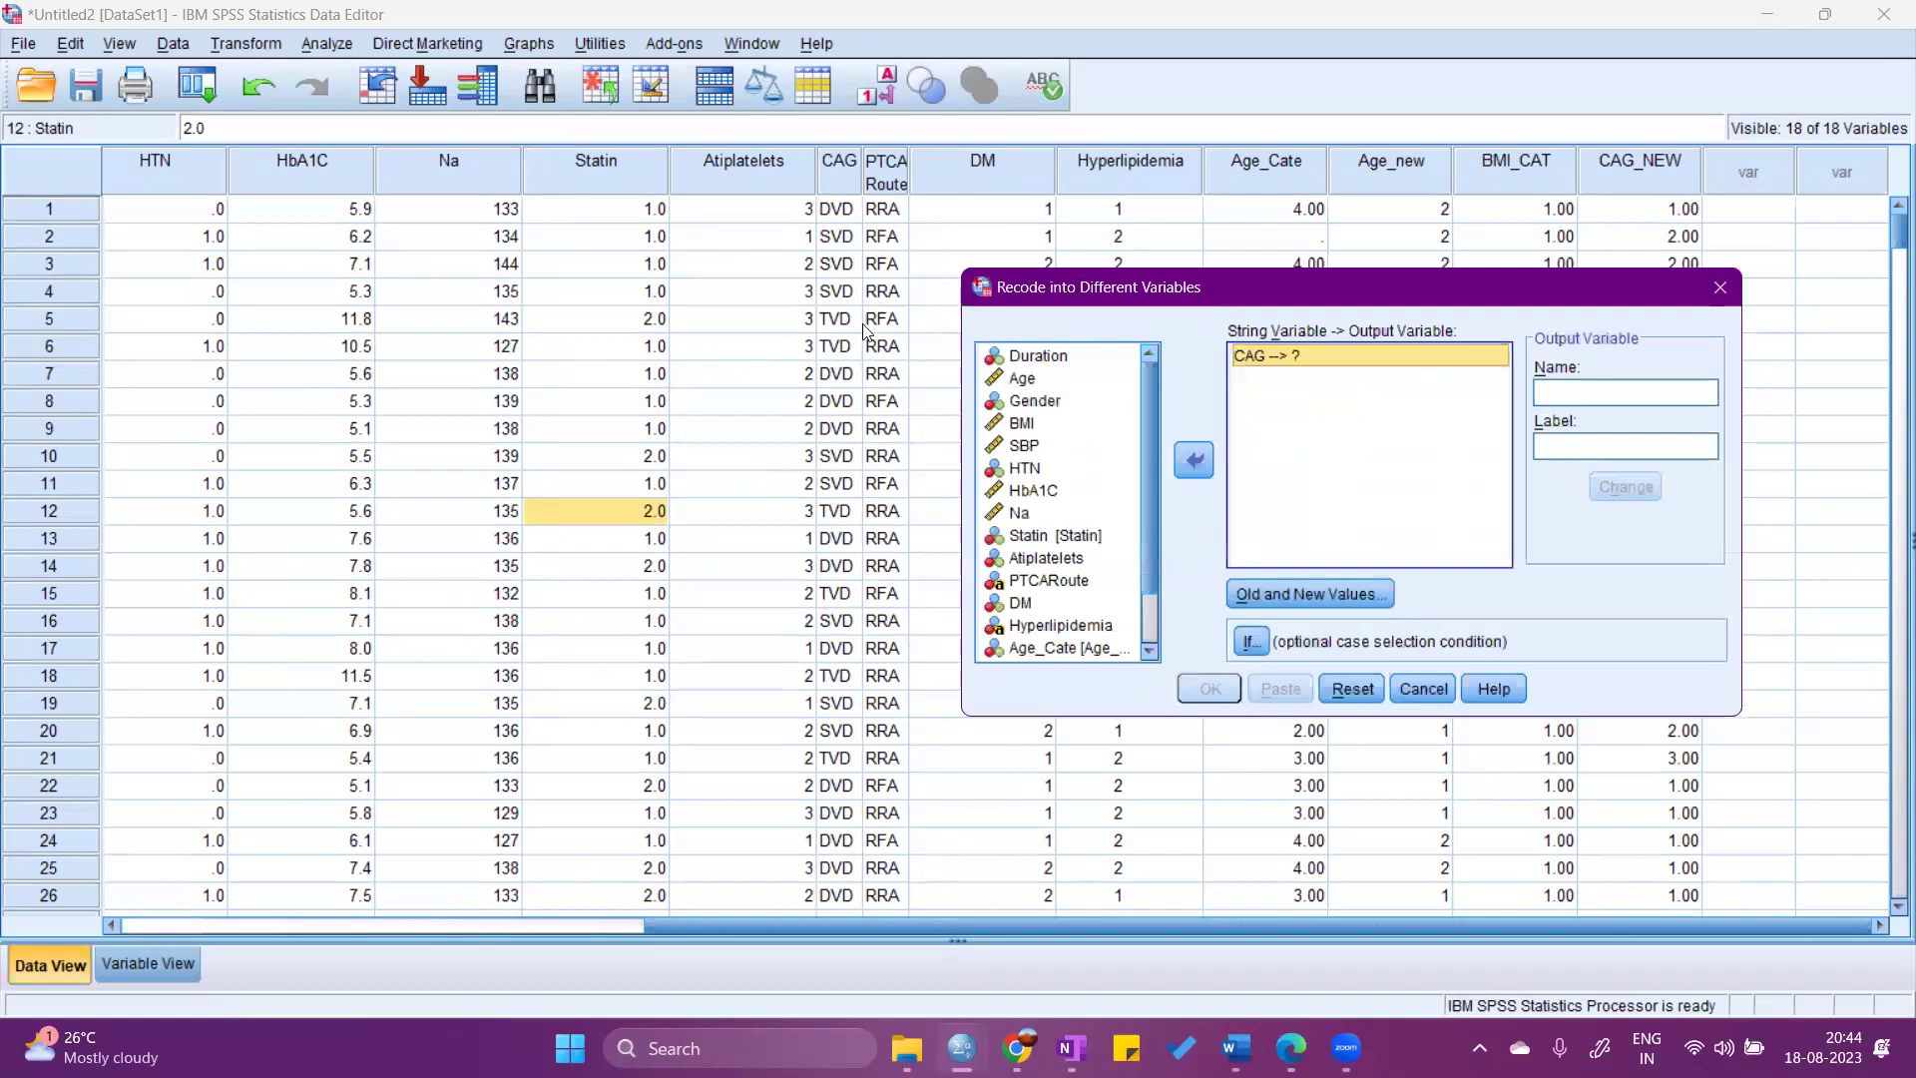
Name the recode's output variable CAG_02, label it CAG_02, and assign it to CAG.
left_click(1594, 398)
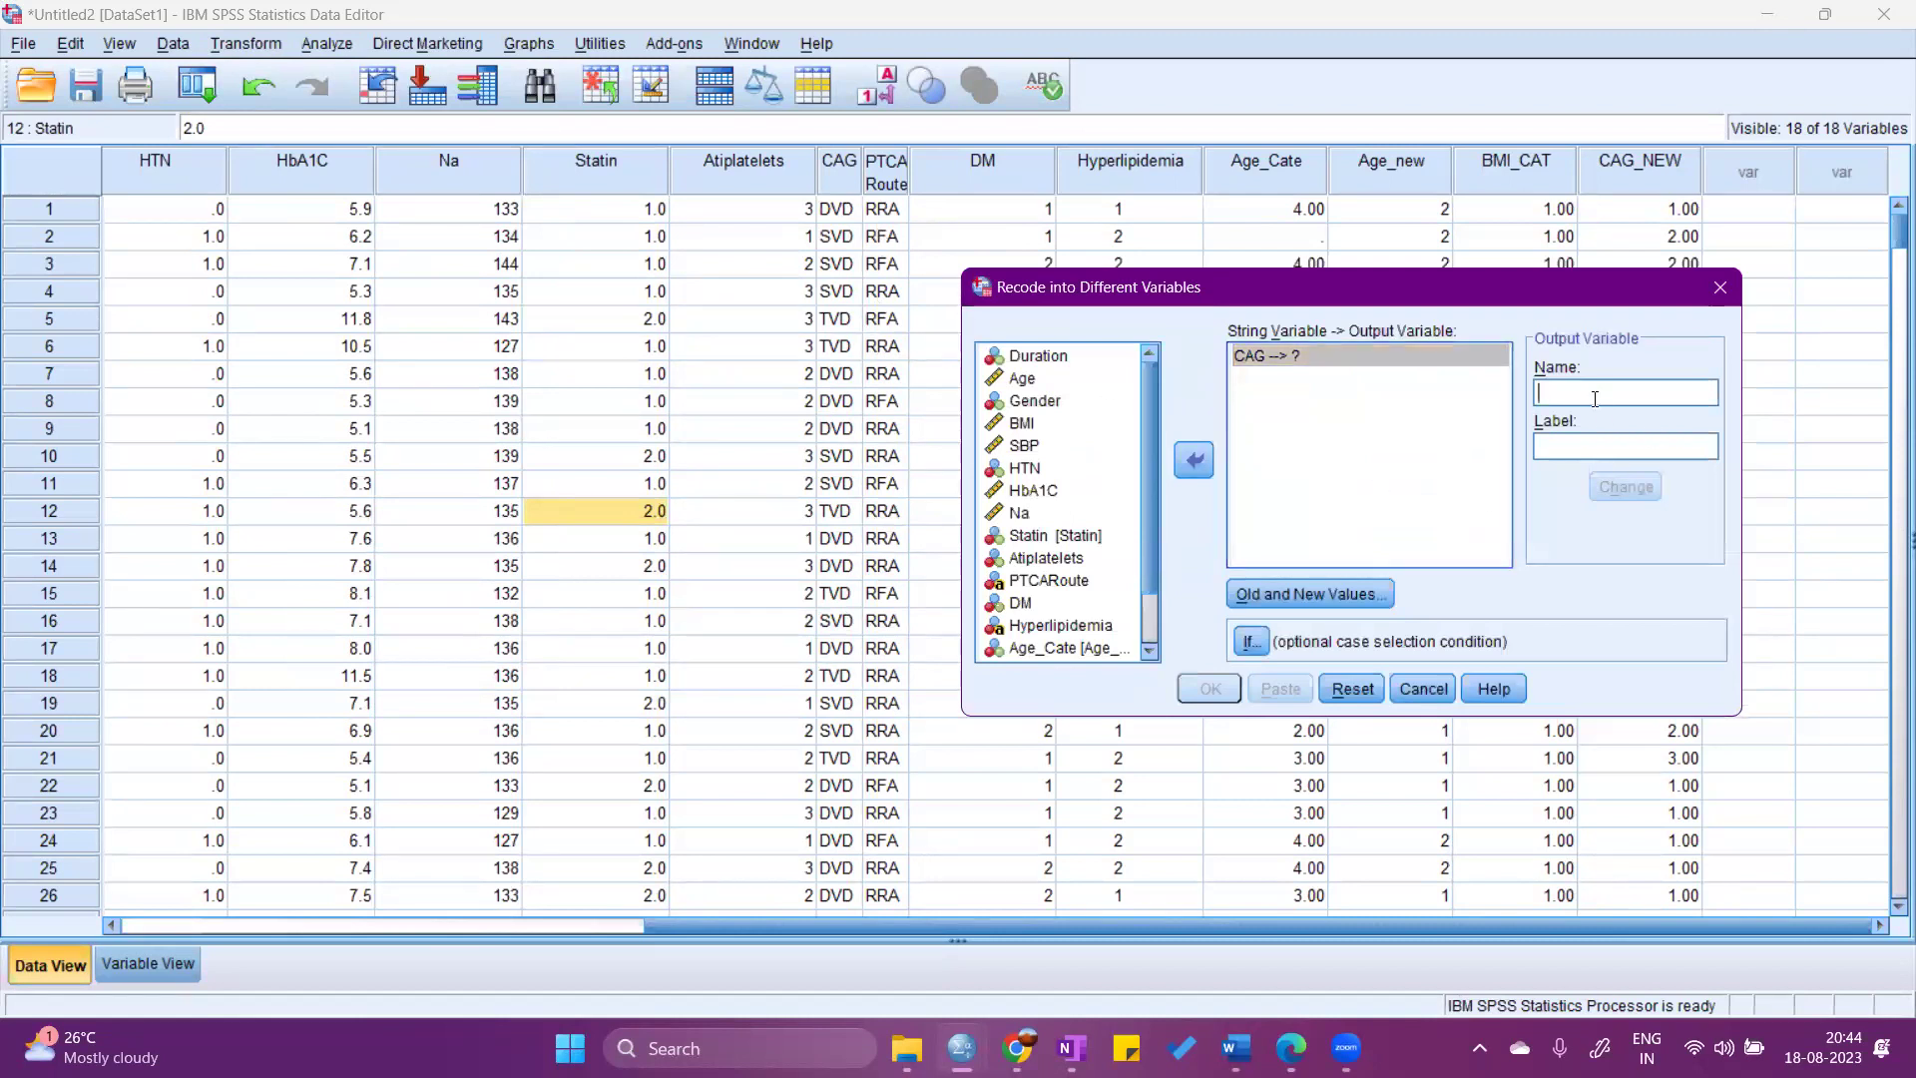
type("CAG")
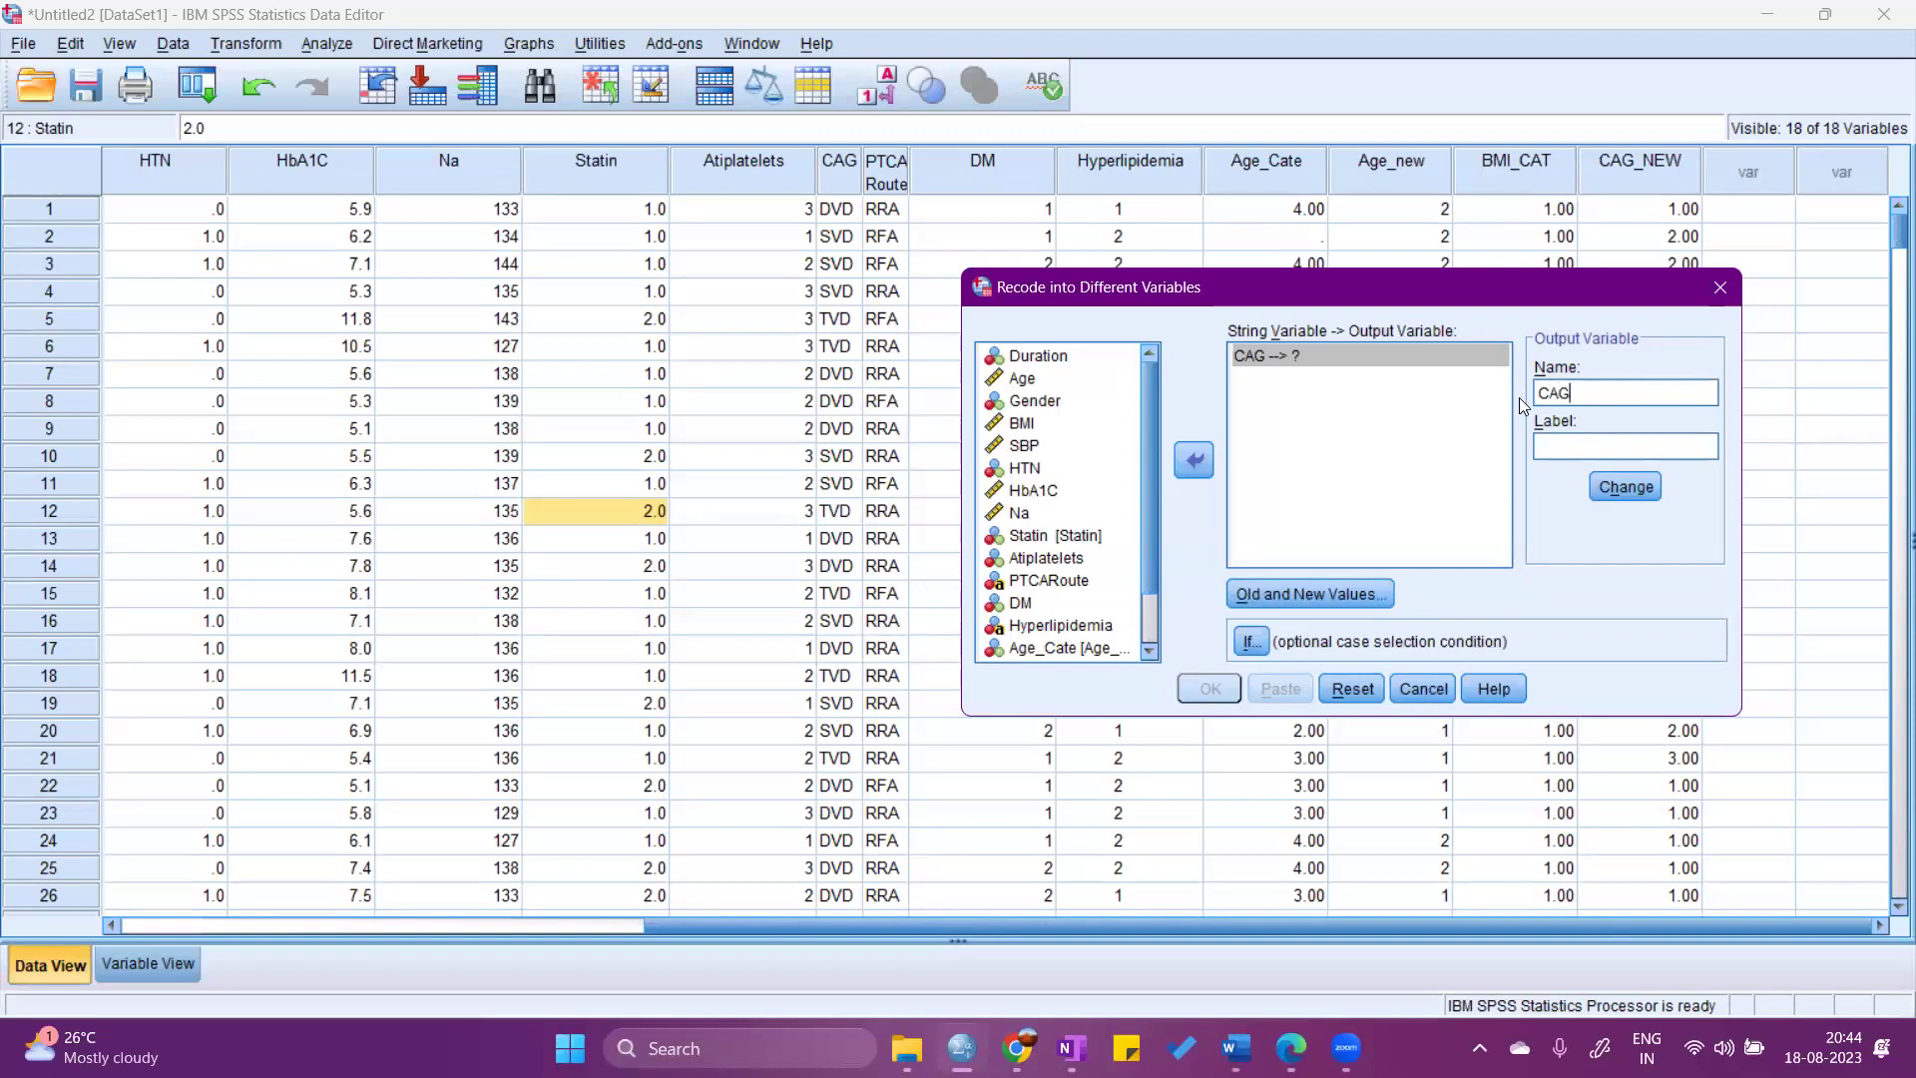
type("02")
key("Tab")
type("CAG_02")
left_click(1625, 487)
Map the old CAG values SVD to 1, DVD to 2 and TVD to 3, and run the recode.
left_click(1291, 597)
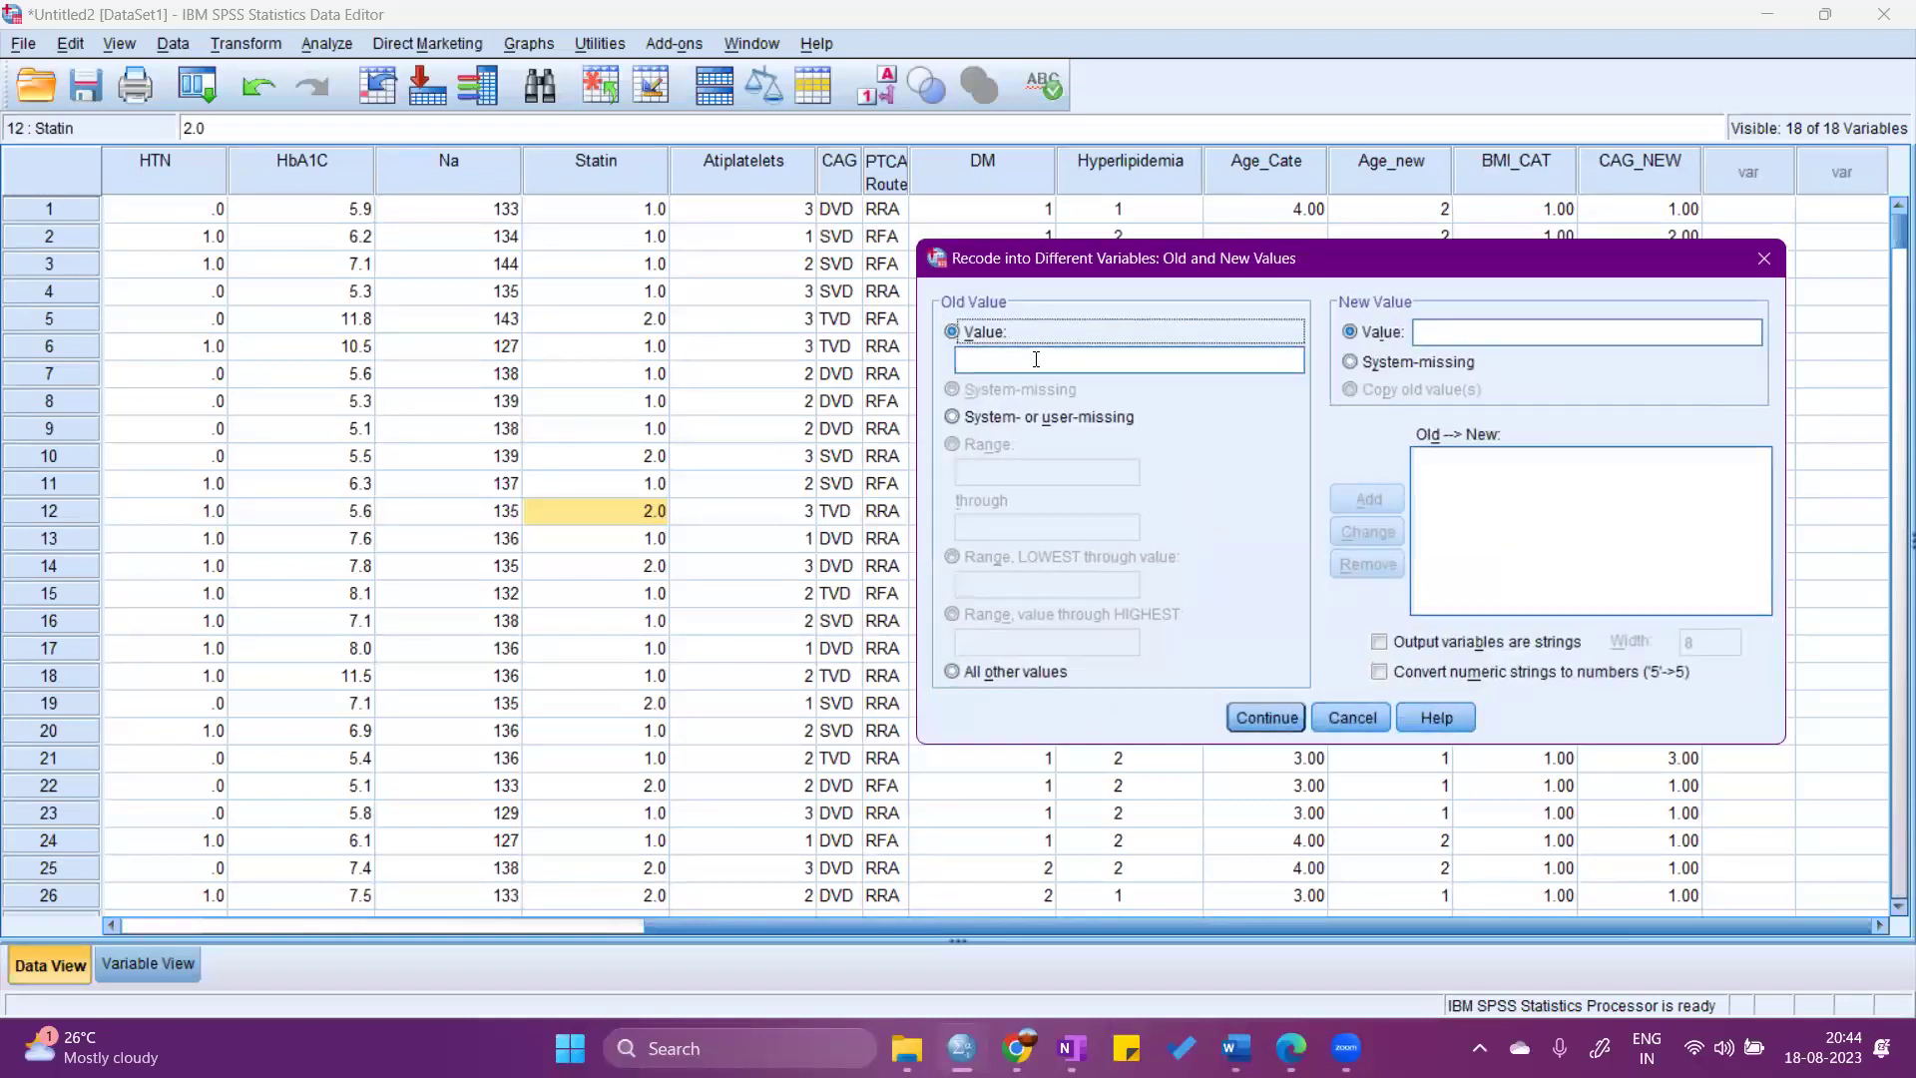
left_click(1035, 359)
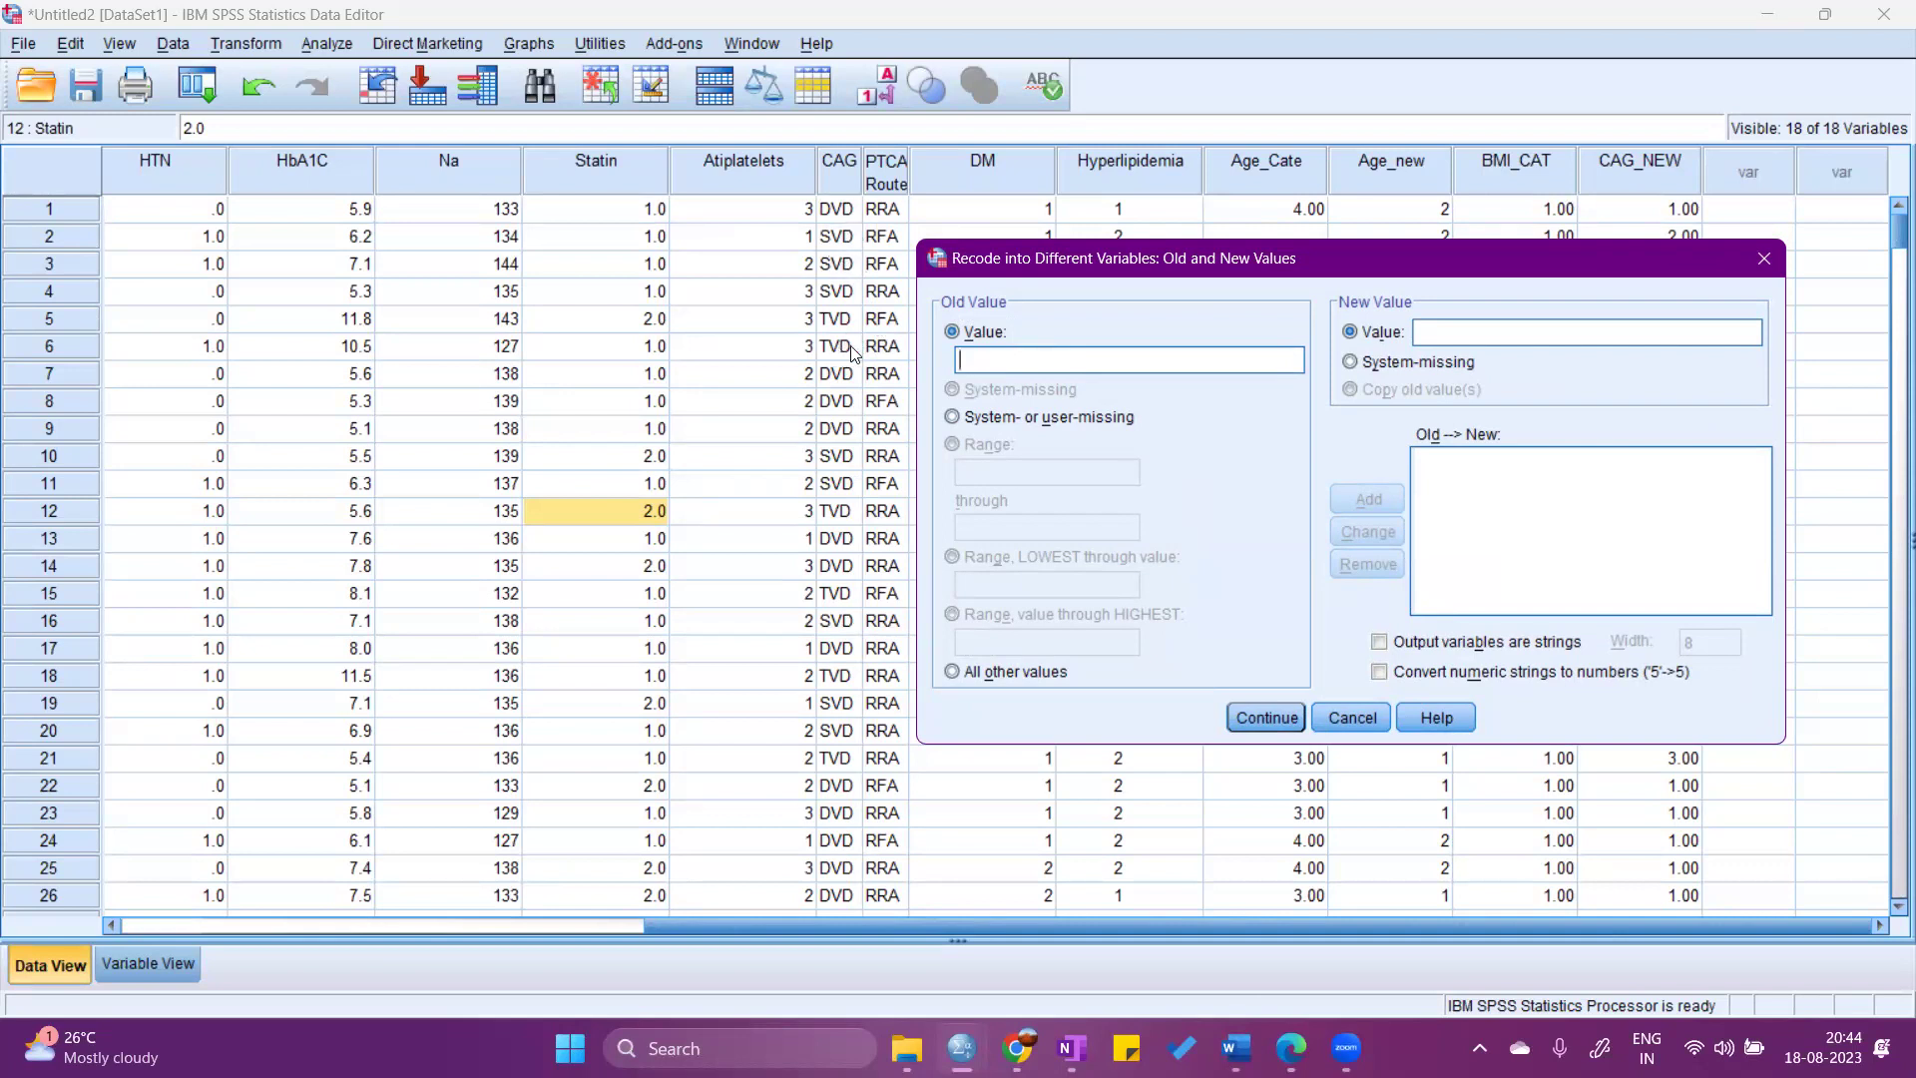
type("tvd")
type("1")
left_click(1367, 499)
left_click(1463, 331)
type("2")
left_click(1361, 507)
type("TVD")
type("3")
left_click(1363, 499)
left_click(1248, 716)
left_click(1207, 691)
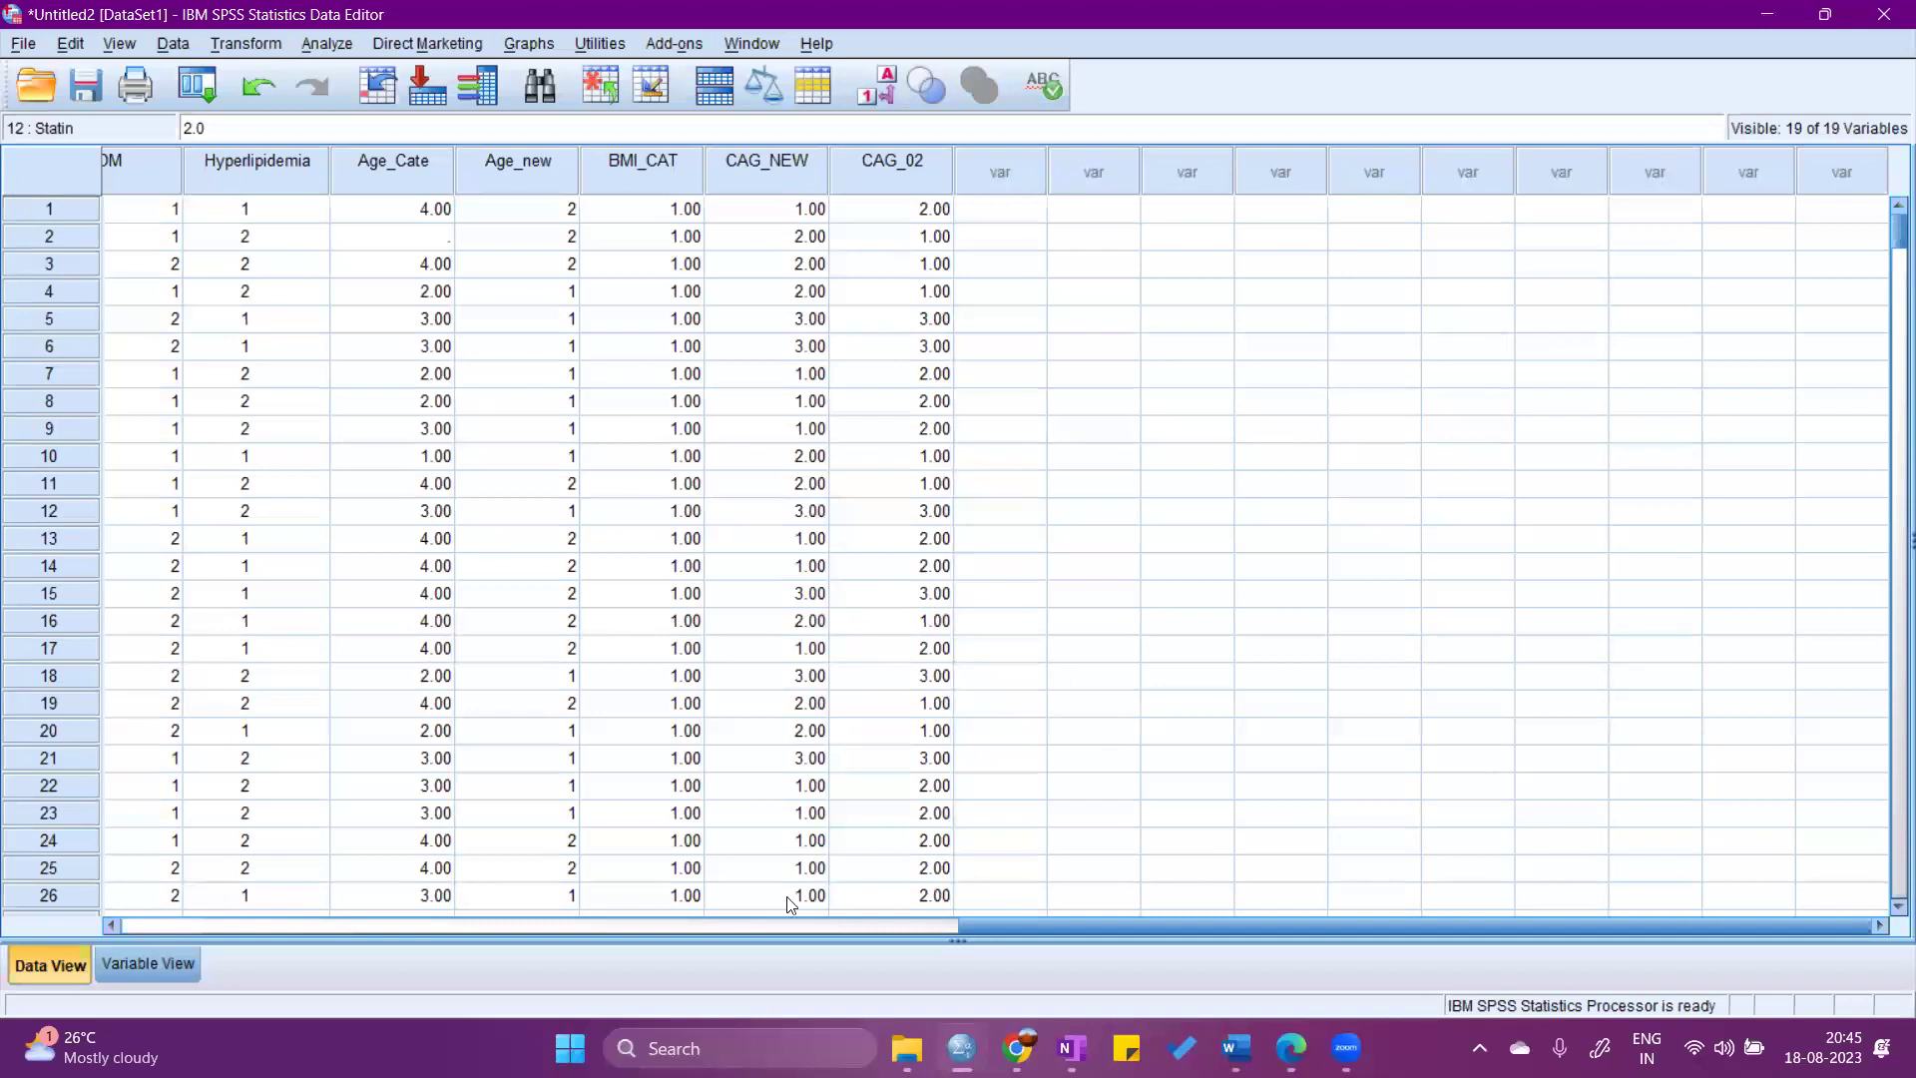
Examine the CAG and CAG_02 columns in the data, and inspect individual Statin values in the first ten rows.
scroll(790, 903, "left", 10)
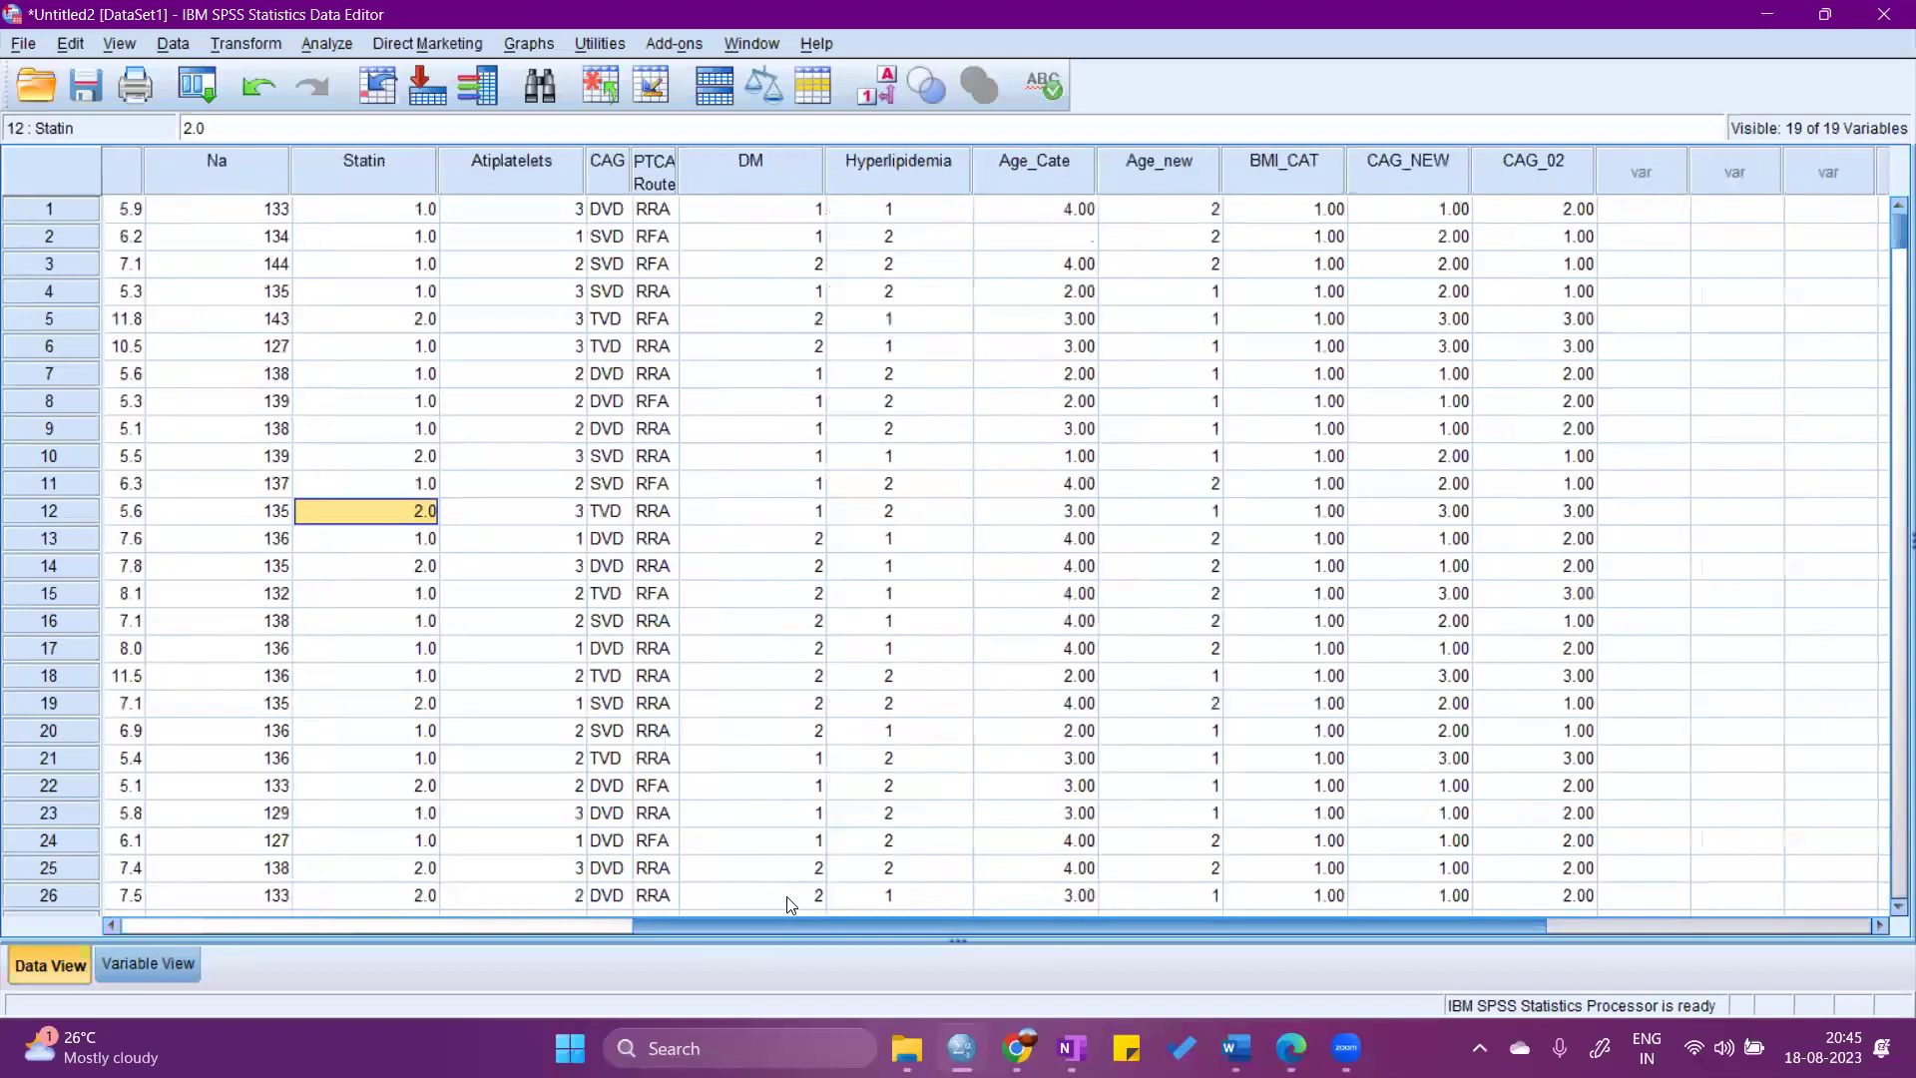
scroll(755, 900, "left", 5)
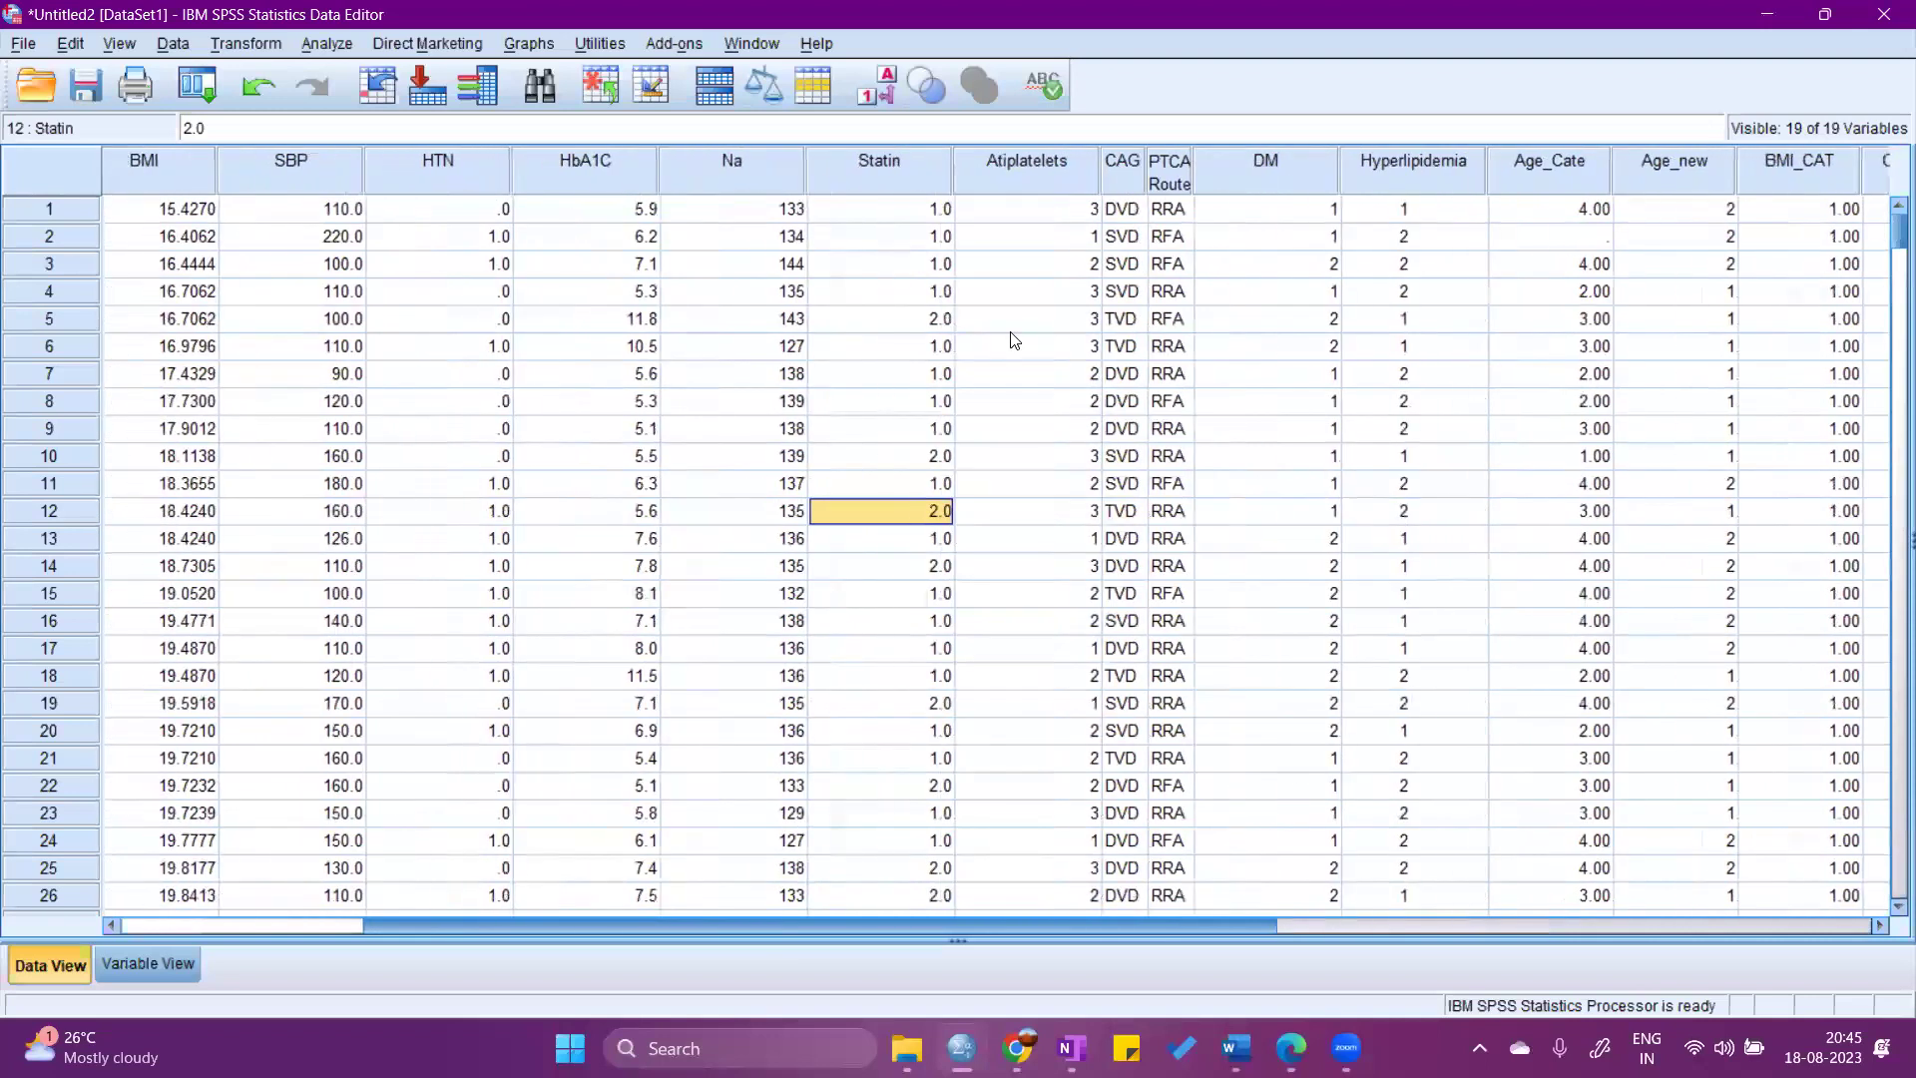
scroll(1029, 256, "left", 2)
left_click(1028, 209)
left_click(1026, 318)
left_click(1025, 346)
left_click(1025, 401)
left_click(1025, 430)
left_click(1025, 456)
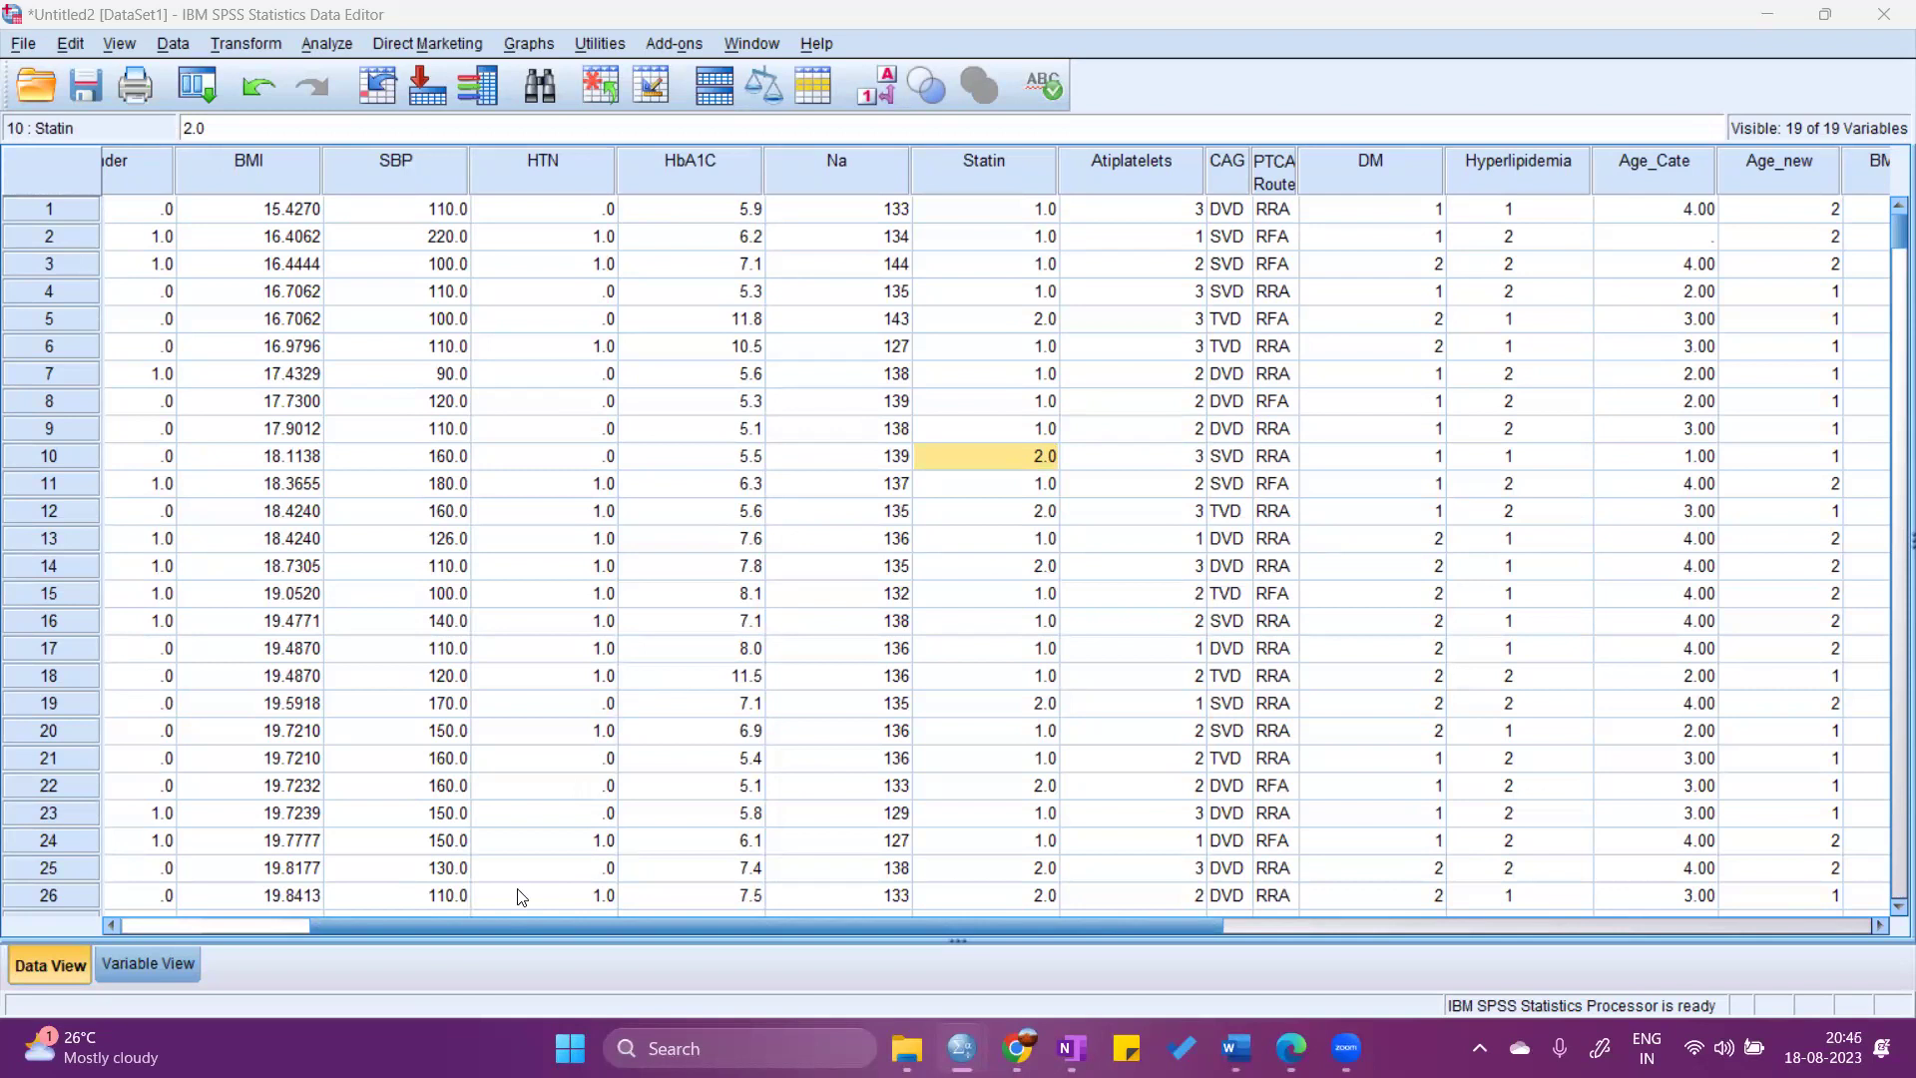
scroll(518, 895, "right", 10)
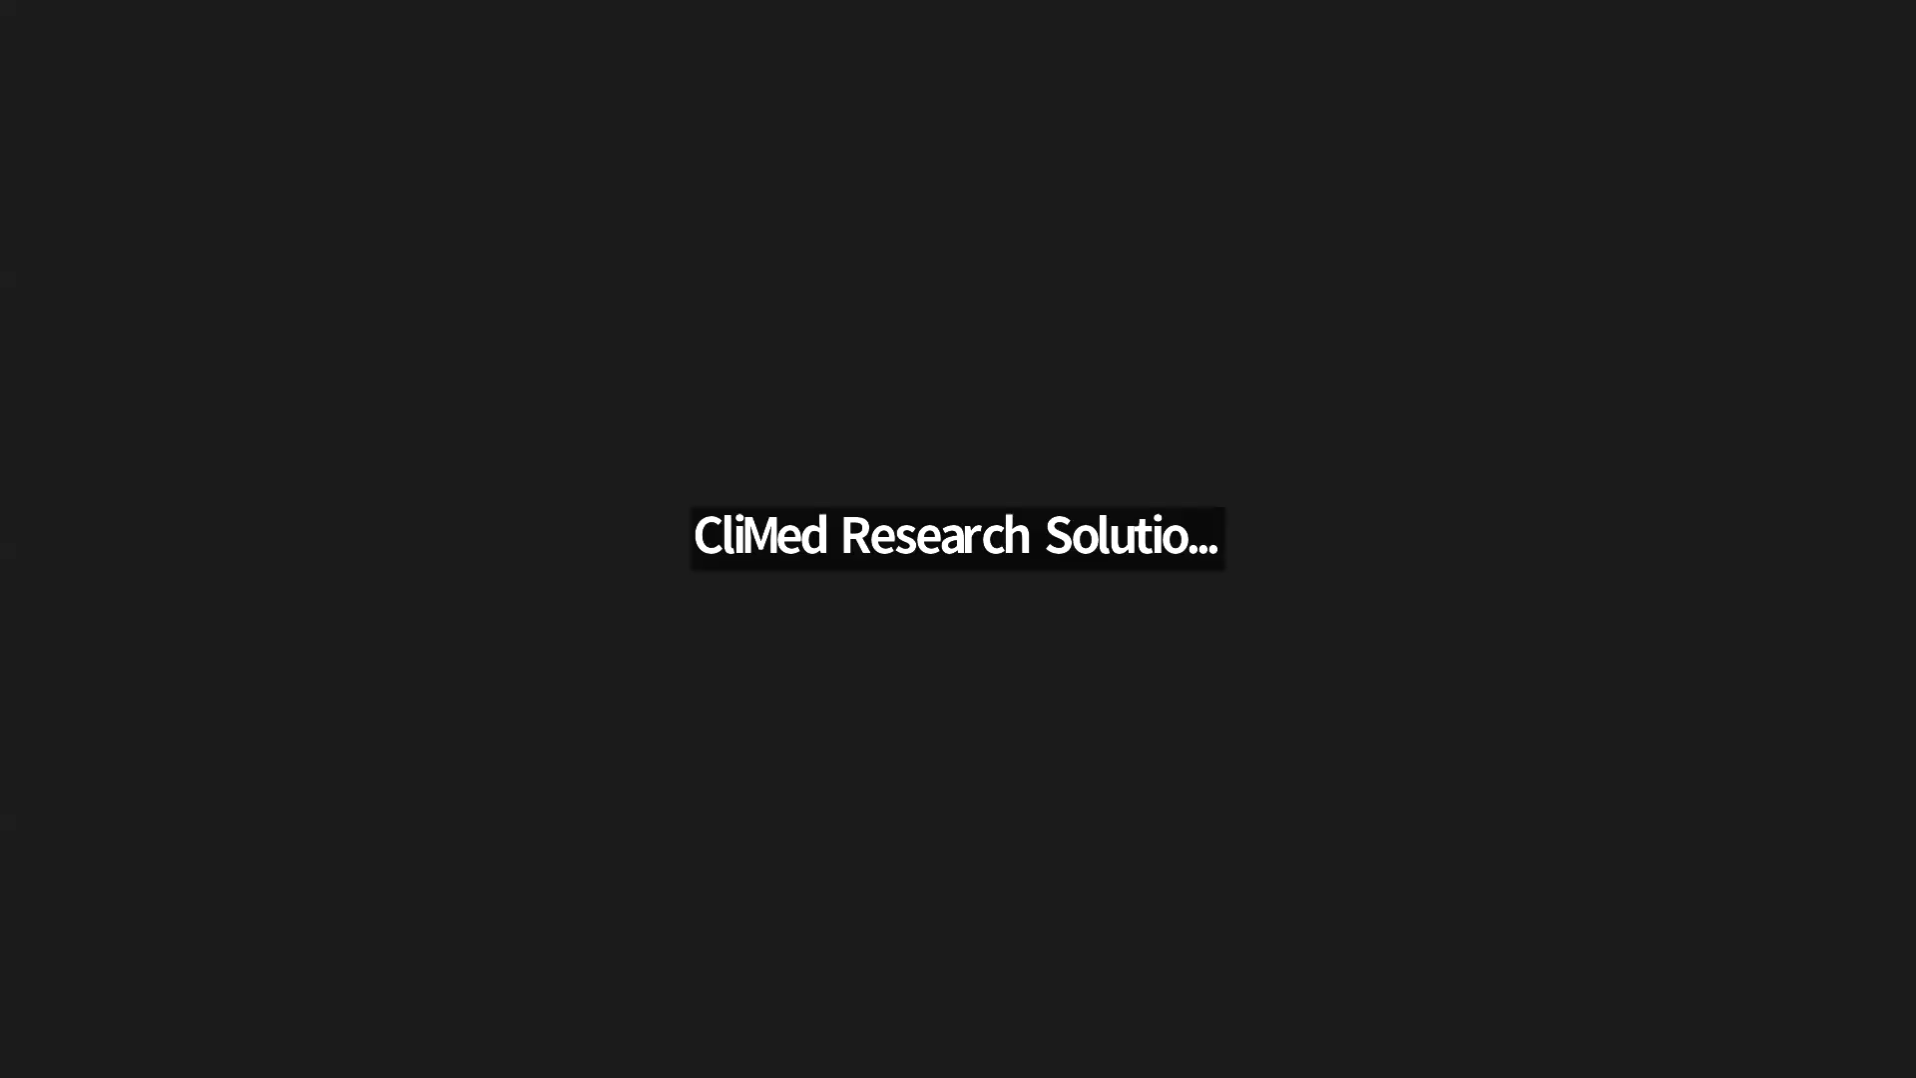